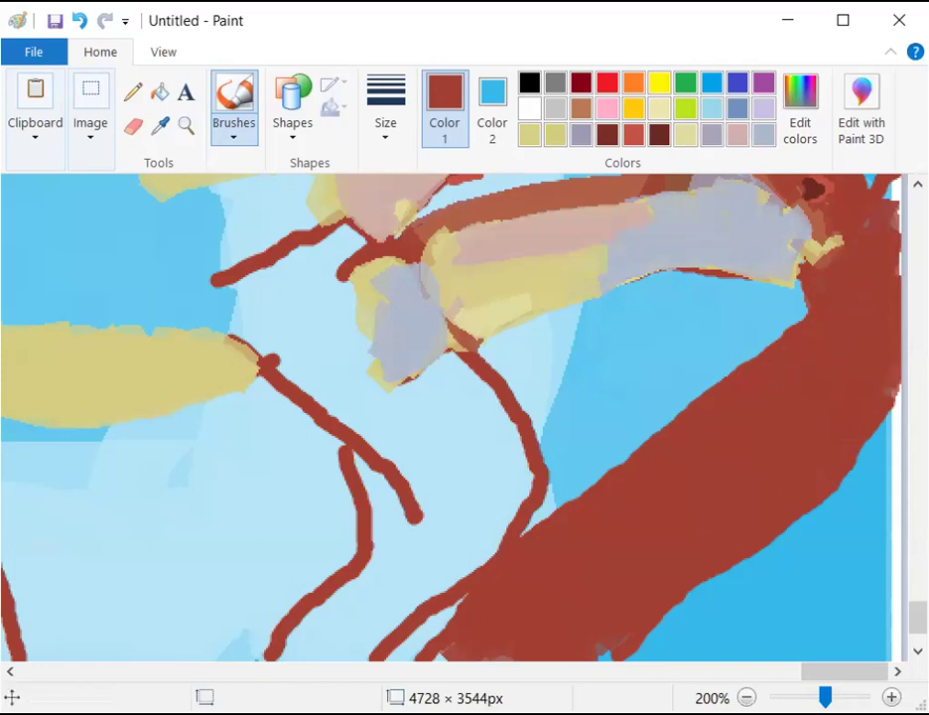
Draw a thin white pencil outline across the dark red area, from below the small yellow patch up to the canvas edge
left_click(134, 94)
left_click(529, 109)
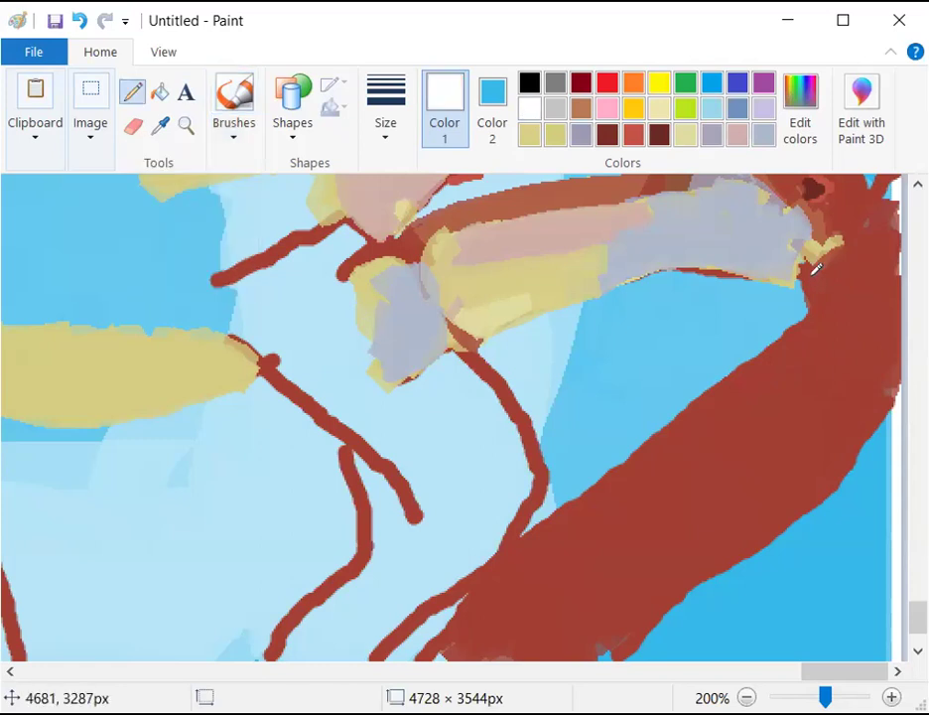
left_click_drag(804, 262, 830, 271)
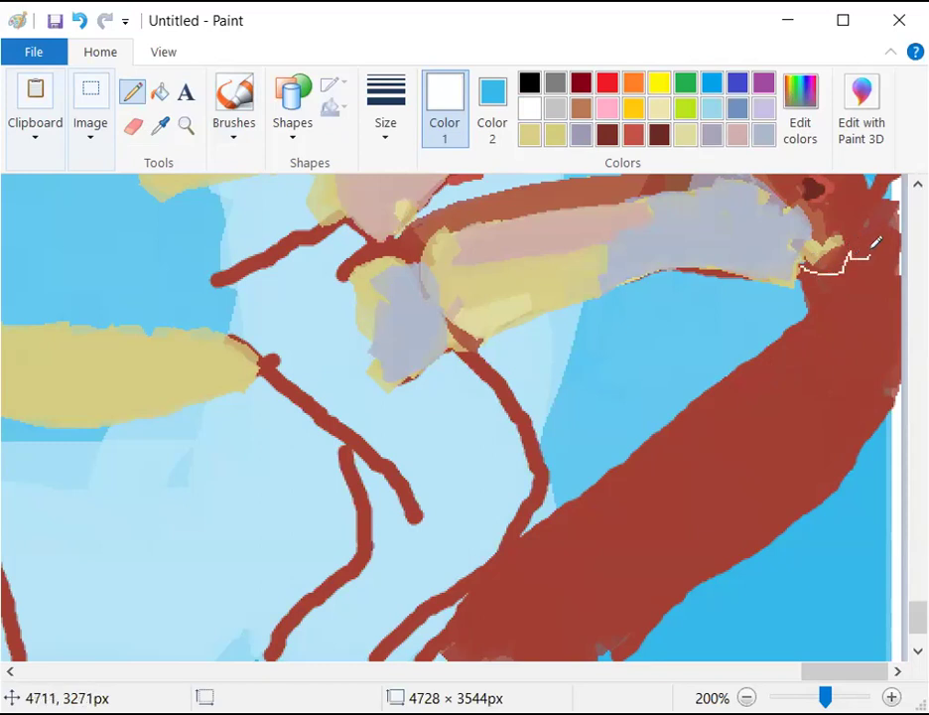
left_click_drag(887, 220, 891, 212)
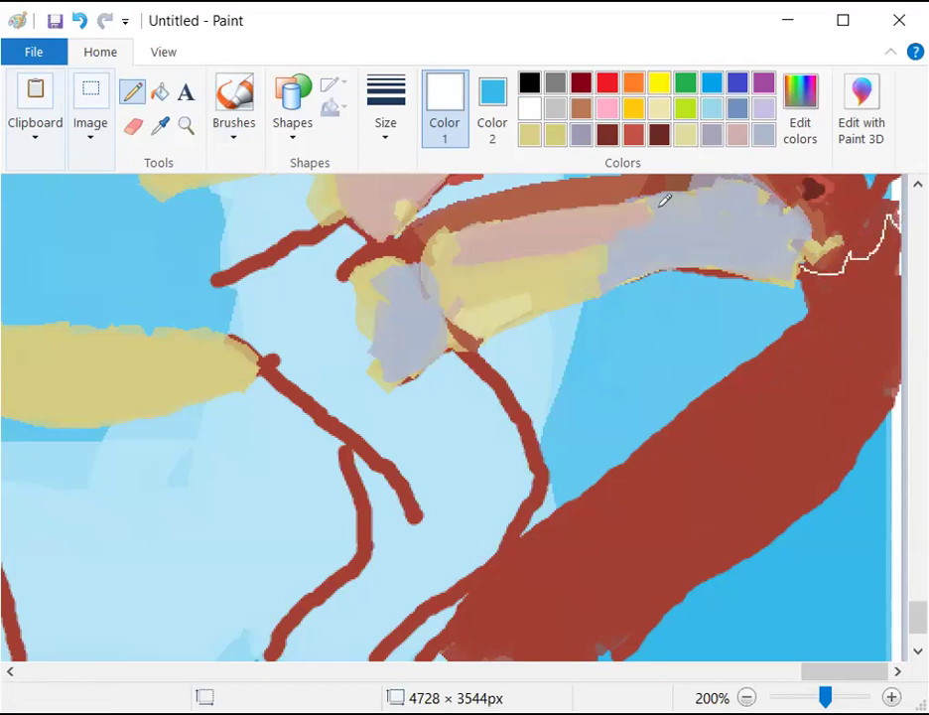
Fill the lower end of the diagonal red band with brush strokes in the dark red sampled from the band
left_click(243, 99)
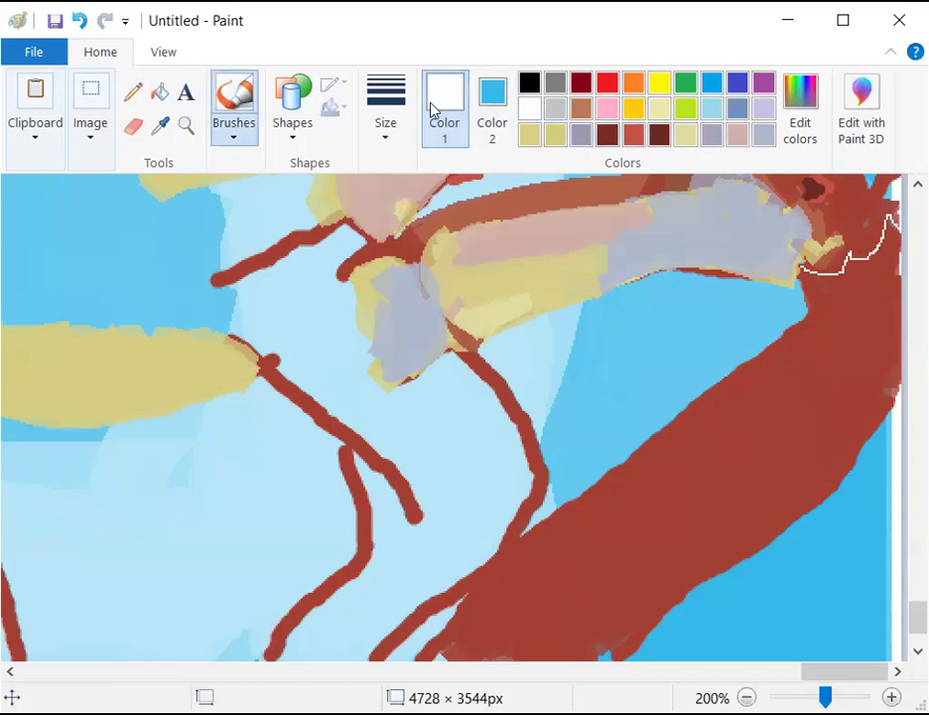
left_click(160, 125)
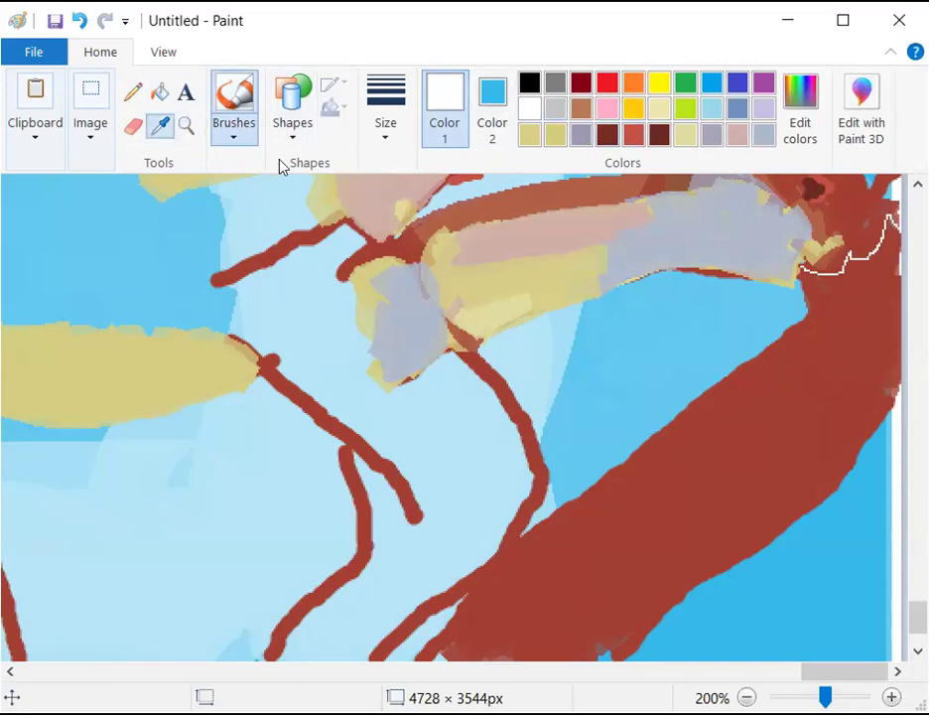
left_click(746, 470)
scroll(643, 478, "down", 3)
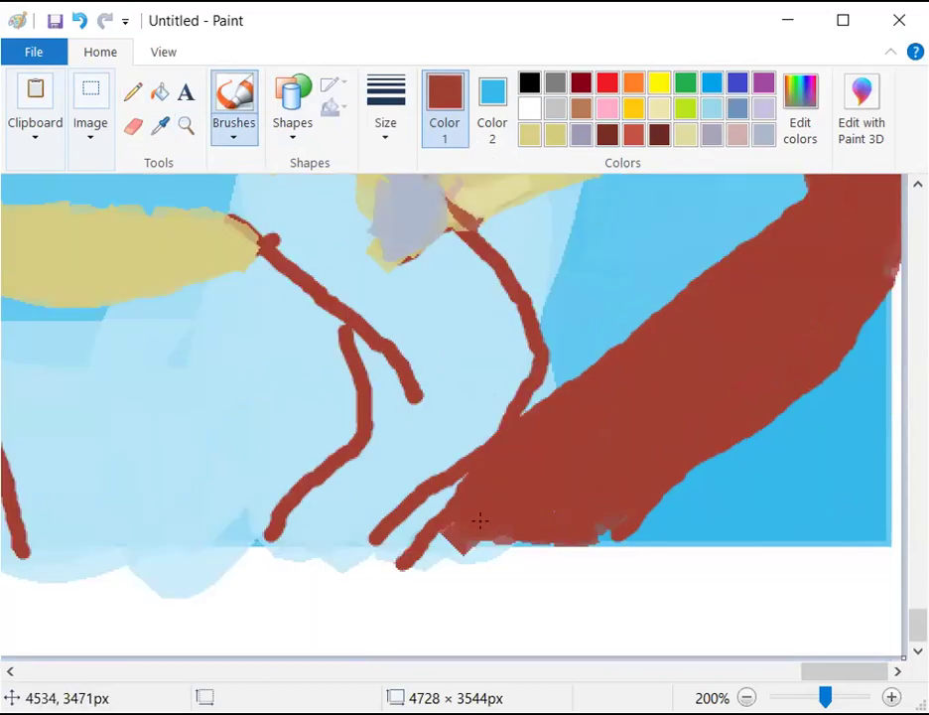
mouse_move(581, 533)
left_mouse_down()
mouse_move(506, 540)
mouse_move(583, 533)
mouse_move(624, 492)
mouse_move(574, 529)
mouse_move(396, 538)
mouse_move(448, 493)
mouse_move(496, 473)
mouse_move(482, 520)
mouse_move(427, 532)
mouse_move(533, 535)
mouse_move(515, 470)
left_mouse_up()
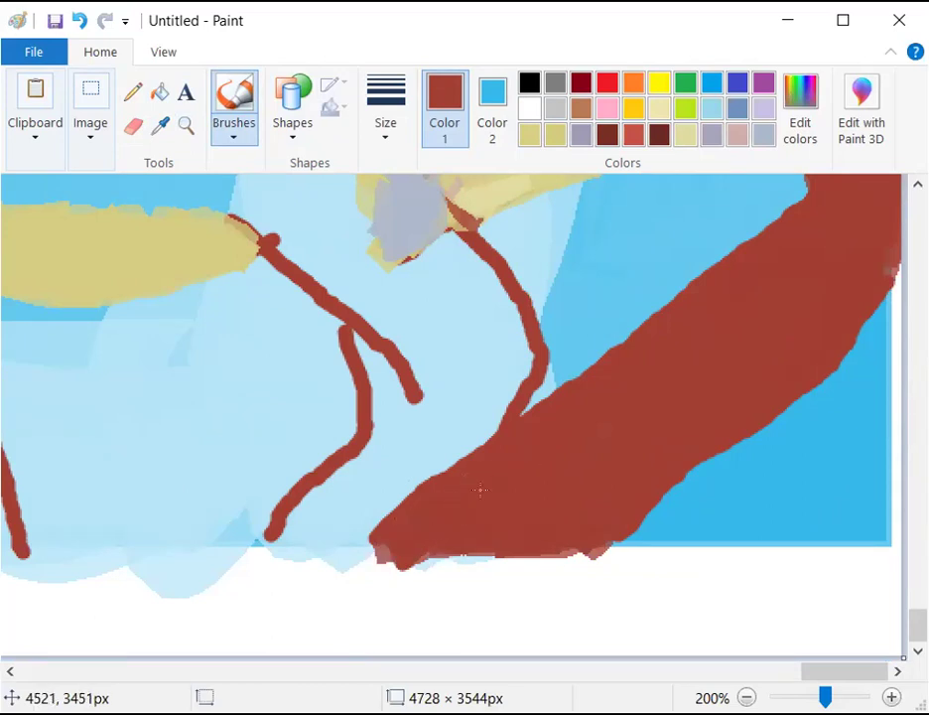
scroll(482, 458, "up", 3)
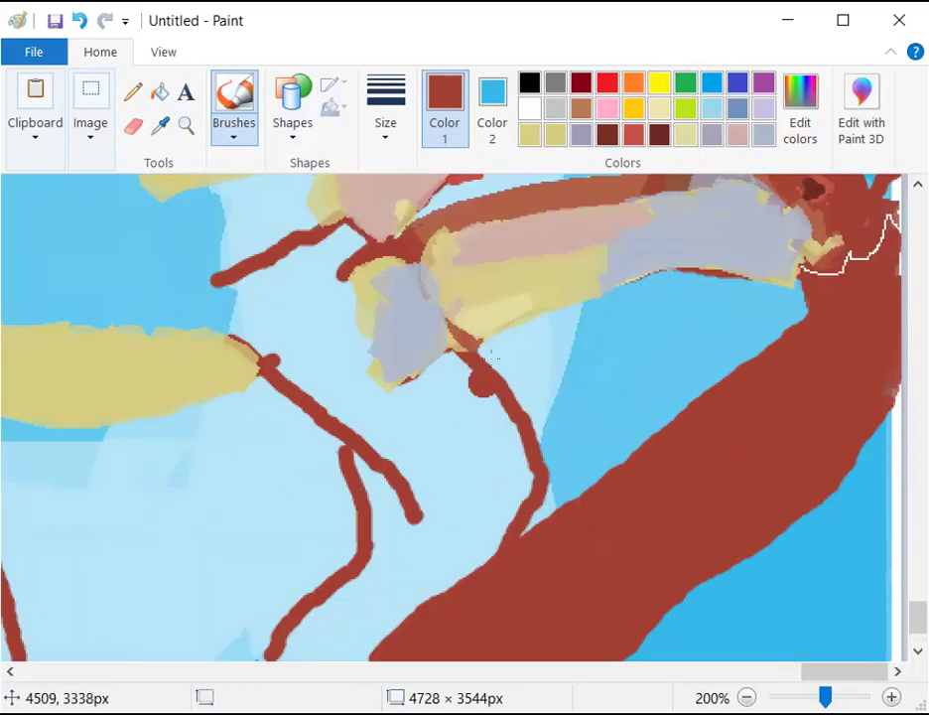
Brush lighter red over the diagonal band and paint a pale yellow strip along its lower edge
left_click(636, 139)
mouse_move(763, 429)
left_mouse_down()
mouse_move(825, 356)
mouse_move(831, 321)
mouse_move(810, 365)
mouse_move(809, 392)
mouse_move(876, 343)
mouse_move(895, 319)
left_mouse_up()
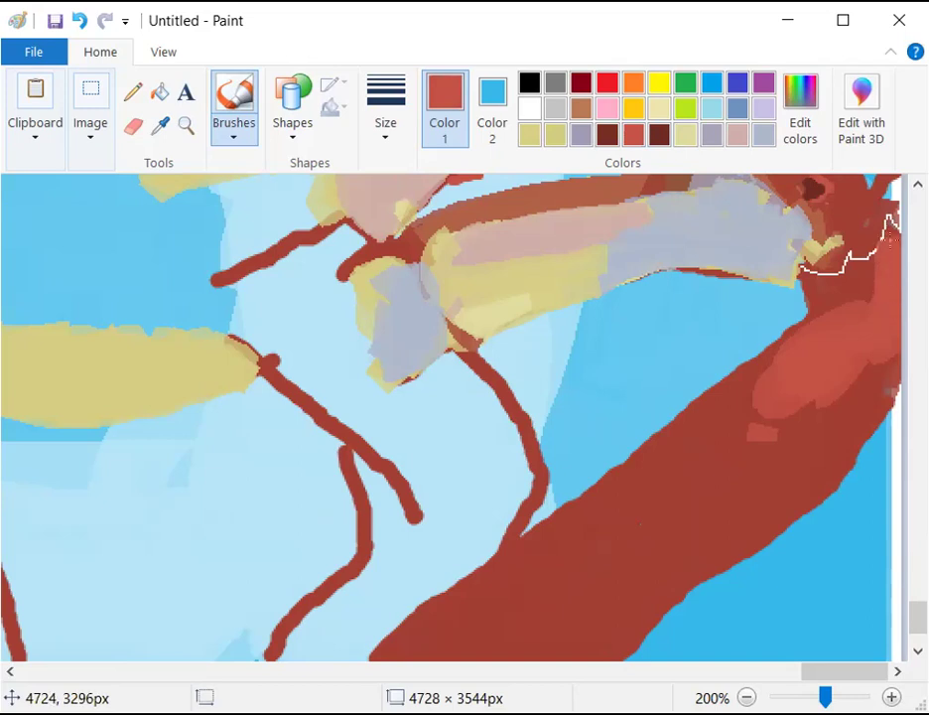
left_click_drag(789, 425, 658, 488)
mouse_move(833, 365)
left_mouse_down()
mouse_move(734, 405)
mouse_move(640, 485)
mouse_move(771, 357)
mouse_move(456, 605)
mouse_move(606, 496)
mouse_move(578, 614)
mouse_move(679, 505)
mouse_move(523, 656)
mouse_move(731, 457)
mouse_move(573, 613)
mouse_move(752, 474)
mouse_move(667, 550)
left_mouse_up()
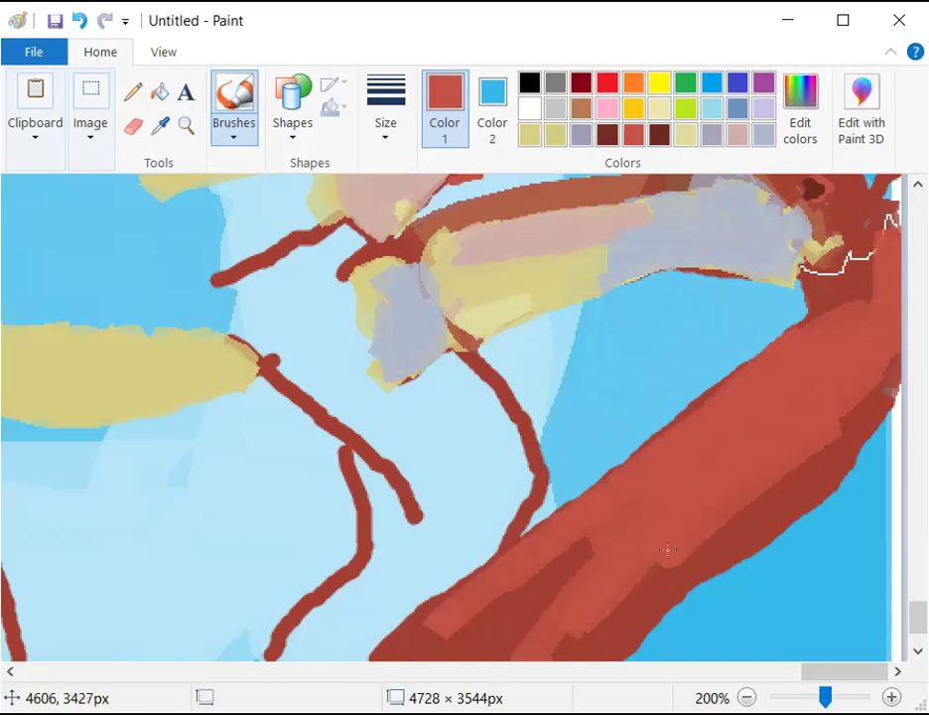
left_click(685, 135)
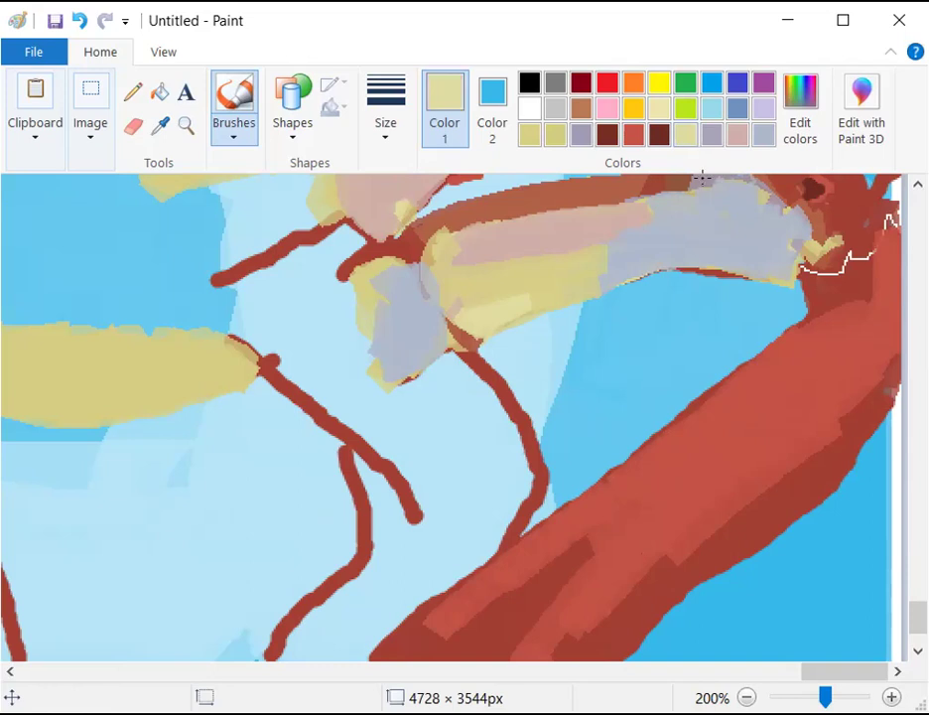
mouse_move(840, 459)
left_mouse_down()
mouse_move(760, 536)
mouse_move(850, 452)
mouse_move(672, 578)
mouse_move(597, 662)
mouse_move(688, 571)
mouse_move(675, 593)
mouse_move(858, 459)
mouse_move(771, 519)
mouse_move(889, 383)
left_mouse_up()
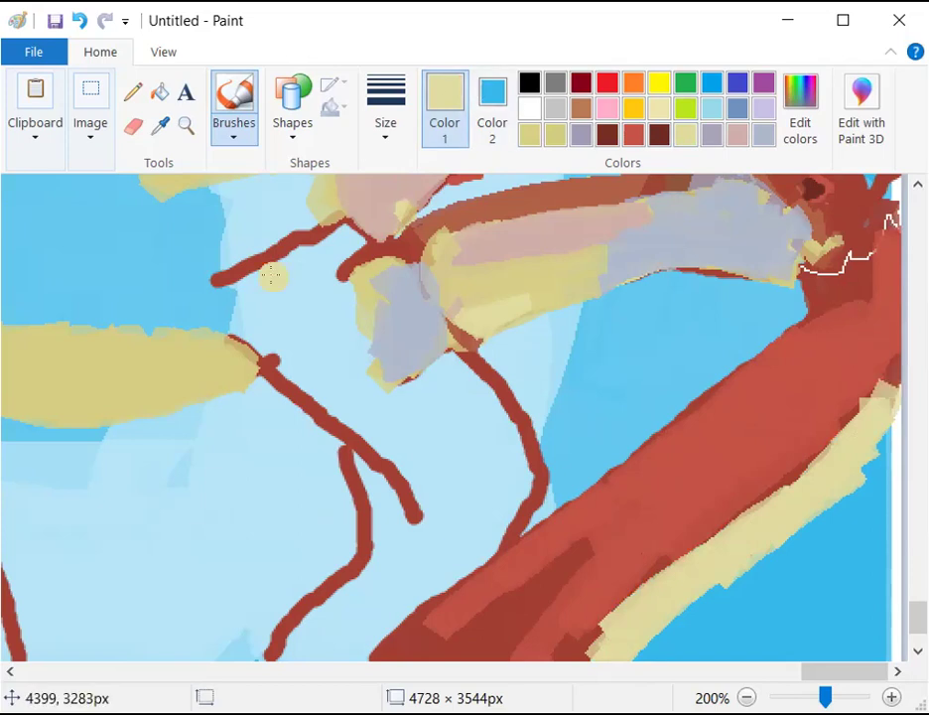
Soften the pale yellow strip's inner edge with sampled dark red and add dark maroon shading patches along the diagonal band
left_click(166, 129)
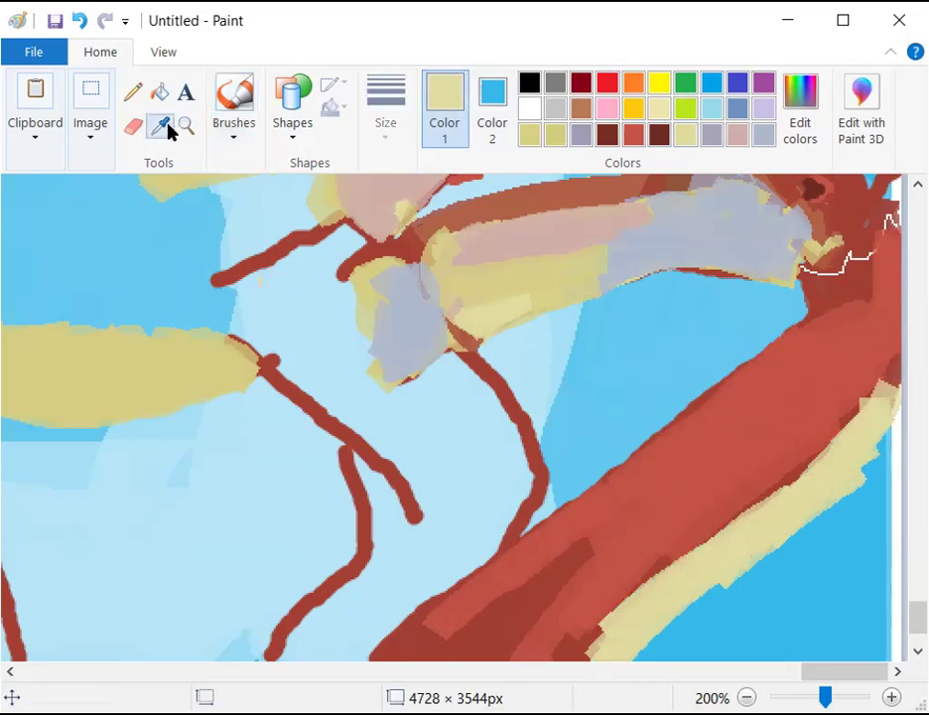
left_click(850, 219)
mouse_move(879, 382)
left_mouse_down()
mouse_move(792, 458)
mouse_move(805, 460)
mouse_move(596, 645)
left_mouse_up()
key("ctrl+z")
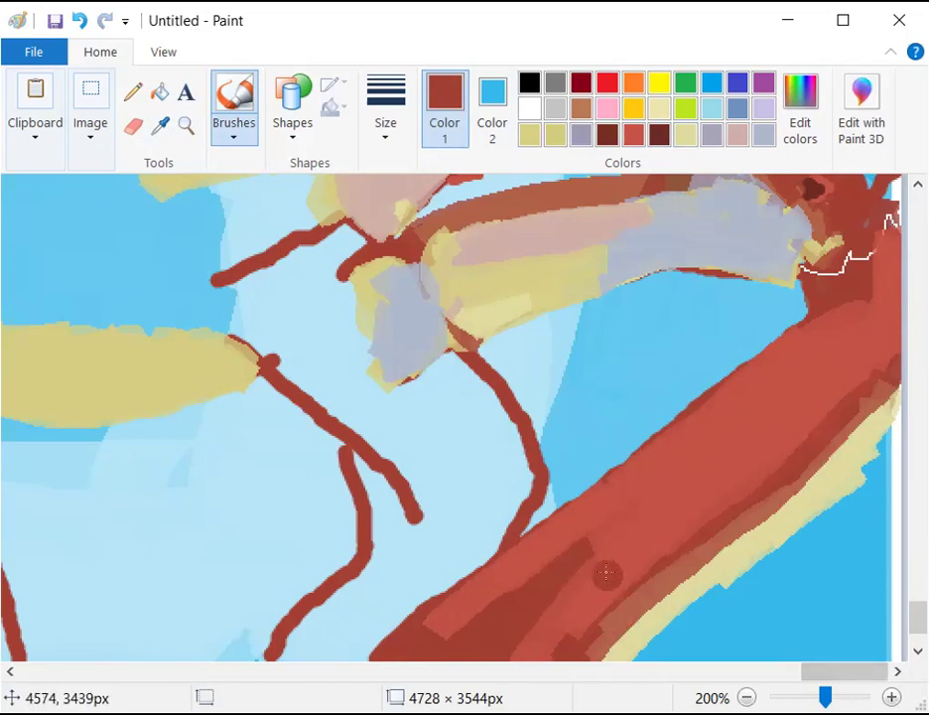
left_click(607, 135)
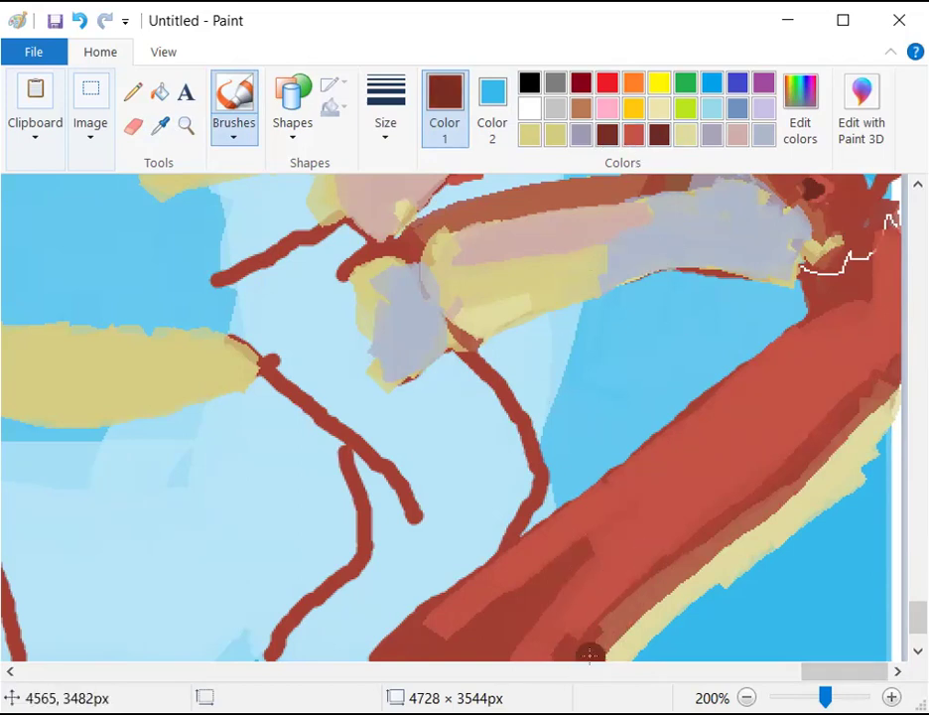
mouse_move(589, 655)
left_mouse_down()
mouse_move(664, 550)
mouse_move(584, 620)
mouse_move(648, 562)
mouse_move(613, 588)
mouse_move(579, 544)
mouse_move(551, 578)
mouse_move(610, 535)
mouse_move(573, 568)
mouse_move(528, 546)
mouse_move(449, 604)
mouse_move(483, 597)
mouse_move(606, 485)
mouse_move(749, 375)
mouse_move(898, 328)
mouse_move(886, 298)
mouse_move(896, 354)
mouse_move(859, 350)
mouse_move(845, 392)
left_mouse_up()
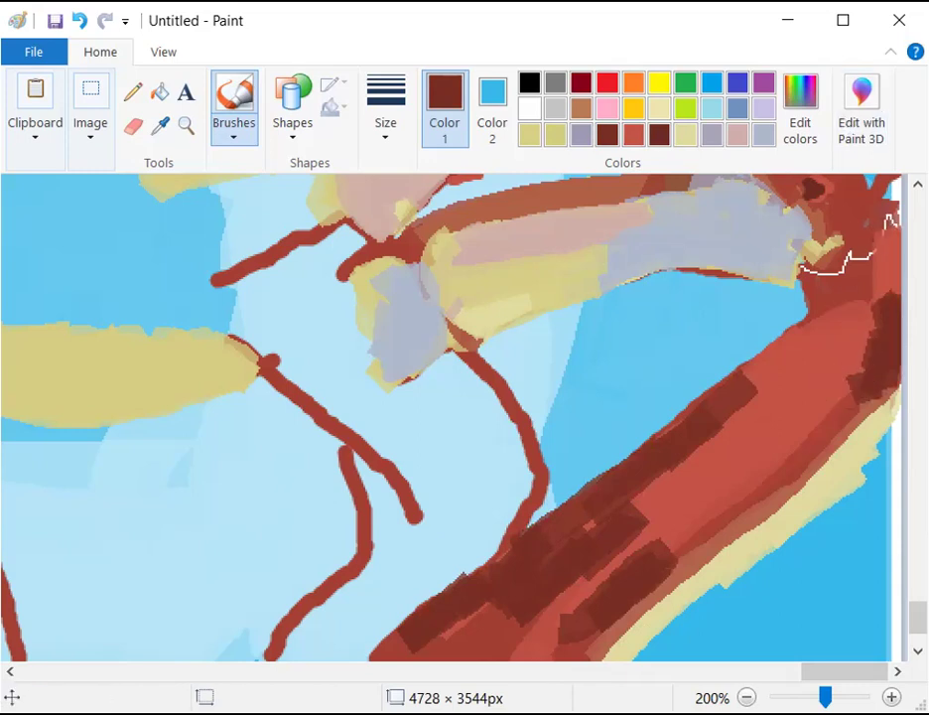
Mix an orange with hue 13, saturation 200 and luminance 116, and paint a patch at the band's upper end
left_click(632, 111)
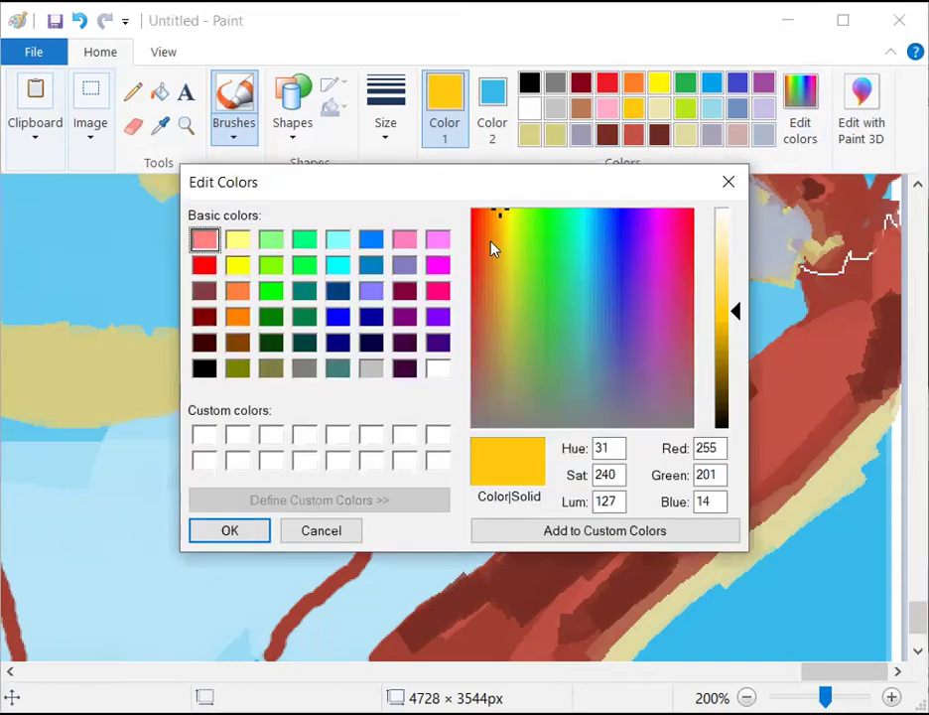
left_click_drag(491, 236, 482, 246)
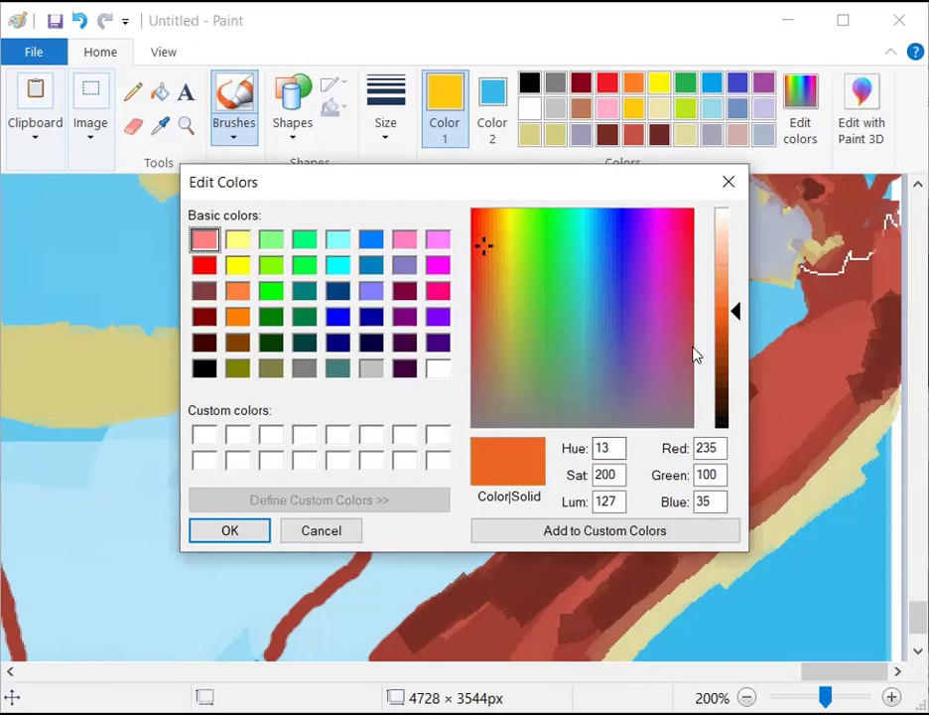
left_click(724, 322)
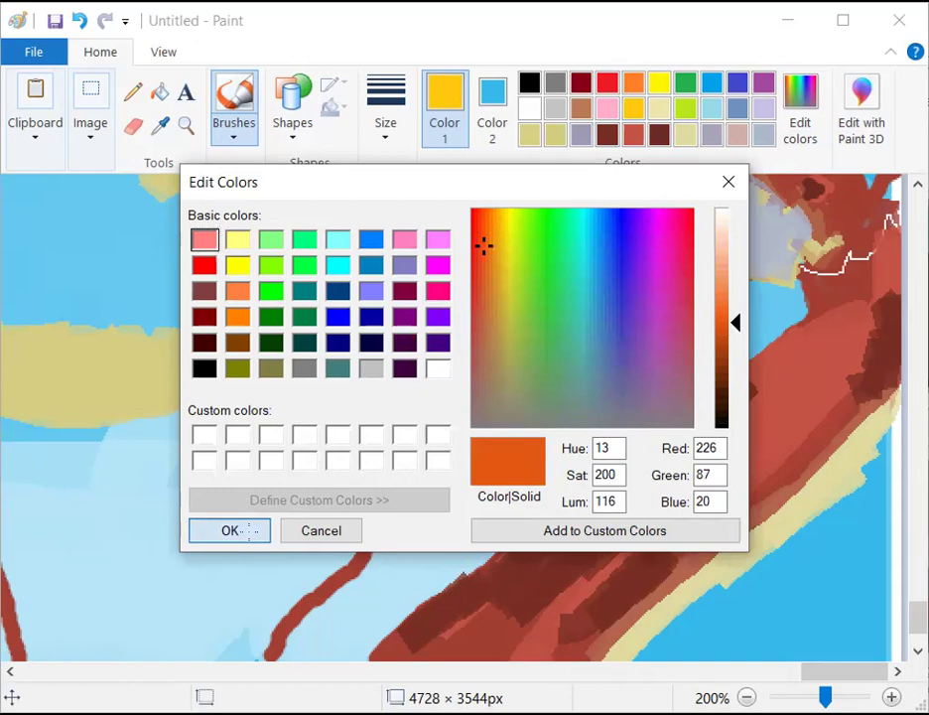
left_click(252, 535)
mouse_move(802, 395)
left_mouse_down()
mouse_move(842, 399)
mouse_move(806, 338)
mouse_move(849, 390)
mouse_move(858, 342)
mouse_move(852, 382)
mouse_move(794, 377)
mouse_move(854, 424)
mouse_move(869, 388)
left_mouse_up()
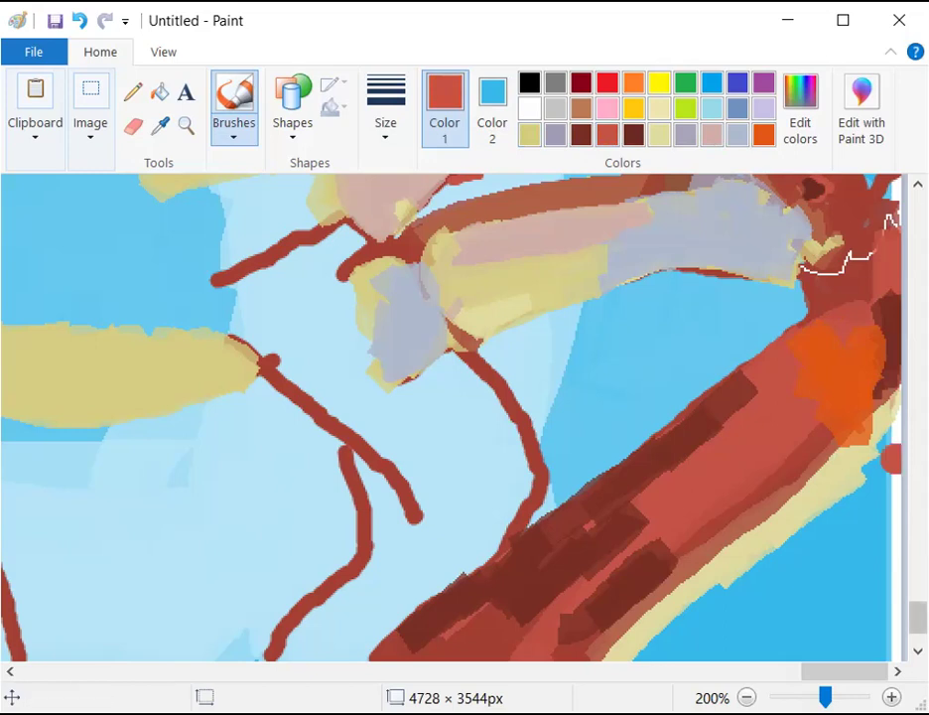
Widen the pale yellow strip along the band's lower edge with brush strokes in the same pale yellow
scroll(810, 420, "down", 3)
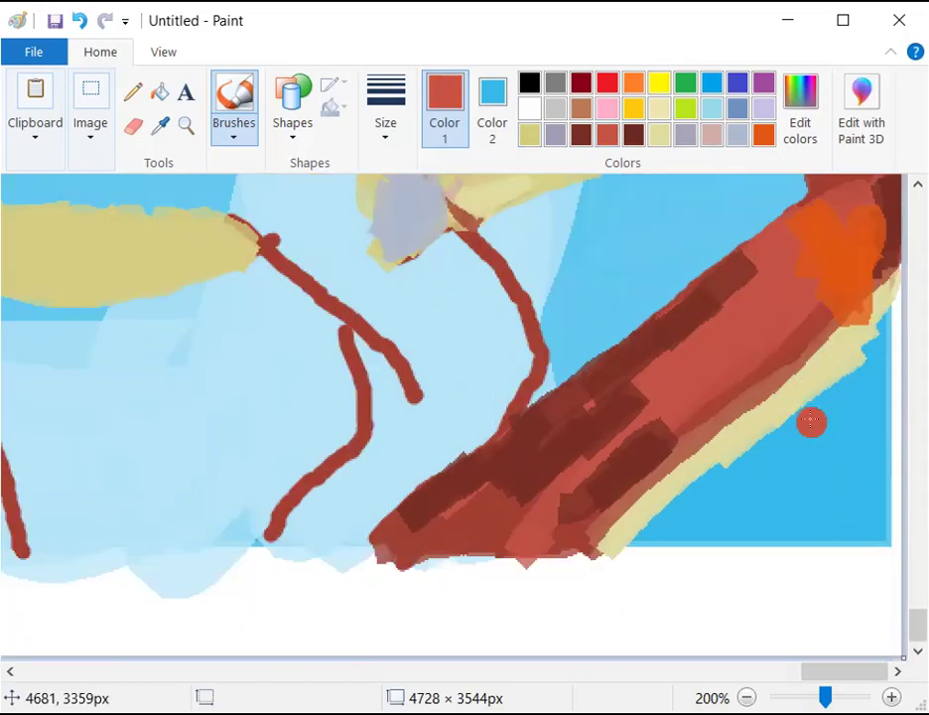
left_click(659, 135)
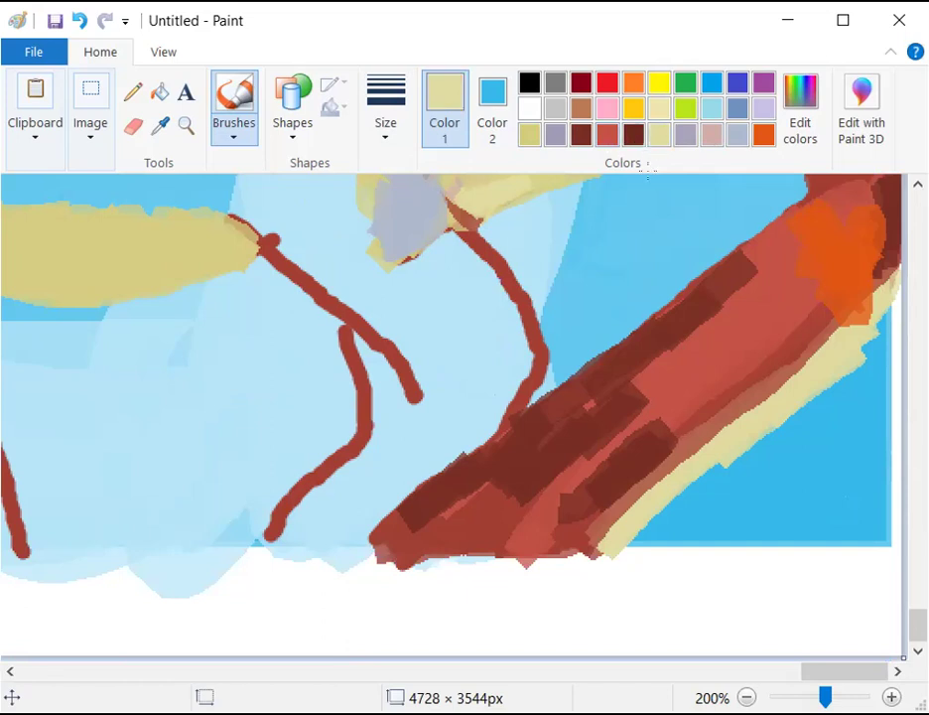
left_click_drag(571, 561, 641, 514)
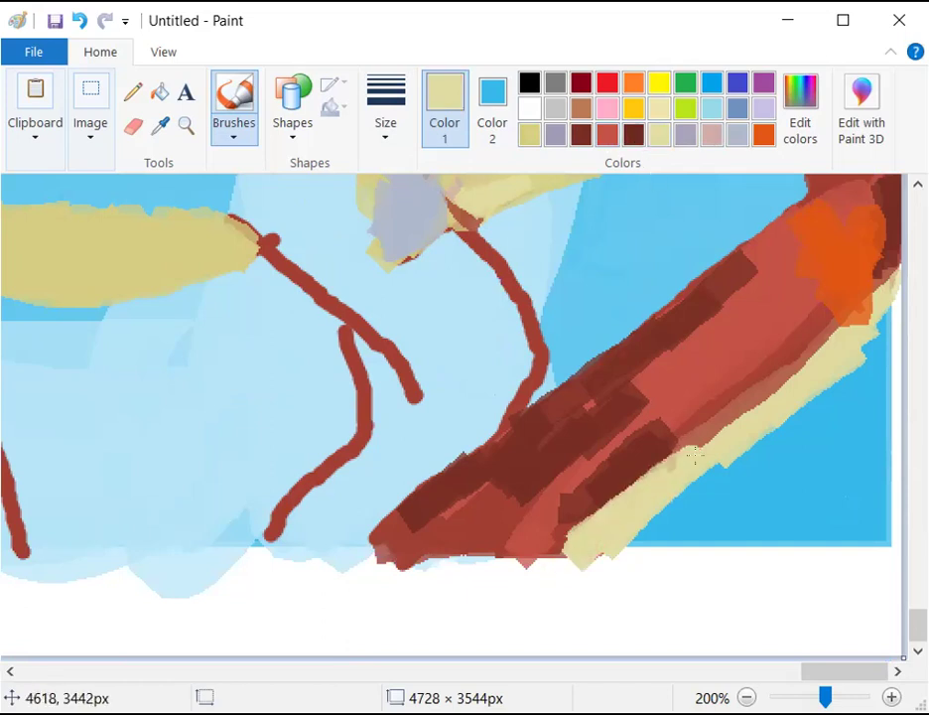
mouse_move(766, 429)
left_mouse_down()
mouse_move(657, 487)
mouse_move(581, 551)
left_mouse_up()
key("ctrl+z")
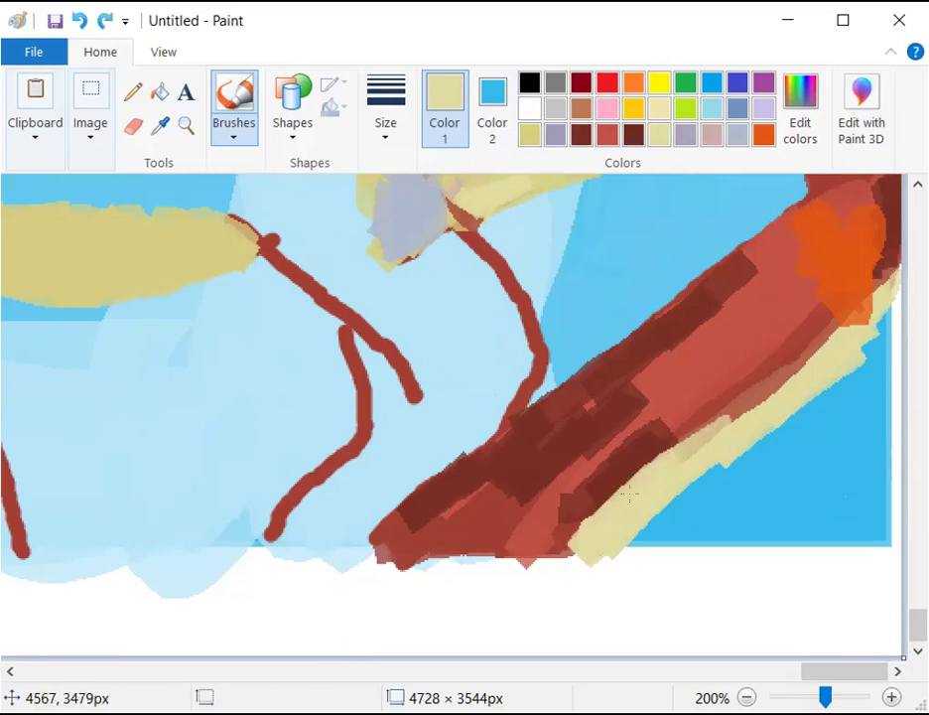
left_click_drag(757, 412, 757, 408)
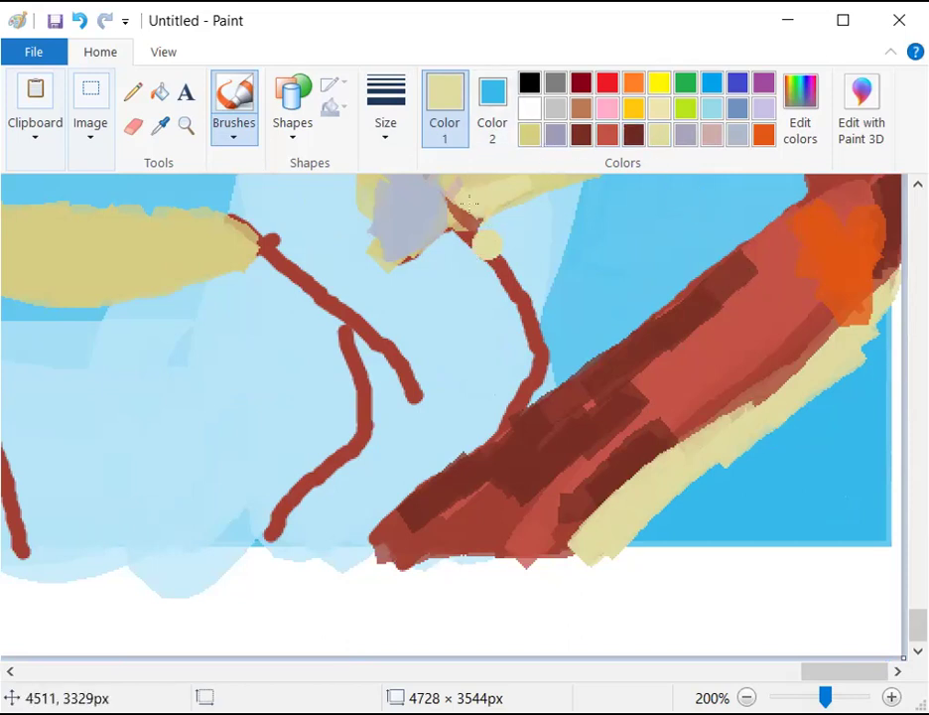
Paint over the band's maroon patches and lower side with the dark red sampled from its lower end
left_click(159, 125)
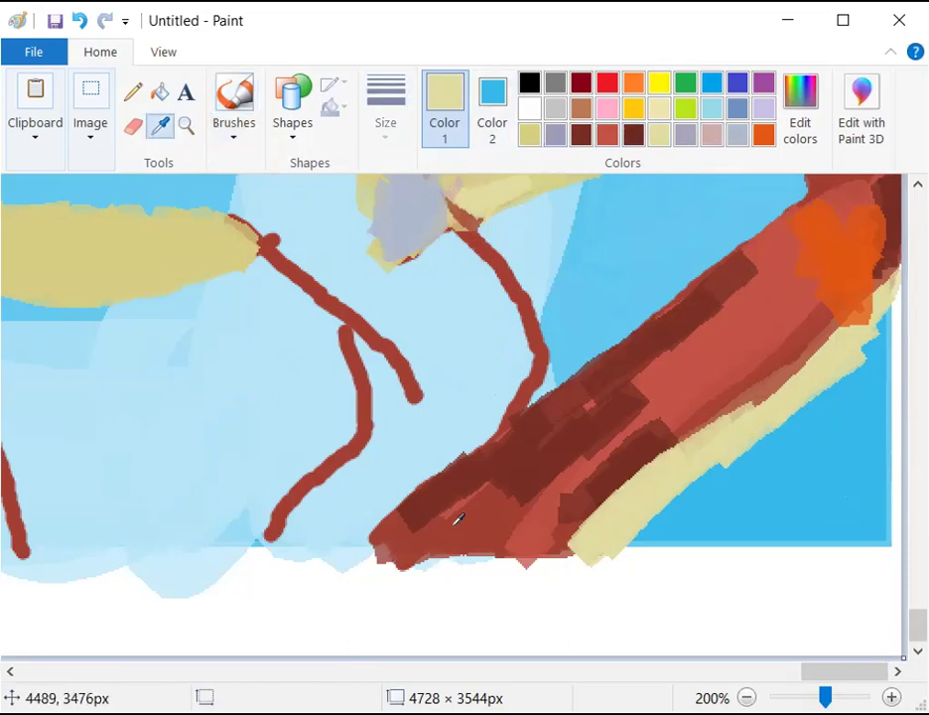
left_click(473, 521)
mouse_move(548, 509)
left_mouse_down()
mouse_move(694, 398)
mouse_move(771, 367)
left_mouse_up()
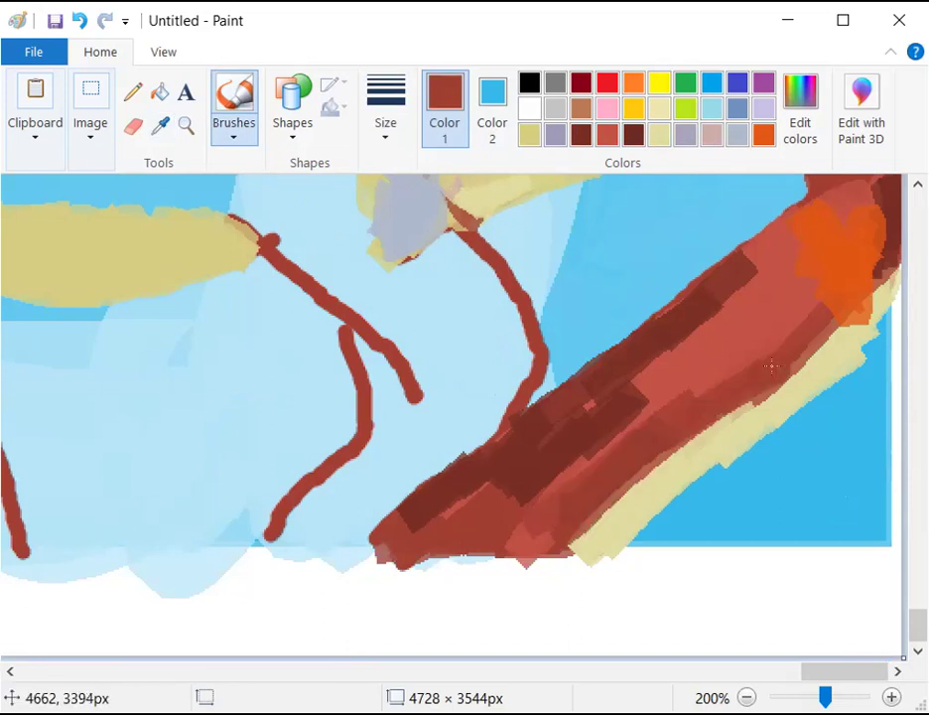
left_click_drag(613, 404, 645, 397)
mouse_move(456, 485)
left_mouse_down()
mouse_move(754, 241)
mouse_move(705, 311)
mouse_move(806, 244)
left_mouse_up()
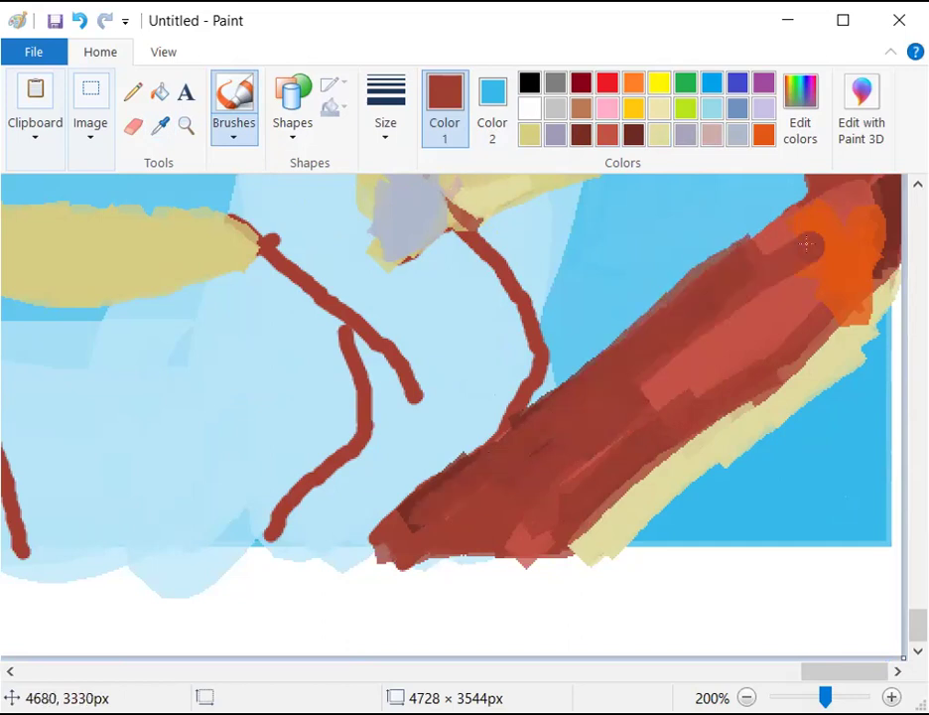
left_click_drag(710, 287, 373, 552)
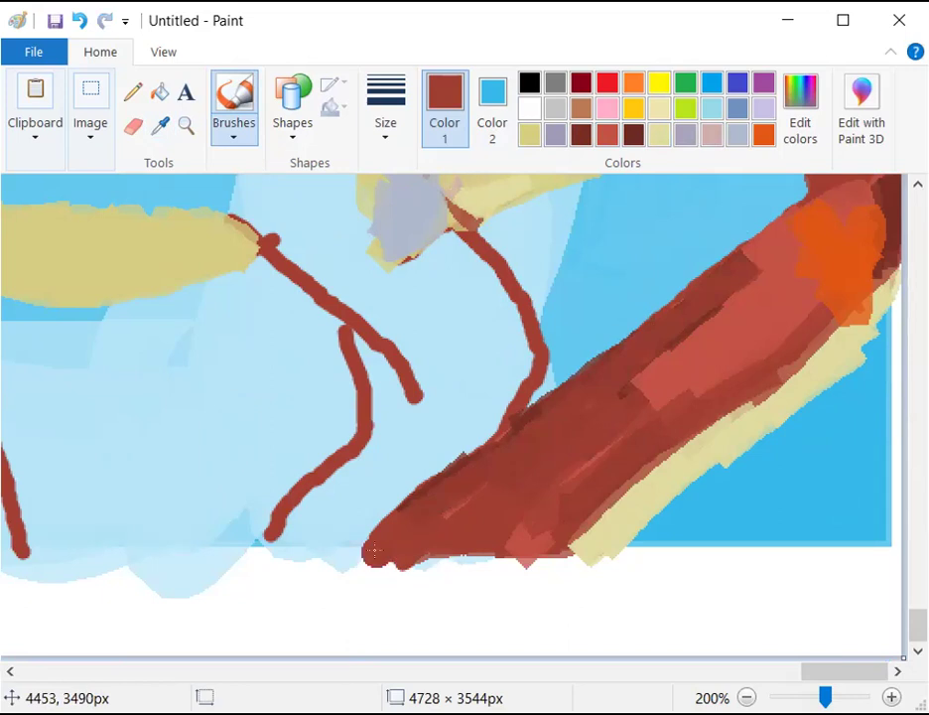
Restore the dark maroon shading along the band's upper edge and beside the pale yellow strip
left_click(581, 136)
mouse_move(735, 278)
left_mouse_down()
mouse_move(602, 380)
mouse_move(455, 475)
mouse_move(399, 530)
left_mouse_up()
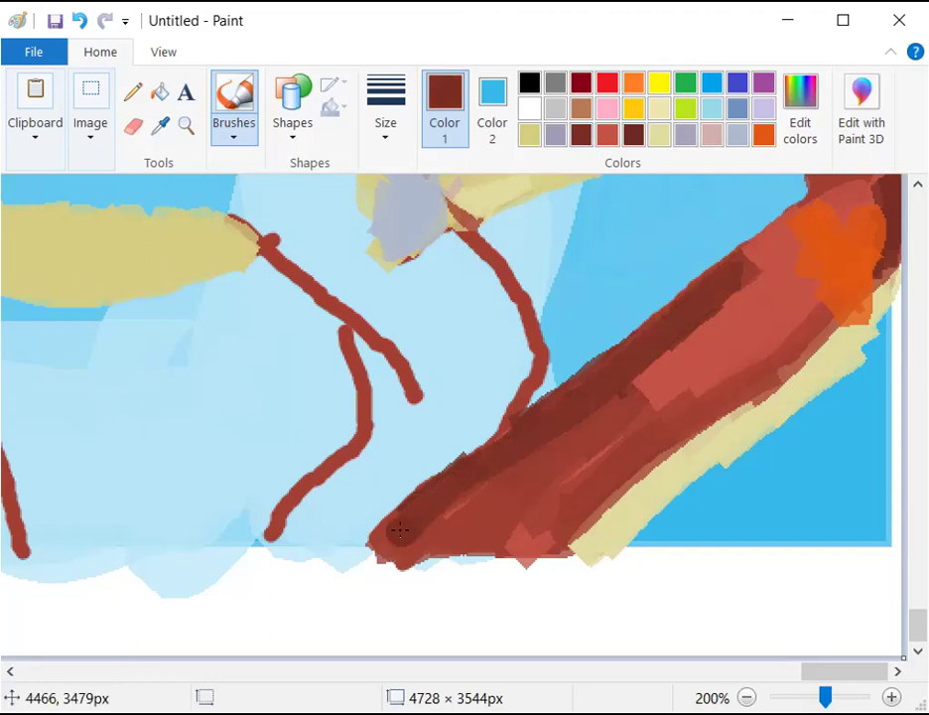
mouse_move(558, 427)
left_mouse_down()
mouse_move(610, 402)
mouse_move(509, 495)
mouse_move(588, 509)
mouse_move(634, 448)
mouse_move(598, 485)
mouse_move(640, 473)
left_mouse_up()
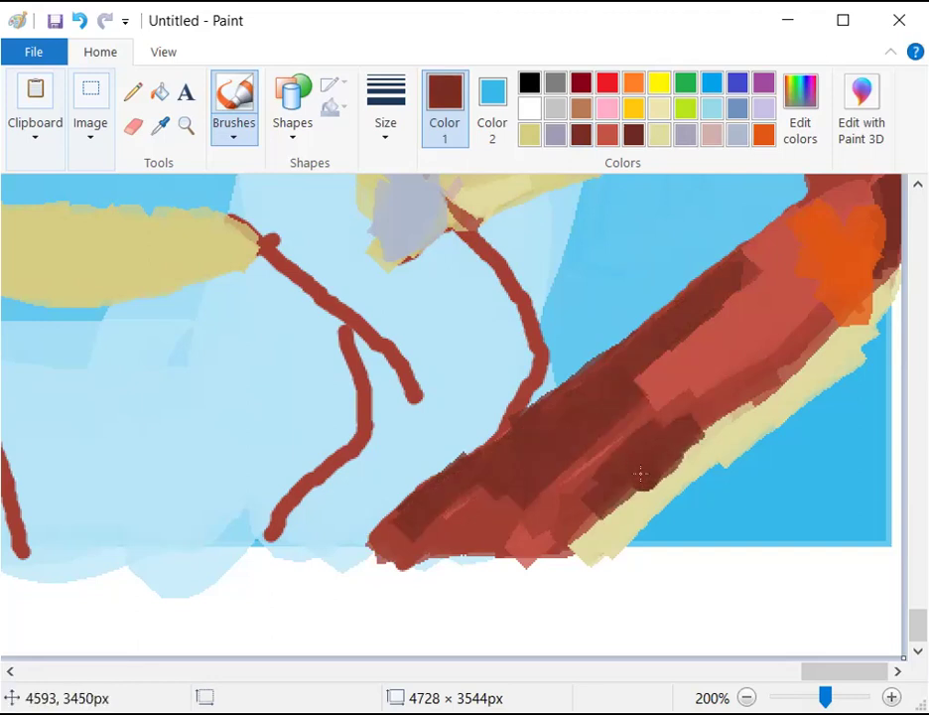
Cover the maroon shading along the band's upper side with sampled dark red, undoing unwanted strokes and repainting them
left_click(160, 125)
left_click(491, 542)
left_click(443, 395)
key("ctrl+z")
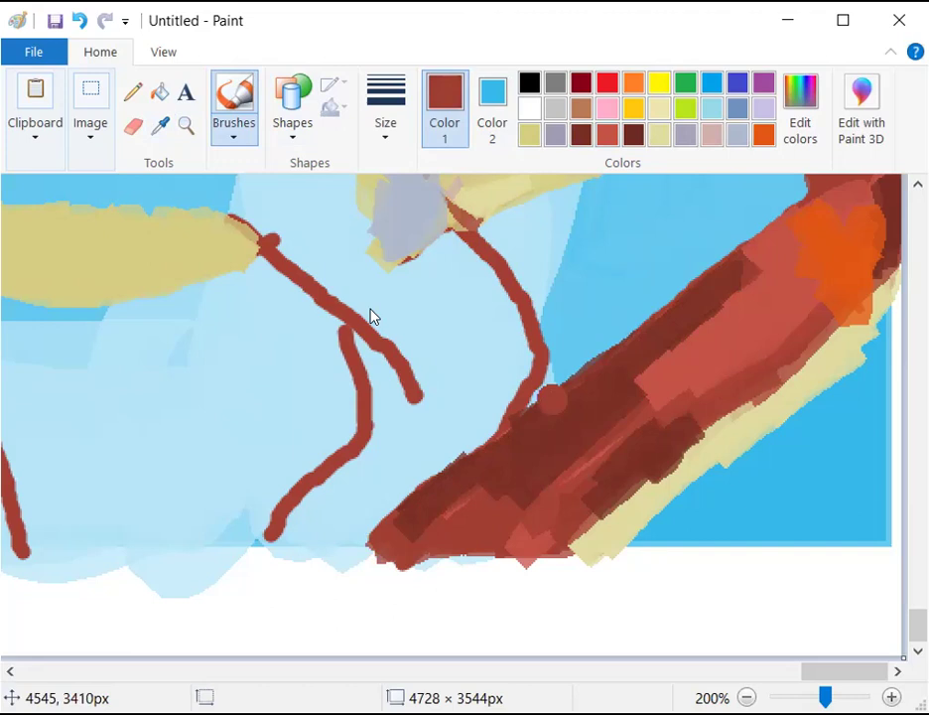
mouse_move(552, 398)
left_mouse_down()
mouse_move(703, 303)
mouse_move(404, 552)
left_mouse_up()
key("ctrl+z")
left_click_drag(584, 490, 606, 518)
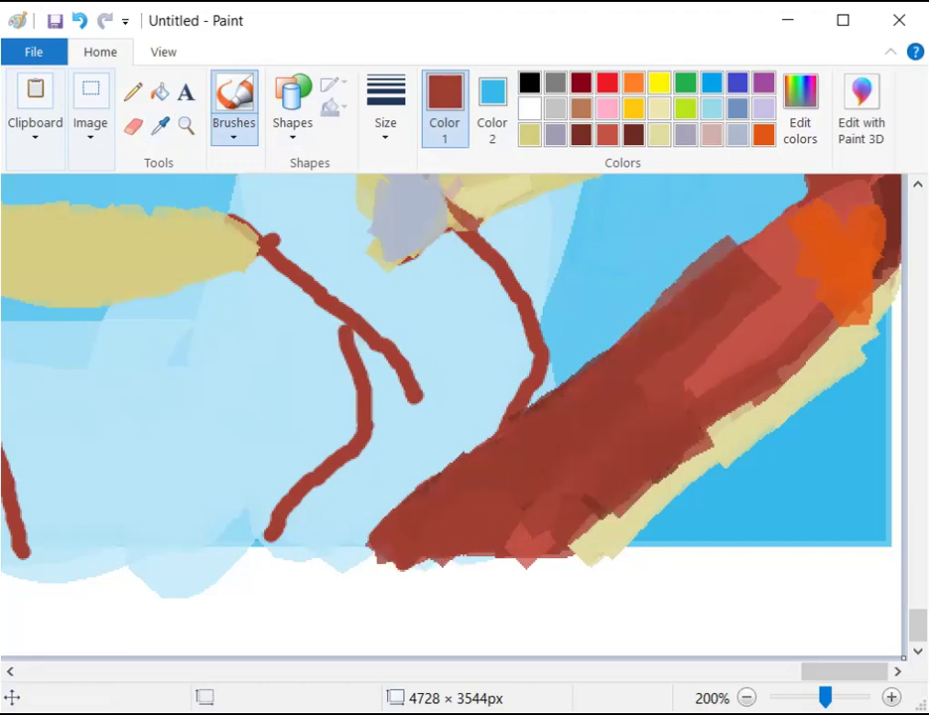
left_click_drag(750, 261, 402, 532)
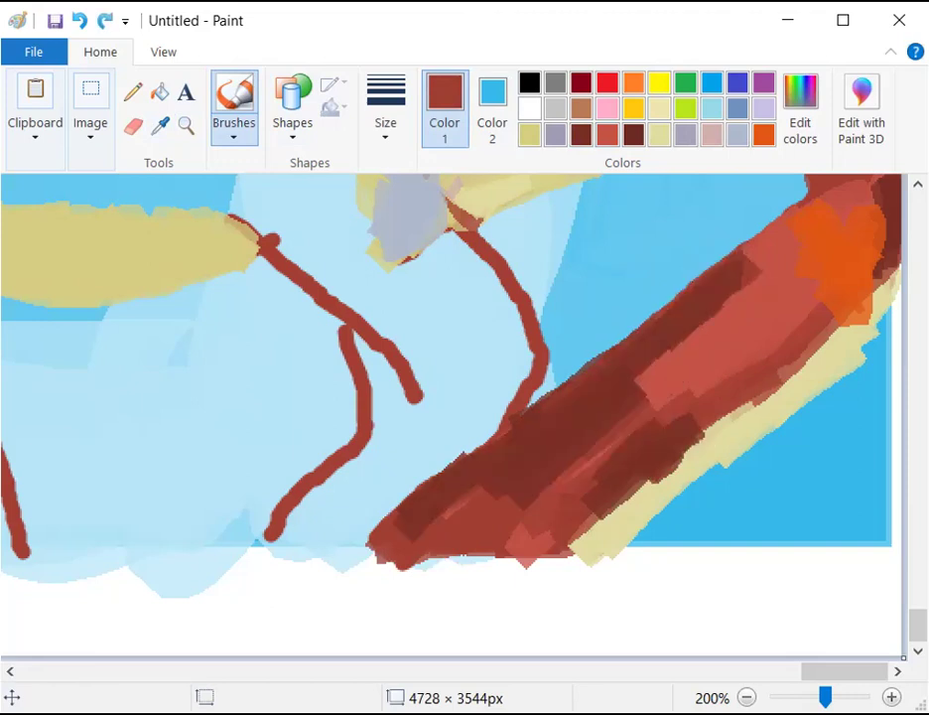
left_click_drag(785, 243, 411, 539)
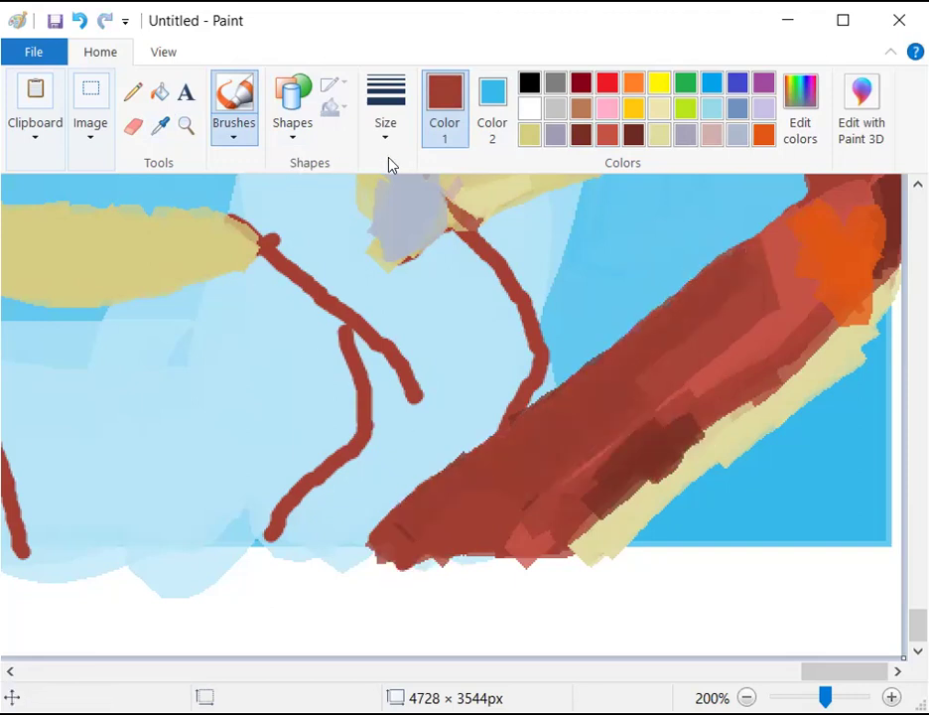
Cover the maroon patch beside the pale yellow strip and the middle of the band with broad dark red strokes
left_click(385, 131)
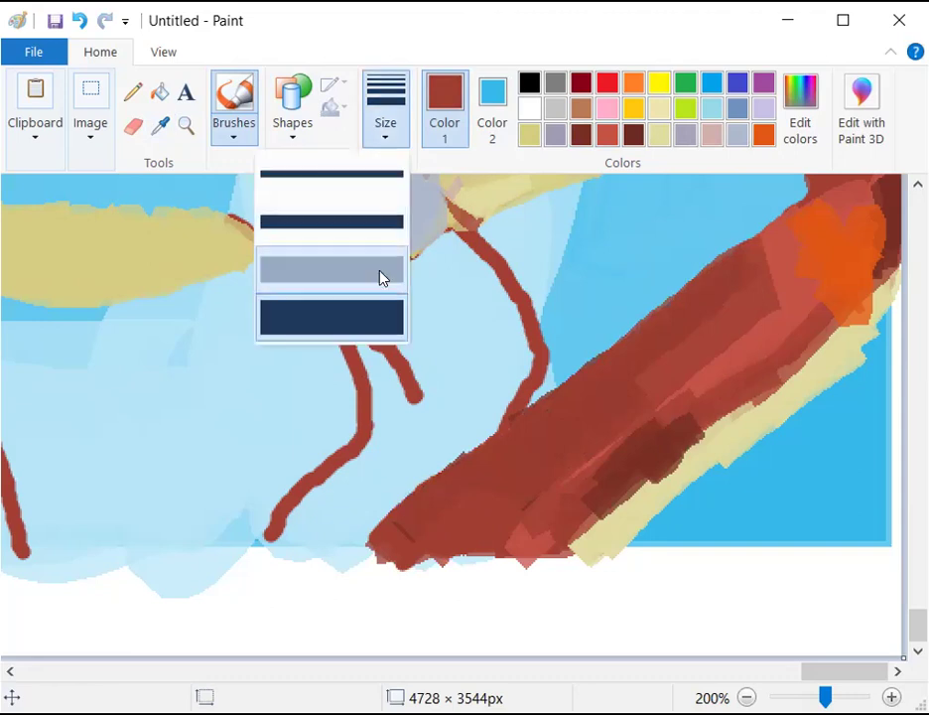
left_click(682, 427)
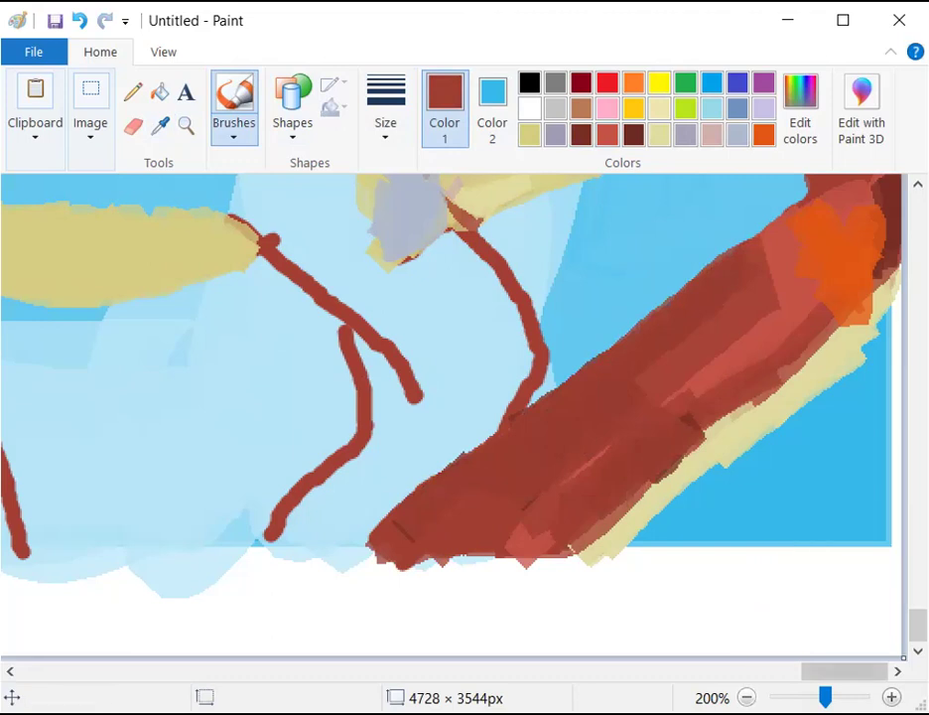
scroll(720, 647, "down", 1)
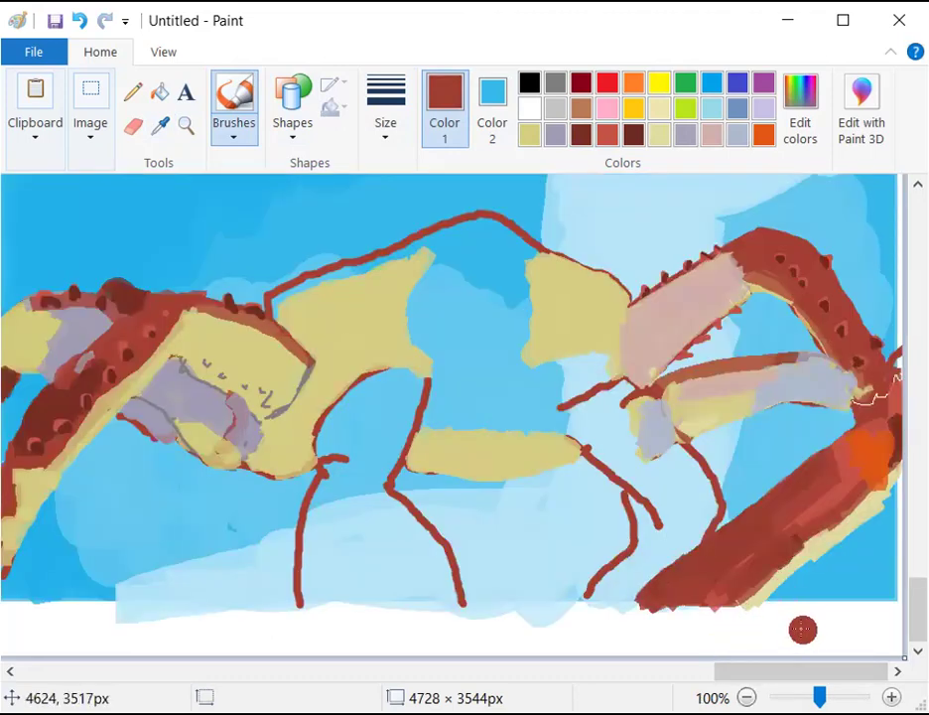
scroll(757, 518, "up", 1, "ctrl")
scroll(756, 518, "down", 3)
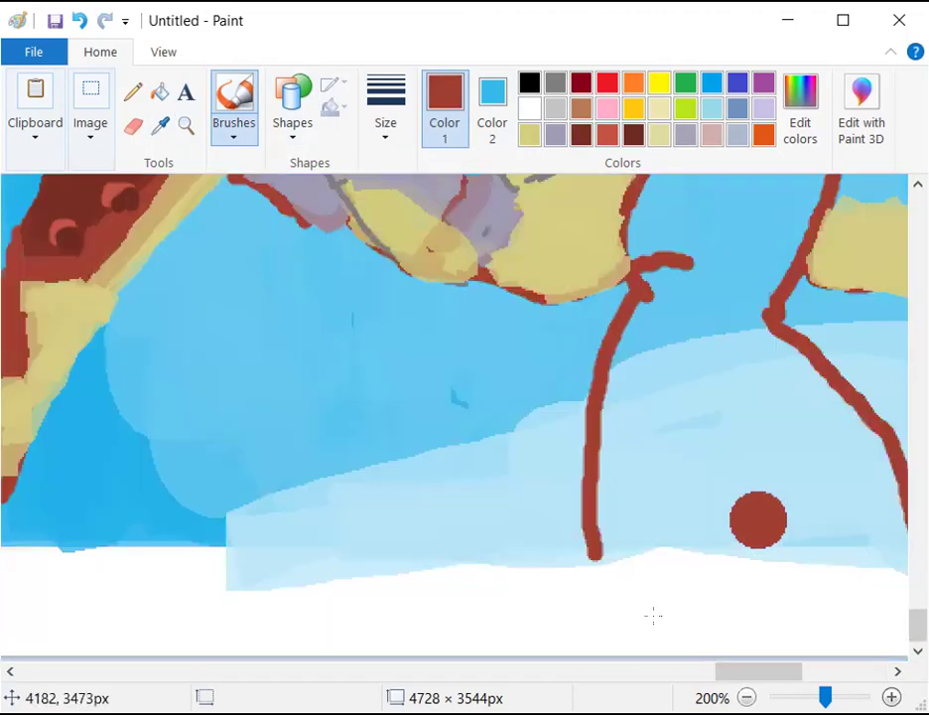
left_click_drag(726, 668, 857, 665)
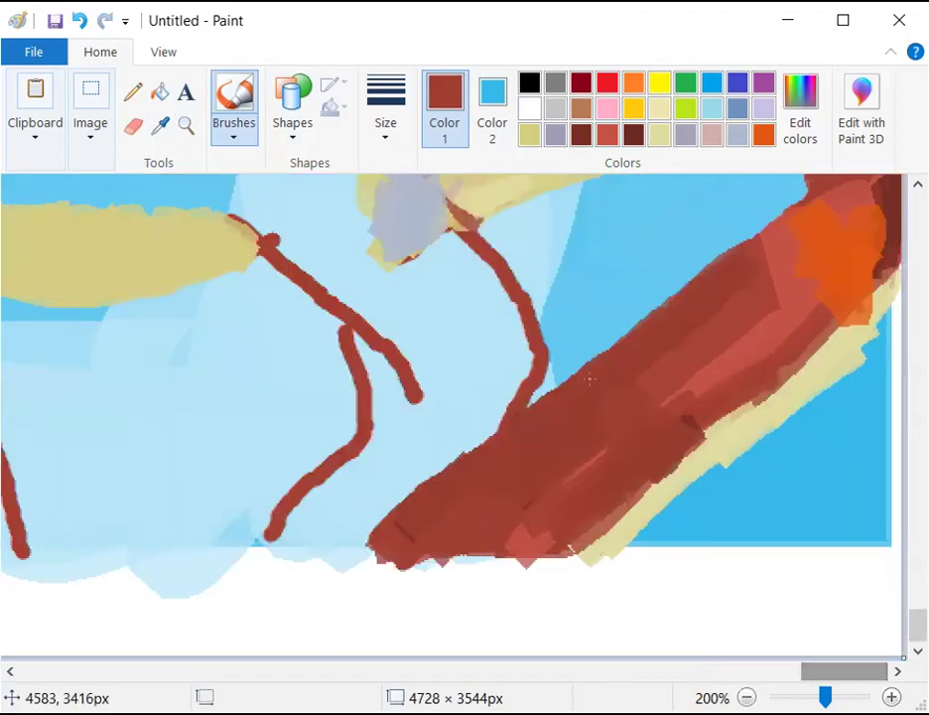
mouse_move(633, 298)
left_mouse_down()
mouse_move(596, 429)
mouse_move(665, 322)
mouse_move(638, 395)
left_mouse_up()
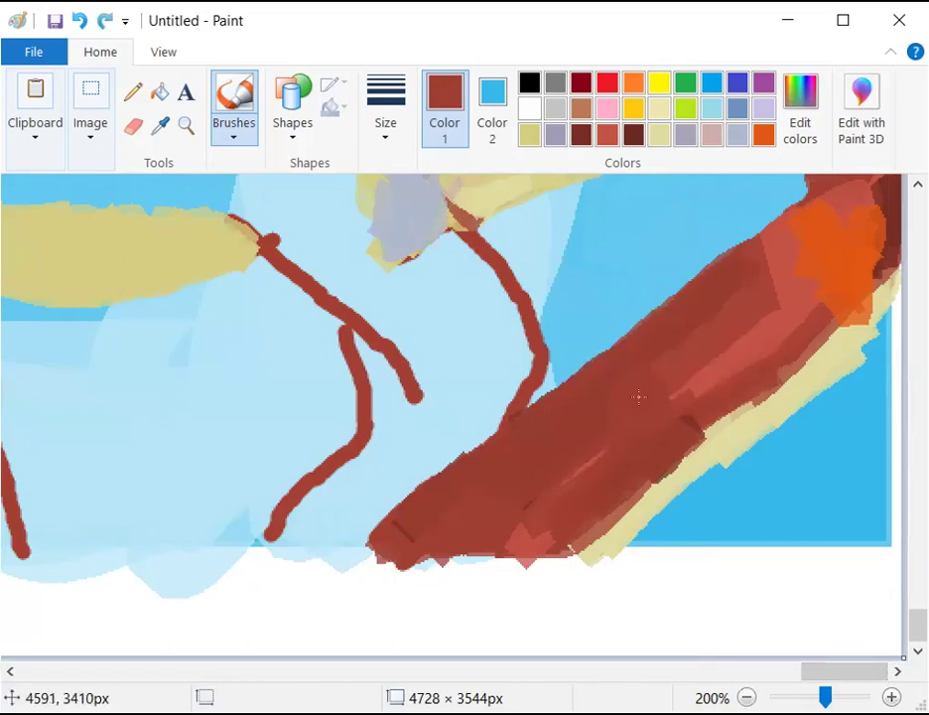
Undo the recent dark red strokes back to the maroon shading along the band's upper and lower sides
key("ctrl+z")
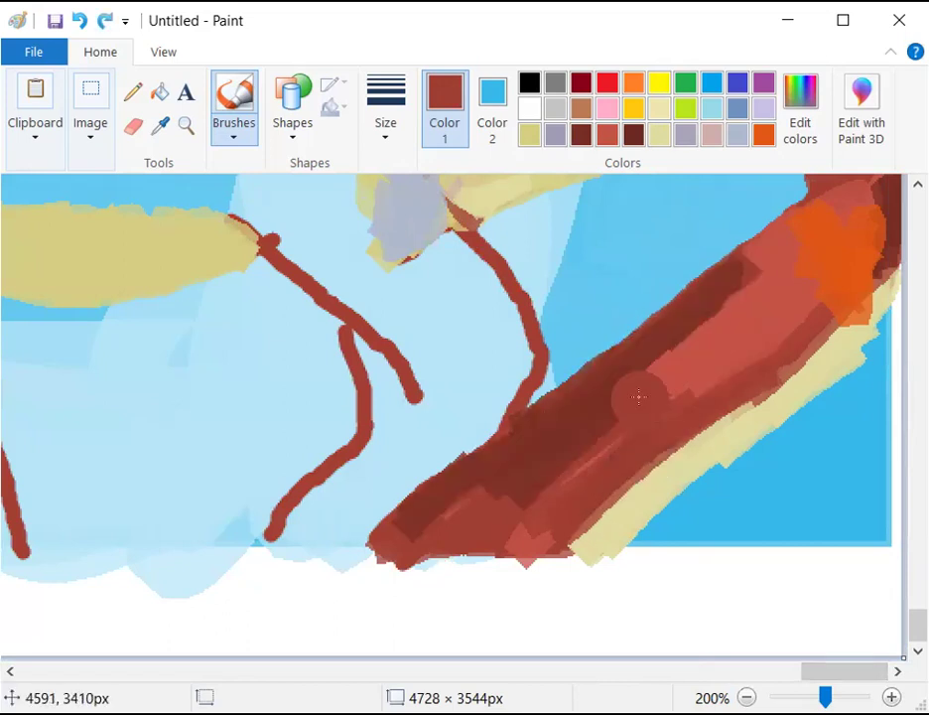
key("ctrl+y")
key("ctrl+y")
key("ctrl+y")
key("ctrl+y")
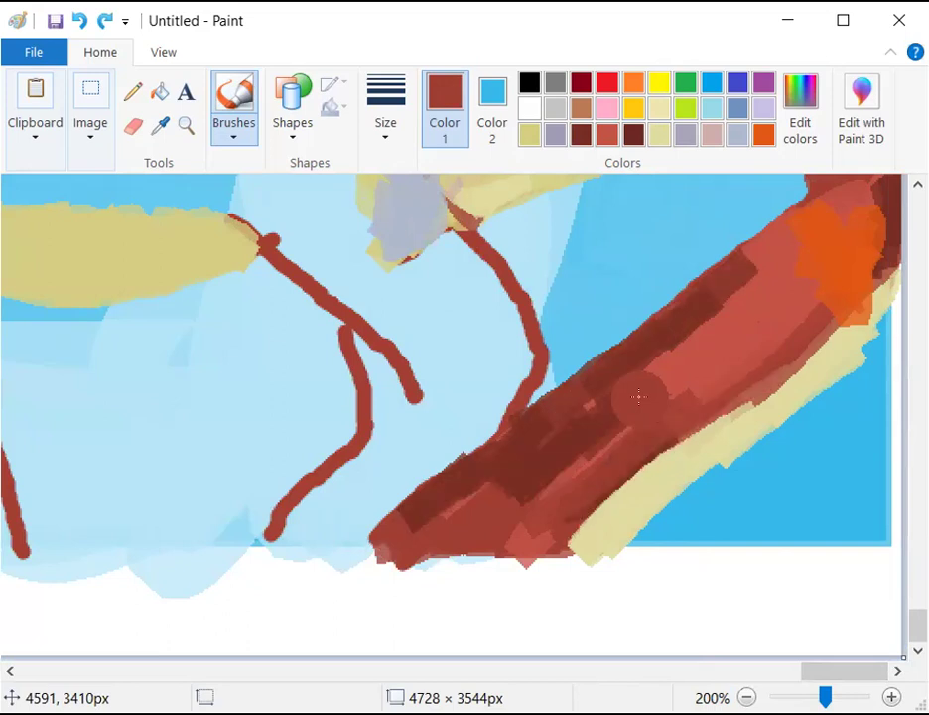
key("ctrl+y")
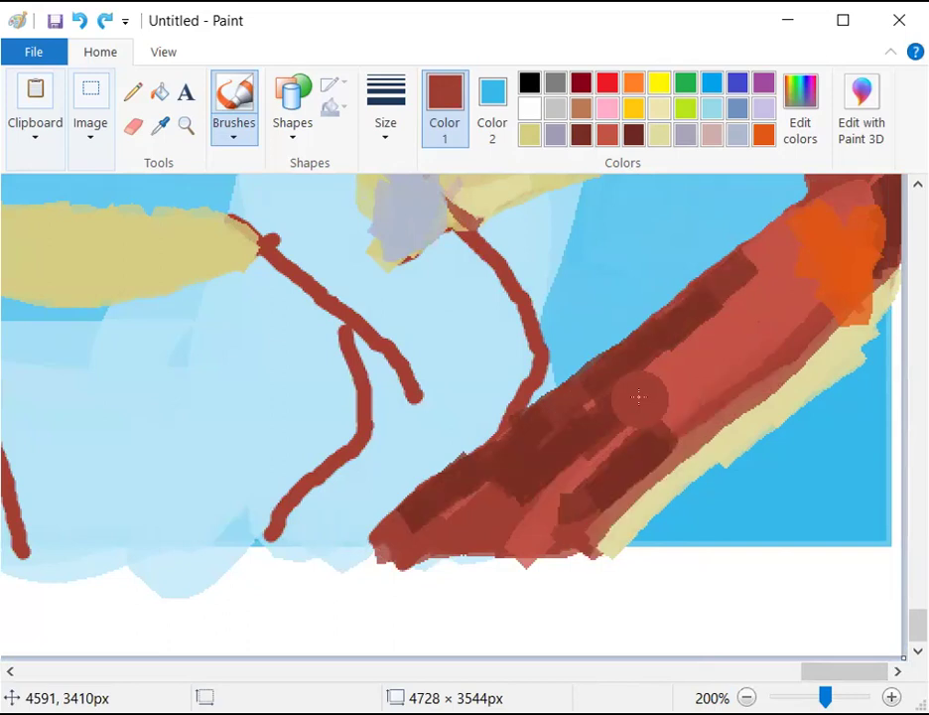
key("ctrl+y")
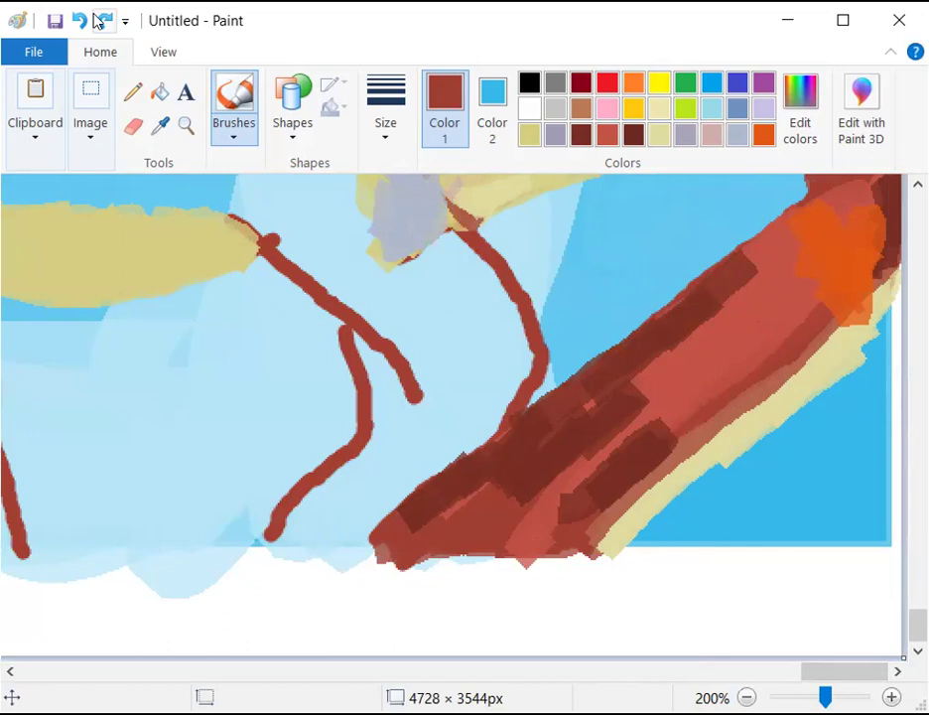
Repaint most of the band in dark red sampled from its lower end, and extend the lighter red highlight below the orange patch
left_click(583, 140)
left_click(160, 126)
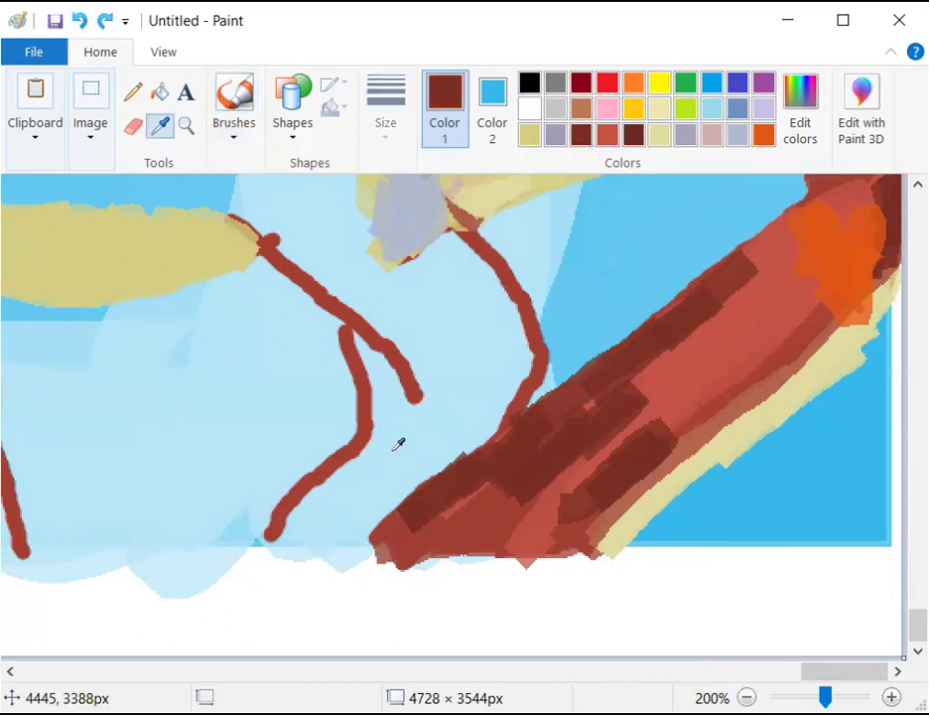
left_click(470, 527)
mouse_move(470, 526)
left_mouse_down()
mouse_move(575, 456)
mouse_move(497, 512)
mouse_move(657, 376)
mouse_move(431, 534)
mouse_move(458, 496)
left_mouse_up()
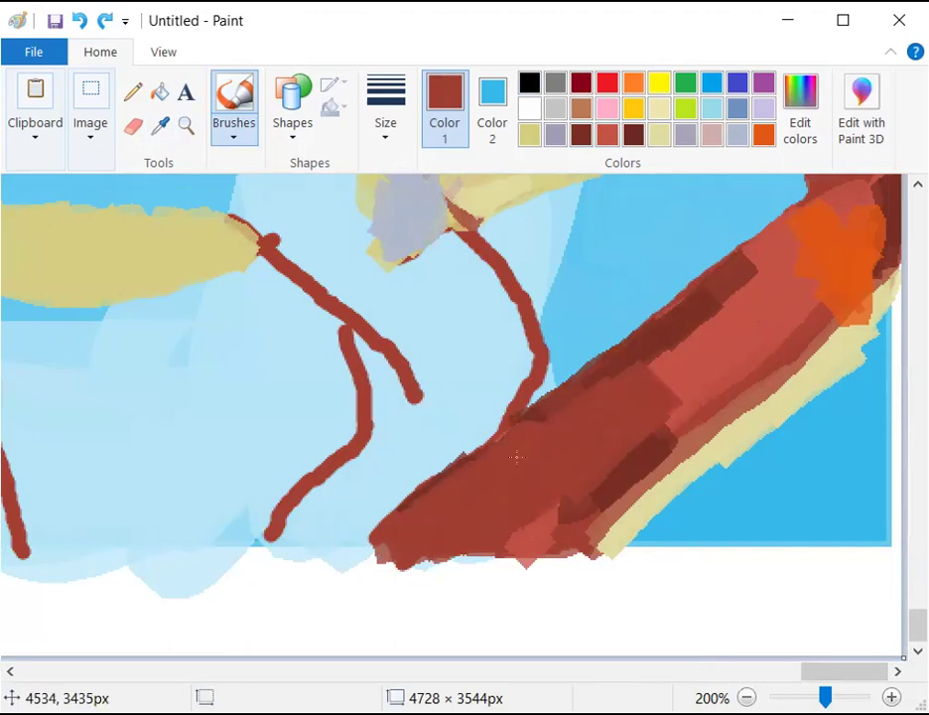
mouse_move(611, 385)
left_mouse_down()
mouse_move(796, 244)
mouse_move(620, 409)
mouse_move(612, 452)
mouse_move(534, 533)
mouse_move(602, 466)
mouse_move(520, 522)
left_mouse_up()
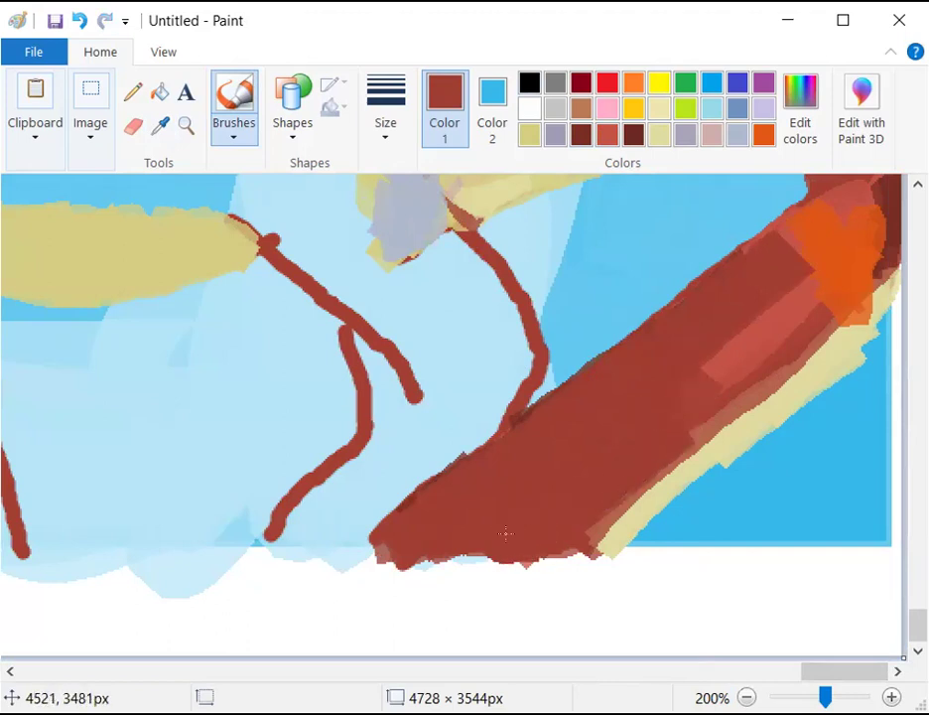
left_click(611, 139)
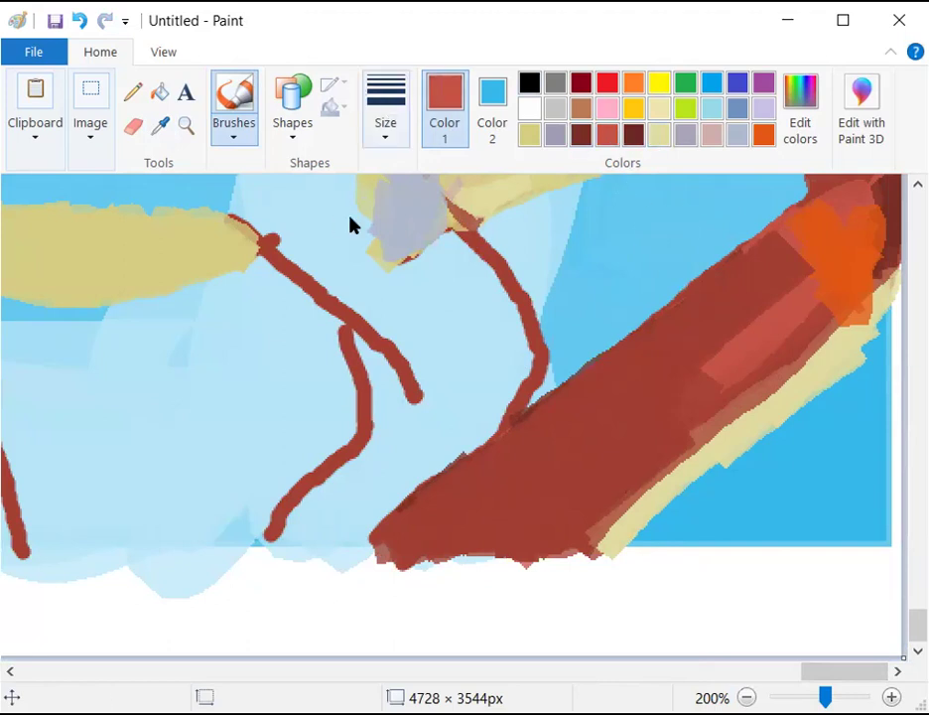
left_click_drag(758, 353, 664, 427)
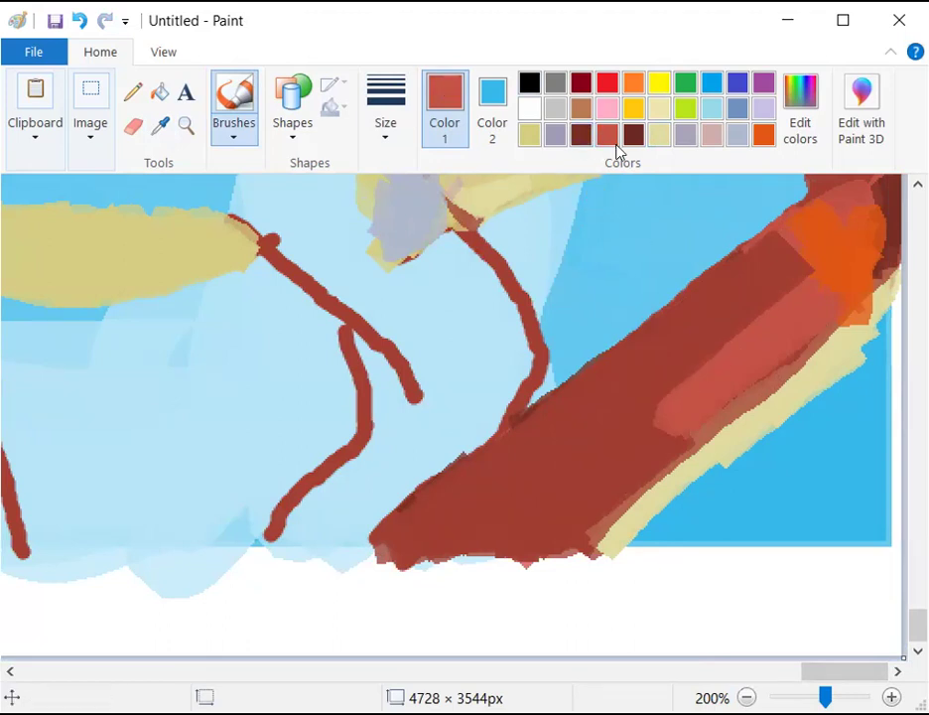
Create a slightly darker custom shade from the band's sampled red and paint it over the band's middle and lower part
left_click(160, 125)
left_click(545, 440)
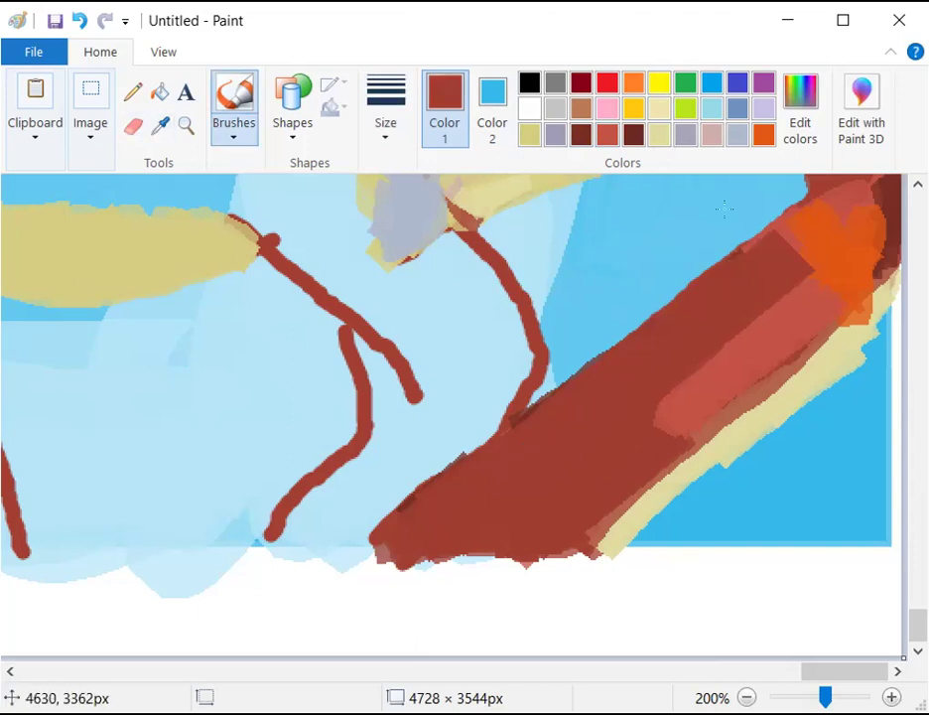
left_click(801, 109)
left_click_drag(733, 356, 735, 347)
left_click(260, 531)
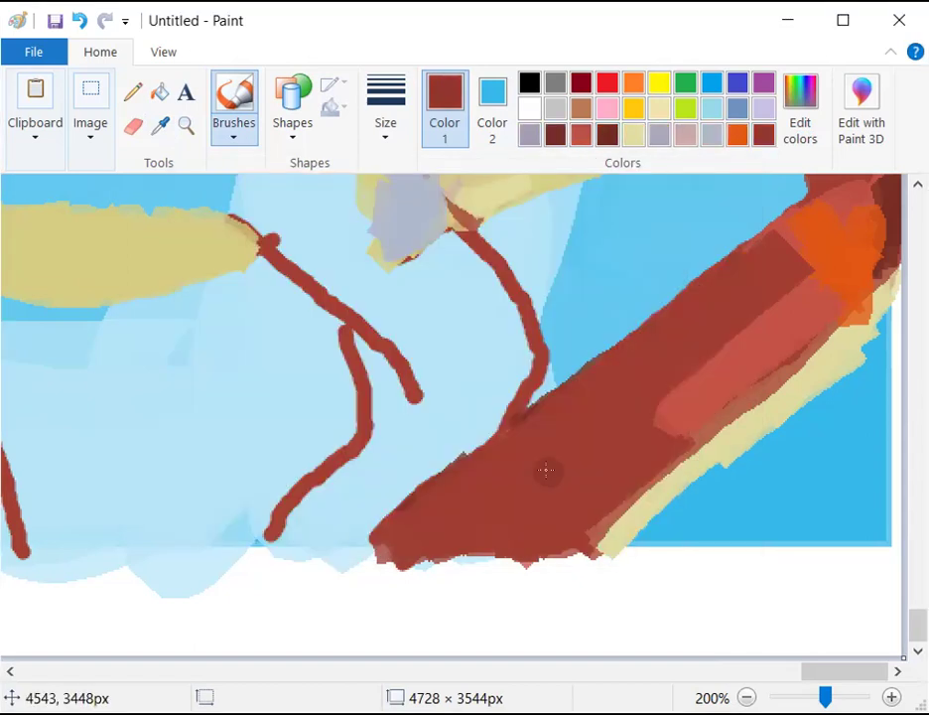
mouse_move(623, 497)
left_mouse_down()
mouse_move(645, 472)
mouse_move(614, 503)
mouse_move(676, 442)
mouse_move(643, 478)
mouse_move(647, 448)
mouse_move(606, 487)
mouse_move(591, 517)
mouse_move(614, 499)
mouse_move(608, 518)
mouse_move(579, 468)
mouse_move(628, 419)
mouse_move(573, 453)
mouse_move(664, 355)
mouse_move(610, 404)
mouse_move(625, 384)
mouse_move(679, 354)
mouse_move(630, 382)
mouse_move(584, 437)
mouse_move(488, 501)
mouse_move(525, 478)
mouse_move(492, 483)
mouse_move(449, 513)
mouse_move(529, 468)
left_mouse_up()
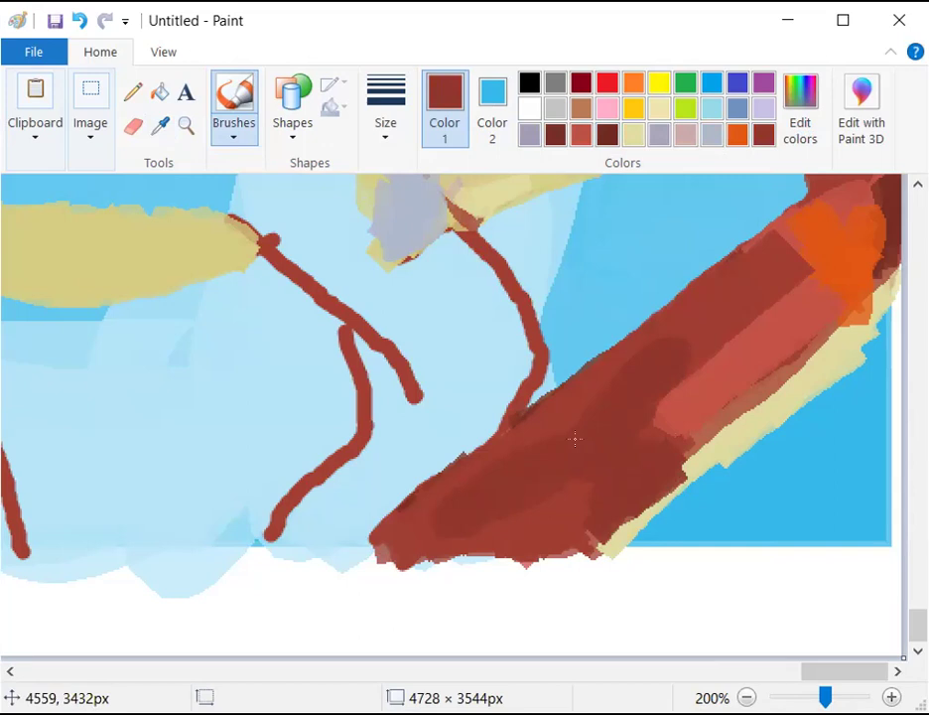
mouse_move(575, 438)
left_mouse_down()
mouse_move(631, 345)
mouse_move(613, 370)
mouse_move(658, 333)
mouse_move(594, 371)
mouse_move(595, 388)
mouse_move(647, 348)
mouse_move(658, 319)
left_mouse_up()
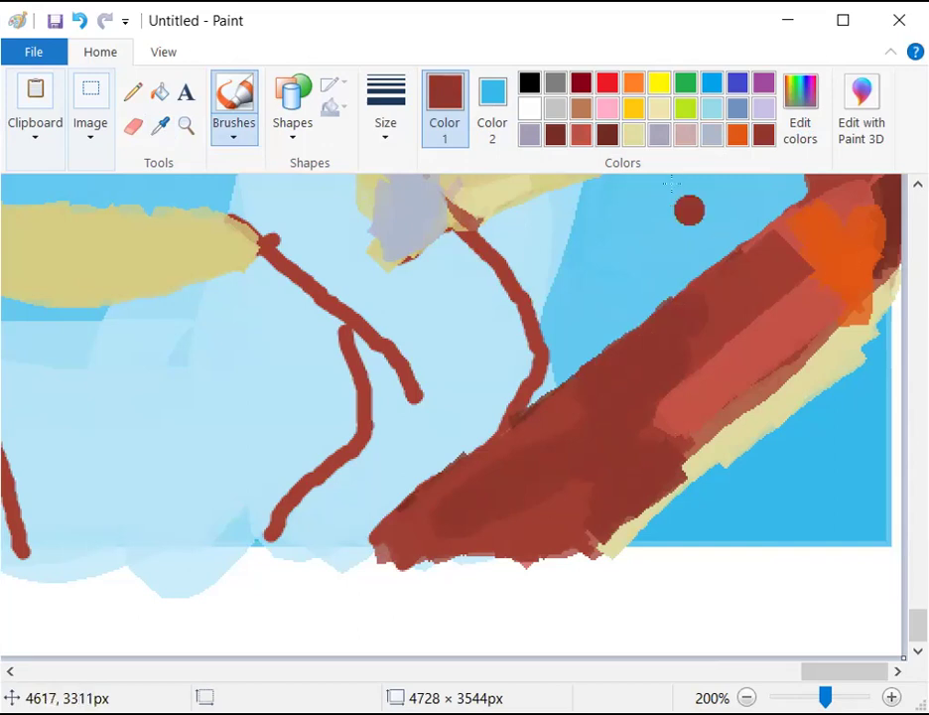
Paint a short blue-grey highlight on the middle of the band's upper edge, undoing the first stroke and repainting it
left_click(709, 139)
mouse_move(590, 387)
left_mouse_down()
mouse_move(497, 452)
mouse_move(617, 366)
left_mouse_up()
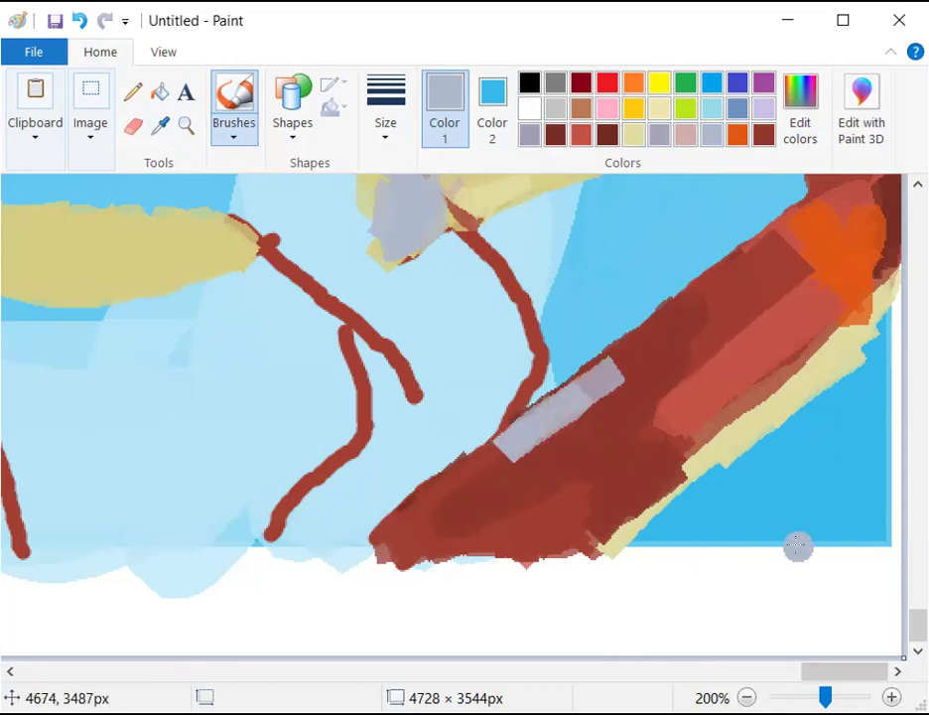
key("ctrl+z")
mouse_move(596, 380)
left_mouse_down()
mouse_move(570, 385)
mouse_move(535, 431)
mouse_move(501, 447)
mouse_move(526, 440)
mouse_move(516, 443)
left_mouse_up()
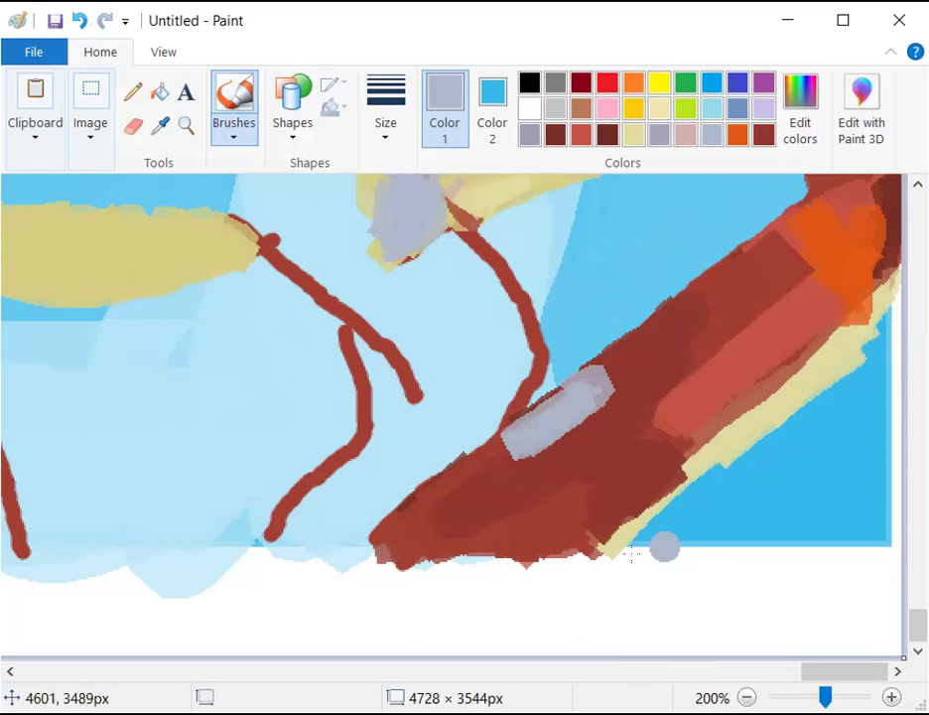
Thicken the pale yellow strip along the band's lower edge and around its lower end
left_click(632, 135)
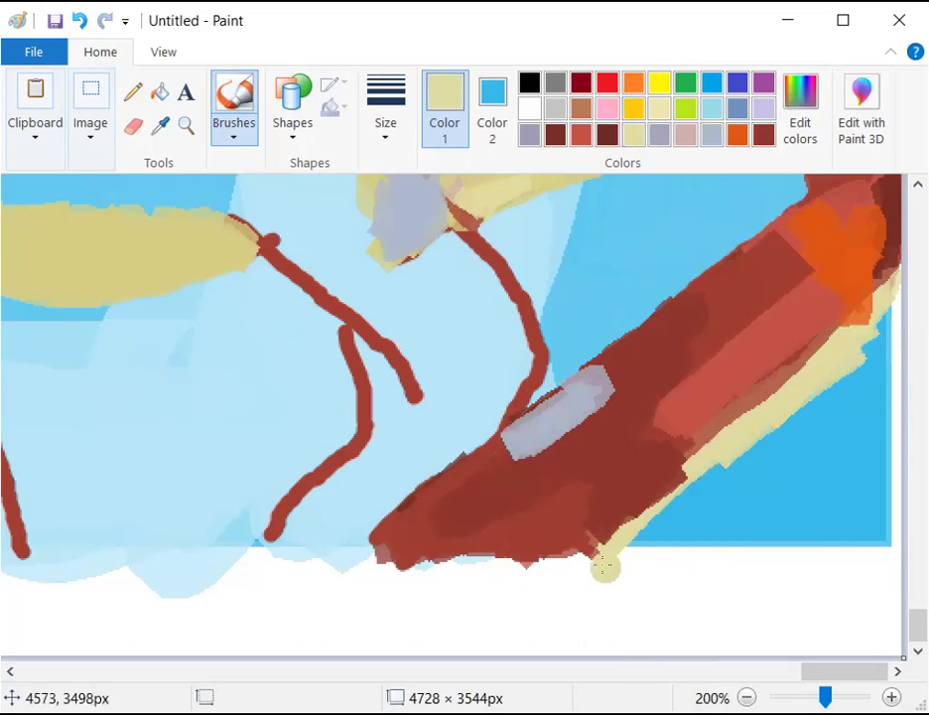
mouse_move(712, 566)
left_mouse_down()
mouse_move(617, 521)
mouse_move(652, 498)
mouse_move(593, 529)
left_mouse_up()
mouse_move(669, 484)
left_mouse_down()
mouse_move(713, 447)
mouse_move(632, 517)
mouse_move(778, 405)
left_mouse_up()
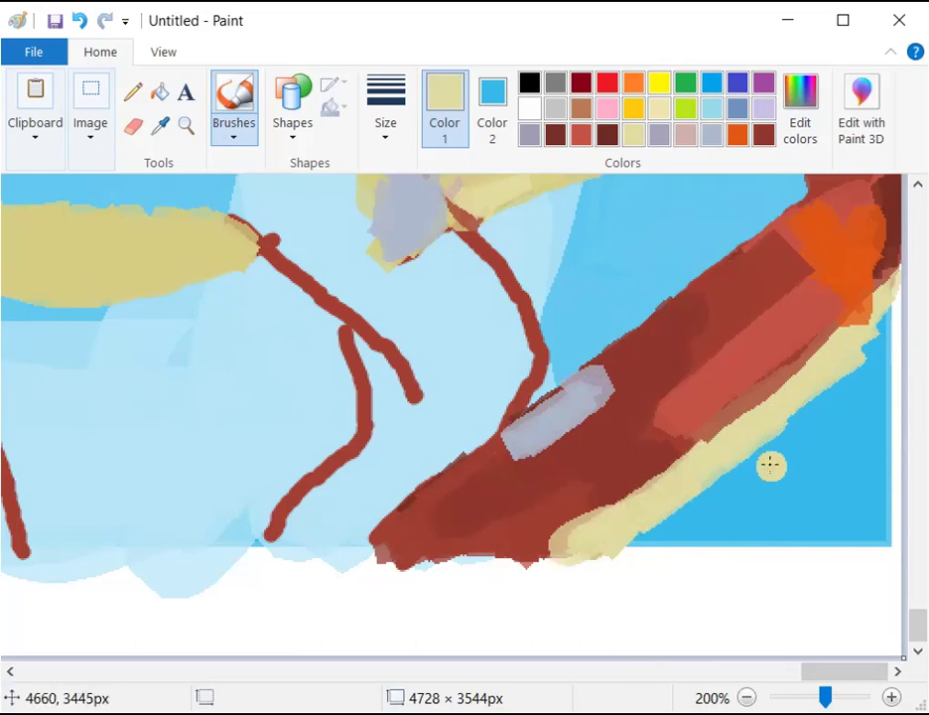
Select the lighter red and switch to the plain brush style
left_click(581, 136)
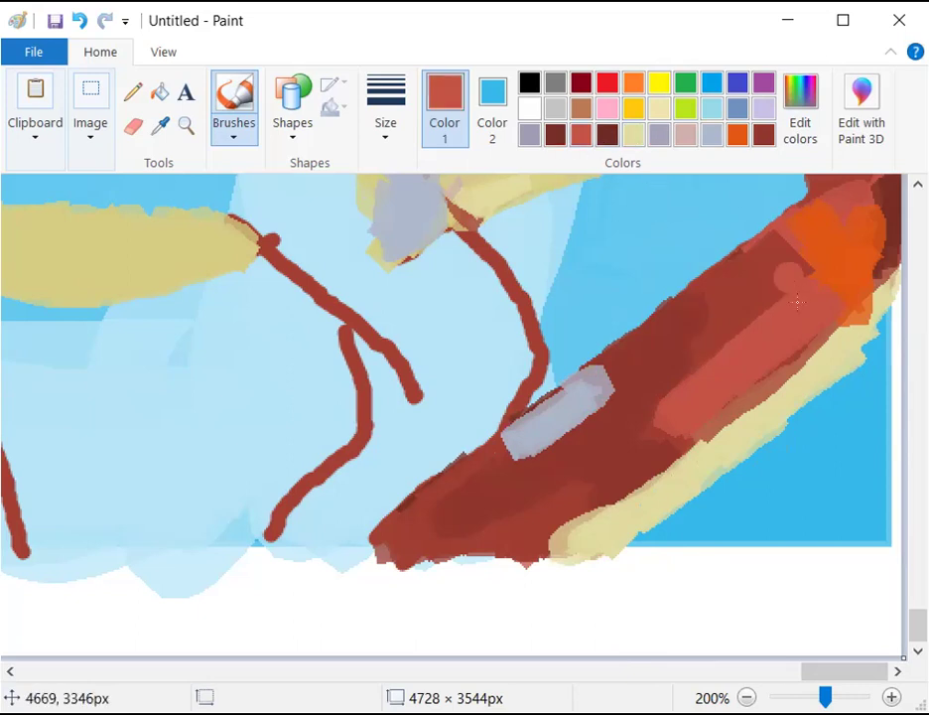
left_click(226, 125)
left_click(105, 177)
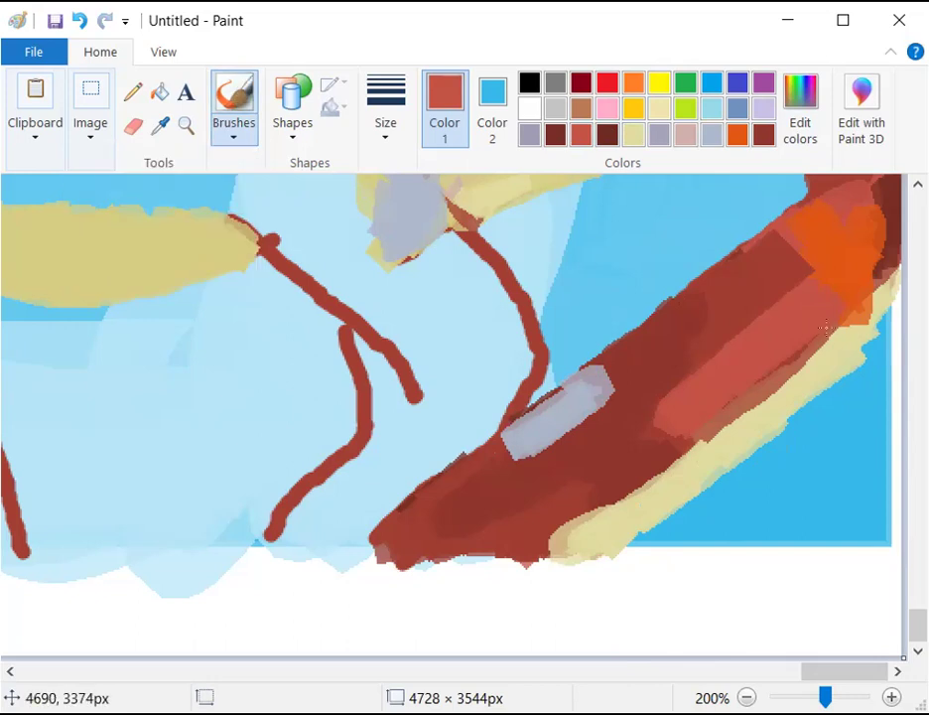
Try small pale yellow and orange marks along the inner edge of the pale yellow strip, and undo them
left_click(639, 138)
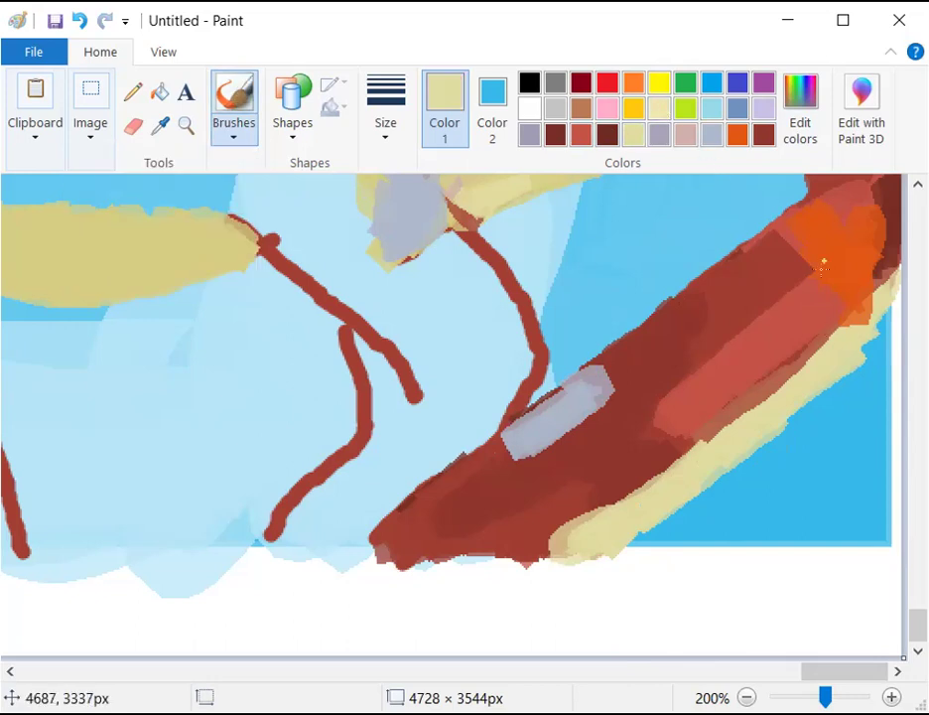
left_click(811, 344)
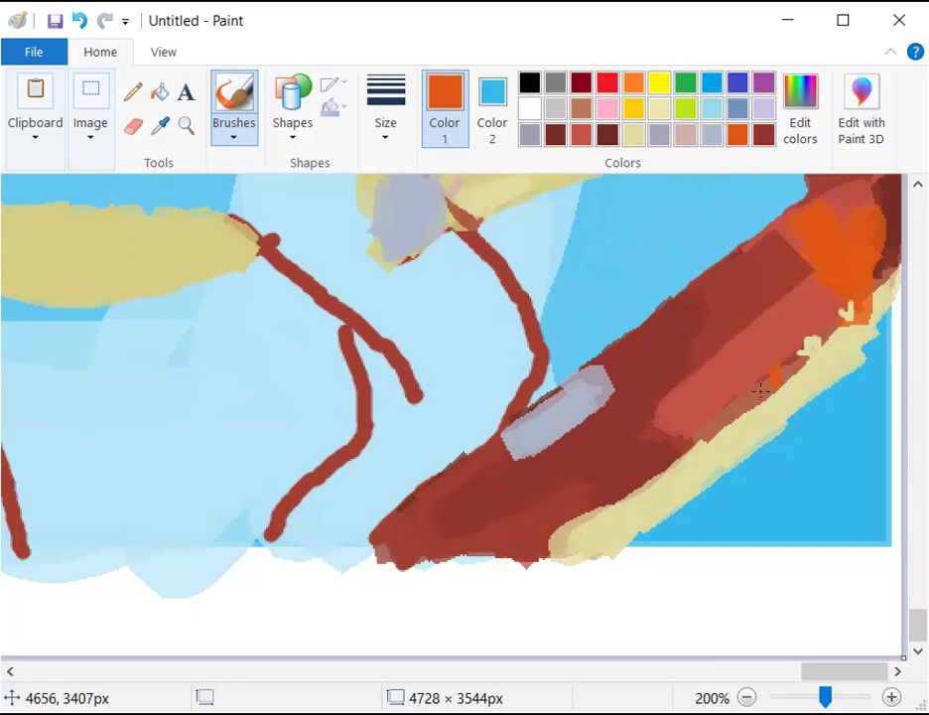
key("ctrl+z")
key("ctrl+z")
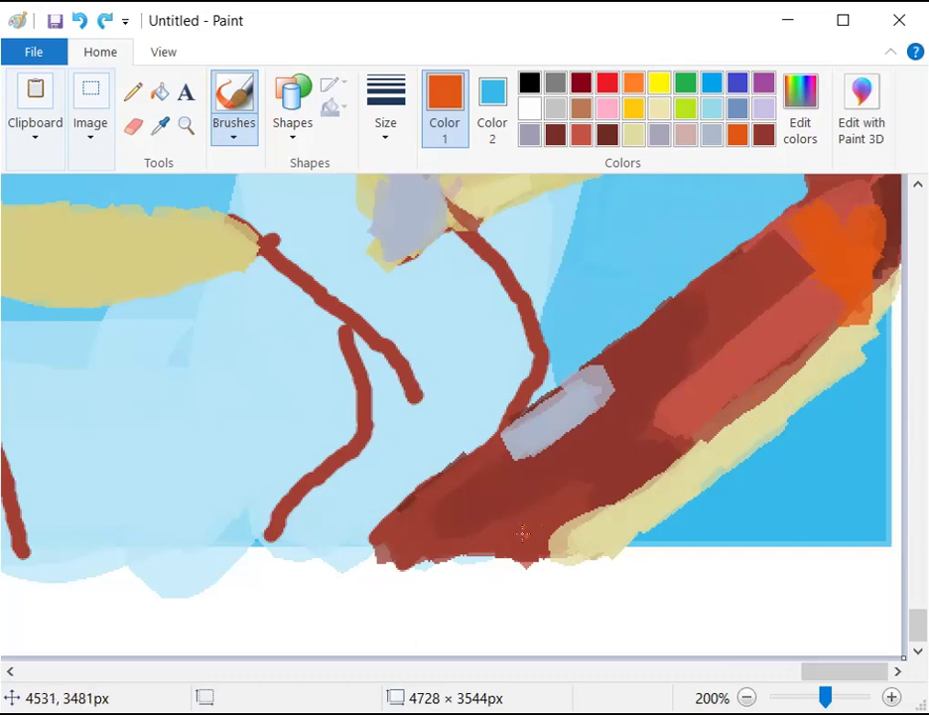
Draw a row of small orange hooked marks along the inner edge of the pale yellow strip
mouse_move(534, 532)
left_mouse_down()
mouse_move(542, 516)
mouse_move(601, 488)
left_mouse_up()
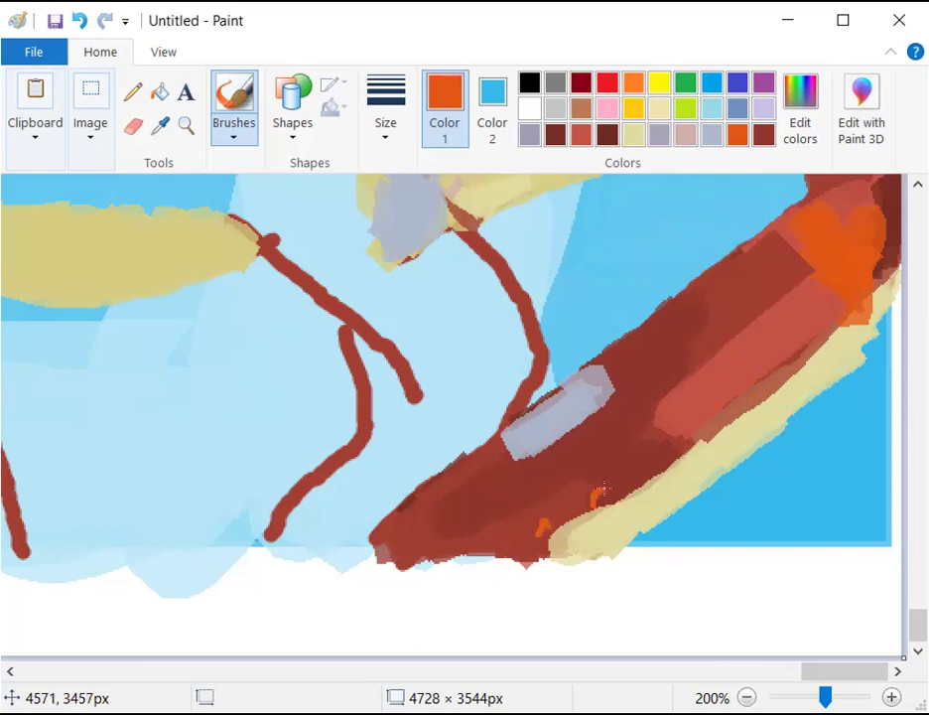
key("ctrl+z")
key("ctrl+y")
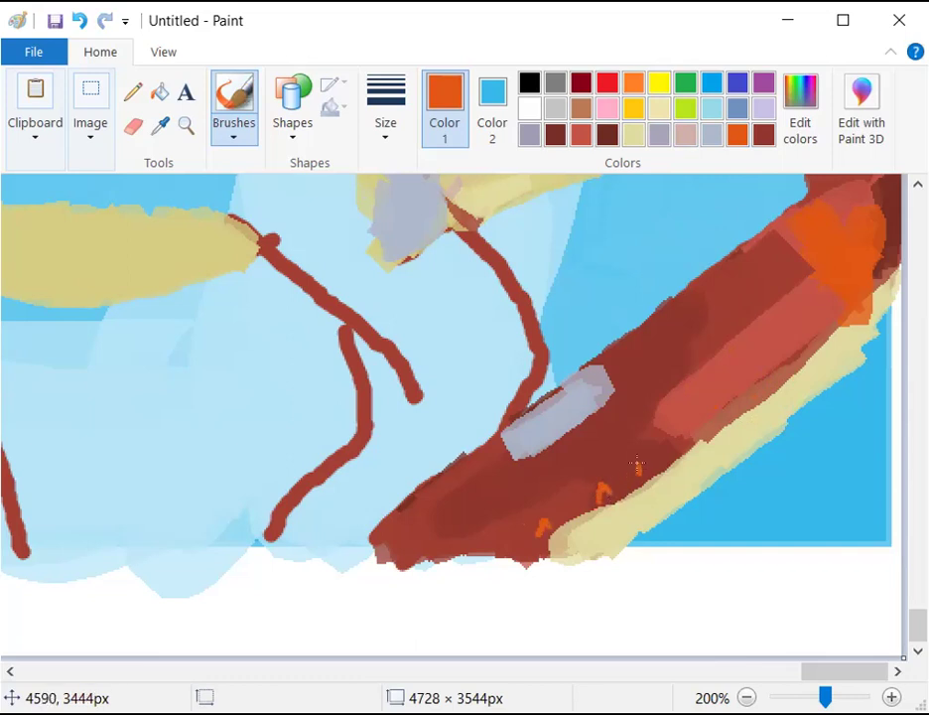
left_click_drag(638, 457, 652, 471)
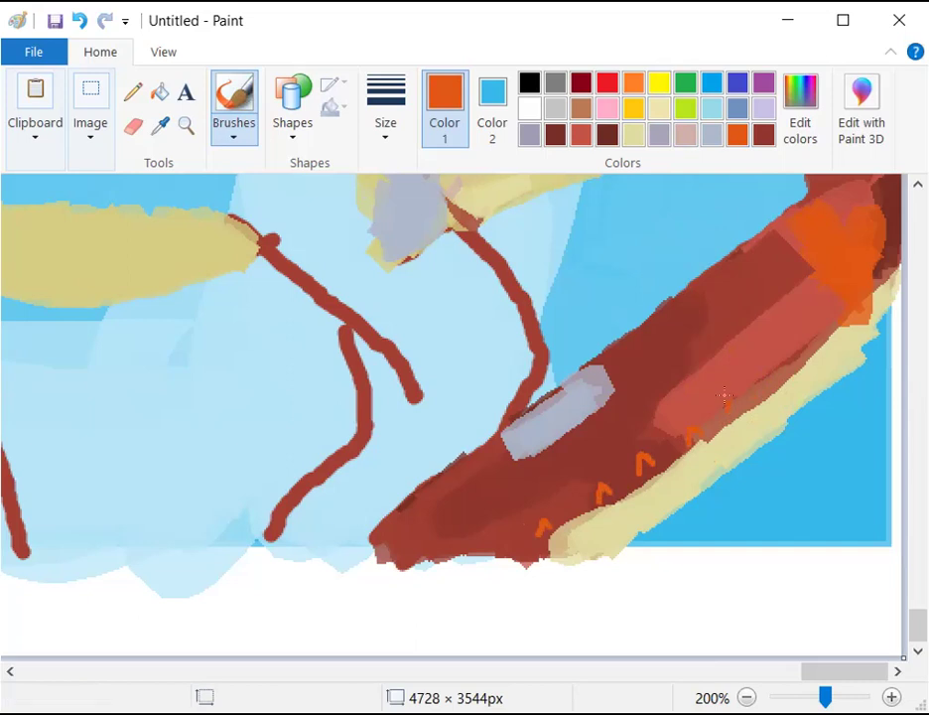
left_click_drag(731, 406, 739, 397)
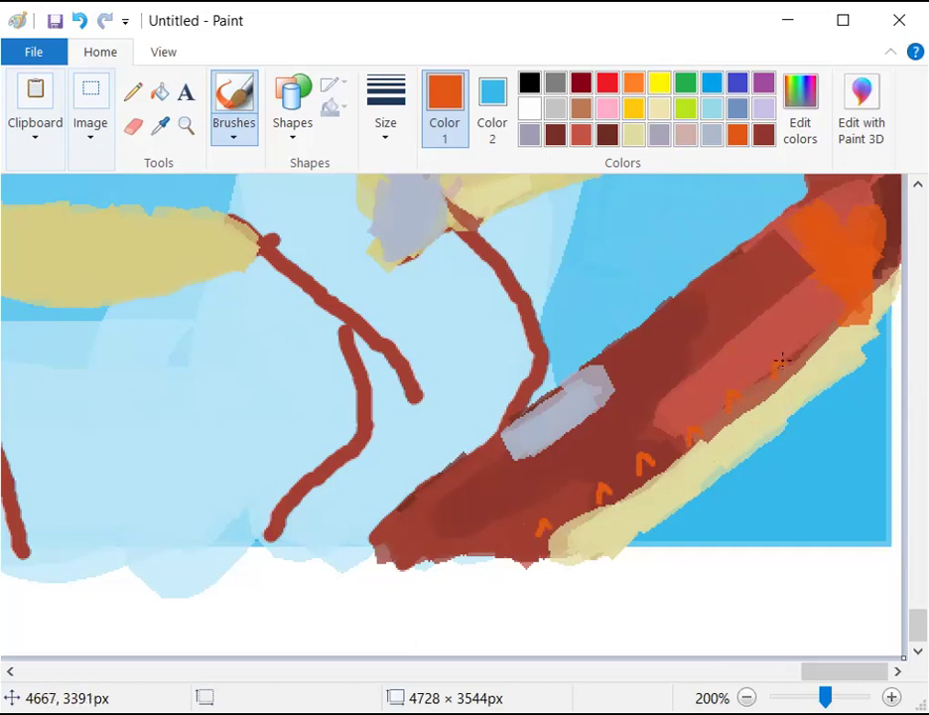
Draw small pale yellow marks around the orange patch and small orange dashes along the upper part of the band's upper edge
left_click(638, 139)
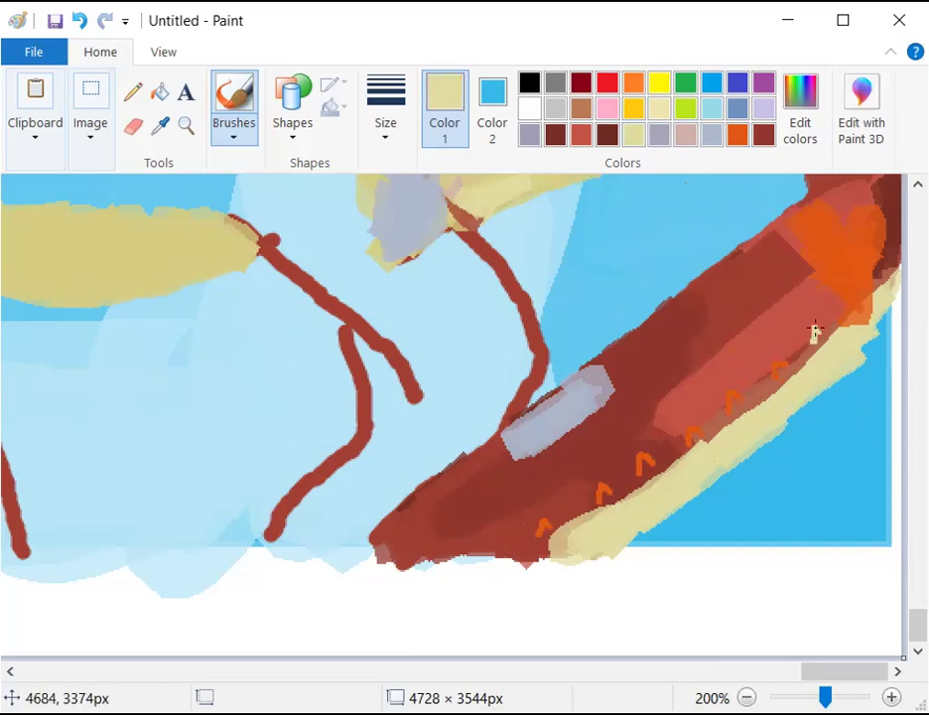
left_click_drag(832, 315, 836, 310)
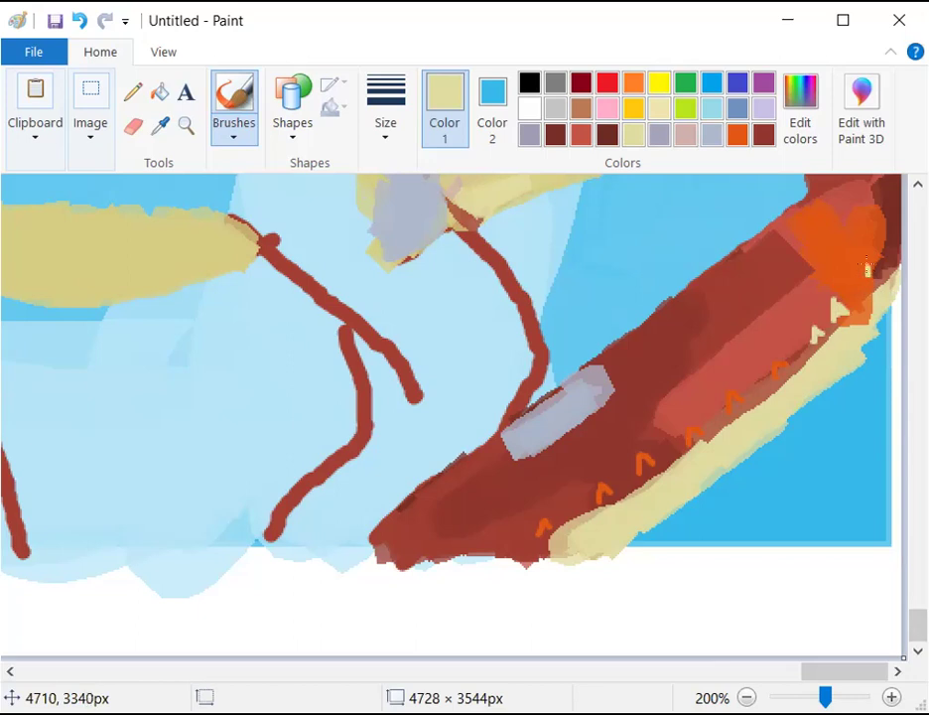
left_click(738, 135)
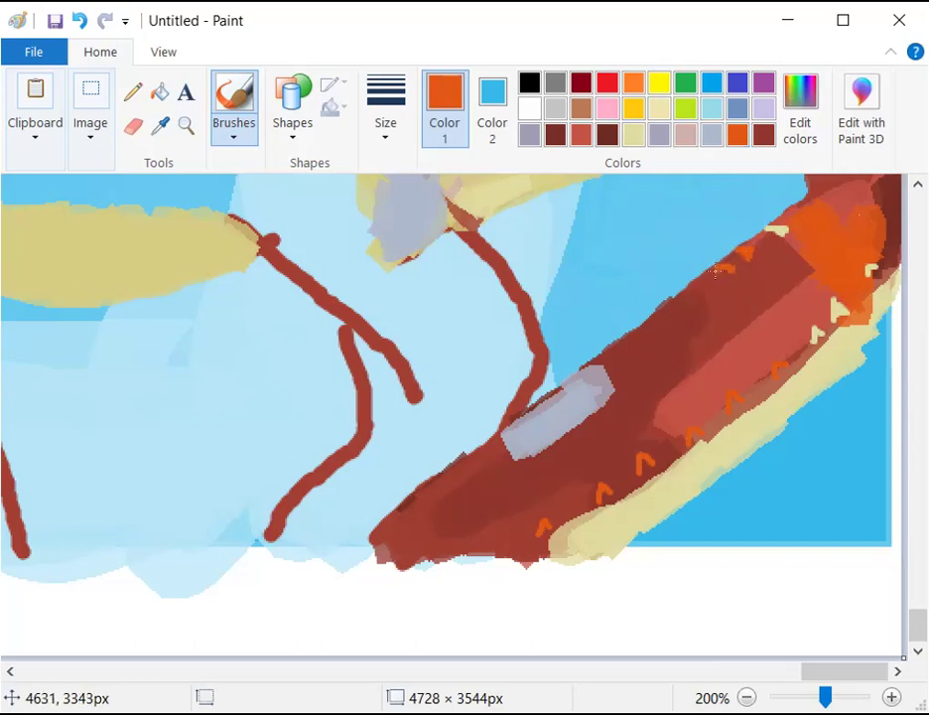
key("ctrl+z")
key("ctrl+y")
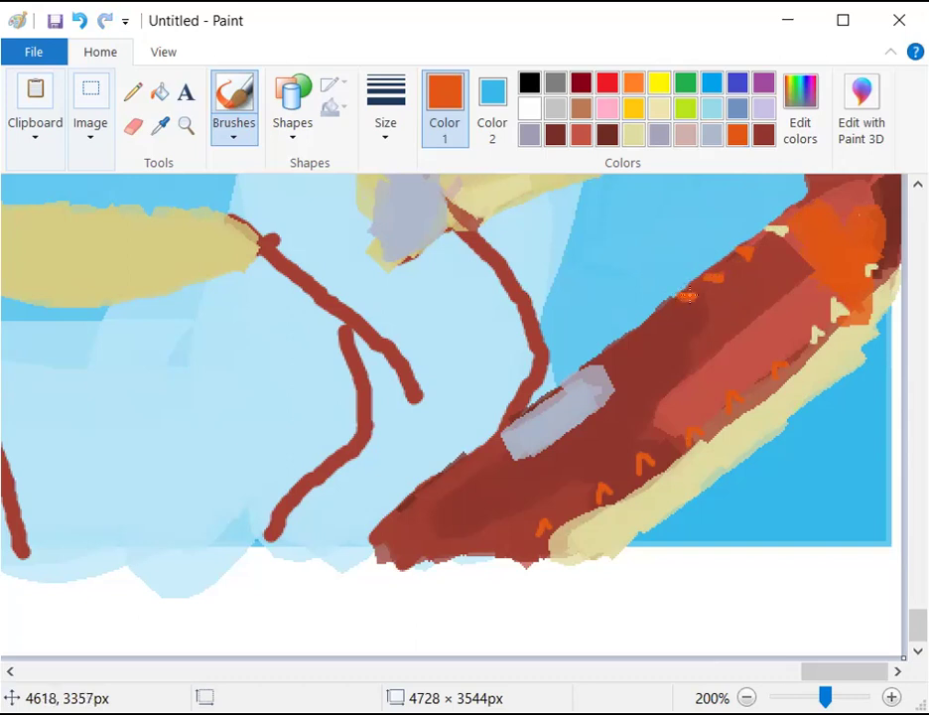
left_click(402, 131)
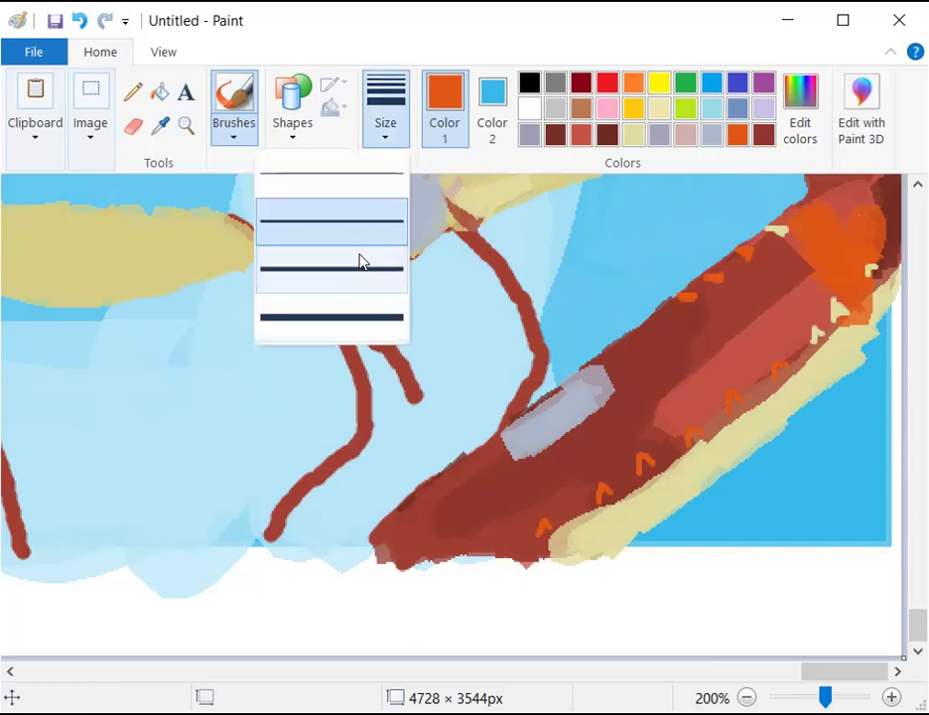
left_click(370, 265)
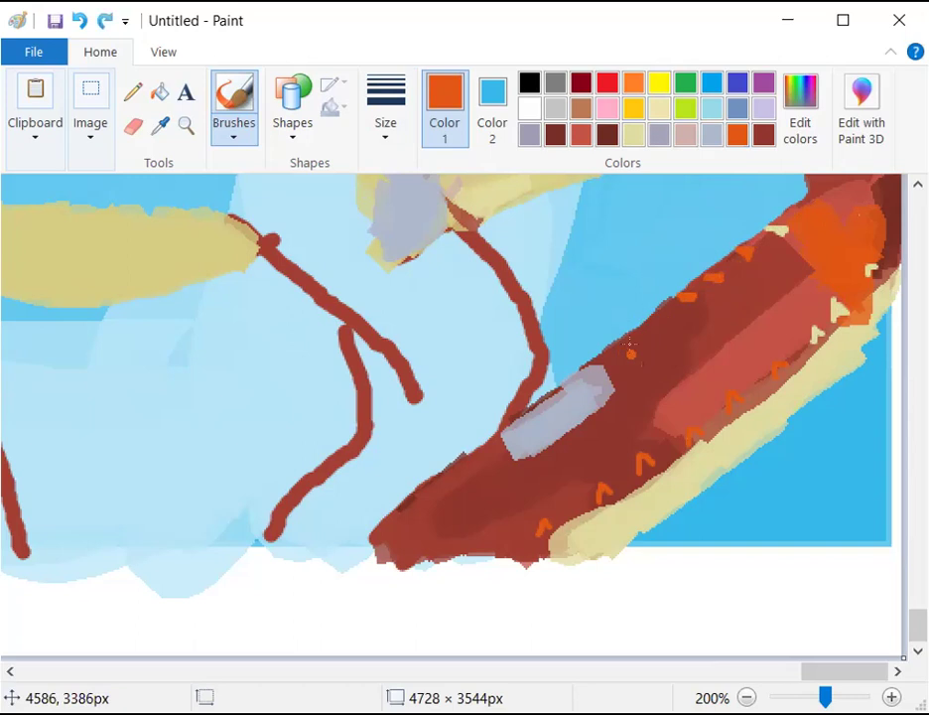
left_click(385, 121)
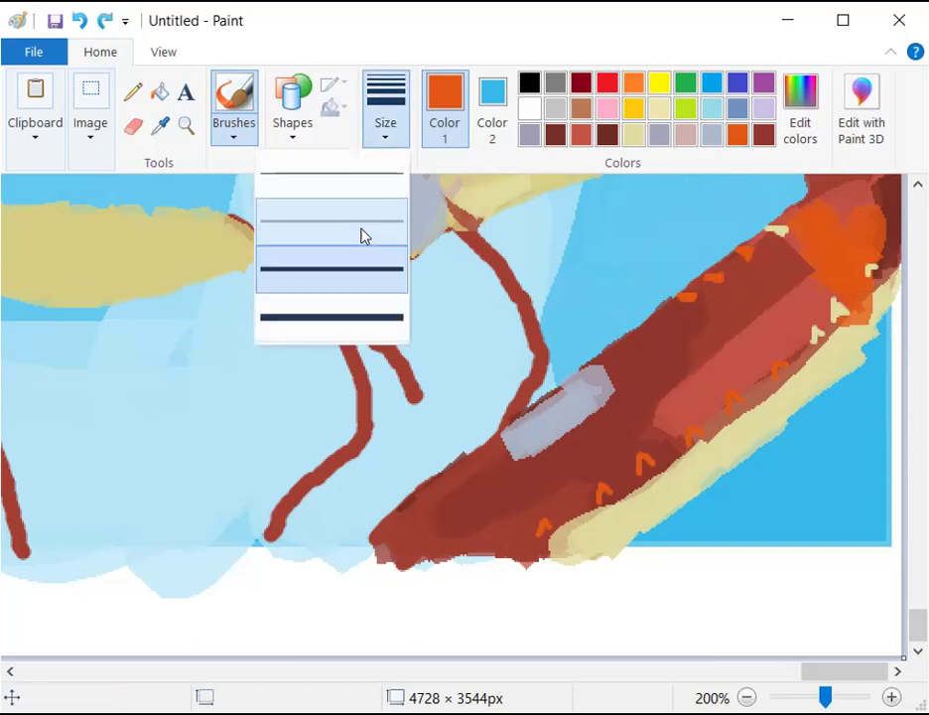
Continue the orange dashes down the band's upper edge, across the grey-lilac patch and towards the lower end
left_click(650, 328)
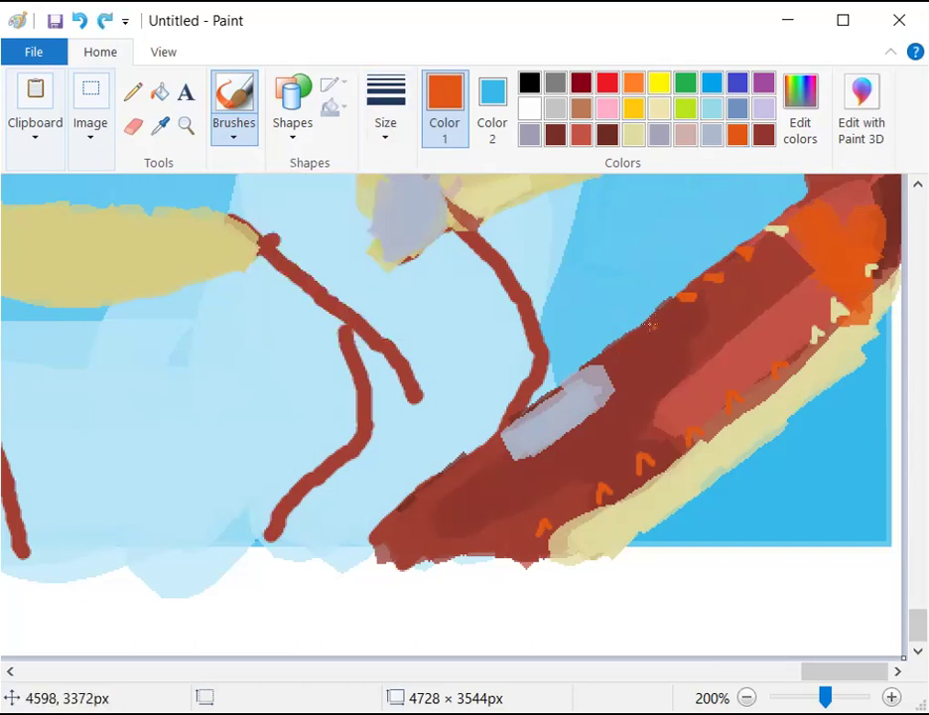
mouse_move(663, 314)
left_mouse_down()
mouse_move(628, 316)
mouse_move(661, 320)
mouse_move(651, 325)
left_mouse_up()
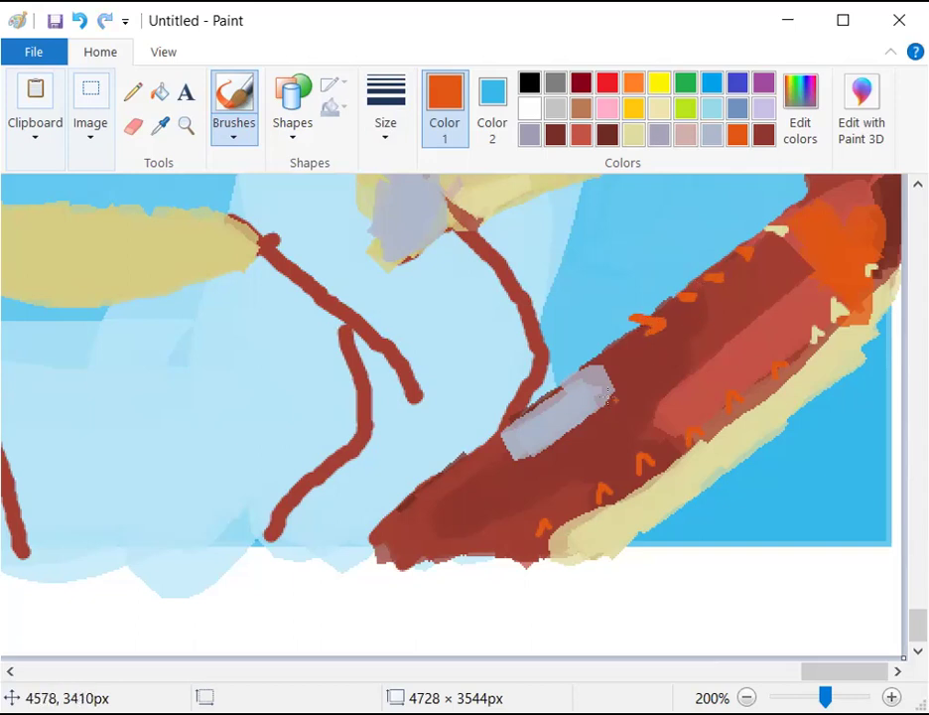
left_click_drag(568, 393, 549, 394)
mouse_move(461, 458)
left_mouse_down()
mouse_move(481, 461)
mouse_move(434, 466)
mouse_move(459, 468)
left_mouse_up()
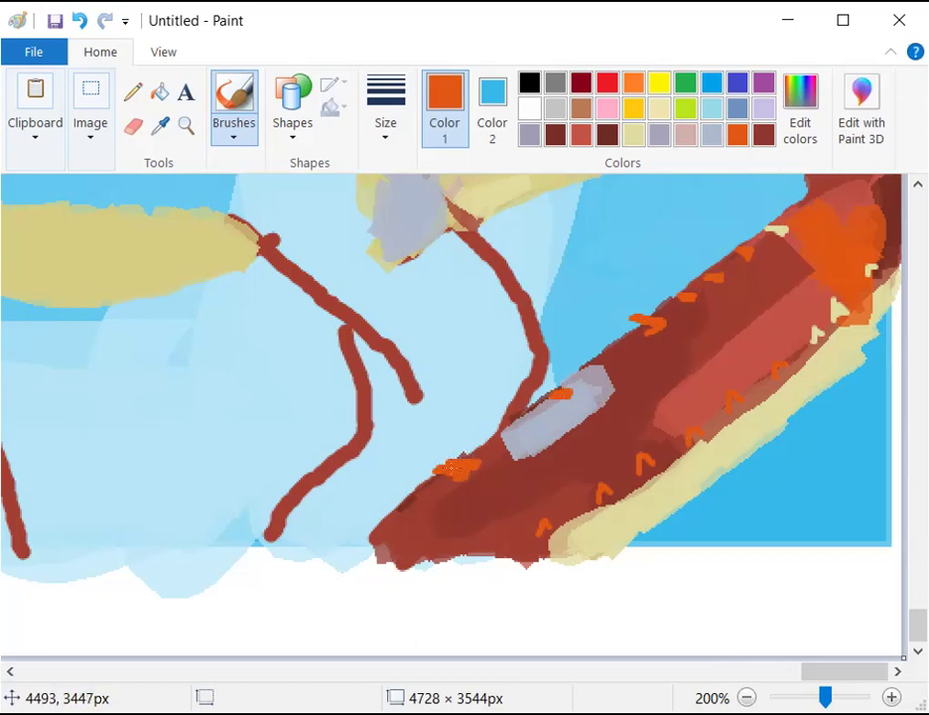
Dab dark brownish red inside the orange and pale yellow hooked marks along the inner edge of the pale yellow strip
left_click(605, 136)
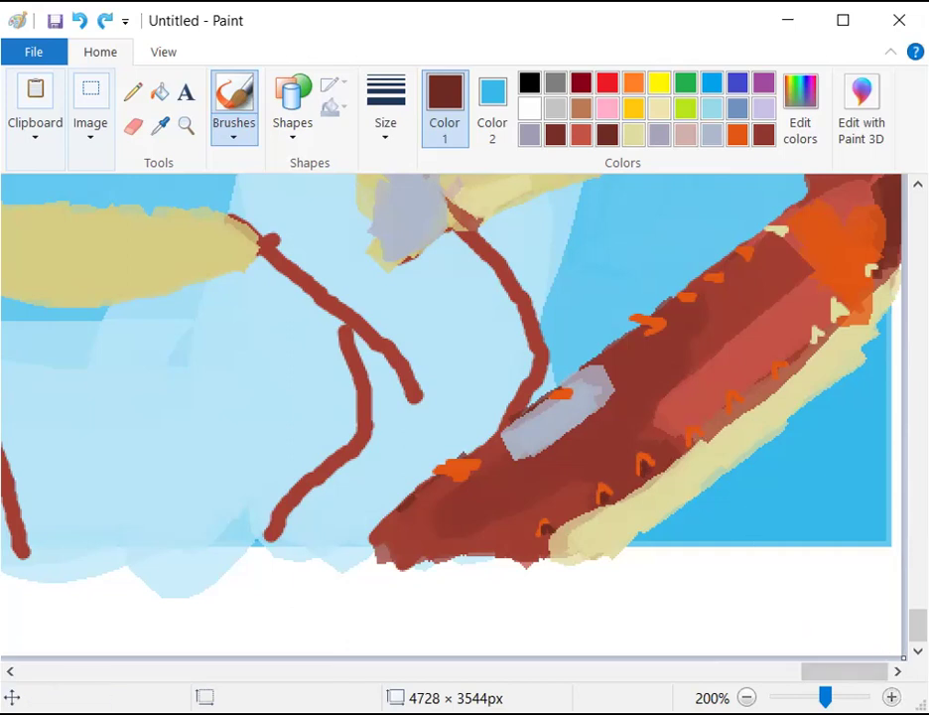
scroll(749, 517, "up", 1)
scroll(749, 516, "down", 3)
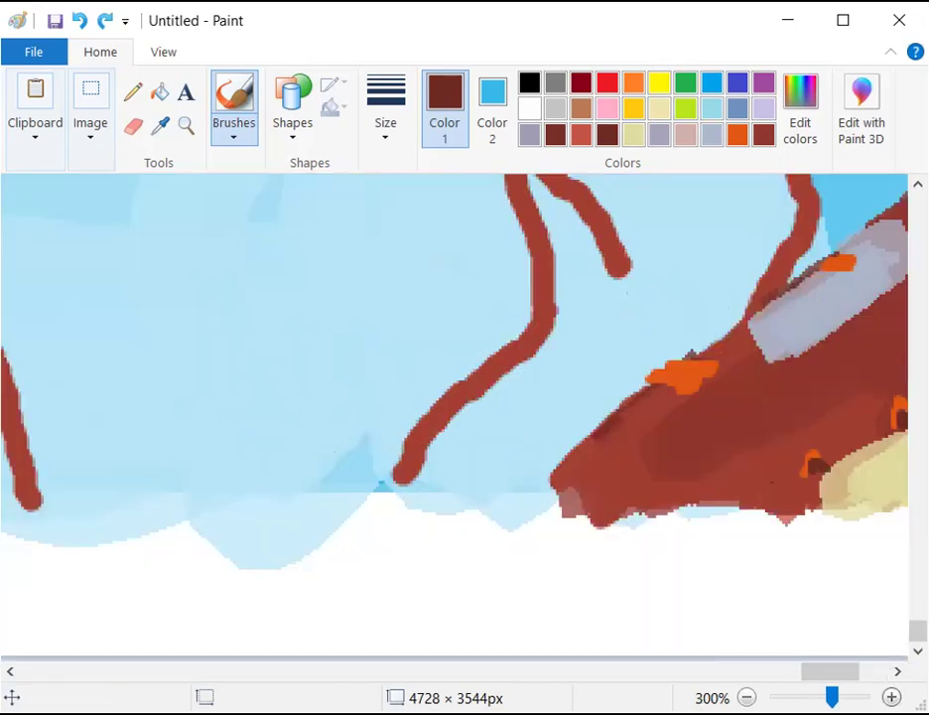
left_click(800, 674)
left_click_drag(799, 674, 882, 674)
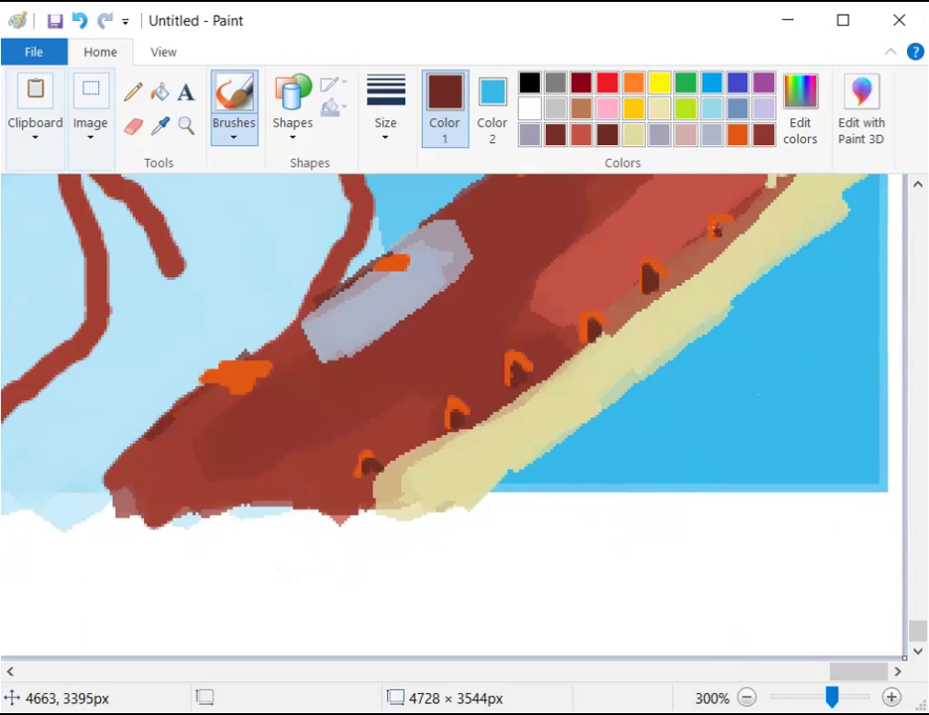
left_click_drag(717, 229, 720, 228)
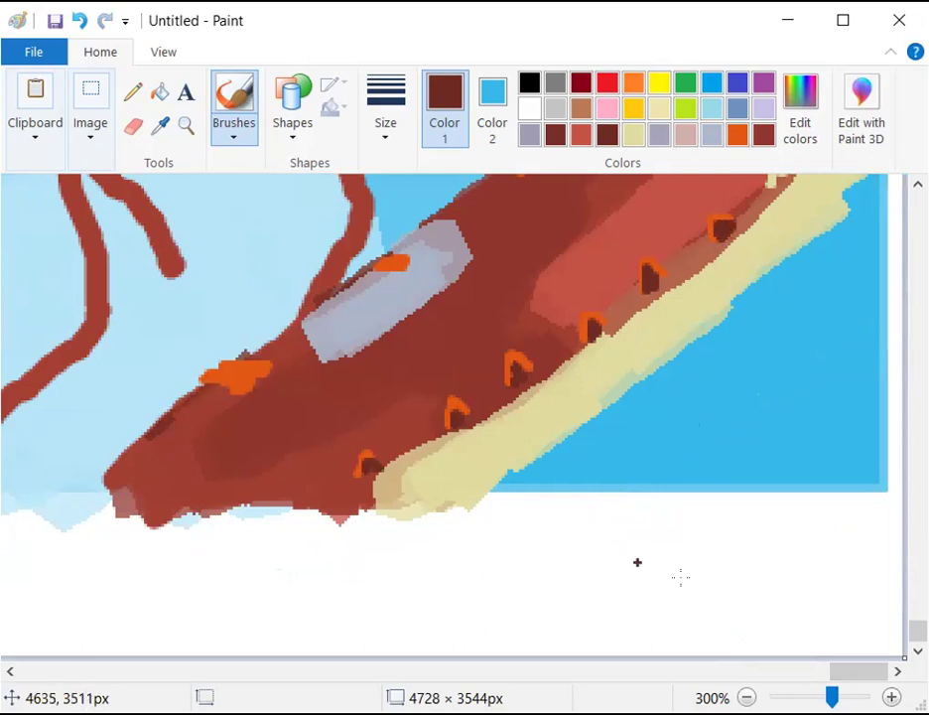
scroll(867, 404, "up", 2)
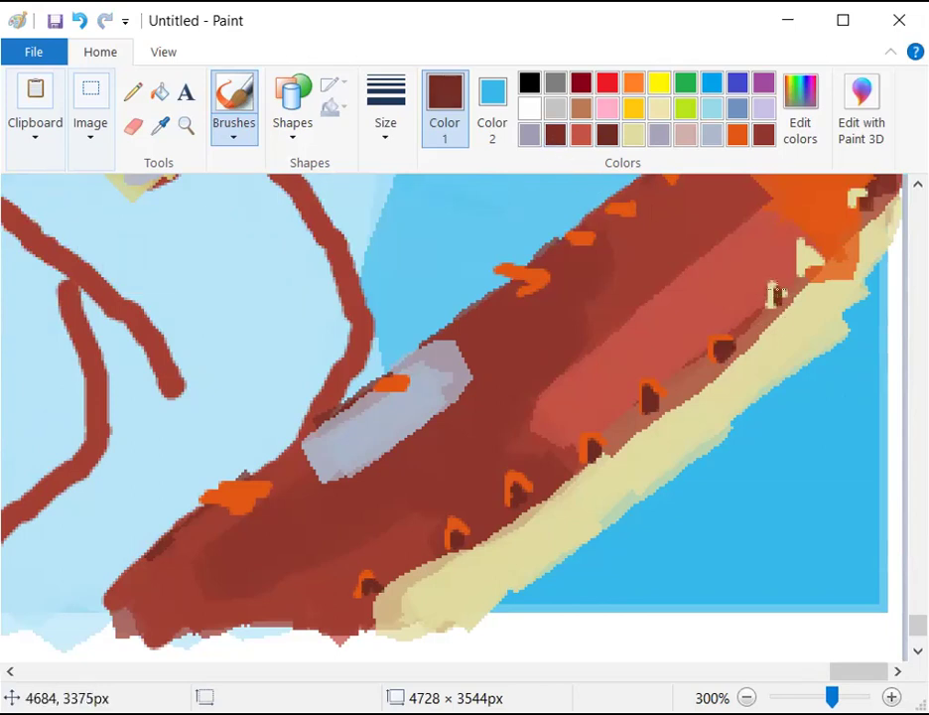
left_click_drag(804, 265, 804, 262)
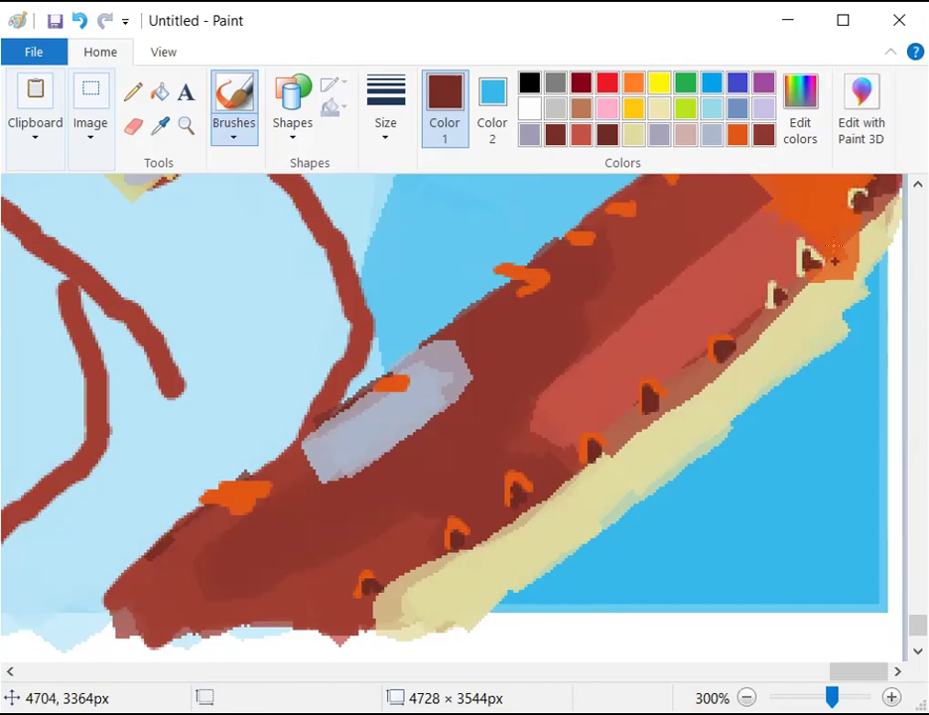
Shade the undersides of the pale yellow and orange marks along the band's upper edge with dark brownish red
scroll(832, 267, "up", 3)
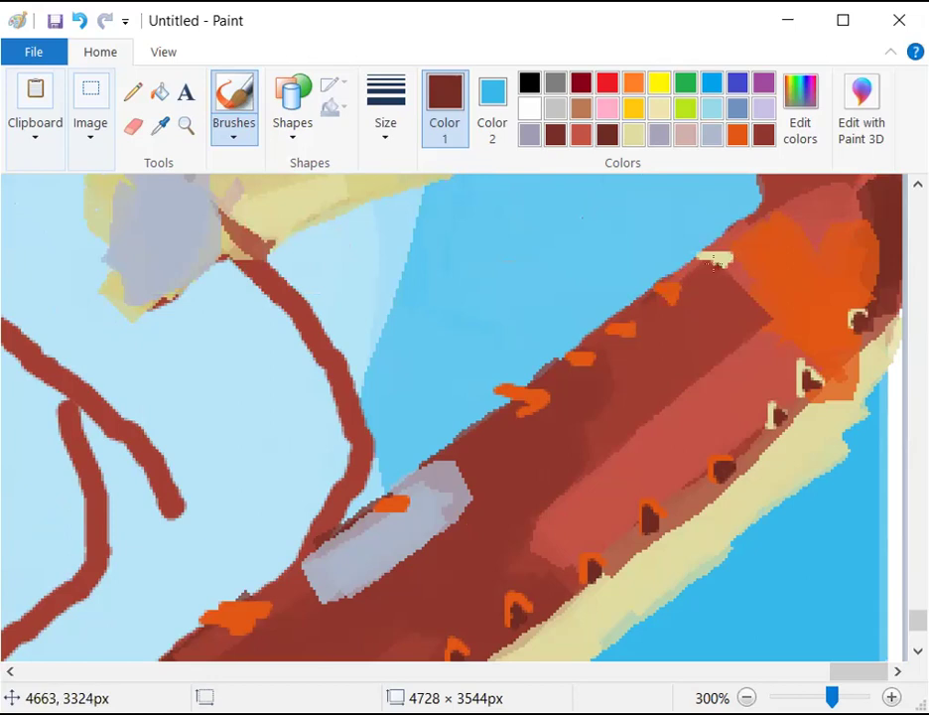
left_click_drag(709, 262, 716, 261)
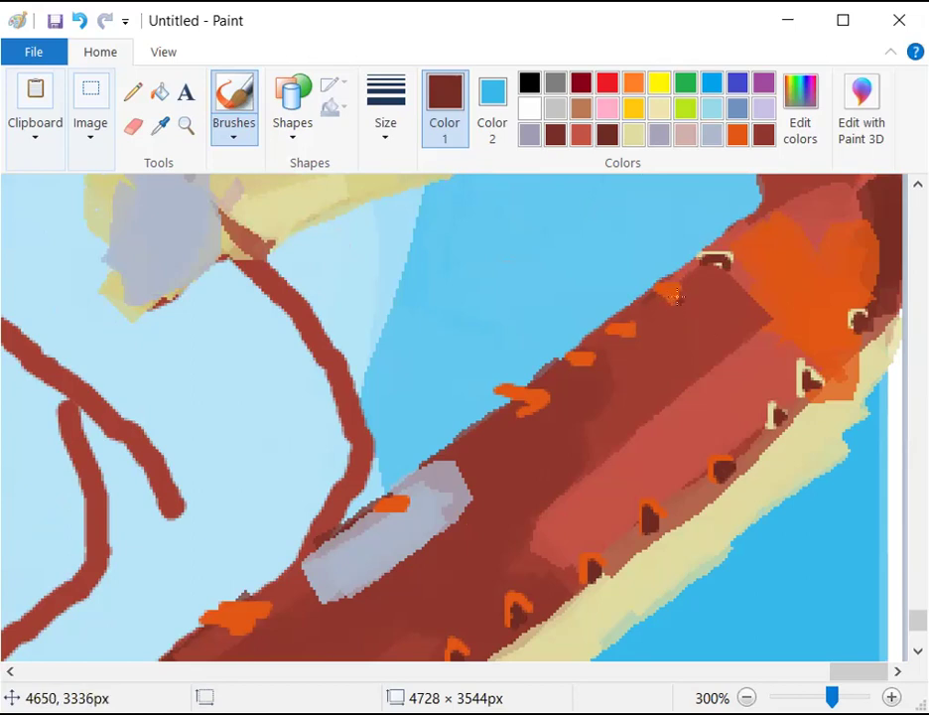
left_click_drag(676, 289, 672, 291)
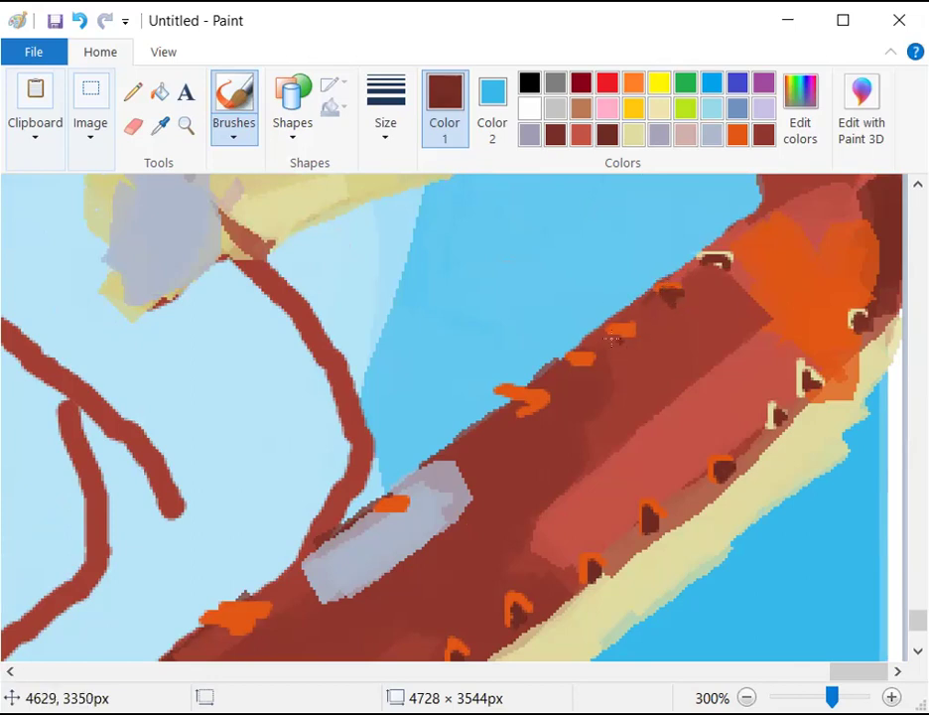
left_click(606, 135)
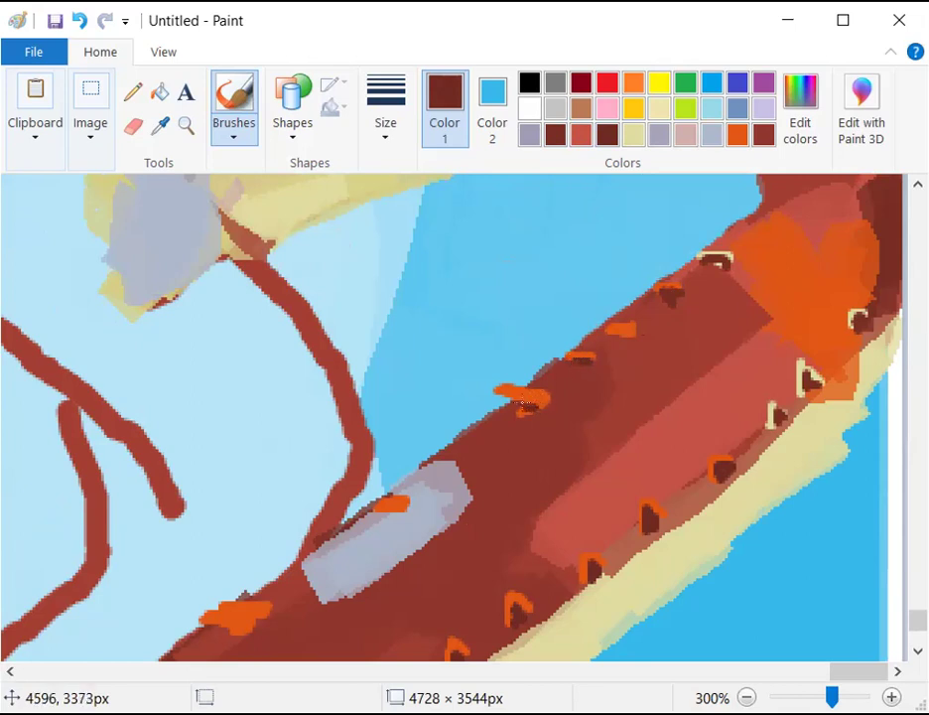
mouse_move(506, 398)
left_mouse_down()
mouse_move(497, 395)
mouse_move(515, 399)
left_mouse_up()
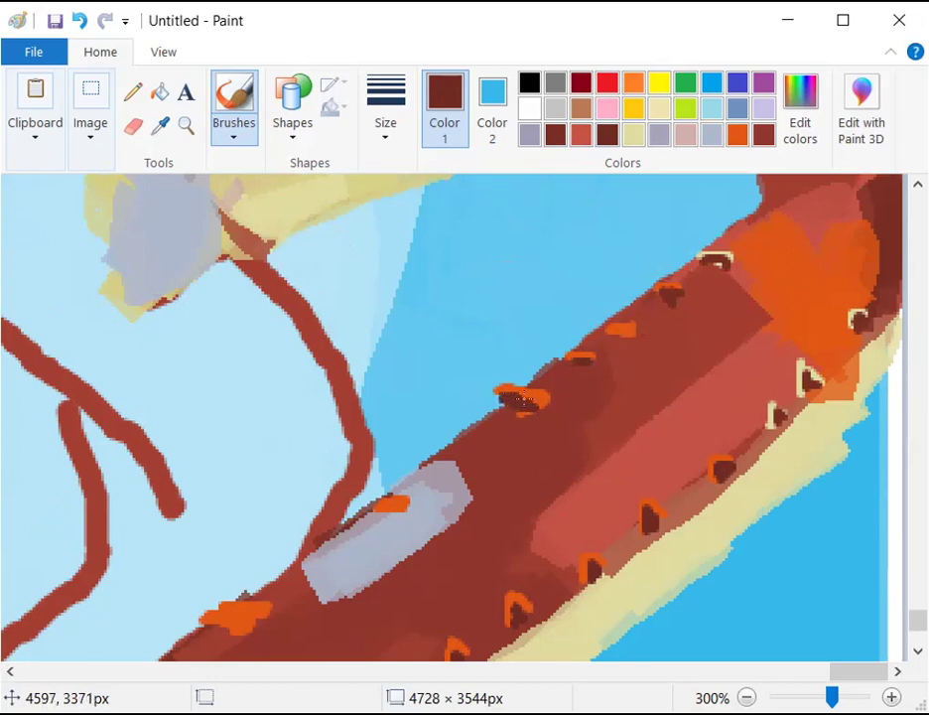
left_click_drag(393, 505, 393, 506)
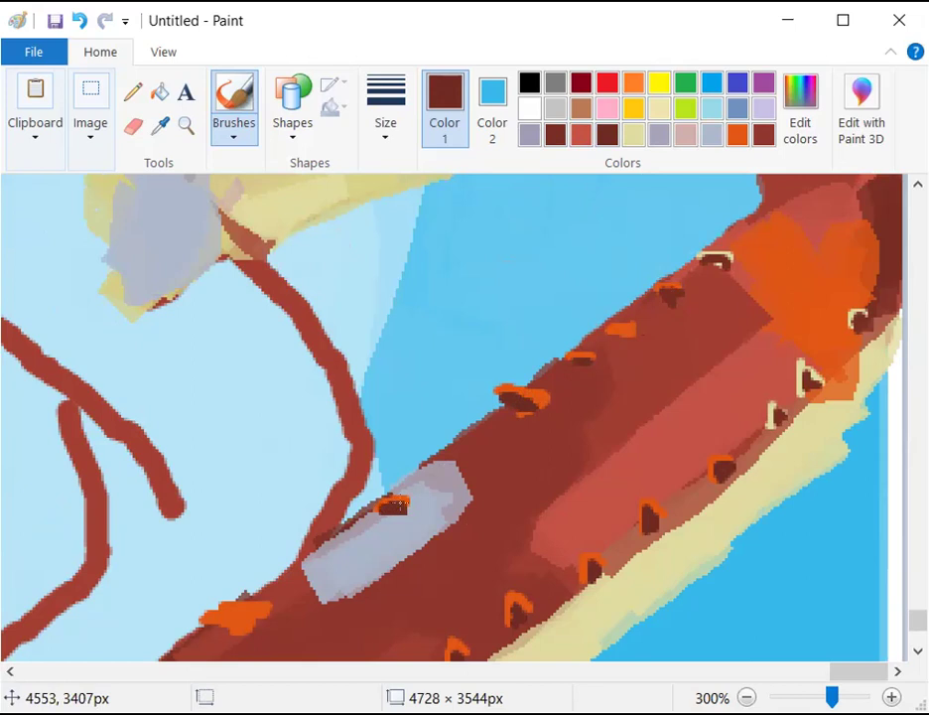
left_click_drag(256, 613, 174, 617)
key("ctrl+z")
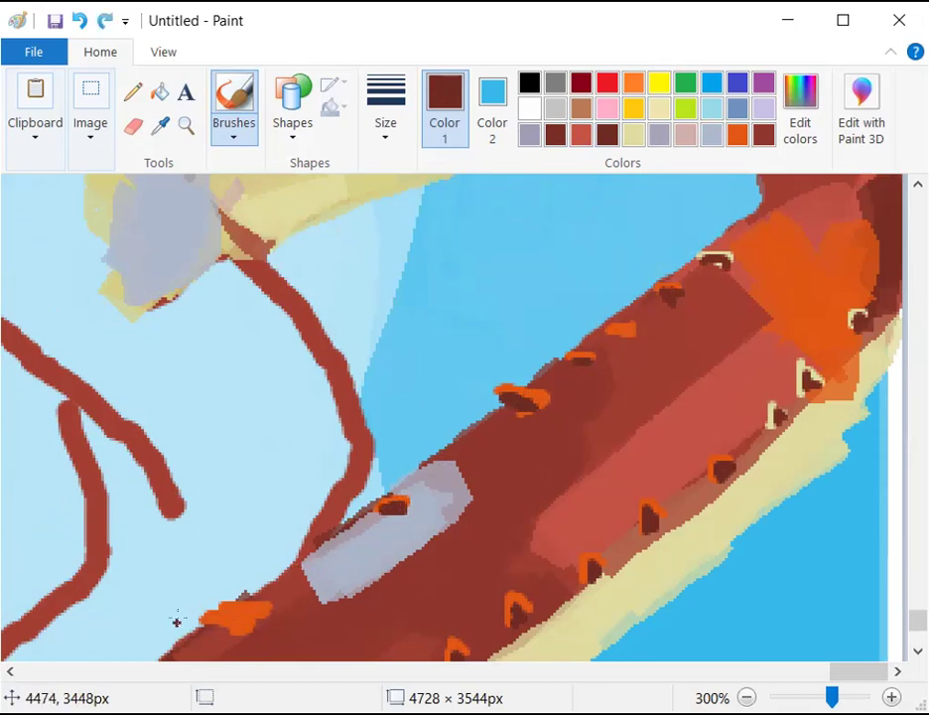
key("ctrl+y")
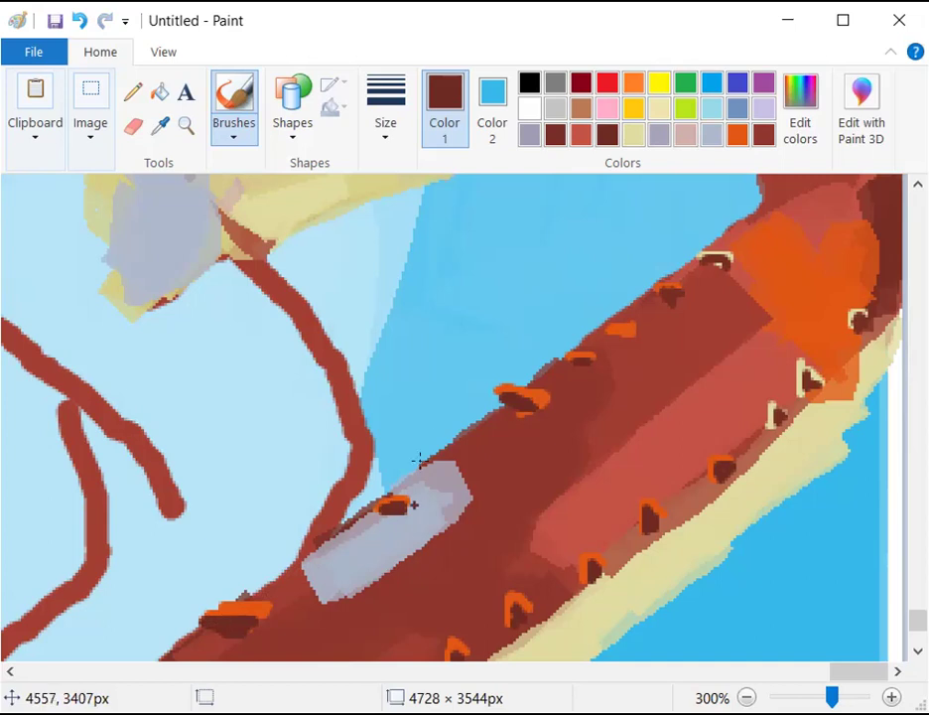
Try greyish lilac marker strokes over the grey-lilac patch on the band, and undo them
left_click(529, 136)
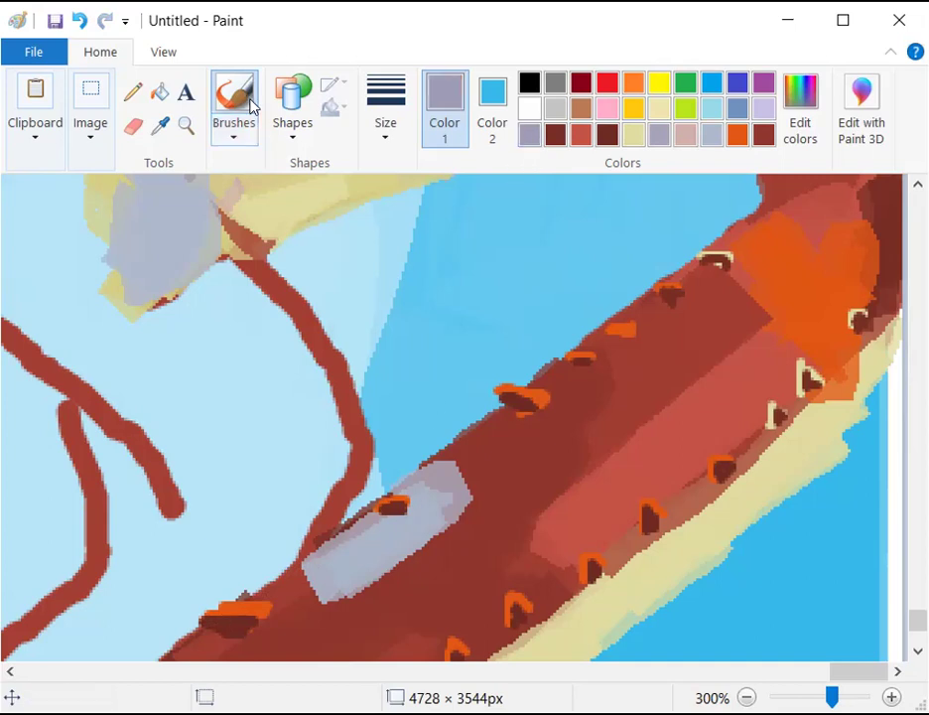
left_click(231, 131)
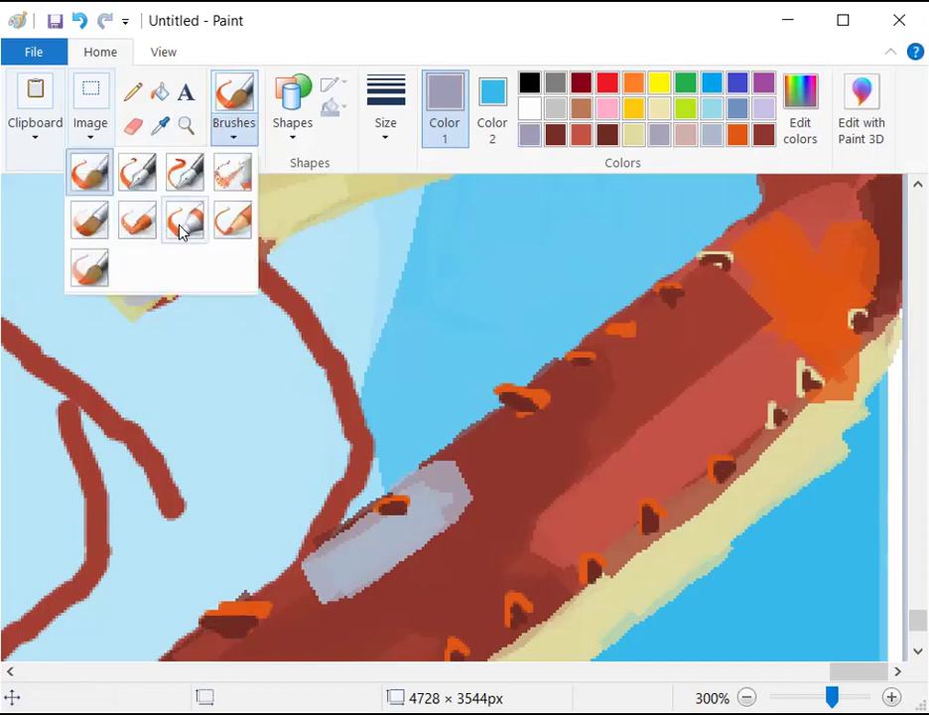
left_click(184, 233)
mouse_move(379, 529)
left_mouse_down()
mouse_move(442, 487)
mouse_move(380, 511)
mouse_move(380, 551)
mouse_move(348, 586)
mouse_move(412, 504)
mouse_move(410, 485)
mouse_move(424, 485)
mouse_move(395, 502)
mouse_move(421, 505)
mouse_move(446, 484)
mouse_move(400, 507)
mouse_move(372, 538)
mouse_move(370, 571)
mouse_move(393, 502)
mouse_move(416, 489)
mouse_move(367, 557)
left_mouse_up()
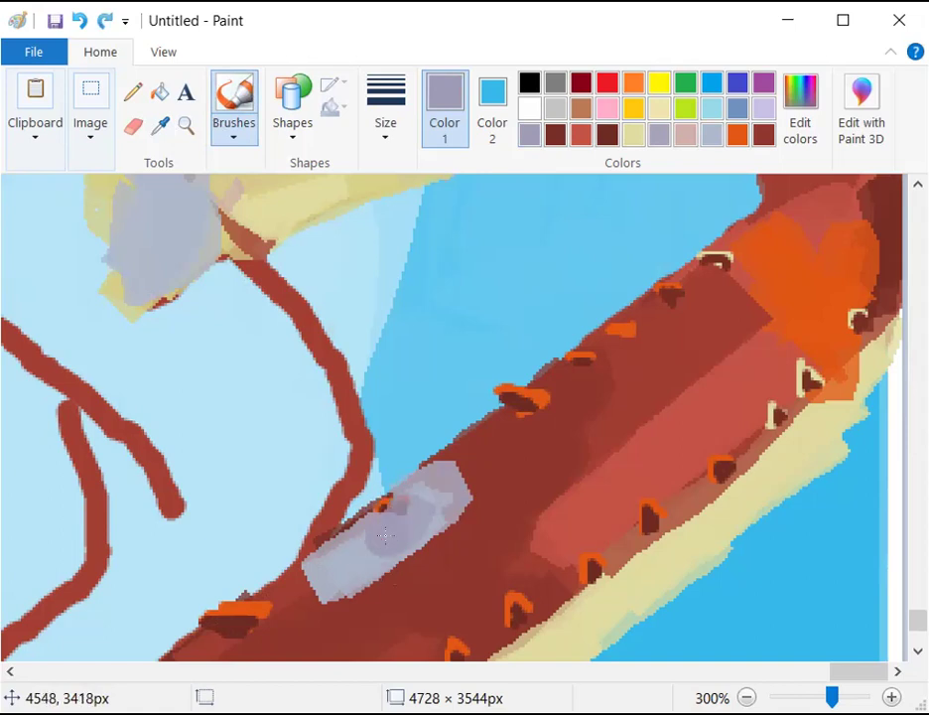
key("ctrl+z")
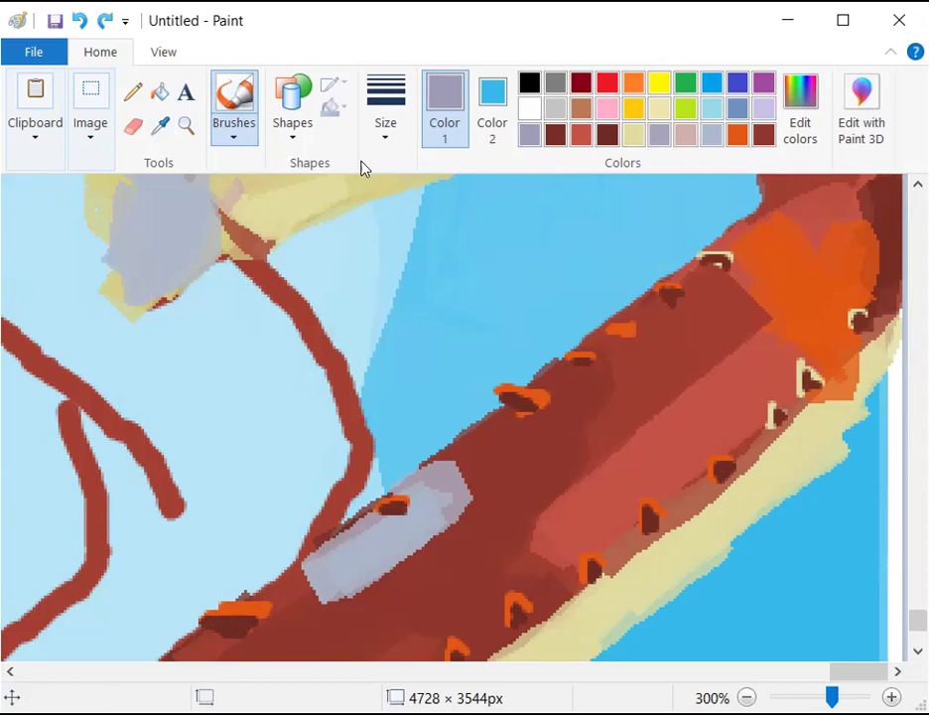
Add thin greyish lilac highlights with the plain brush to the orange marks on the grey-lilac patch and near the band's lower end
left_click(239, 136)
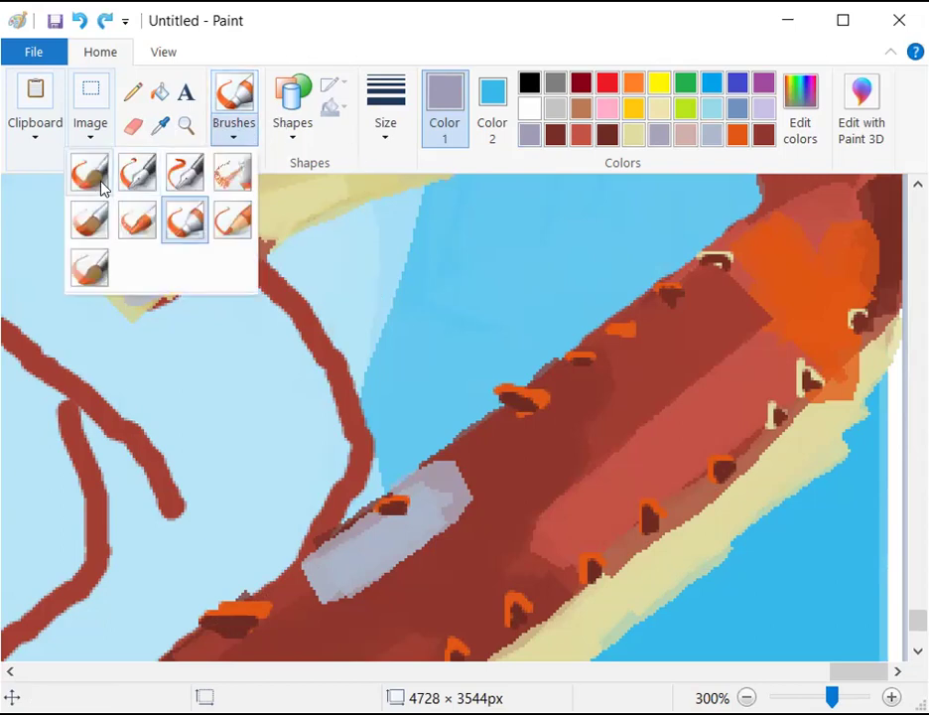
left_click(101, 187)
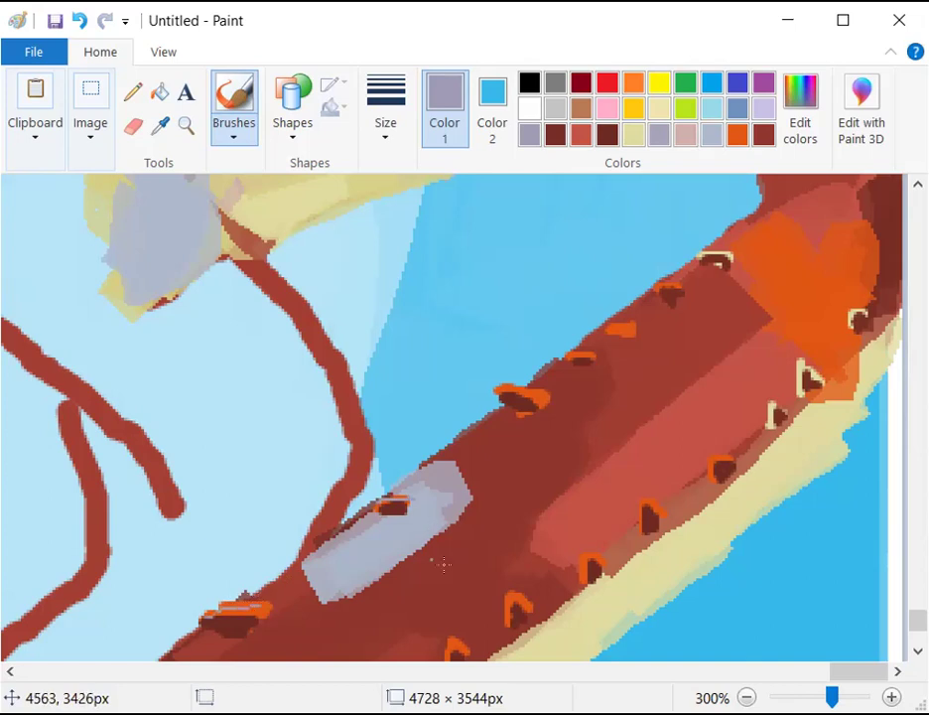
Airbrush dark red sampled from the band over the grey-lilac patch to break it up into speckles
scroll(646, 511, "down", 2)
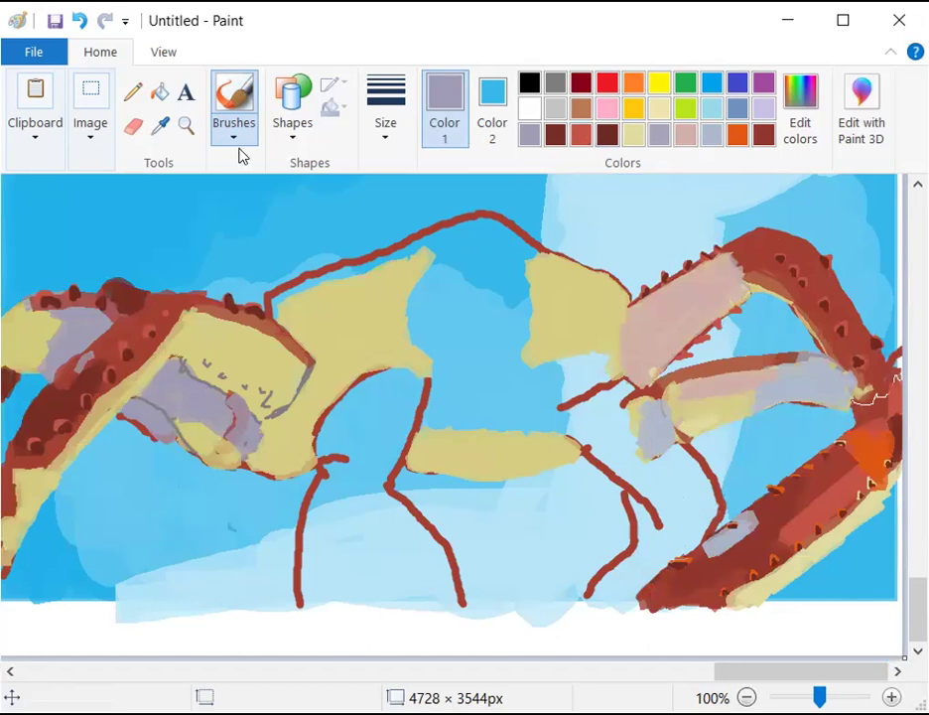
left_click(160, 124)
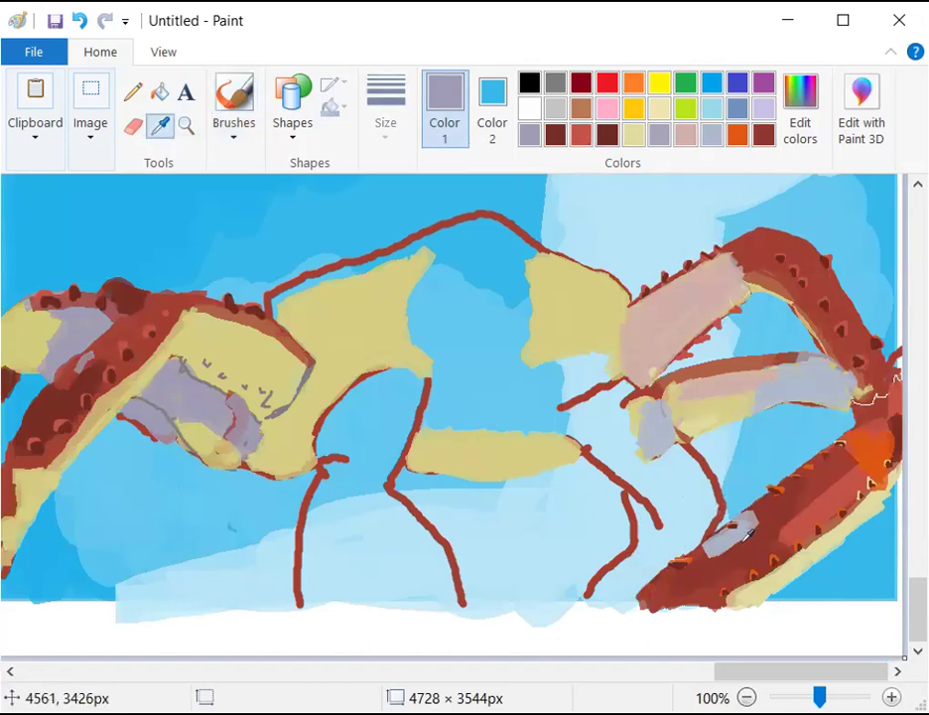
left_click(695, 491)
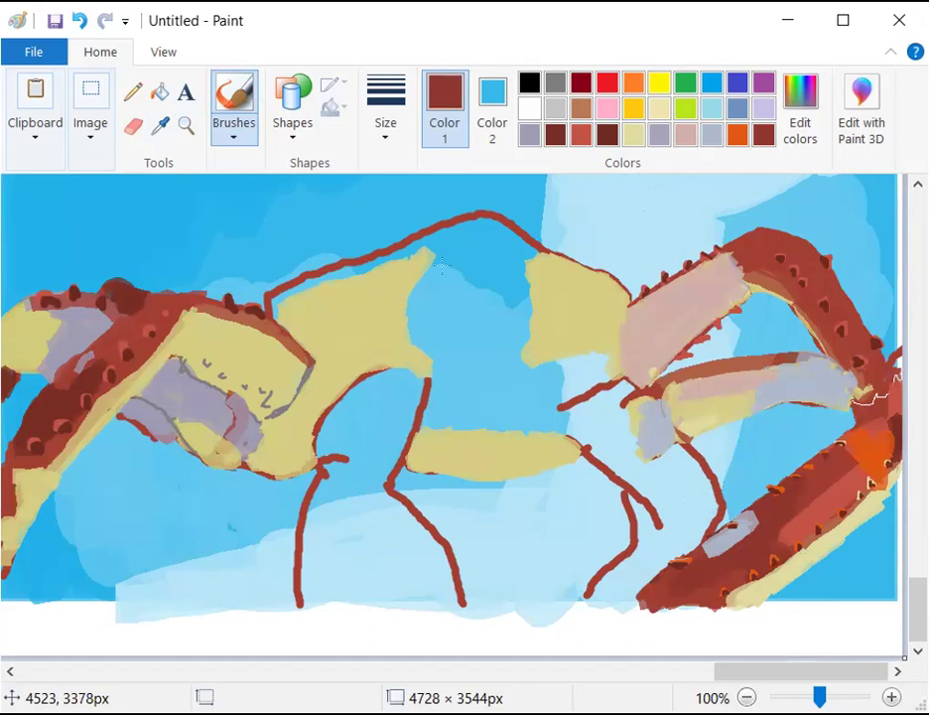
left_click(233, 137)
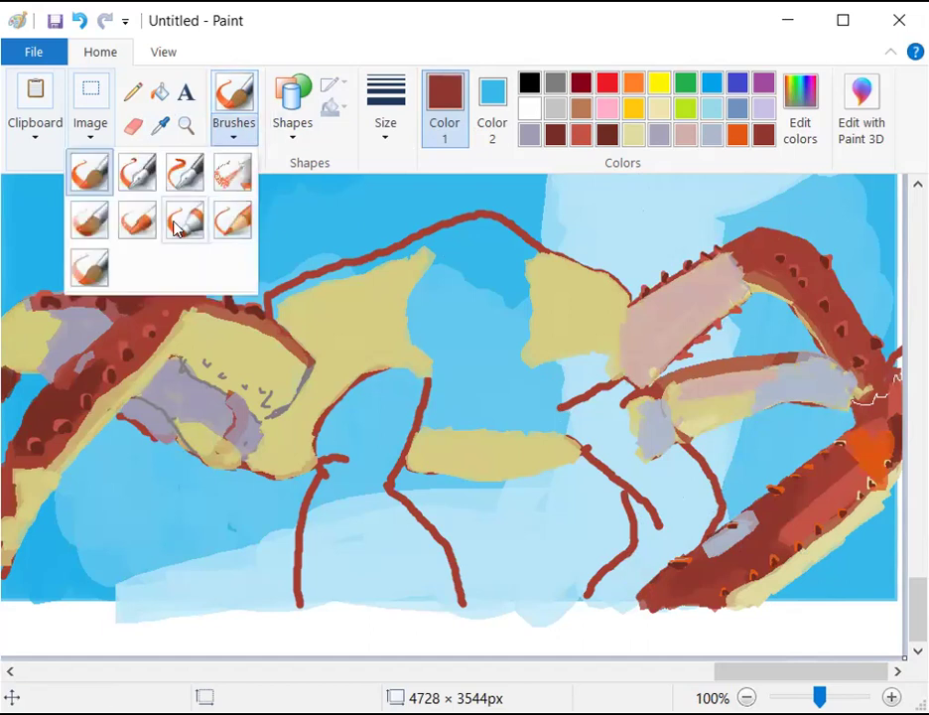
left_click(233, 172)
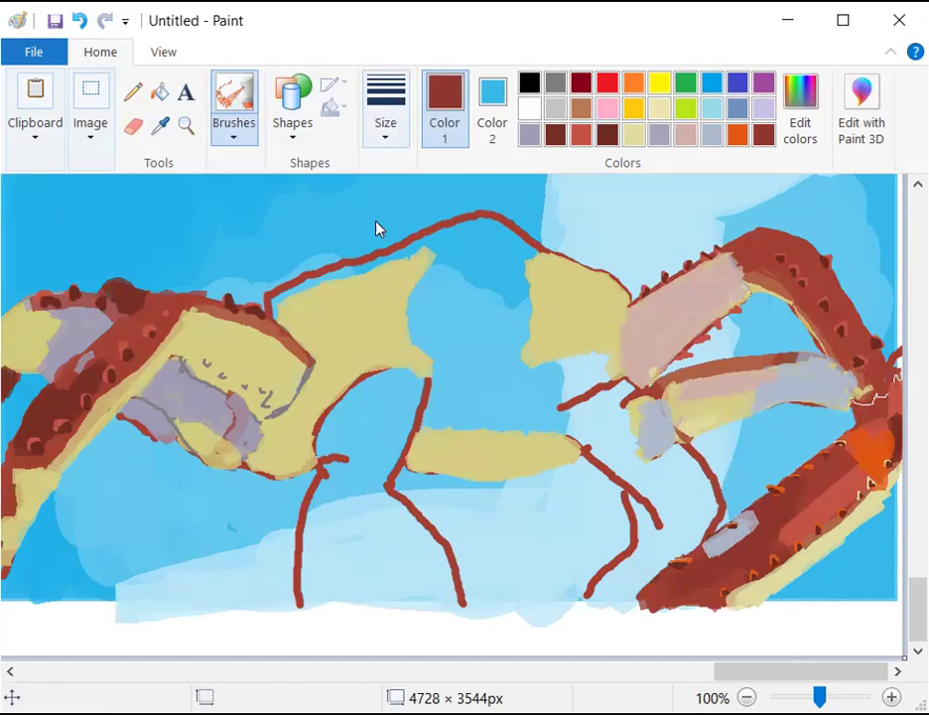
mouse_move(713, 544)
left_mouse_down()
mouse_move(728, 525)
mouse_move(722, 552)
left_mouse_up()
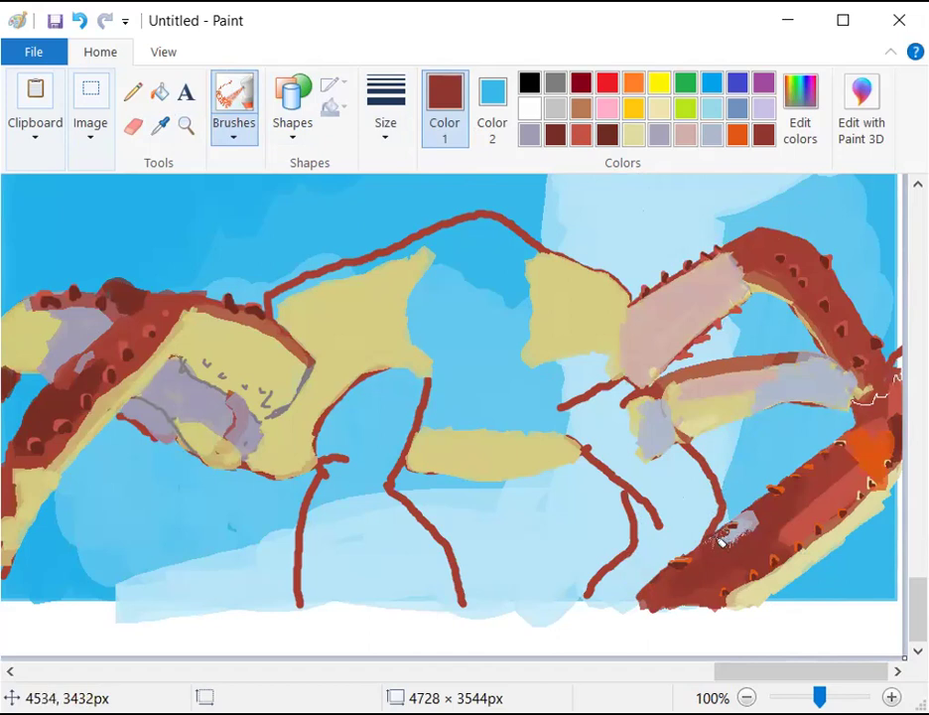
mouse_move(756, 523)
left_mouse_down()
mouse_move(749, 530)
mouse_move(763, 510)
mouse_move(743, 525)
mouse_move(755, 505)
mouse_move(743, 522)
left_mouse_up()
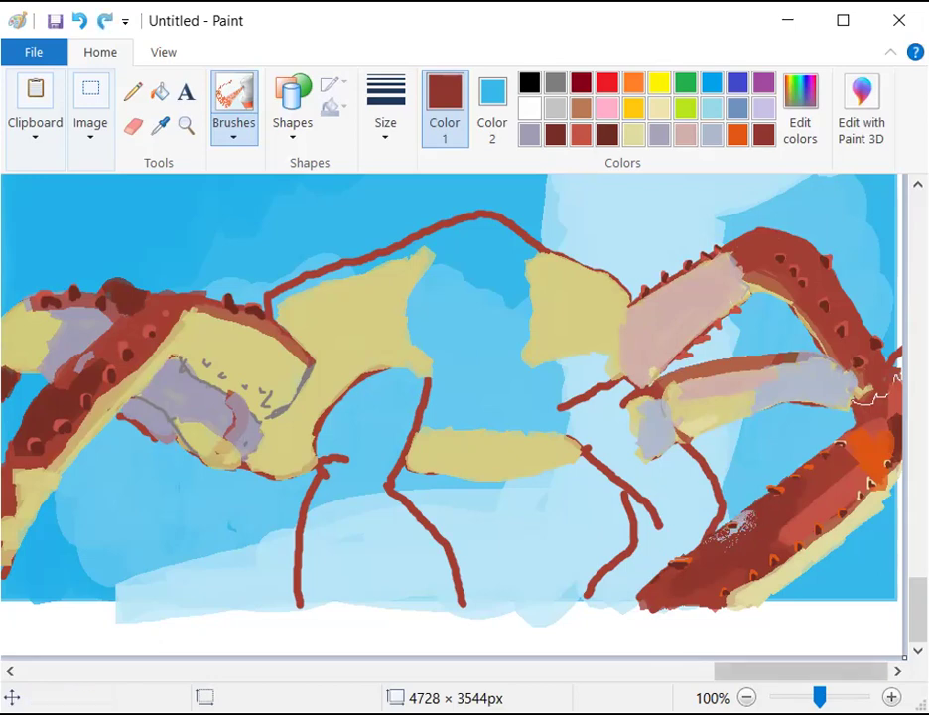
scroll(780, 551, "up", 4, "ctrl")
scroll(754, 585, "down", 5)
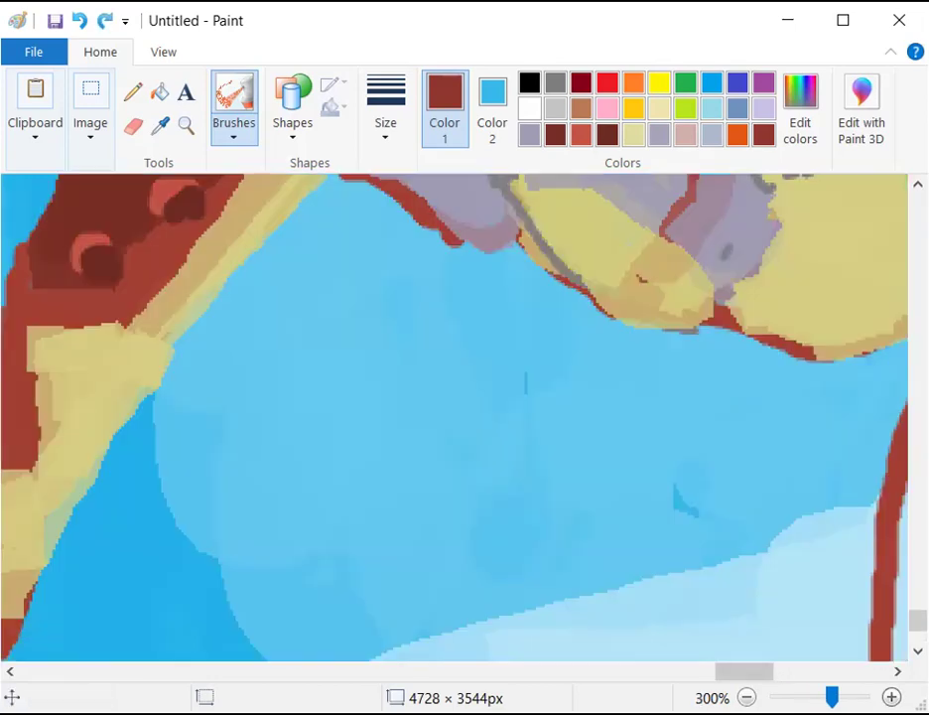
left_click_drag(743, 675, 855, 675)
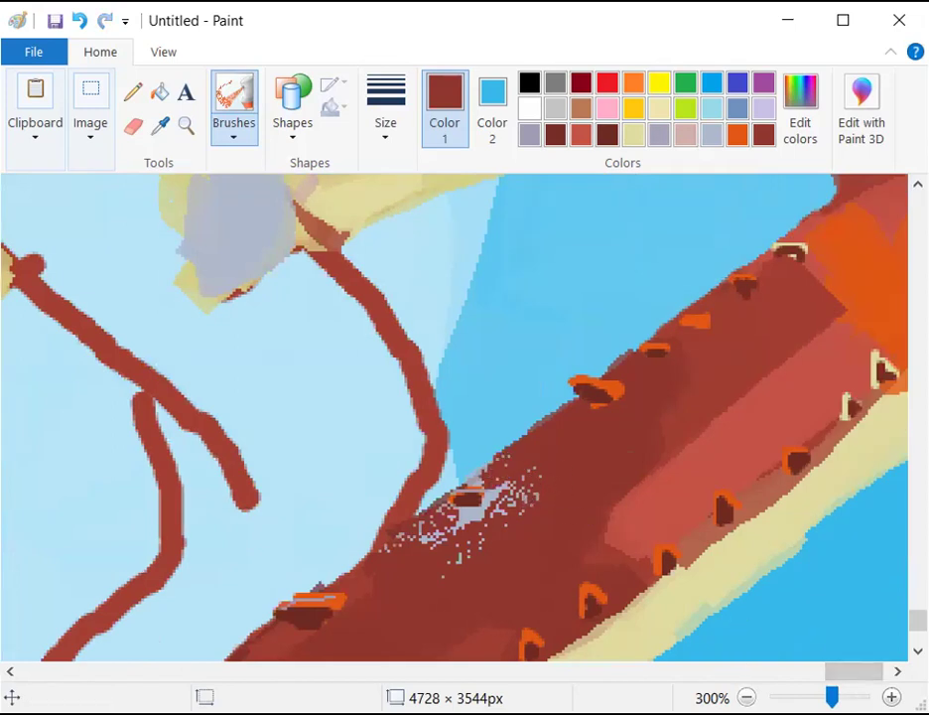
scroll(758, 610, "down", 2, "ctrl")
scroll(685, 547, "up", 2)
scroll(685, 536, "down", 2)
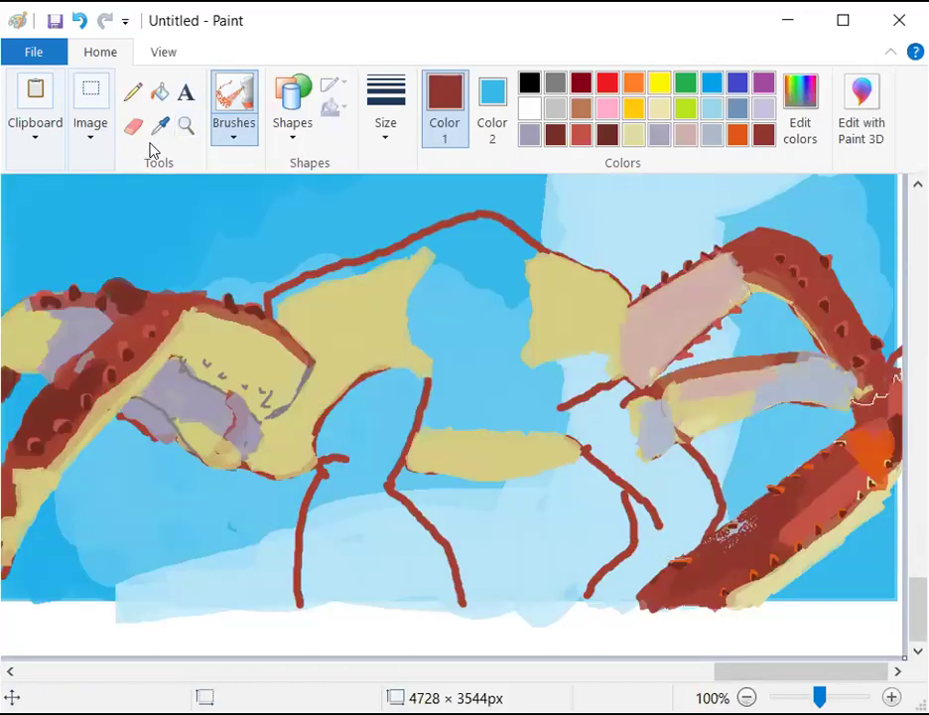
Paint thin dark grey joint lines with the plain brush across both ends of the pink limb segment and the yellow-and-lilac limb below it
left_click(226, 133)
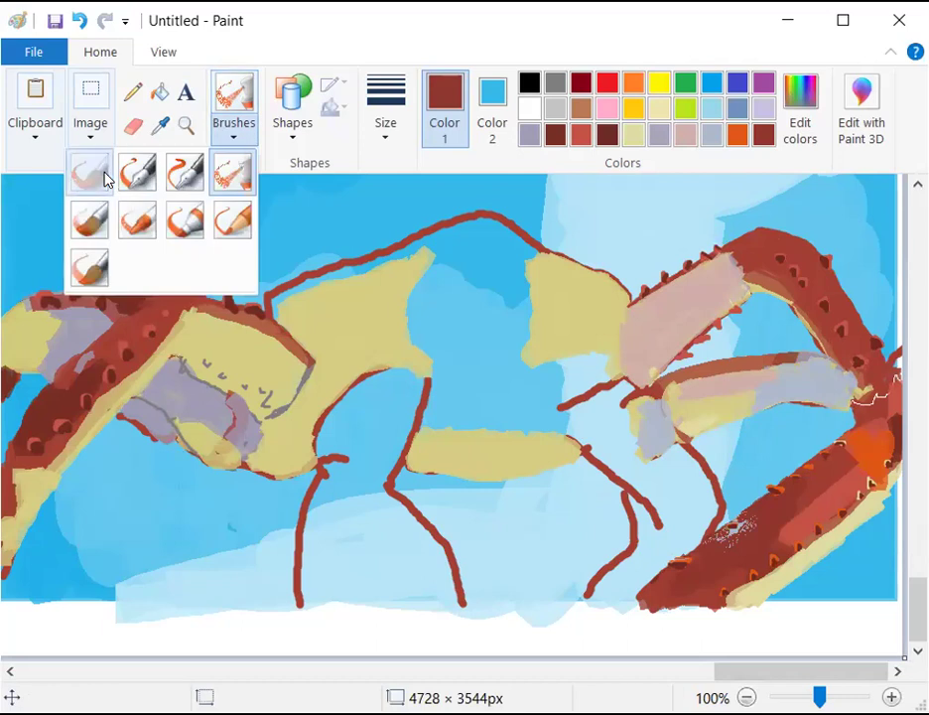
left_click(104, 177)
left_click(375, 125)
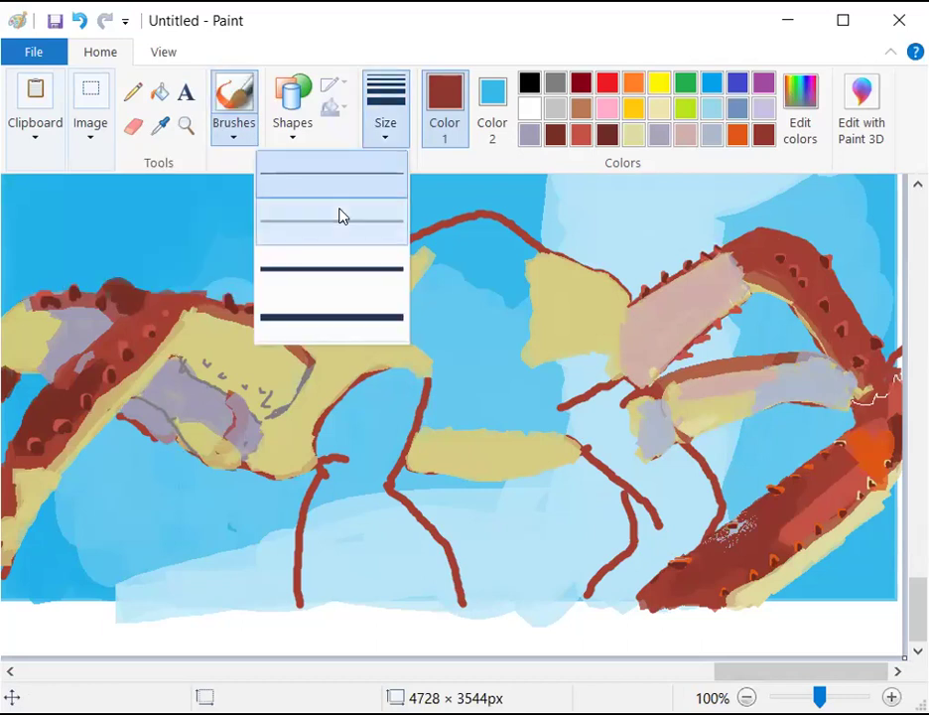
left_click(553, 115)
left_click(554, 112)
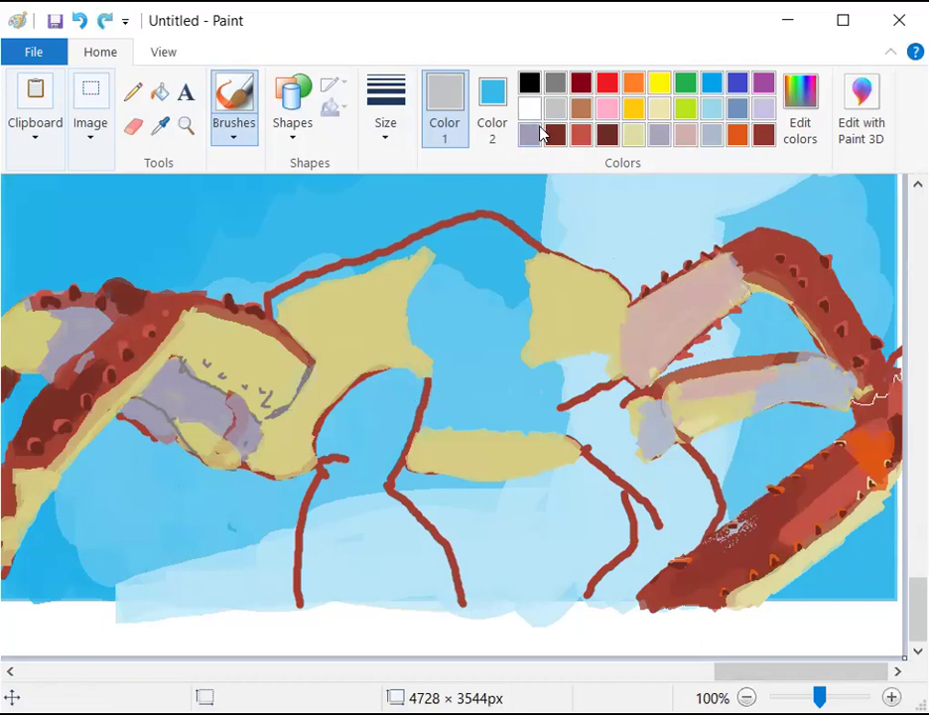
left_click(555, 83)
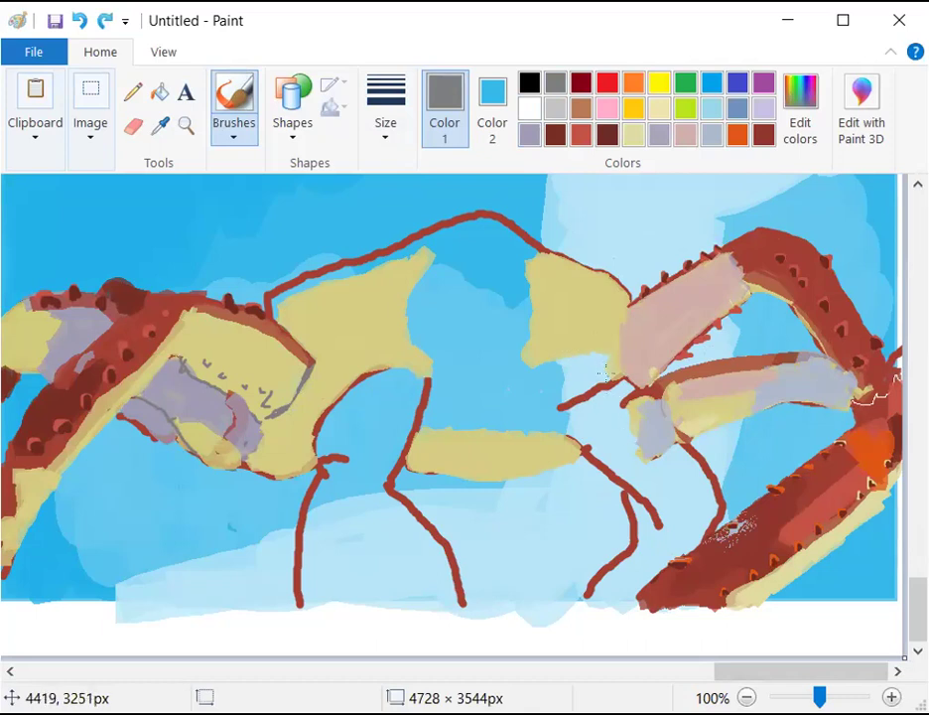
left_click(618, 367)
left_click_drag(638, 373, 644, 380)
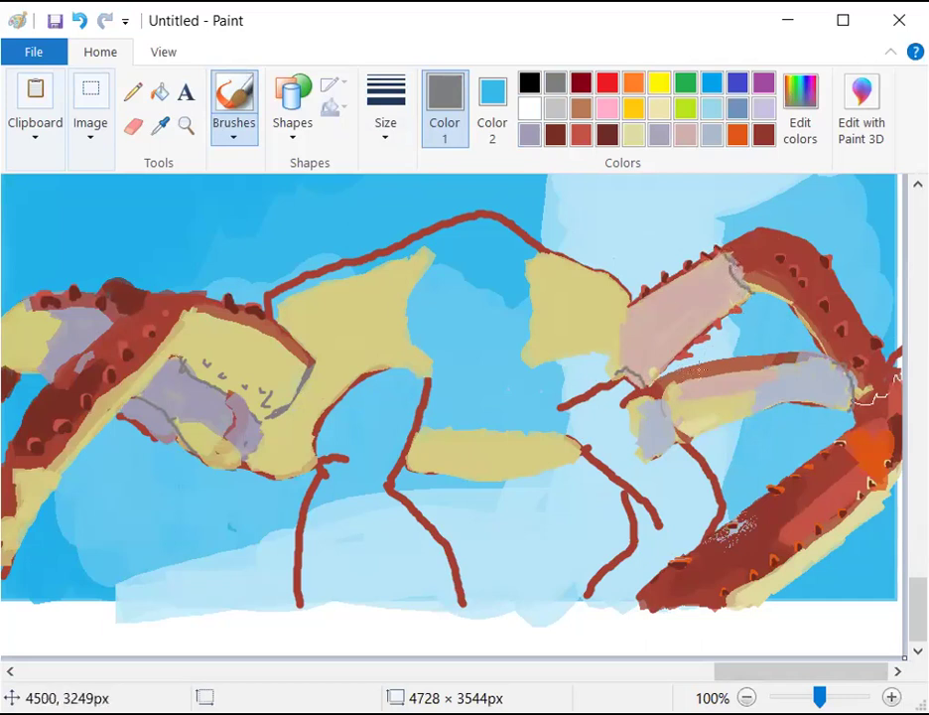
mouse_move(725, 271)
left_mouse_down()
mouse_move(740, 266)
mouse_move(728, 250)
mouse_move(751, 288)
left_mouse_up()
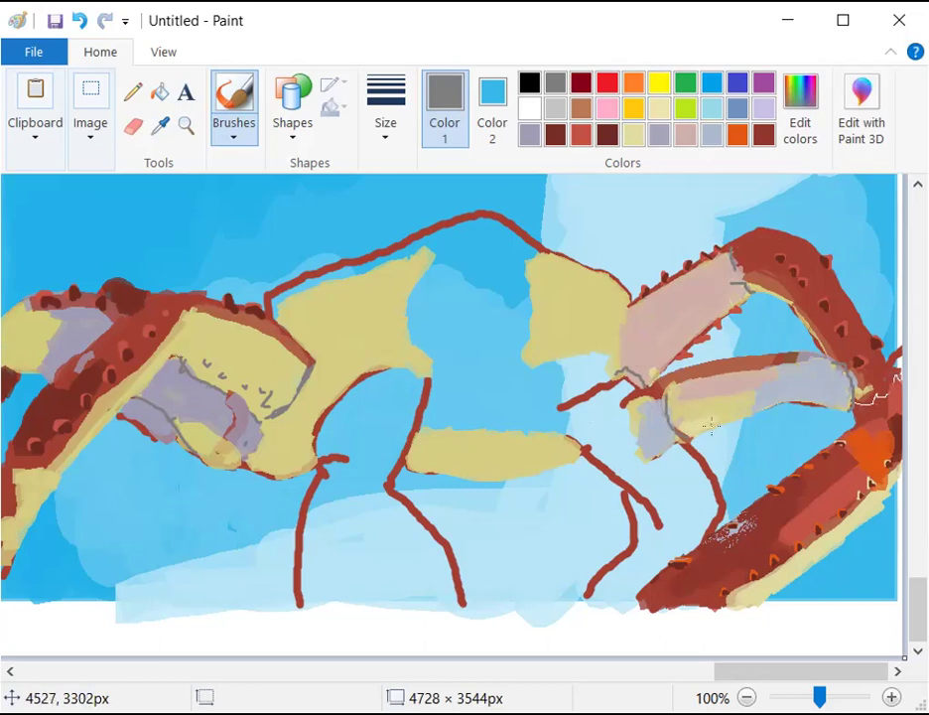
Add a short dark grey dash just beneath the pale yellow part of the lower limb
left_click(400, 136)
left_click(389, 141)
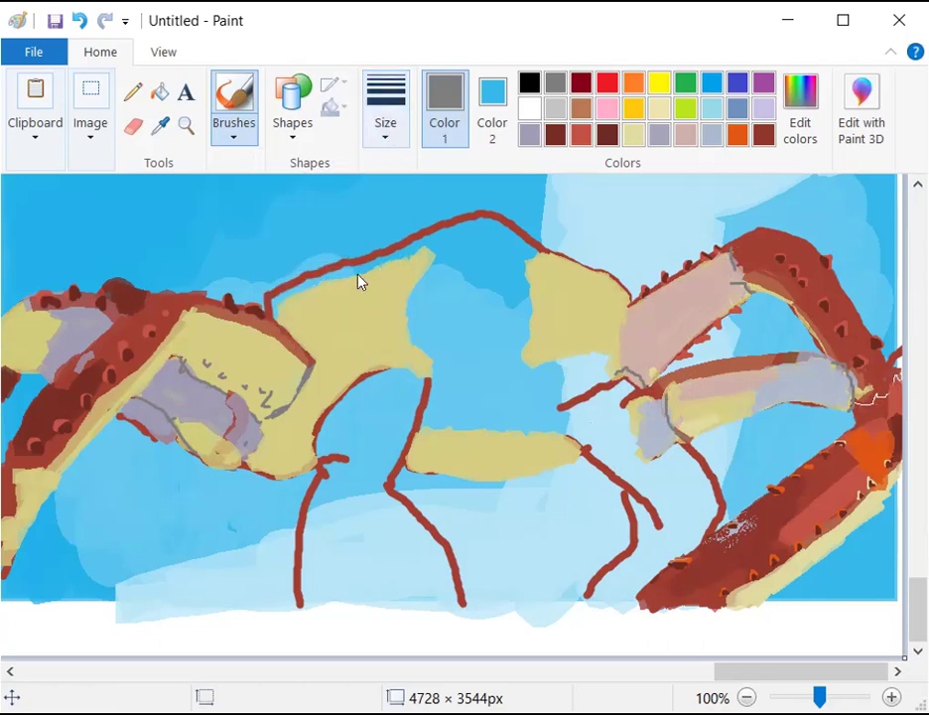
left_click(892, 698)
scroll(682, 448, "down", 5)
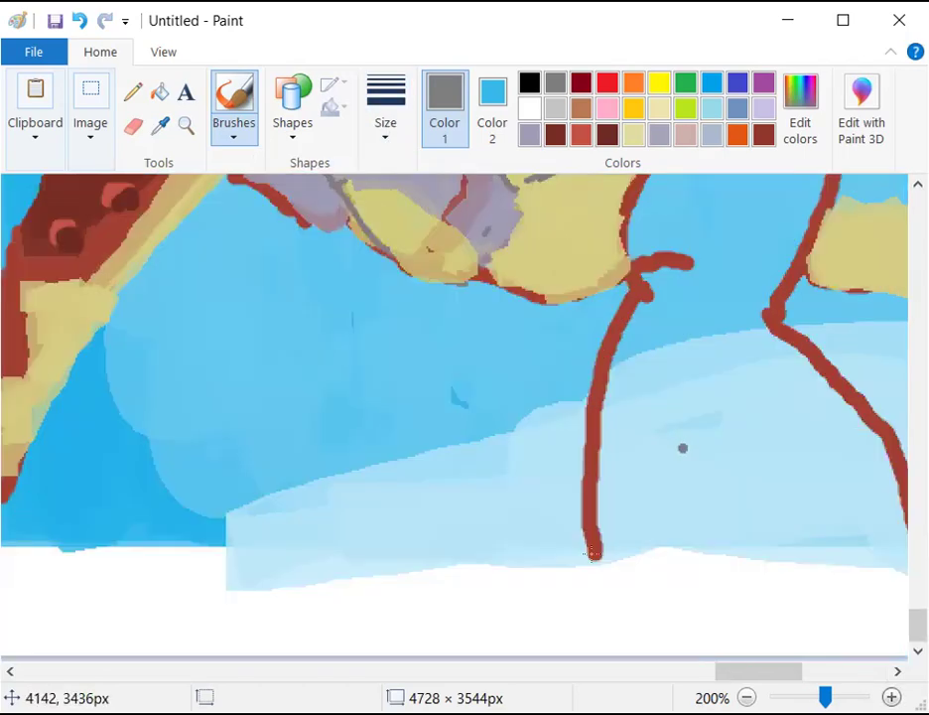
scroll(682, 448, "right", 10)
scroll(583, 451, "up", 5)
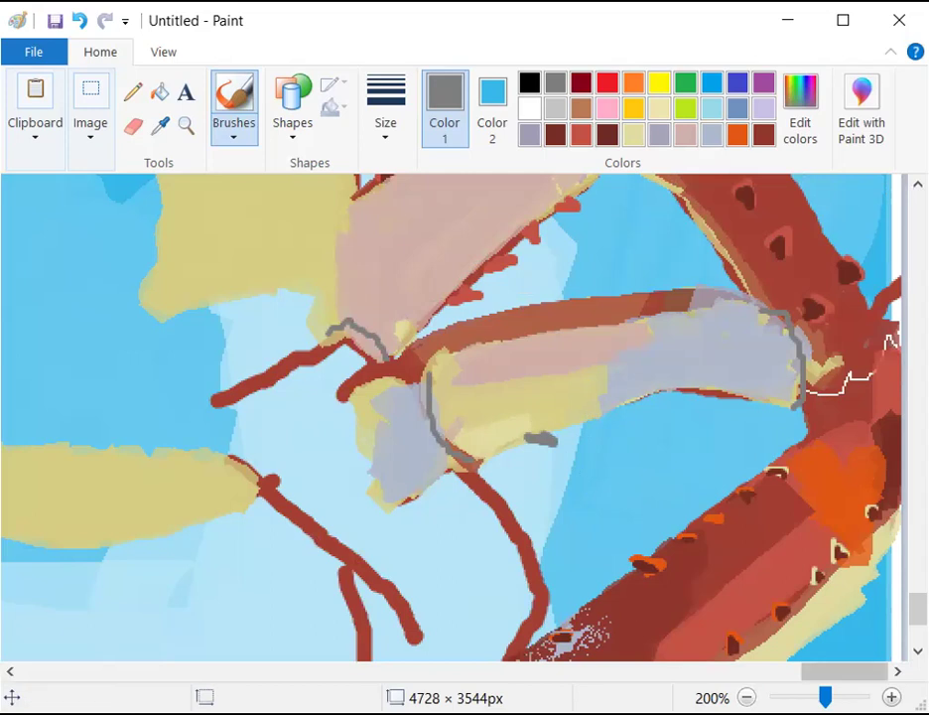
key("ctrl+Page_Down")
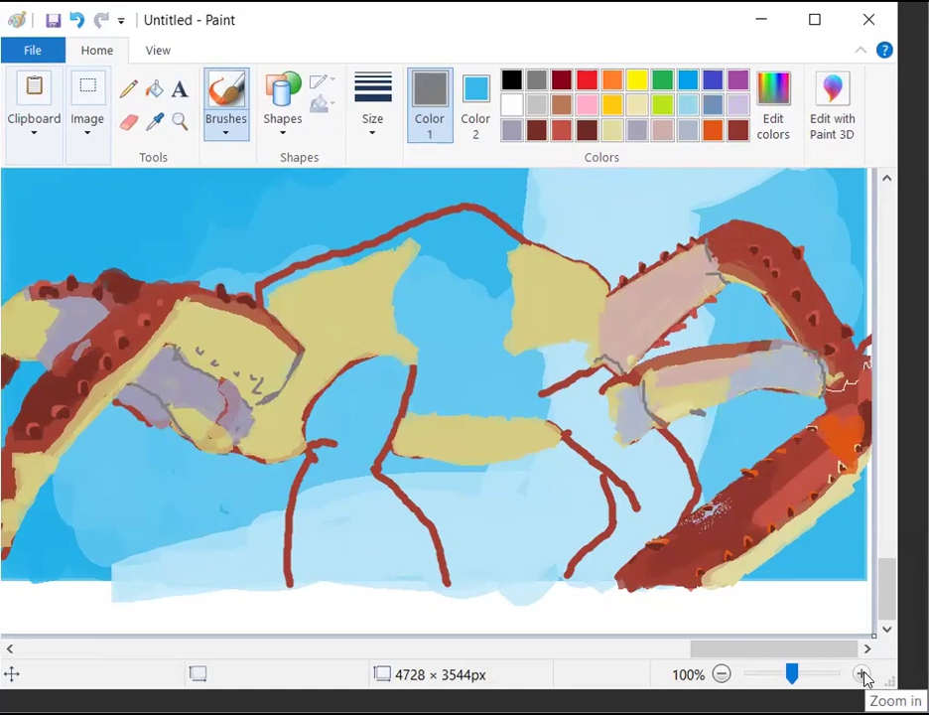
Paint four small light red spines along the upper edge of the yellow-and-lilac limb
left_click(864, 677)
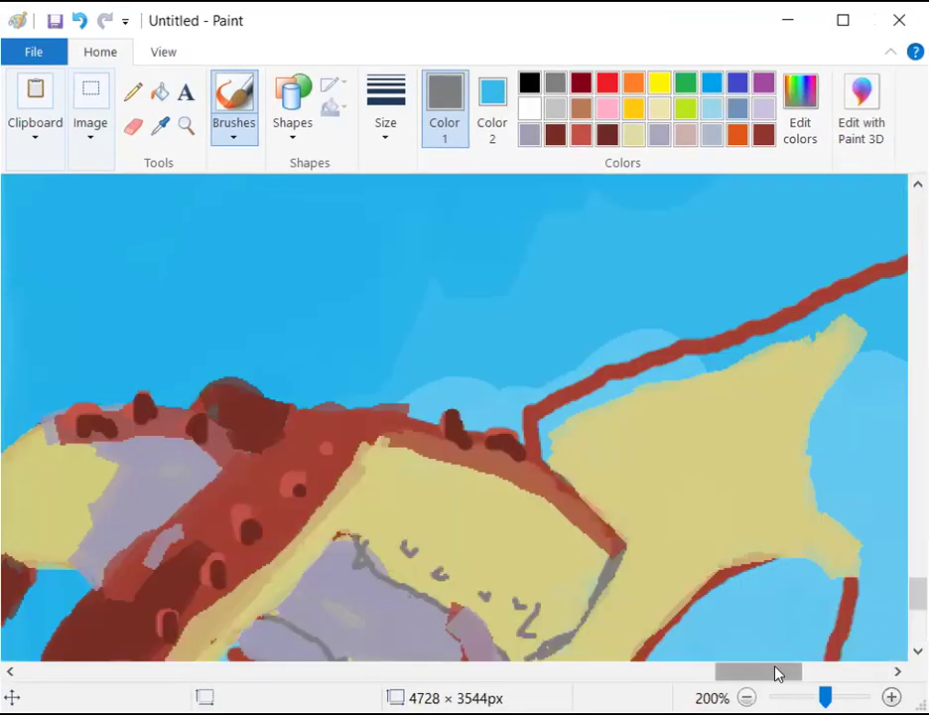
left_click_drag(750, 650, 838, 656)
scroll(750, 586, "down", 3)
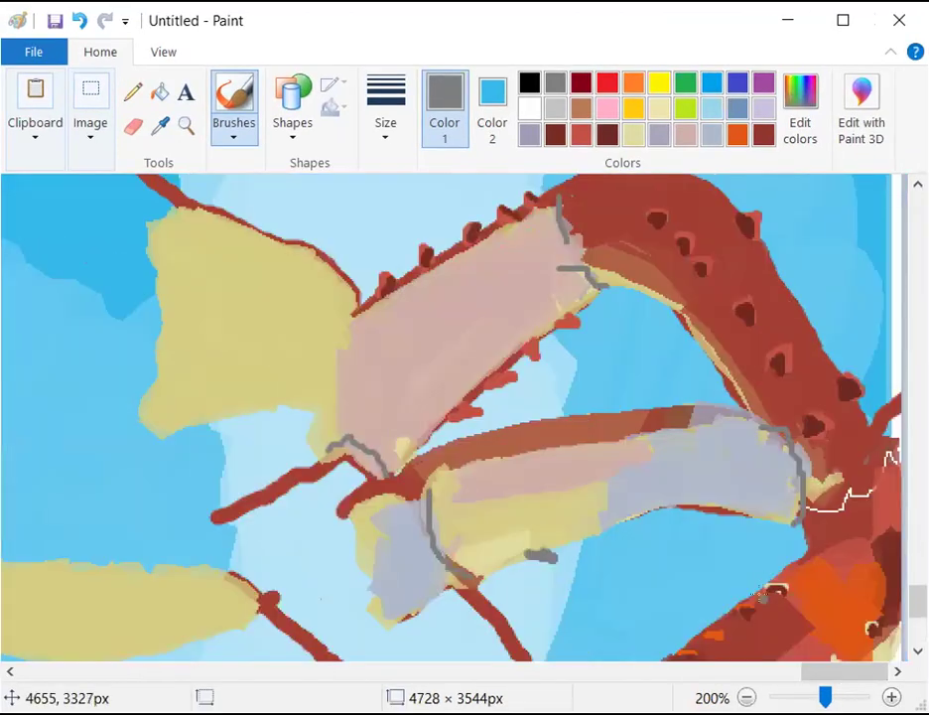
left_click(583, 136)
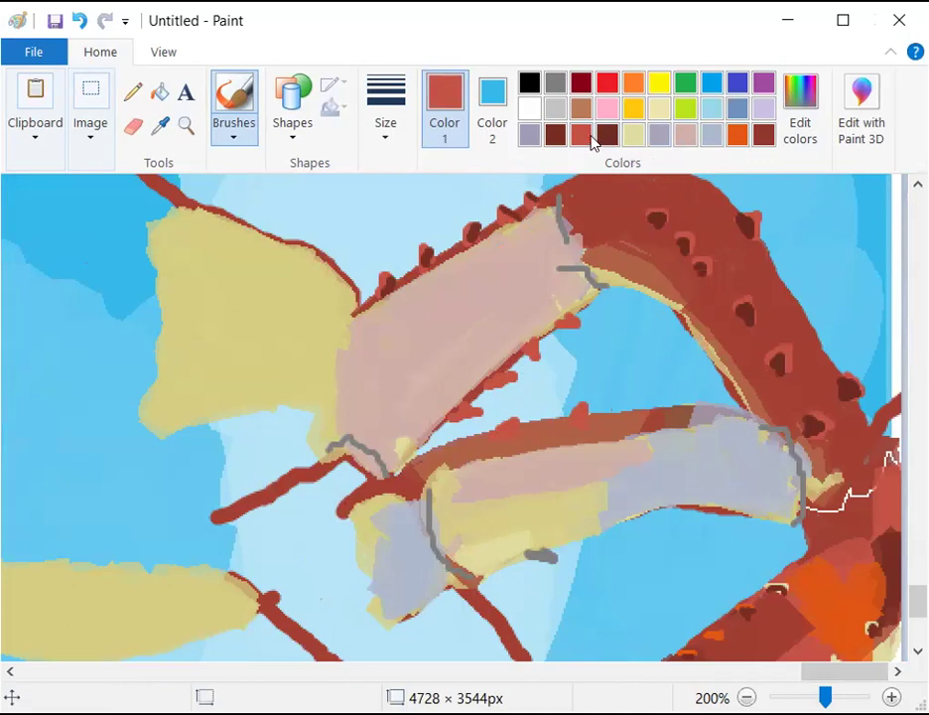
left_click(638, 356)
key("ctrl+z")
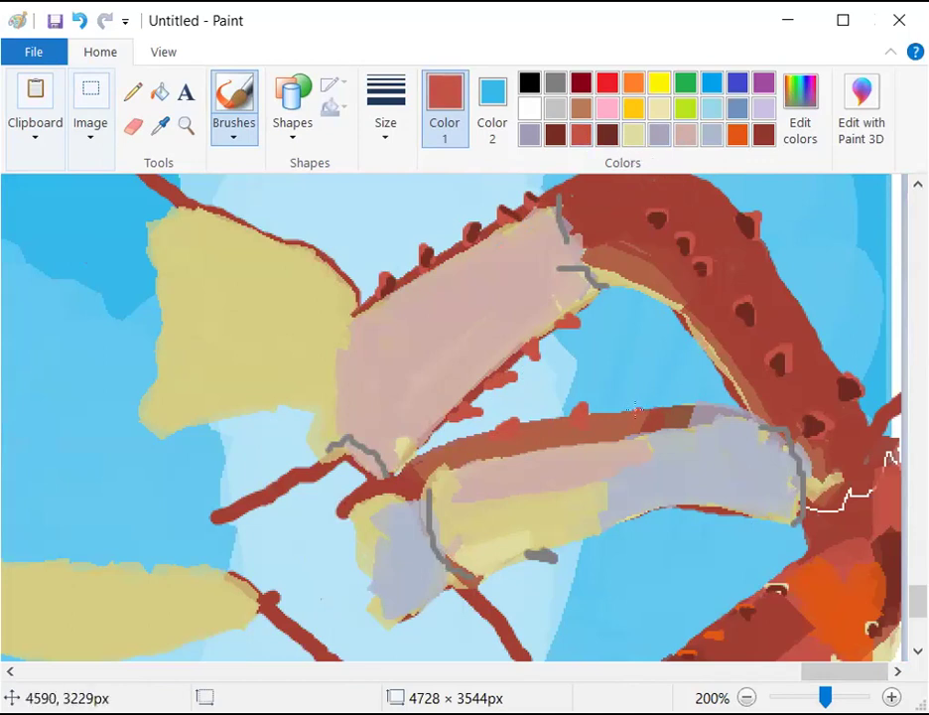
left_click(658, 397)
left_click(706, 405)
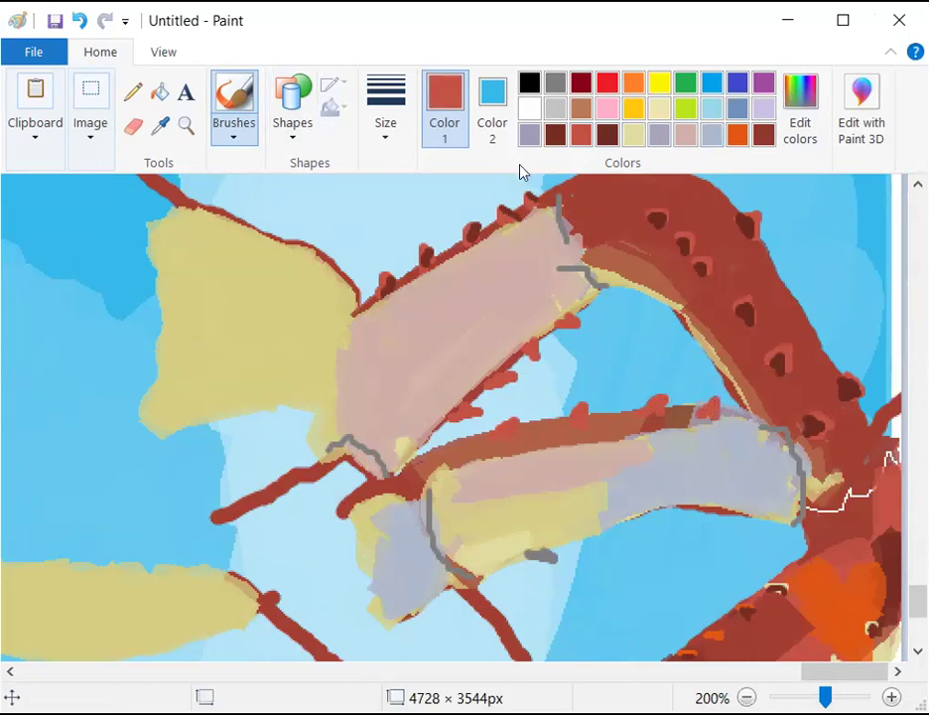
Paint dark red shading with the plain brush onto the four light red spines along the upper edge of the yellow-and-lilac limb
left_click(562, 139)
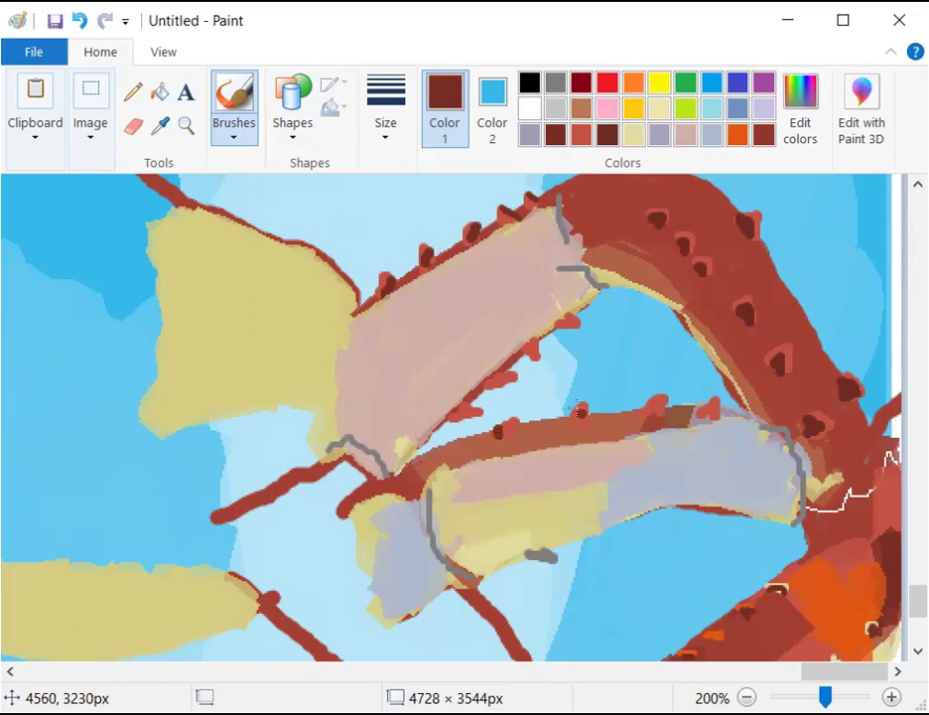
left_click_drag(568, 422, 572, 420)
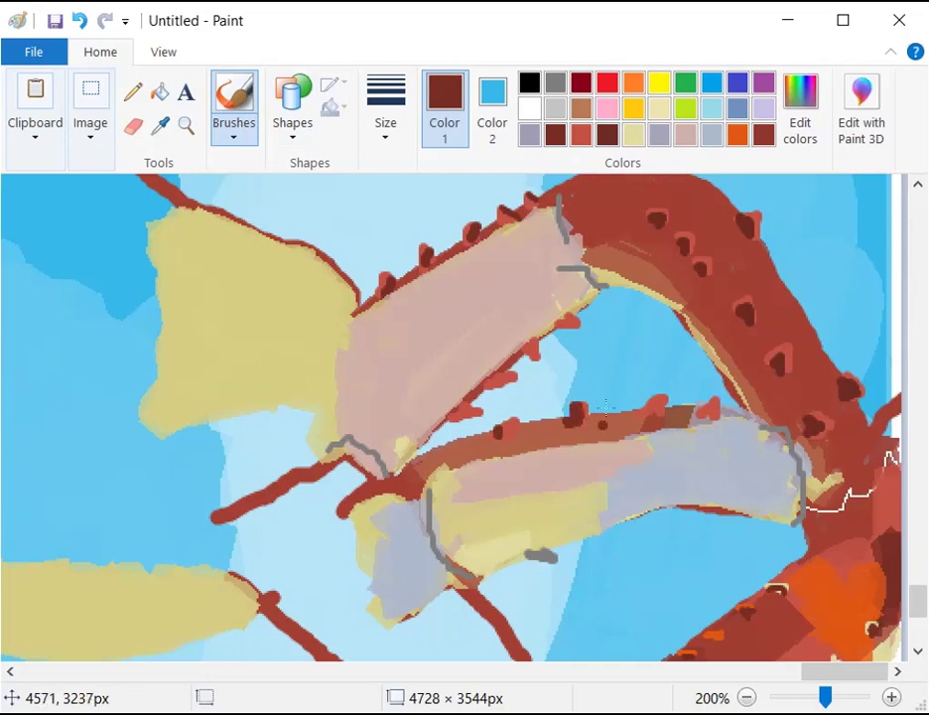
key("ctrl+z")
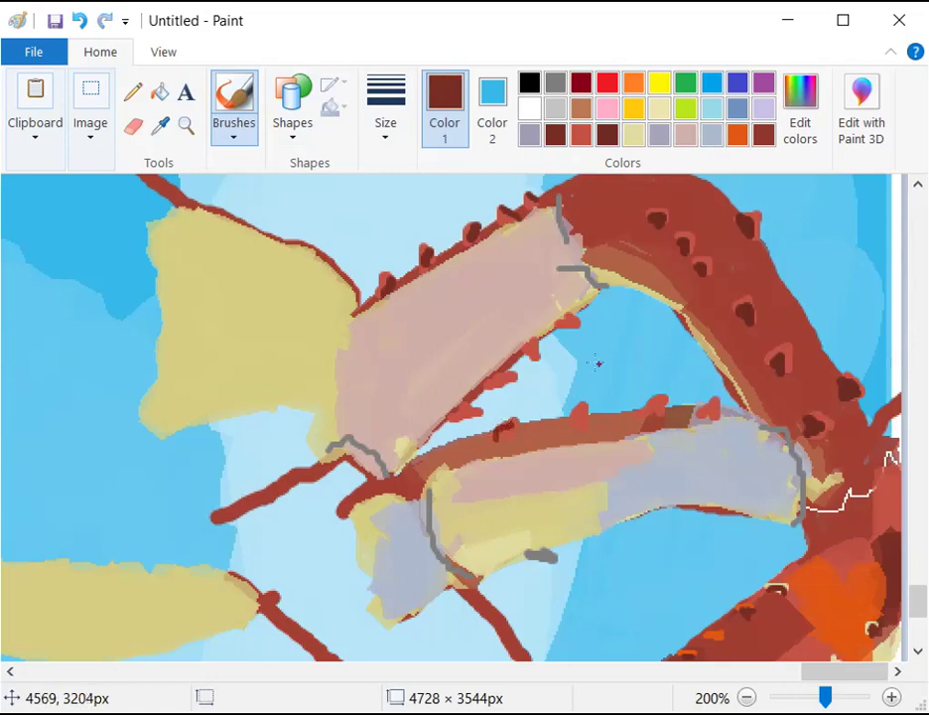
left_click_drag(574, 404, 573, 418)
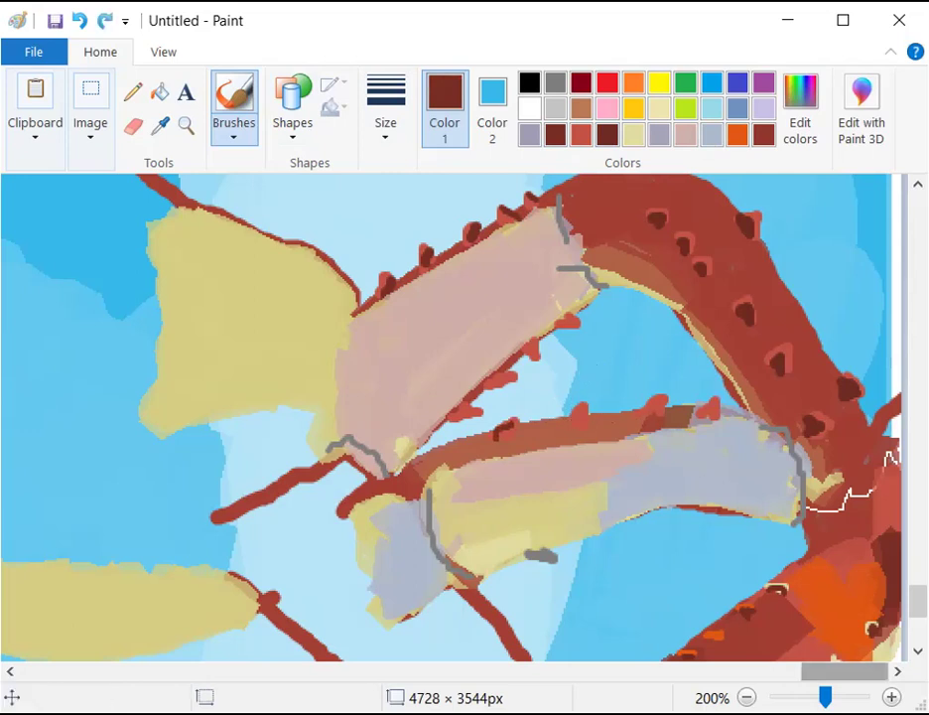
scroll(788, 460, "up", 1)
scroll(788, 460, "down", 2)
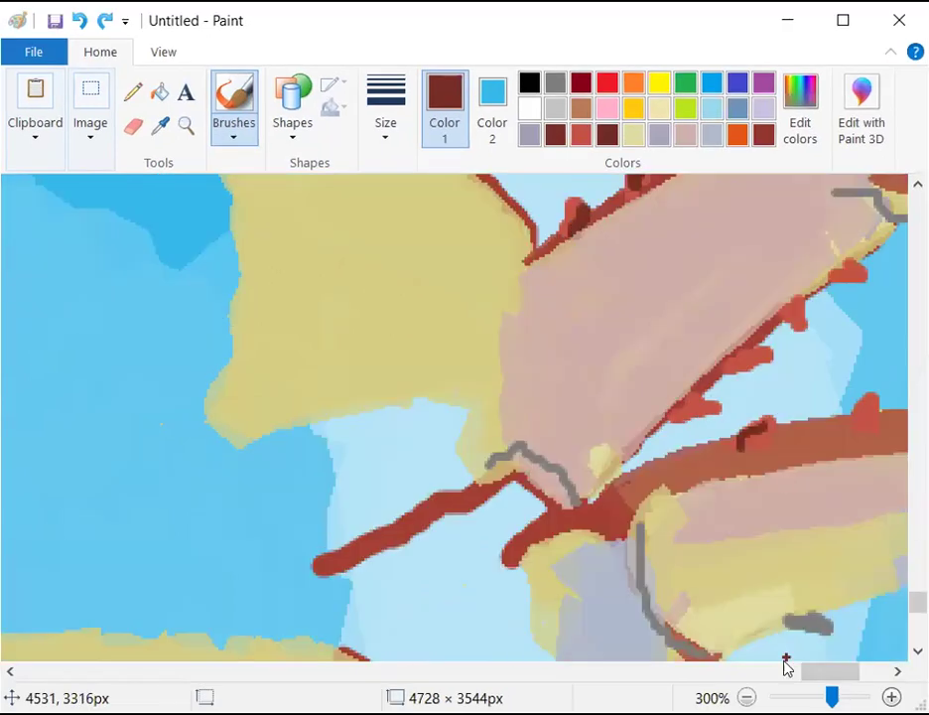
left_click_drag(834, 677, 849, 674)
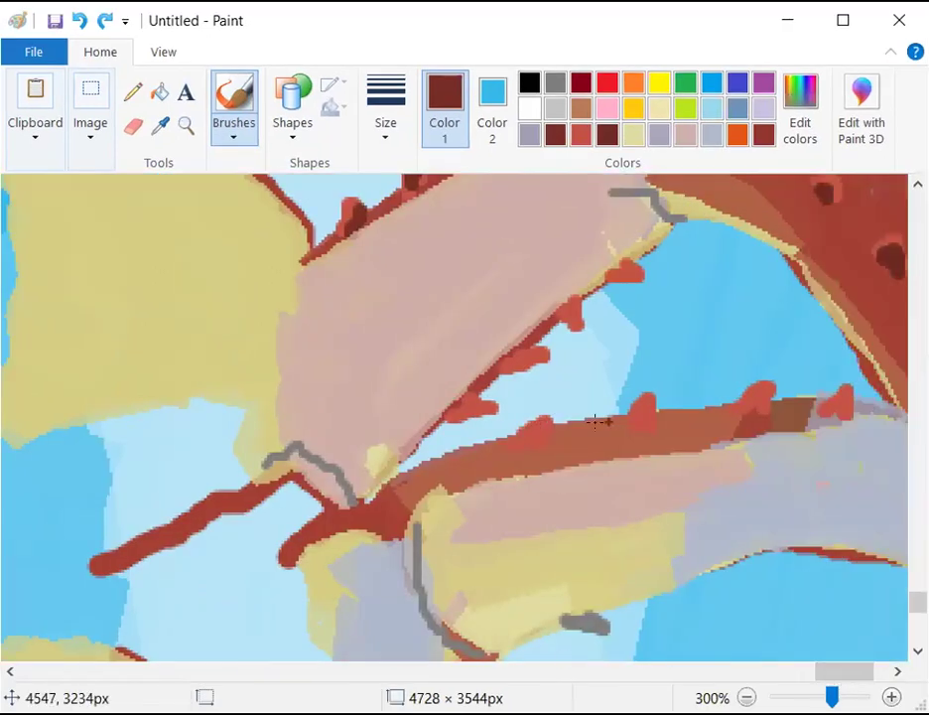
left_click_drag(547, 422, 519, 438)
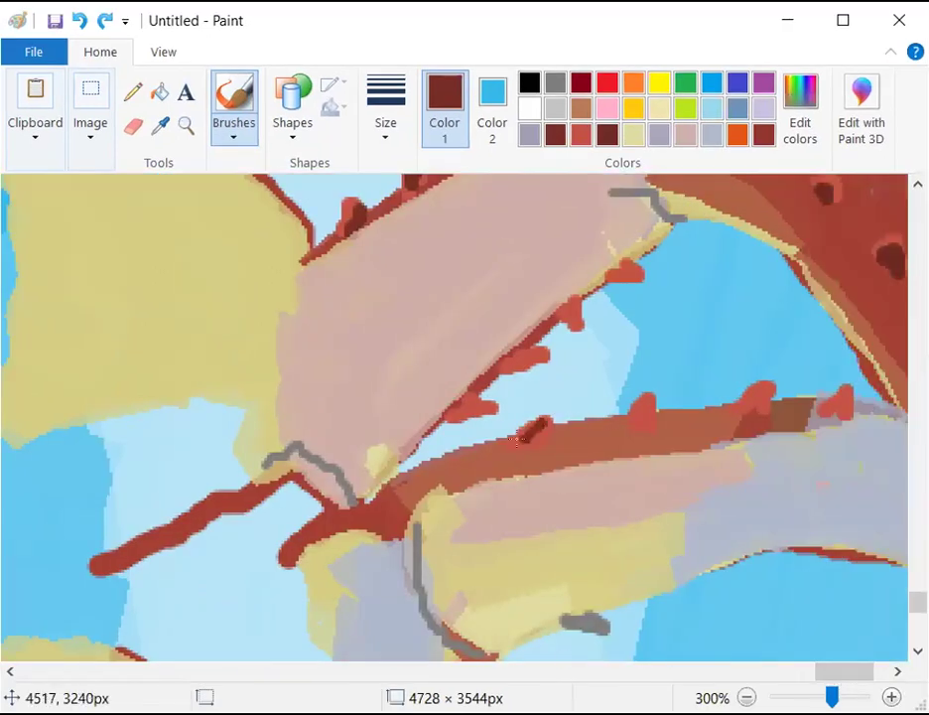
key("ctrl+z")
left_click_drag(516, 441, 540, 419)
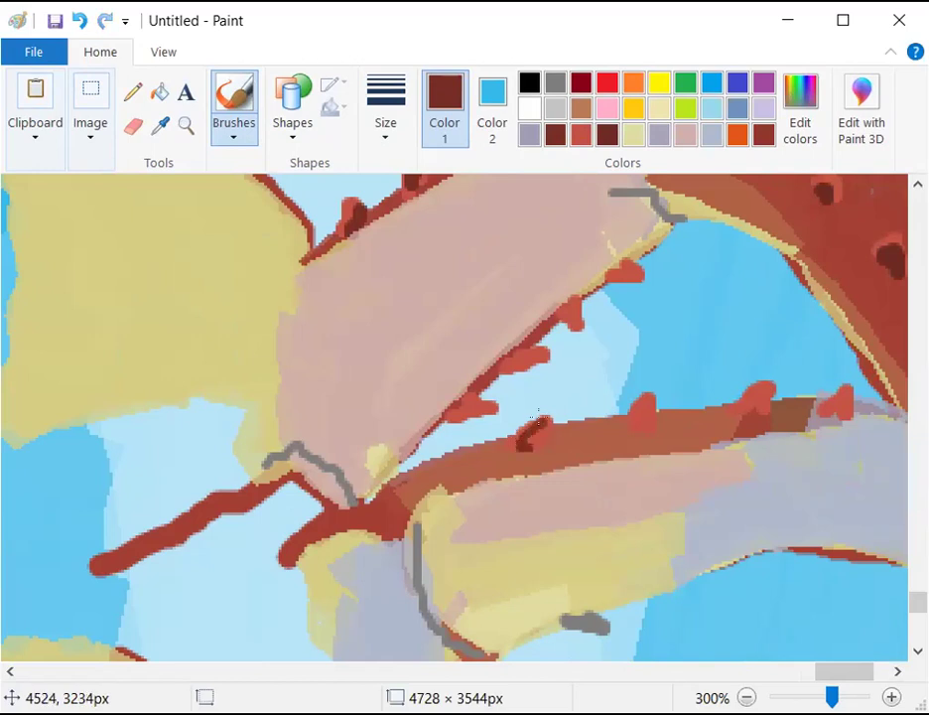
mouse_move(644, 396)
left_mouse_down()
mouse_move(631, 419)
mouse_move(652, 427)
left_mouse_up()
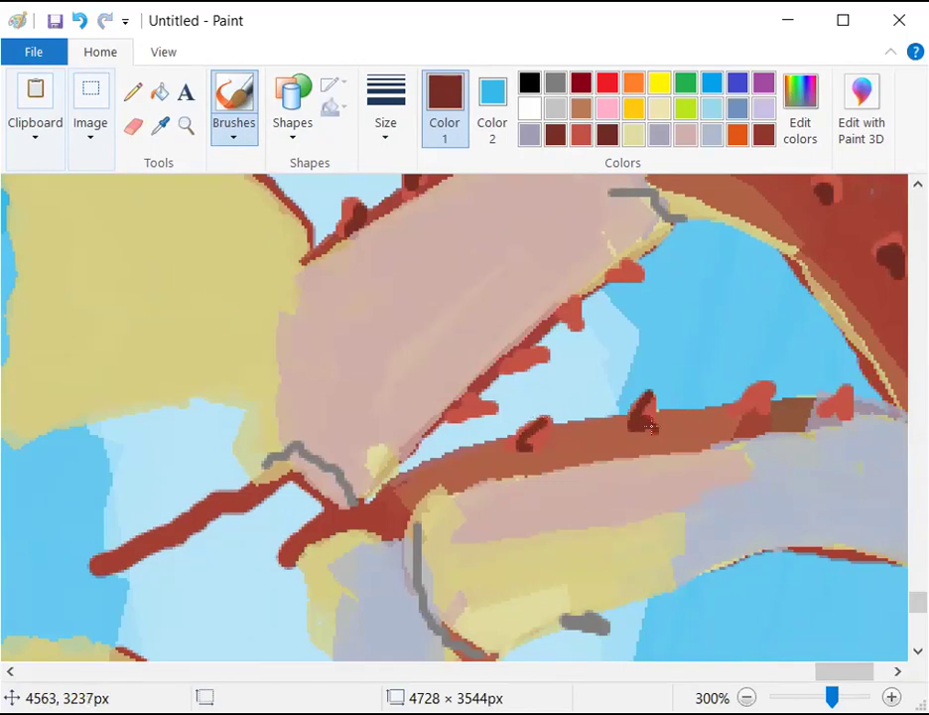
mouse_move(757, 386)
left_mouse_down()
mouse_move(747, 404)
mouse_move(765, 409)
left_mouse_up()
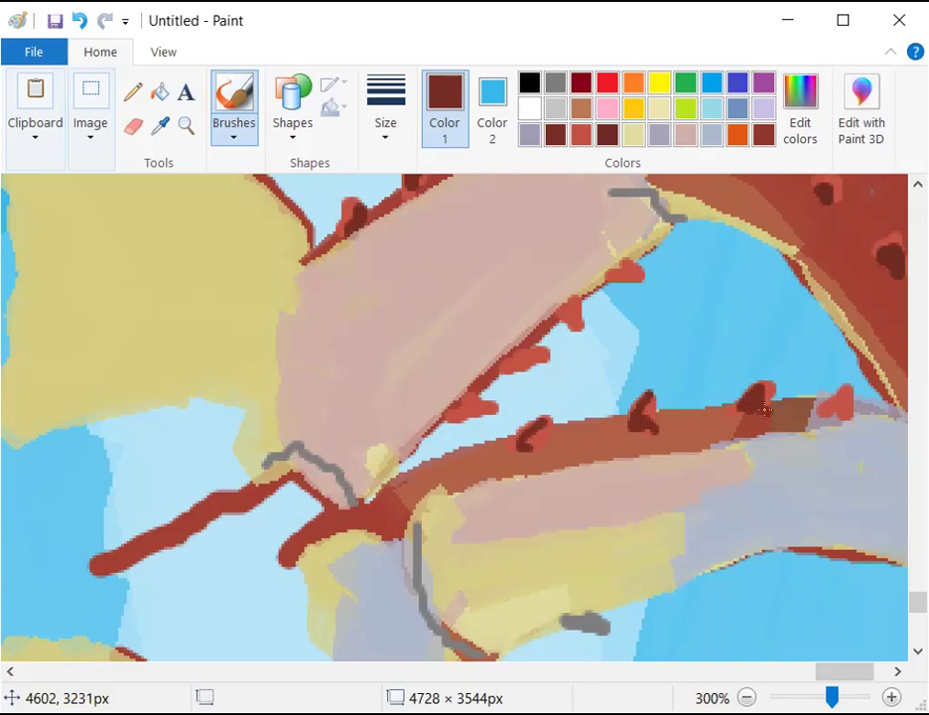
mouse_move(848, 400)
left_mouse_down()
mouse_move(839, 400)
mouse_move(839, 418)
mouse_move(854, 415)
left_mouse_up()
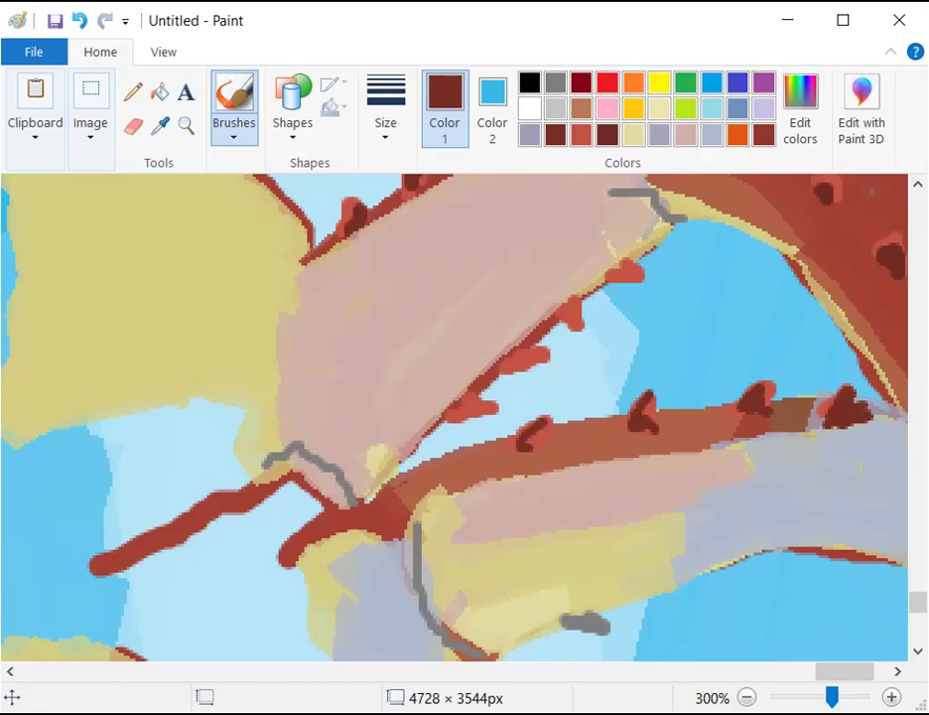
Airbrush dark red shading around the spine nearest the body, over the upper edge of the limb's lilac part
left_click(251, 140)
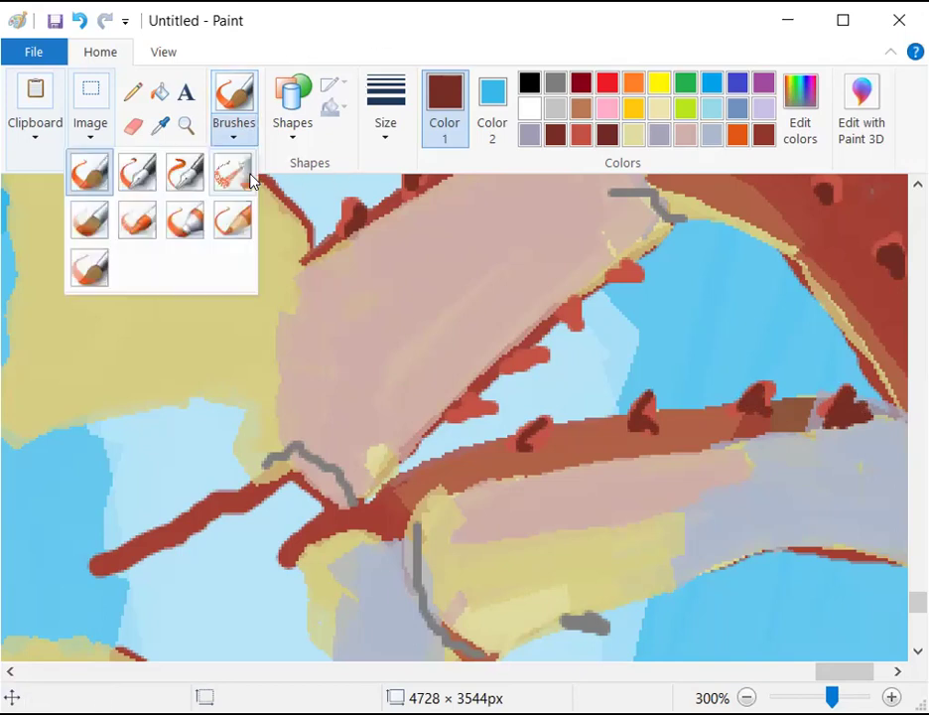
left_click(246, 176)
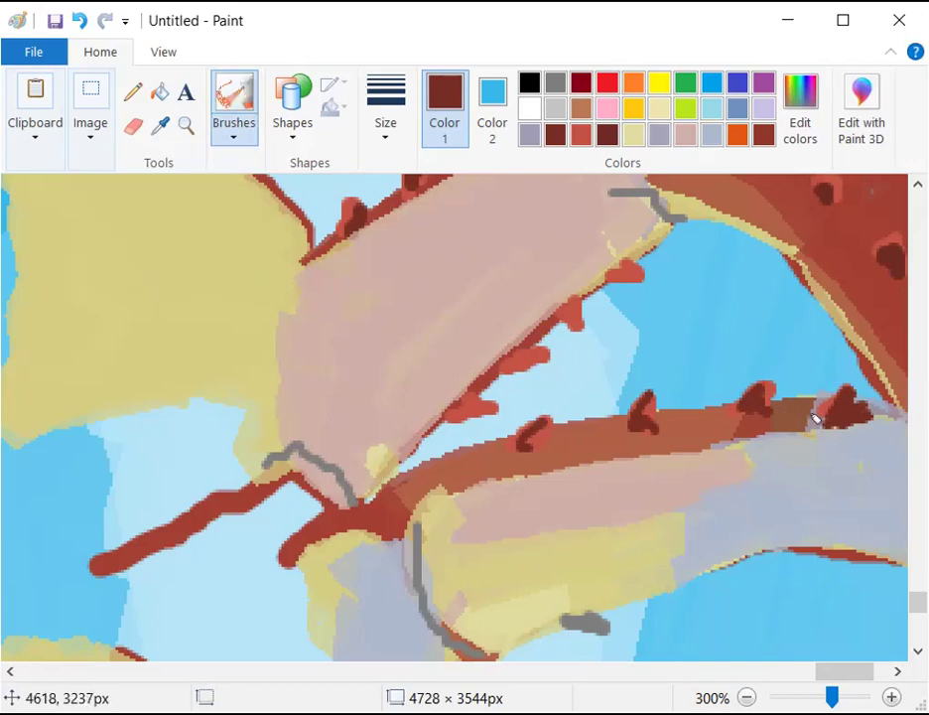
left_click(386, 137)
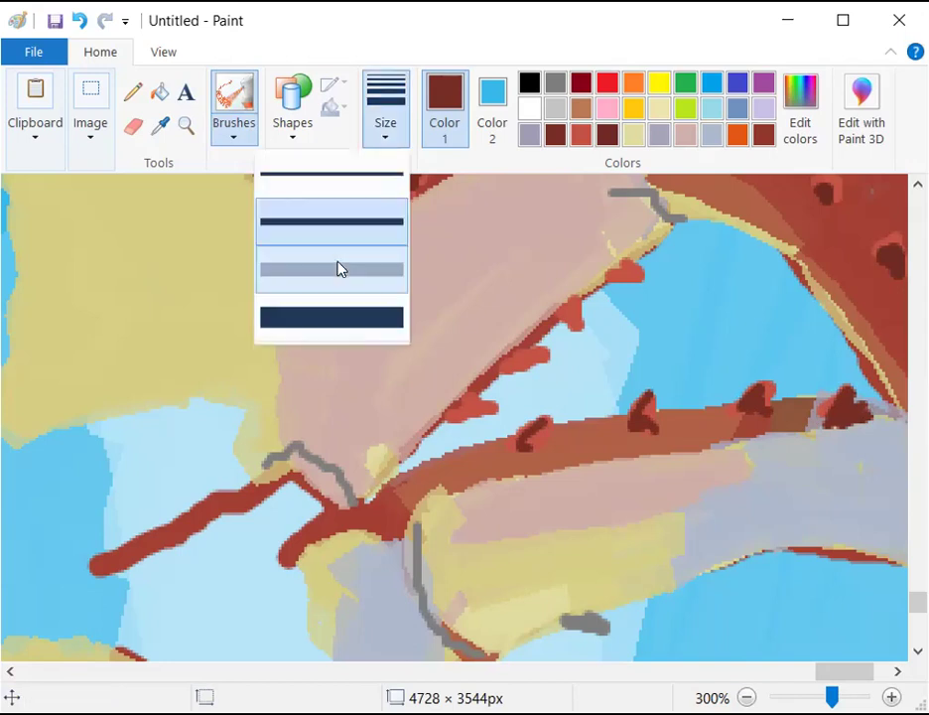
left_click(863, 446)
mouse_move(864, 447)
left_mouse_down()
mouse_move(885, 411)
mouse_move(849, 426)
mouse_move(899, 420)
mouse_move(823, 399)
mouse_move(776, 438)
mouse_move(912, 434)
left_mouse_up()
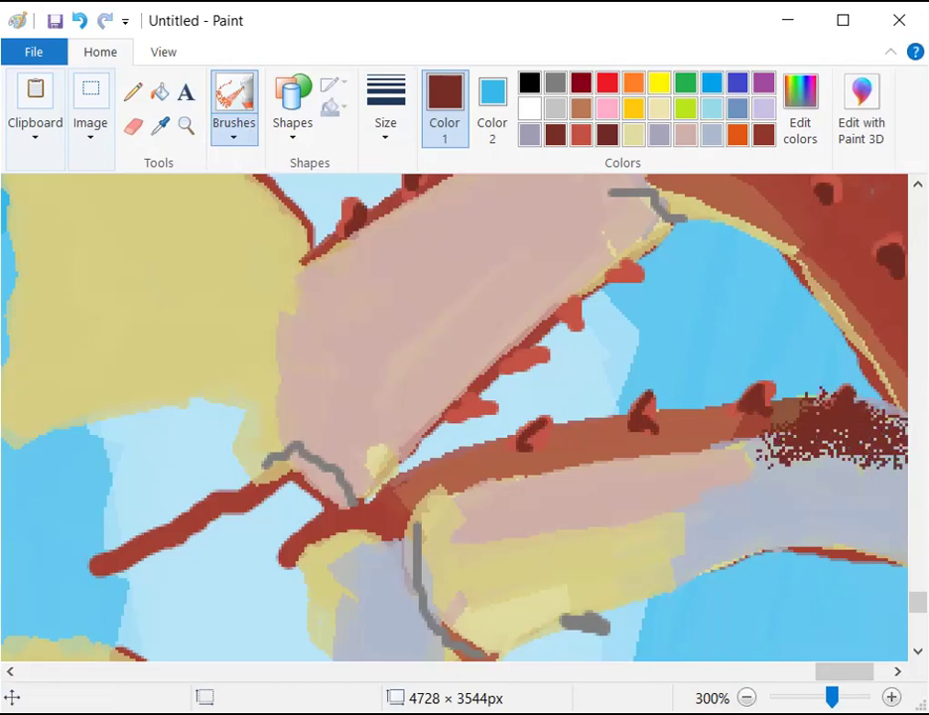
Extend the dark red airbrush shading down the lilac end of the limb along its grey joint line
key("ctrl+Page_Down")
key("ctrl+Page_Down")
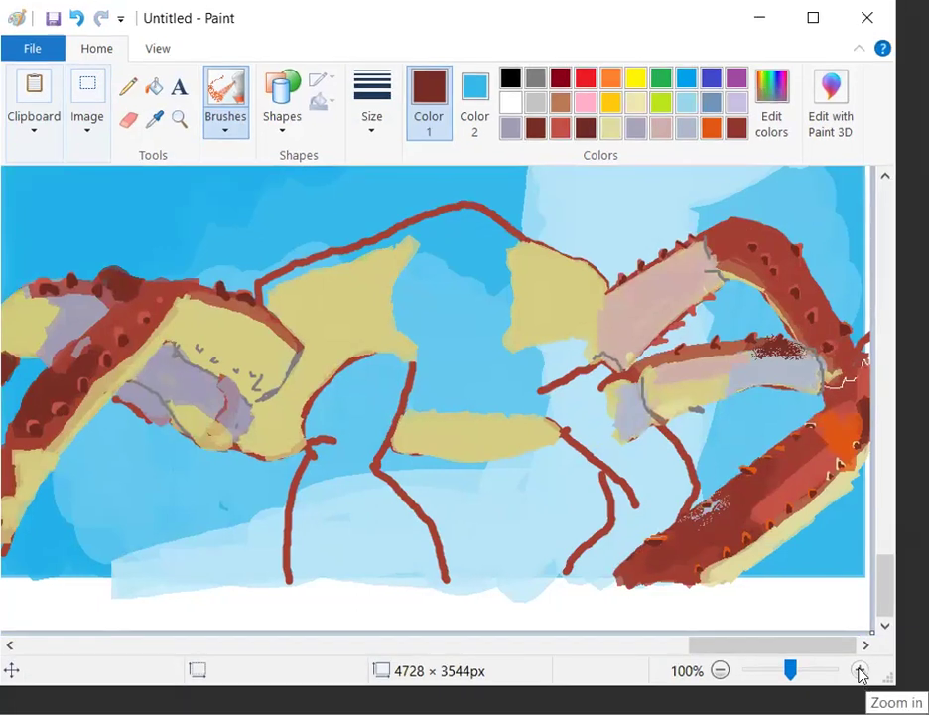
left_click(860, 673)
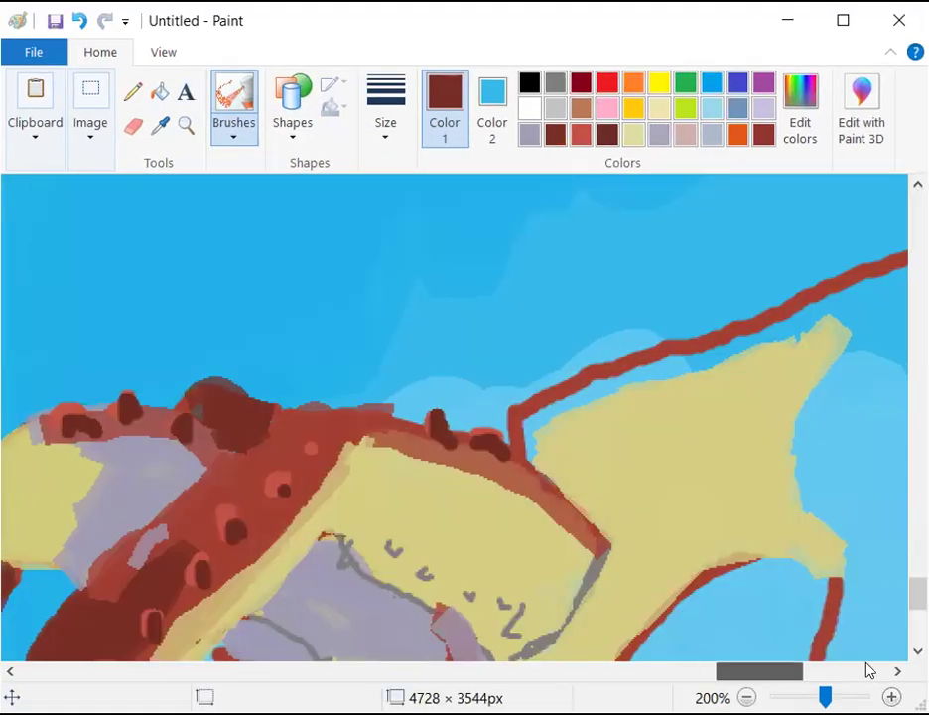
left_click(870, 671)
scroll(785, 451, "down", 2)
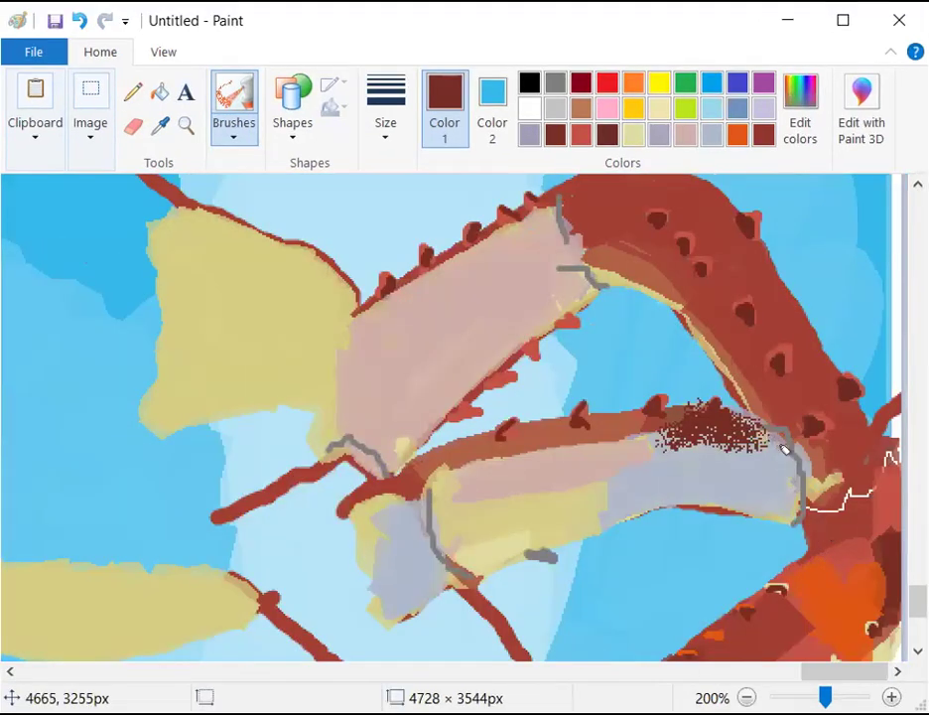
mouse_move(786, 450)
left_mouse_down()
mouse_move(789, 491)
mouse_move(787, 452)
mouse_move(791, 484)
mouse_move(713, 431)
left_mouse_up()
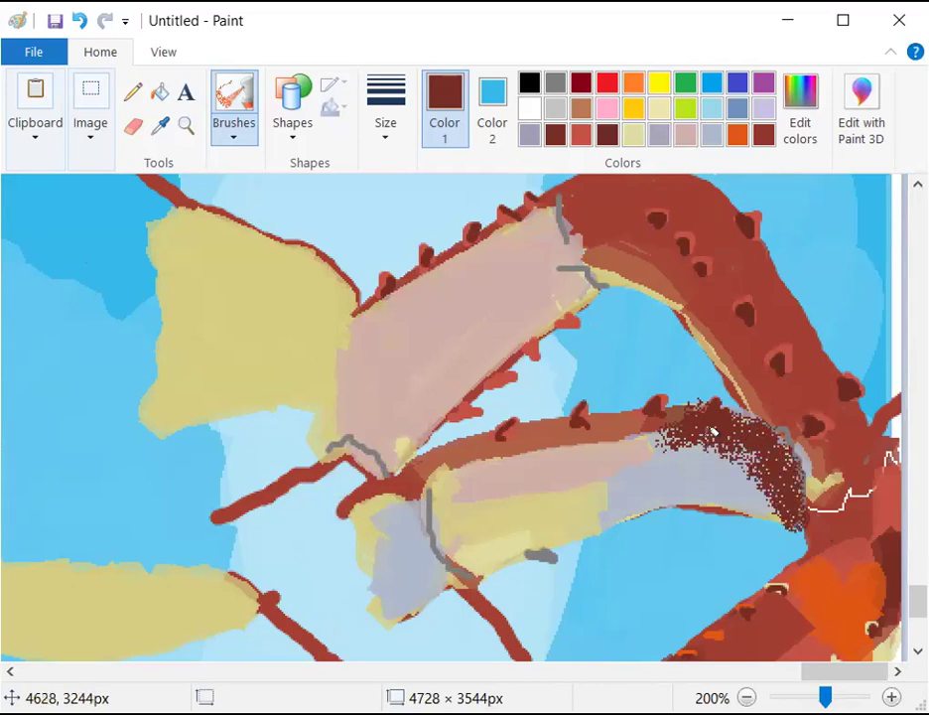
Airbrush grey-lilac along the lower edge of the dark red shading to break it up into speckles
left_click(662, 136)
mouse_move(676, 432)
left_mouse_down()
mouse_move(766, 477)
mouse_move(785, 510)
mouse_move(770, 480)
left_mouse_up()
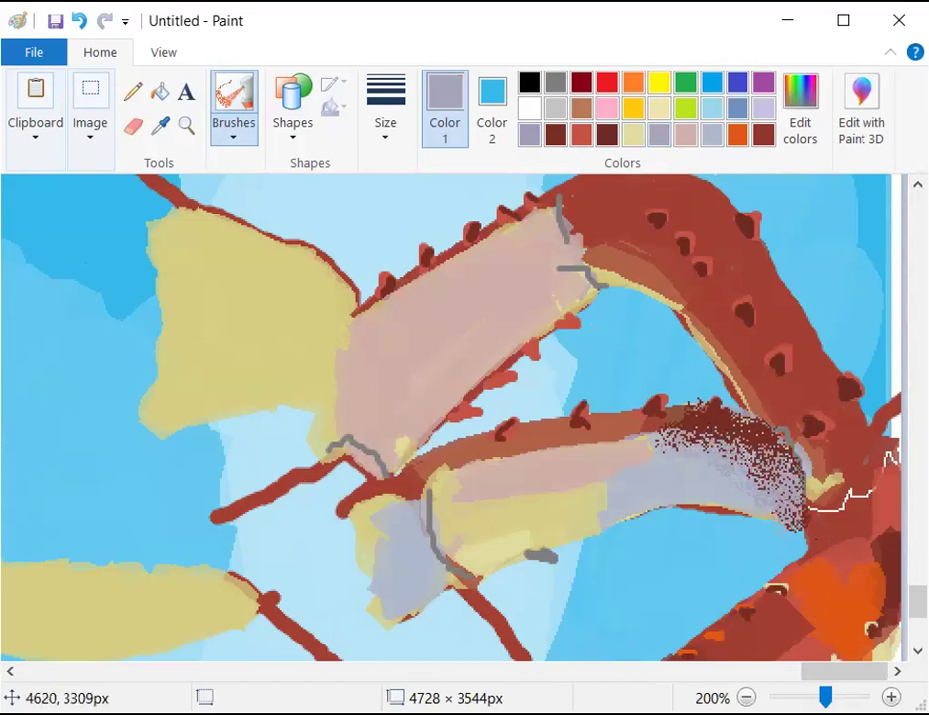
key("ctrl+Page_Down")
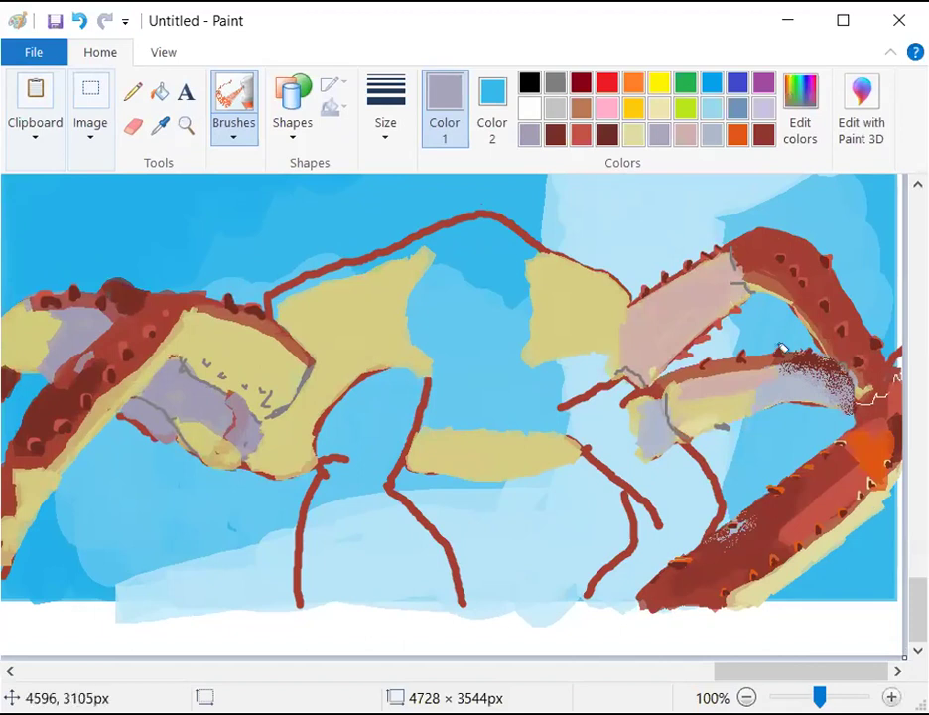
Stipple small dark red dots with the plain brush at its smallest size across the pink upper part of the yellow-and-lilac limb
left_click(892, 698)
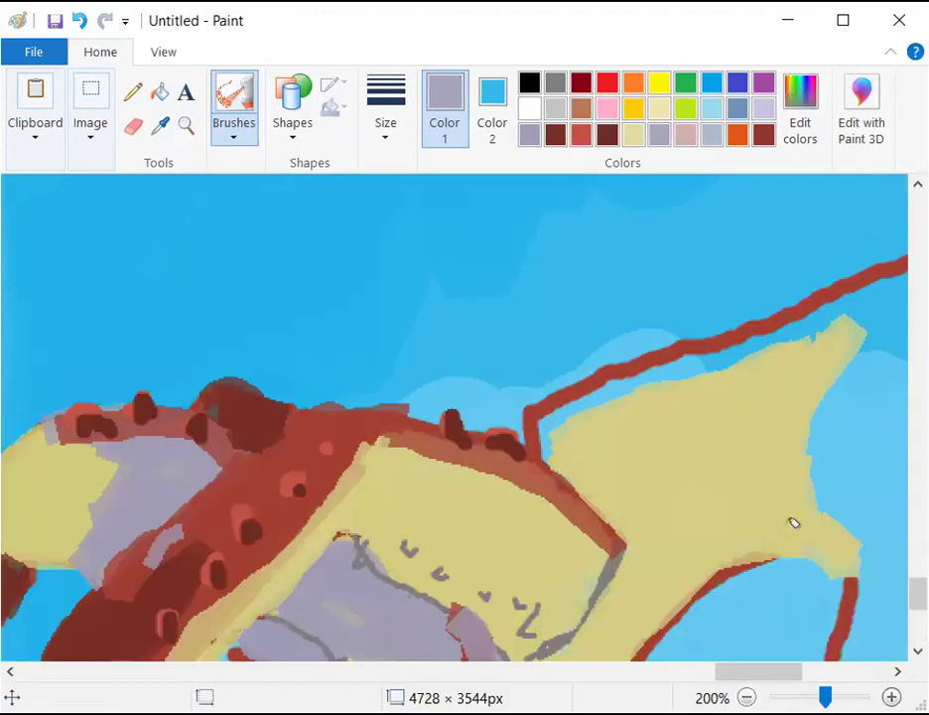
scroll(737, 614, "down", 5)
left_click(712, 673)
left_click_drag(710, 673, 886, 669)
scroll(635, 391, "up", 3)
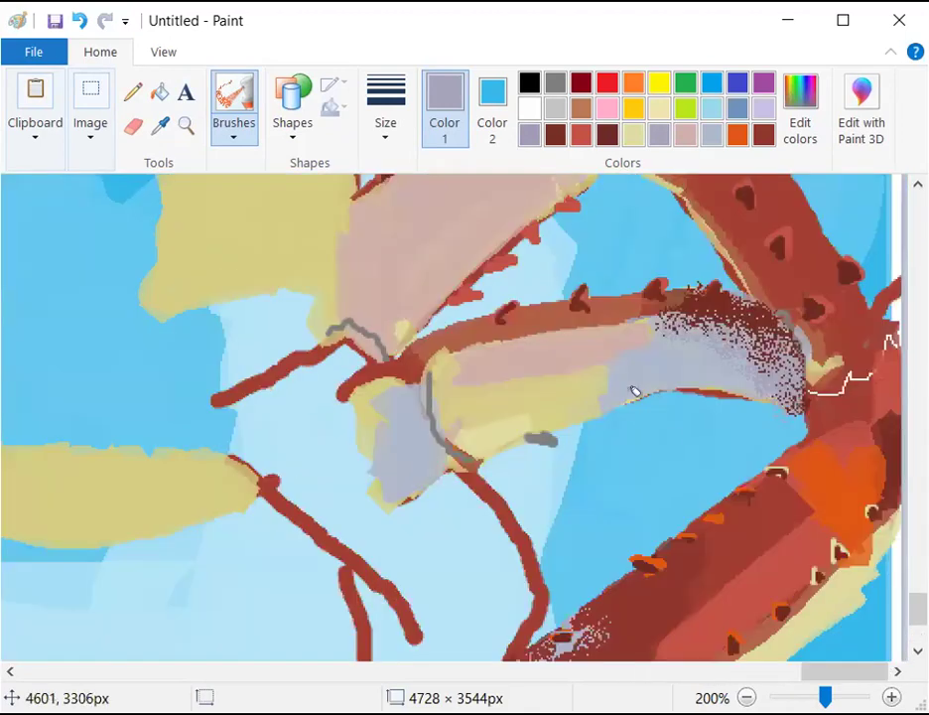
left_click(557, 138)
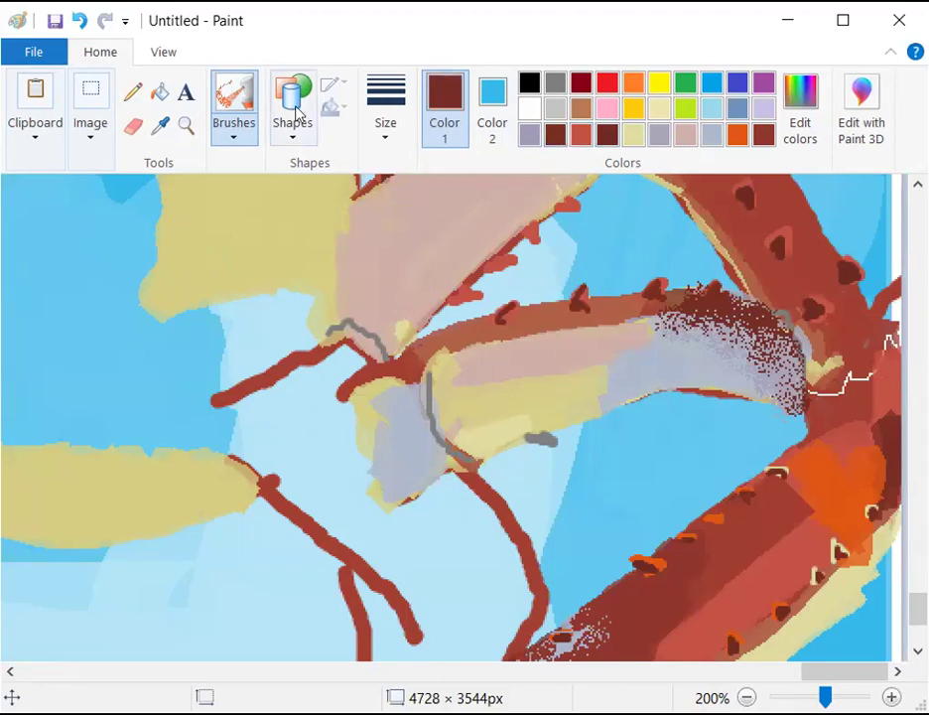
left_click(229, 137)
left_click(375, 143)
left_click(375, 143)
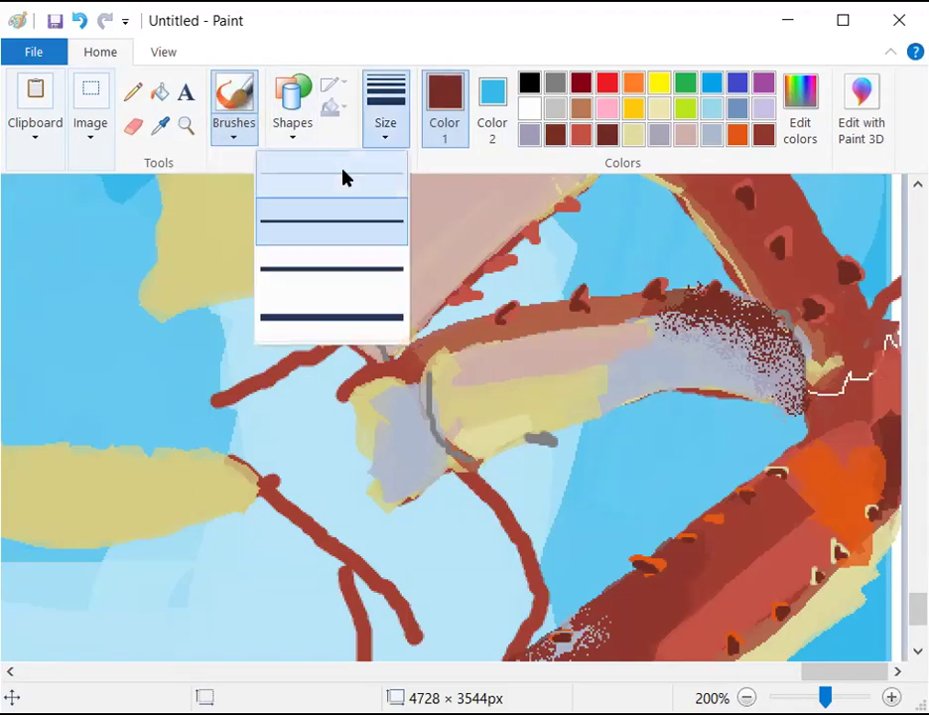
left_click(338, 167)
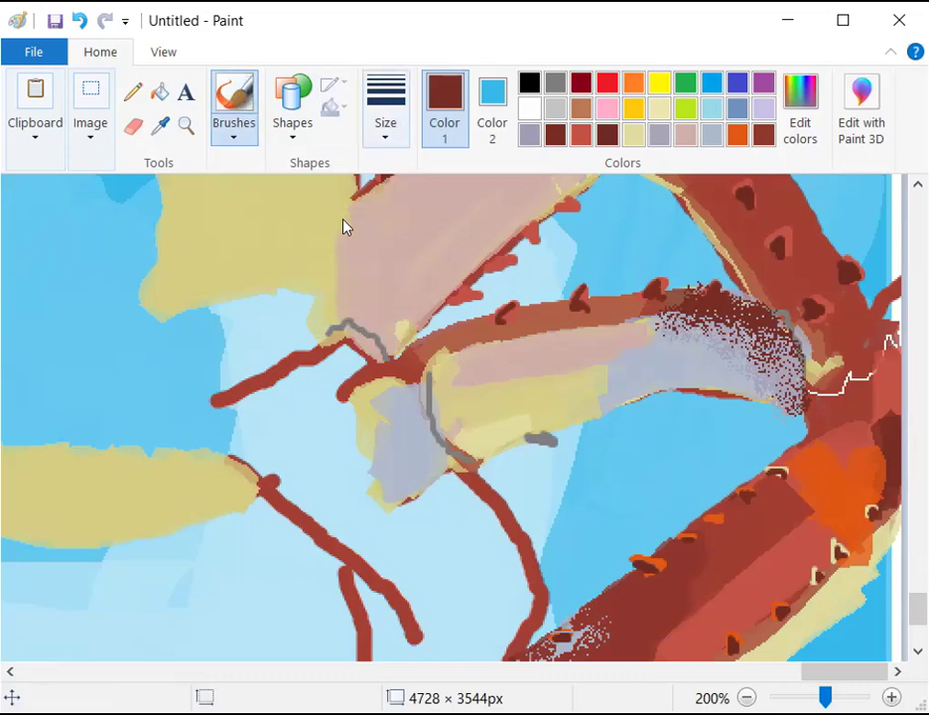
mouse_move(450, 374)
left_mouse_down()
mouse_move(487, 346)
mouse_move(504, 359)
mouse_move(507, 335)
mouse_move(531, 326)
mouse_move(539, 352)
mouse_move(563, 322)
mouse_move(576, 334)
mouse_move(442, 347)
mouse_move(442, 383)
mouse_move(474, 338)
mouse_move(475, 360)
mouse_move(529, 359)
left_mouse_up()
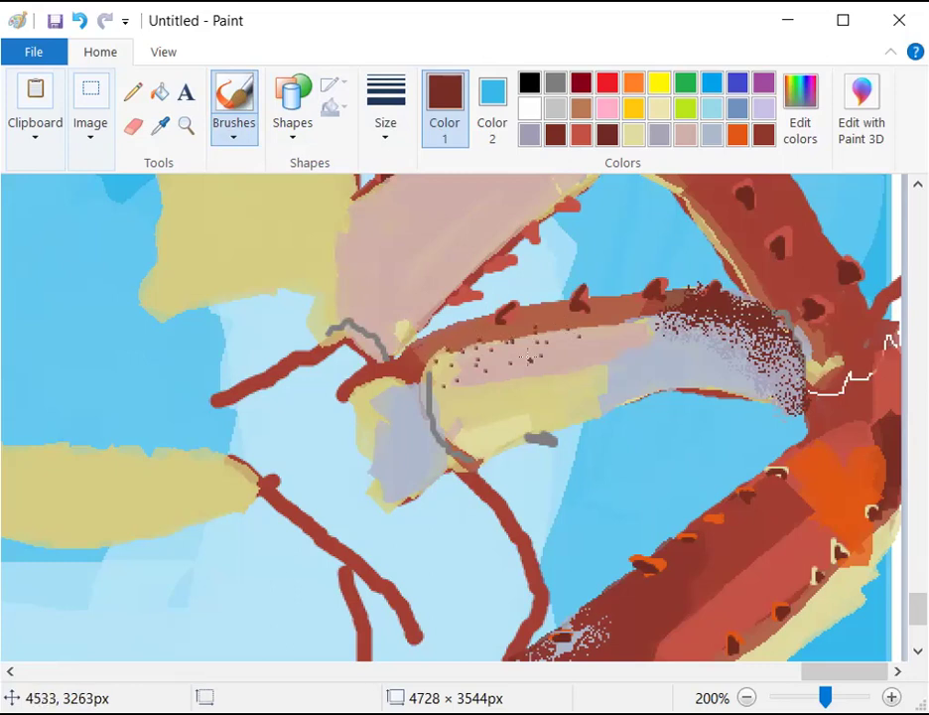
left_click_drag(579, 313, 595, 318)
key("ctrl+z")
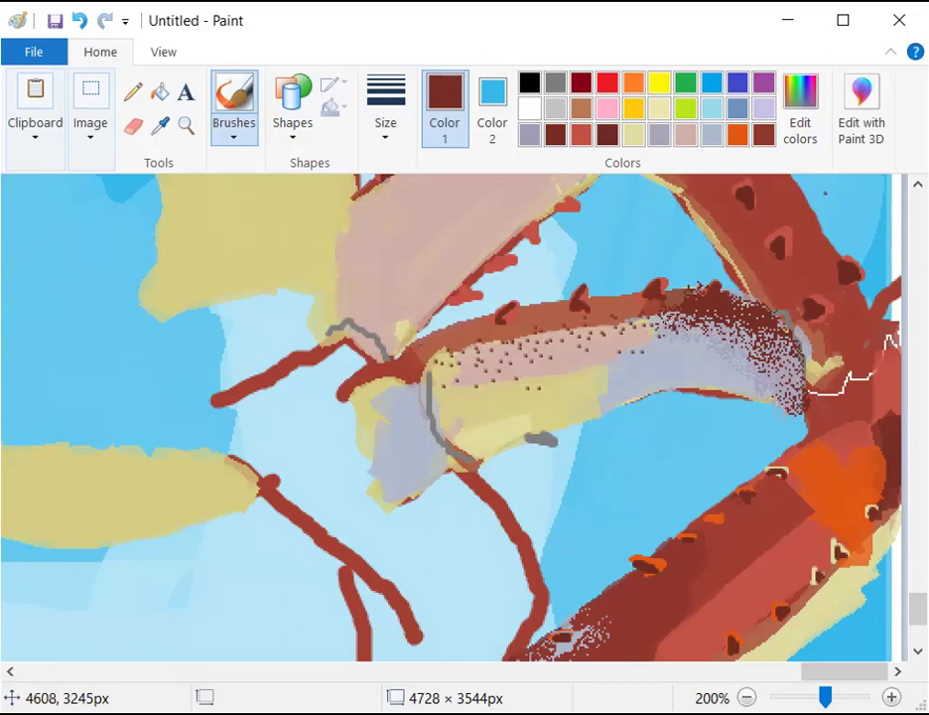
Try stippling dark red dots along the lower edge of the limb's pale yellow part, and undo them
mouse_move(586, 375)
left_mouse_down()
mouse_move(474, 445)
mouse_move(501, 433)
left_mouse_up()
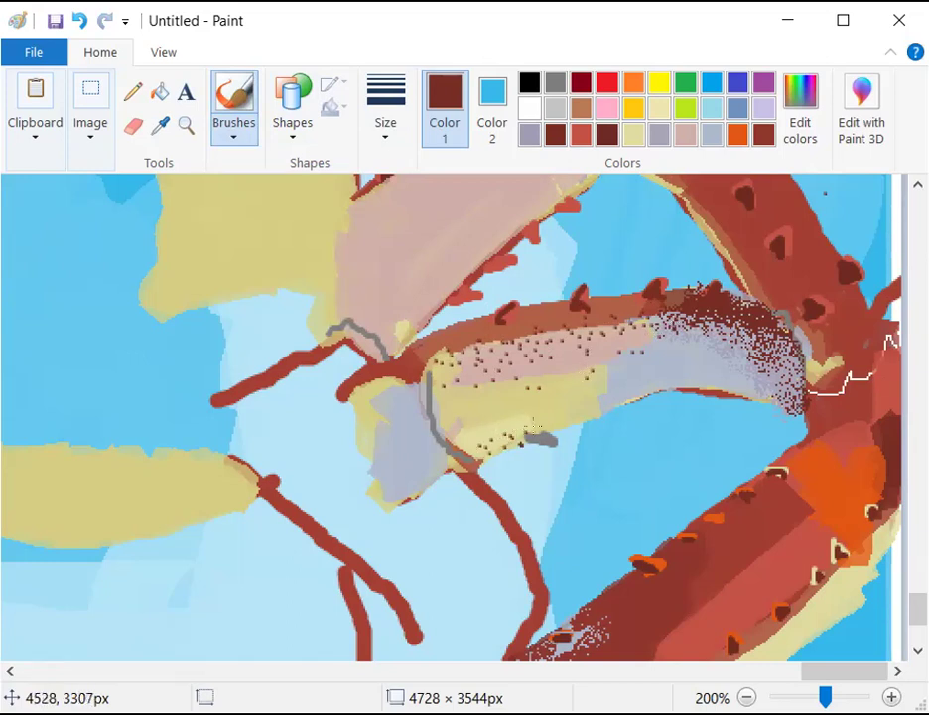
key("ctrl+z")
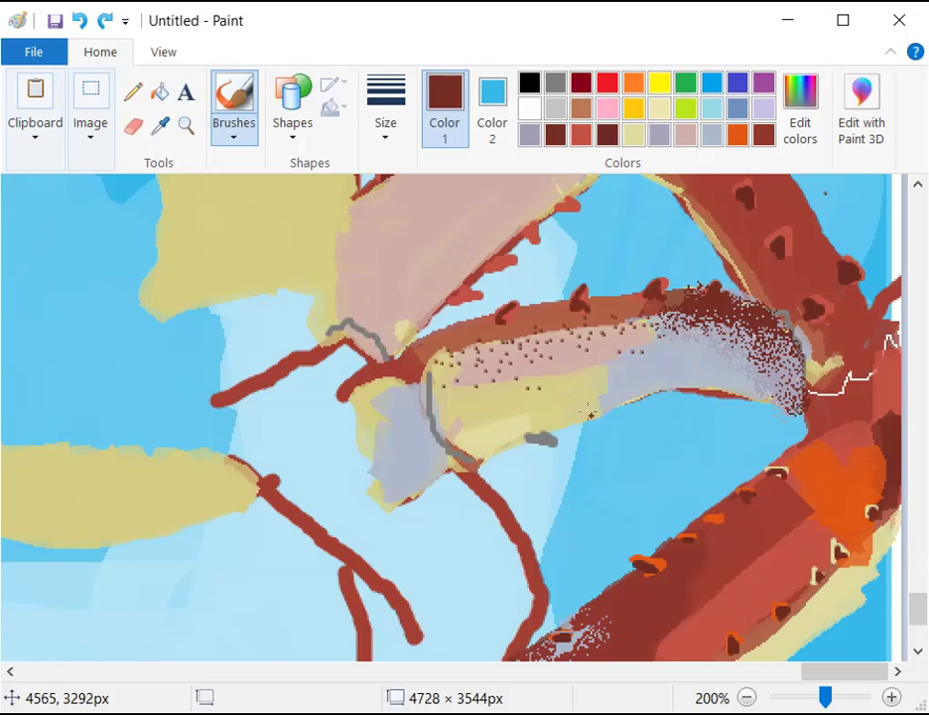
Stipple small dark red dots beneath the spines along the upper edge of the large pink limb segment
scroll(563, 391, "up", 2)
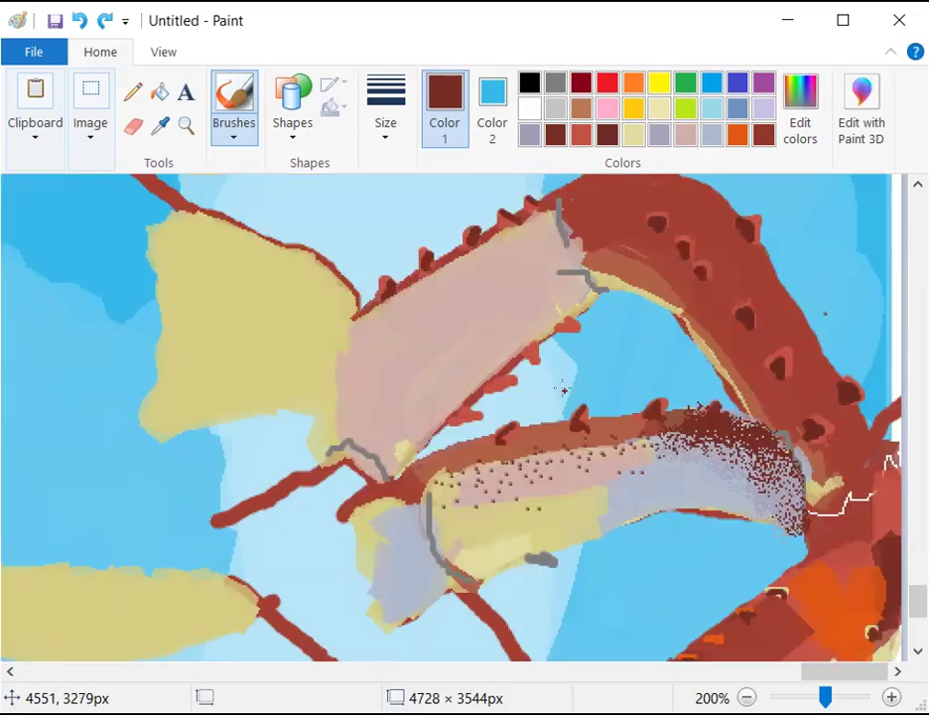
mouse_move(390, 285)
left_mouse_down()
mouse_move(452, 243)
mouse_move(362, 300)
mouse_move(354, 318)
mouse_move(420, 260)
mouse_move(472, 254)
mouse_move(558, 200)
left_mouse_up()
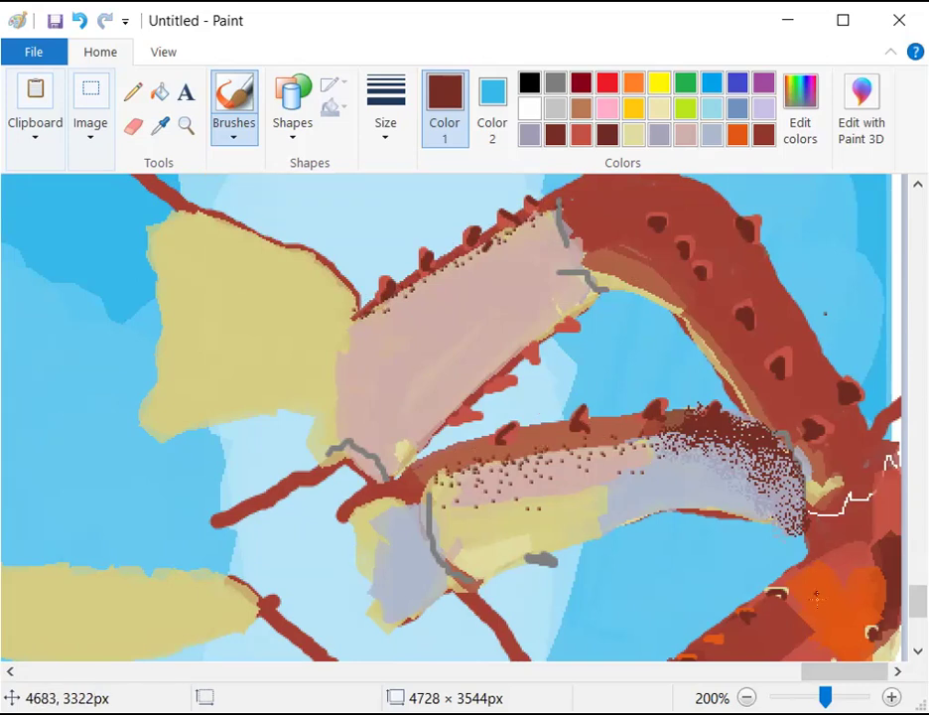
key("ctrl+Page_Down")
key("ctrl+Page_Down")
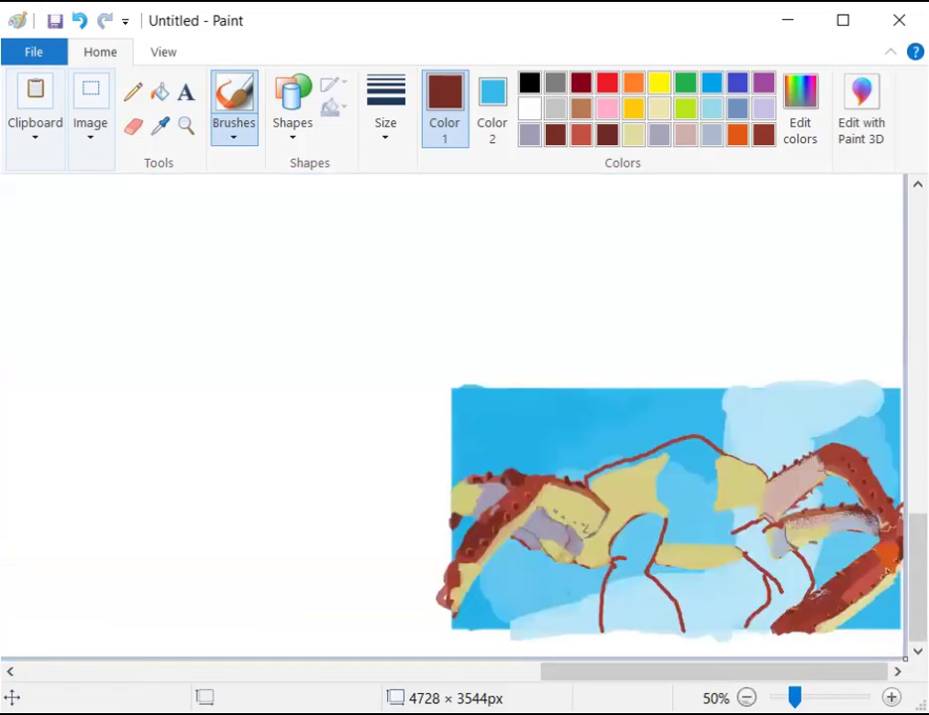
left_click(891, 699)
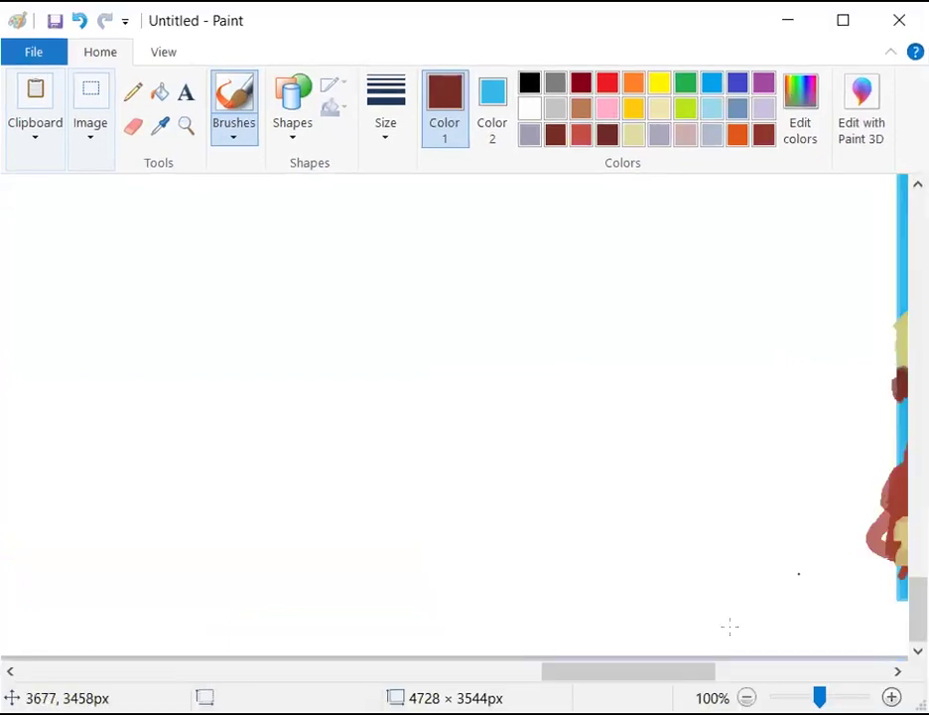
left_click_drag(686, 672, 872, 669)
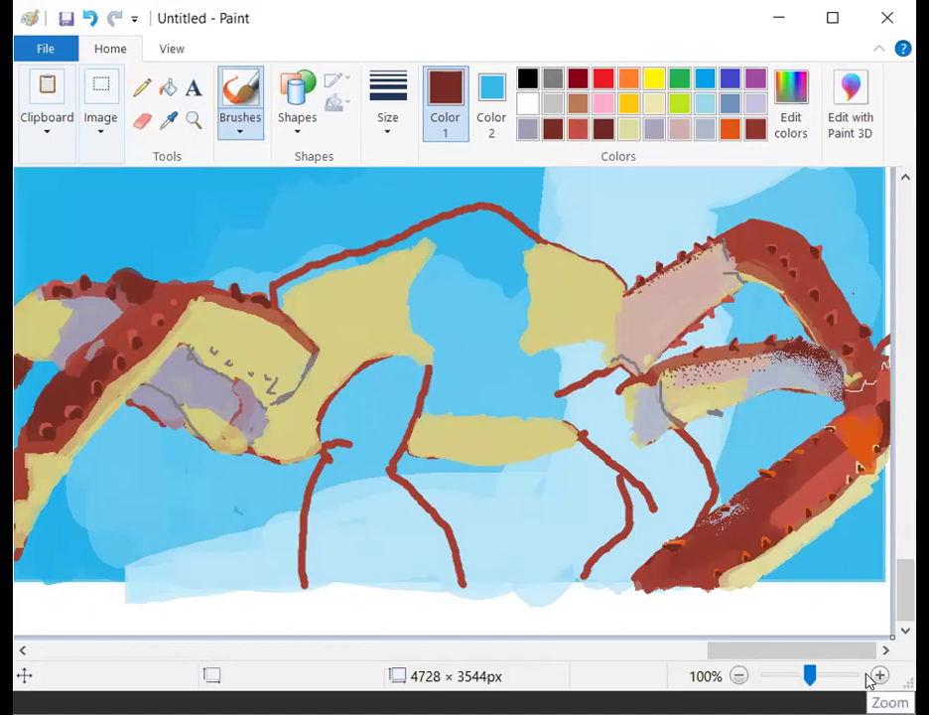
Stipple small dark red dots along the red band on the upper edge of the large pale yellow limb segment
left_click(892, 699)
left_click_drag(780, 676, 760, 675)
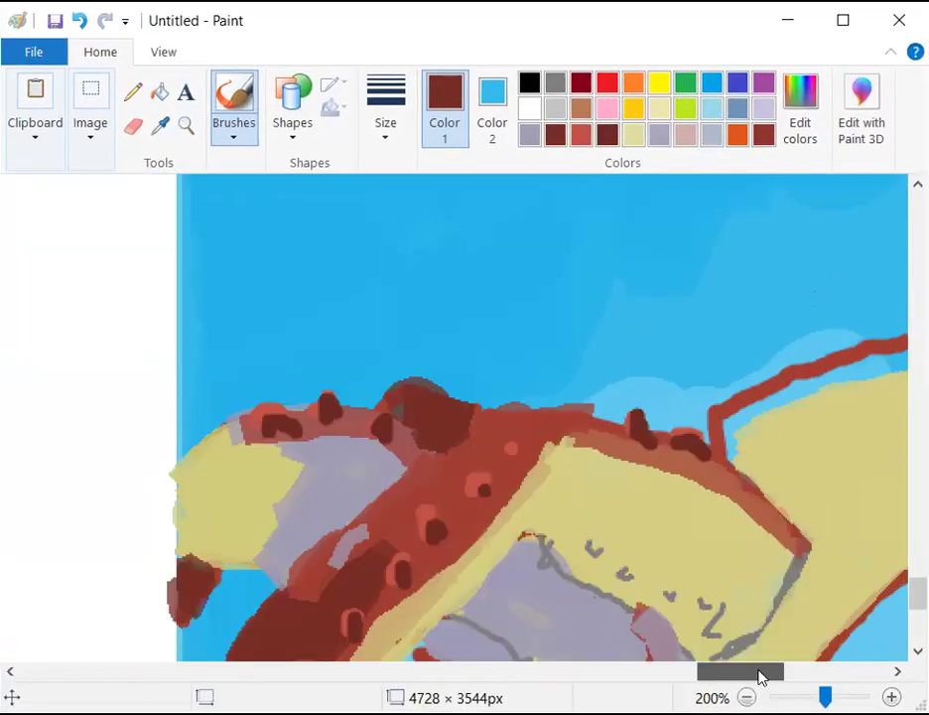
mouse_move(564, 444)
left_mouse_down()
mouse_move(592, 457)
mouse_move(619, 442)
mouse_move(610, 459)
mouse_move(618, 452)
mouse_move(628, 466)
mouse_move(635, 457)
mouse_move(638, 469)
mouse_move(657, 464)
mouse_move(659, 477)
mouse_move(695, 481)
left_mouse_up()
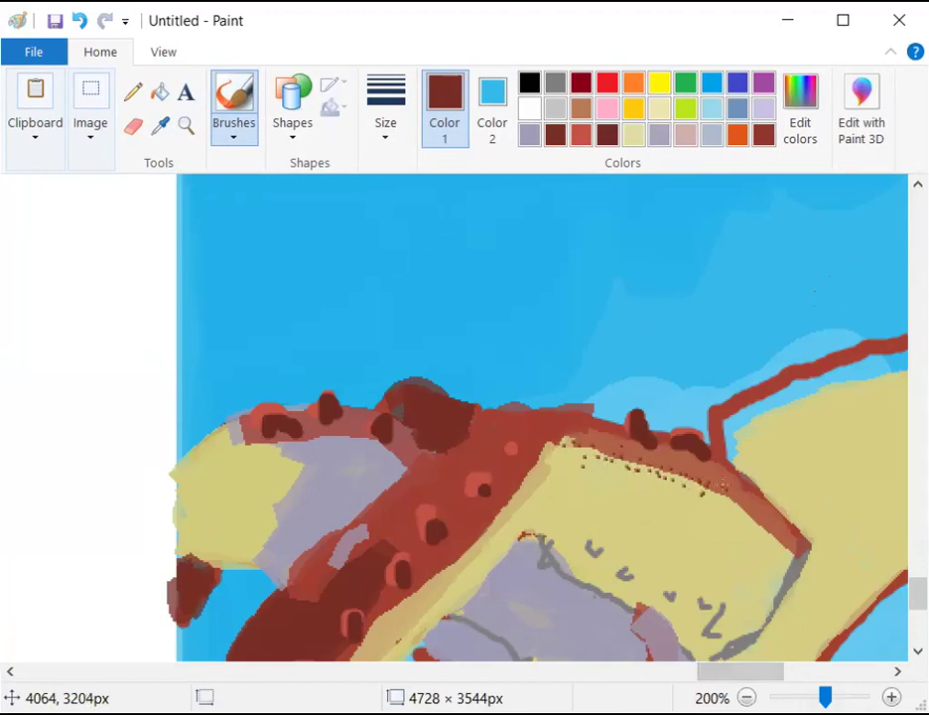
left_click_drag(610, 433, 614, 443)
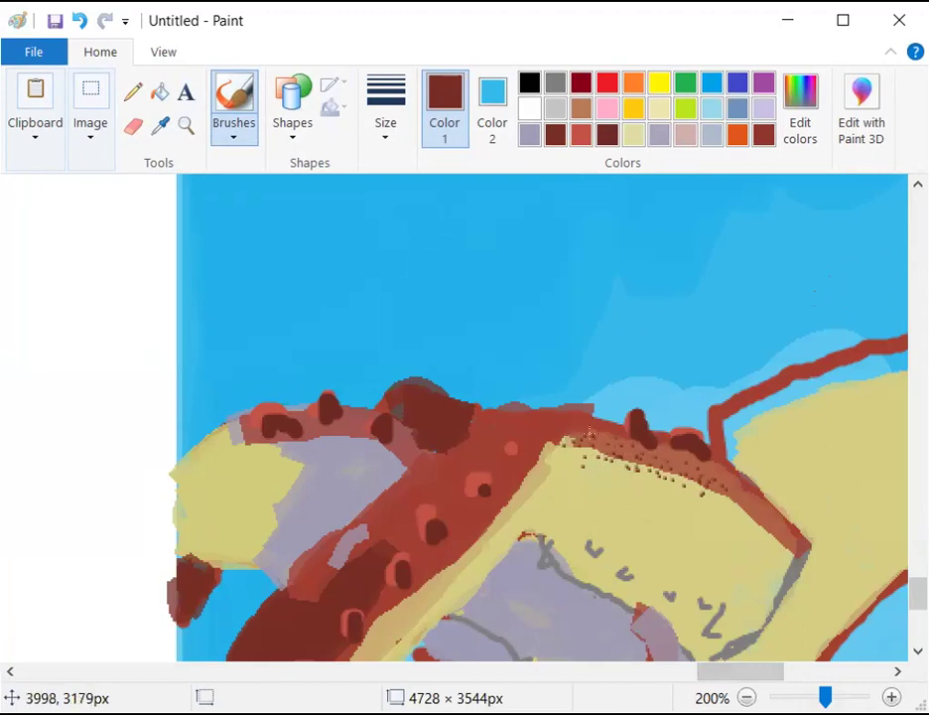
left_click_drag(715, 484, 743, 496)
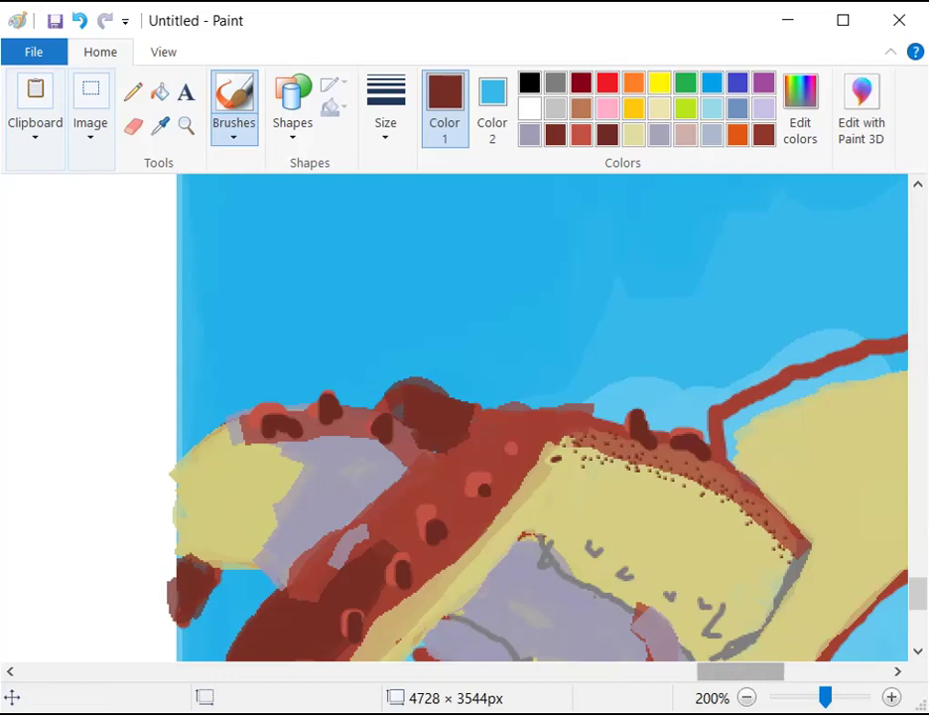
Stipple small dark red dots beneath the spiny red edge of the leftmost limb's lilac and yellow segment
left_click_drag(718, 676, 692, 680)
scroll(735, 509, "down", 2)
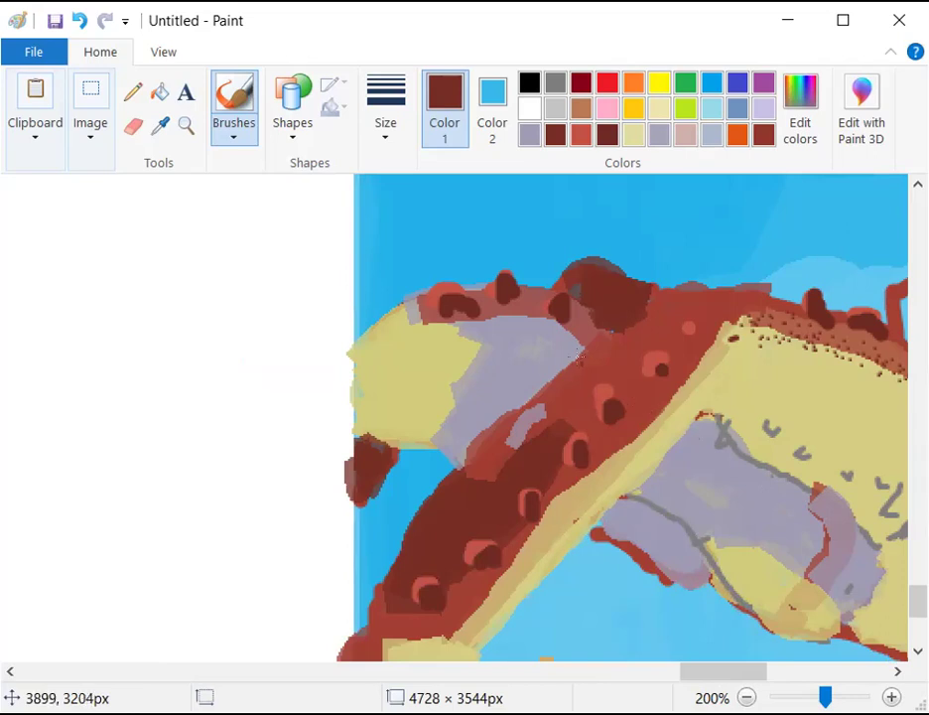
mouse_move(491, 314)
left_mouse_down()
mouse_move(464, 328)
mouse_move(418, 319)
mouse_move(492, 316)
left_mouse_up()
key("ctrl+z")
key("ctrl+y")
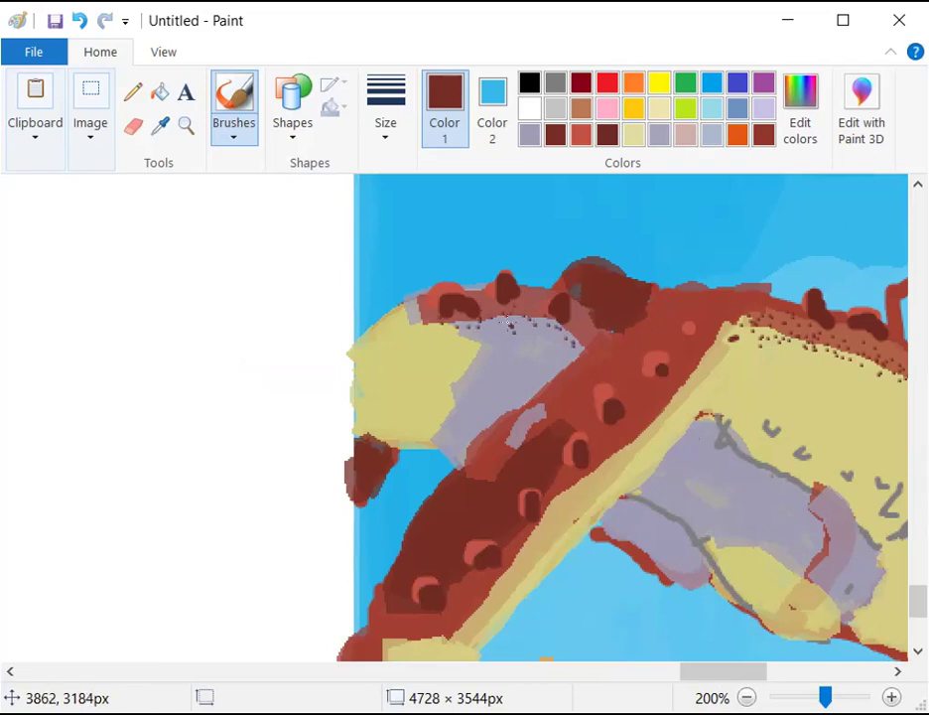
mouse_move(569, 342)
left_mouse_down()
mouse_move(515, 319)
mouse_move(480, 331)
mouse_move(422, 325)
left_mouse_up()
Airbrush the leftmost limb's sampled yellow across its boundary with the lilac patch to speckle the transition
left_click(633, 136)
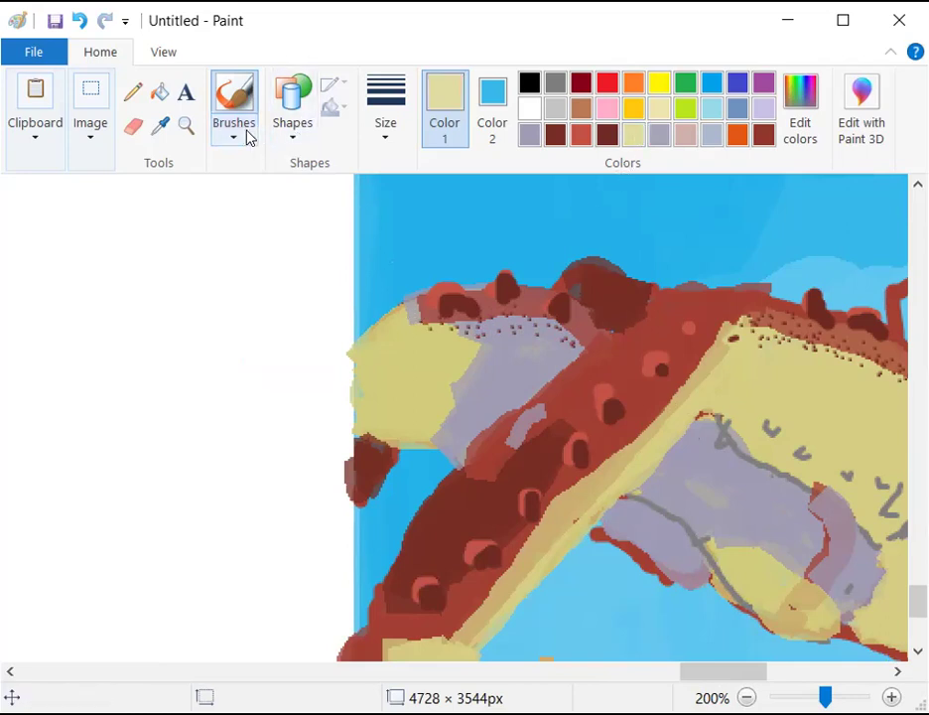
left_click_drag(436, 349, 513, 359)
key("ctrl+z")
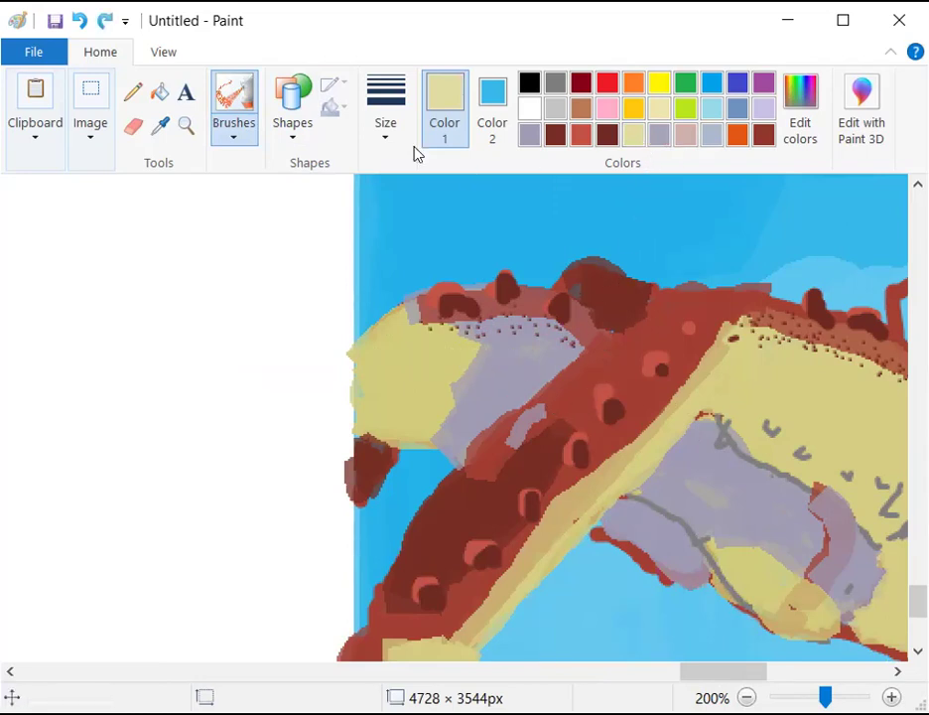
left_click(158, 127)
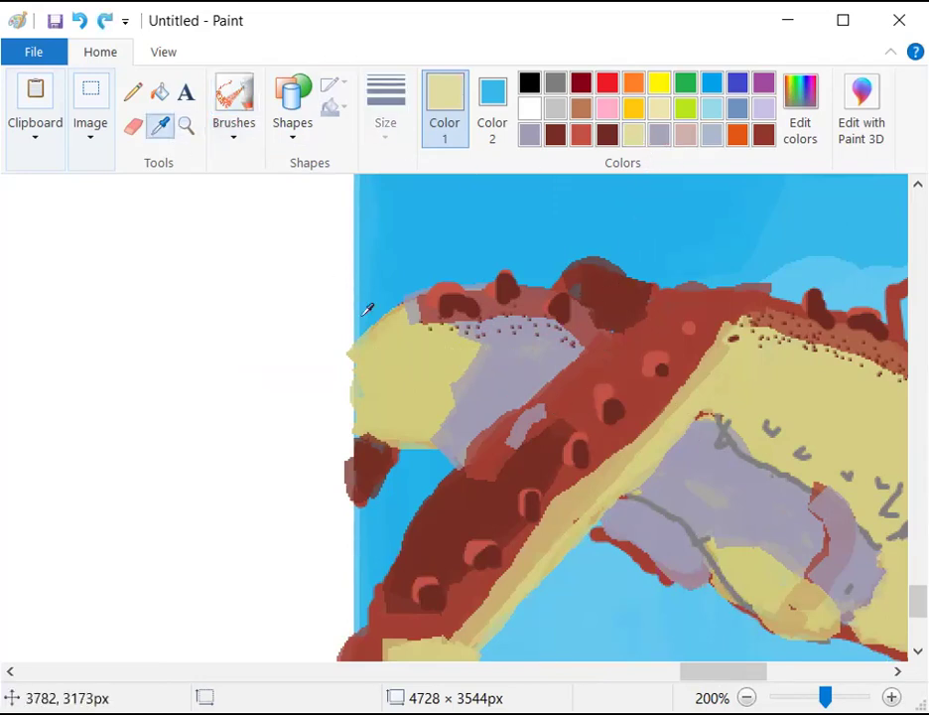
left_click(419, 370)
mouse_move(457, 342)
left_mouse_down()
mouse_move(543, 340)
mouse_move(469, 328)
mouse_move(483, 336)
mouse_move(483, 322)
mouse_move(496, 334)
mouse_move(449, 424)
left_mouse_up()
key("ctrl+z")
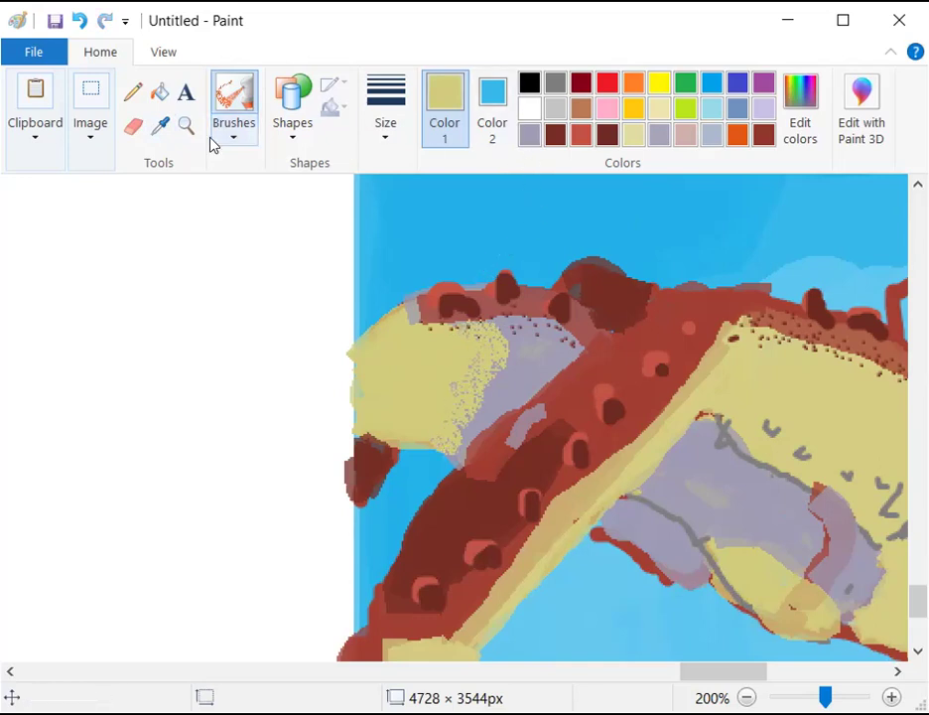
Airbrush the sampled lilac back over the speckled boundary between the leftmost limb's yellow and lilac areas
left_click(160, 125)
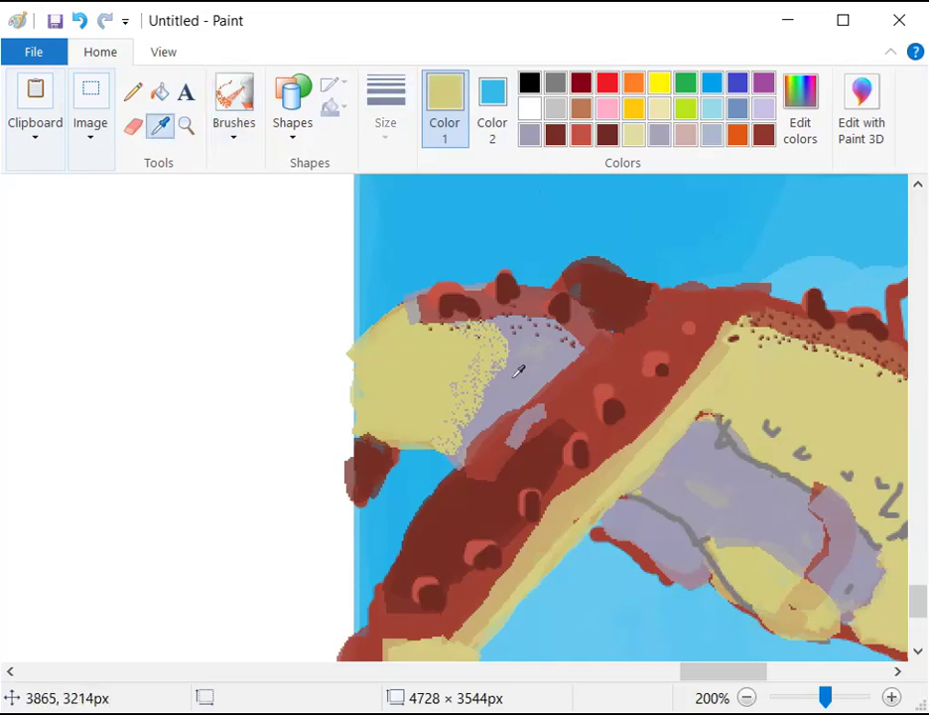
left_click(516, 346)
mouse_move(501, 316)
left_mouse_down()
mouse_move(515, 353)
mouse_move(458, 443)
mouse_move(510, 370)
mouse_move(451, 416)
mouse_move(455, 439)
mouse_move(461, 412)
mouse_move(509, 354)
mouse_move(496, 326)
left_mouse_up()
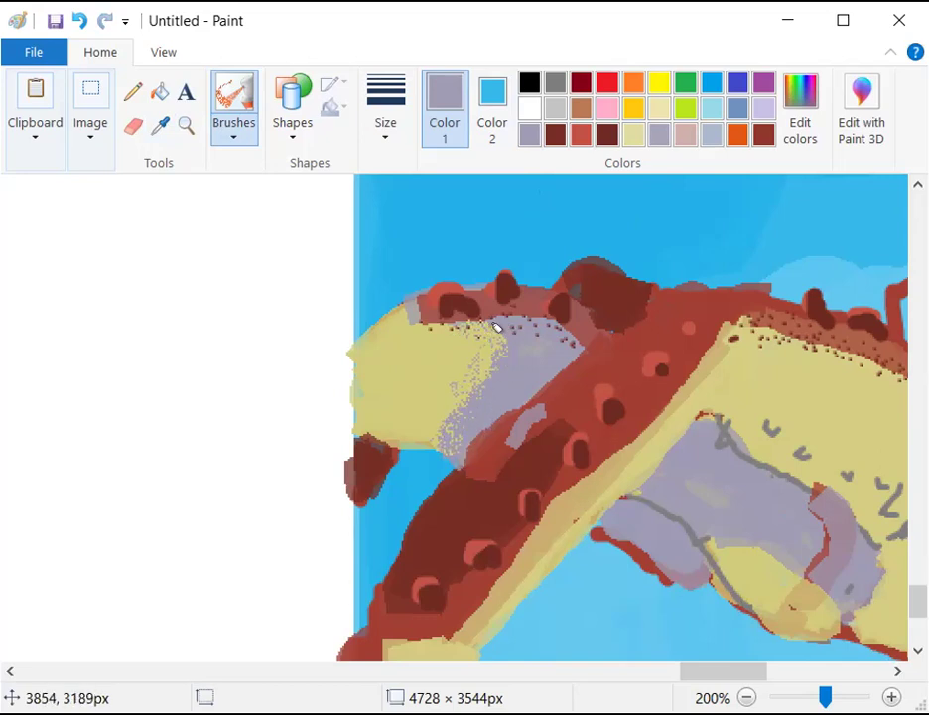
Airbrush lilac and the sampled yellow along the upper edge of the yellow patch beneath the lilac segment to blend them
scroll(755, 462, "down", 3)
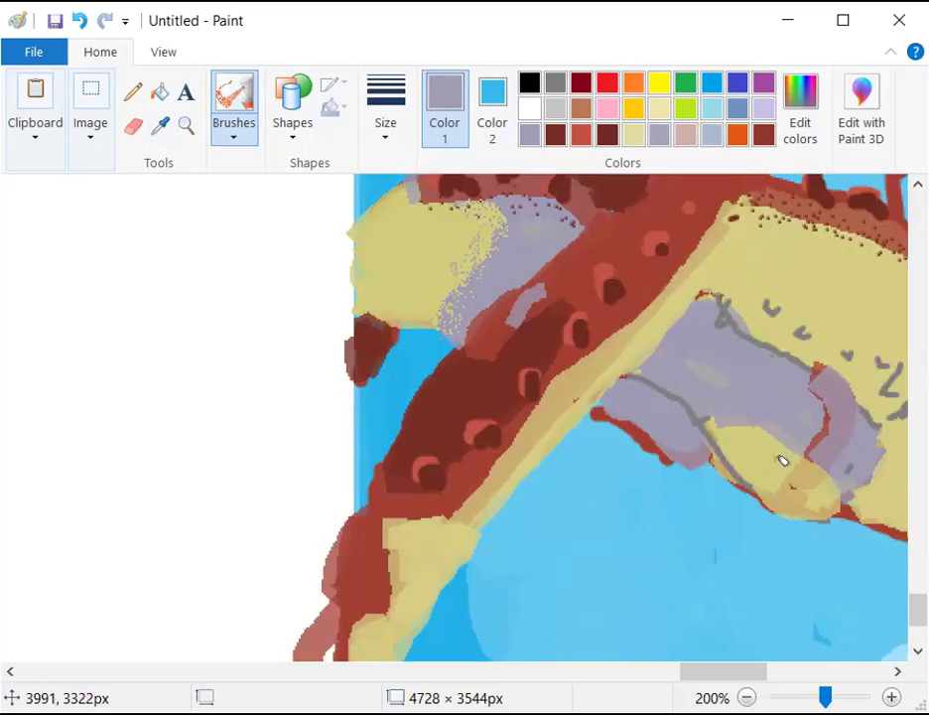
mouse_move(728, 424)
left_mouse_down()
mouse_move(795, 438)
mouse_move(821, 487)
mouse_move(827, 459)
mouse_move(725, 420)
mouse_move(784, 439)
mouse_move(814, 461)
mouse_move(834, 499)
left_mouse_up()
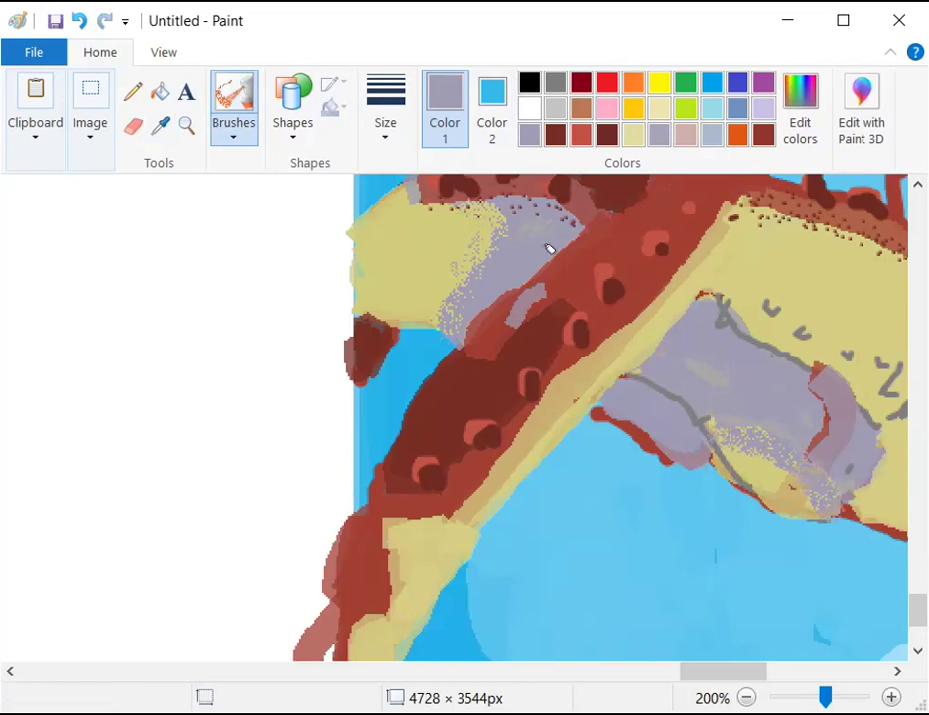
left_click(160, 125)
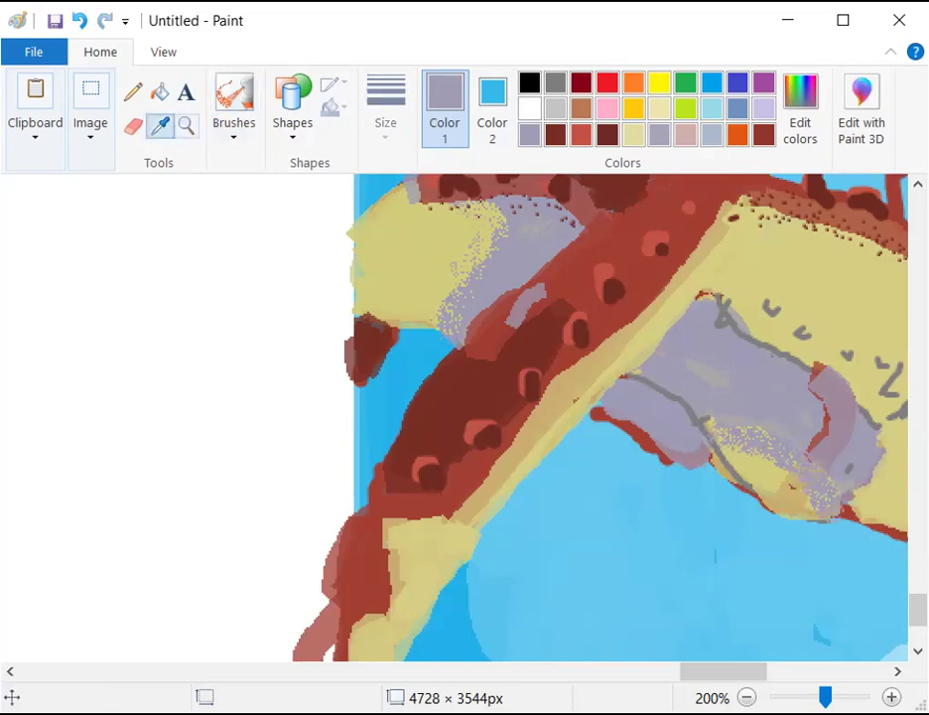
left_click(765, 460)
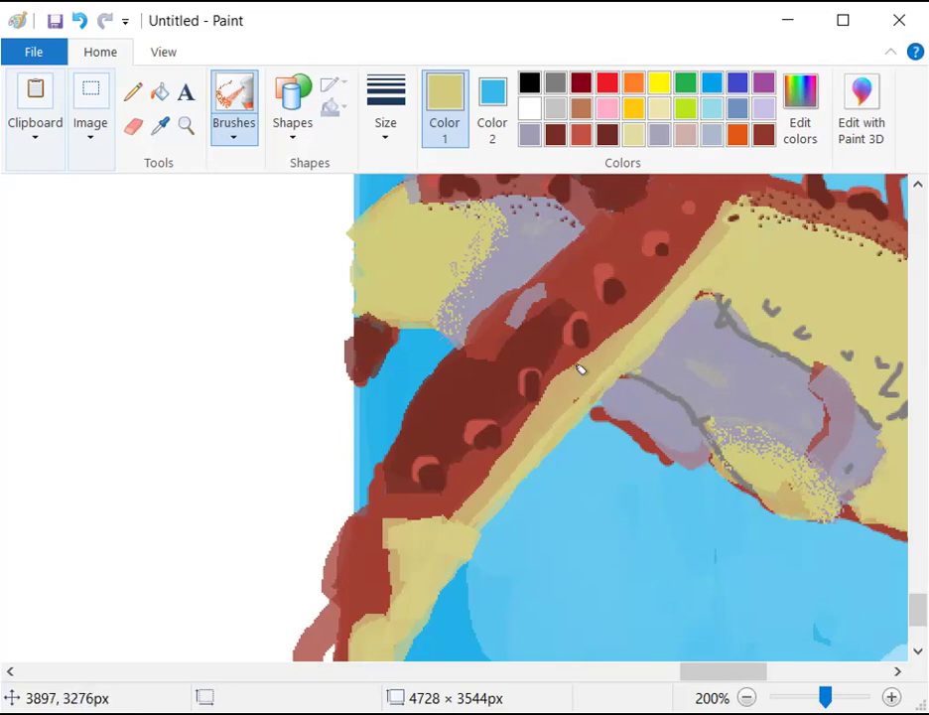
Airbrush the limb's sampled red along the boundary between the diagonal red limb and its pale yellow underside
left_click(582, 138)
mouse_move(459, 495)
left_mouse_down()
mouse_move(457, 504)
mouse_move(524, 435)
left_mouse_up()
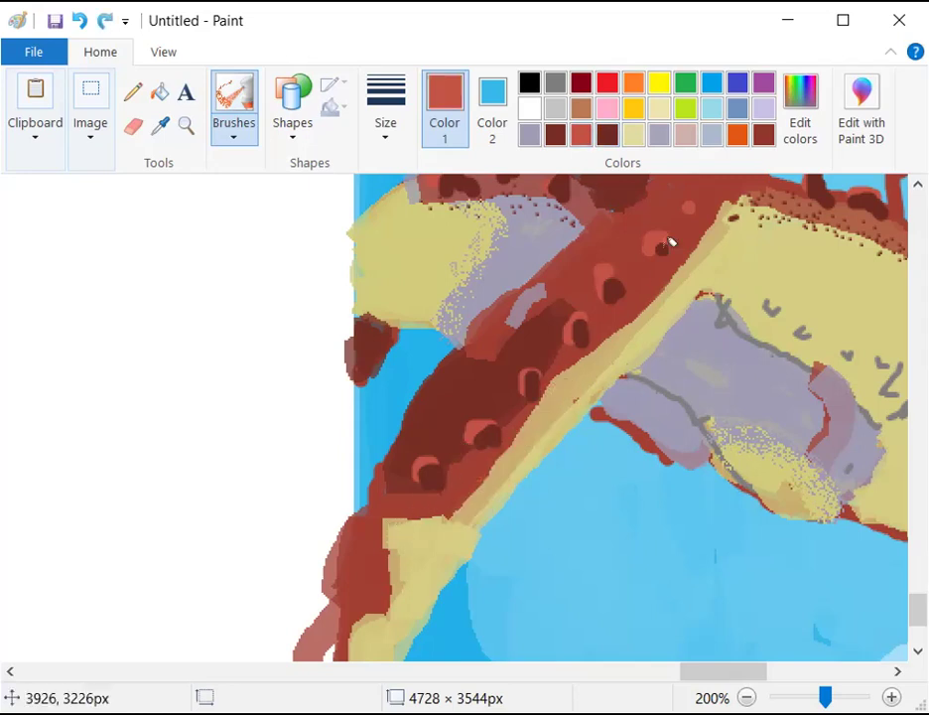
left_click(160, 126)
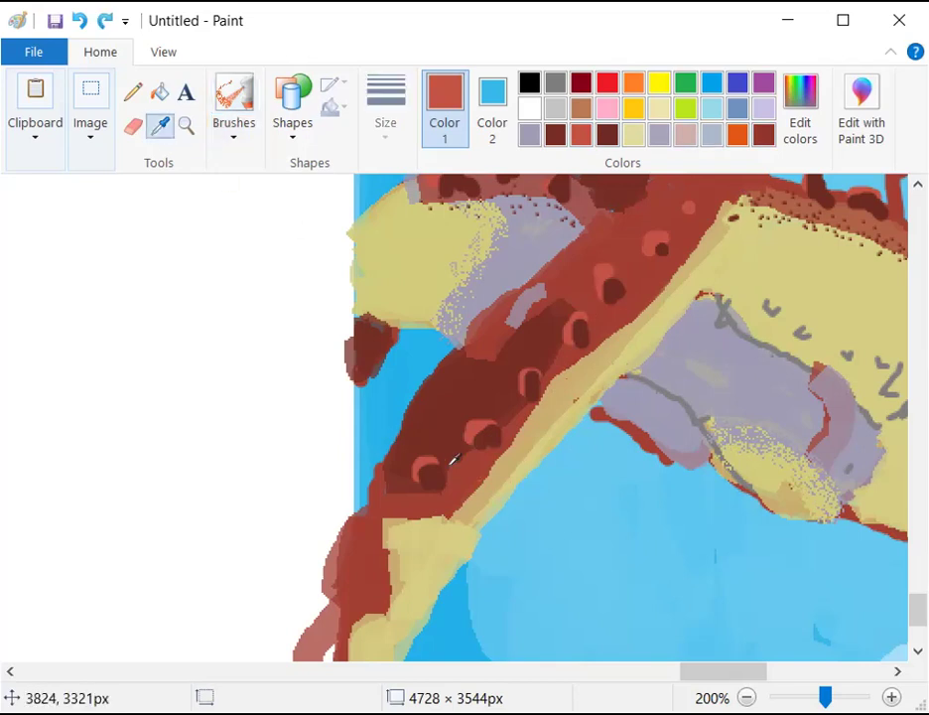
left_click(466, 487)
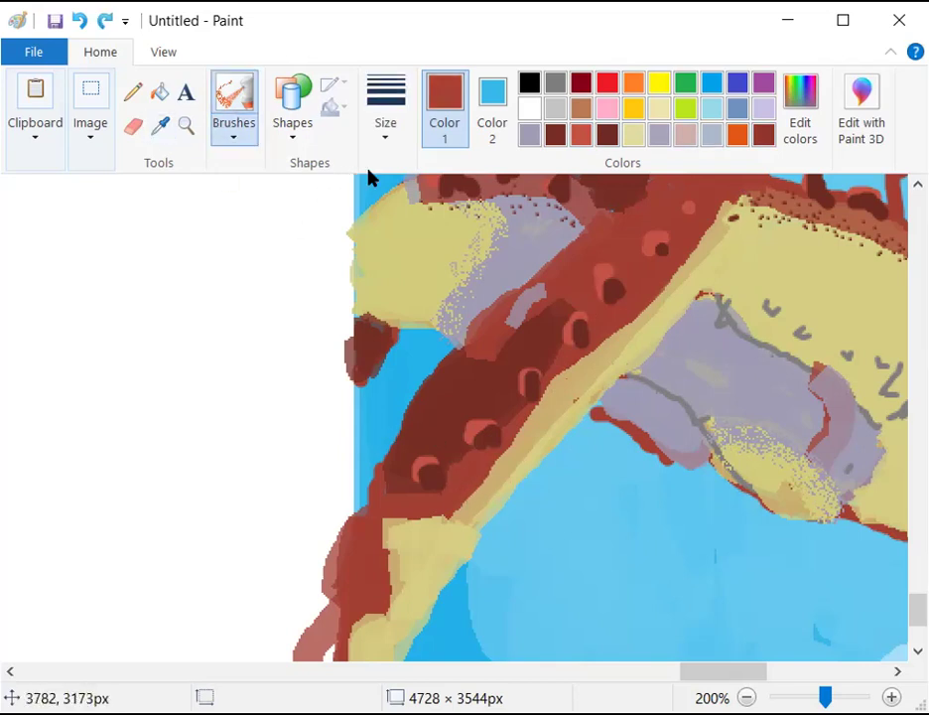
left_click(379, 124)
left_click(510, 328)
left_click_drag(700, 232, 517, 414)
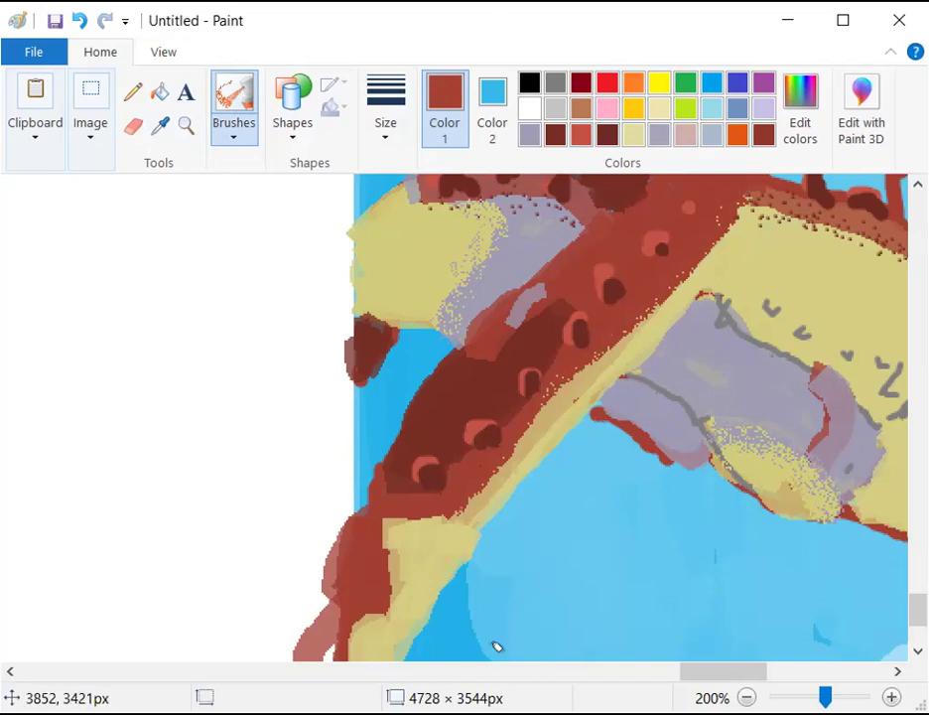
key("ctrl+Page_Down")
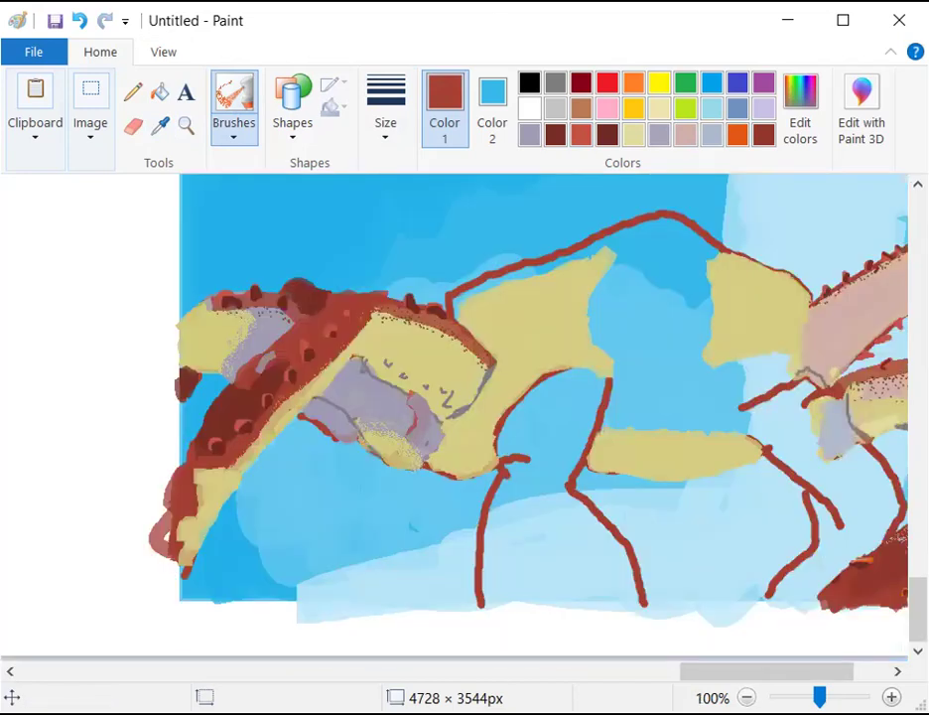
left_click_drag(726, 670, 751, 672)
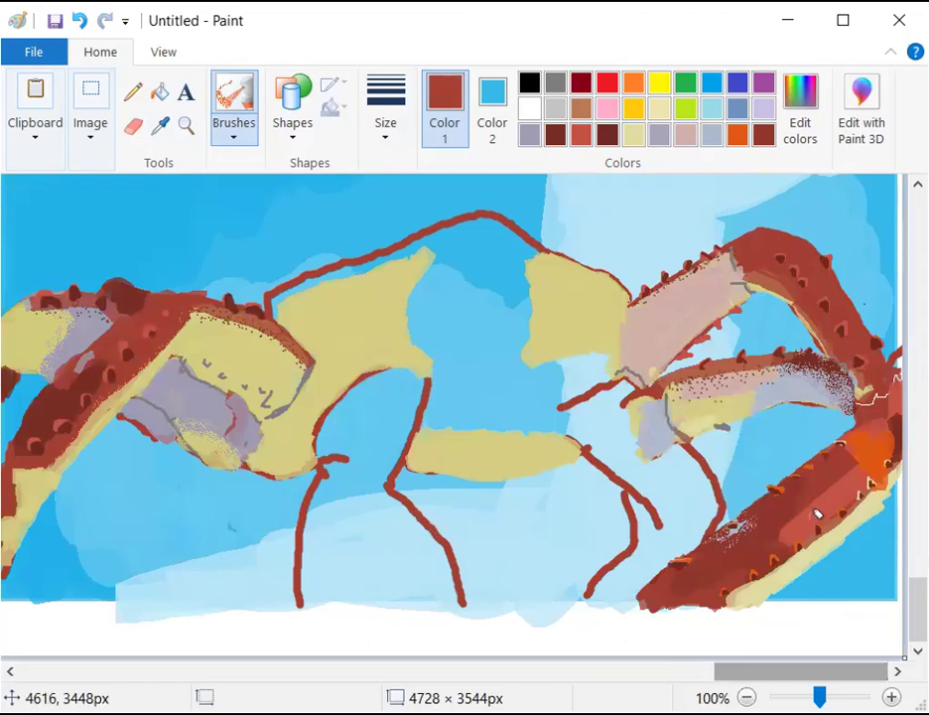
scroll(866, 482, "up", 2)
left_click_drag(762, 673, 719, 672)
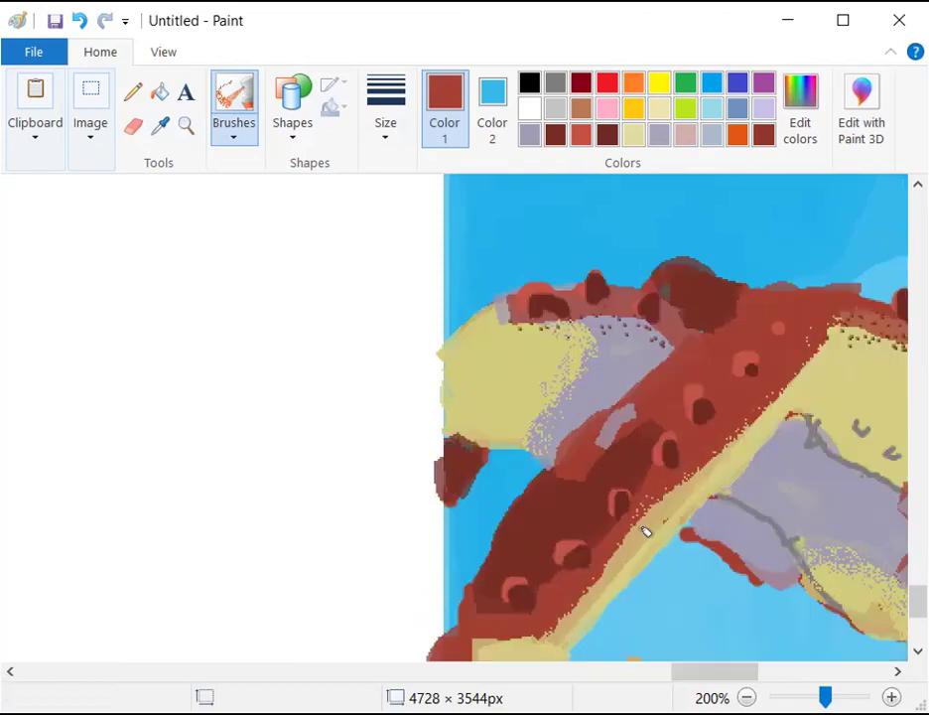
mouse_move(666, 416)
left_mouse_down()
mouse_move(628, 457)
mouse_move(670, 419)
left_mouse_up()
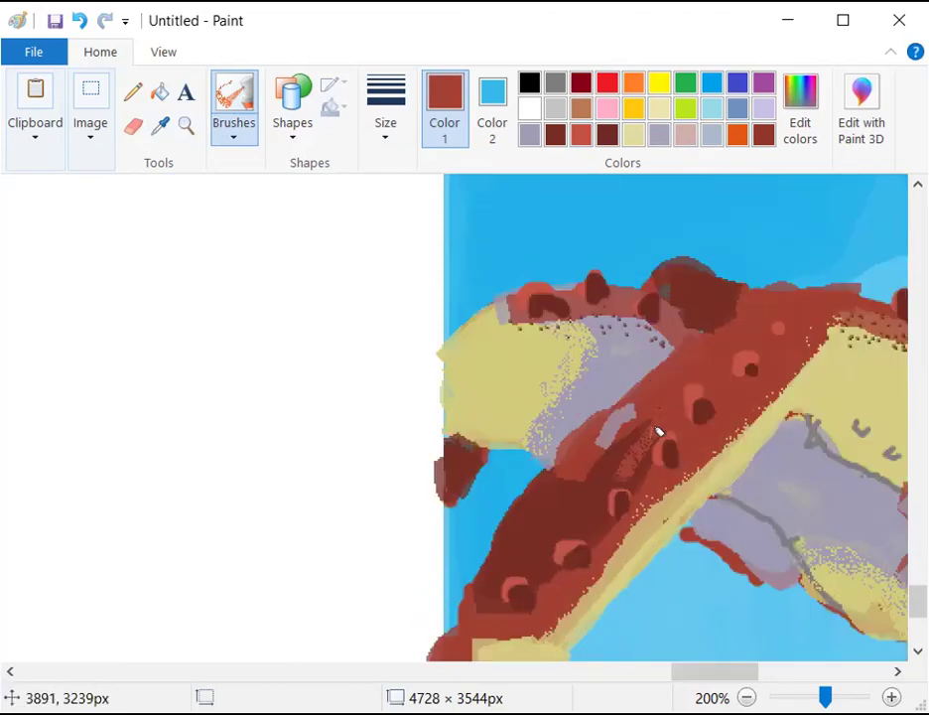
key("ctrl+z")
Airbrush the edges of the diagonal limb's dark shading with its red and the sampled dark red to speckle them
left_click(371, 137)
left_click(352, 270)
scroll(834, 537, "up", 1)
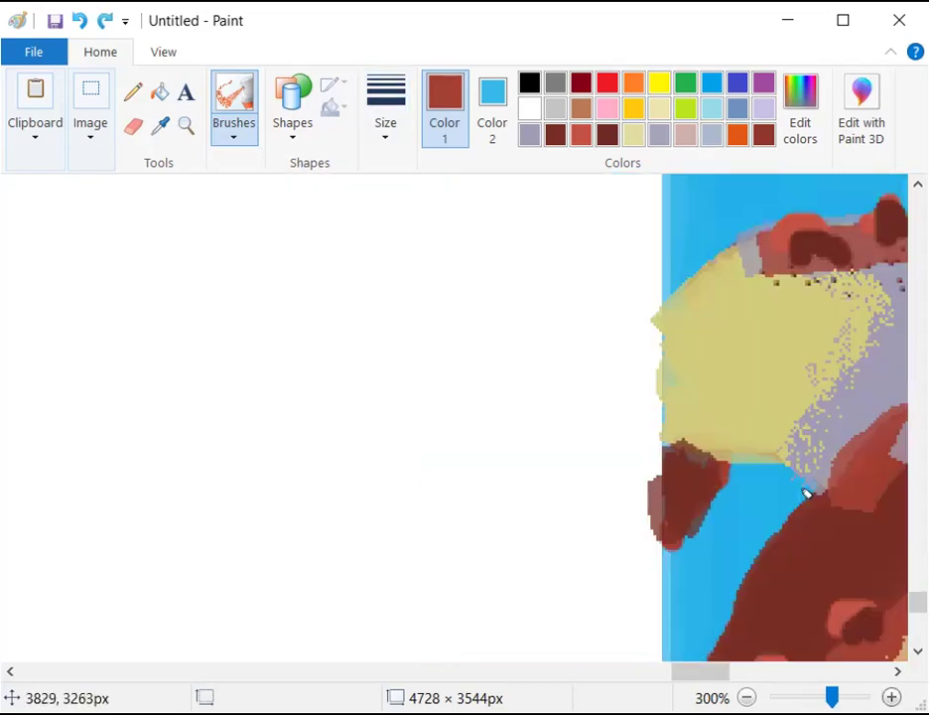
left_click_drag(682, 672, 719, 673)
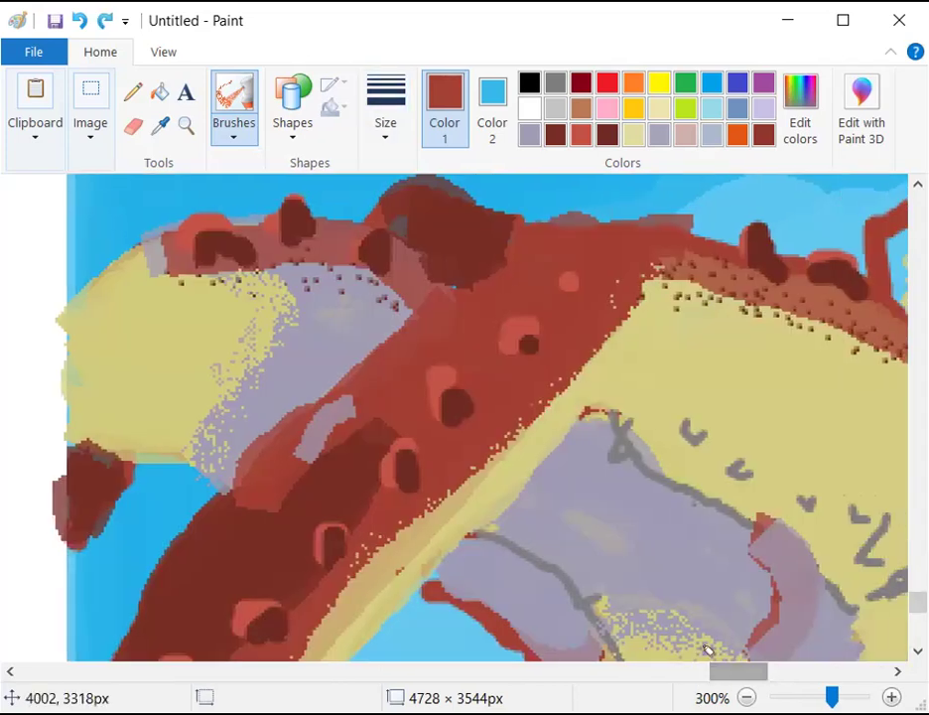
left_click_drag(341, 439, 372, 427)
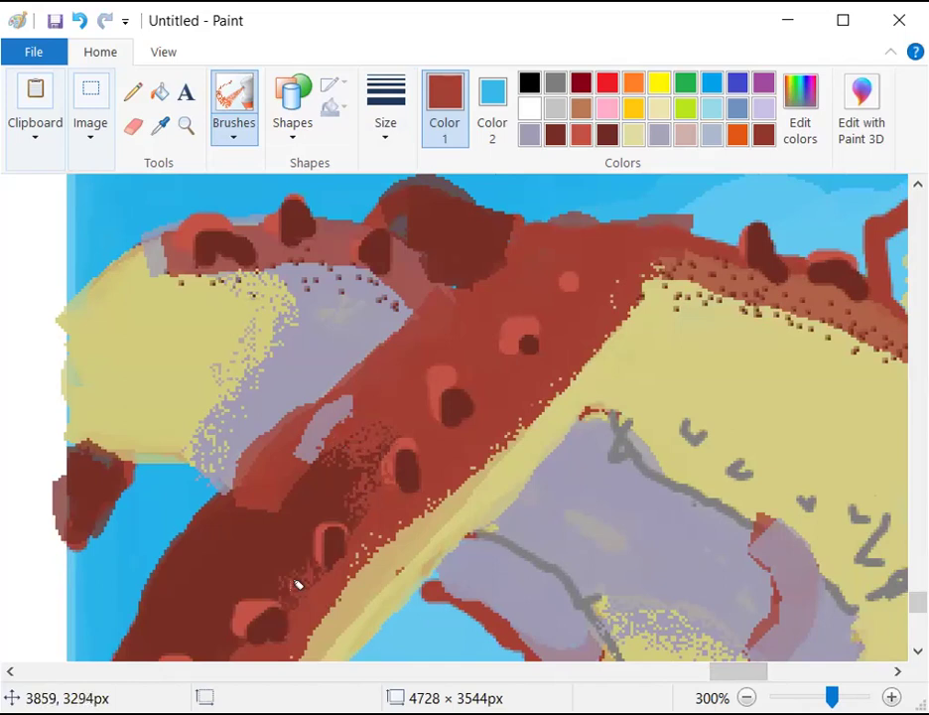
scroll(220, 517, "down", 1)
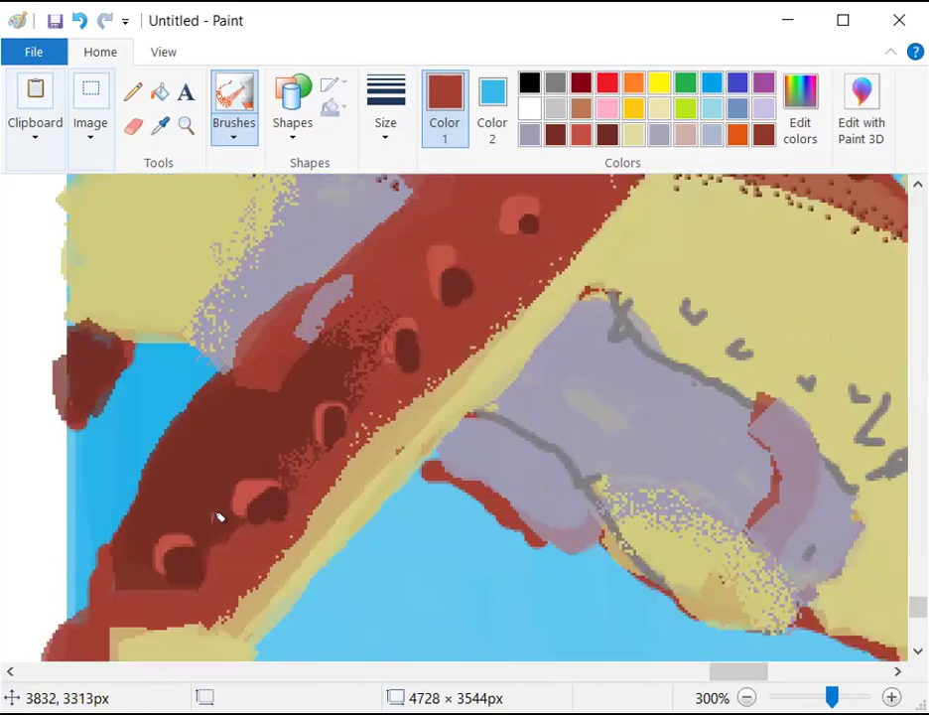
left_click_drag(179, 544, 147, 561)
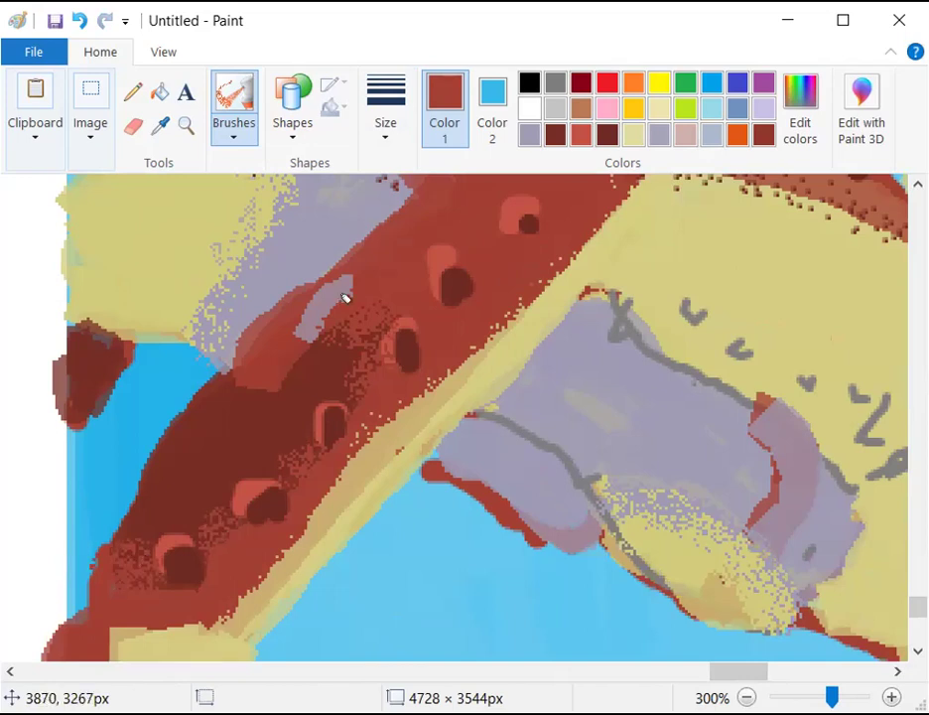
left_click(160, 125)
left_click(217, 407)
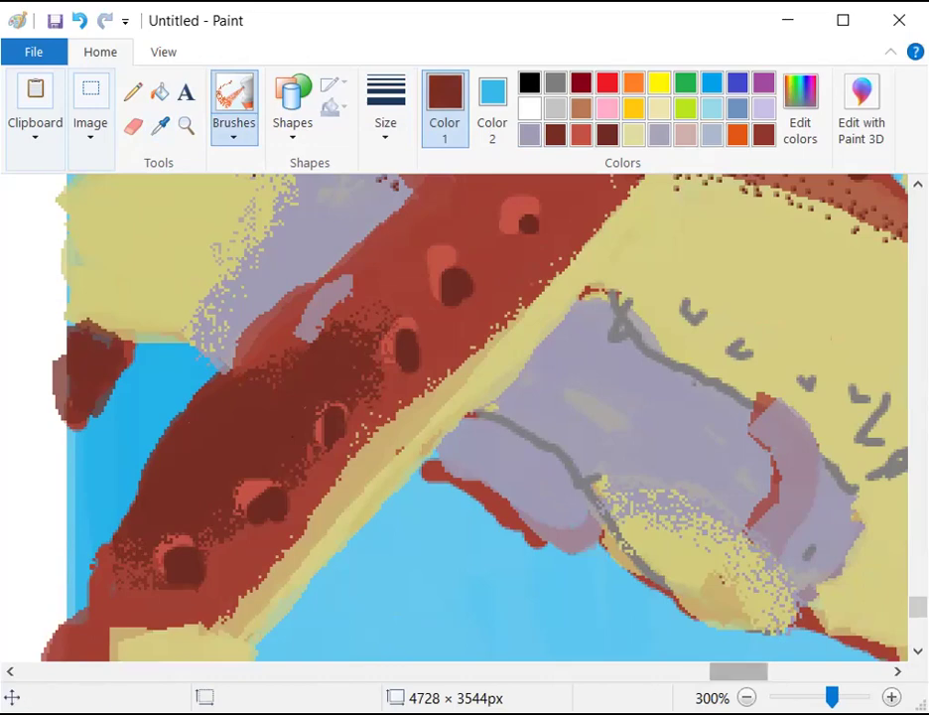
Airbrush the limb's sampled red across the edge of the pale yellow patch at the diagonal limb's lower end
scroll(759, 606, "down", 1, "ctrl")
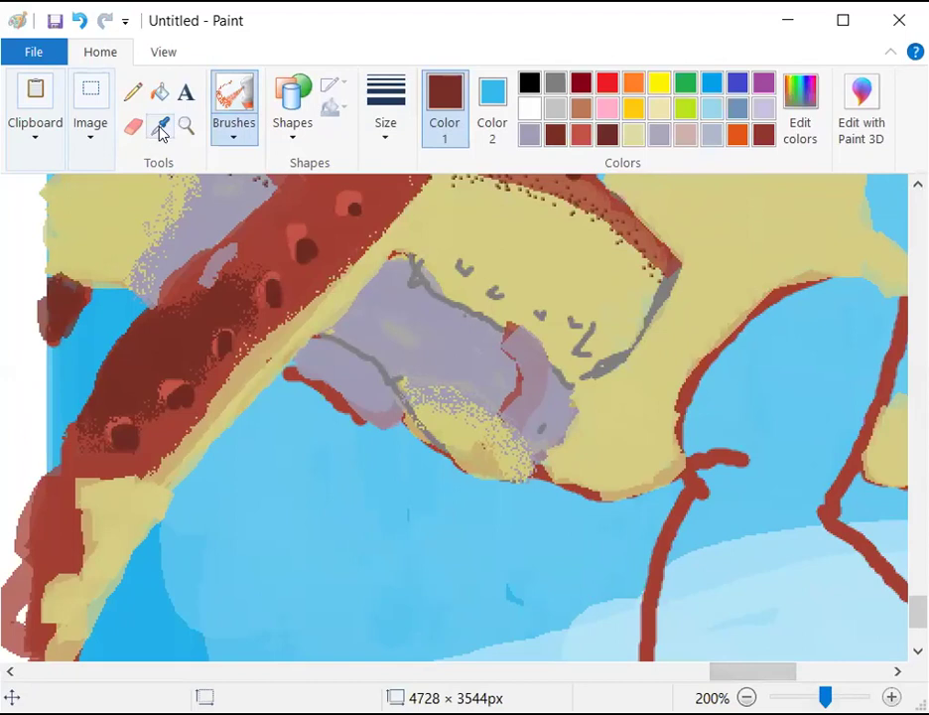
left_click(162, 126)
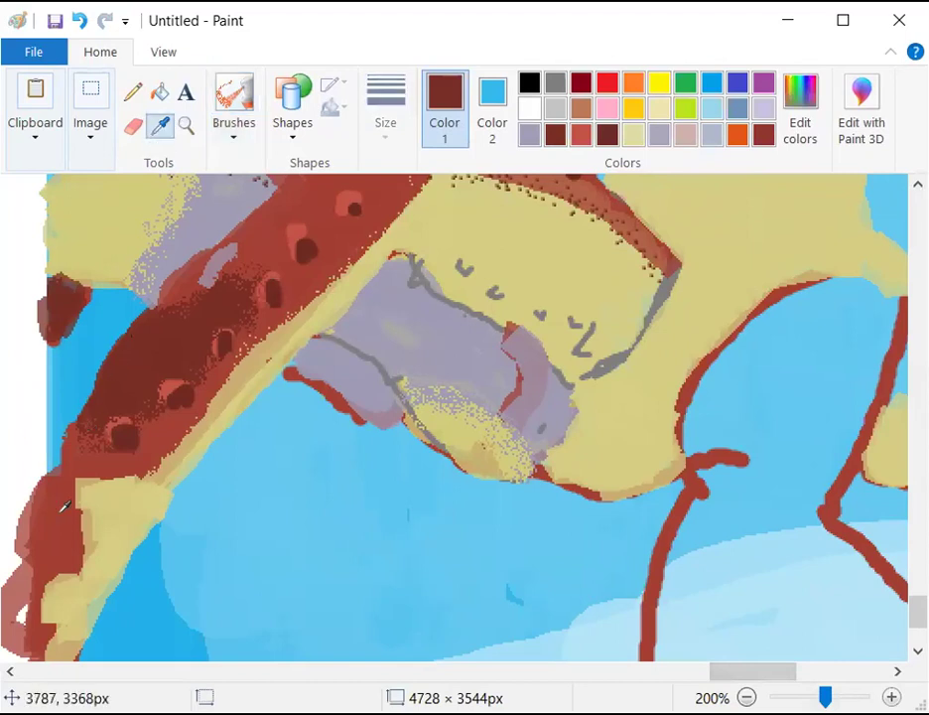
left_click(82, 485)
mouse_move(82, 486)
left_mouse_down()
mouse_move(144, 487)
mouse_move(79, 492)
mouse_move(88, 552)
mouse_move(50, 631)
left_mouse_up()
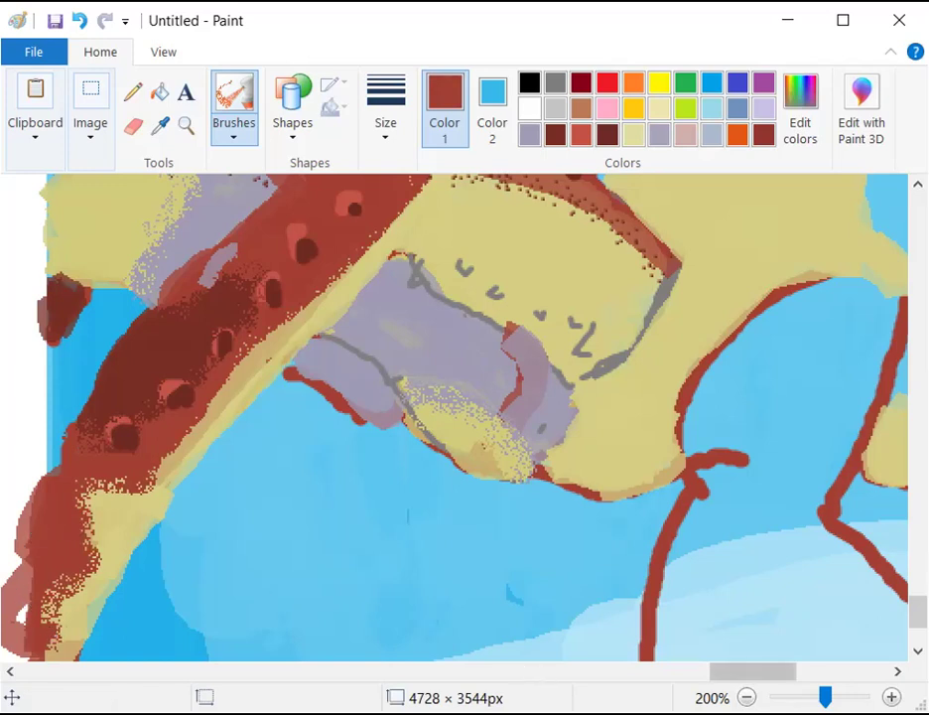
key("ctrl+Page_Down")
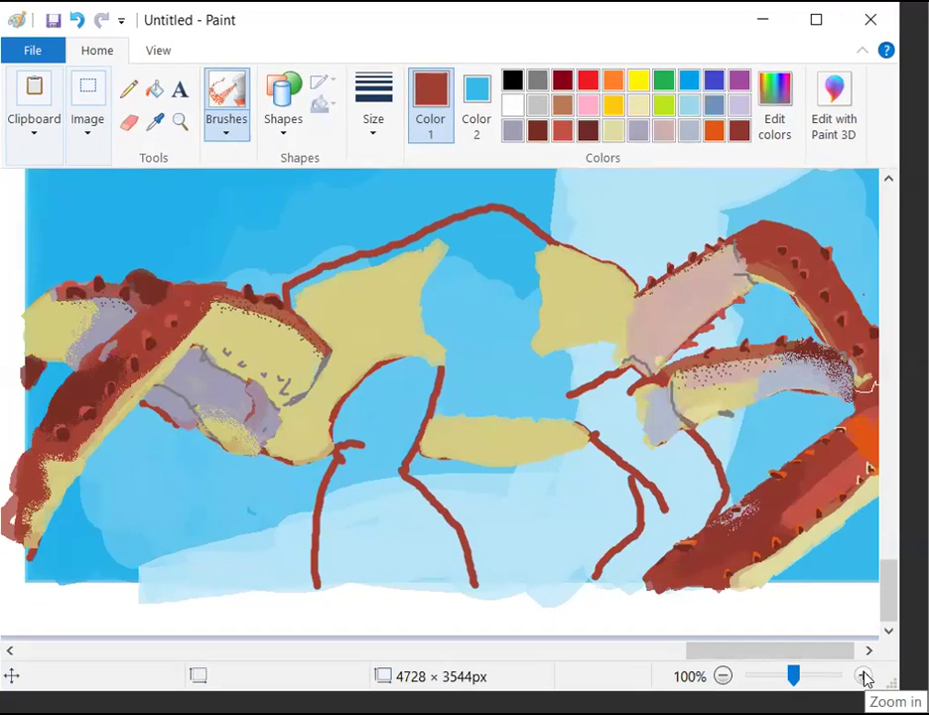
left_click(865, 677)
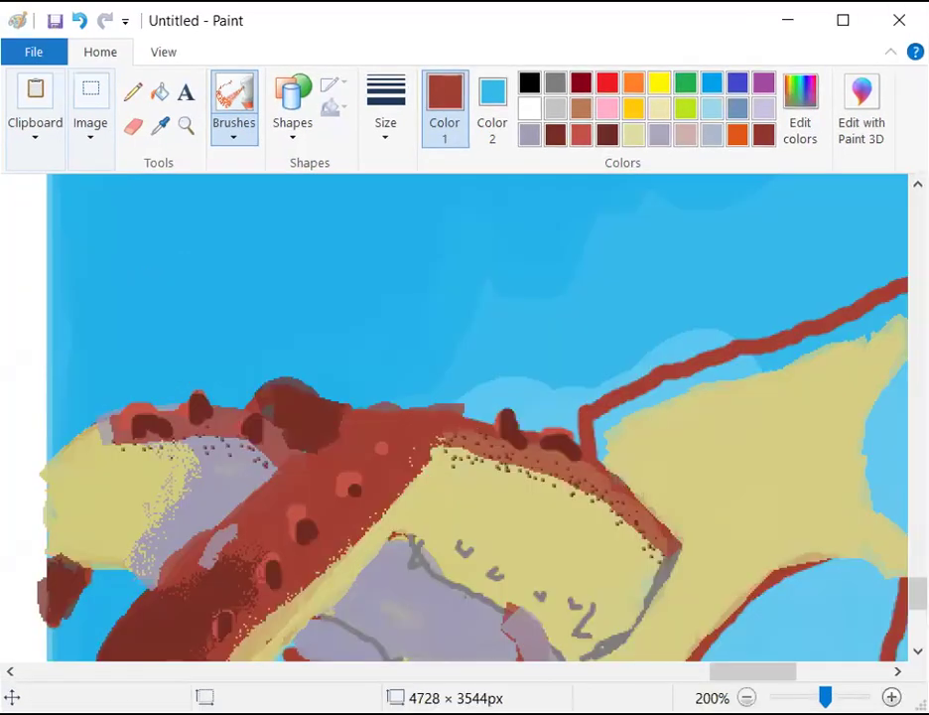
Airbrush the limb's red along the lower edge of the spiny upper band, over the pale yellow and lilac patches beneath it
left_click_drag(115, 458, 243, 444)
key("ctrl+z")
scroll(556, 341, "up", 1, "ctrl")
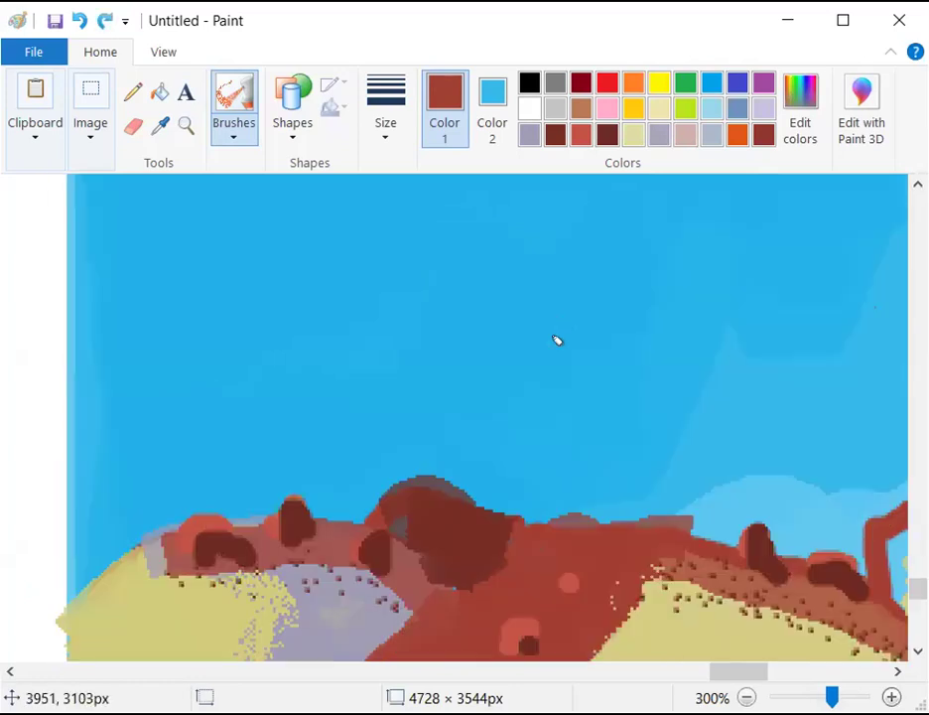
scroll(556, 341, "down", 2)
scroll(820, 650, "up", 1, "ctrl")
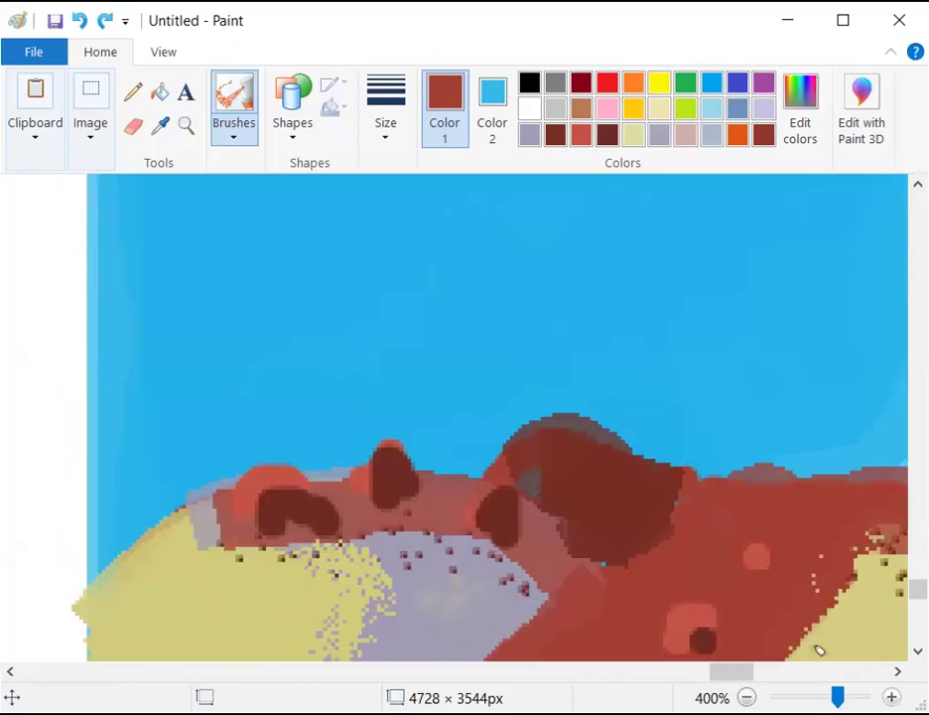
mouse_move(193, 511)
left_mouse_down()
mouse_move(263, 537)
mouse_move(509, 563)
left_mouse_up()
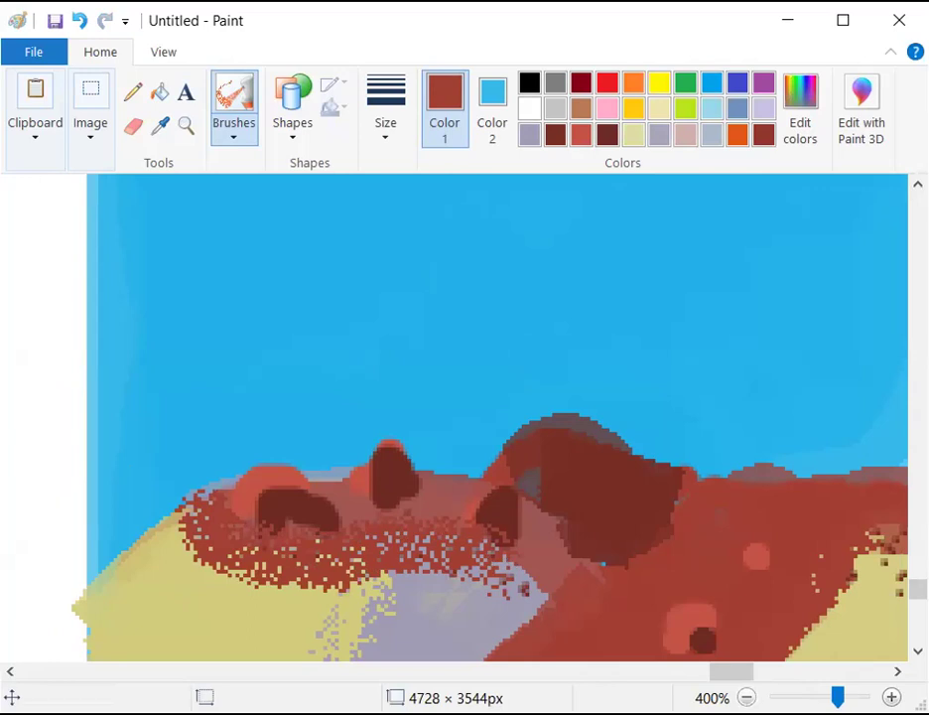
Change the airbrush size and speckle red over the brownish dotted band along the upper edge of the pale yellow segment
scroll(467, 417, "down", 3, "ctrl")
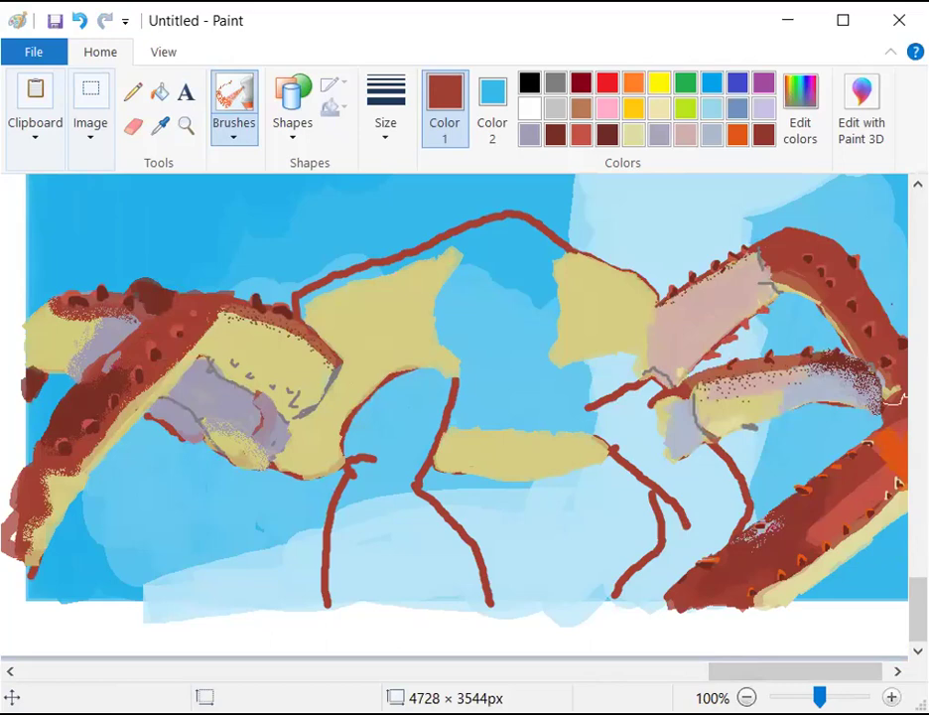
scroll(467, 417, "up", 2, "ctrl")
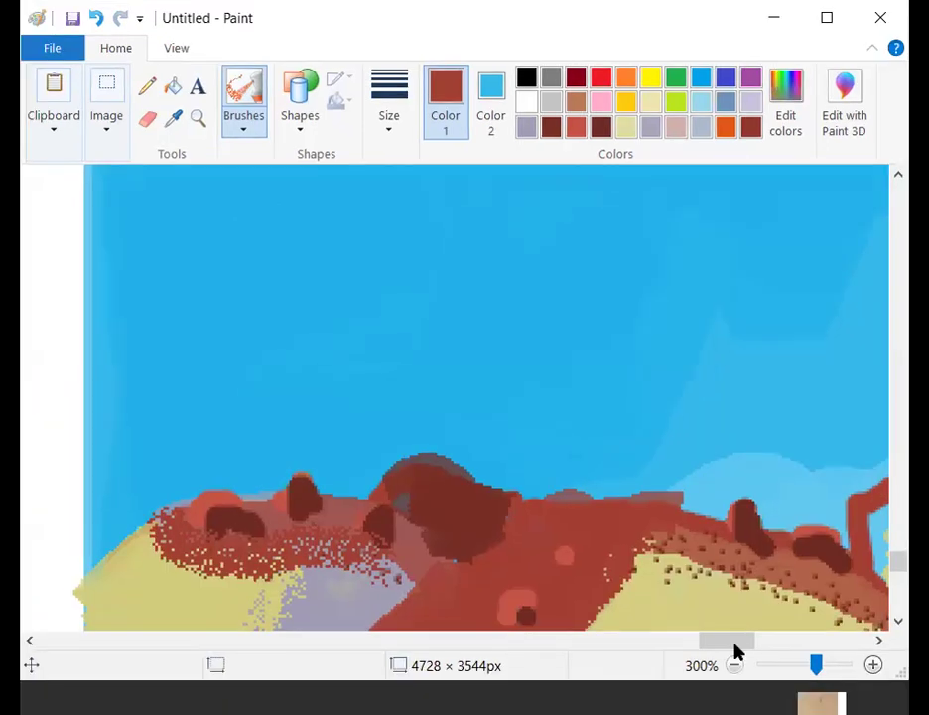
left_click_drag(738, 672, 766, 672)
scroll(618, 543, "down", 2)
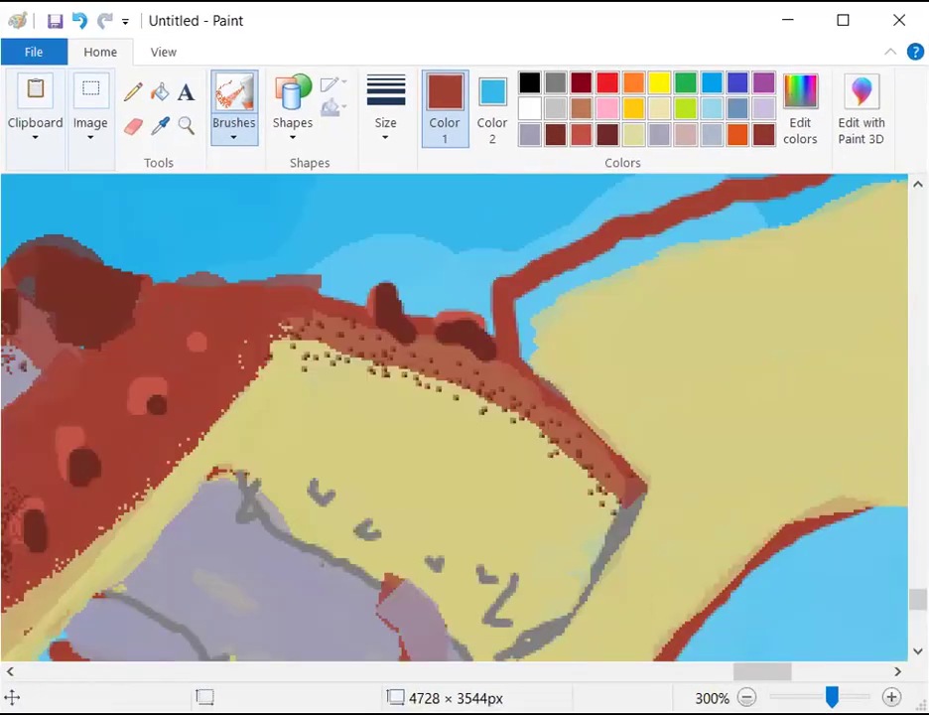
scroll(796, 591, "up", 1, "ctrl")
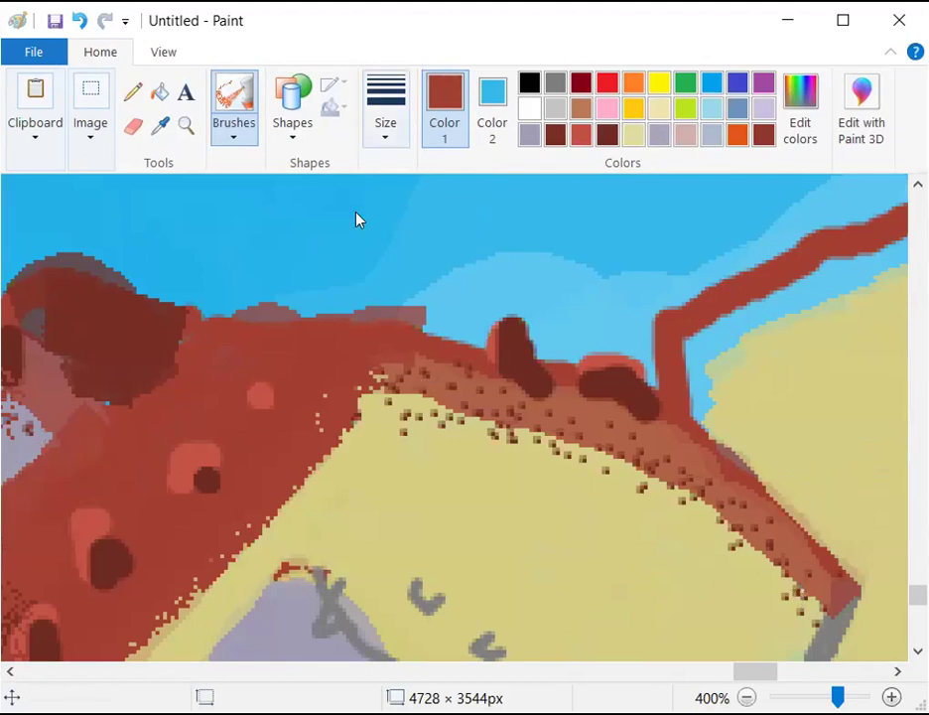
left_click_drag(367, 381, 561, 415)
key("ctrl+z")
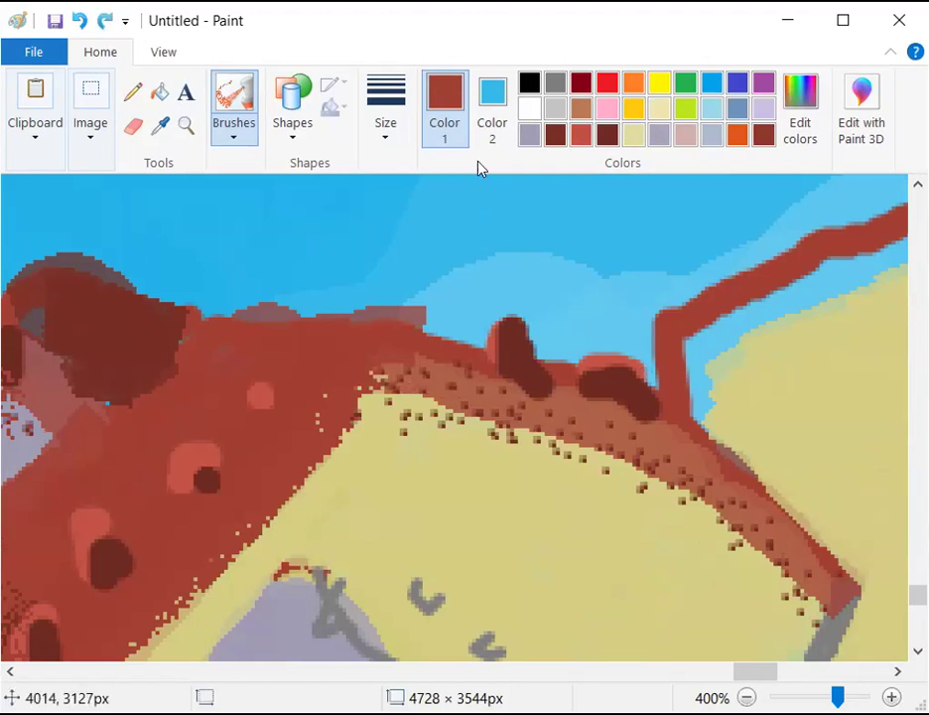
left_click(391, 137)
left_click(381, 269)
mouse_move(382, 362)
left_mouse_down()
mouse_move(527, 395)
mouse_move(650, 437)
mouse_move(820, 573)
left_mouse_up()
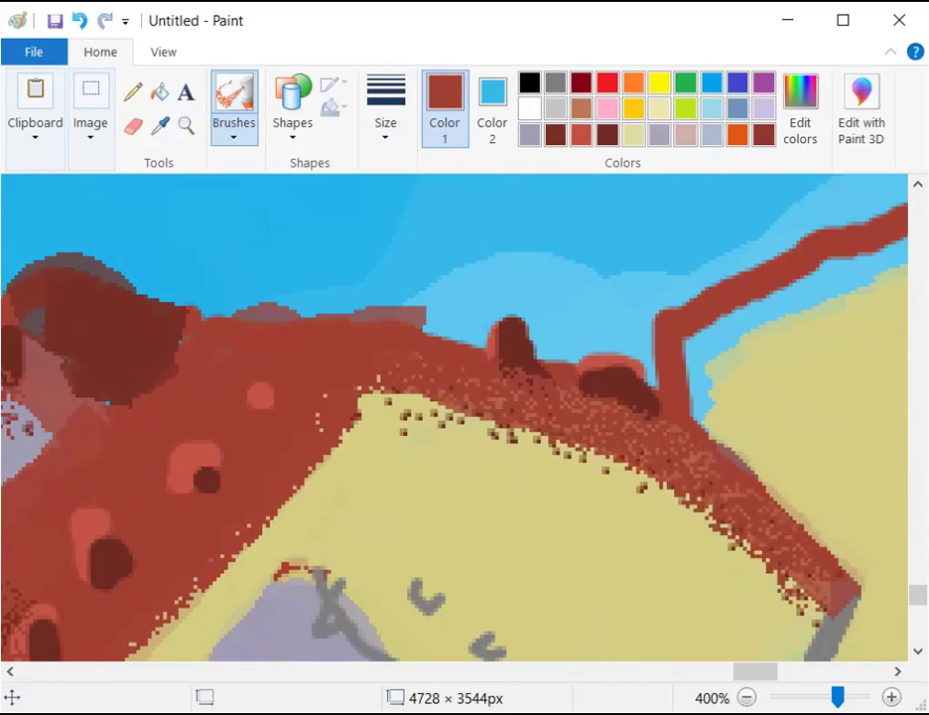
Airbrush red along the boundary of the lighter stripe and at the lower end of the dark red diagonal limb beside the orange patch
key("ctrl+Page_Down")
key("ctrl+Page_Down")
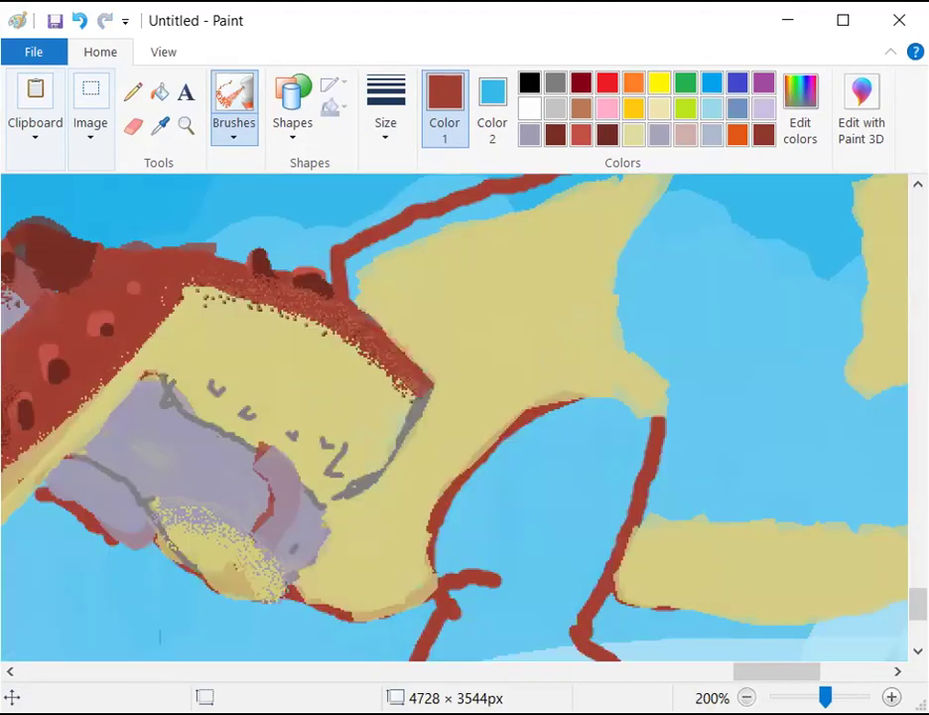
key("ctrl+Page_Down")
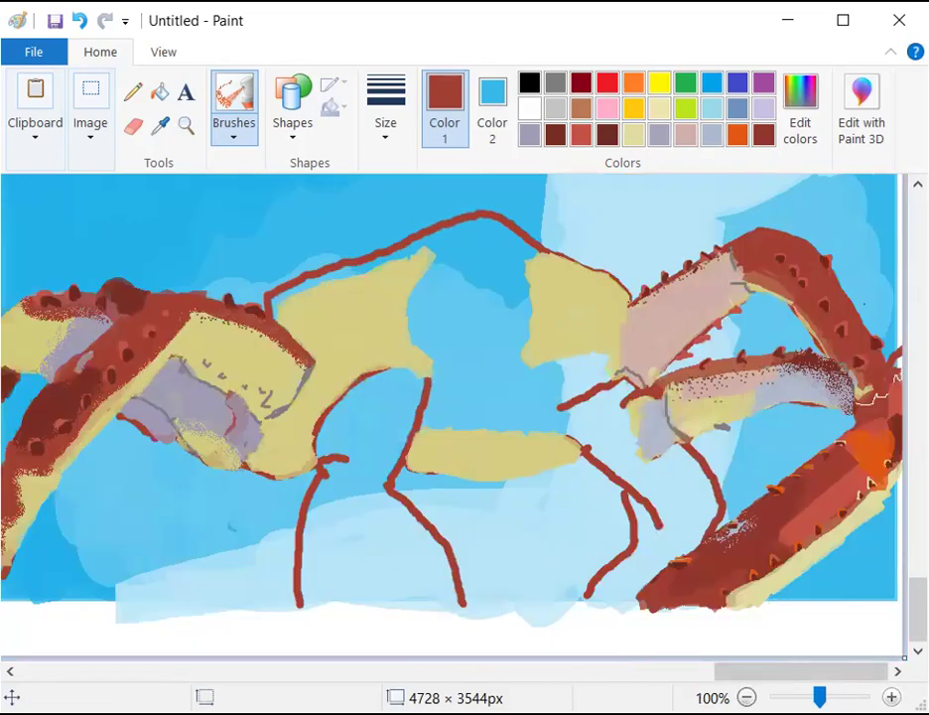
key("ctrl+Page_Up")
scroll(715, 586, "down", 5)
left_click_drag(718, 674, 882, 657)
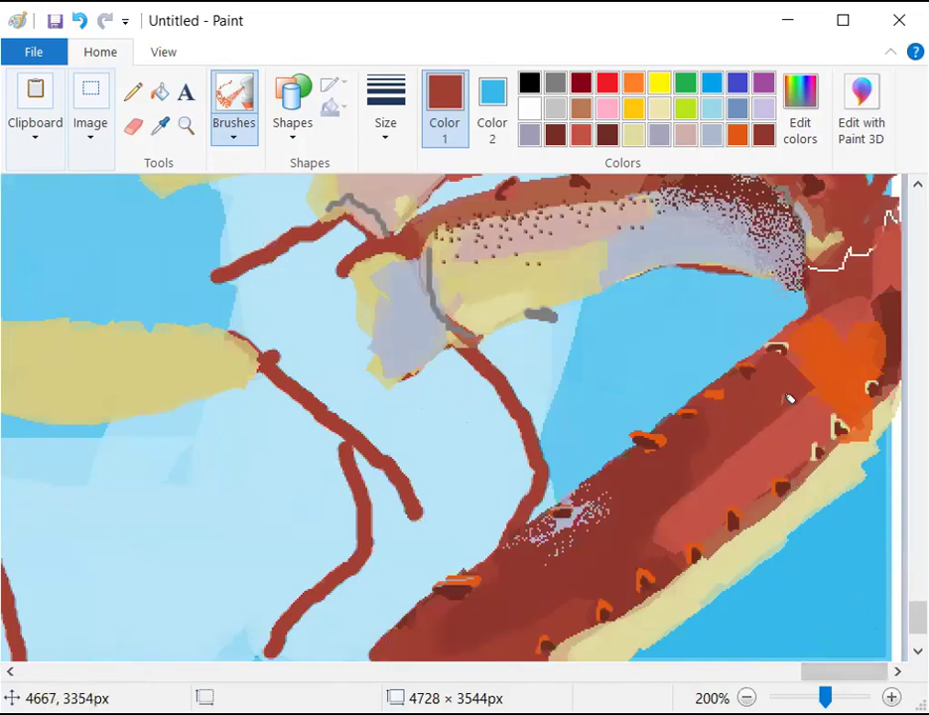
left_click_drag(813, 388, 697, 467)
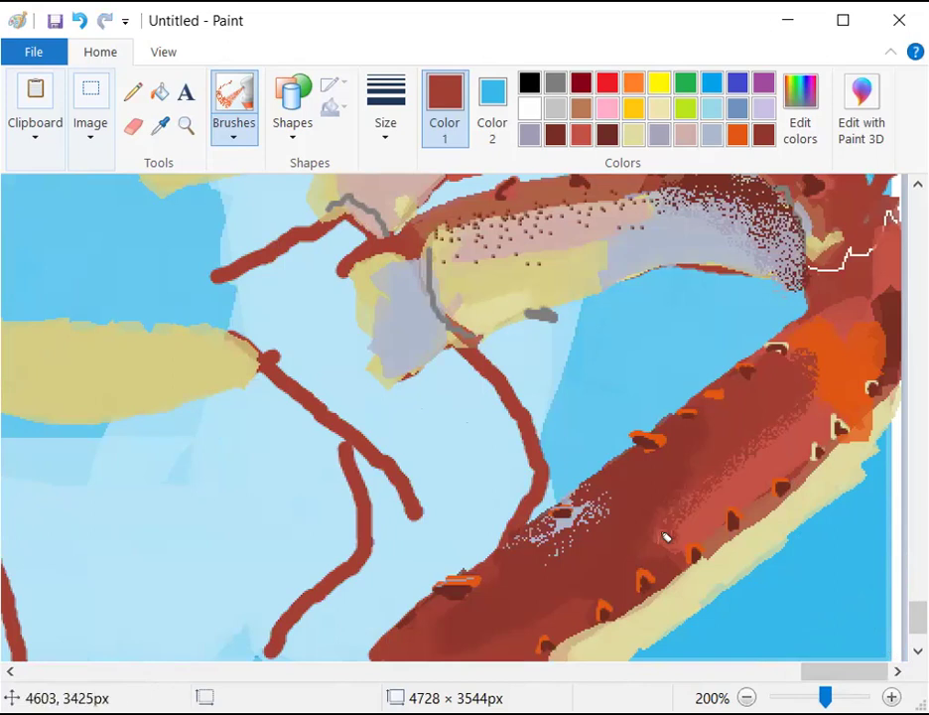
scroll(664, 557, "down", 2)
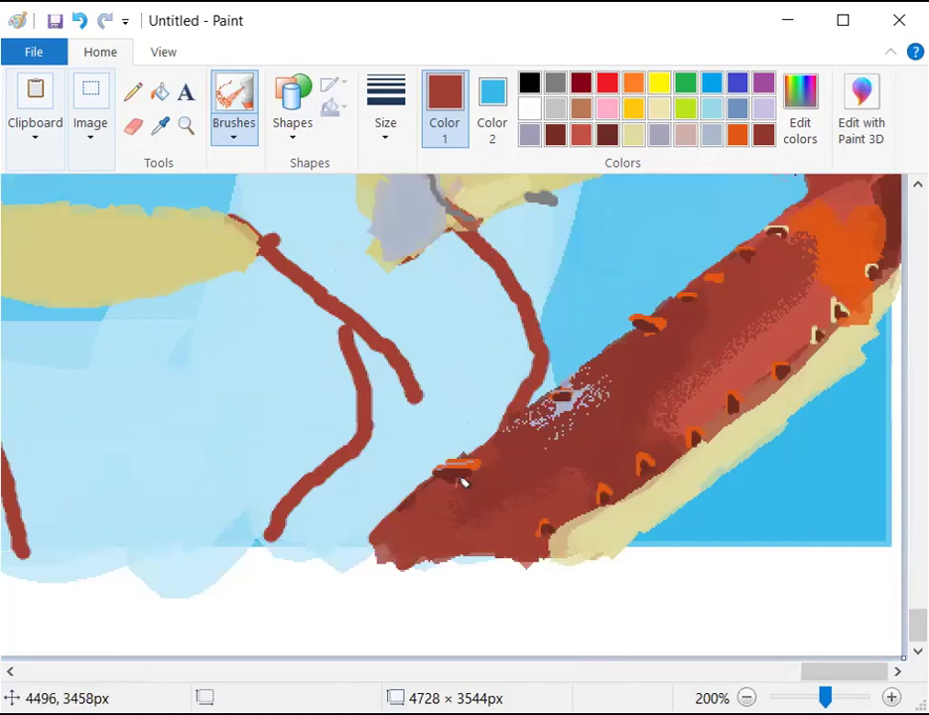
Airbrush red and the limb's sampled dark red along the lower part of the boundary between the diagonal limb and its pale yellow underside
mouse_move(548, 552)
left_mouse_down()
mouse_move(594, 507)
mouse_move(763, 405)
mouse_move(890, 281)
left_mouse_up()
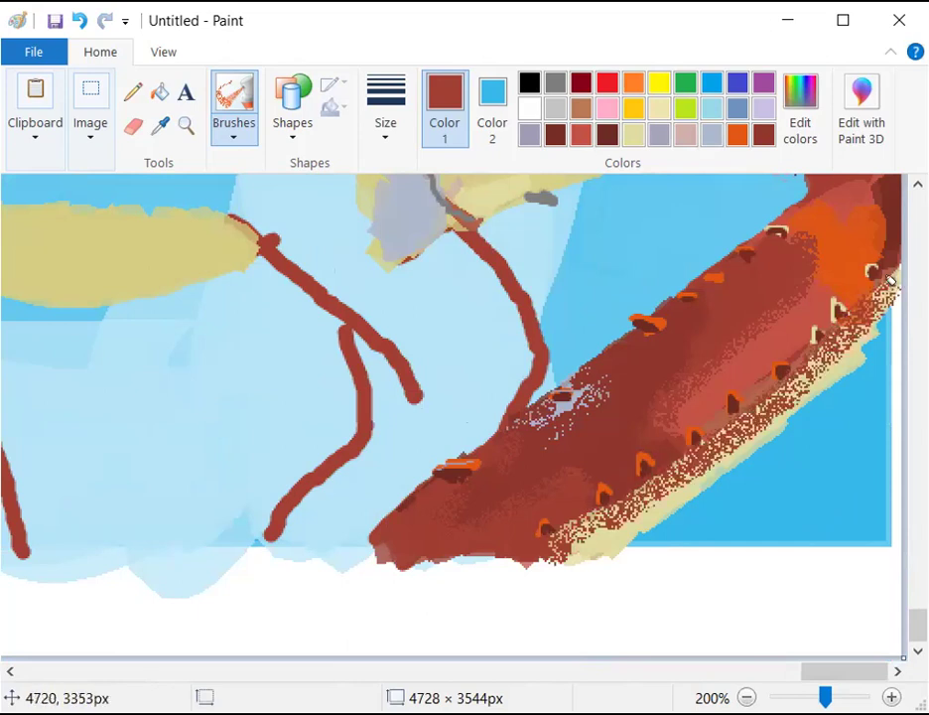
key("ctrl+z")
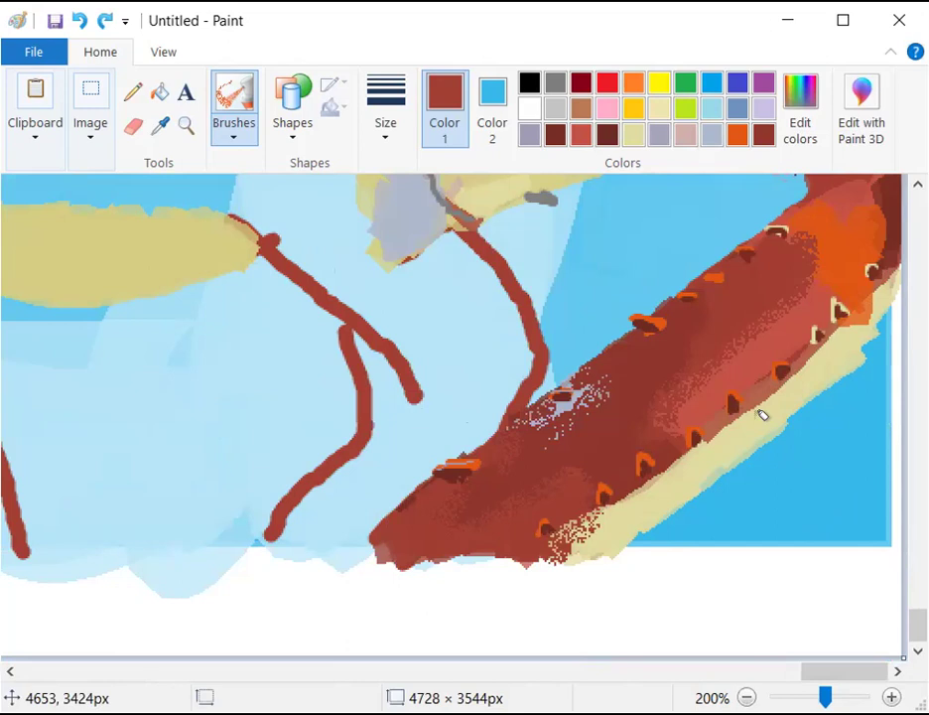
left_click(160, 125)
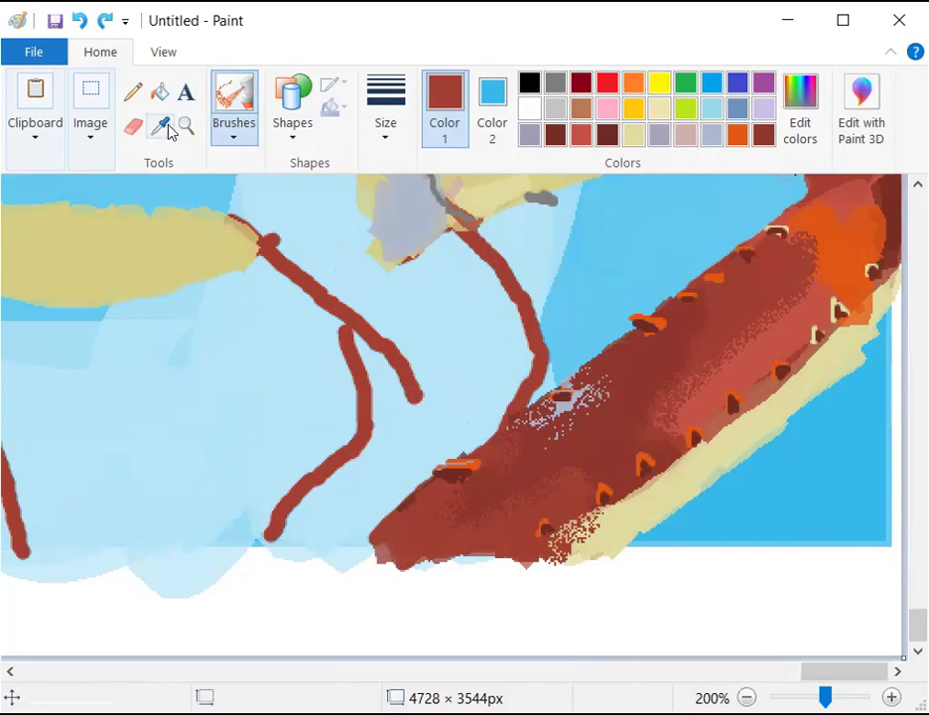
left_click(611, 449)
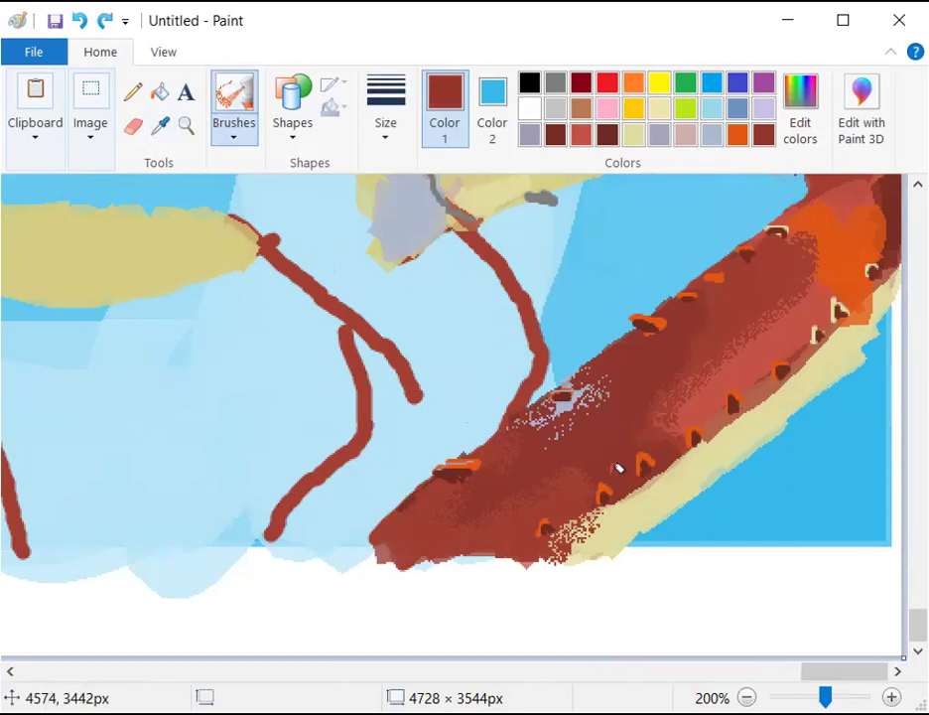
left_click_drag(594, 524, 677, 462)
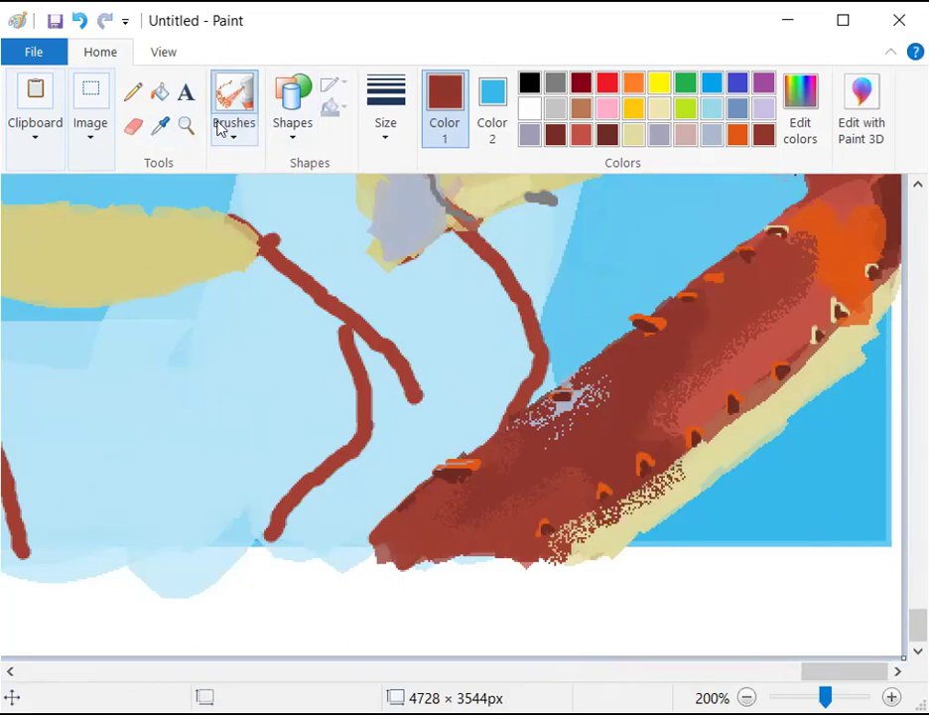
left_click(160, 125)
left_click(779, 386)
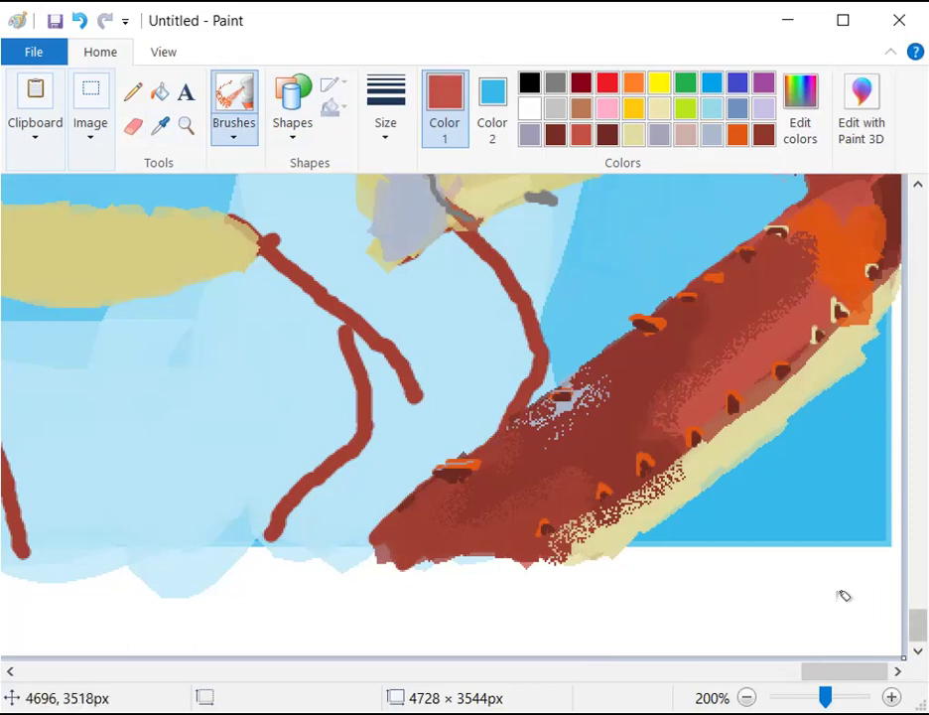
scroll(843, 596, "up", 3)
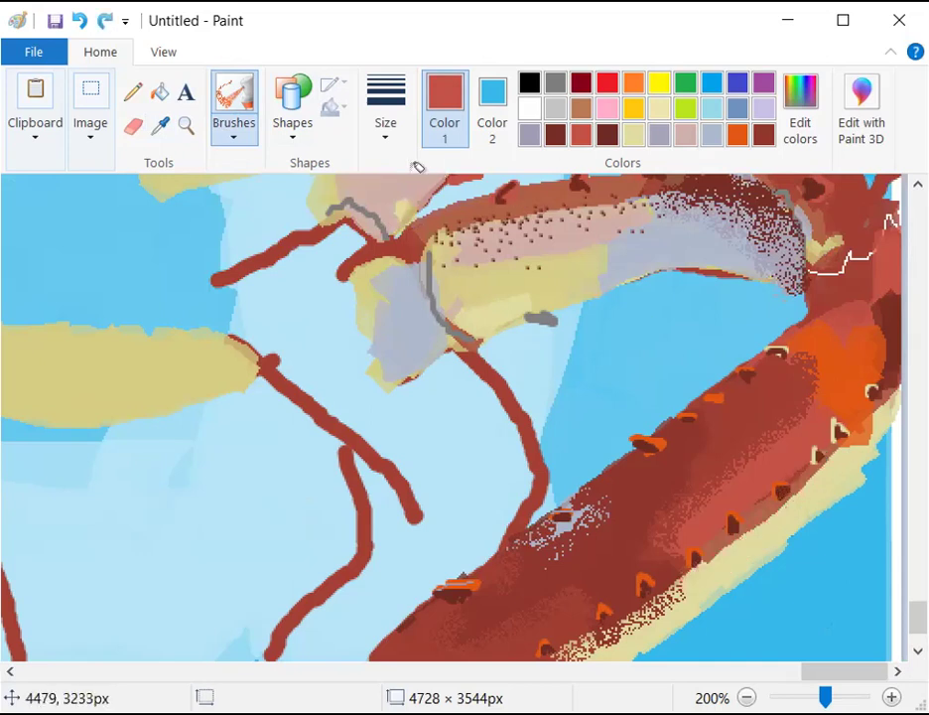
left_click(160, 125)
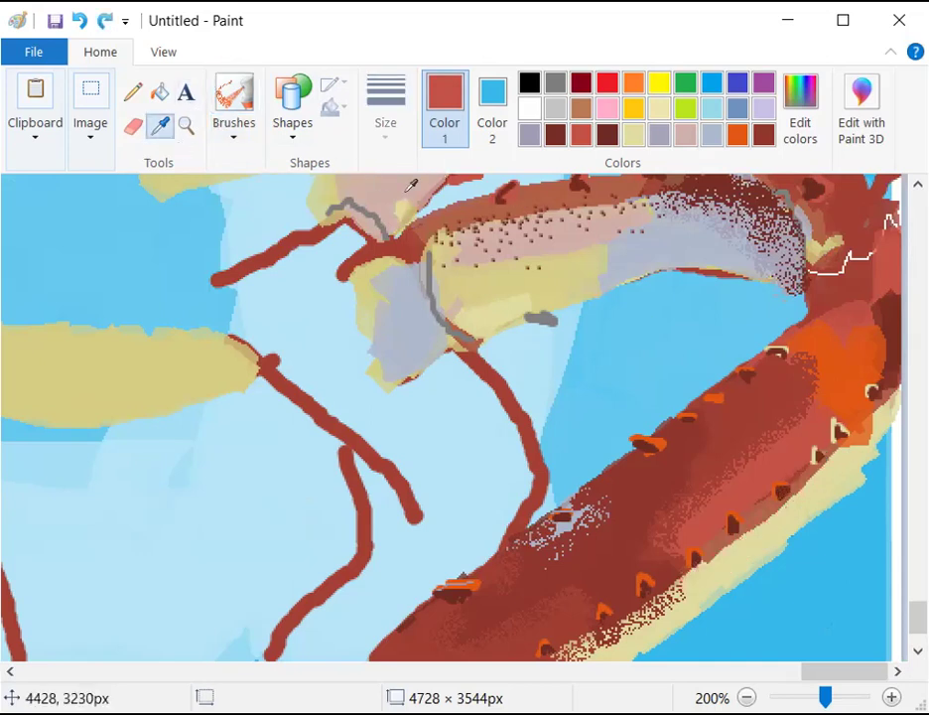
left_click(726, 395)
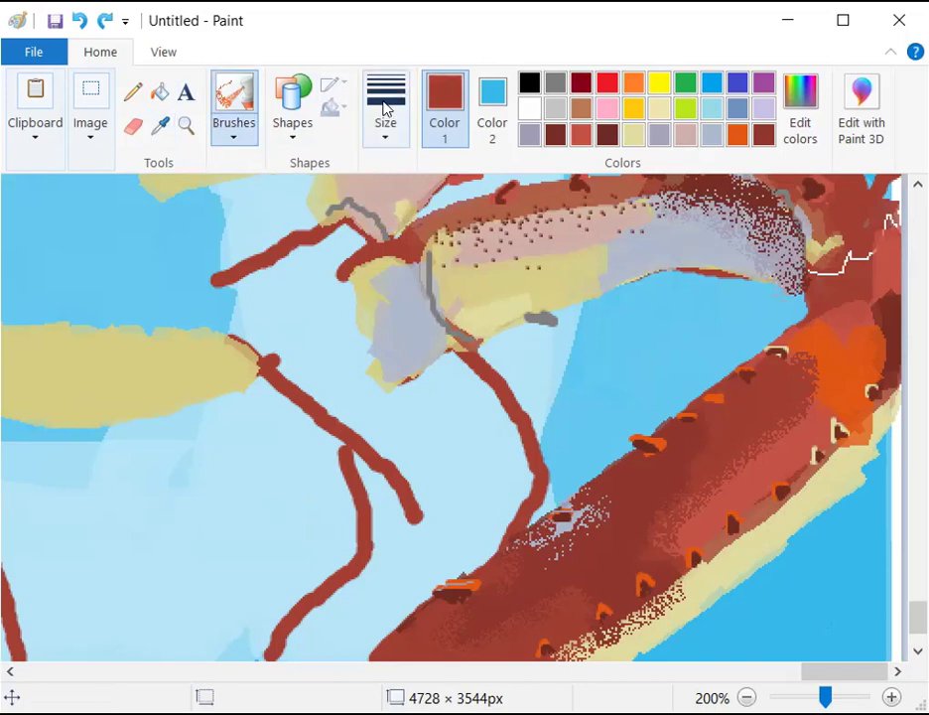
left_click_drag(789, 501, 863, 429)
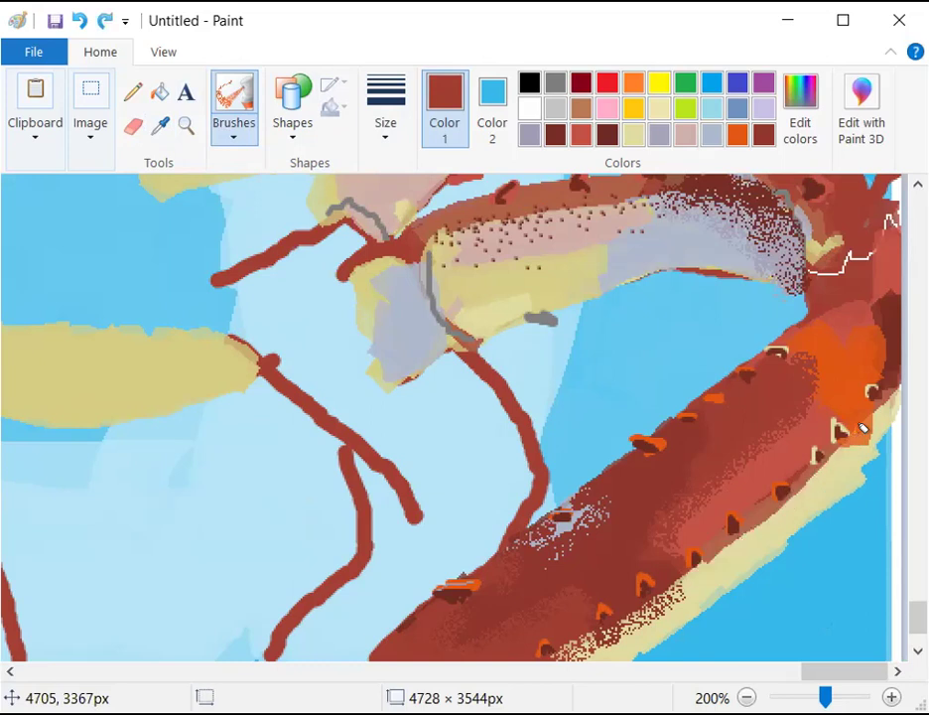
left_click(693, 584)
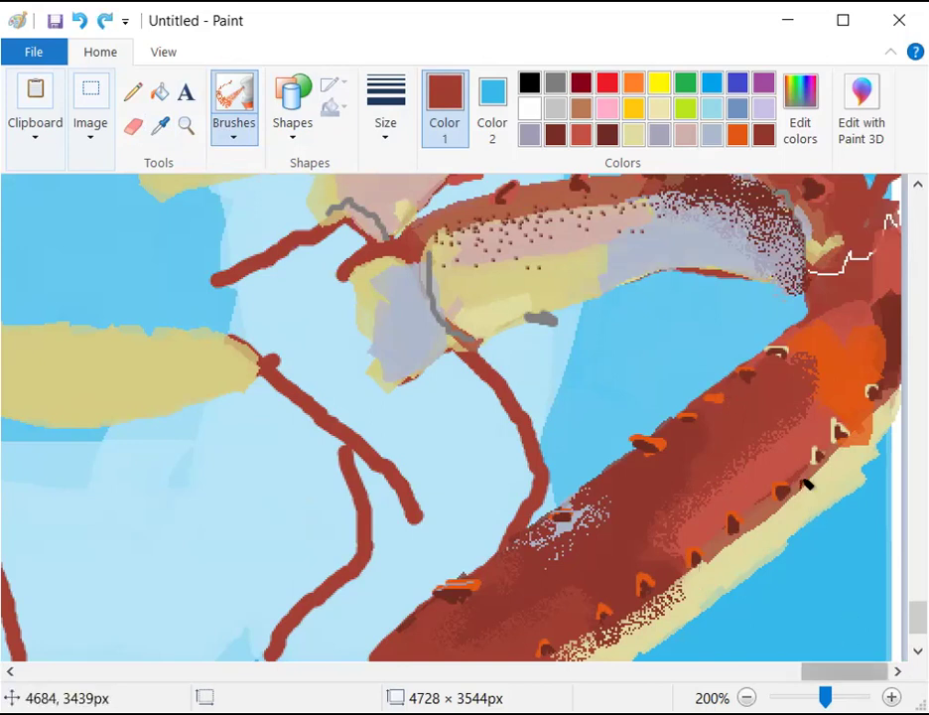
Airbrush palette orange around the edges of the orange patch at the limb's joint to blend it into the red
left_click(737, 135)
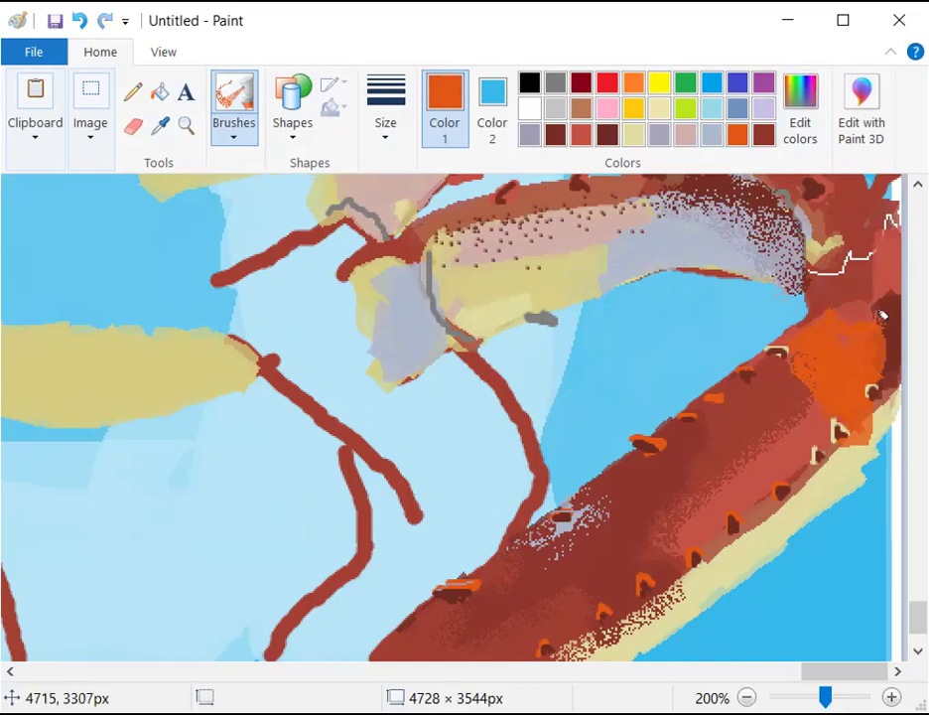
key("ctrl+z")
left_click(245, 130)
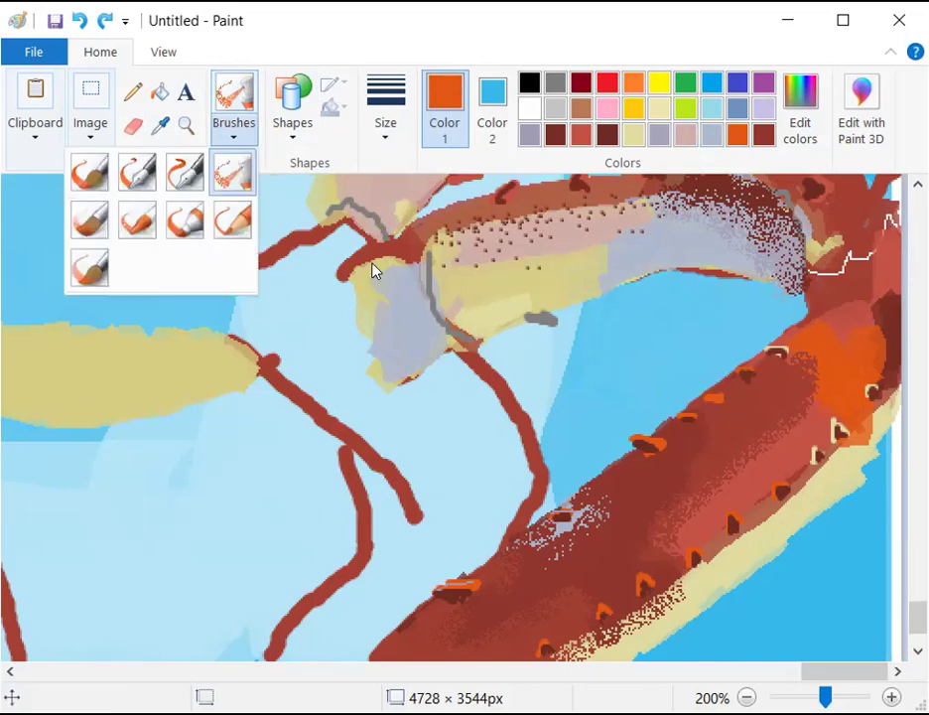
left_click(661, 174)
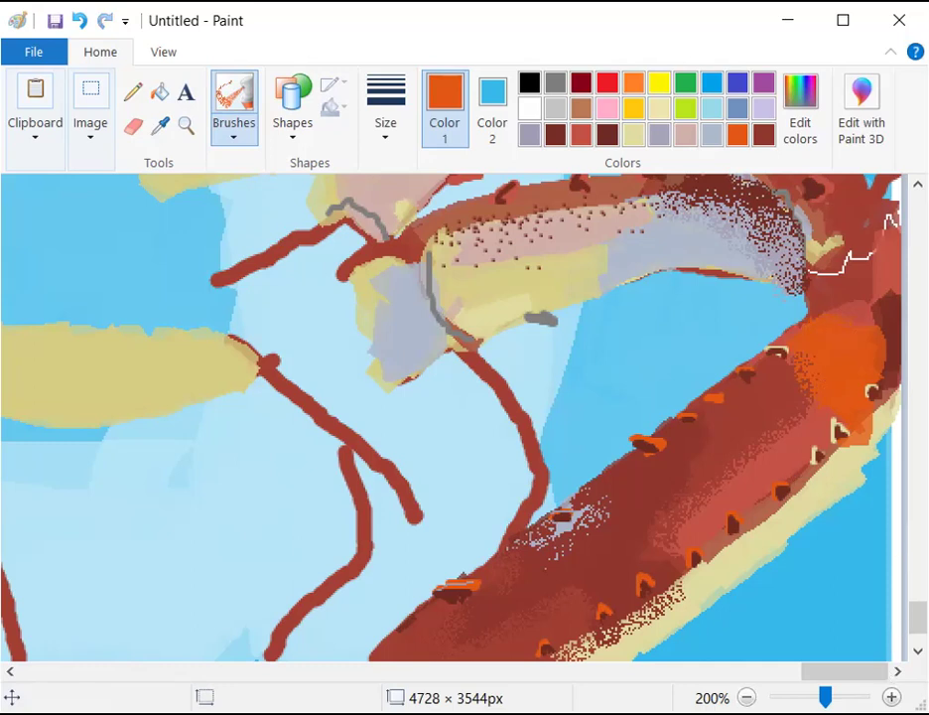
Airbrush the sampled brownish red along the boundary between the curved limb's upper band and its pink and lilac underside
scroll(605, 477, "up", 3)
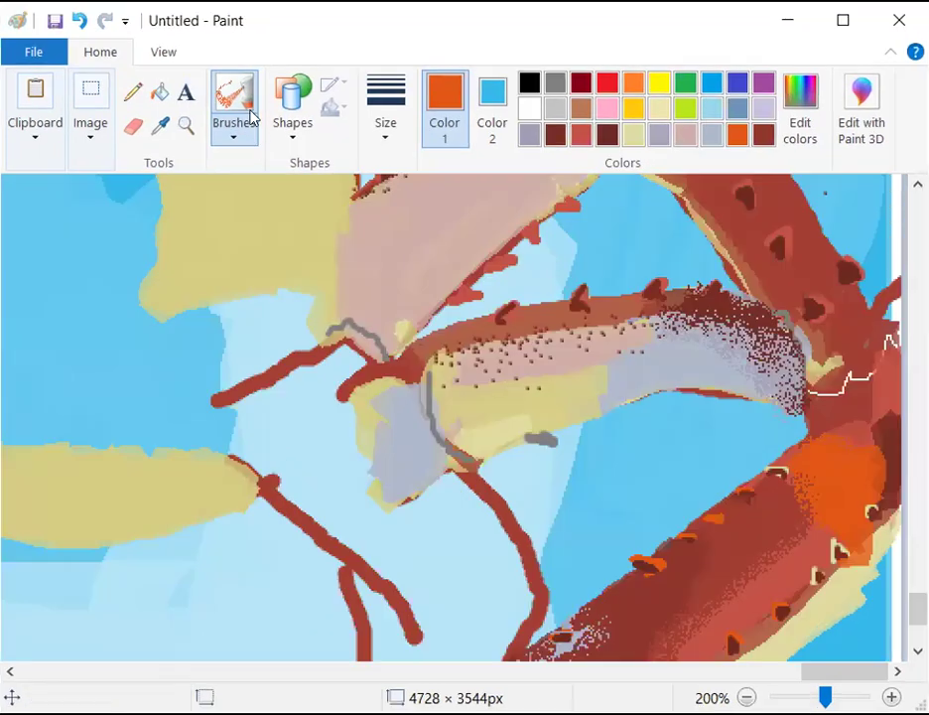
left_click(160, 125)
left_click(458, 320)
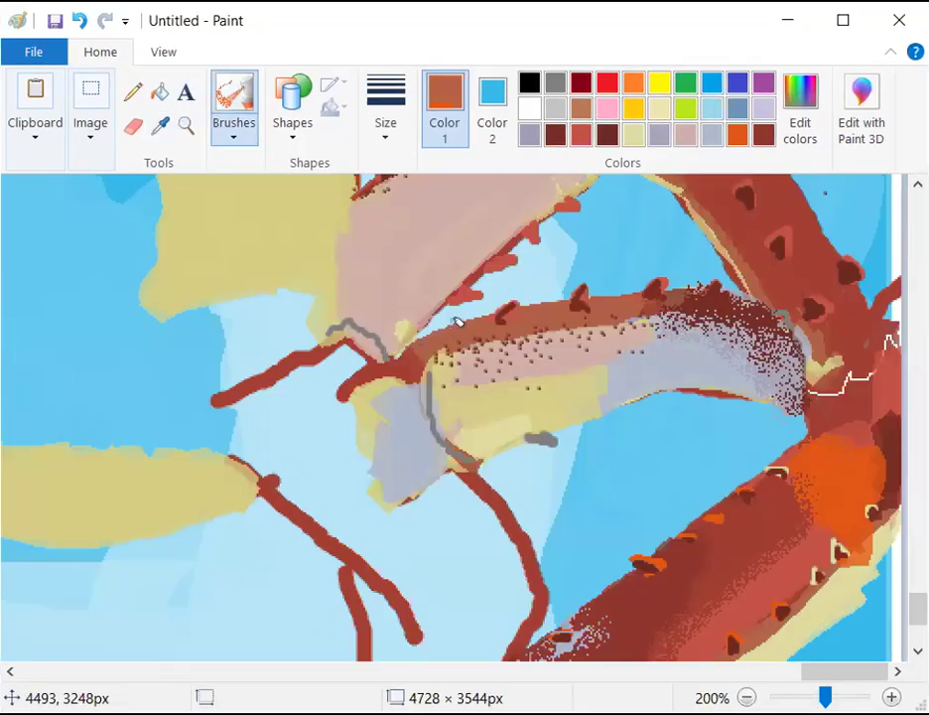
mouse_move(458, 320)
left_mouse_down()
mouse_move(450, 353)
mouse_move(683, 306)
left_mouse_up()
Airbrush the arched limb's sampled red along its inner brown and yellow edge and along the upper edge of the adjoining pink segment
scroll(646, 323, "up", 2)
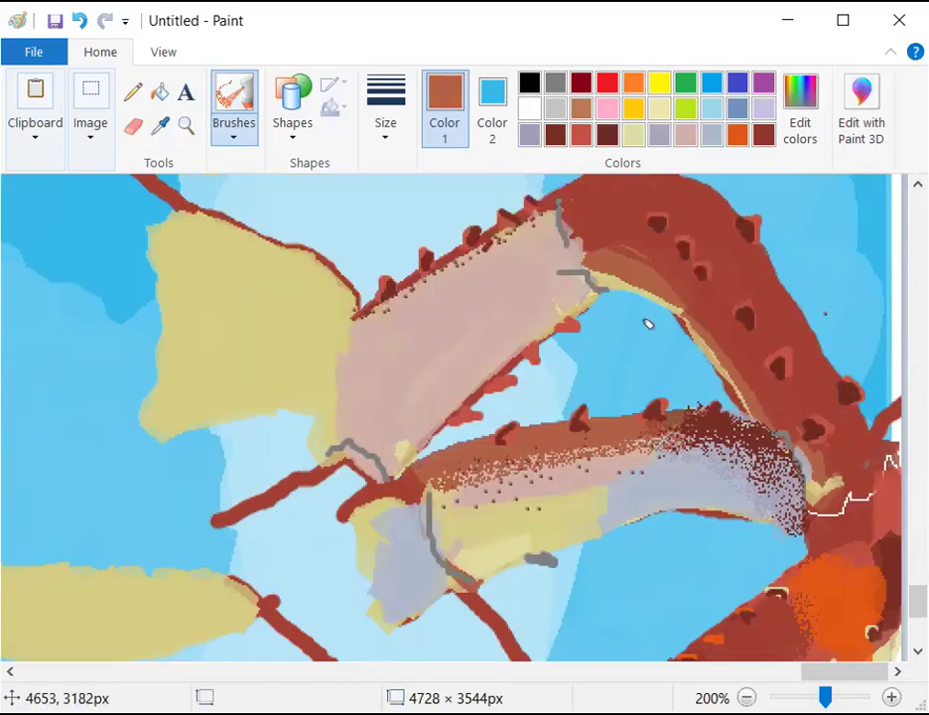
left_click(162, 128)
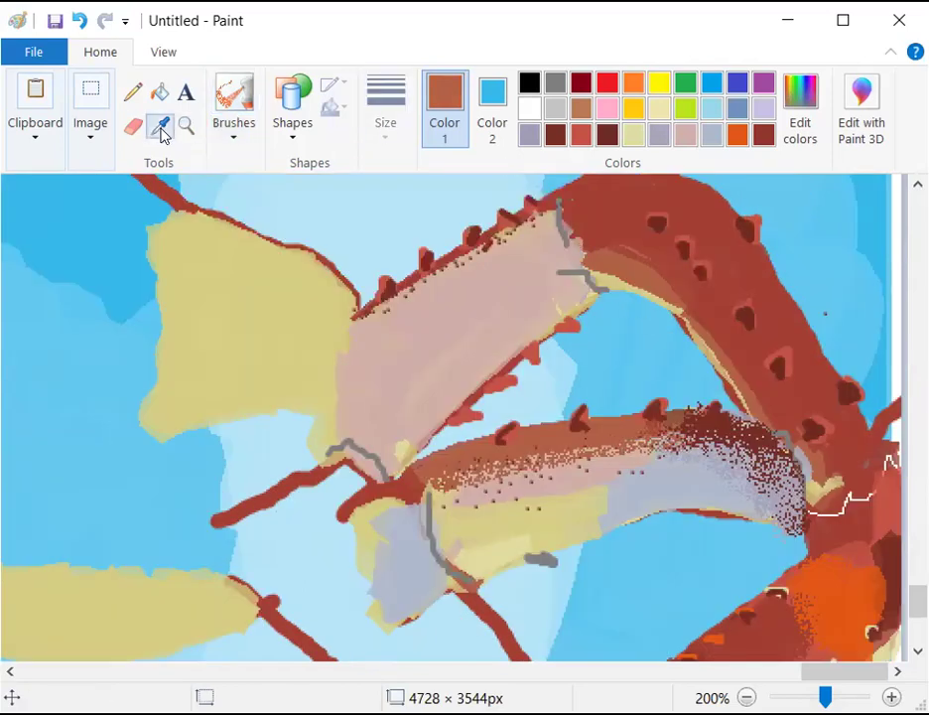
left_click(628, 195)
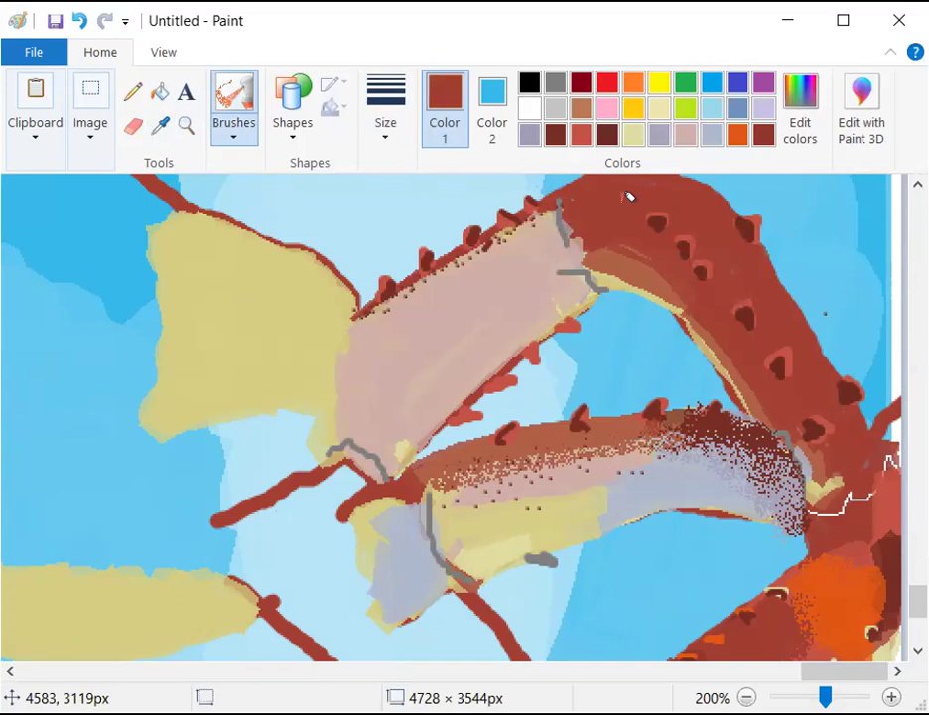
mouse_move(584, 248)
left_mouse_down()
mouse_move(733, 347)
mouse_move(795, 422)
left_mouse_up()
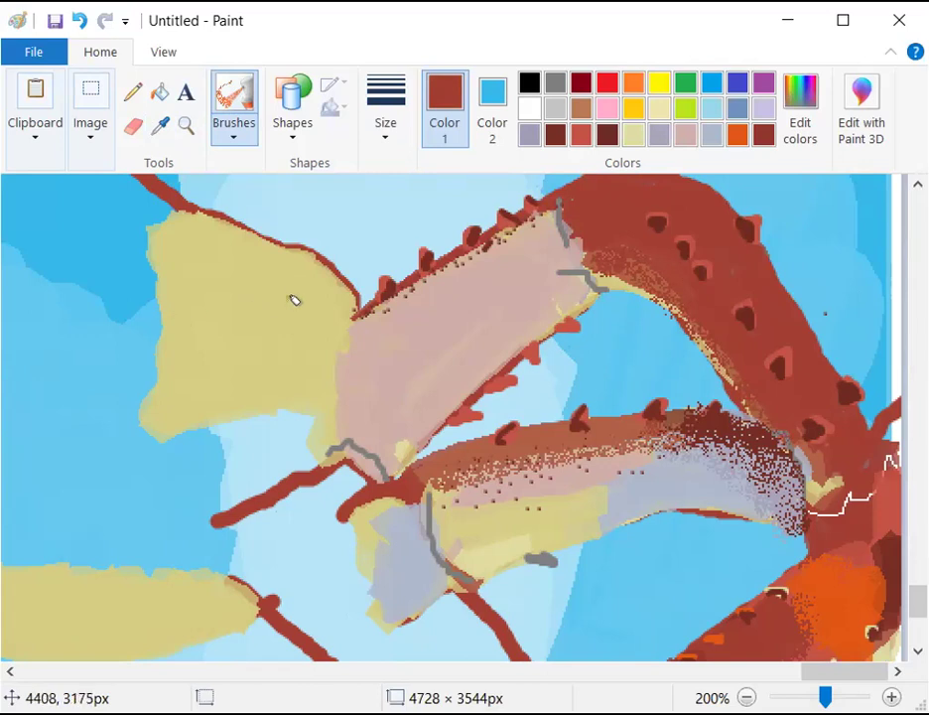
left_click_drag(556, 209, 393, 316)
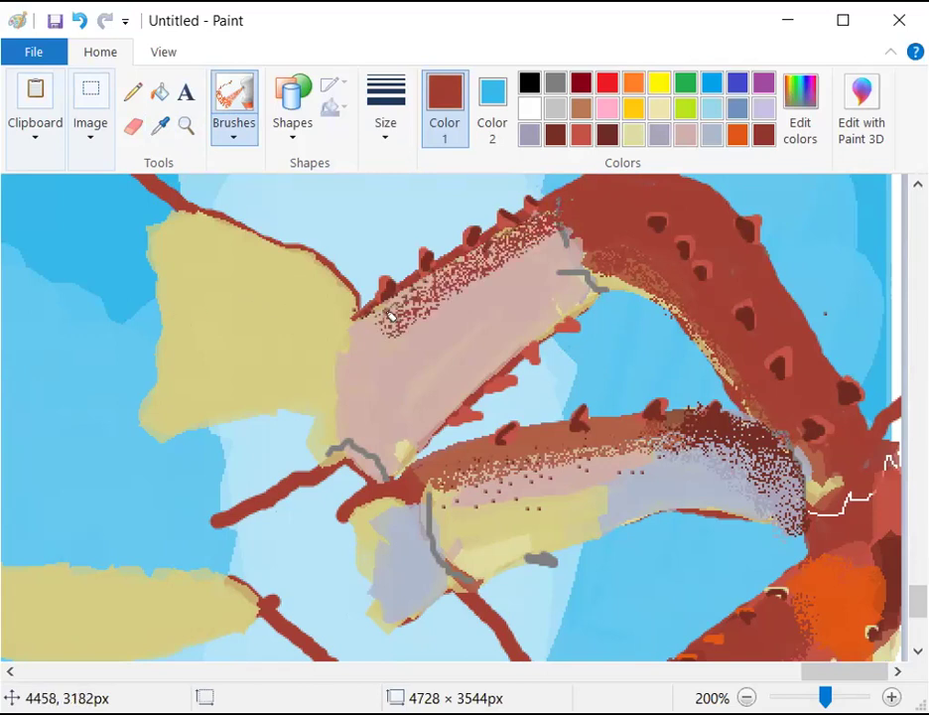
Undo the heavy spray on the pink segment, then airbrush red more lightly along its upper edge and across the junction with the arched limb
key("ctrl+z")
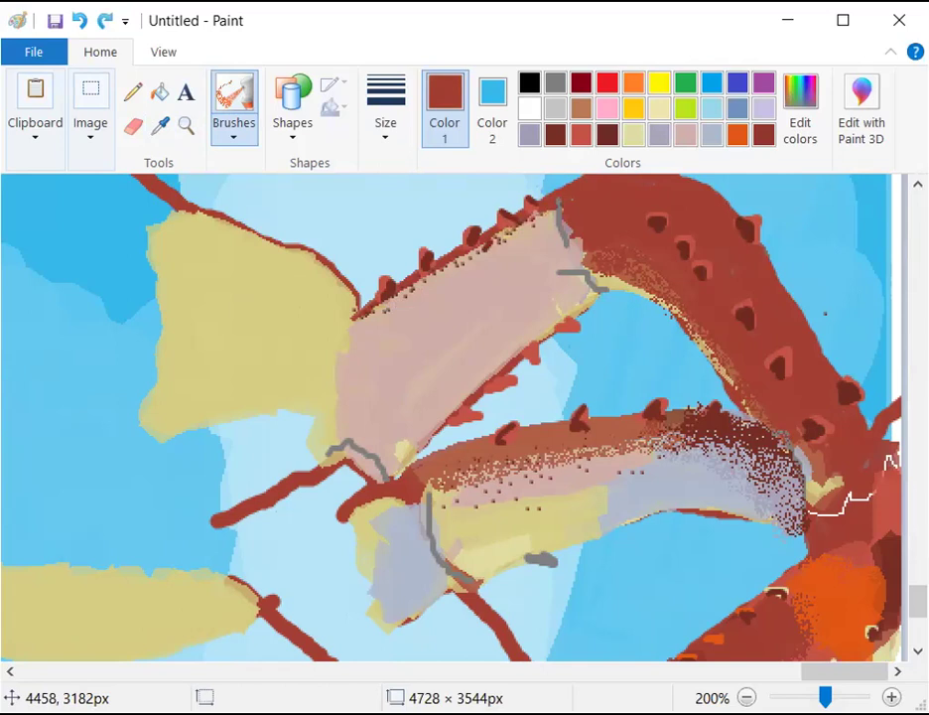
key("ctrl+y")
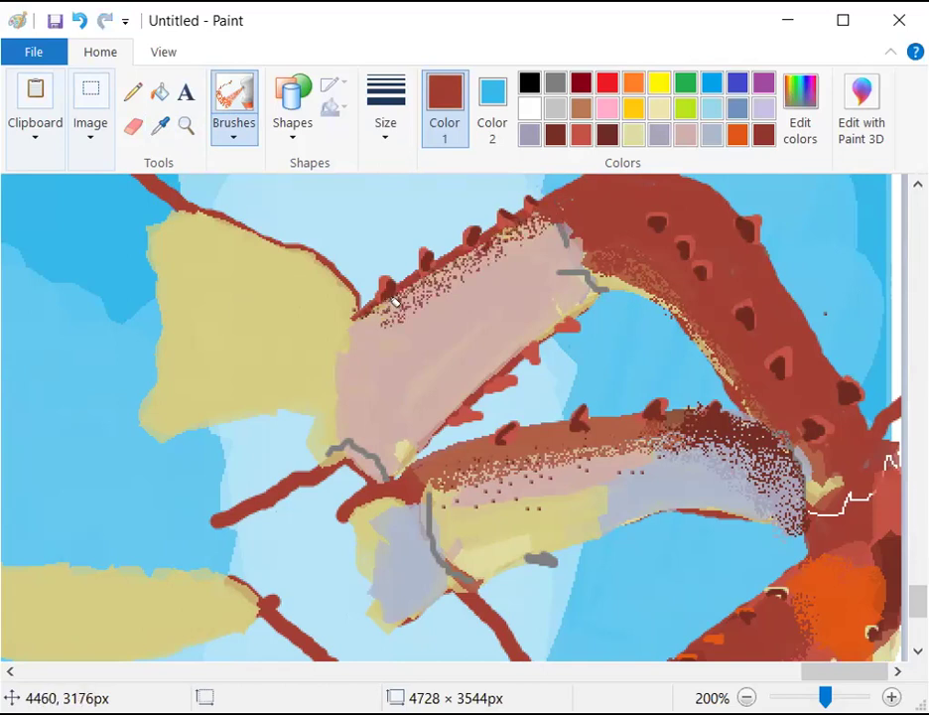
left_click_drag(542, 224, 591, 270)
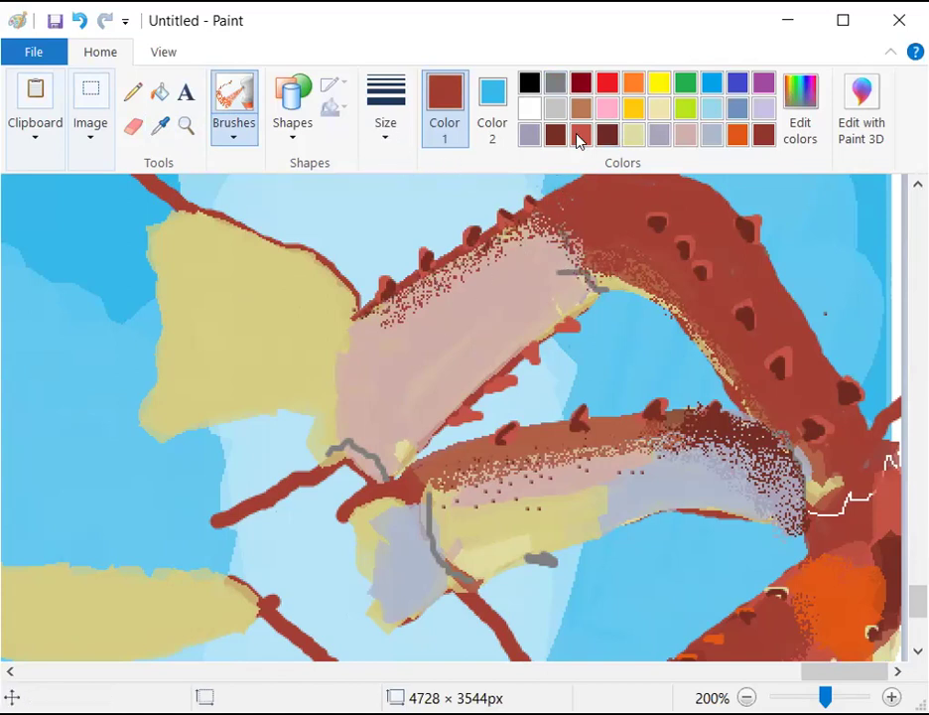
Try to airbrush a grey line along the joint between the pink segment and the arched limb
left_click(552, 107)
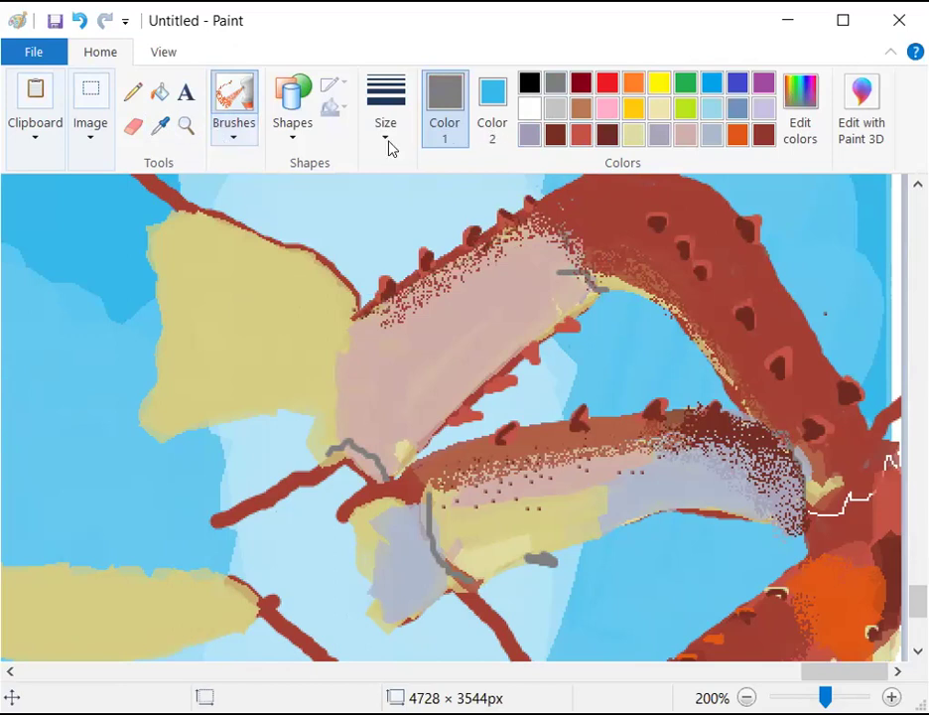
left_click_drag(557, 203, 593, 275)
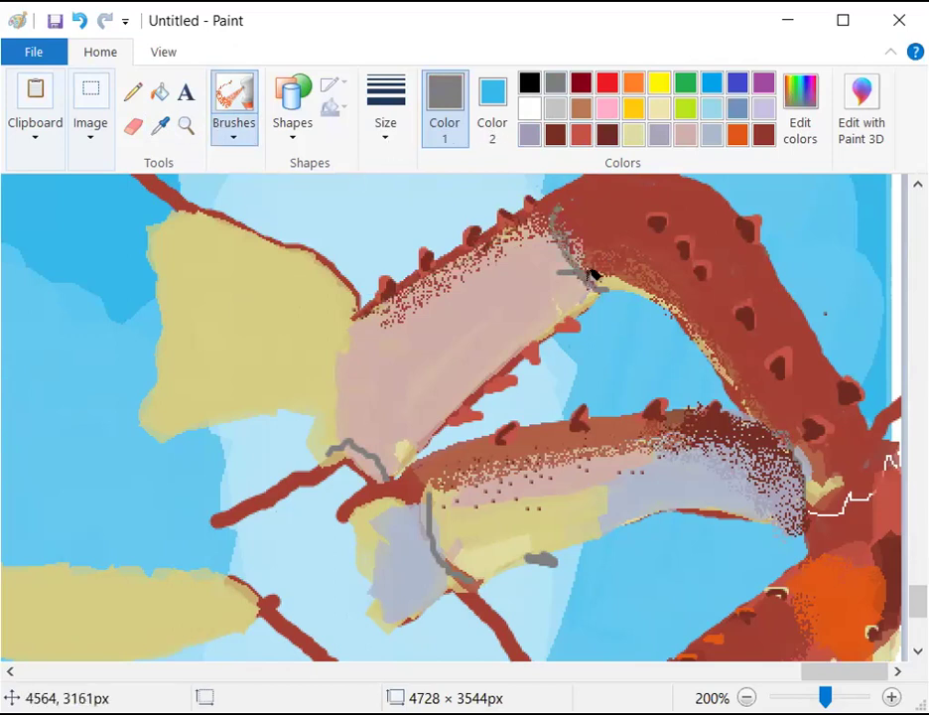
key("ctrl+z")
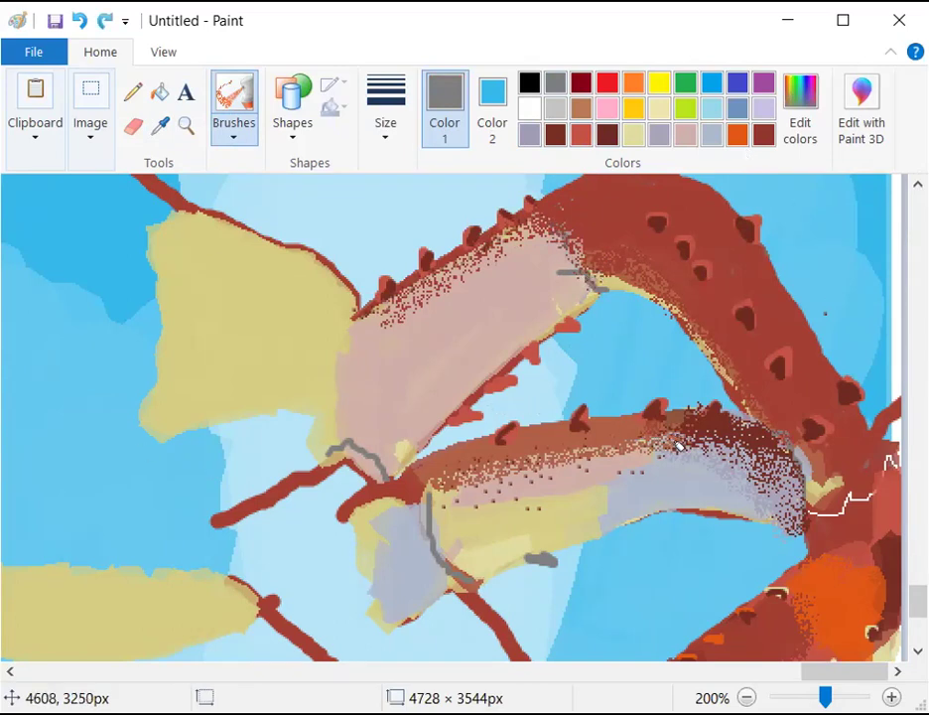
Mix a custom golden yellow with hue 31, saturation 220 and luminance 112
scroll(679, 447, "down", 3)
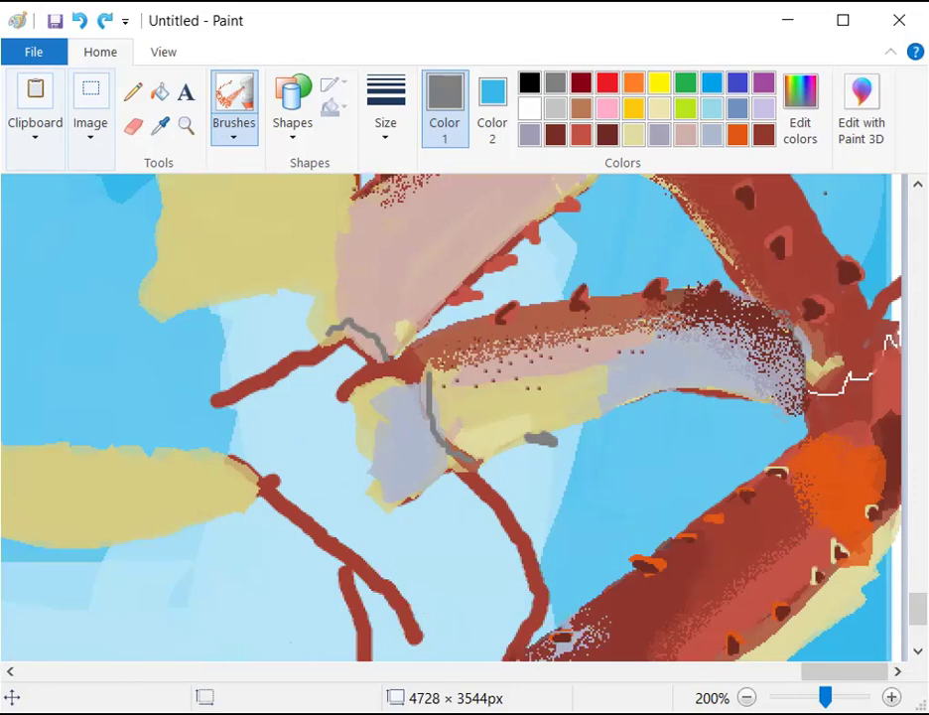
key("ctrl+Page_Down")
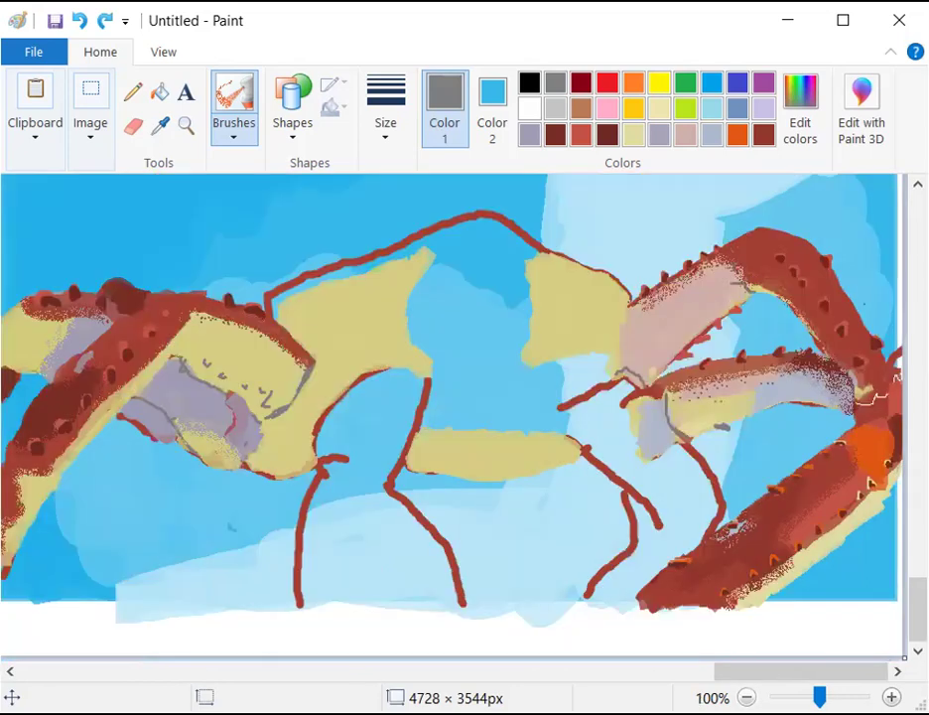
left_click(659, 82)
left_click(785, 114)
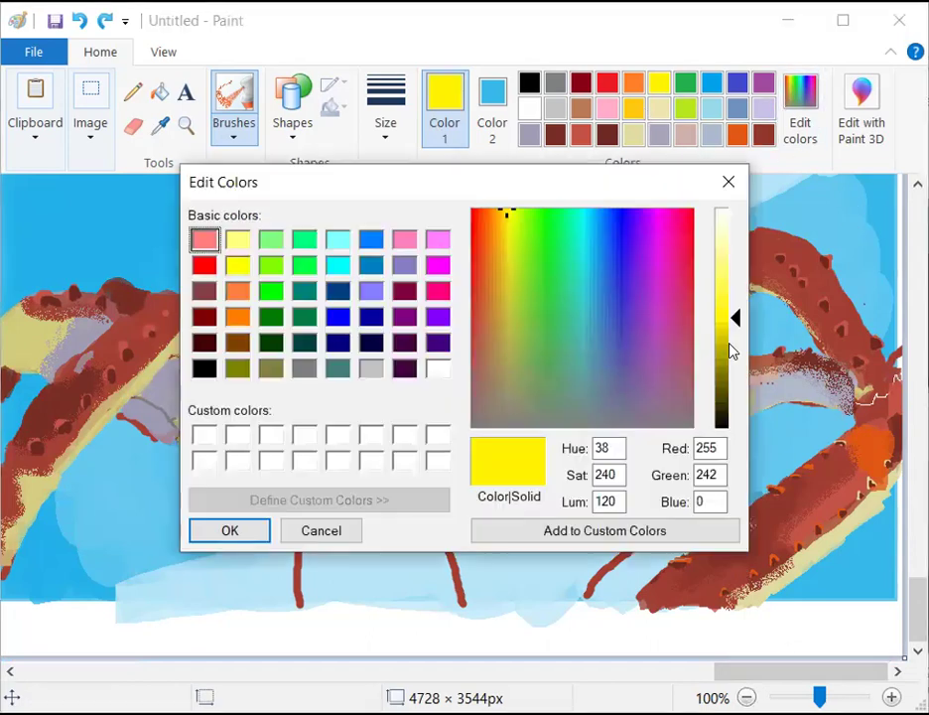
mouse_move(504, 233)
left_mouse_down()
mouse_move(501, 242)
mouse_move(502, 230)
left_mouse_up()
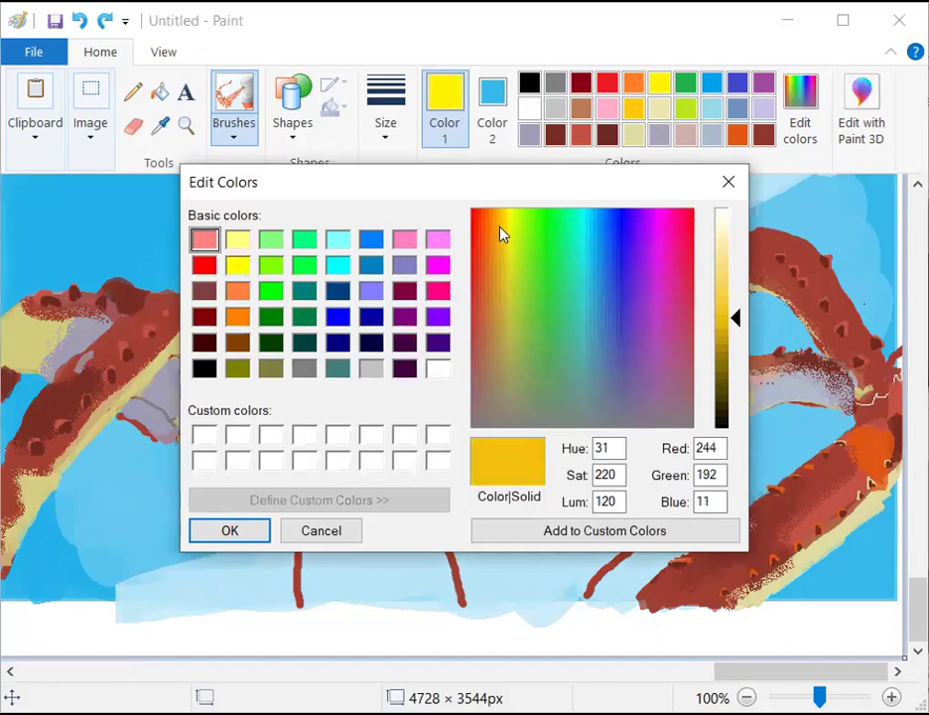
left_click(732, 330)
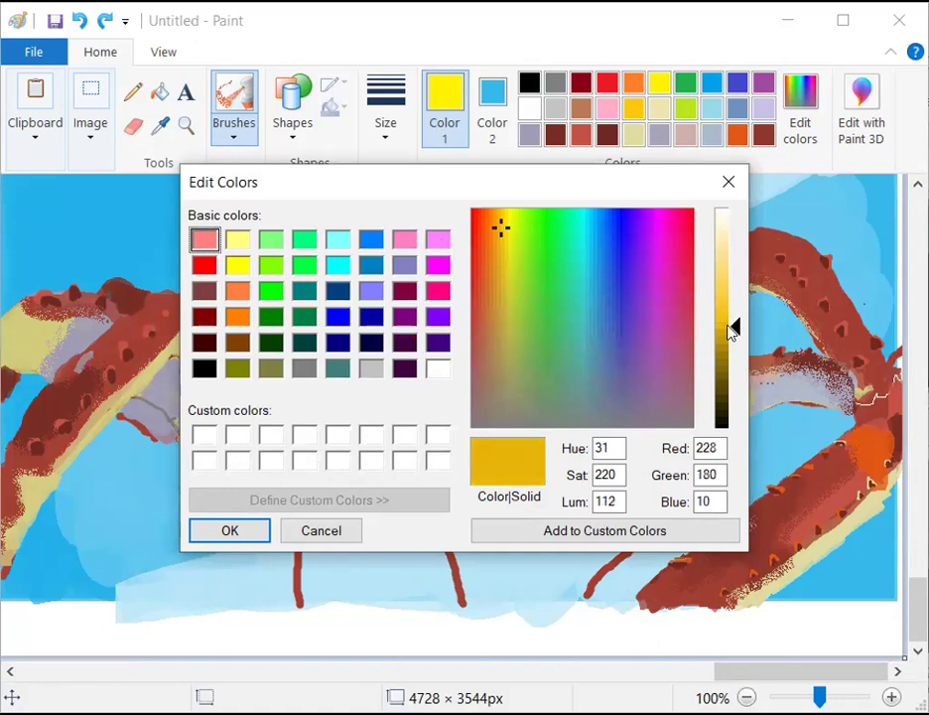
left_click(251, 534)
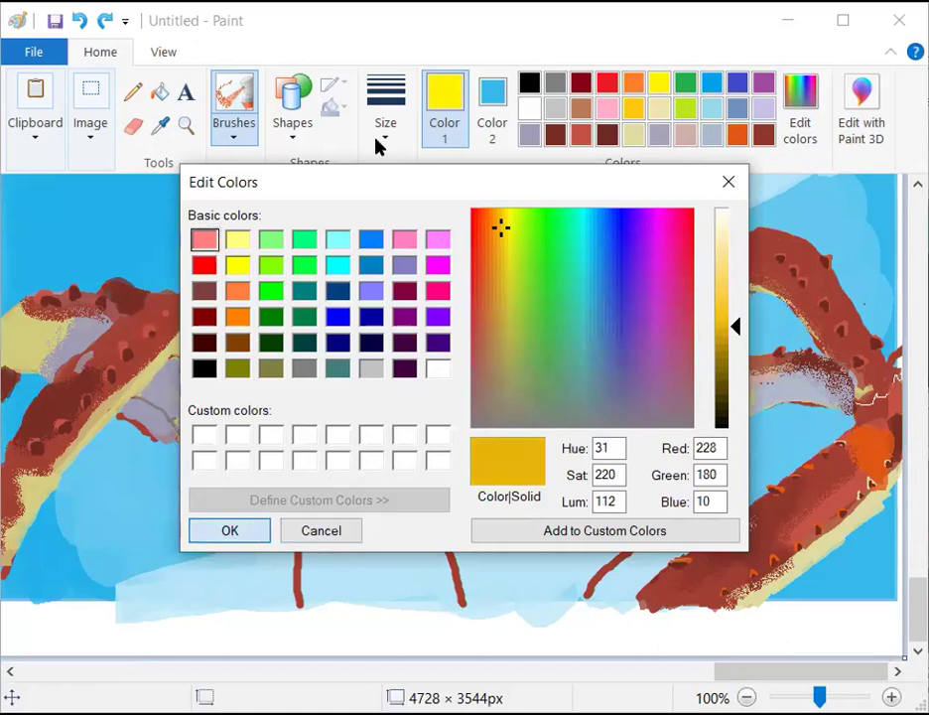
Try airbrushing the golden yellow over the orange patch at the diagonal limb's joint
left_click(386, 136)
left_click(839, 437)
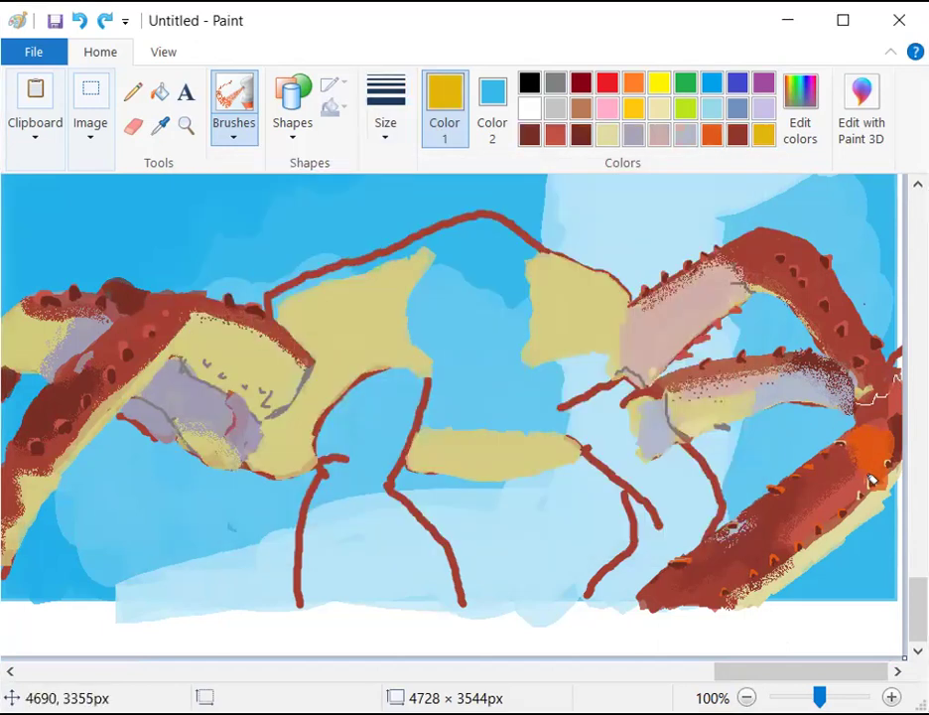
mouse_move(871, 481)
left_mouse_down()
mouse_move(872, 455)
mouse_move(888, 438)
mouse_move(866, 466)
mouse_move(888, 437)
left_mouse_up()
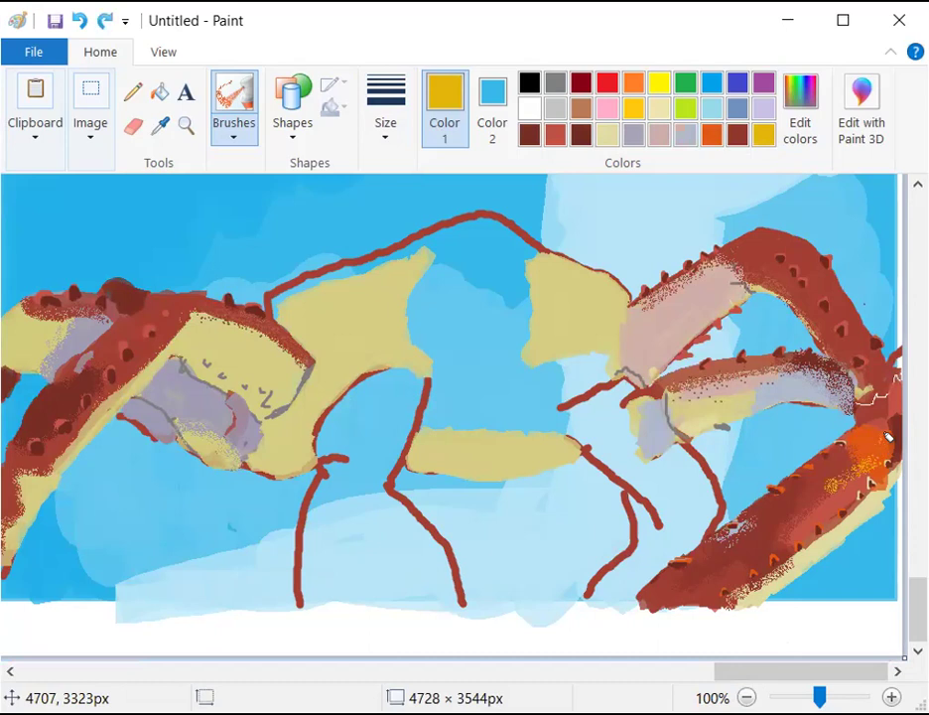
left_click_drag(888, 437, 889, 438)
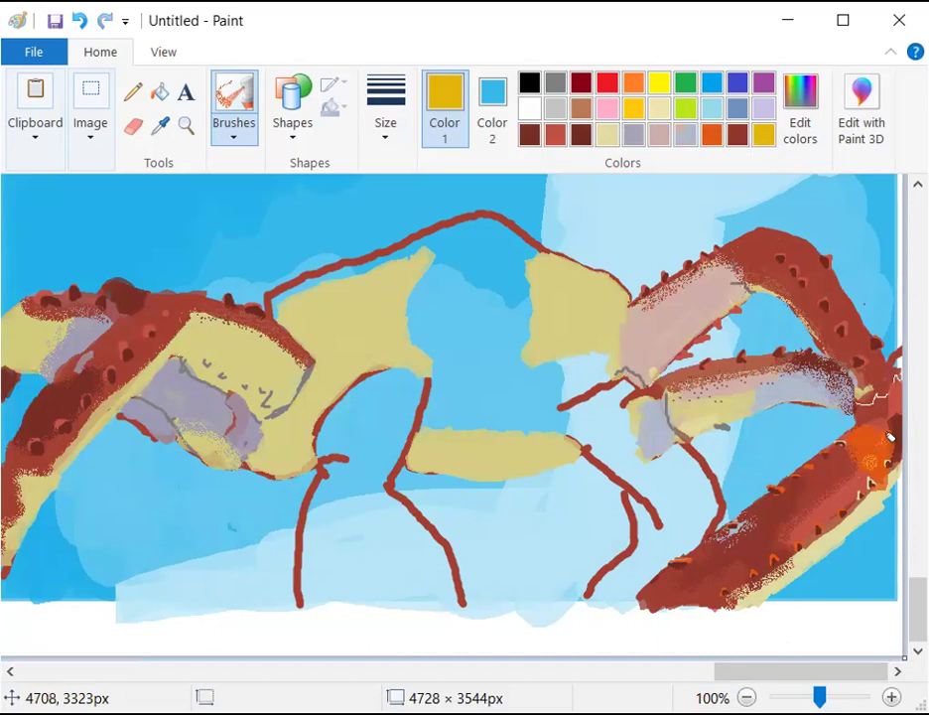
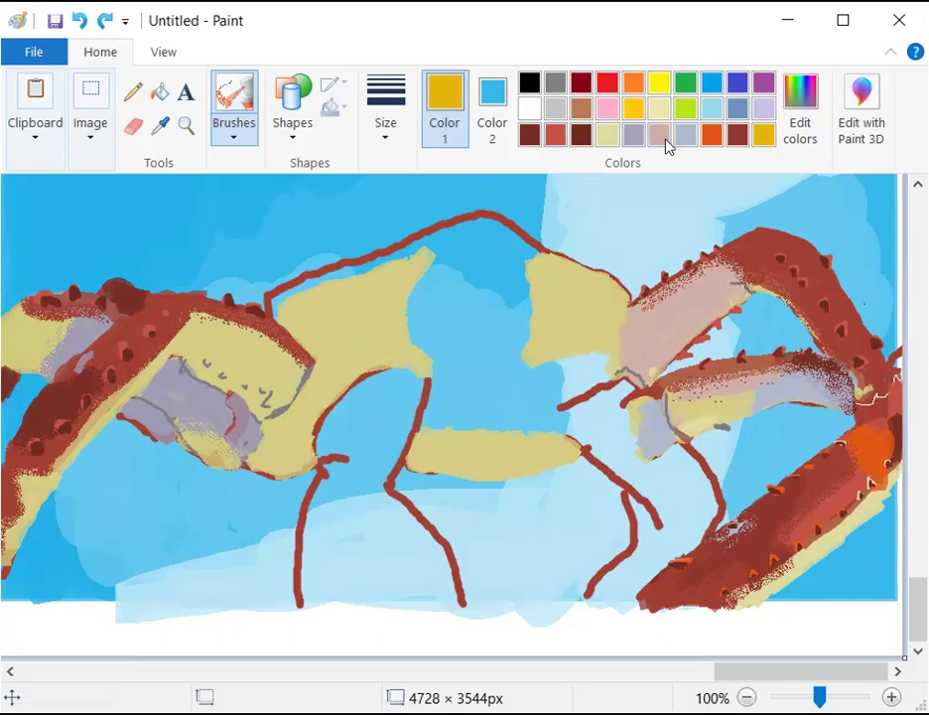
Sample the outline's brownish red and fill the upper part of the outlined leg below the pale yellow body with the Marker brush
left_click(162, 127)
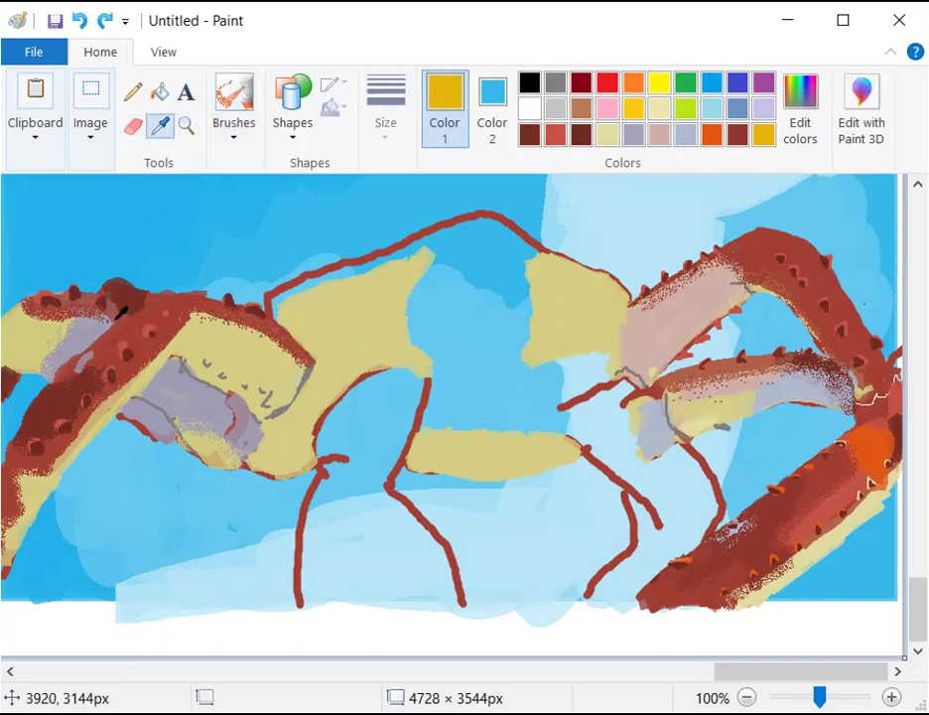
left_click(409, 452)
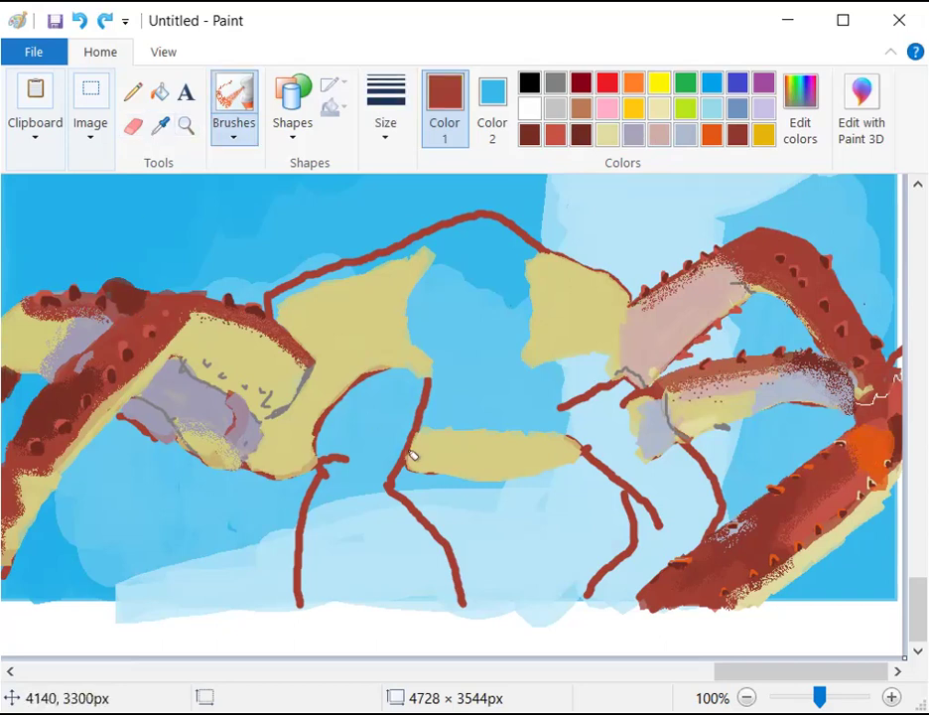
left_click(231, 124)
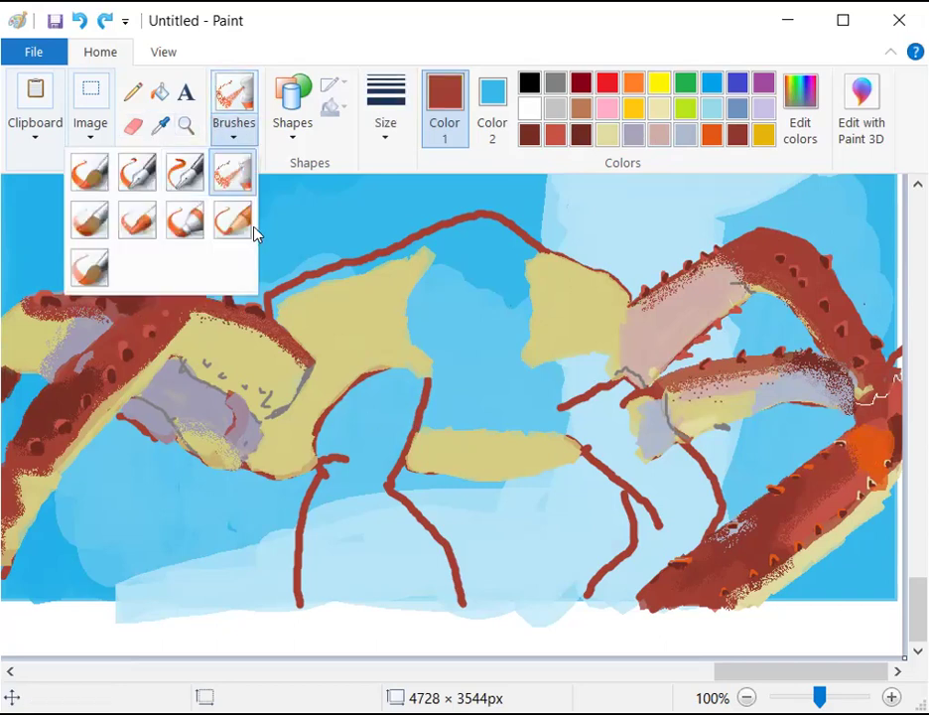
left_click(183, 220)
scroll(650, 506, "up", 1)
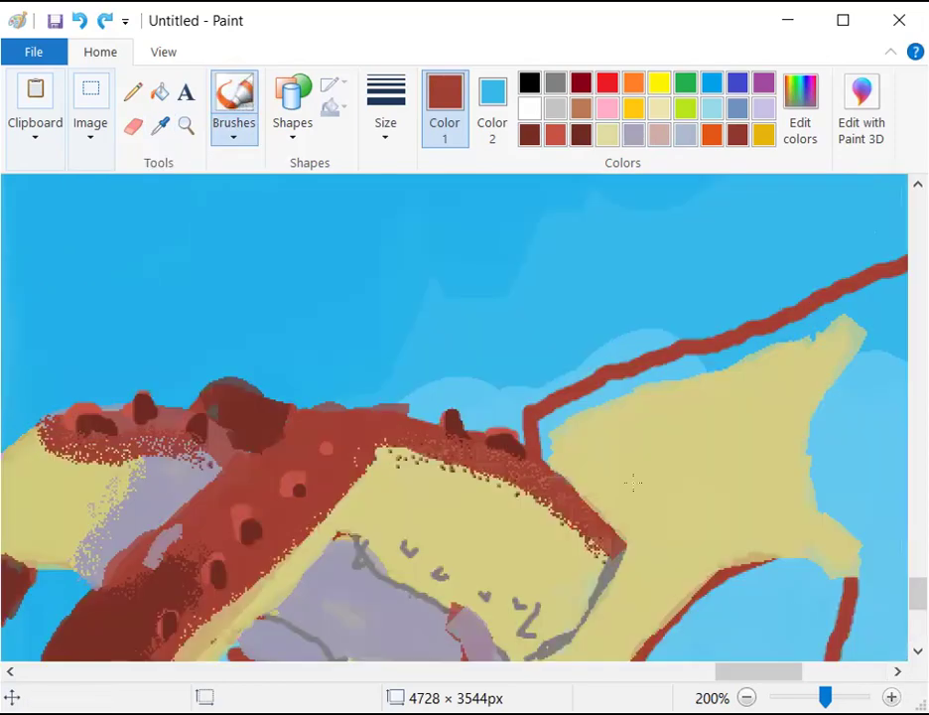
scroll(646, 477, "down", 3)
scroll(644, 448, "up", 3)
mouse_move(720, 419)
left_mouse_down()
mouse_move(754, 376)
mouse_move(748, 401)
mouse_move(695, 443)
mouse_move(751, 350)
mouse_move(715, 361)
mouse_move(747, 349)
mouse_move(768, 388)
mouse_move(789, 370)
mouse_move(806, 373)
mouse_move(793, 399)
mouse_move(800, 422)
mouse_move(842, 343)
mouse_move(763, 538)
mouse_move(771, 524)
mouse_move(748, 540)
mouse_move(793, 445)
mouse_move(771, 468)
mouse_move(768, 457)
mouse_move(736, 472)
mouse_move(711, 500)
mouse_move(704, 492)
mouse_move(656, 523)
mouse_move(635, 484)
mouse_move(639, 444)
left_mouse_up()
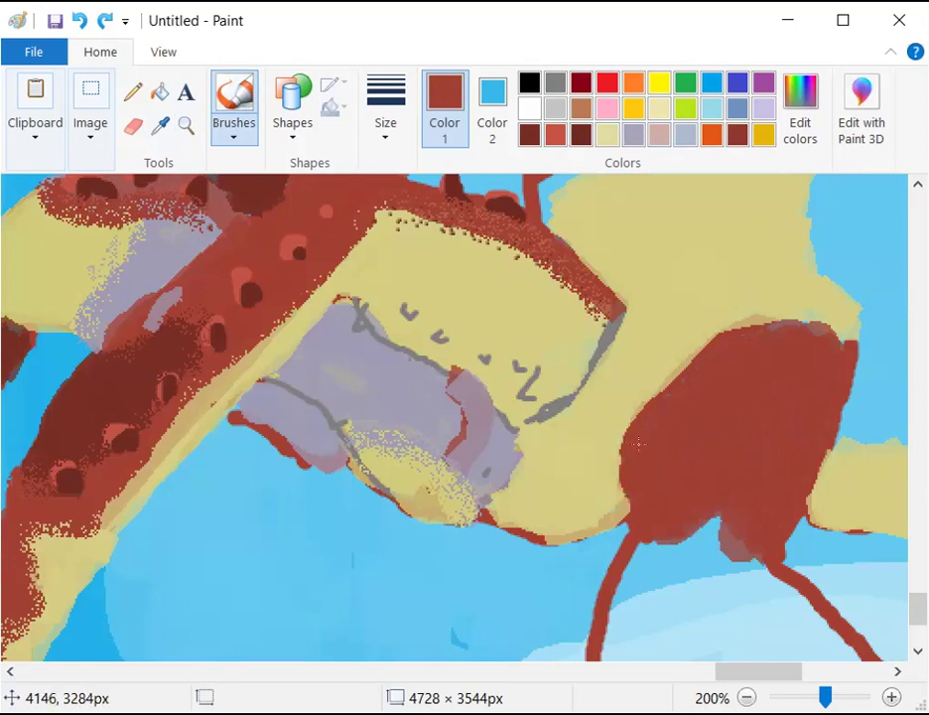
mouse_move(687, 521)
left_mouse_down()
mouse_move(668, 562)
mouse_move(690, 539)
mouse_move(671, 558)
mouse_move(655, 541)
mouse_move(640, 549)
mouse_move(673, 536)
mouse_move(689, 556)
mouse_move(680, 578)
mouse_move(734, 563)
mouse_move(735, 544)
mouse_move(784, 600)
left_mouse_up()
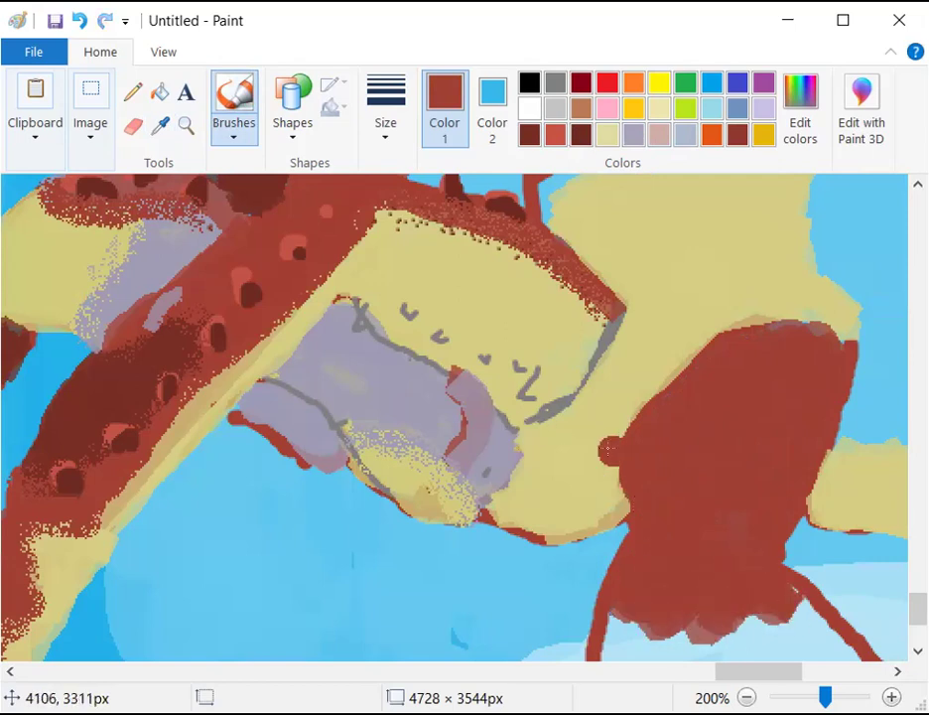
Extend the red slightly above the horizontal yellow band and fill the broad leg down to the white strip below the background
scroll(656, 402, "down", 2)
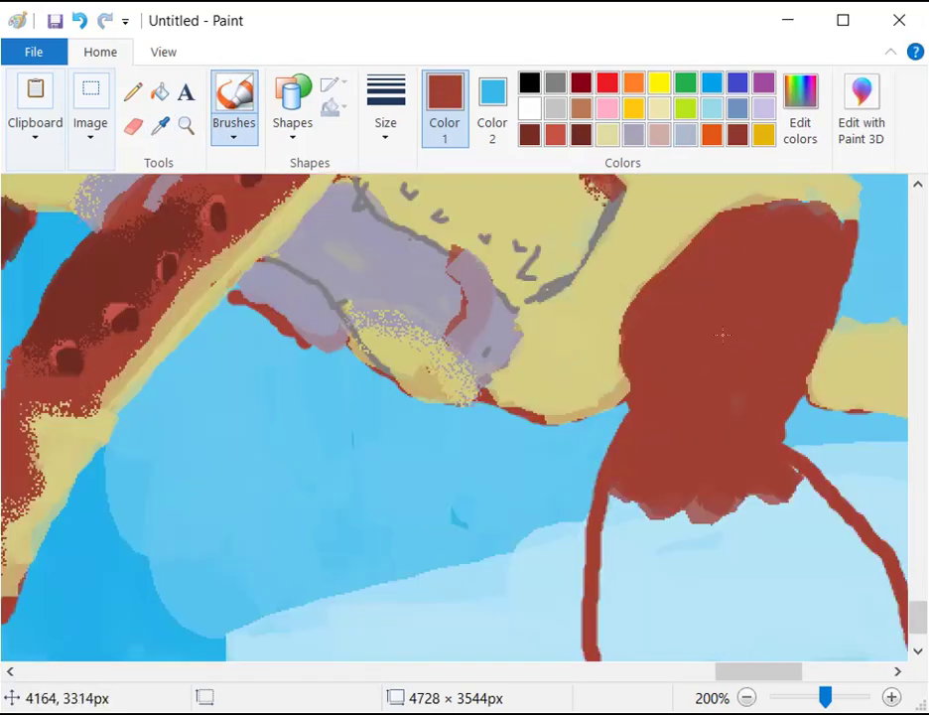
mouse_move(856, 231)
left_mouse_down()
mouse_move(855, 306)
mouse_move(874, 280)
mouse_move(873, 243)
mouse_move(872, 256)
mouse_move(853, 230)
mouse_move(837, 260)
mouse_move(837, 288)
mouse_move(882, 297)
left_mouse_up()
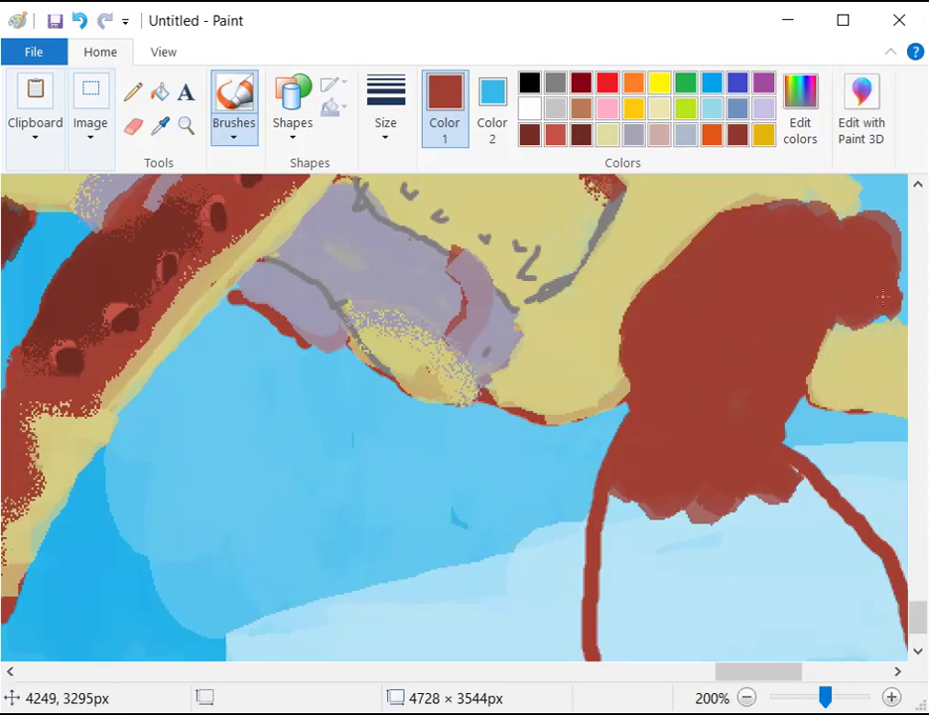
scroll(780, 370, "down", 3)
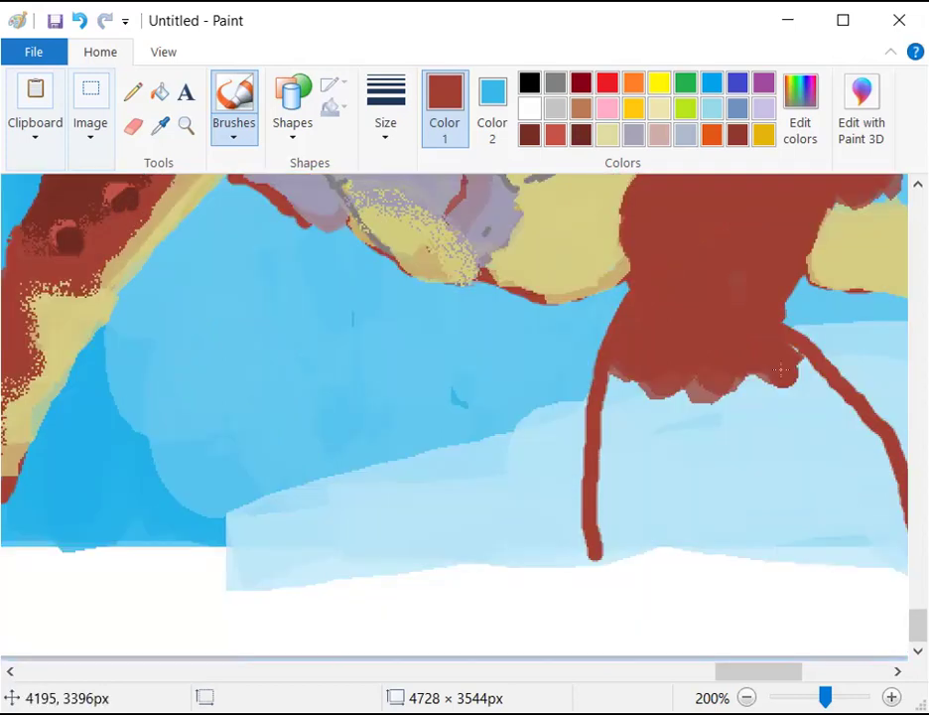
mouse_move(608, 479)
left_mouse_down()
mouse_move(625, 369)
mouse_move(632, 452)
mouse_move(613, 478)
mouse_move(599, 473)
mouse_move(635, 404)
mouse_move(645, 505)
mouse_move(616, 494)
mouse_move(624, 501)
mouse_move(602, 516)
mouse_move(610, 527)
mouse_move(670, 534)
mouse_move(693, 494)
mouse_move(687, 380)
mouse_move(685, 405)
mouse_move(715, 388)
mouse_move(673, 397)
mouse_move(677, 459)
mouse_move(726, 412)
mouse_move(728, 440)
mouse_move(772, 380)
left_mouse_up()
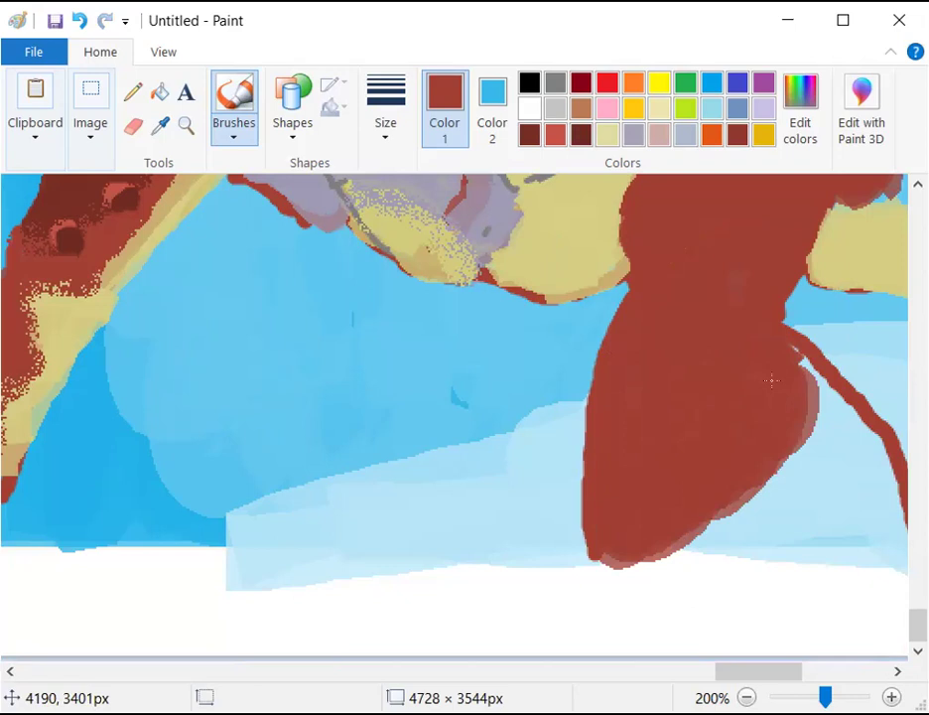
mouse_move(772, 380)
left_mouse_down()
mouse_move(788, 340)
mouse_move(849, 414)
mouse_move(824, 400)
mouse_move(894, 512)
mouse_move(897, 540)
mouse_move(891, 506)
mouse_move(882, 522)
mouse_move(856, 510)
mouse_move(872, 511)
mouse_move(846, 477)
mouse_move(852, 497)
mouse_move(832, 475)
mouse_move(814, 425)
mouse_move(777, 489)
mouse_move(796, 514)
mouse_move(710, 547)
mouse_move(689, 527)
mouse_move(802, 549)
mouse_move(692, 505)
left_mouse_up()
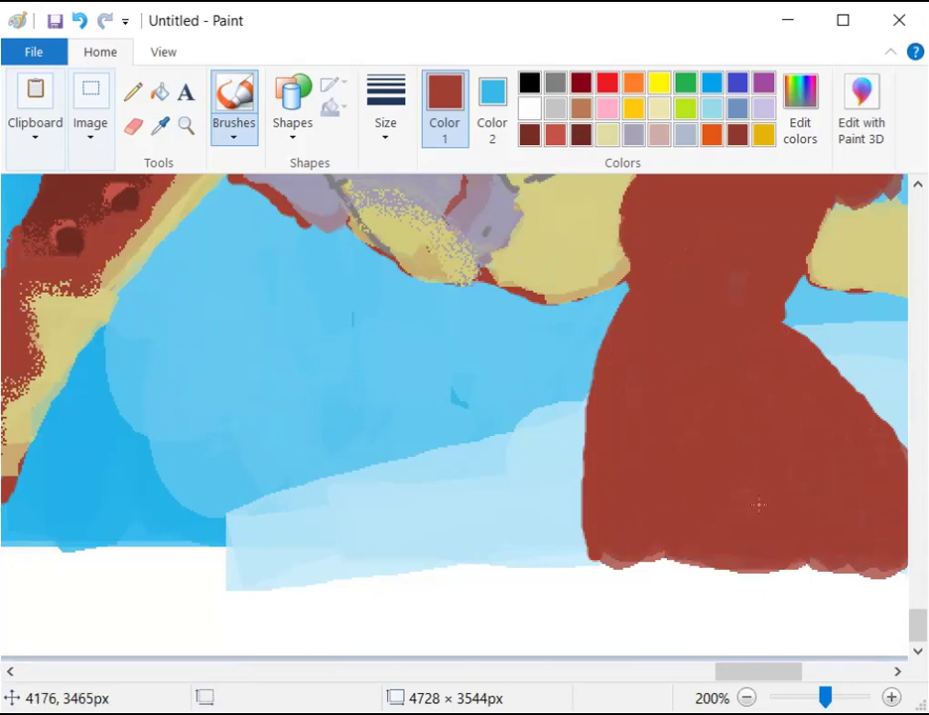
Paint red over the bend of the second outlined leg, up to the lilac patch
left_click(749, 645)
left_click_drag(744, 672, 813, 658)
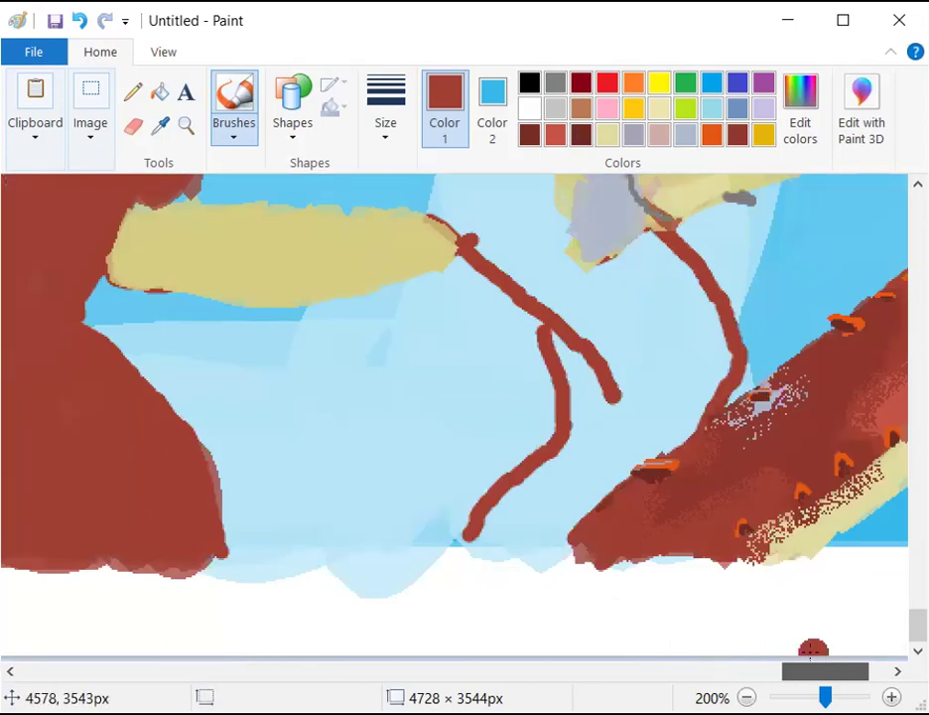
mouse_move(594, 383)
left_mouse_down()
mouse_move(553, 320)
mouse_move(591, 399)
mouse_move(656, 357)
mouse_move(638, 296)
mouse_move(594, 341)
mouse_move(650, 264)
mouse_move(653, 312)
left_mouse_up()
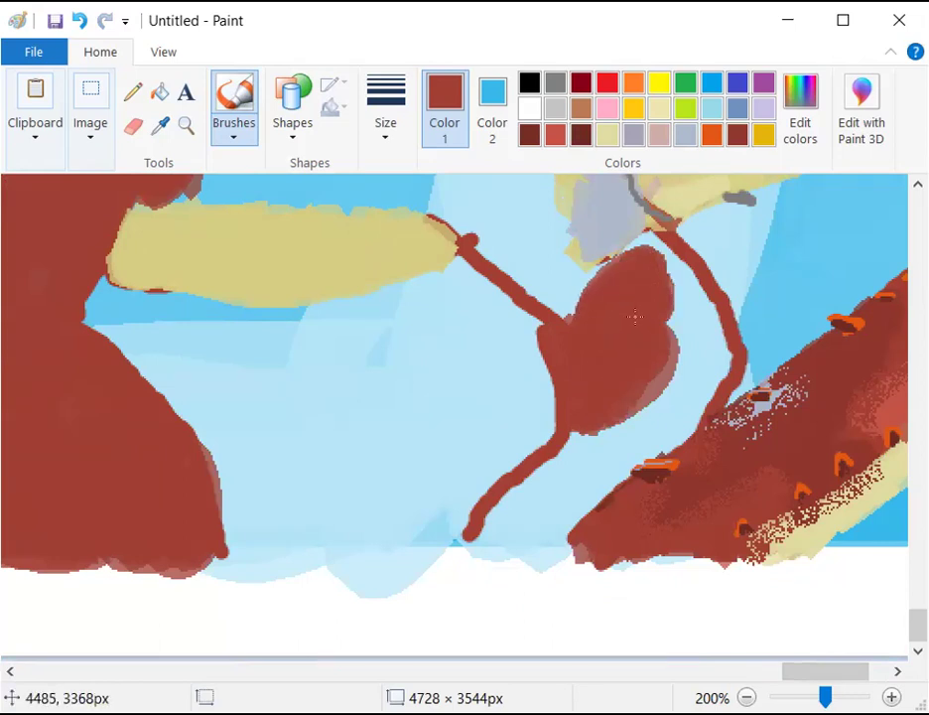
Try to paint red over the lilac and yellow patch at the top of the second leg
scroll(633, 323, "up", 5)
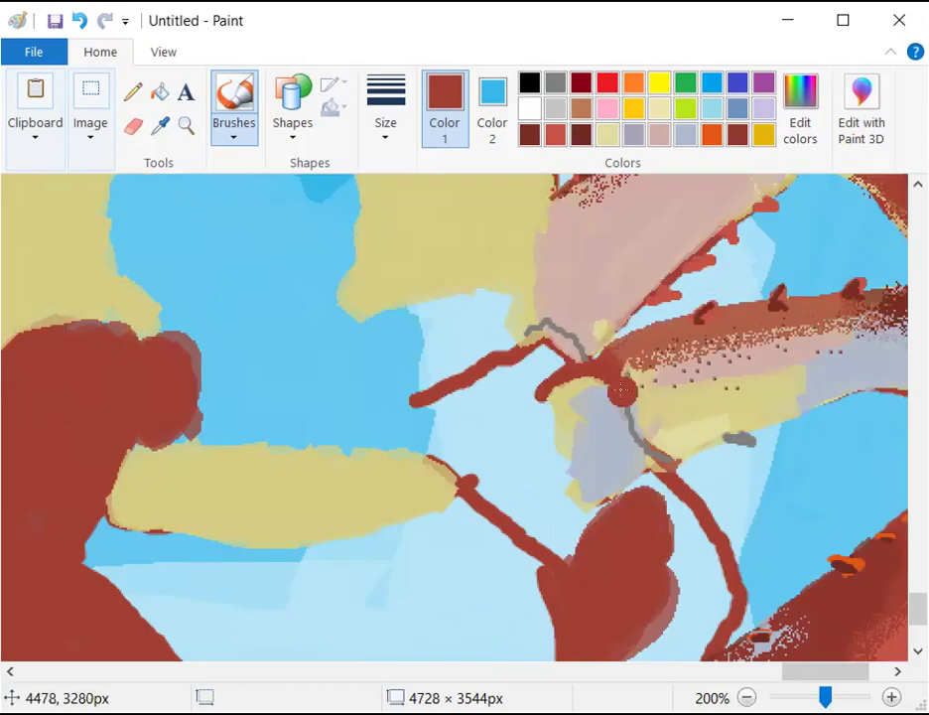
mouse_move(621, 390)
left_mouse_down()
mouse_move(581, 467)
mouse_move(650, 508)
mouse_move(614, 435)
mouse_move(661, 506)
mouse_move(609, 443)
mouse_move(576, 423)
mouse_move(549, 362)
mouse_move(574, 464)
left_mouse_up()
key("ctrl+z")
key("ctrl+z")
left_click(579, 466)
key("ctrl+z")
Fill the second outlined leg with the same red from the tip of its upper branch, across the lilac patch, down to its foot
mouse_move(427, 402)
left_mouse_down()
mouse_move(446, 441)
mouse_move(416, 429)
mouse_move(407, 450)
mouse_move(401, 410)
mouse_move(411, 399)
mouse_move(362, 452)
mouse_move(497, 461)
mouse_move(529, 517)
mouse_move(563, 510)
mouse_move(585, 549)
mouse_move(497, 422)
mouse_move(499, 387)
mouse_move(504, 407)
mouse_move(532, 373)
mouse_move(506, 402)
left_mouse_up()
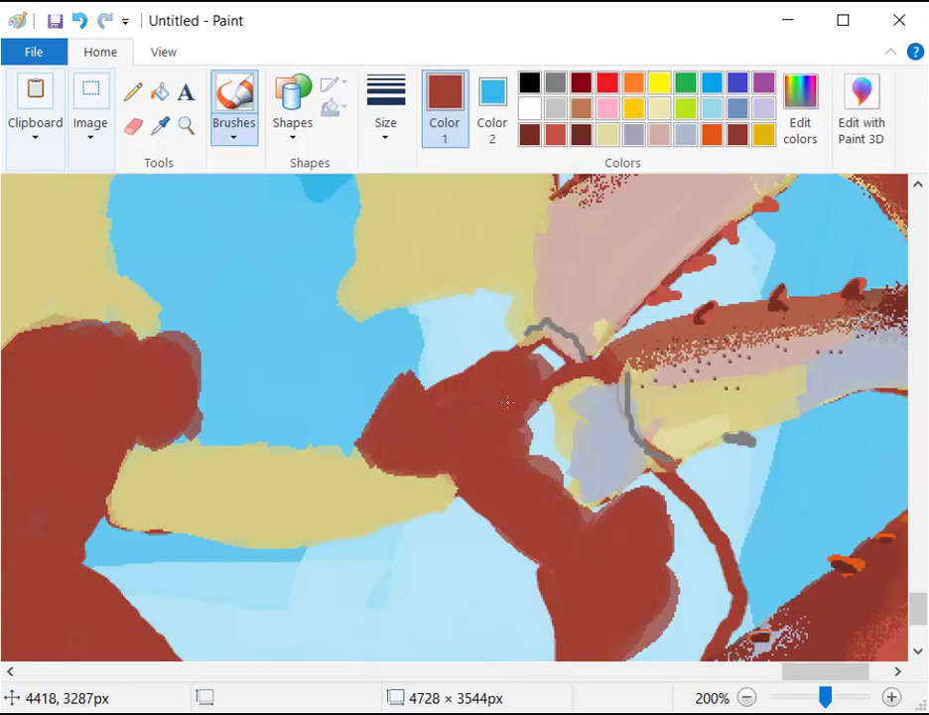
mouse_move(507, 402)
left_mouse_down()
mouse_move(537, 395)
mouse_move(558, 362)
mouse_move(550, 381)
mouse_move(557, 366)
mouse_move(543, 365)
mouse_move(488, 421)
mouse_move(459, 398)
mouse_move(561, 449)
mouse_move(558, 425)
mouse_move(595, 511)
mouse_move(560, 512)
mouse_move(551, 468)
mouse_move(580, 387)
mouse_move(558, 350)
mouse_move(513, 350)
mouse_move(537, 342)
mouse_move(572, 365)
mouse_move(543, 340)
mouse_move(600, 408)
mouse_move(606, 427)
mouse_move(582, 399)
mouse_move(650, 501)
mouse_move(580, 417)
mouse_move(652, 517)
mouse_move(621, 454)
left_mouse_up()
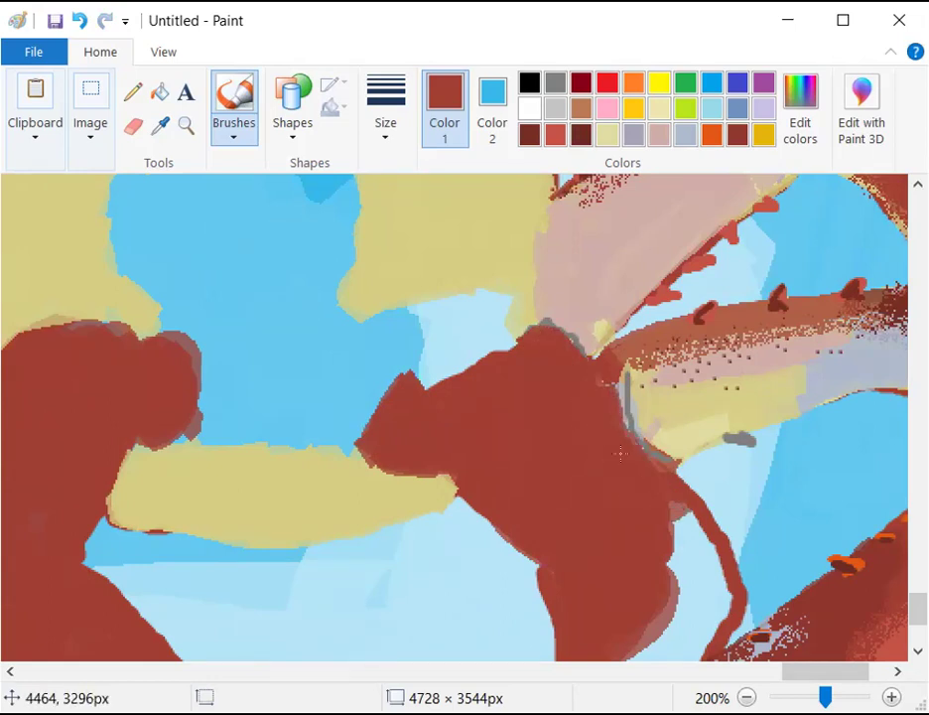
mouse_move(681, 520)
left_mouse_down()
mouse_move(700, 585)
mouse_move(703, 569)
mouse_move(696, 605)
mouse_move(711, 560)
mouse_move(716, 582)
mouse_move(571, 617)
left_mouse_up()
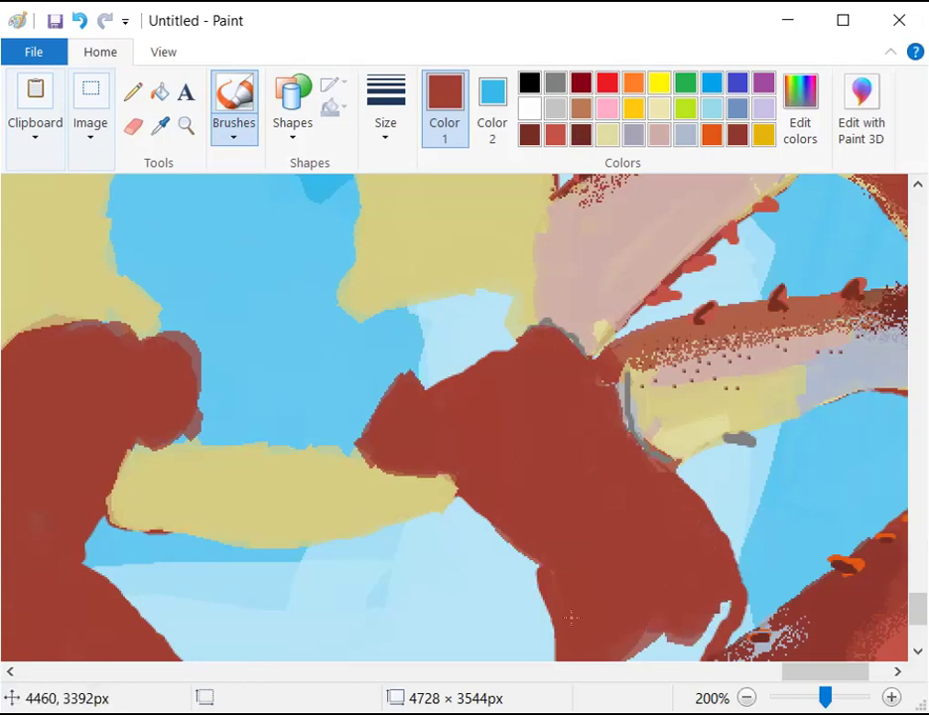
scroll(574, 594, "down", 3)
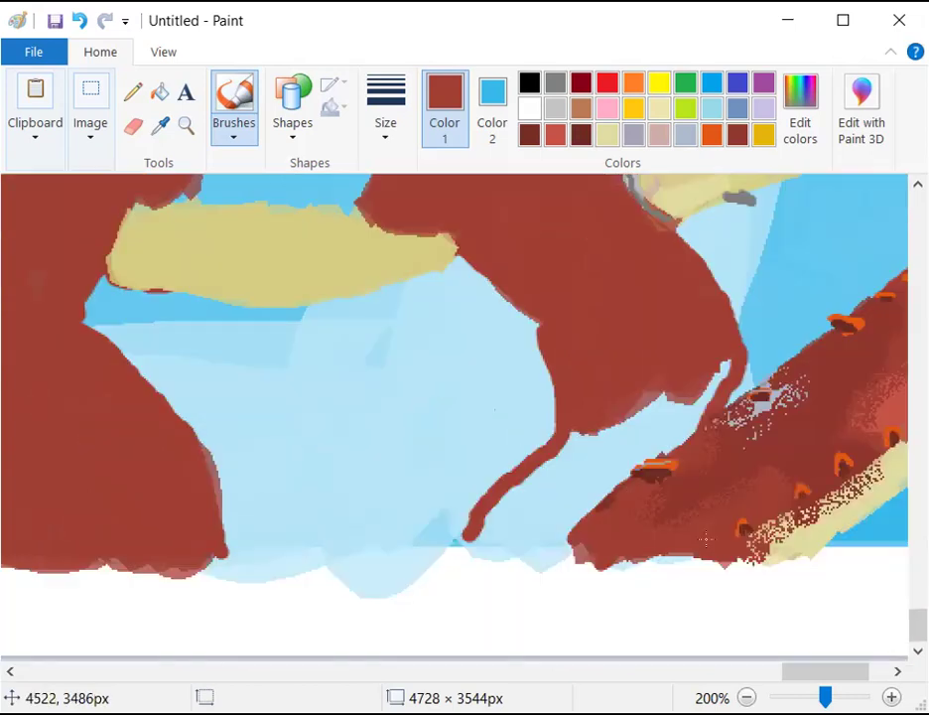
mouse_move(571, 442)
left_mouse_down()
mouse_move(559, 478)
mouse_move(530, 499)
mouse_move(553, 464)
mouse_move(521, 485)
mouse_move(534, 472)
mouse_move(501, 516)
mouse_move(593, 462)
mouse_move(700, 389)
left_mouse_up()
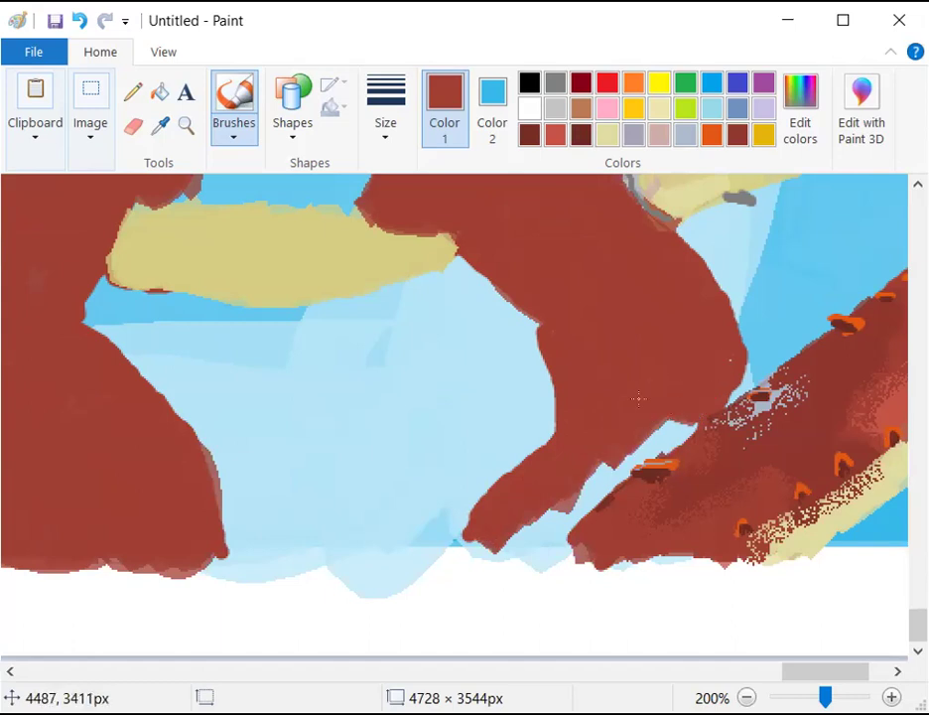
Fill the light-blue gap between the second leg's foot and the speckled limb with red, then brush over the leftover specks
left_click(160, 92)
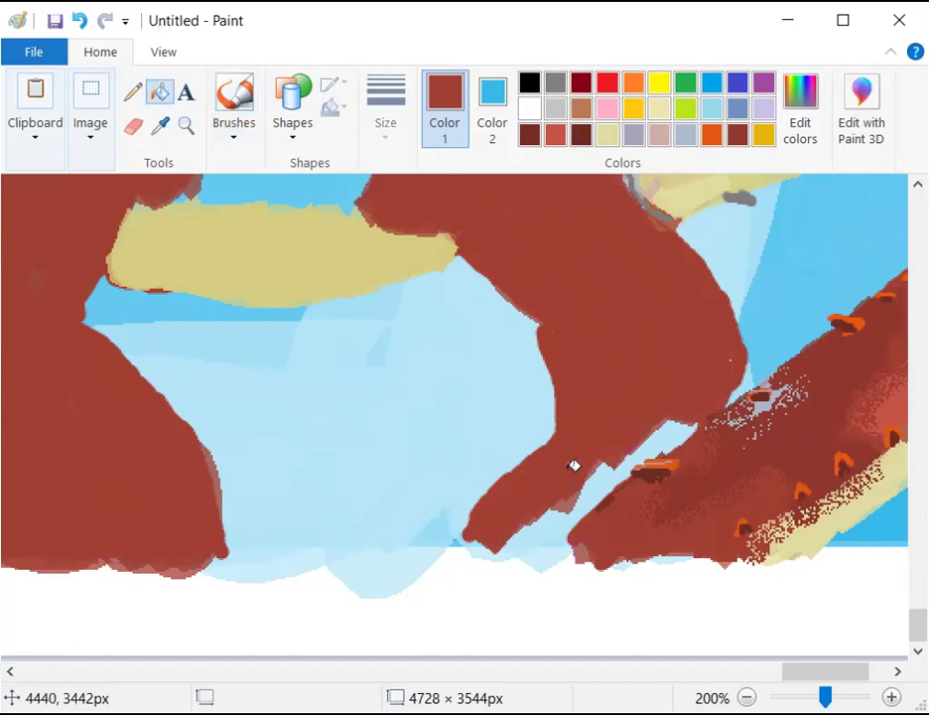
left_click(605, 480)
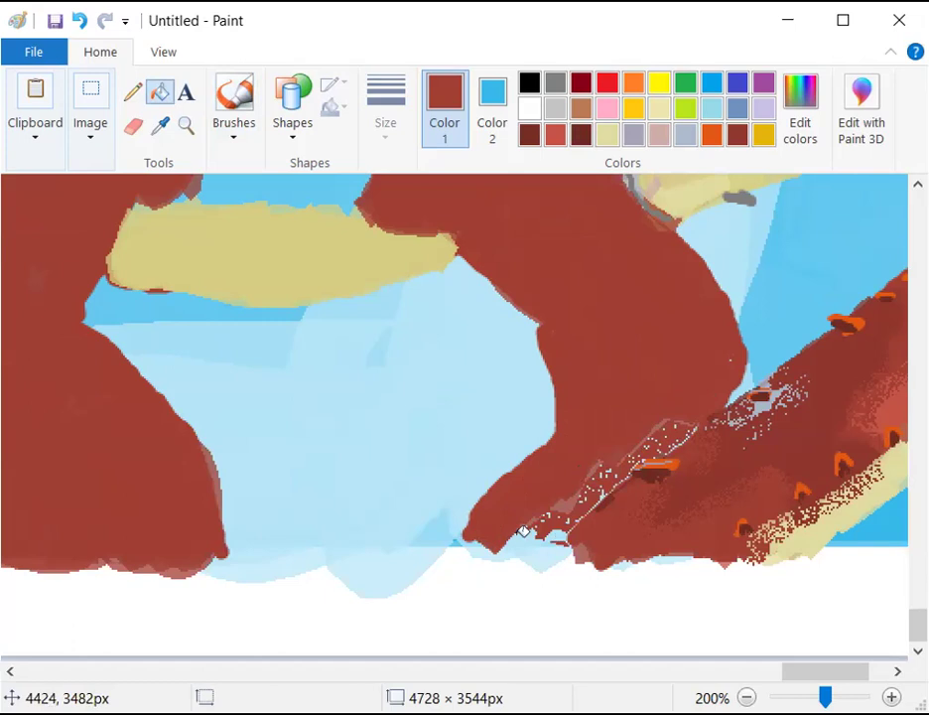
left_click(239, 114)
left_click(386, 103)
left_click(366, 182)
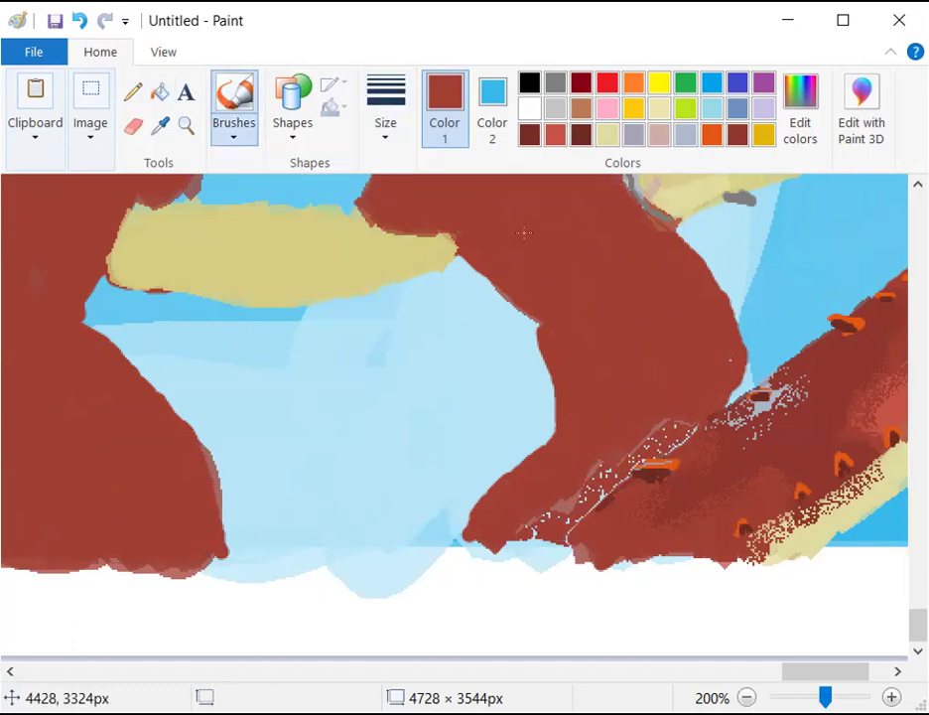
left_click_drag(648, 424, 666, 419)
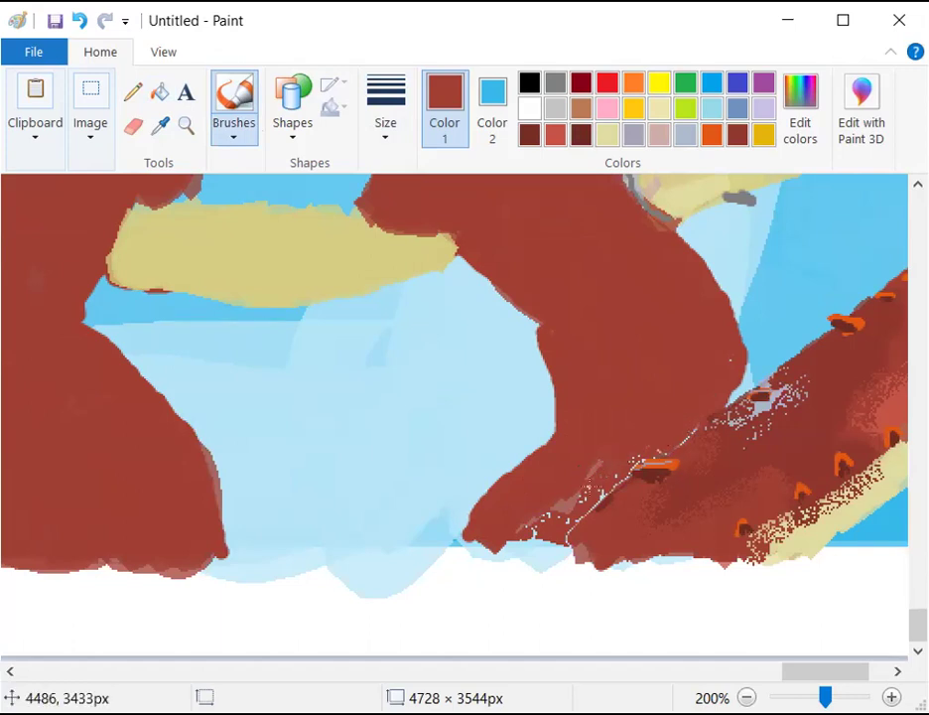
left_click_drag(587, 493, 571, 506)
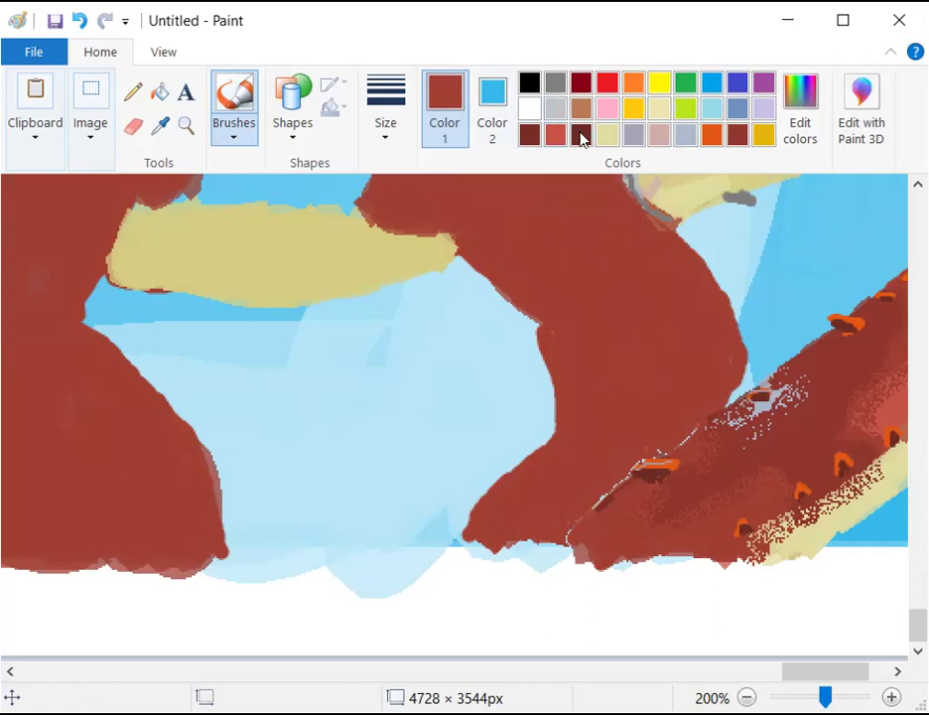
Shade the second leg in dark red along both edges of its lower bend, across the joint and under the upper branch
left_click(532, 139)
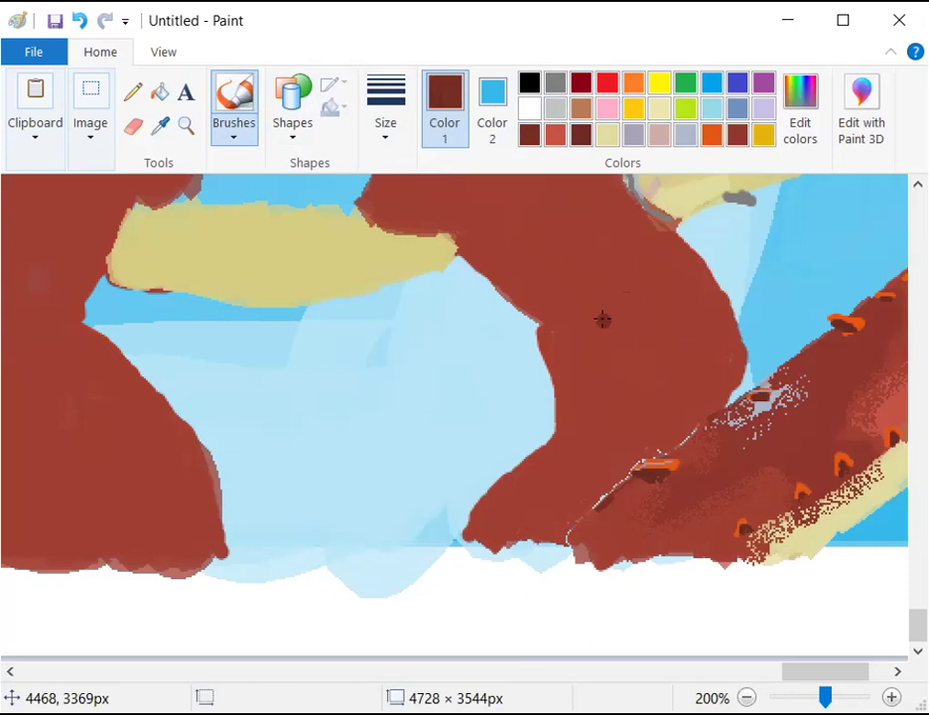
mouse_move(728, 372)
left_mouse_down()
mouse_move(680, 426)
mouse_move(715, 392)
mouse_move(711, 358)
left_mouse_up()
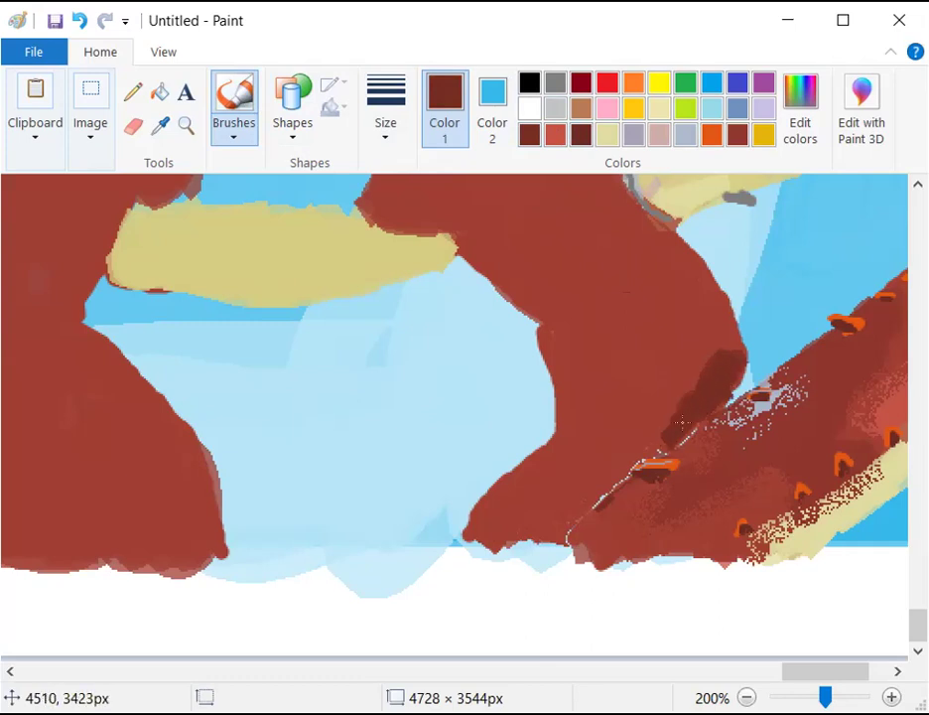
mouse_move(572, 425)
left_mouse_down()
mouse_move(554, 443)
mouse_move(557, 373)
mouse_move(566, 416)
mouse_move(573, 409)
left_mouse_up()
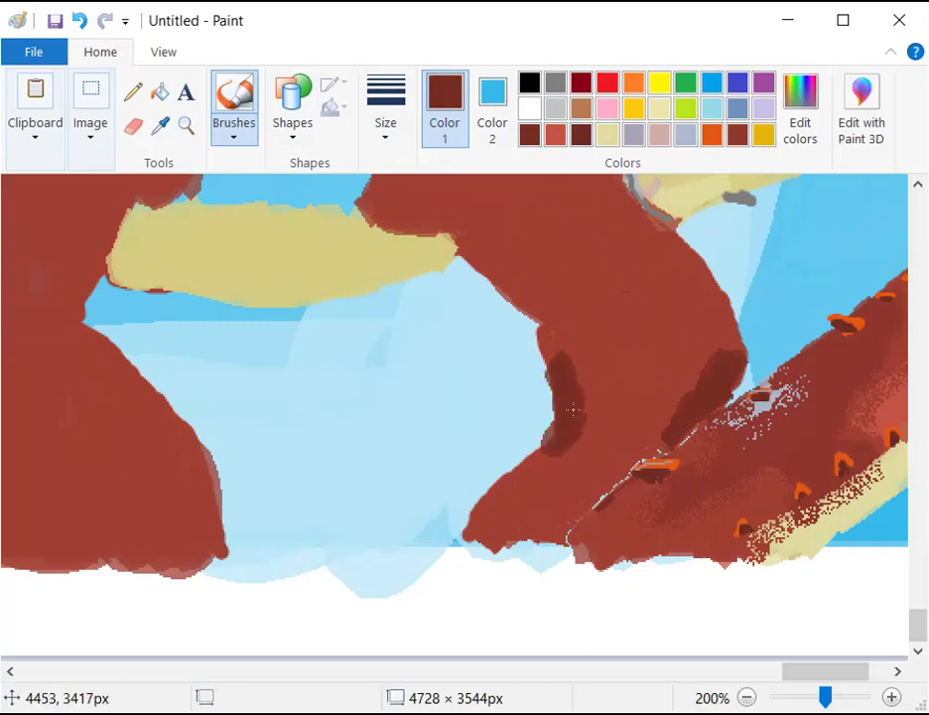
mouse_move(541, 318)
left_mouse_down()
mouse_move(557, 284)
mouse_move(571, 278)
mouse_move(557, 276)
mouse_move(654, 242)
mouse_move(646, 222)
mouse_move(636, 241)
left_mouse_up()
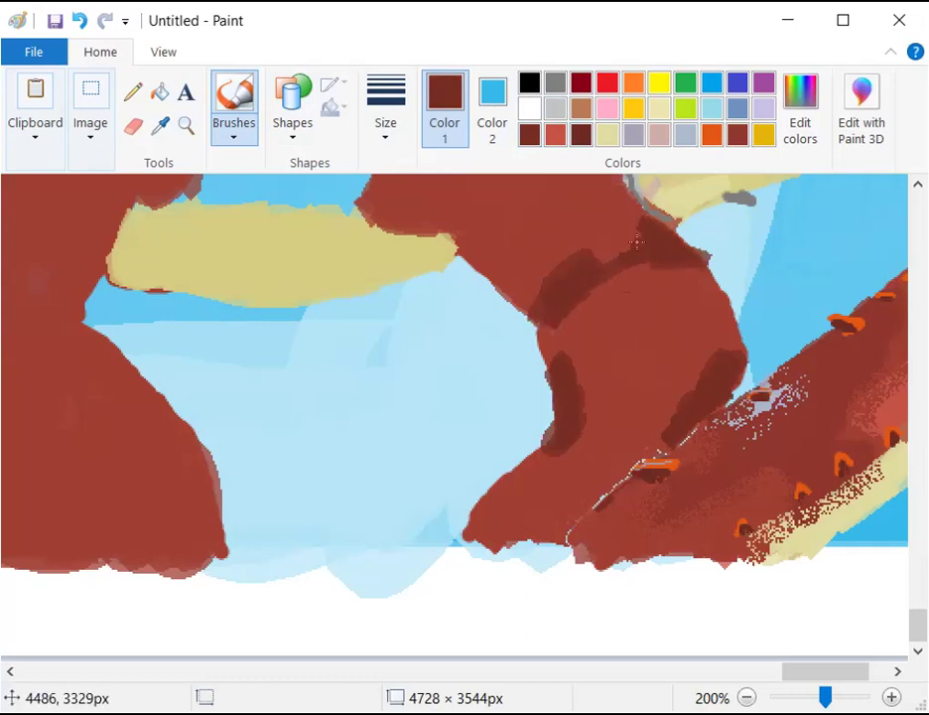
scroll(638, 322, "up", 3)
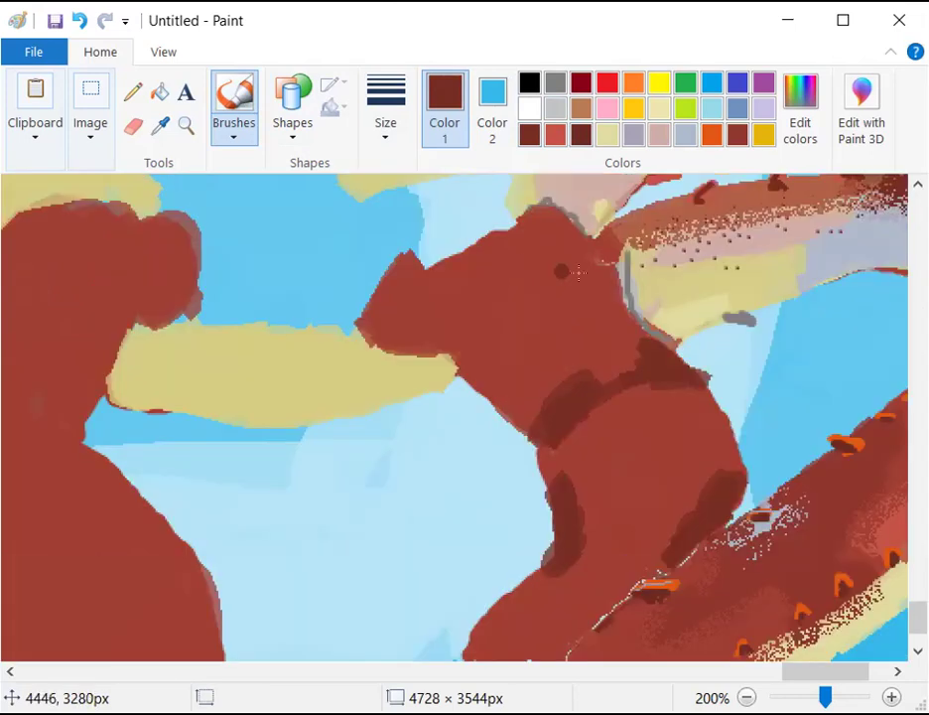
mouse_move(466, 336)
left_mouse_down()
mouse_move(461, 359)
mouse_move(478, 344)
mouse_move(451, 334)
mouse_move(415, 352)
mouse_move(481, 376)
mouse_move(468, 376)
left_mouse_up()
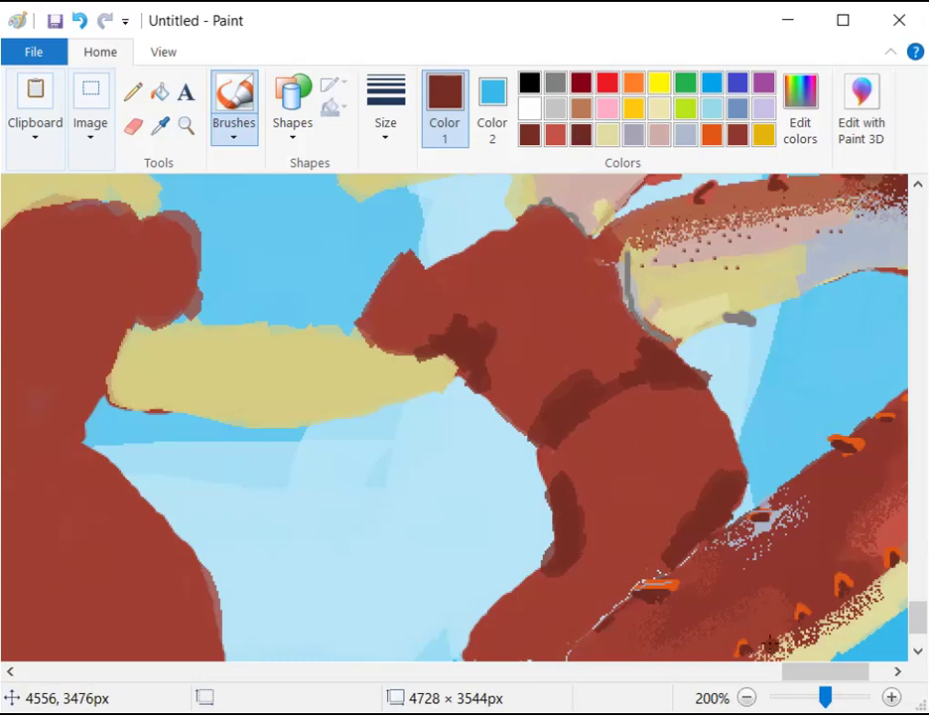
Shade the broad leg in dark red with a band across its joint, a hooked patch above it and strokes down the lower part
left_click_drag(797, 672, 744, 674)
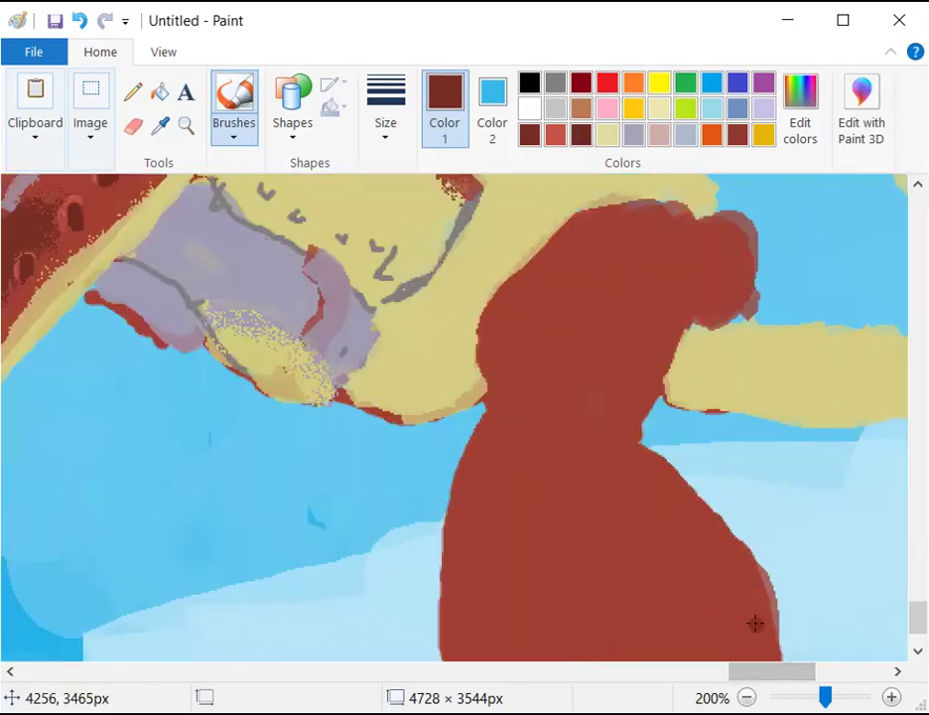
mouse_move(526, 437)
left_mouse_down()
mouse_move(496, 447)
mouse_move(467, 476)
mouse_move(536, 437)
mouse_move(648, 447)
mouse_move(666, 473)
mouse_move(636, 455)
mouse_move(627, 425)
mouse_move(623, 446)
left_mouse_up()
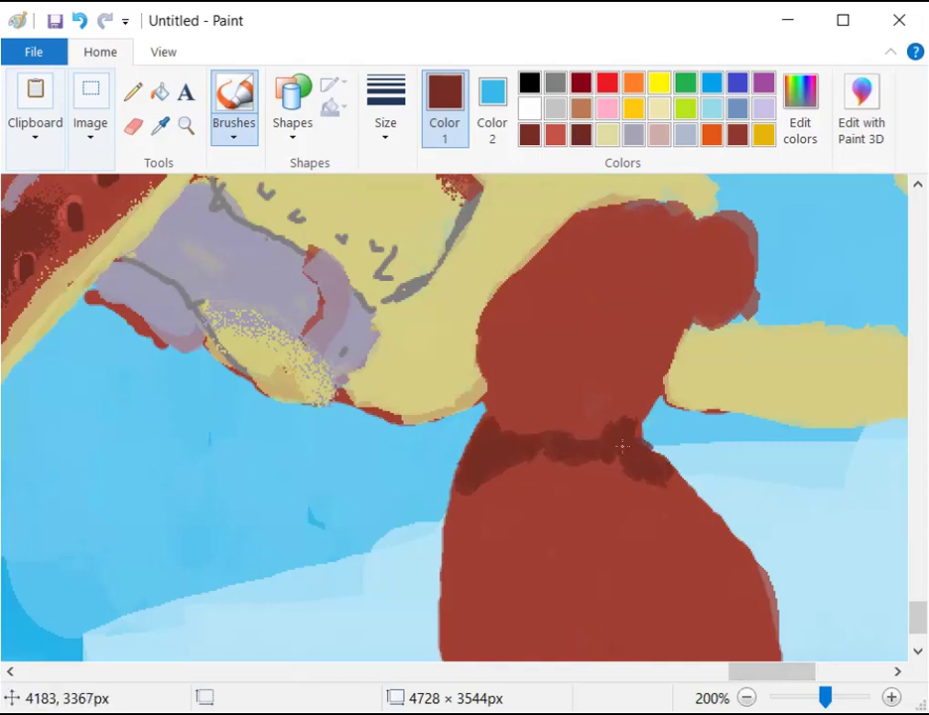
mouse_move(496, 392)
left_mouse_down()
mouse_move(543, 390)
mouse_move(532, 373)
mouse_move(559, 351)
mouse_move(544, 343)
mouse_move(556, 332)
mouse_move(534, 337)
mouse_move(547, 328)
left_mouse_up()
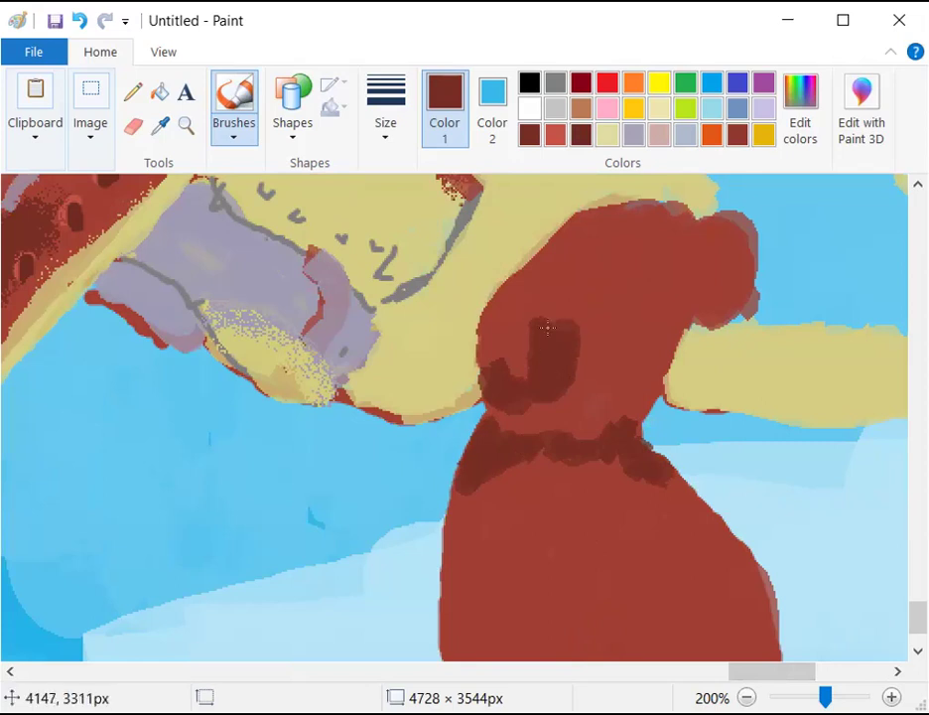
scroll(595, 385, "down", 3)
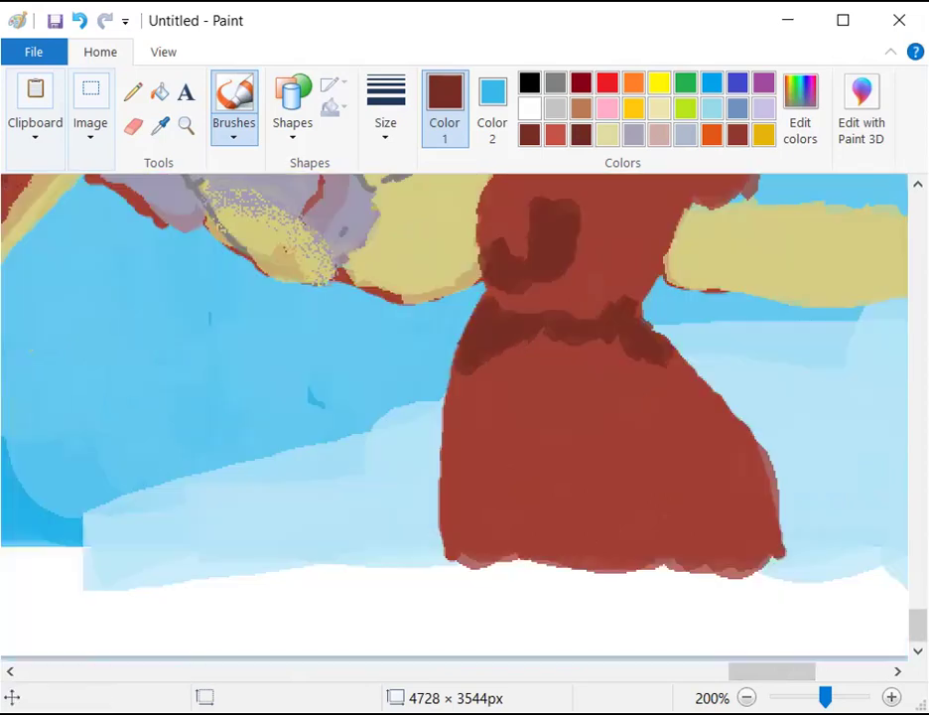
mouse_move(687, 382)
left_mouse_down()
mouse_move(729, 463)
mouse_move(744, 449)
mouse_move(729, 418)
mouse_move(732, 445)
mouse_move(753, 468)
mouse_move(759, 507)
mouse_move(746, 448)
mouse_move(757, 521)
left_mouse_up()
mouse_move(557, 497)
left_mouse_down()
mouse_move(544, 446)
mouse_move(543, 553)
mouse_move(534, 435)
left_mouse_up()
mouse_move(574, 536)
left_mouse_down()
mouse_move(580, 556)
mouse_move(591, 551)
mouse_move(566, 553)
left_mouse_up()
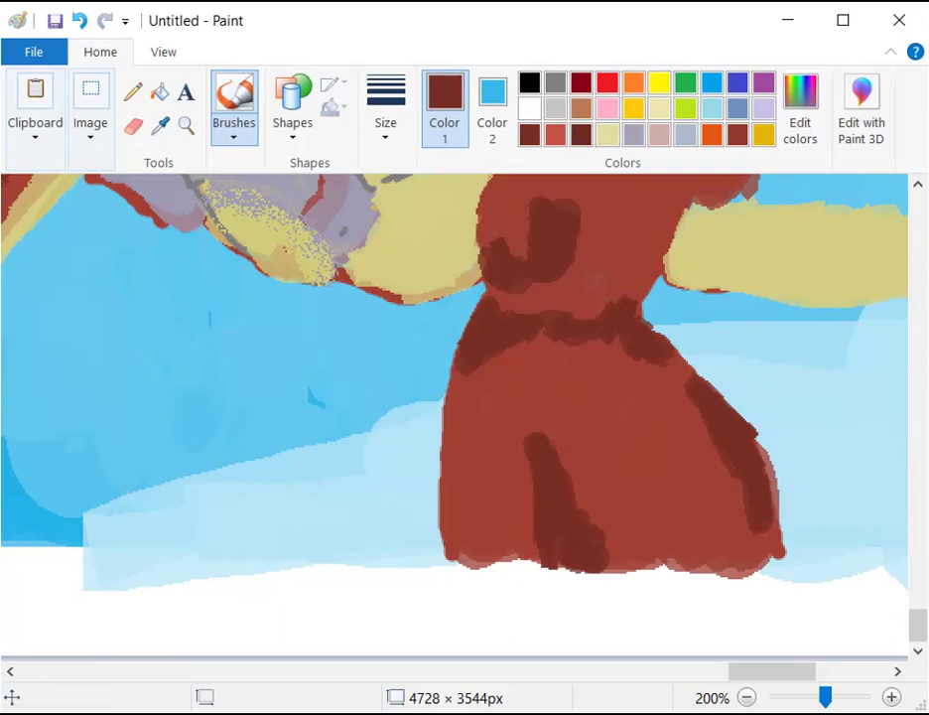
Sample the leg's base red and paint over the yellow area beneath the slanting red outline above the broad leg
scroll(741, 406, "up", 5)
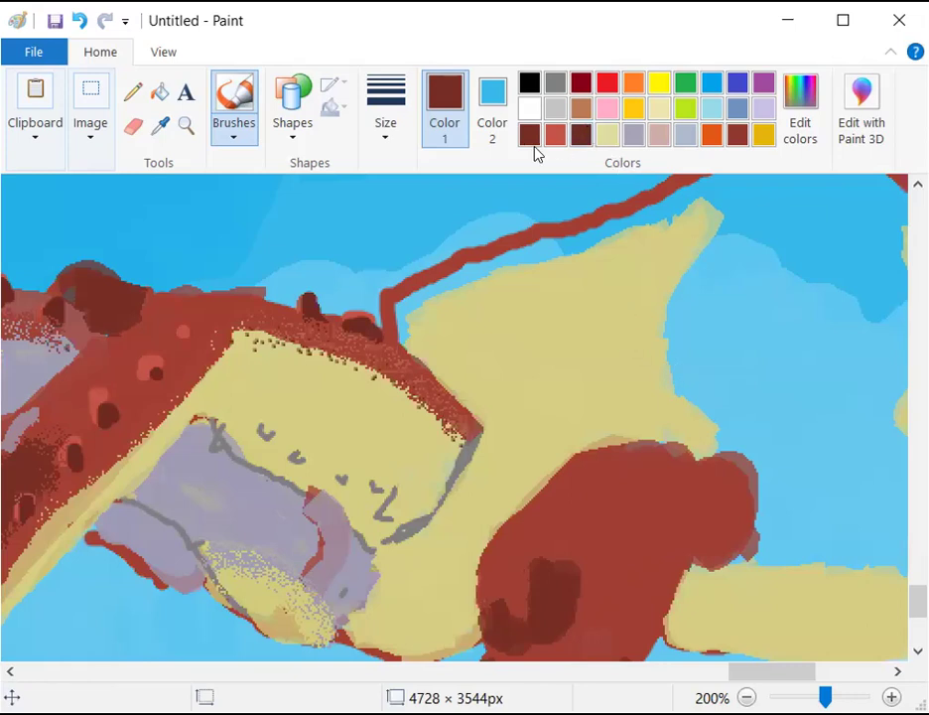
left_click(163, 126)
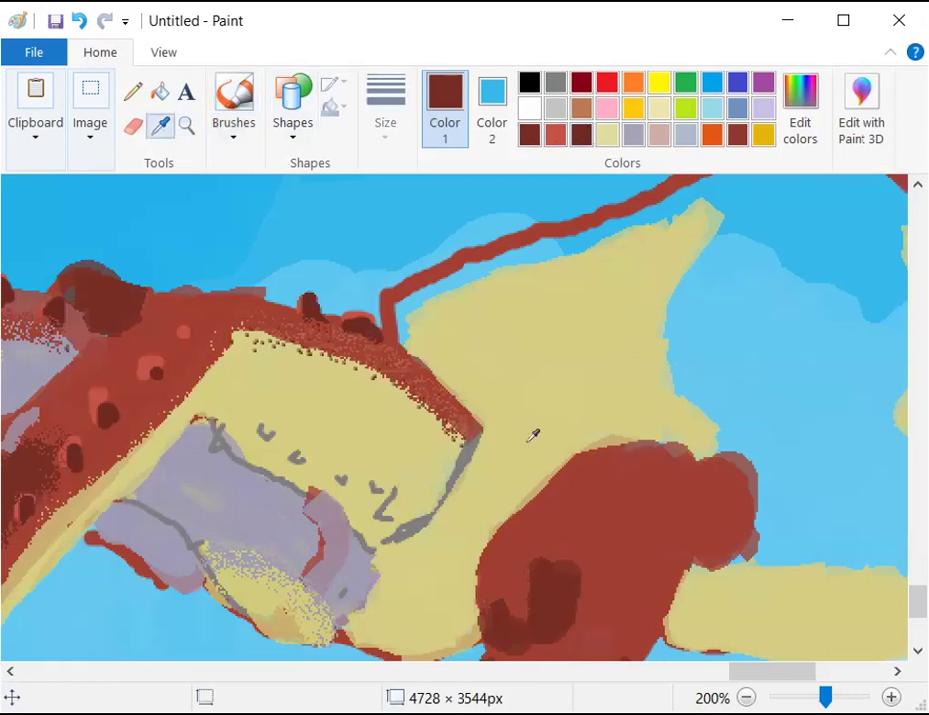
left_click(616, 485)
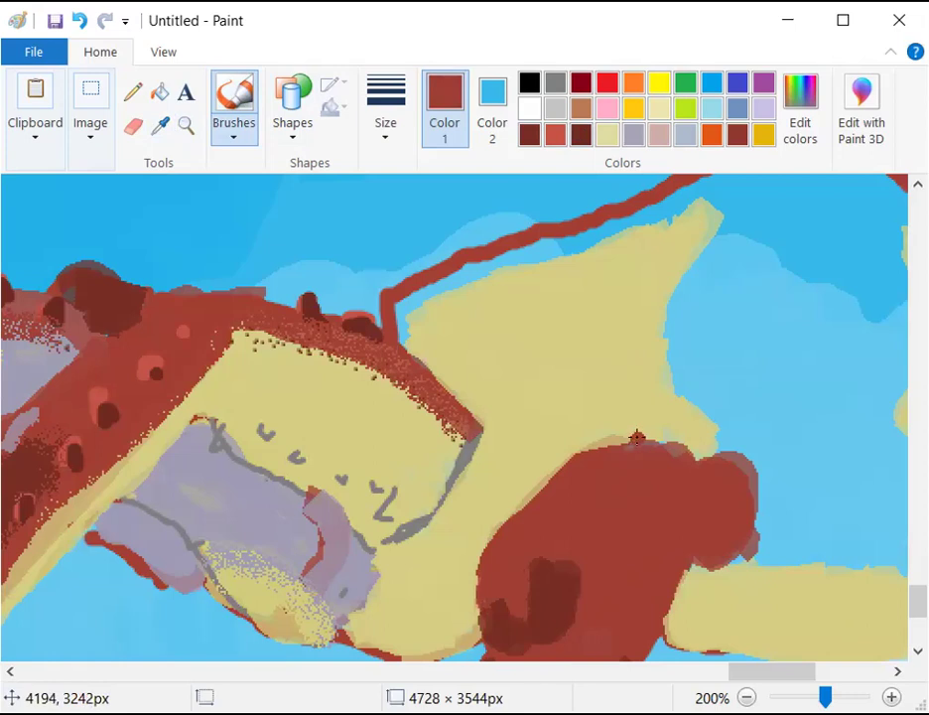
mouse_move(456, 318)
left_mouse_down()
mouse_move(402, 313)
mouse_move(426, 295)
mouse_move(417, 288)
mouse_move(398, 302)
mouse_move(401, 308)
mouse_move(478, 263)
mouse_move(491, 268)
mouse_move(472, 266)
mouse_move(502, 285)
left_mouse_up()
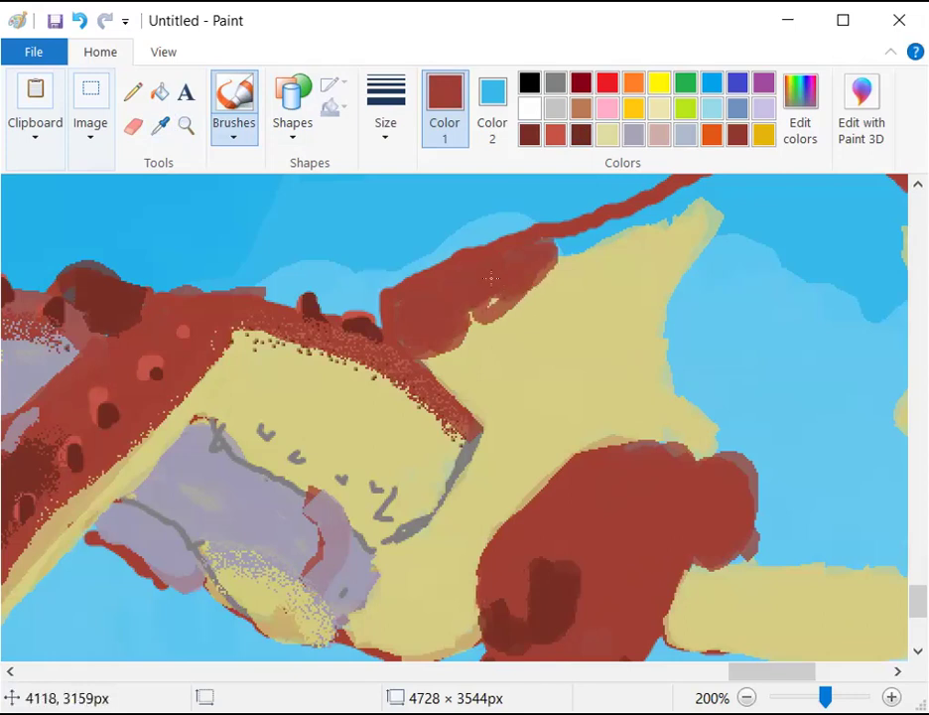
Paint brick red over the yellow area above the rounded red figure, extending it up to the thin red outline
mouse_move(516, 294)
left_mouse_down()
mouse_move(586, 387)
mouse_move(596, 442)
mouse_move(519, 289)
left_mouse_up()
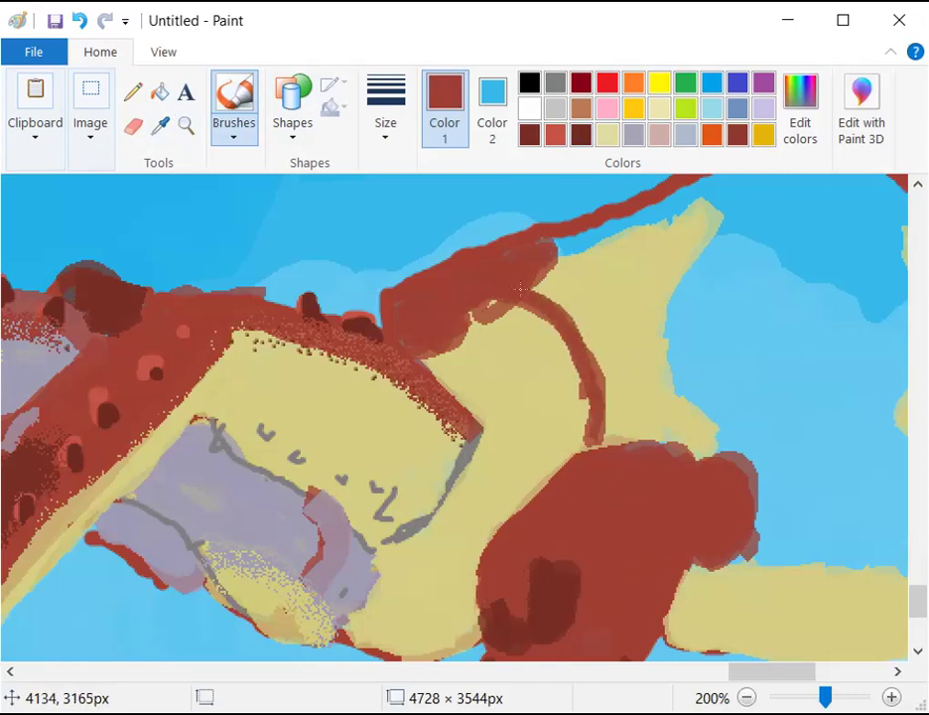
mouse_move(578, 320)
left_mouse_down()
mouse_move(604, 260)
mouse_move(683, 192)
mouse_move(679, 200)
mouse_move(697, 208)
mouse_move(727, 376)
mouse_move(688, 438)
mouse_move(605, 405)
mouse_move(648, 398)
mouse_move(636, 384)
mouse_move(625, 395)
mouse_move(626, 382)
mouse_move(674, 343)
mouse_move(620, 343)
mouse_move(643, 341)
mouse_move(627, 373)
mouse_move(614, 356)
mouse_move(643, 340)
mouse_move(584, 353)
mouse_move(615, 325)
mouse_move(569, 335)
mouse_move(591, 328)
mouse_move(578, 300)
mouse_move(630, 254)
mouse_move(623, 242)
mouse_move(602, 269)
mouse_move(607, 261)
mouse_move(628, 276)
mouse_move(656, 258)
mouse_move(661, 281)
mouse_move(654, 264)
mouse_move(710, 268)
mouse_move(702, 326)
mouse_move(702, 307)
mouse_move(715, 300)
mouse_move(725, 320)
mouse_move(705, 425)
mouse_move(688, 437)
mouse_move(616, 412)
mouse_move(673, 407)
mouse_move(638, 429)
mouse_move(656, 424)
mouse_move(670, 381)
mouse_move(711, 372)
mouse_move(699, 409)
left_mouse_up()
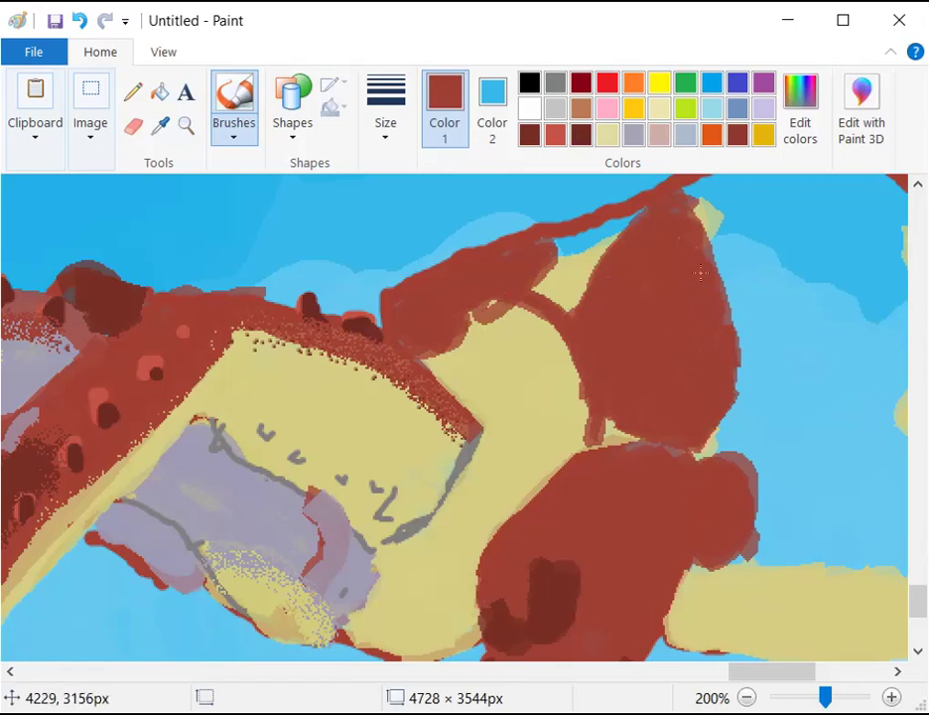
mouse_move(680, 217)
left_mouse_down()
mouse_move(611, 306)
mouse_move(636, 374)
mouse_move(614, 359)
mouse_move(611, 388)
mouse_move(562, 460)
mouse_move(557, 446)
mouse_move(515, 494)
left_mouse_up()
mouse_move(497, 395)
left_mouse_down()
mouse_move(520, 432)
mouse_move(536, 425)
left_mouse_up()
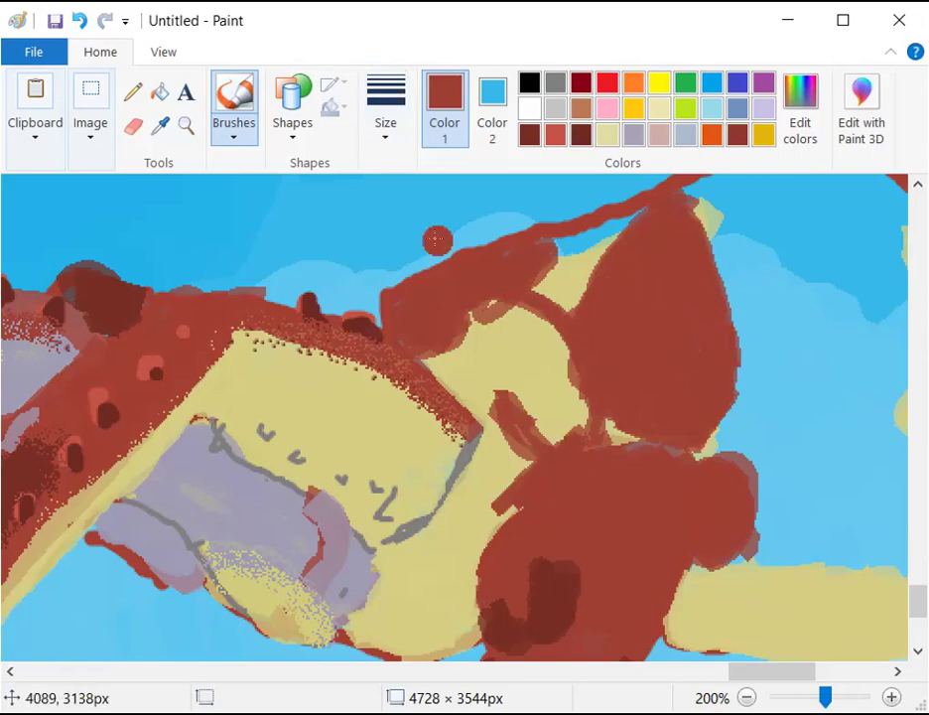
left_click_drag(513, 324, 504, 274)
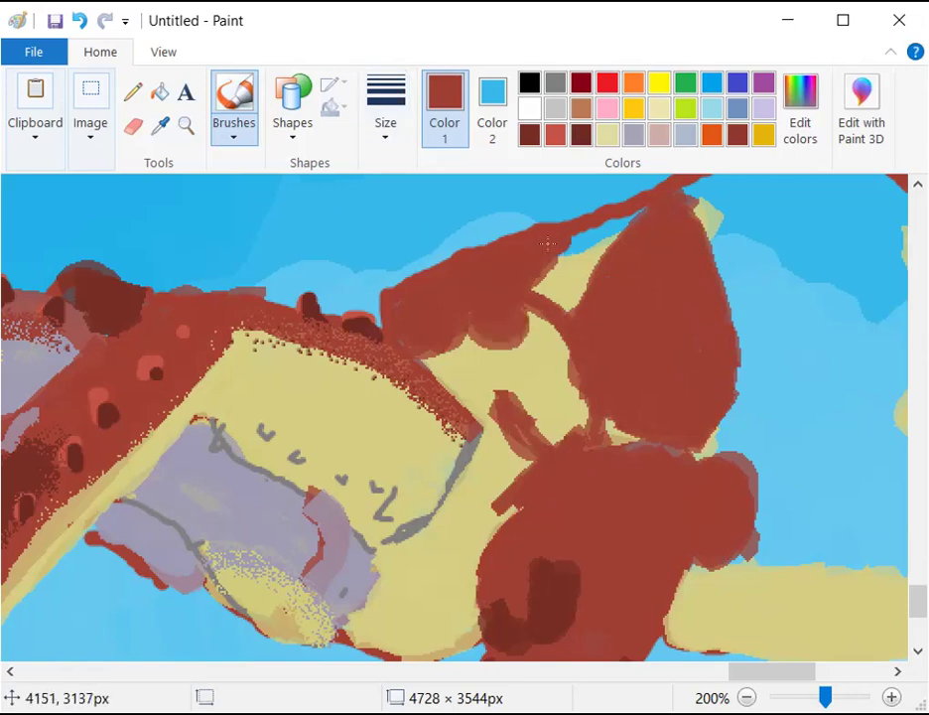
mouse_move(535, 359)
left_mouse_down()
mouse_move(561, 382)
mouse_move(566, 339)
mouse_move(535, 310)
mouse_move(581, 396)
mouse_move(555, 406)
mouse_move(563, 411)
mouse_move(554, 438)
mouse_move(668, 418)
mouse_move(524, 422)
mouse_move(536, 388)
left_mouse_up()
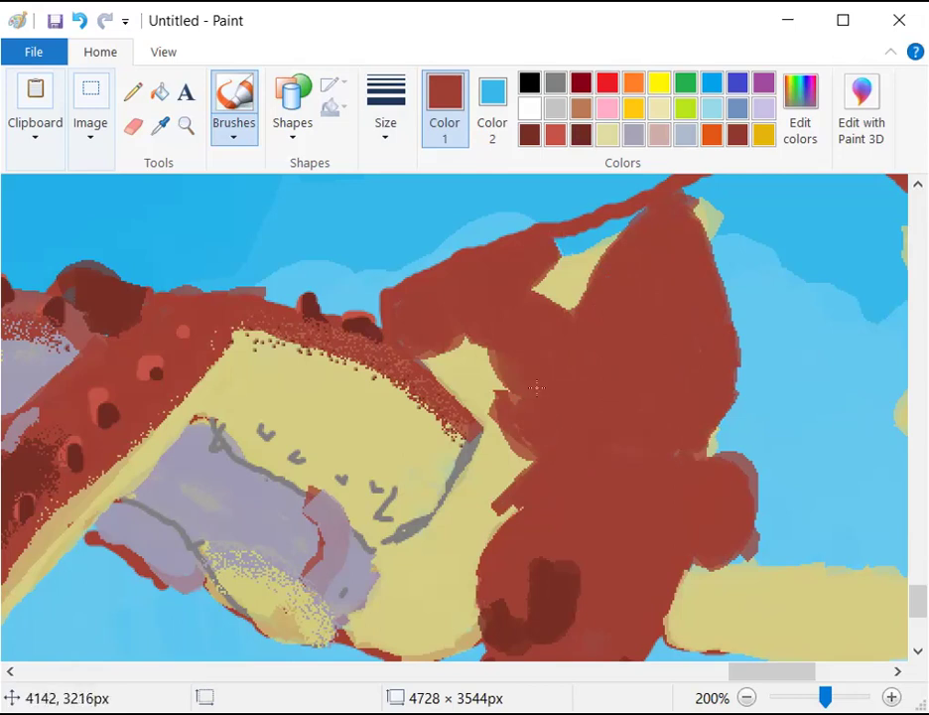
Draw a thin white Pencil line along the rounded upper edge of the red figure
left_click(132, 91)
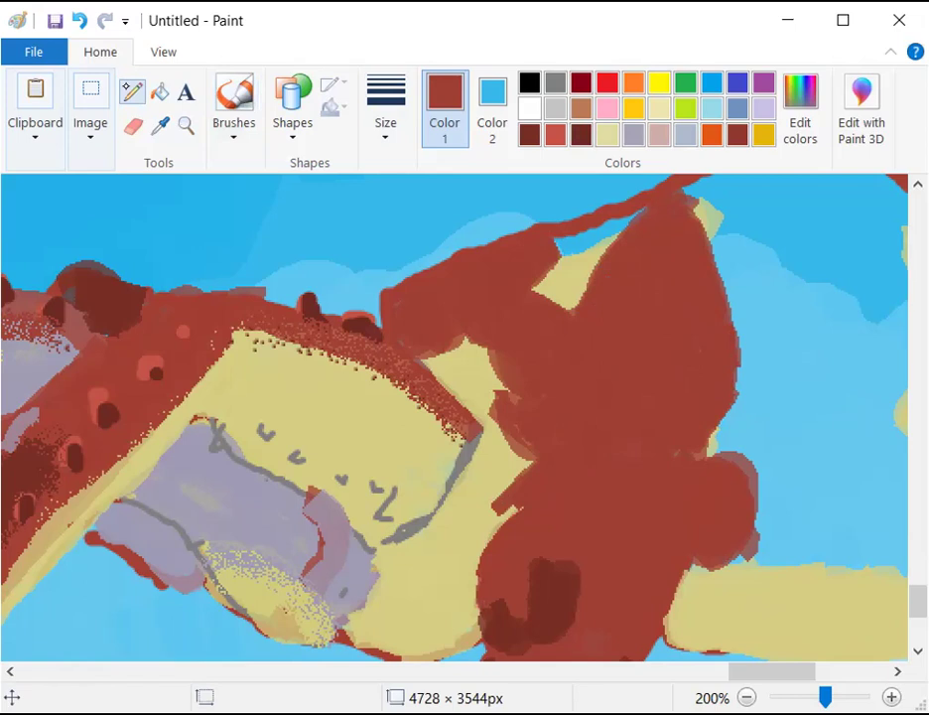
left_click(531, 107)
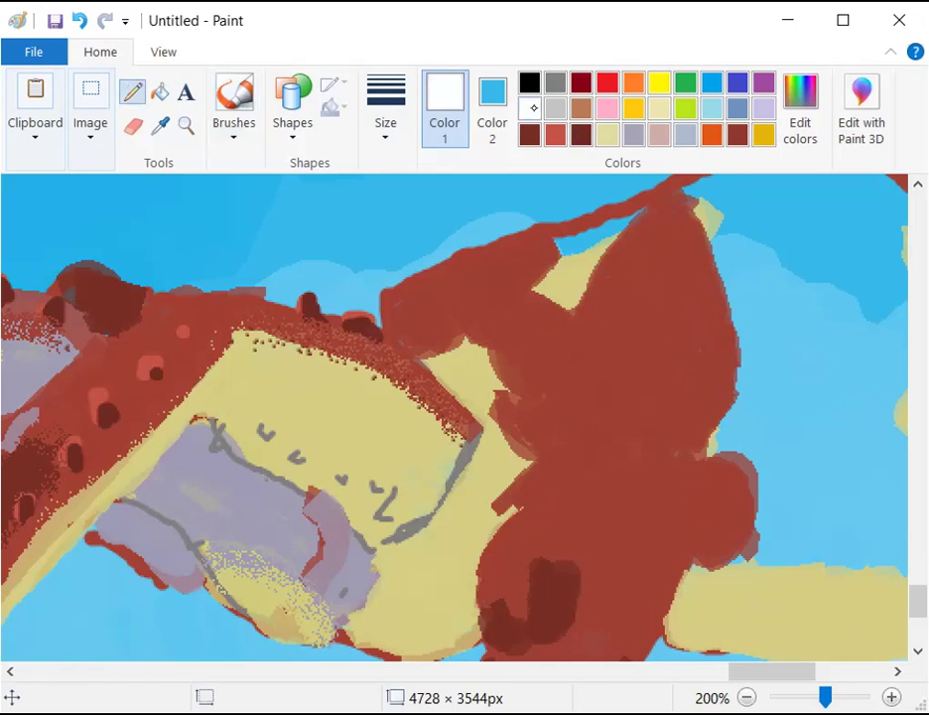
mouse_move(524, 502)
left_mouse_down()
mouse_move(569, 458)
mouse_move(615, 446)
mouse_move(697, 469)
left_mouse_up()
Sample the brick red from the canvas and brush it over the remaining yellow and blue gaps beneath the upper red outline
left_click(235, 94)
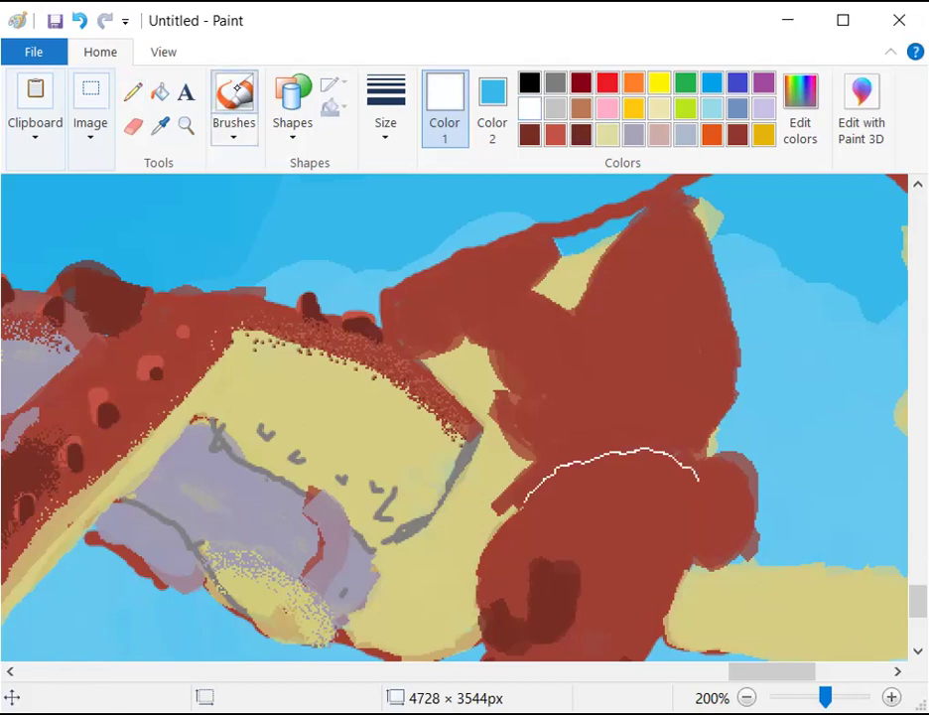
mouse_move(452, 358)
left_mouse_down()
mouse_move(508, 394)
mouse_move(517, 385)
left_mouse_up()
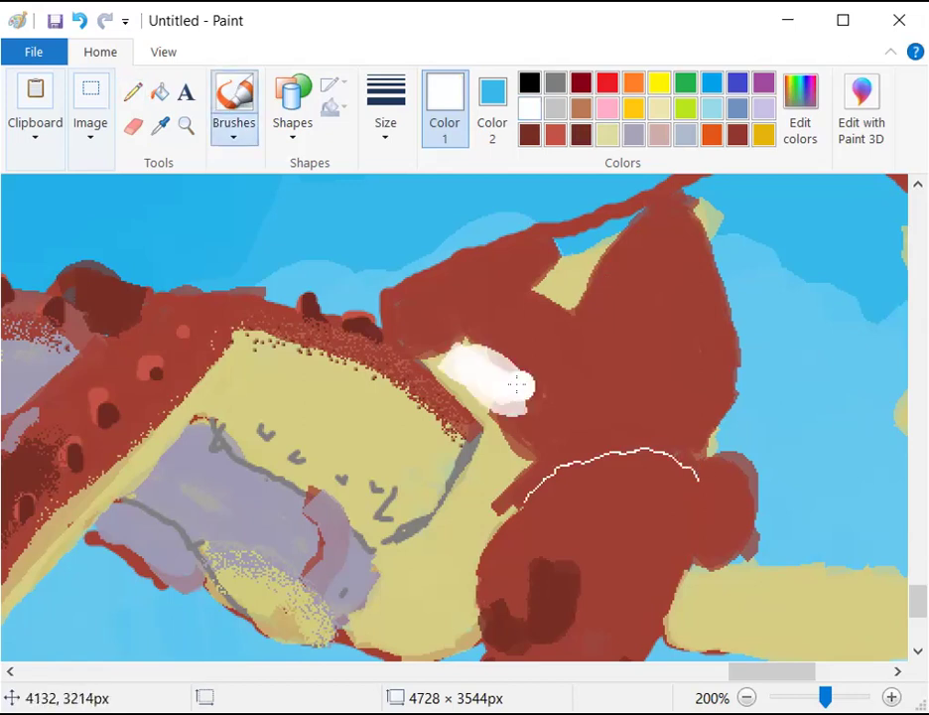
key("ctrl+z")
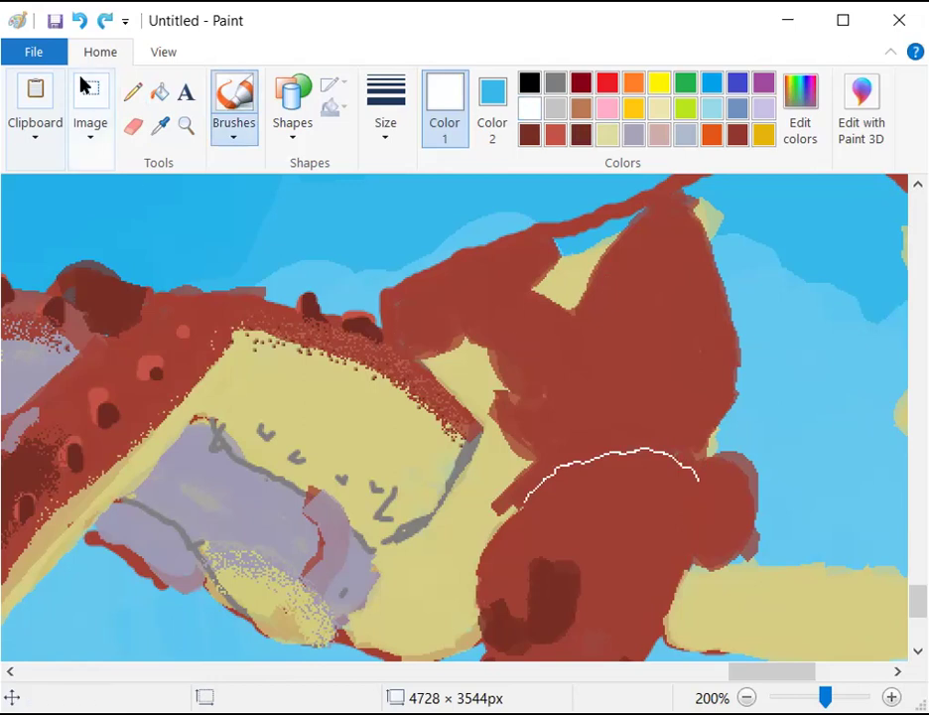
left_click(160, 125)
left_click(502, 306)
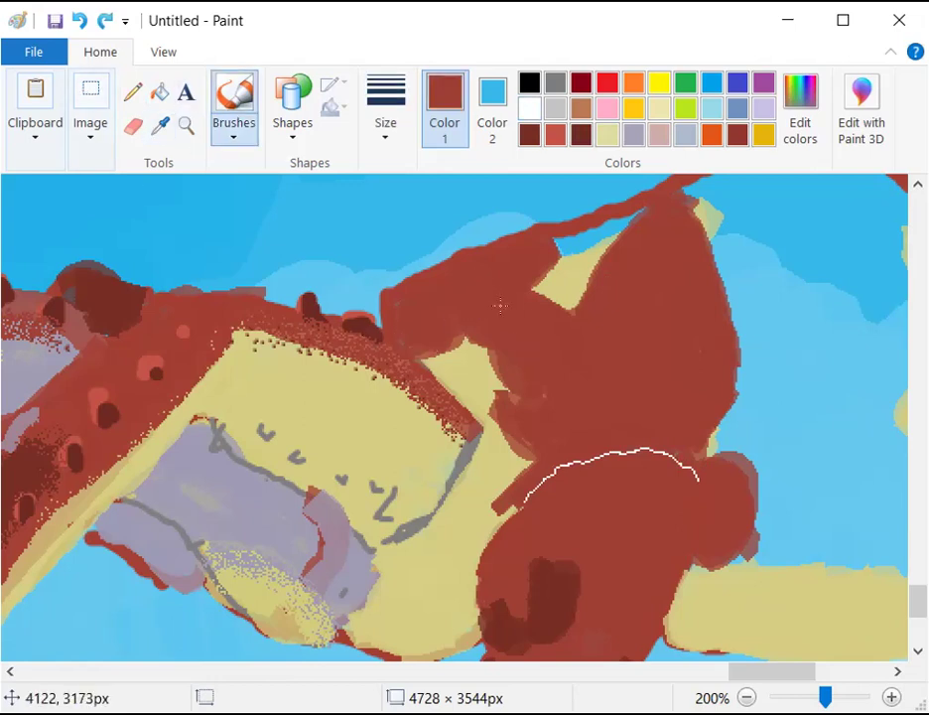
mouse_move(502, 306)
left_mouse_down()
mouse_move(509, 381)
mouse_move(460, 310)
mouse_move(531, 395)
mouse_move(440, 342)
mouse_move(481, 393)
mouse_move(424, 339)
mouse_move(516, 427)
mouse_move(434, 345)
mouse_move(534, 476)
left_mouse_up()
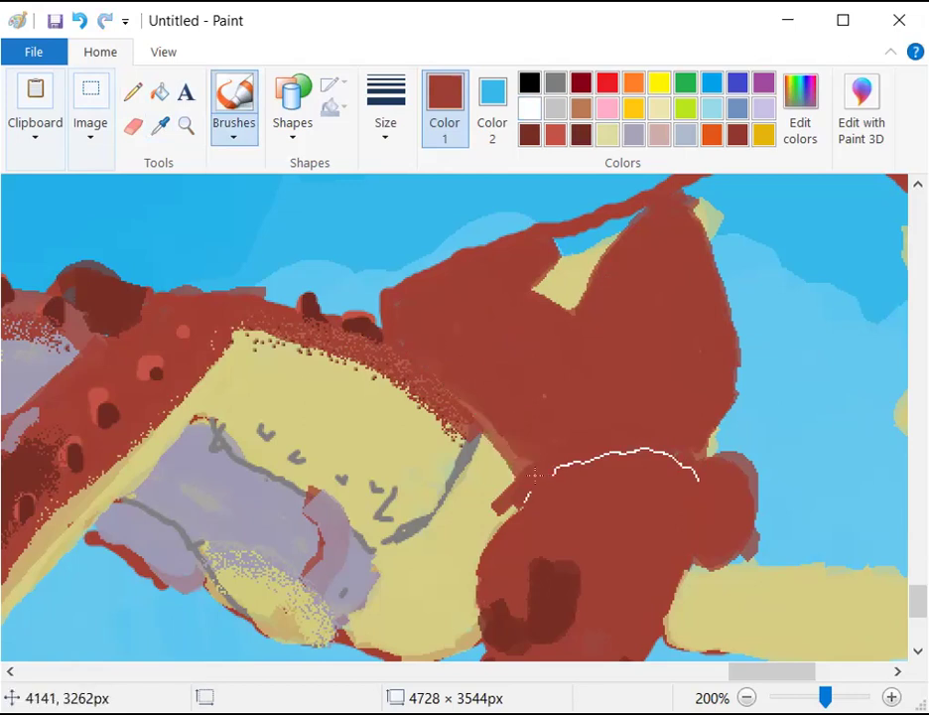
left_click_drag(534, 473, 527, 456)
key("ctrl+z")
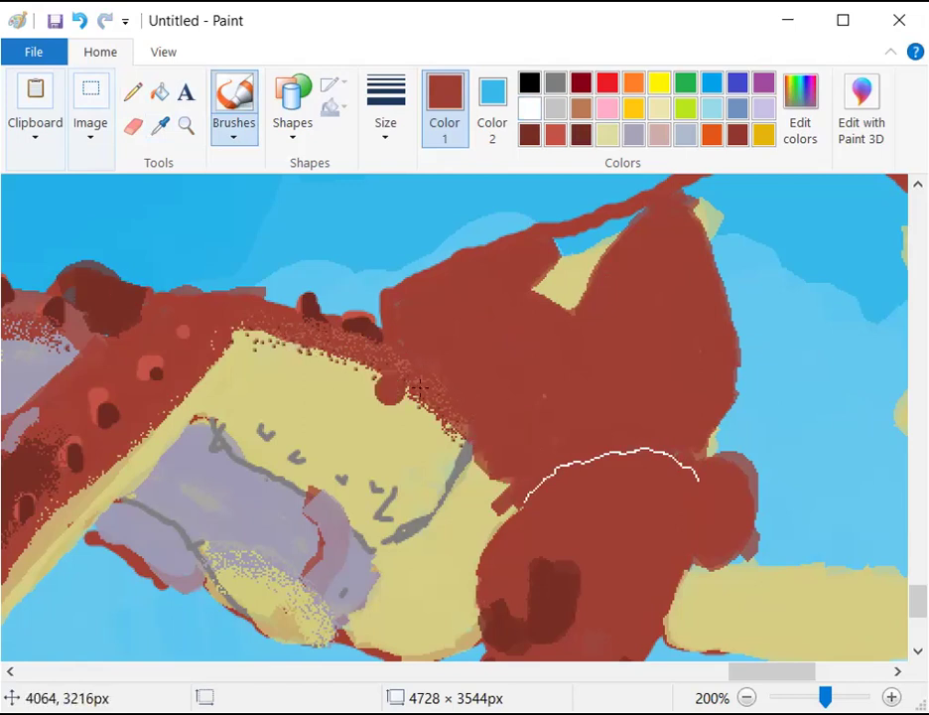
scroll(685, 388, "up", 3)
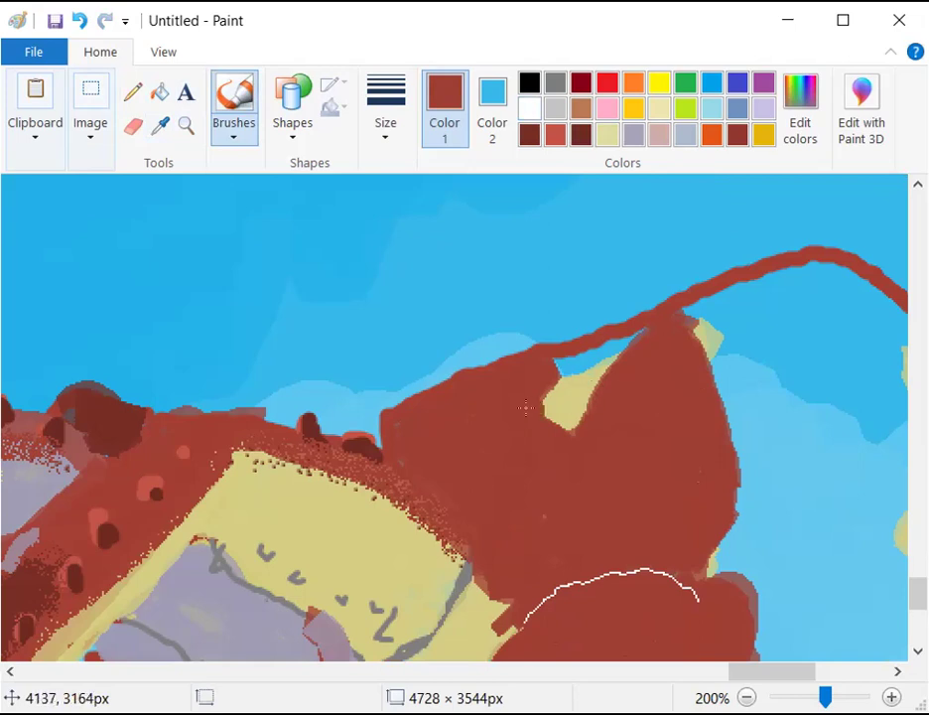
mouse_move(528, 416)
left_mouse_down()
mouse_move(591, 413)
mouse_move(599, 405)
mouse_move(518, 411)
mouse_move(558, 403)
mouse_move(650, 330)
mouse_move(535, 373)
mouse_move(558, 377)
mouse_move(707, 331)
mouse_move(705, 313)
mouse_move(719, 309)
mouse_move(712, 355)
mouse_move(742, 283)
mouse_move(711, 312)
left_mouse_up()
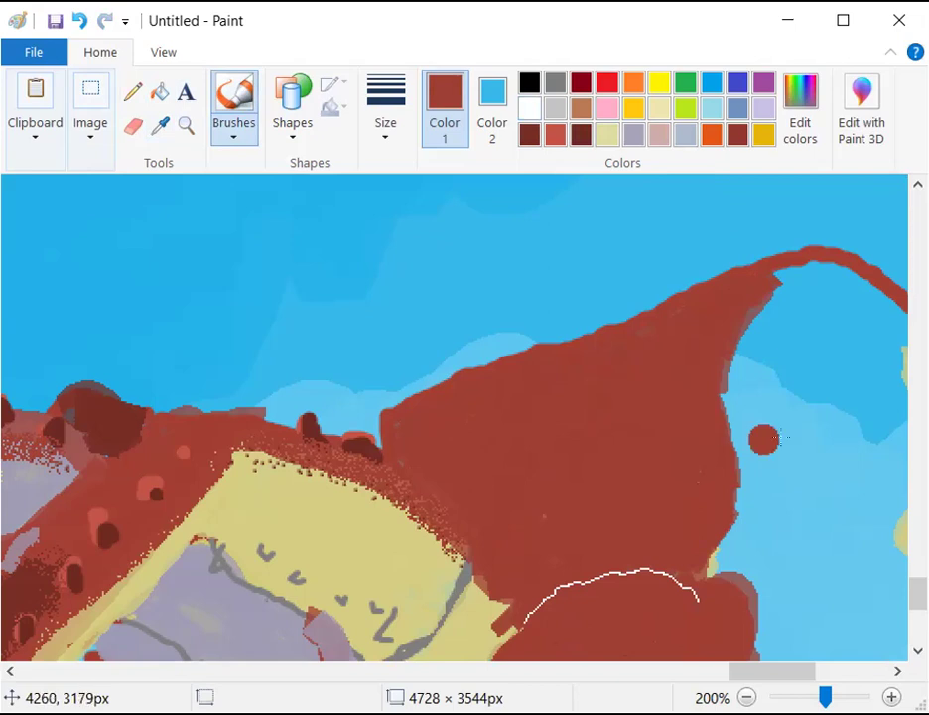
Touch up the shadow patches on the two red figures with dark brown and switch to a smaller brush
scroll(850, 415, "down", 3)
scroll(855, 392, "down", 3)
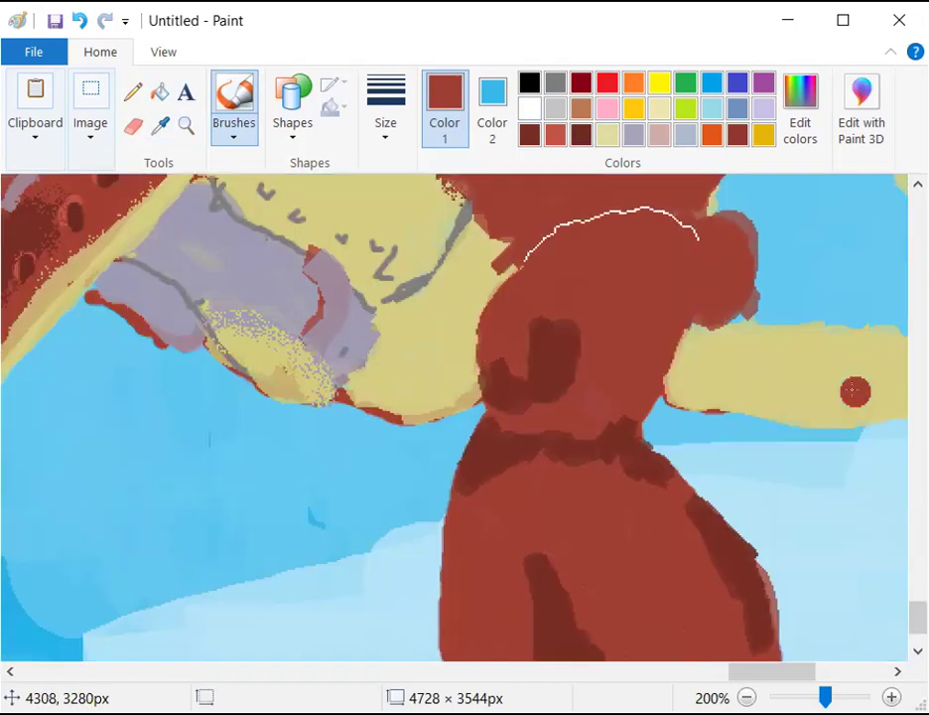
left_click(581, 135)
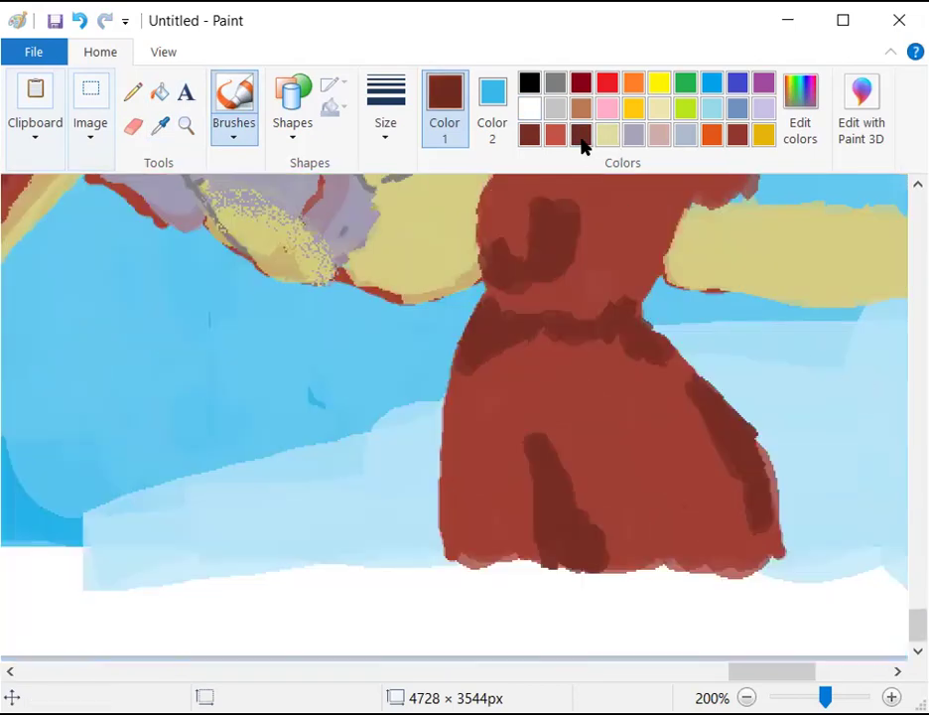
scroll(596, 238, "up", 1)
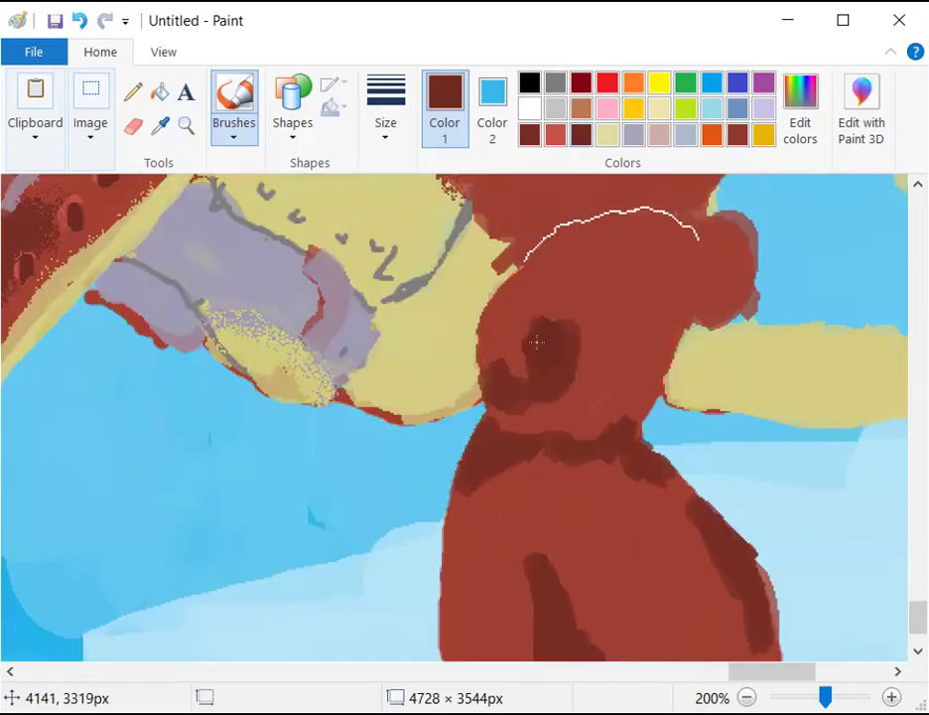
scroll(757, 346, "down", 1)
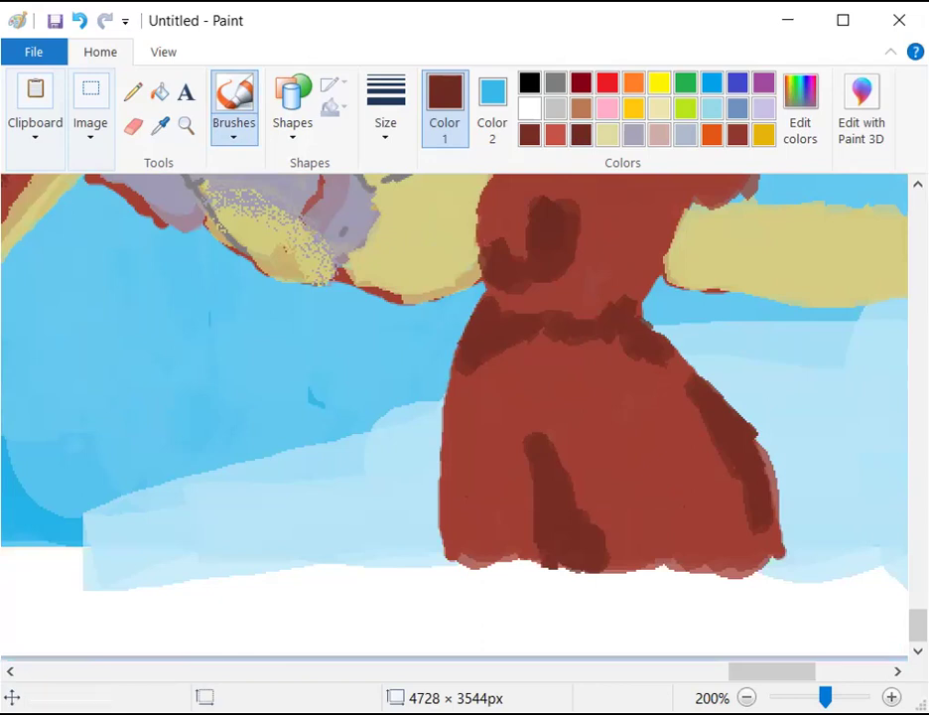
scroll(809, 674, "right", 5)
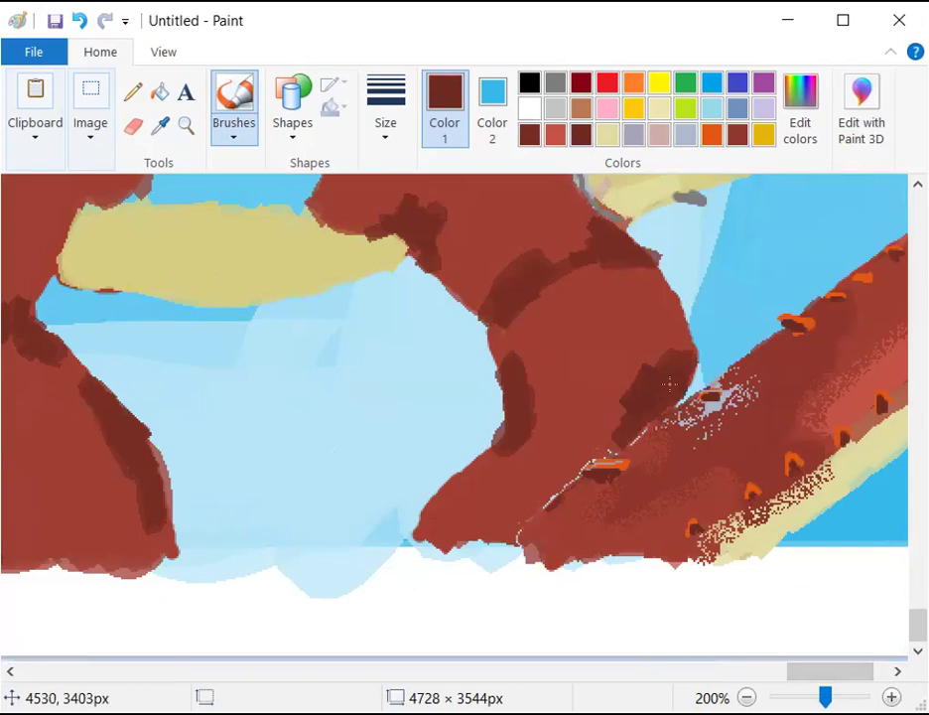
mouse_move(495, 423)
left_mouse_down()
mouse_move(499, 441)
mouse_move(514, 409)
left_mouse_up()
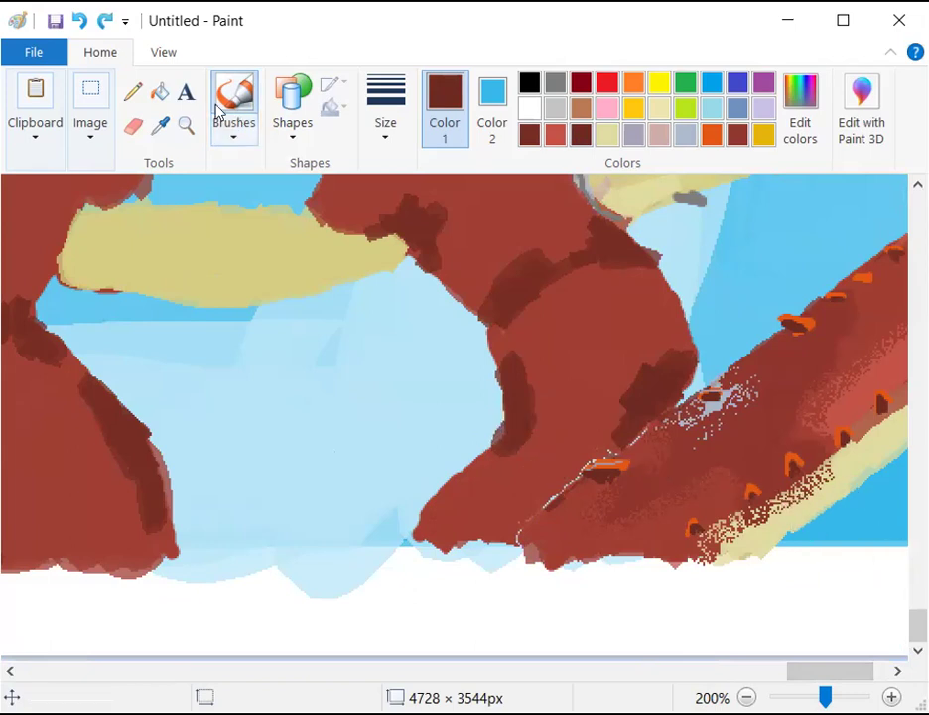
left_click(375, 181)
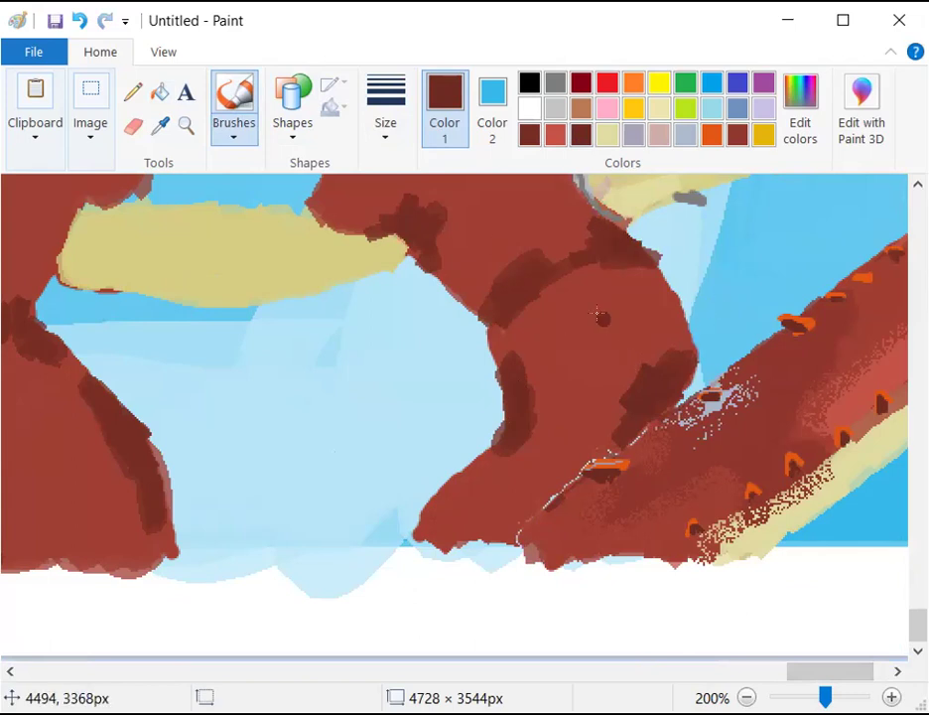
scroll(599, 316, "up", 3)
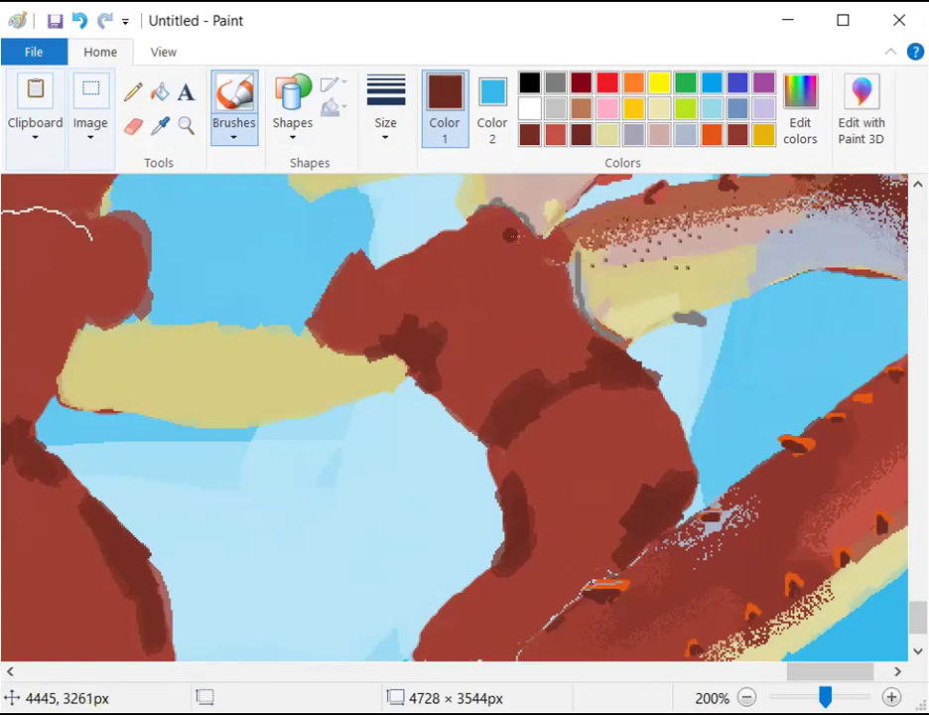
Cover the yellow strip between the two red figures with pale blue-grey brush strokes
left_click(686, 135)
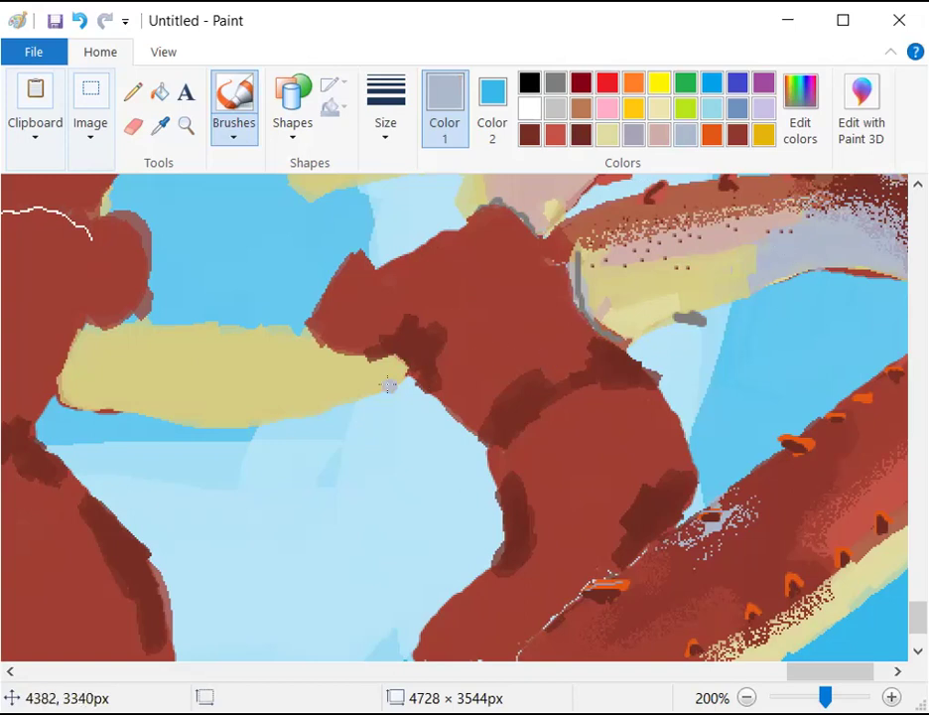
mouse_move(357, 383)
left_mouse_down()
mouse_move(397, 352)
mouse_move(405, 371)
mouse_move(403, 346)
mouse_move(374, 394)
mouse_move(384, 375)
mouse_move(309, 427)
left_mouse_up()
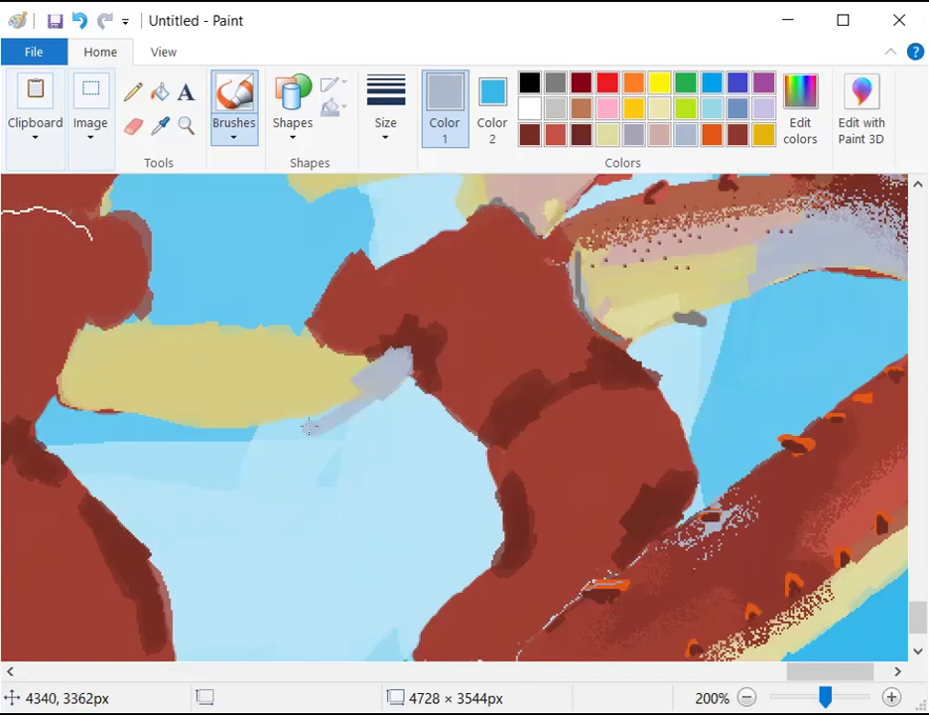
key("ctrl+z")
key("ctrl+z")
mouse_move(382, 363)
left_mouse_down()
mouse_move(388, 356)
mouse_move(376, 383)
mouse_move(386, 375)
mouse_move(246, 403)
left_mouse_up()
mouse_move(68, 390)
left_mouse_down()
mouse_move(94, 324)
mouse_move(92, 340)
mouse_move(69, 341)
mouse_move(61, 389)
mouse_move(87, 396)
mouse_move(93, 344)
mouse_move(89, 377)
mouse_move(80, 351)
mouse_move(84, 396)
mouse_move(270, 411)
mouse_move(161, 430)
mouse_move(280, 404)
left_mouse_up()
key("ctrl+z")
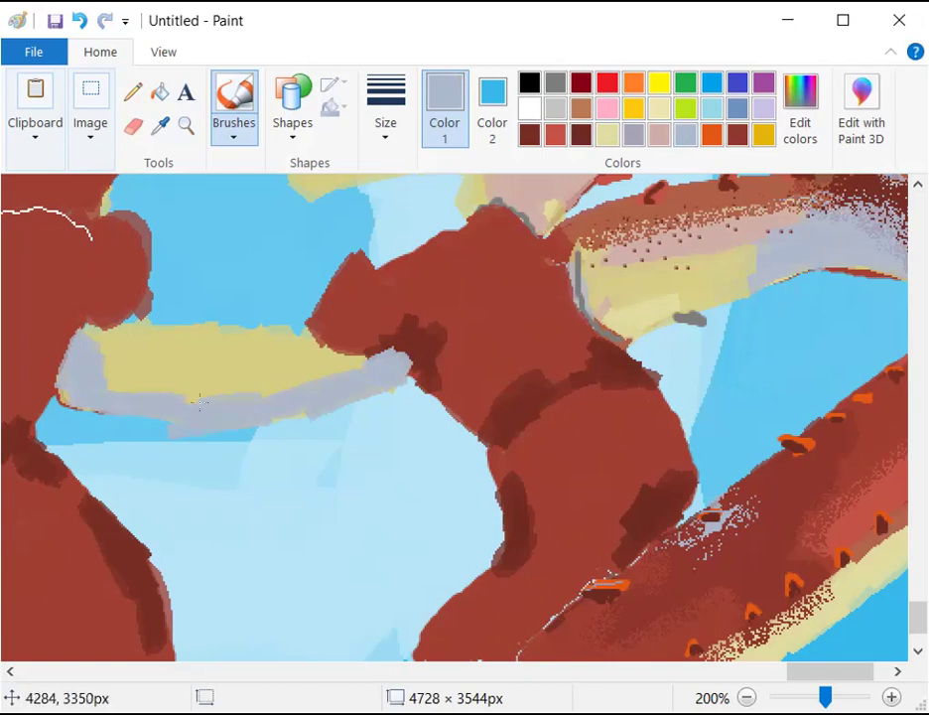
mouse_move(260, 363)
left_mouse_down()
mouse_move(287, 395)
mouse_move(287, 365)
mouse_move(260, 358)
mouse_move(316, 355)
mouse_move(261, 351)
mouse_move(360, 374)
mouse_move(294, 384)
mouse_move(328, 353)
left_mouse_up()
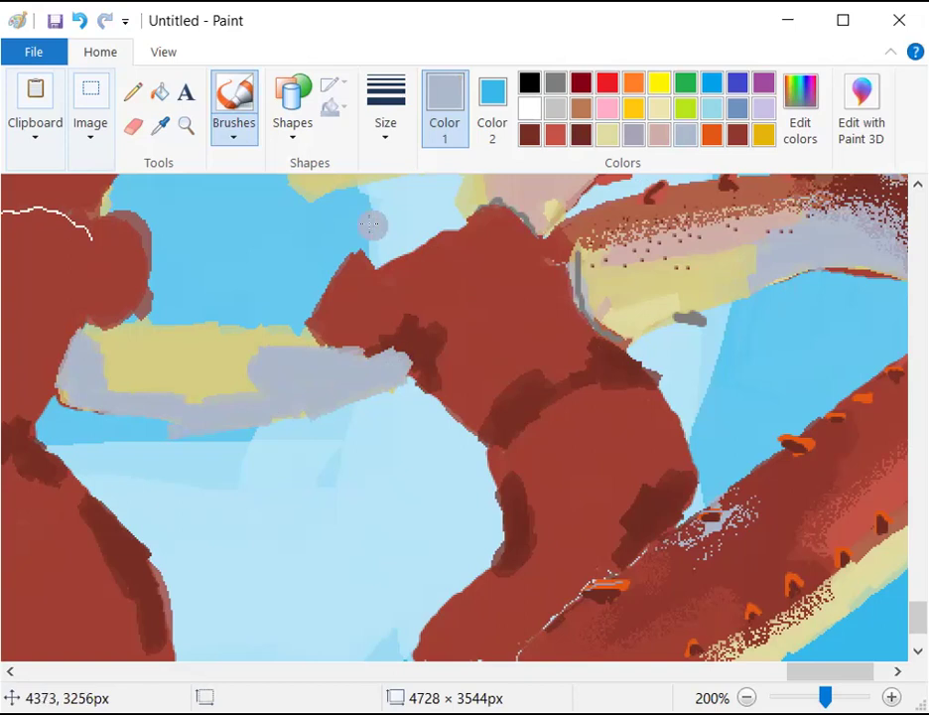
mouse_move(155, 320)
left_mouse_down()
mouse_move(101, 348)
mouse_move(158, 331)
mouse_move(173, 343)
mouse_move(152, 363)
mouse_move(196, 345)
mouse_move(239, 355)
mouse_move(220, 392)
mouse_move(231, 367)
mouse_move(269, 374)
left_mouse_up()
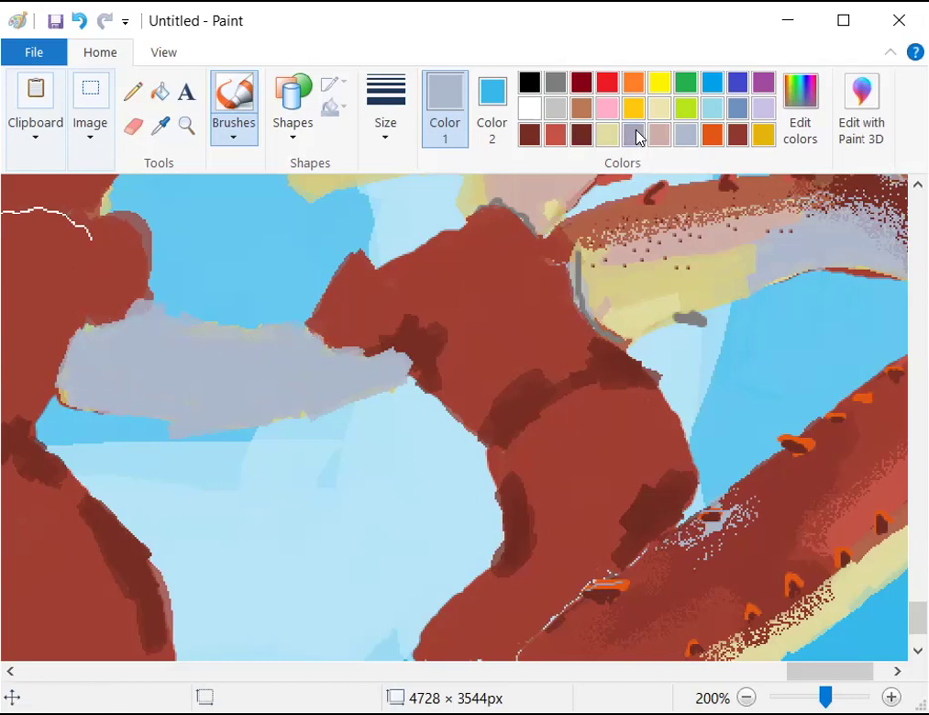
Shade the middle and edges of the blue-grey strip with mauve-grey brush strokes
left_click(385, 110)
left_click(427, 238)
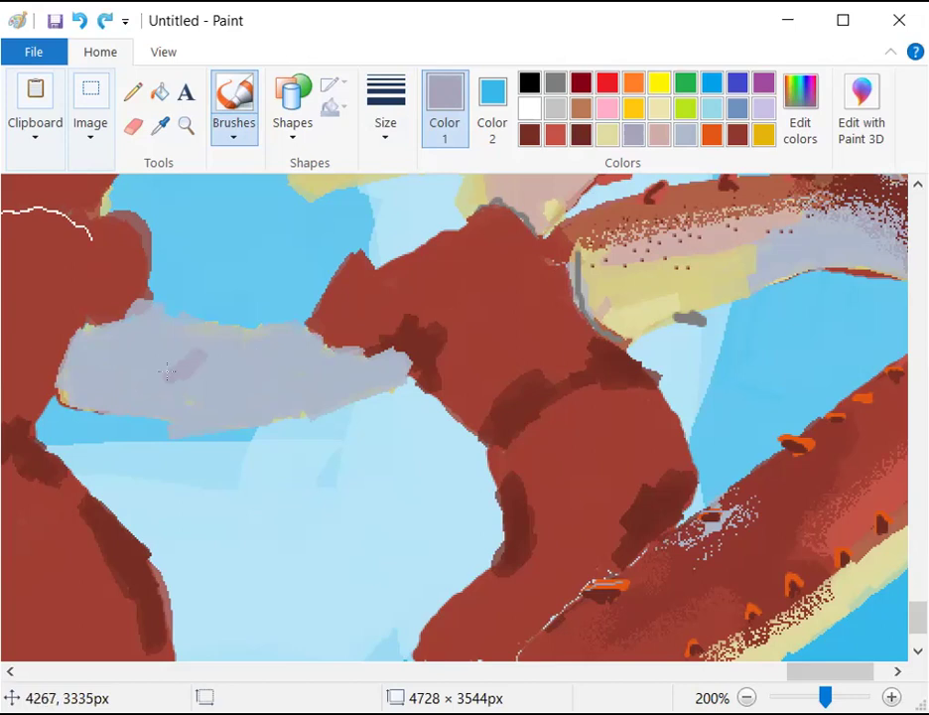
mouse_move(165, 375)
left_mouse_down()
mouse_move(234, 337)
mouse_move(276, 350)
mouse_move(284, 368)
mouse_move(255, 351)
left_mouse_up()
mouse_move(235, 415)
left_mouse_down()
mouse_move(280, 376)
mouse_move(300, 381)
mouse_move(282, 371)
mouse_move(334, 399)
left_mouse_up()
mouse_move(175, 372)
left_mouse_down()
mouse_move(144, 387)
mouse_move(136, 405)
mouse_move(177, 408)
mouse_move(233, 391)
mouse_move(196, 367)
left_mouse_up()
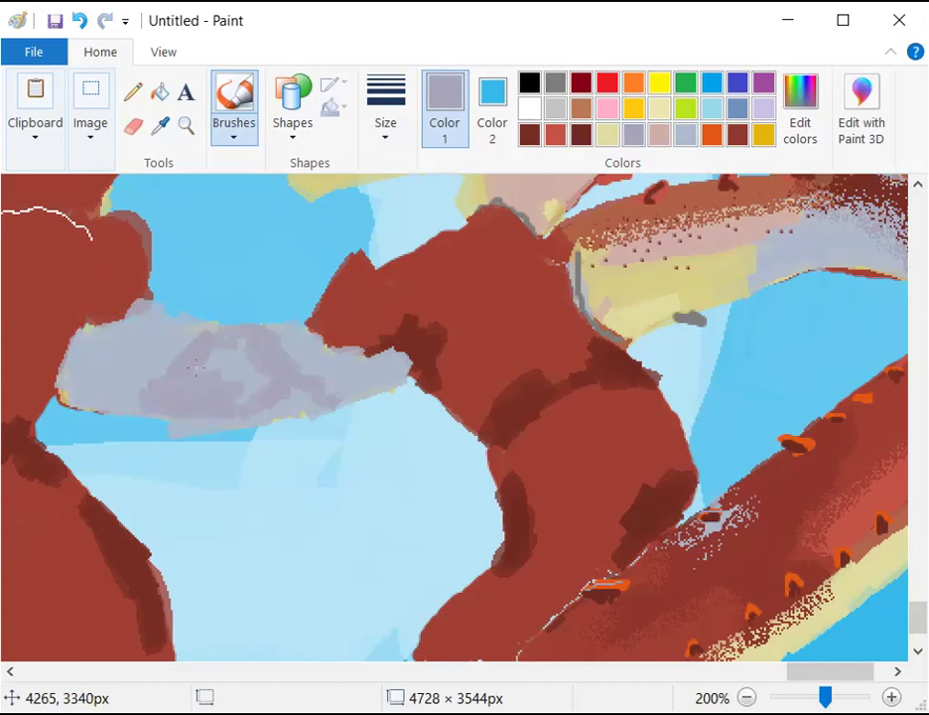
mouse_move(244, 343)
left_mouse_down()
mouse_move(207, 386)
mouse_move(239, 398)
mouse_move(308, 388)
mouse_move(275, 405)
mouse_move(316, 395)
left_mouse_up()
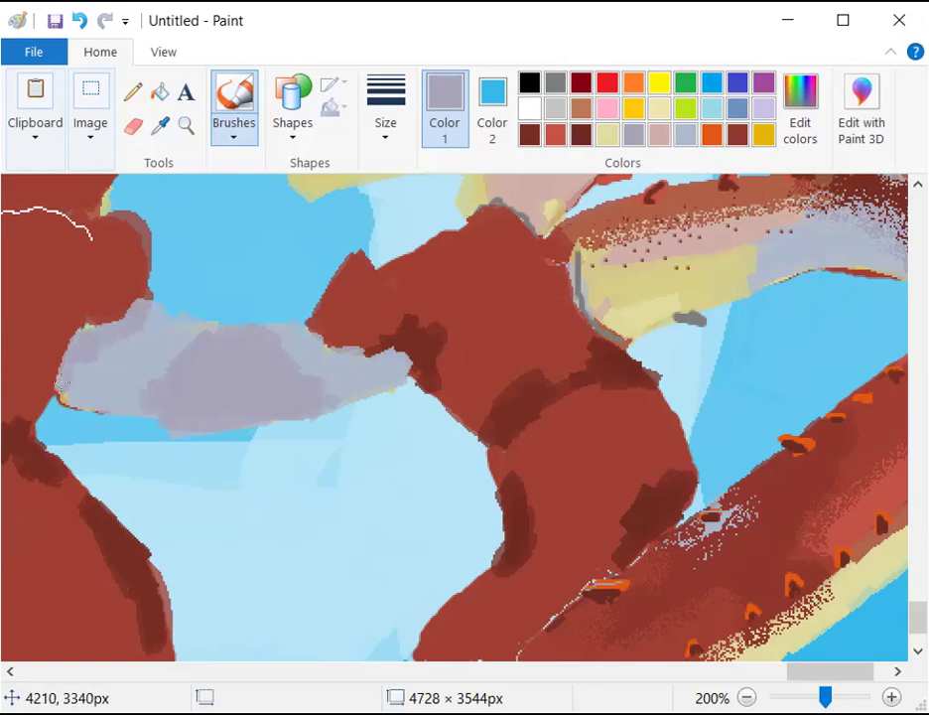
mouse_move(67, 385)
left_mouse_down()
mouse_move(350, 350)
mouse_move(320, 343)
mouse_move(395, 367)
left_mouse_up()
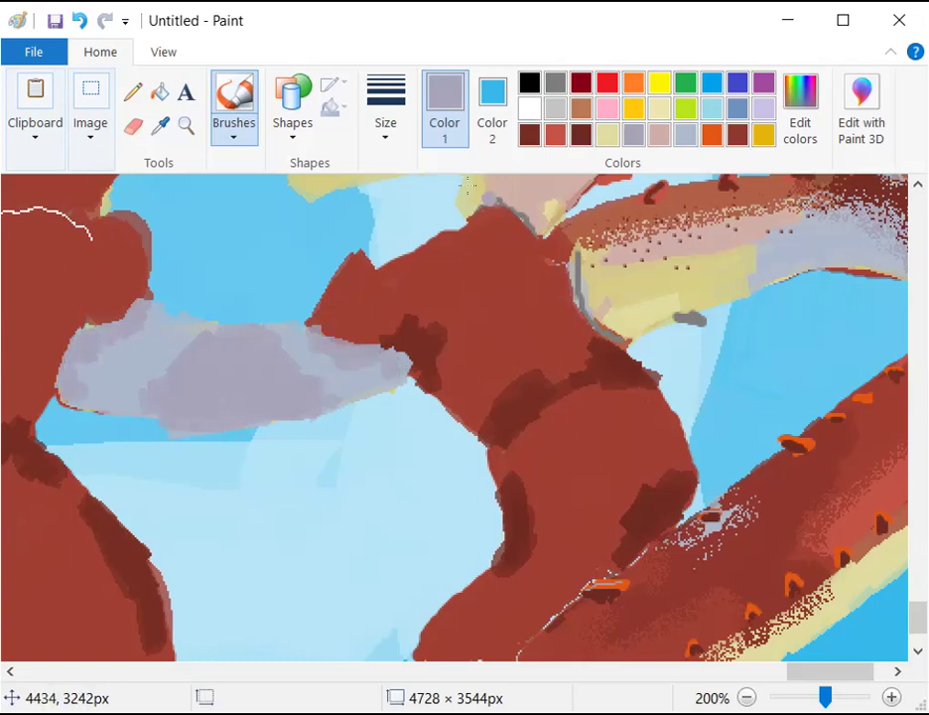
Define a custom light blue with hue 141 and saturation 113, slightly darkened, as the painting colour
left_click(801, 129)
left_click(606, 363)
left_click_drag(737, 265, 732, 257)
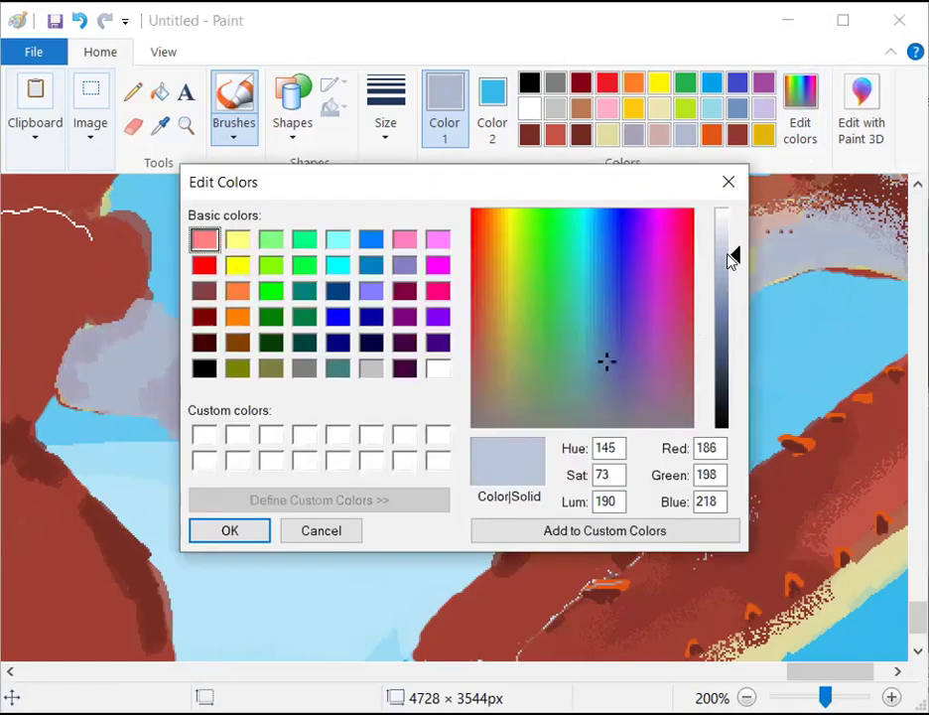
left_click_drag(601, 351, 604, 326)
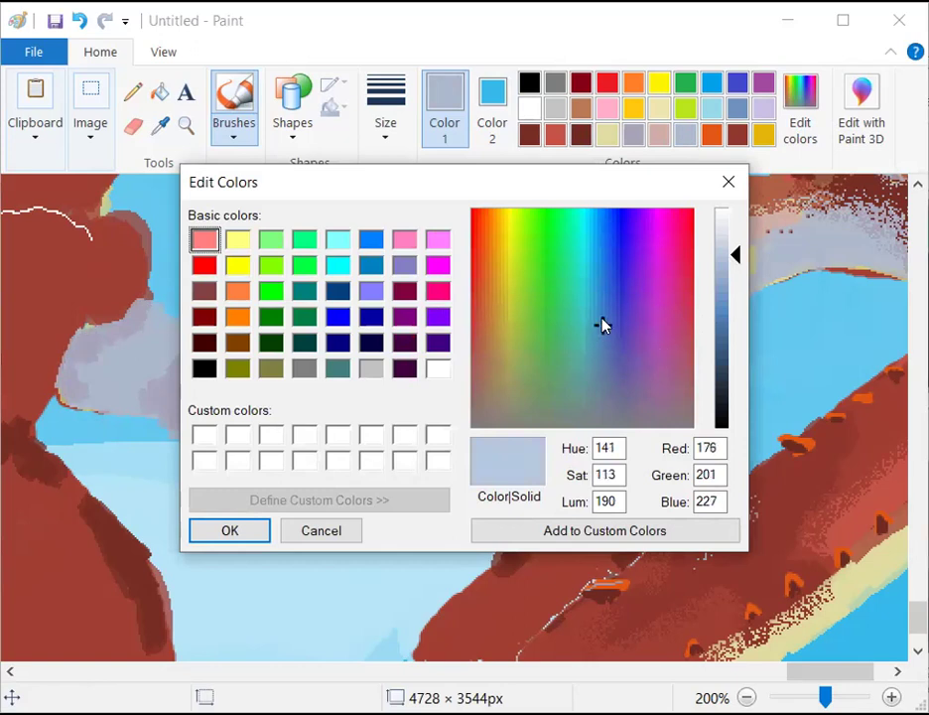
left_click_drag(728, 277, 731, 265)
left_click(230, 532)
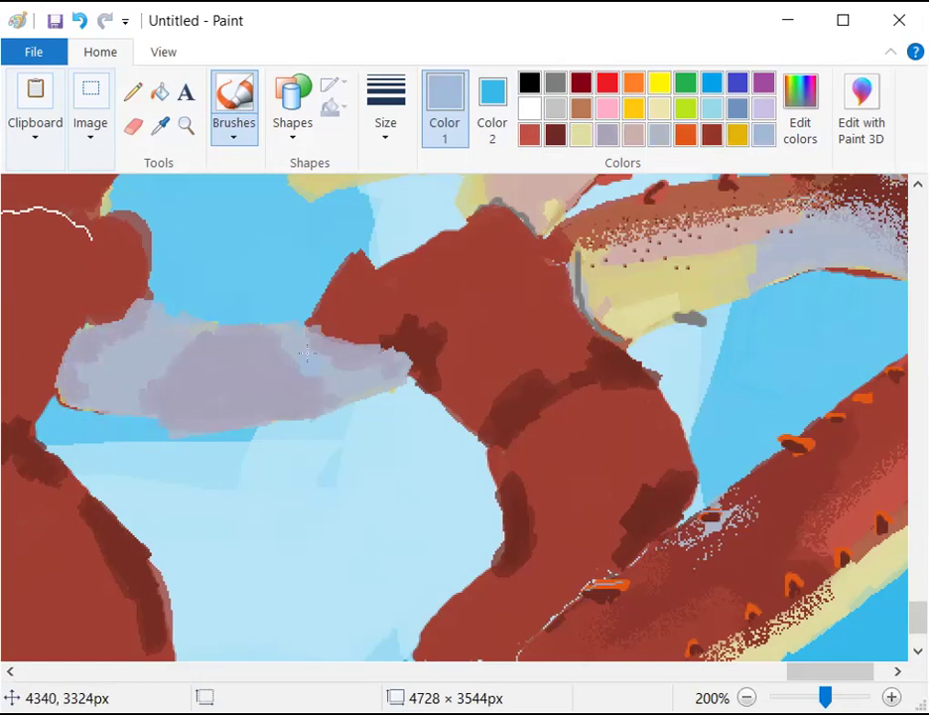
Dab light-blue highlights over the mauve-grey strip between the two red figures and onto its end by the right figure
left_click(581, 133)
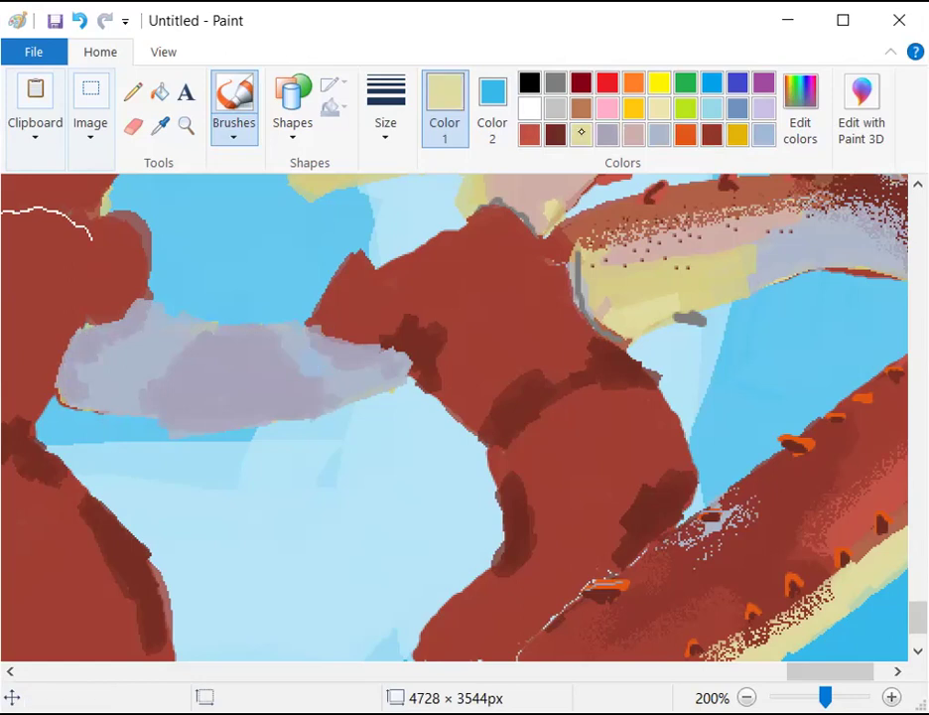
left_click(316, 363)
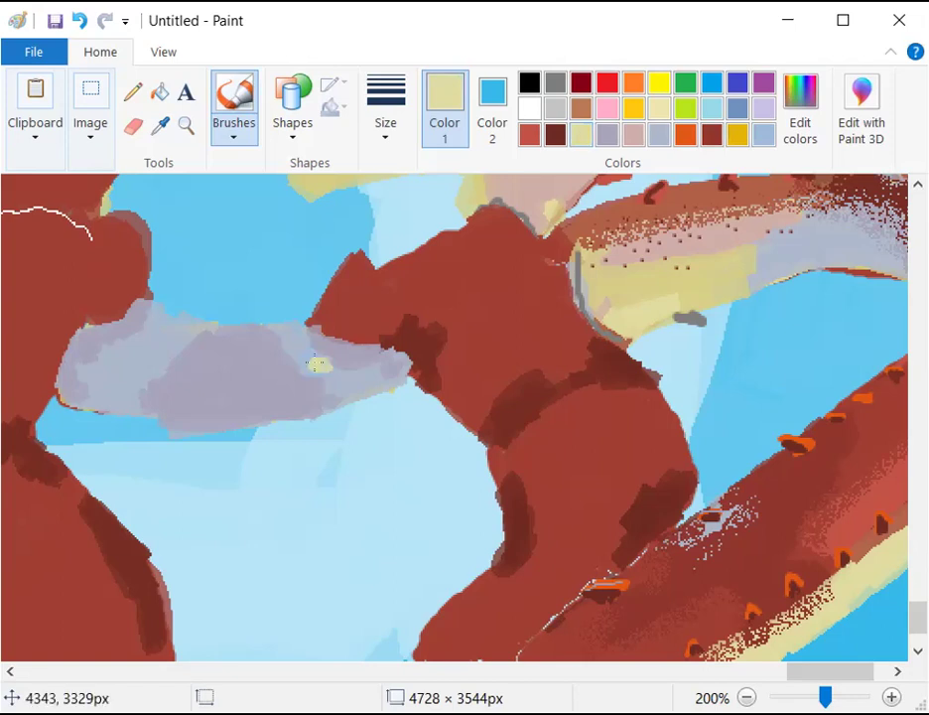
left_click(757, 133)
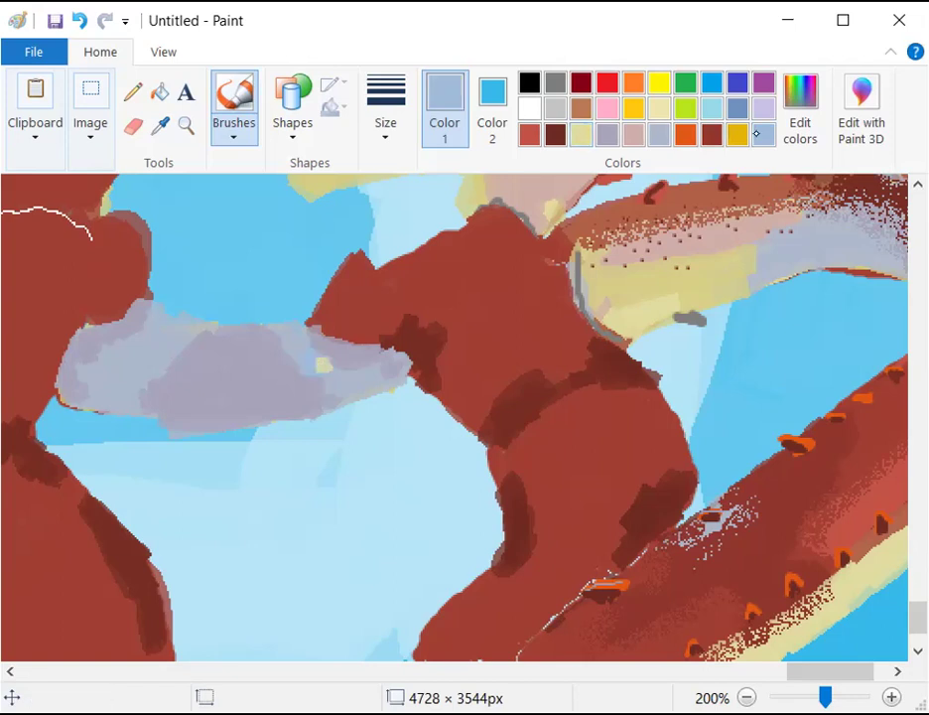
left_click(320, 367)
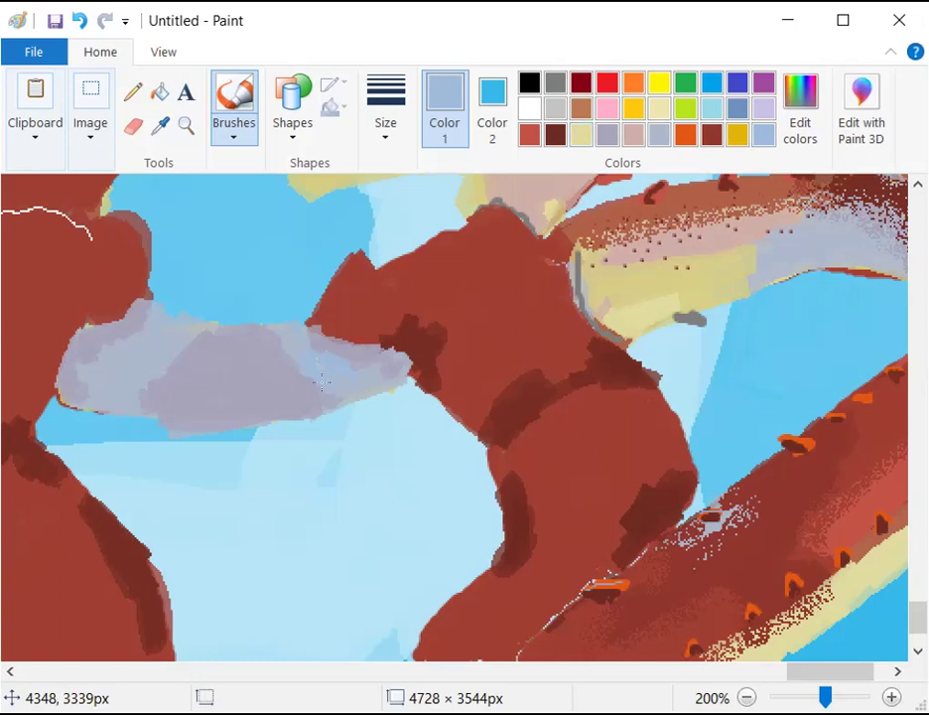
mouse_move(427, 339)
left_mouse_down()
mouse_move(392, 355)
mouse_move(401, 357)
left_mouse_up()
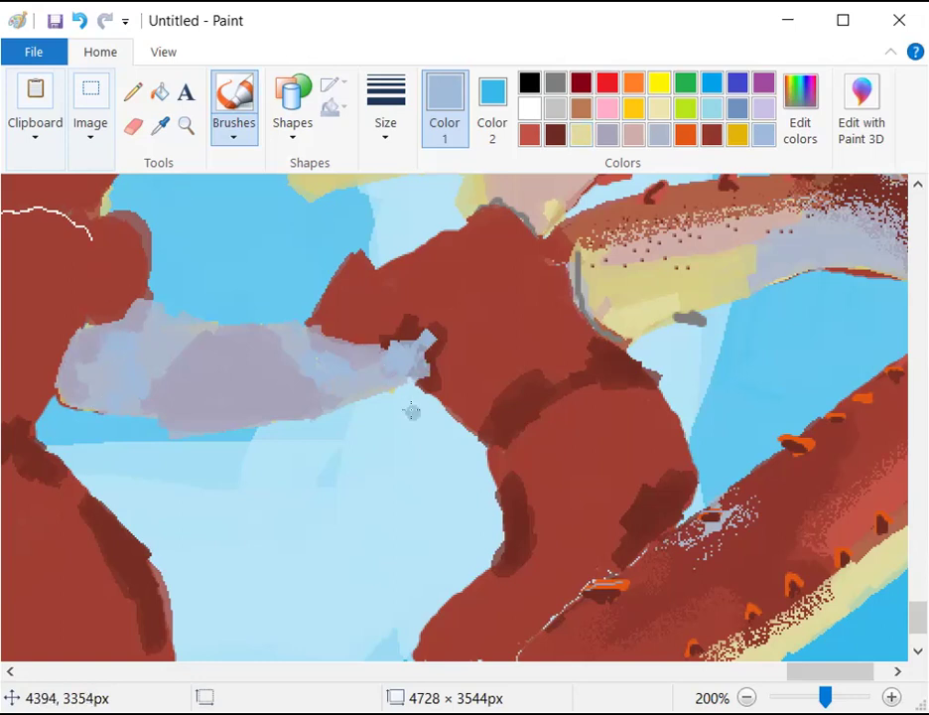
mouse_move(268, 386)
left_mouse_down()
mouse_move(260, 397)
mouse_move(272, 414)
left_mouse_up()
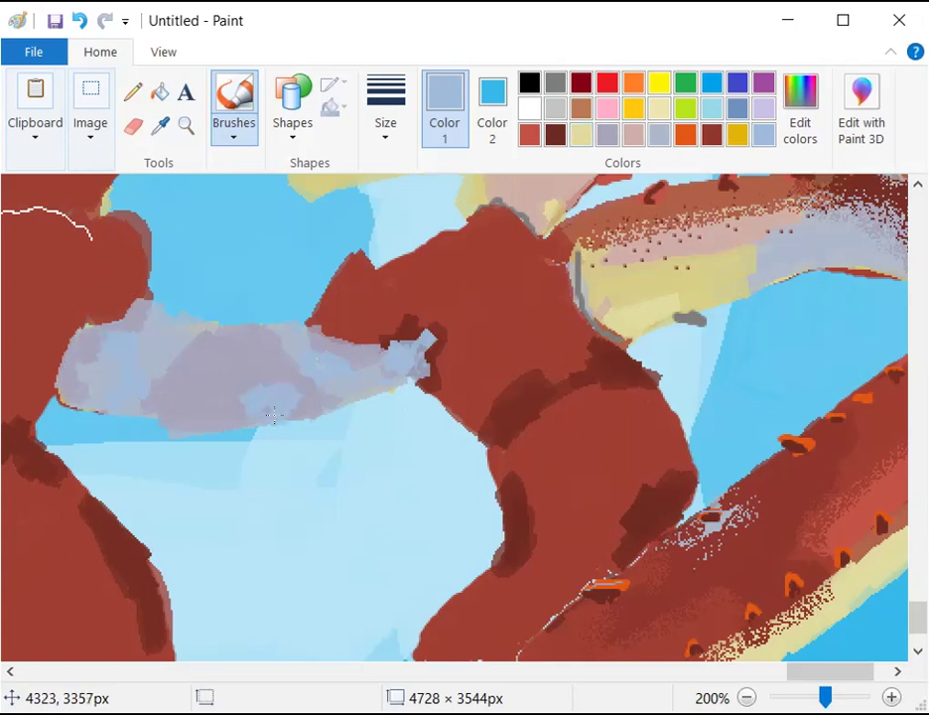
mouse_move(193, 374)
left_mouse_down()
mouse_move(204, 358)
mouse_move(238, 358)
mouse_move(229, 363)
left_mouse_up()
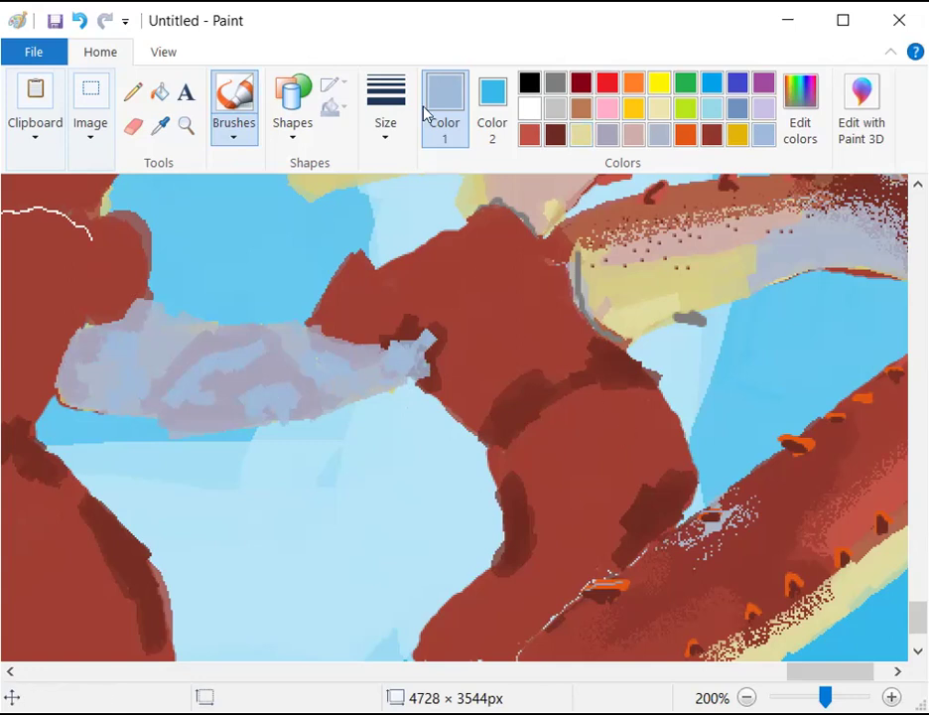
Sample dark brown from the right red figure's shadow and airbrush grainy shading around its middle band and both lower edges
left_click(160, 125)
left_click(533, 398)
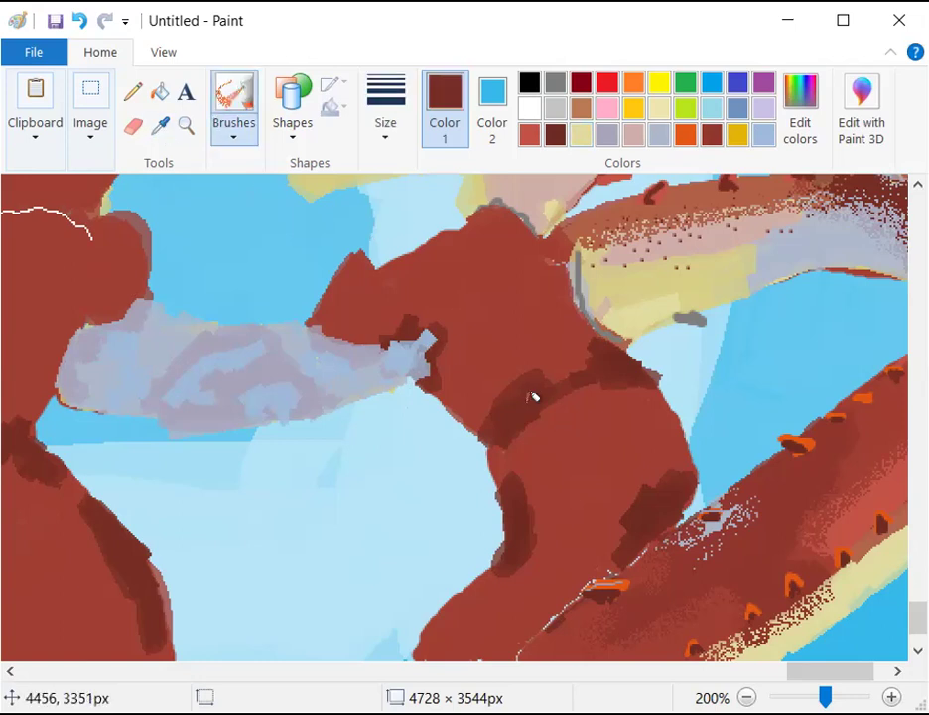
mouse_move(534, 397)
left_mouse_down()
mouse_move(540, 355)
mouse_move(589, 352)
mouse_move(582, 358)
mouse_move(589, 332)
mouse_move(590, 387)
mouse_move(651, 386)
left_mouse_up()
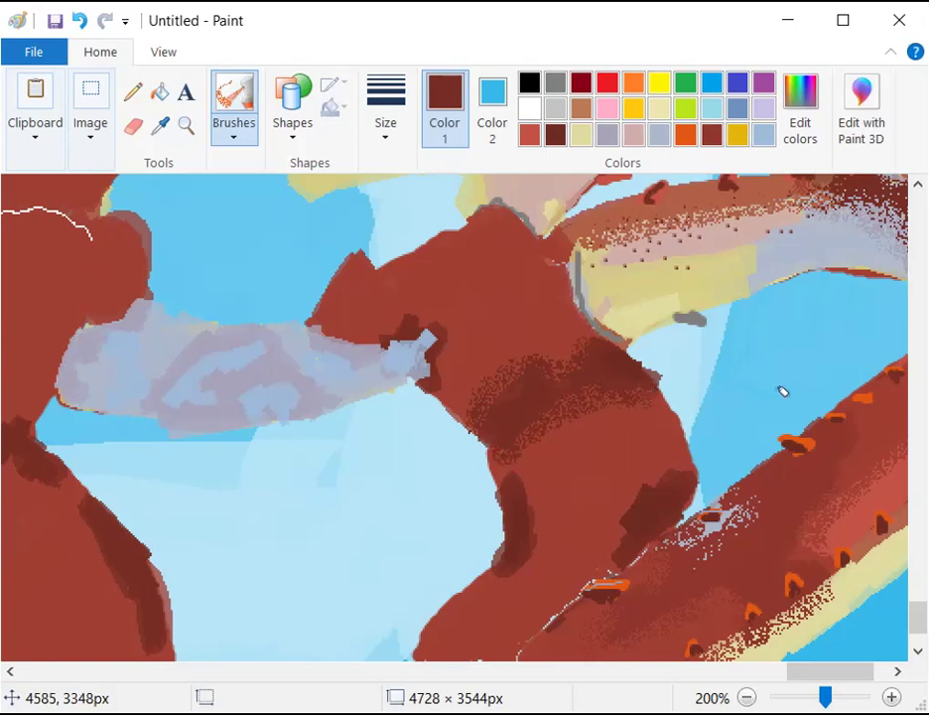
scroll(779, 386, "down", 3)
mouse_move(487, 328)
left_mouse_down()
mouse_move(512, 360)
mouse_move(531, 416)
mouse_move(500, 448)
left_mouse_up()
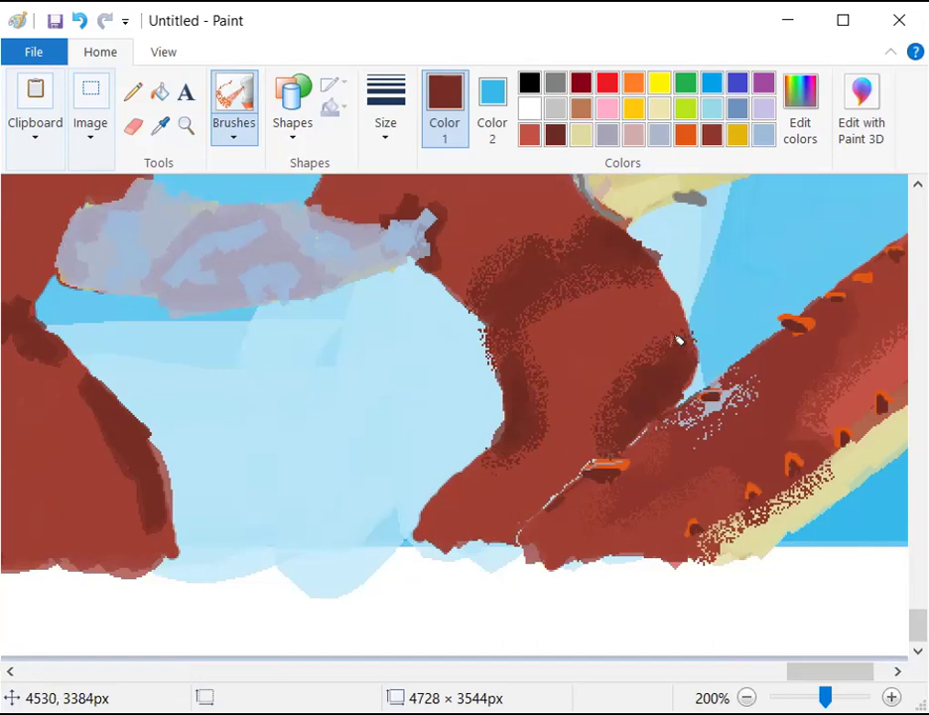
Airbrush dark-brown shading around the shadow patches on the upper part of the left red figure
scroll(515, 330, "up", 6)
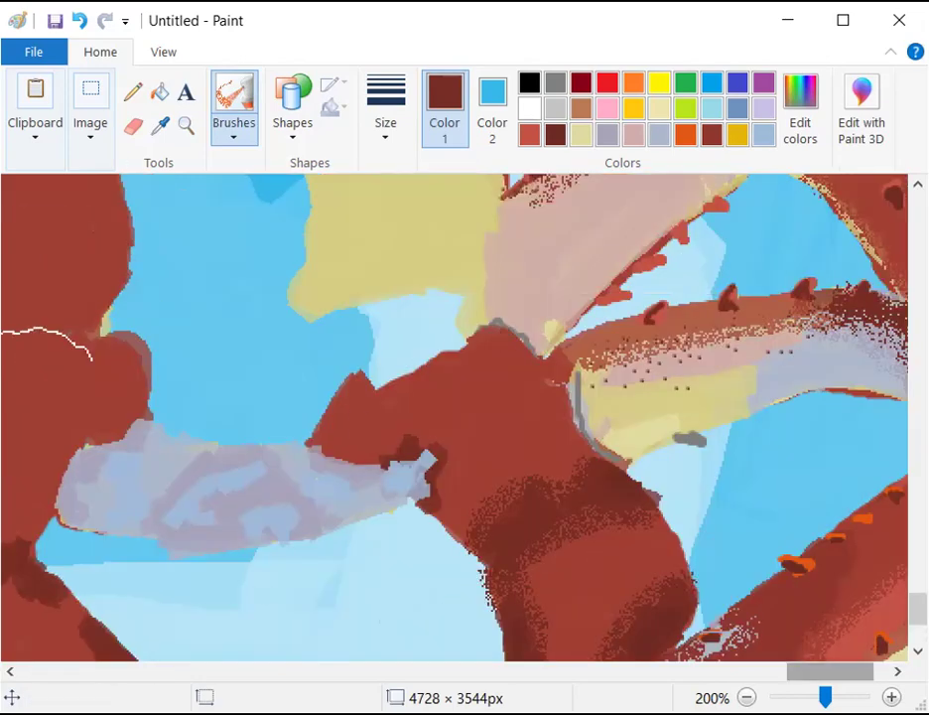
scroll(454, 417, "left", 5)
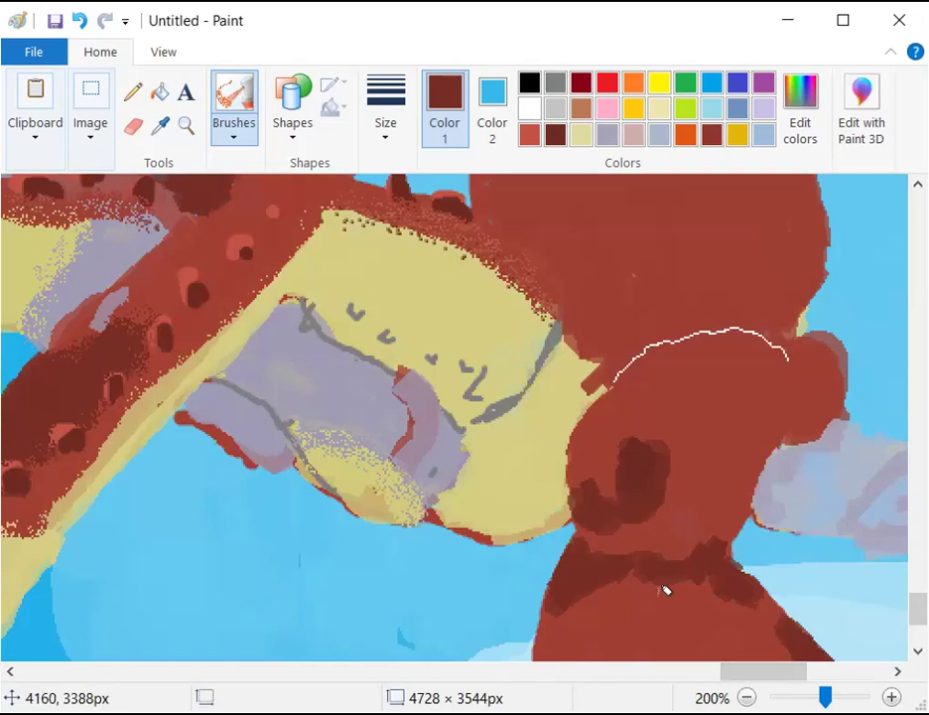
mouse_move(634, 430)
left_mouse_down()
mouse_move(633, 397)
mouse_move(655, 484)
mouse_move(663, 475)
mouse_move(576, 524)
mouse_move(592, 539)
mouse_move(731, 523)
left_mouse_up()
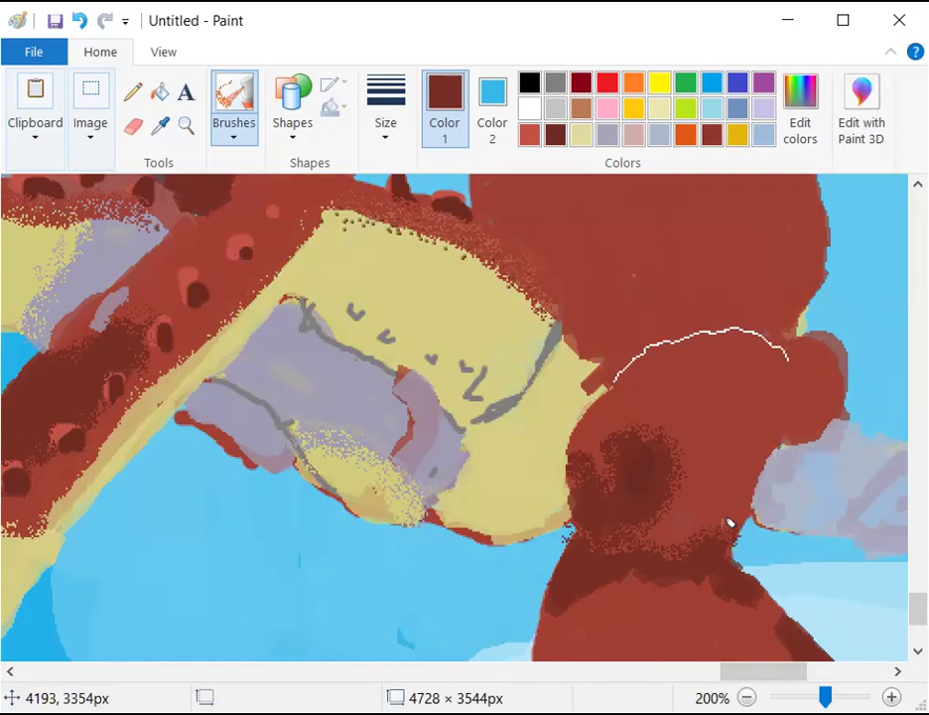
Airbrush dark-brown shading along the left red figure's waist, outer edge and lower fold, undoing unwanted strokes
scroll(675, 460, "down", 4)
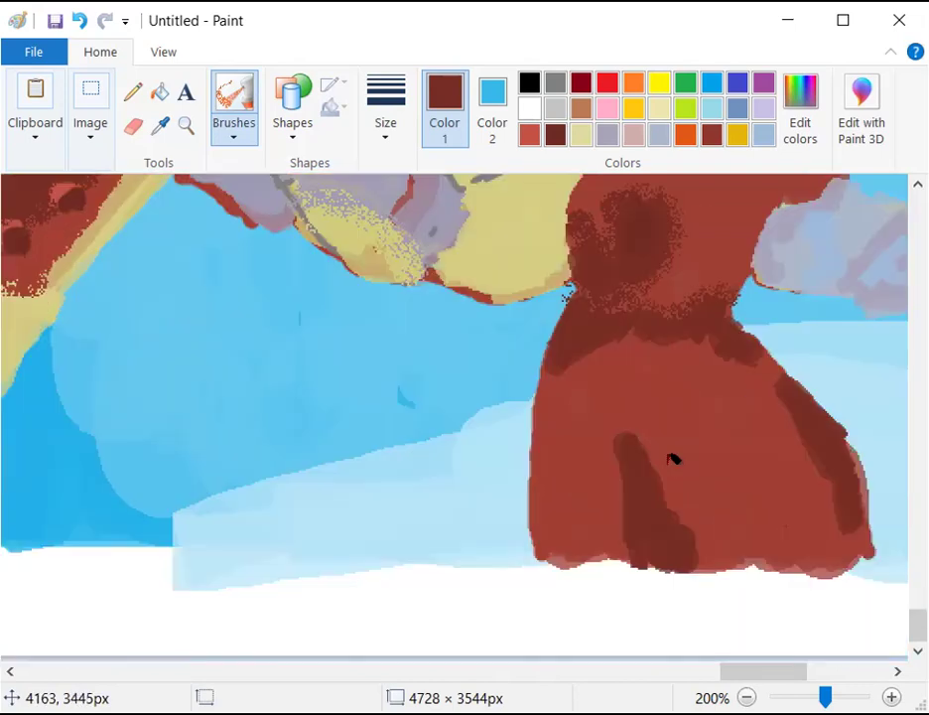
mouse_move(544, 379)
left_mouse_down()
mouse_move(702, 345)
mouse_move(764, 378)
left_mouse_up()
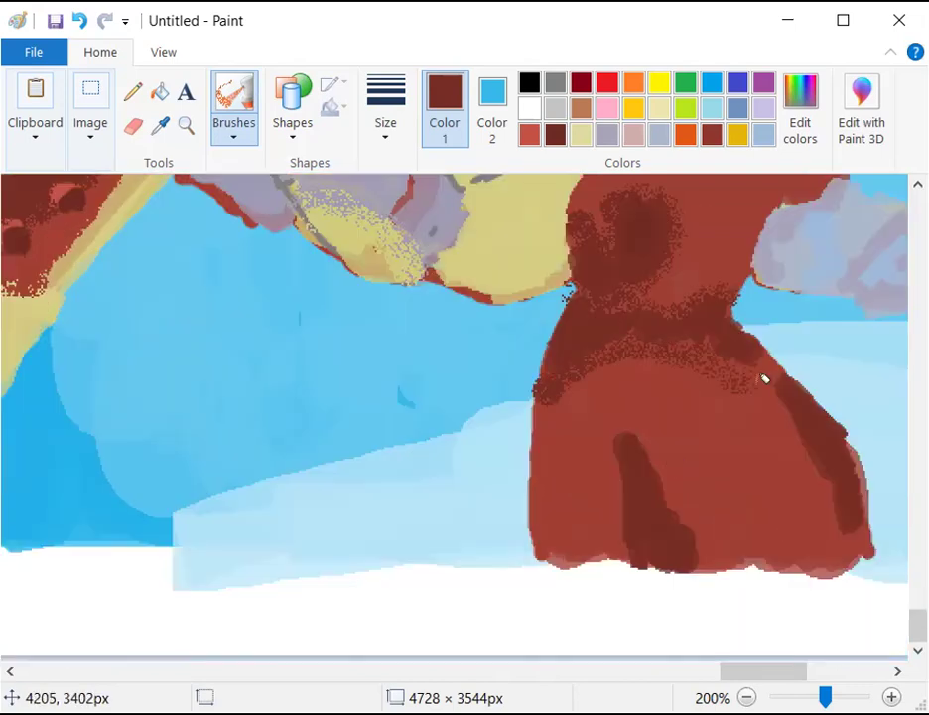
key("ctrl+z")
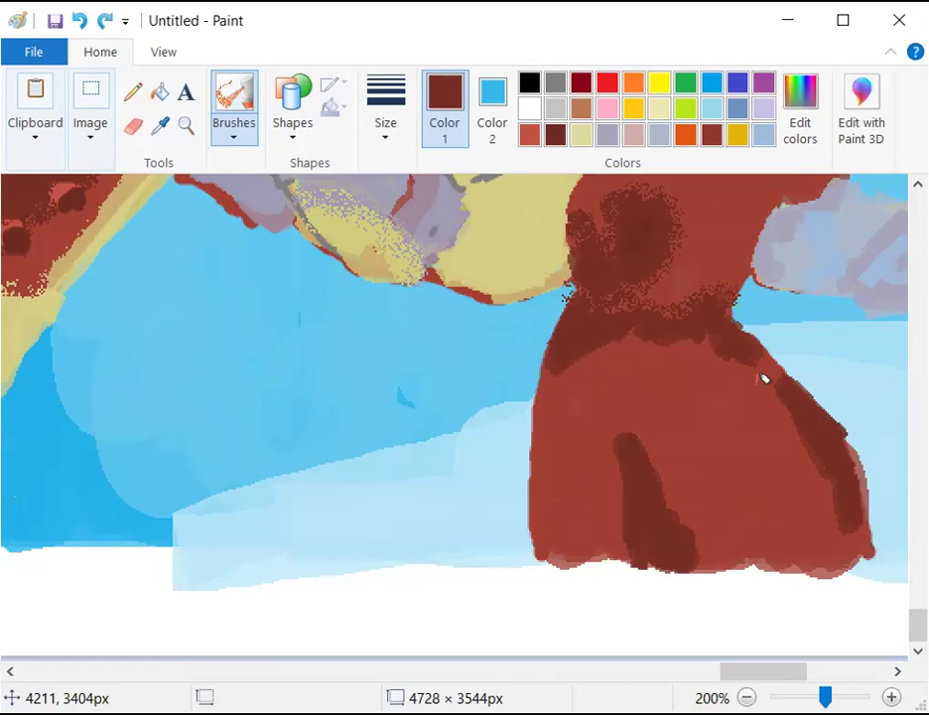
mouse_move(740, 336)
left_mouse_down()
mouse_move(794, 377)
mouse_move(555, 376)
left_mouse_up()
mouse_move(859, 512)
left_mouse_down()
mouse_move(874, 520)
mouse_move(869, 484)
left_mouse_up()
key("ctrl+z")
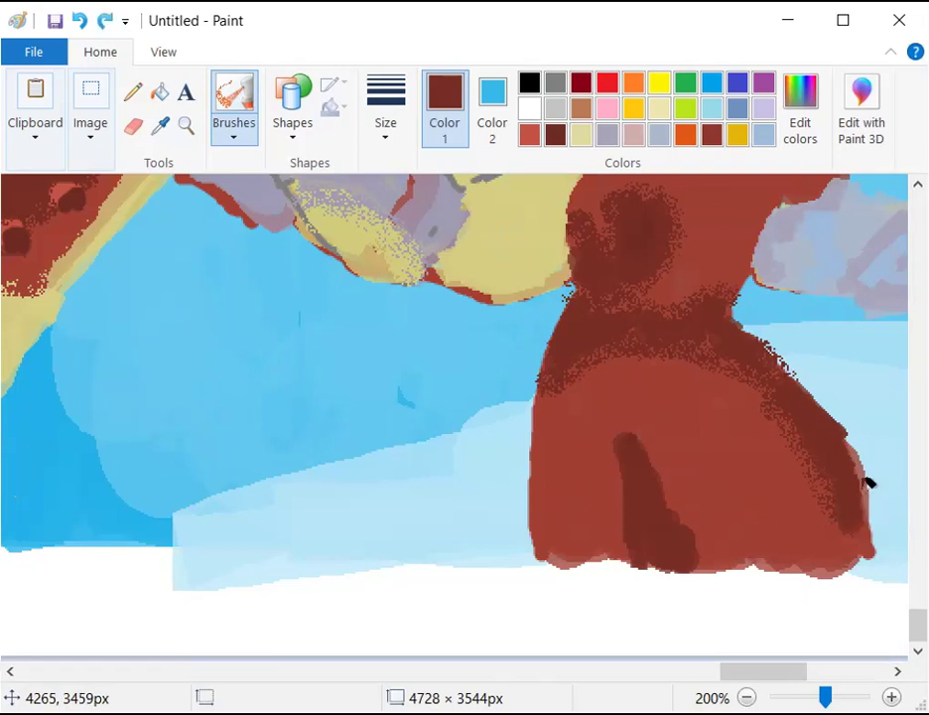
mouse_move(618, 536)
left_mouse_down()
mouse_move(613, 431)
mouse_move(638, 424)
mouse_move(711, 563)
left_mouse_up()
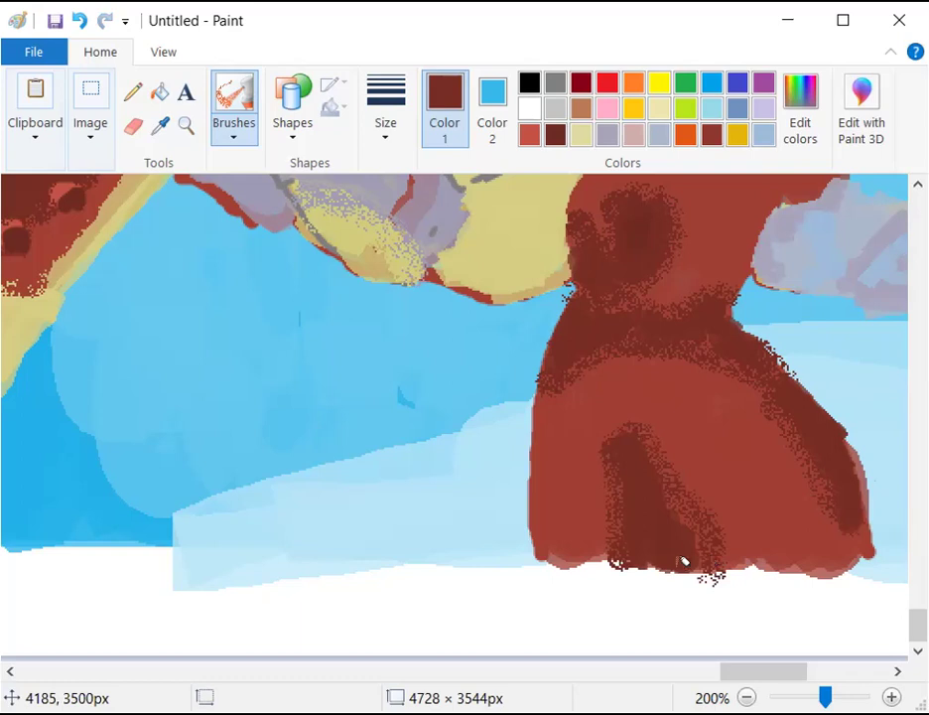
Sample the body red of the left figure and airbrush it over the edges of the dark-brown shadows to soften them
left_click(160, 125)
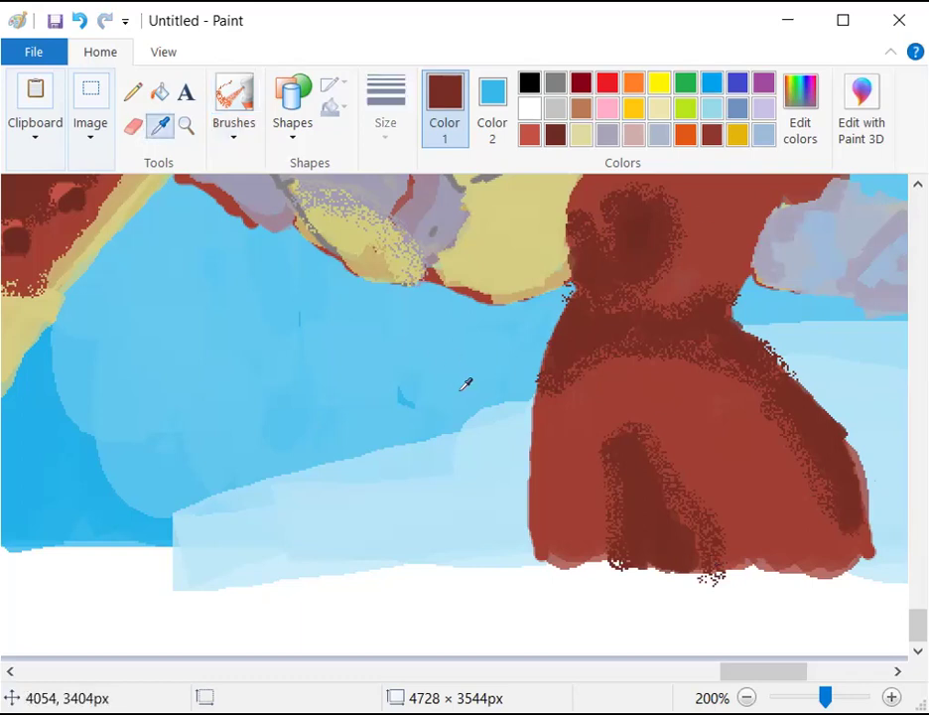
left_click(530, 429)
left_click(160, 125)
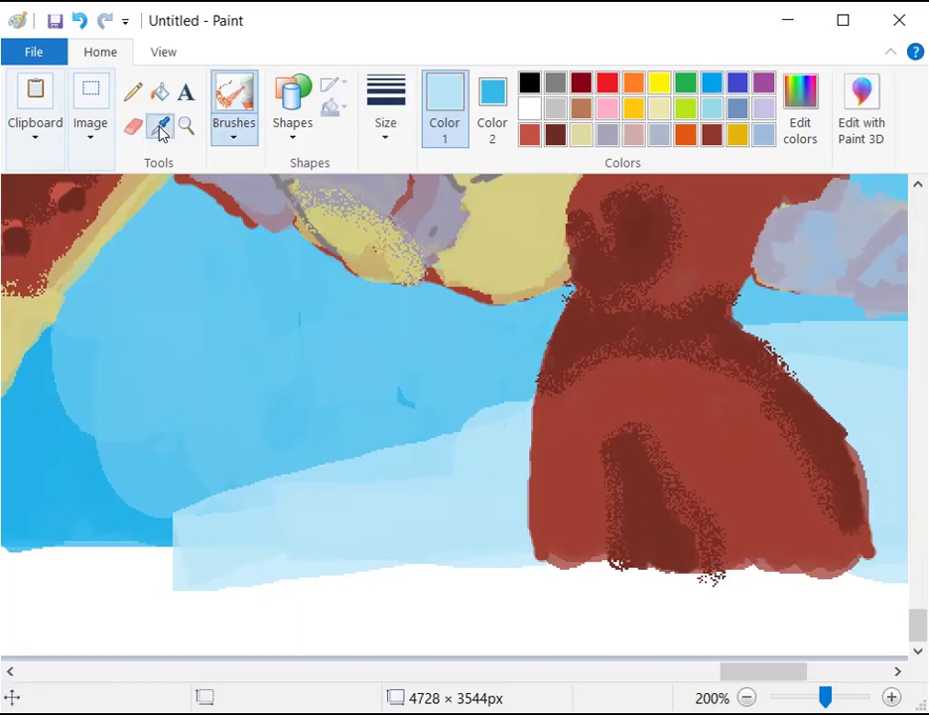
left_click(574, 419)
left_click_drag(594, 566, 612, 562)
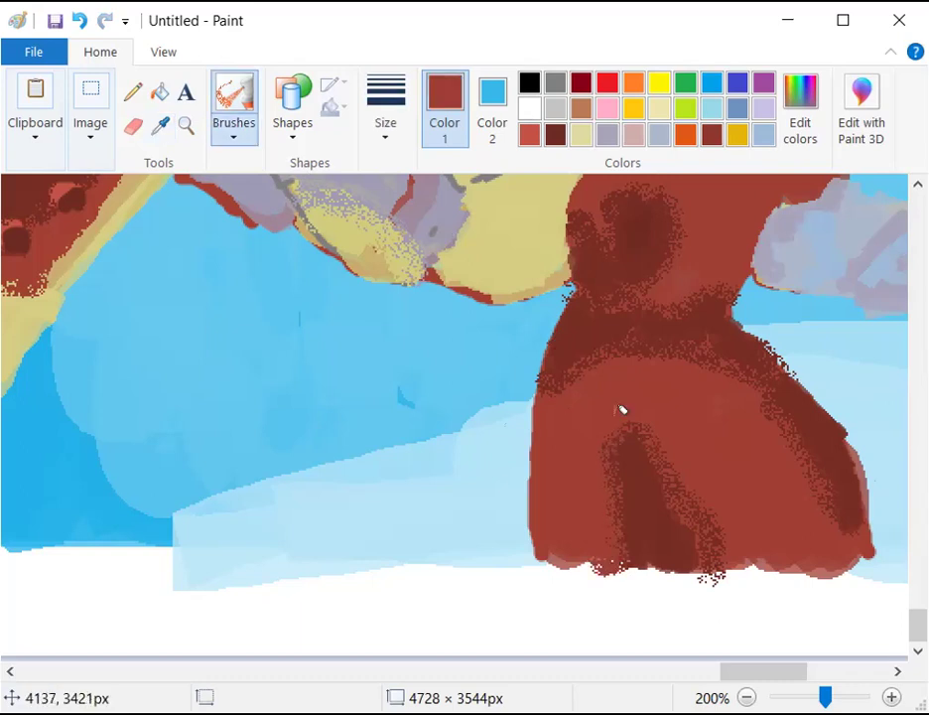
mouse_move(626, 410)
left_mouse_down()
mouse_move(720, 514)
mouse_move(721, 532)
left_mouse_up()
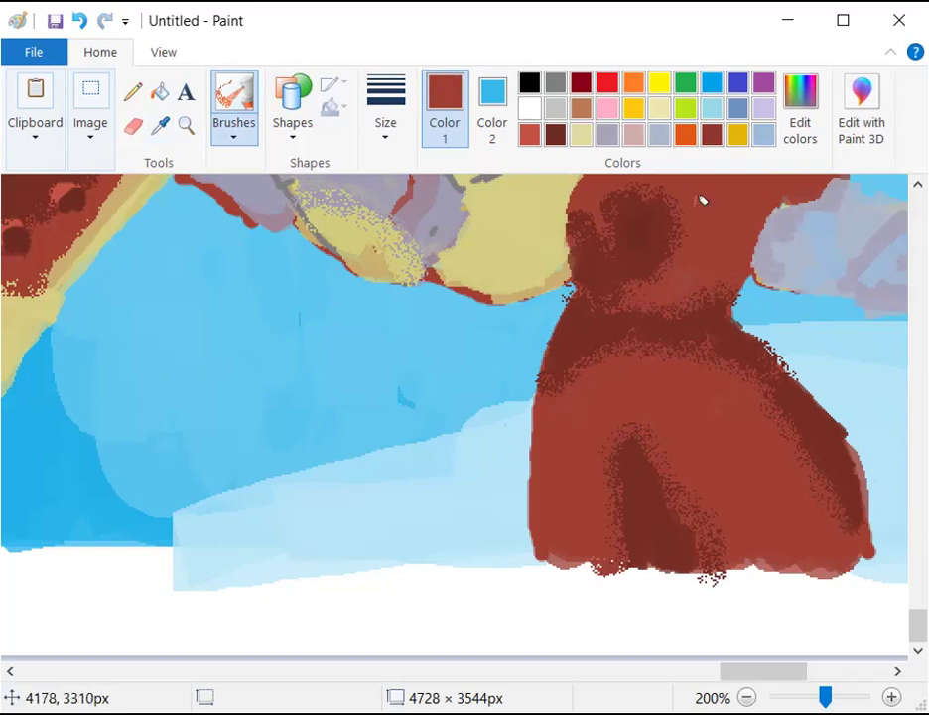
scroll(696, 410, "up", 3)
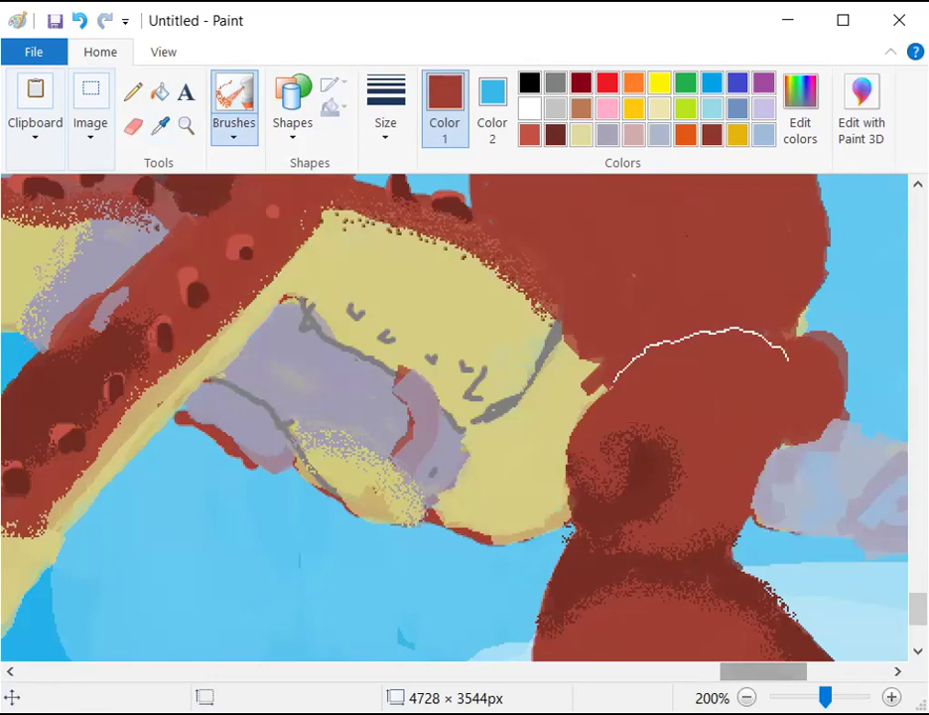
scroll(758, 672, "up", 1)
scroll(757, 672, "down", 1)
Soften the dark-brown shadows on the right red figure by airbrushing body red along their inner edges
mouse_move(758, 673)
left_mouse_down()
mouse_move(882, 670)
mouse_move(878, 657)
left_mouse_up()
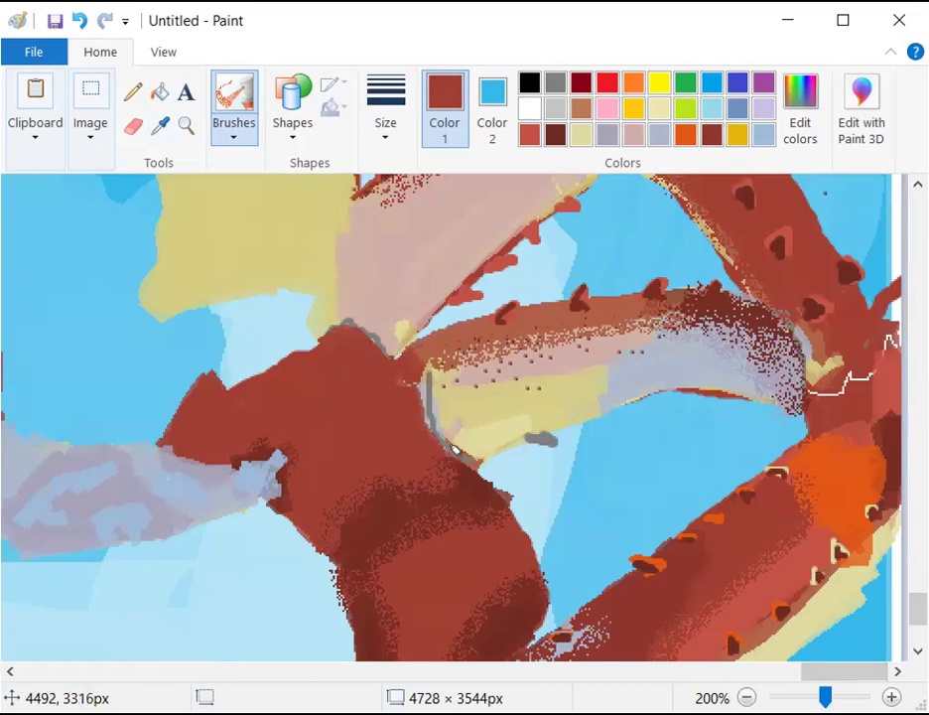
scroll(631, 433, "down", 3)
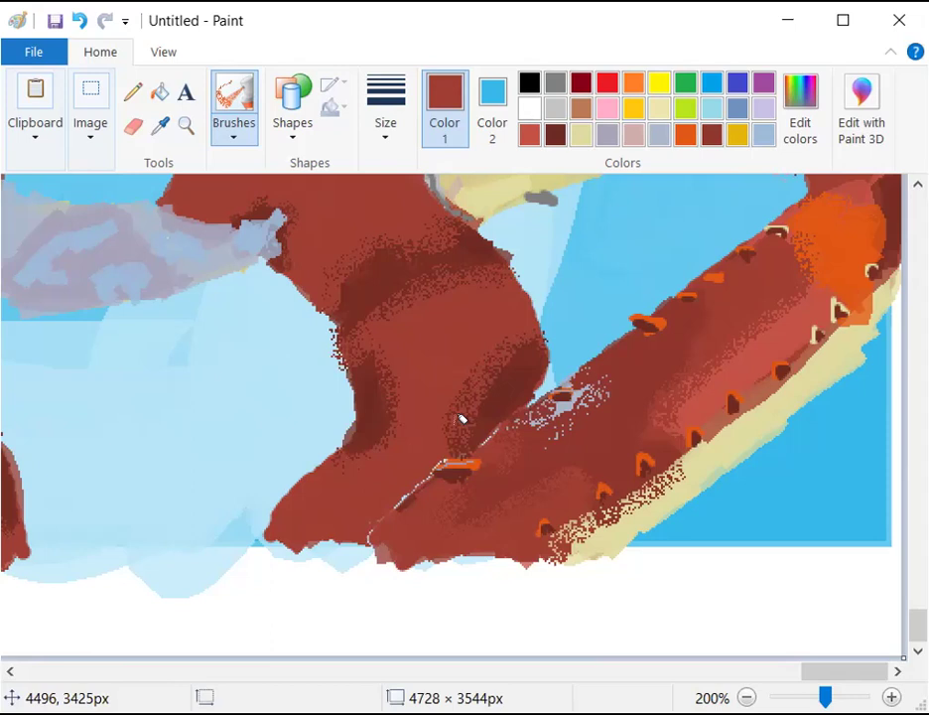
left_click_drag(543, 350, 470, 385)
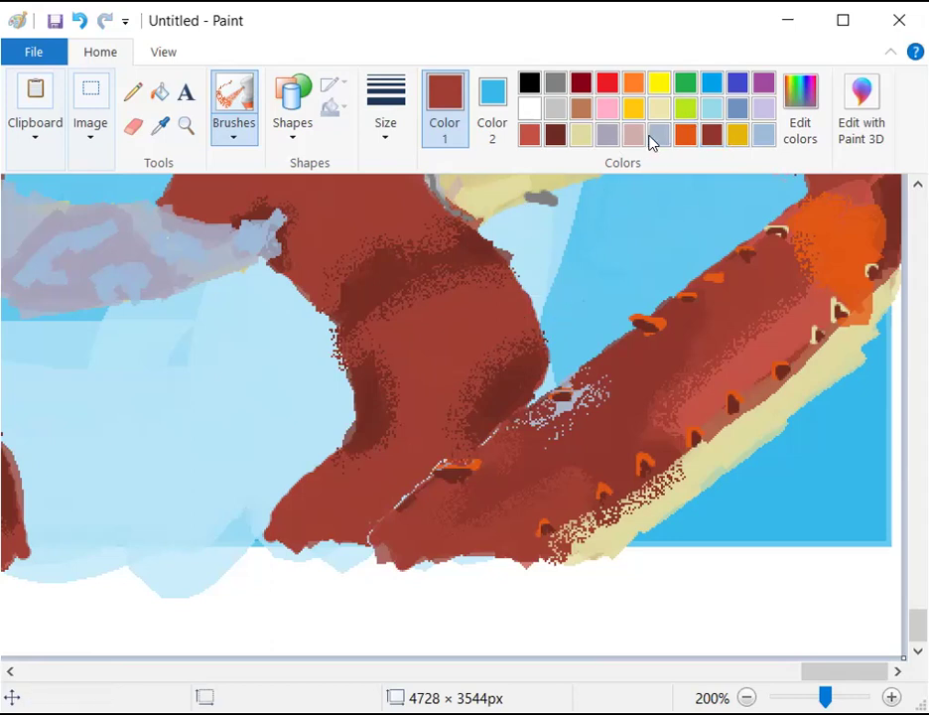
Try an airbrushed pale-yellow highlight on the right red figure, undo it, and return to the solid painting brush
left_click(580, 140)
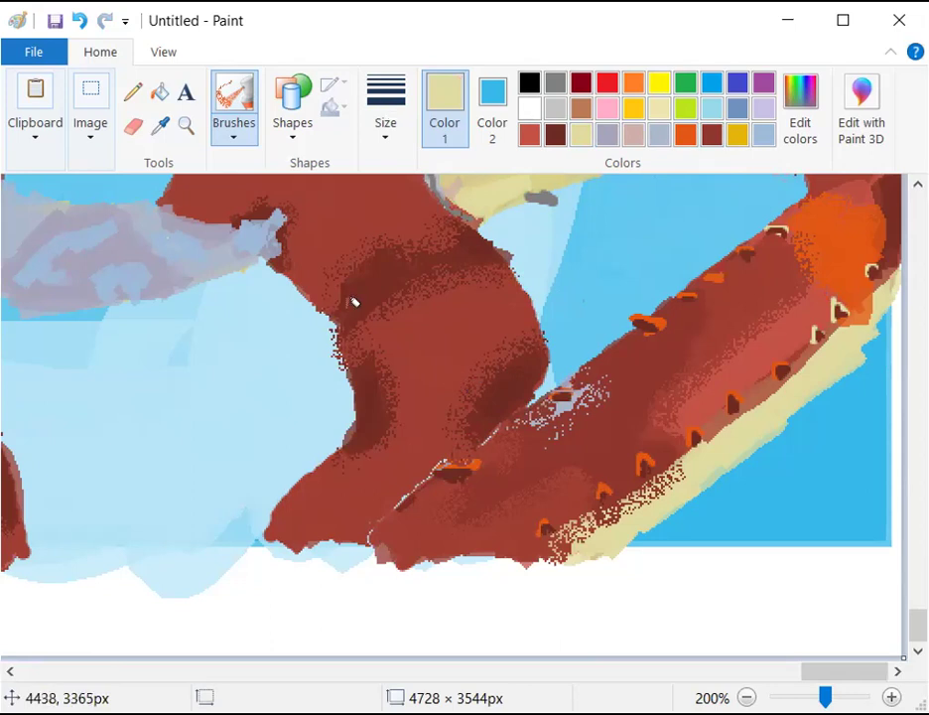
mouse_move(354, 302)
left_mouse_down()
mouse_move(436, 370)
mouse_move(364, 479)
left_mouse_up()
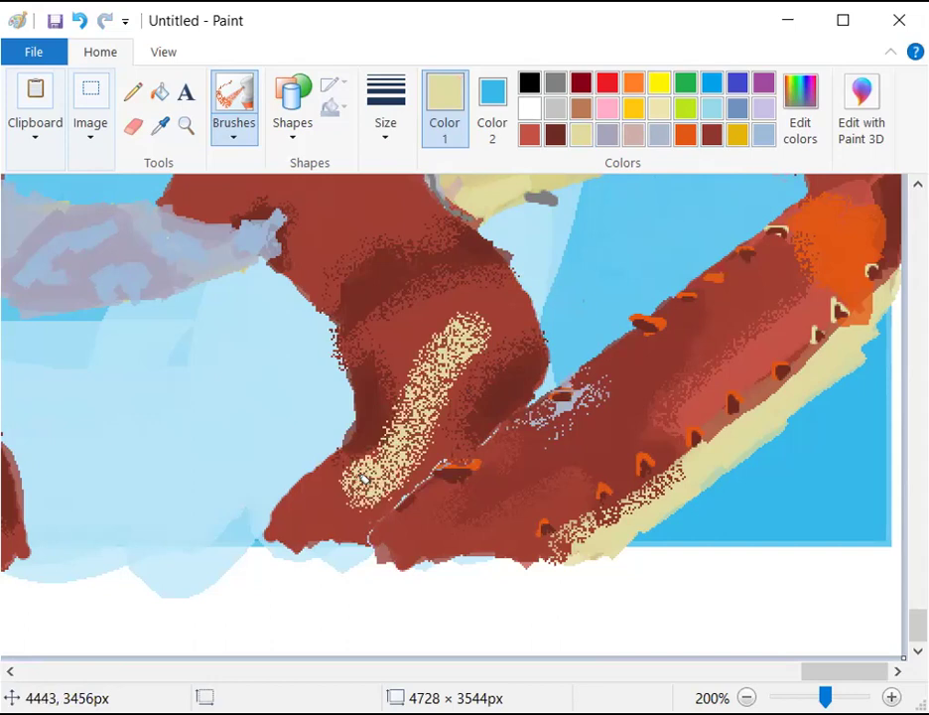
key("ctrl+z")
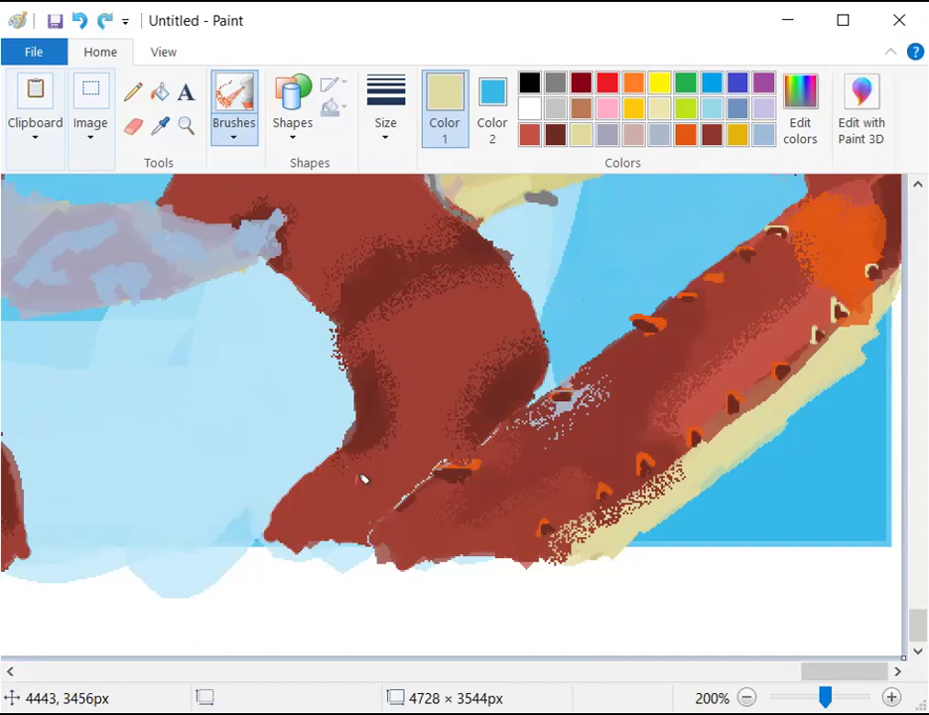
left_click(220, 139)
left_click(89, 174)
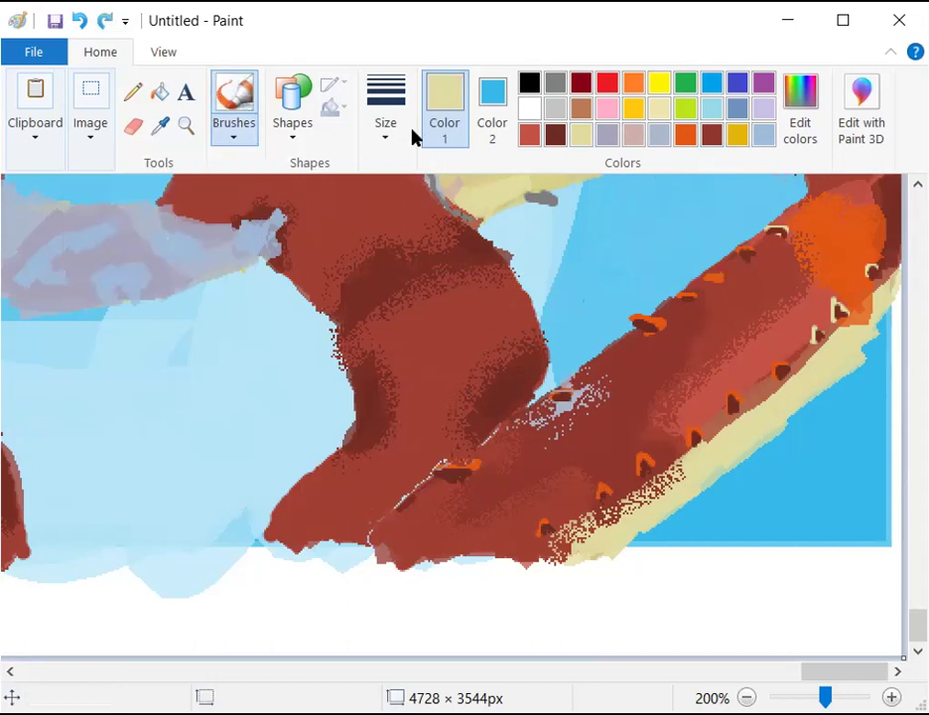
left_click(381, 127)
left_click(360, 291)
mouse_move(457, 328)
left_mouse_down()
mouse_move(430, 357)
mouse_move(423, 402)
mouse_move(386, 450)
mouse_move(431, 369)
left_mouse_up()
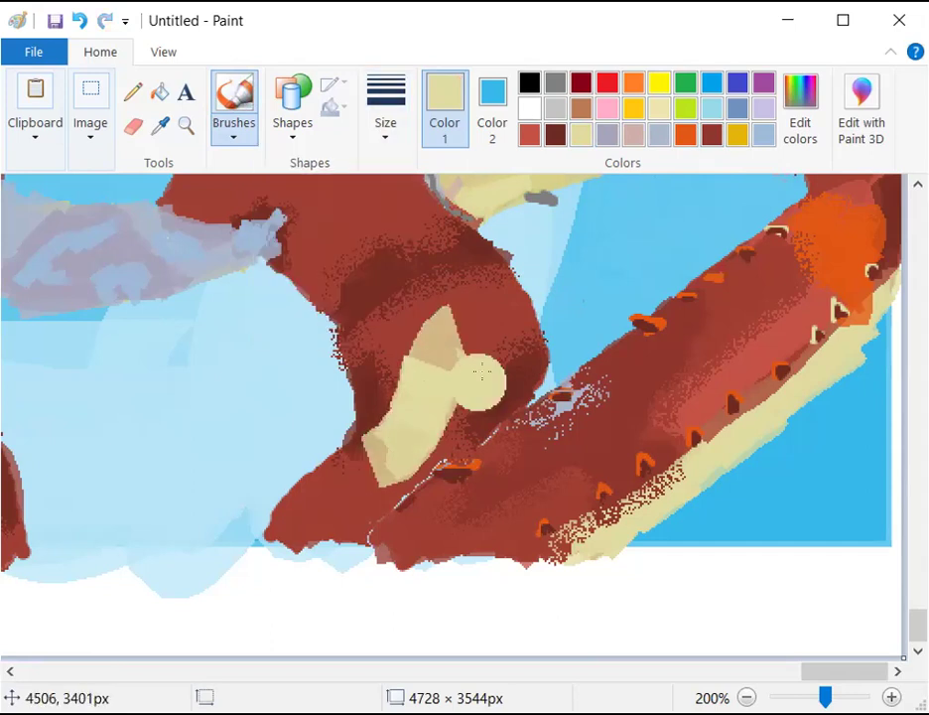
key("ctrl+z")
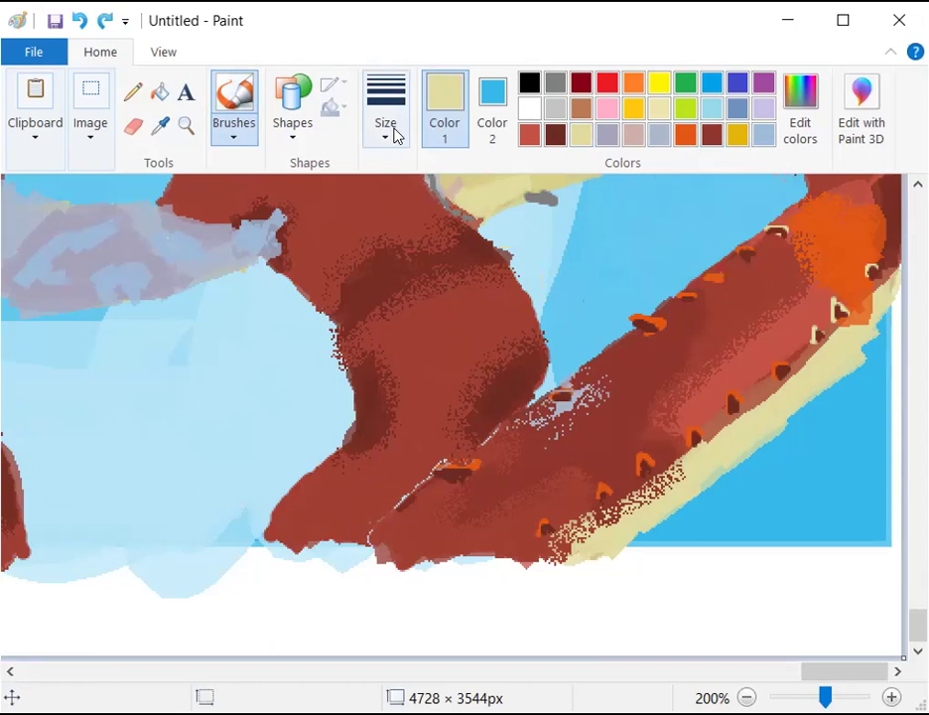
Paint pale-yellow highlights down the right red figure's lower body and along its upper shoulder edge with a smaller brush
left_click(363, 213)
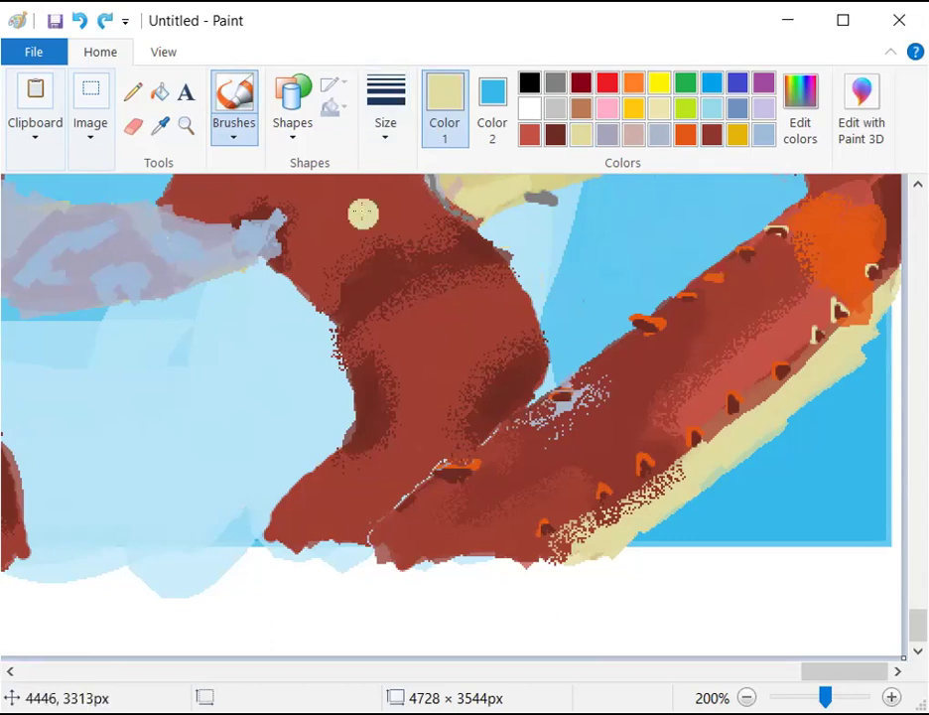
mouse_move(379, 451)
left_mouse_down()
mouse_move(332, 466)
mouse_move(383, 454)
mouse_move(419, 414)
mouse_move(444, 355)
mouse_move(422, 362)
mouse_move(434, 343)
mouse_move(434, 371)
mouse_move(444, 364)
mouse_move(431, 336)
left_mouse_up()
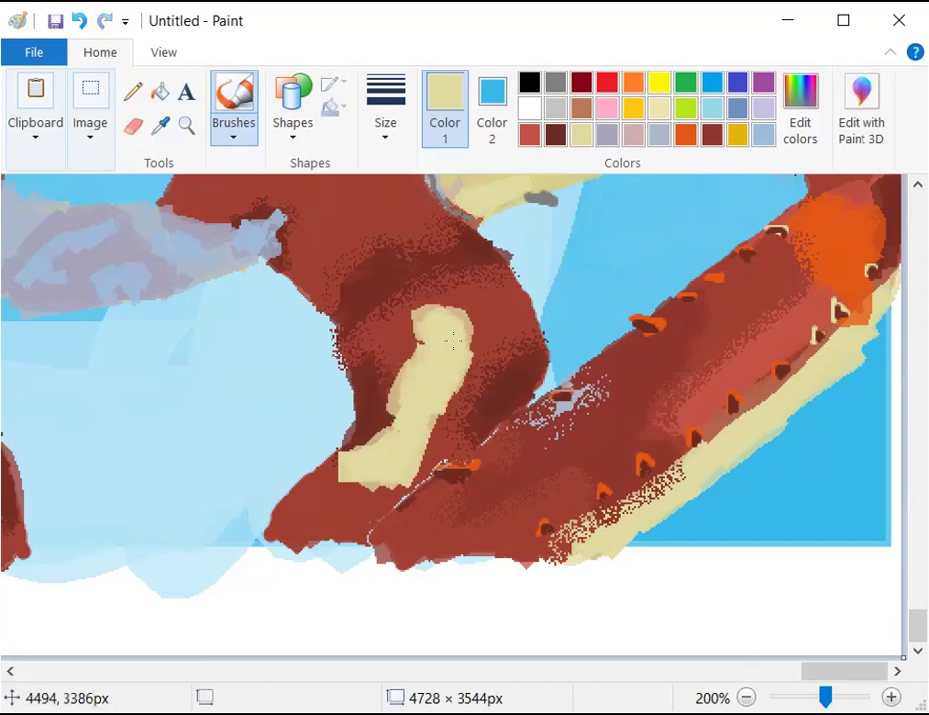
scroll(448, 362, "up", 2)
mouse_move(434, 453)
left_mouse_down()
mouse_move(360, 366)
mouse_move(365, 356)
mouse_move(331, 352)
mouse_move(326, 363)
left_mouse_up()
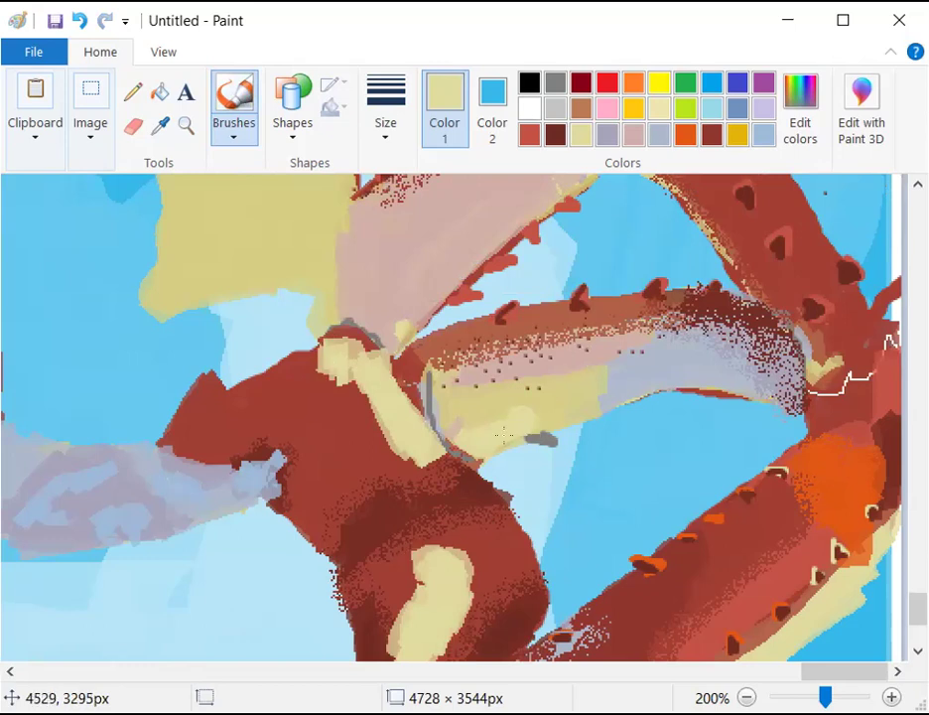
Highlight the right figure's outer shoulder in pale yellow, and paint highlights on the left figure's upper body with a sampled darker yellow
mouse_move(203, 449)
left_mouse_down()
mouse_move(191, 451)
mouse_move(180, 440)
mouse_move(244, 459)
mouse_move(241, 436)
mouse_move(190, 406)
mouse_move(186, 424)
left_mouse_up()
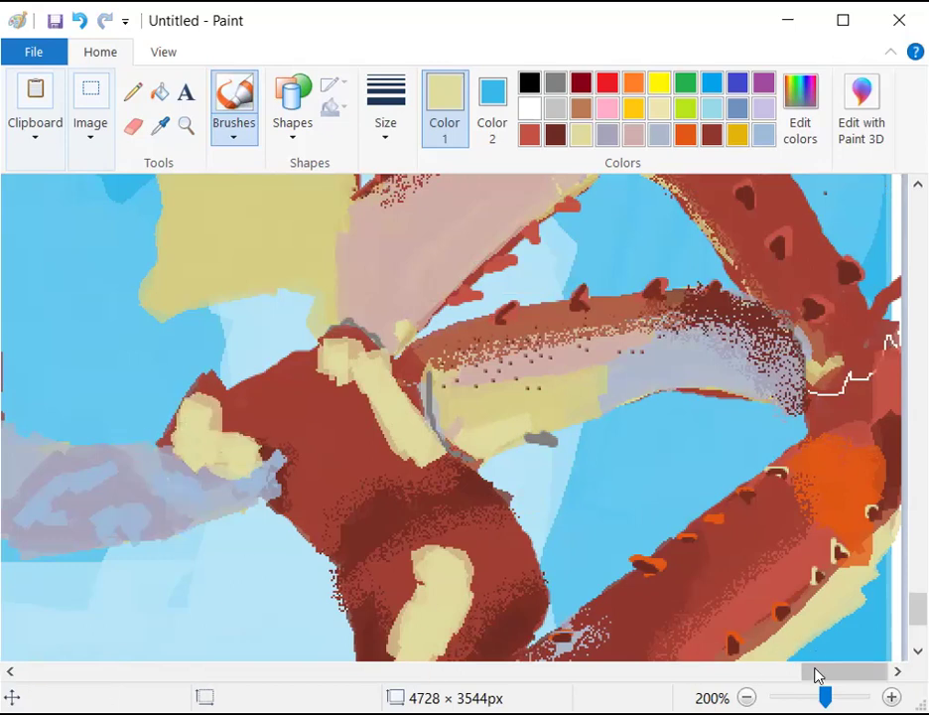
left_click_drag(788, 679, 755, 671)
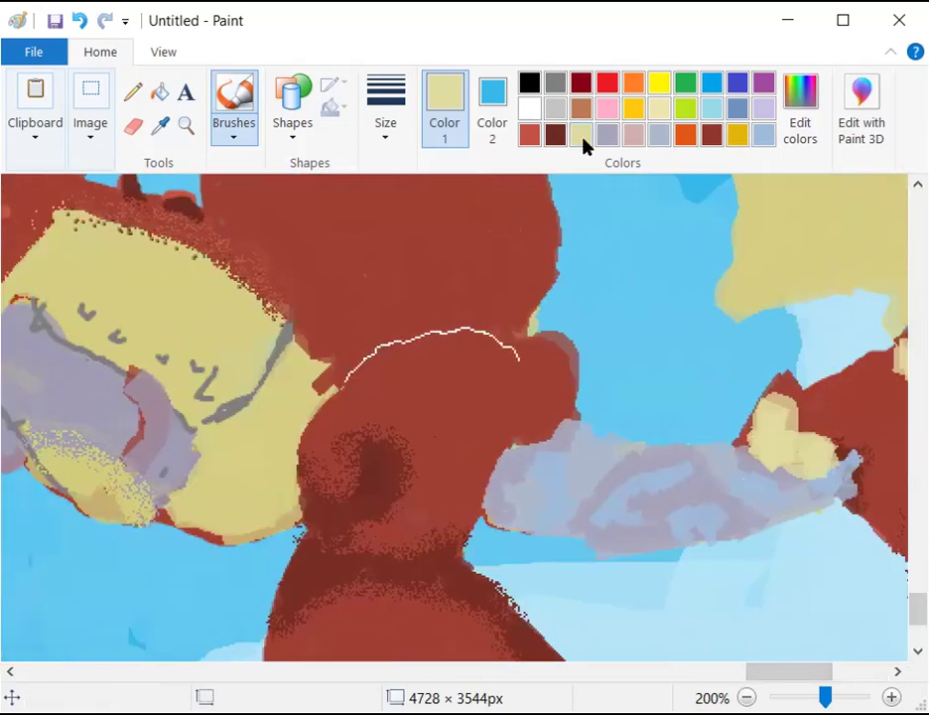
left_click(156, 139)
left_click(247, 325)
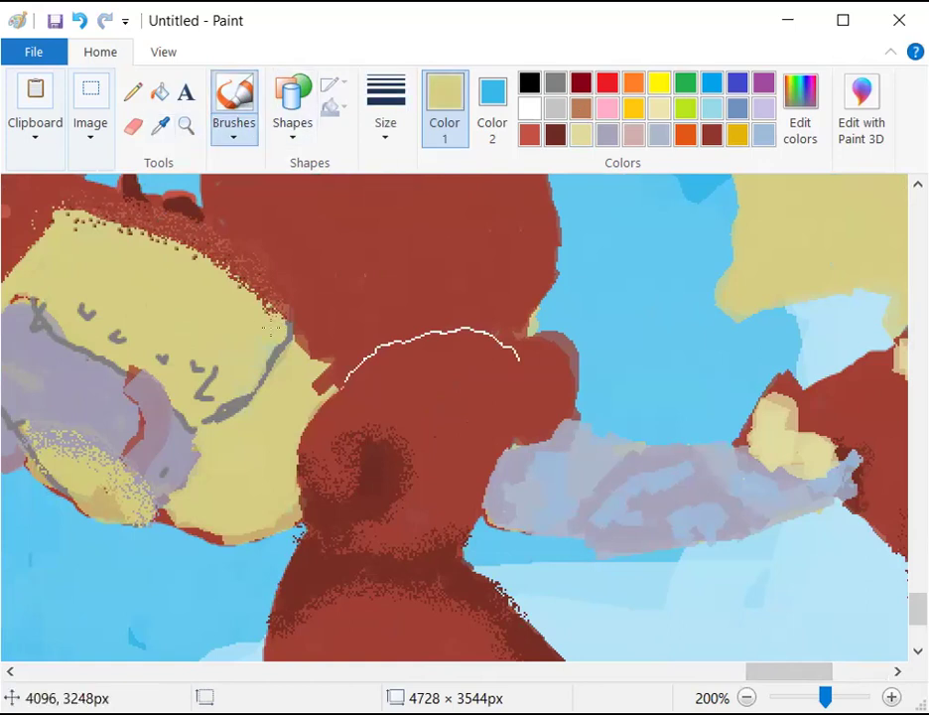
mouse_move(313, 432)
left_mouse_down()
mouse_move(358, 400)
mouse_move(414, 404)
mouse_move(404, 379)
mouse_move(432, 390)
mouse_move(429, 436)
mouse_move(454, 462)
mouse_move(399, 524)
left_mouse_up()
Paint a yellow arch-shaped highlight over the left figure's lower body and add a light-red stroke inside its outer leg
scroll(466, 471, "down", 3)
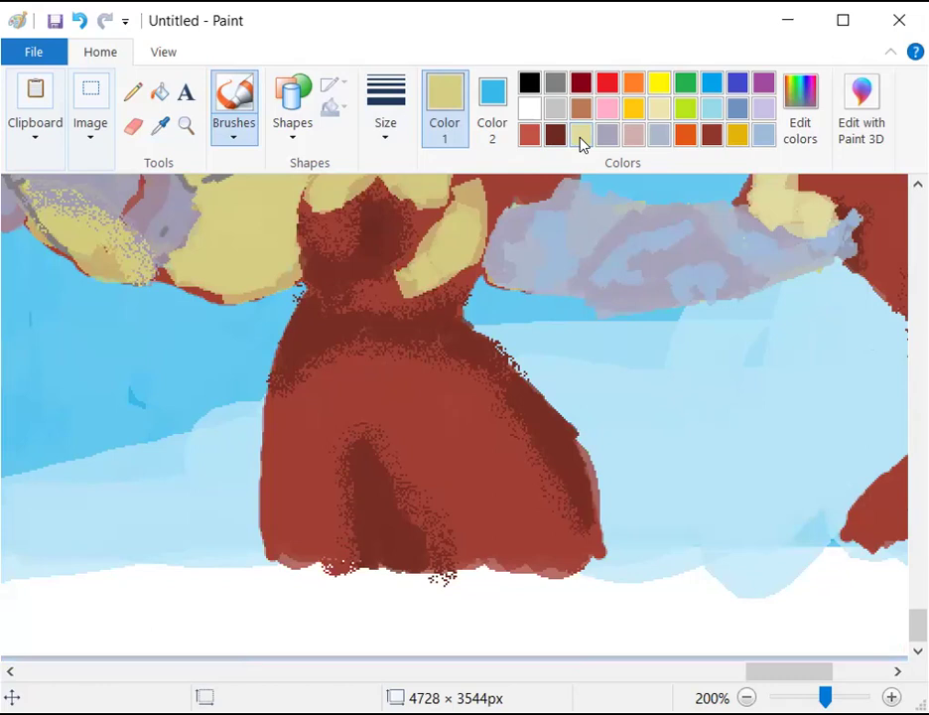
mouse_move(491, 537)
left_mouse_down()
mouse_move(521, 513)
mouse_move(527, 530)
mouse_move(474, 474)
mouse_move(487, 467)
mouse_move(454, 455)
mouse_move(465, 434)
mouse_move(466, 472)
mouse_move(446, 446)
mouse_move(446, 415)
mouse_move(434, 427)
mouse_move(396, 426)
mouse_move(380, 393)
mouse_move(364, 400)
mouse_move(366, 391)
mouse_move(346, 391)
mouse_move(314, 374)
mouse_move(316, 366)
mouse_move(282, 418)
mouse_move(272, 410)
mouse_move(282, 547)
mouse_move(291, 412)
left_mouse_up()
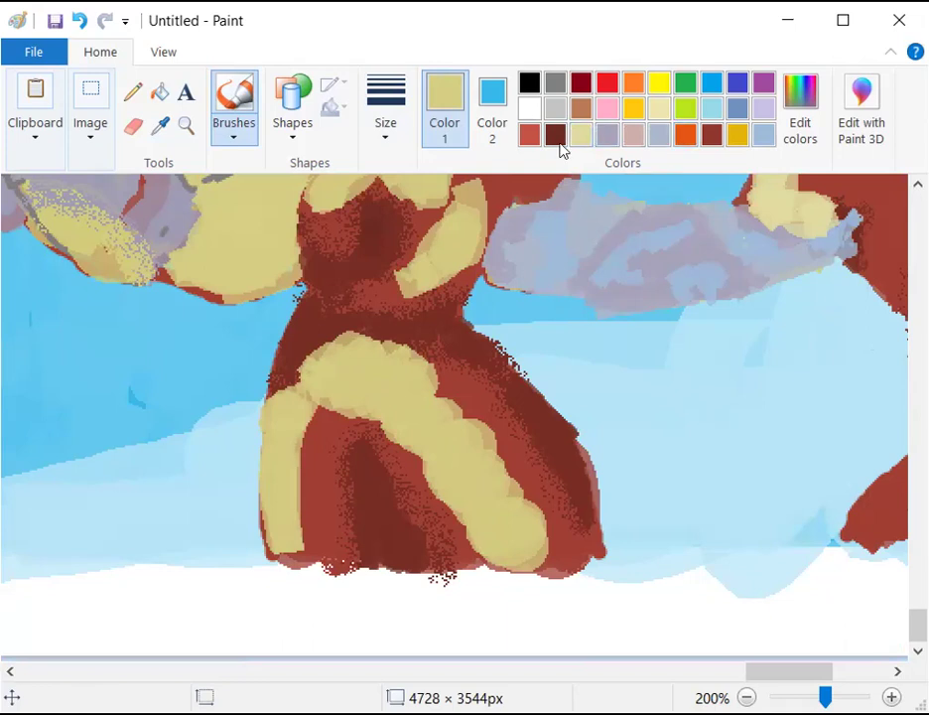
left_click(529, 138)
left_click_drag(304, 483, 305, 440)
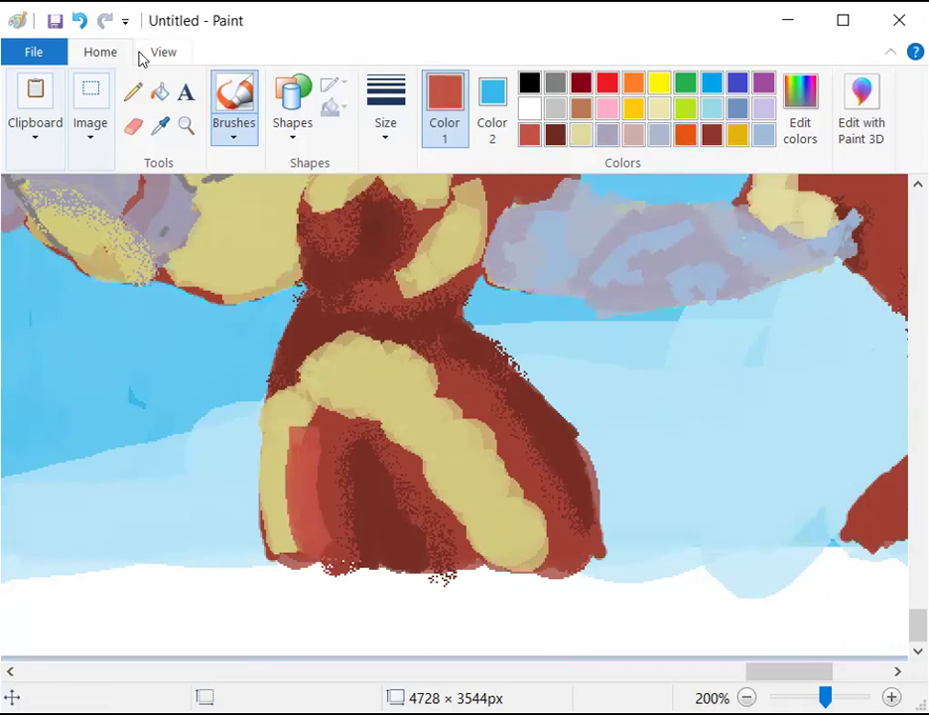
Set up the airbrush with pale yellow and another brush size, undoing a test spray along the left figure's light-red stroke
left_click(232, 139)
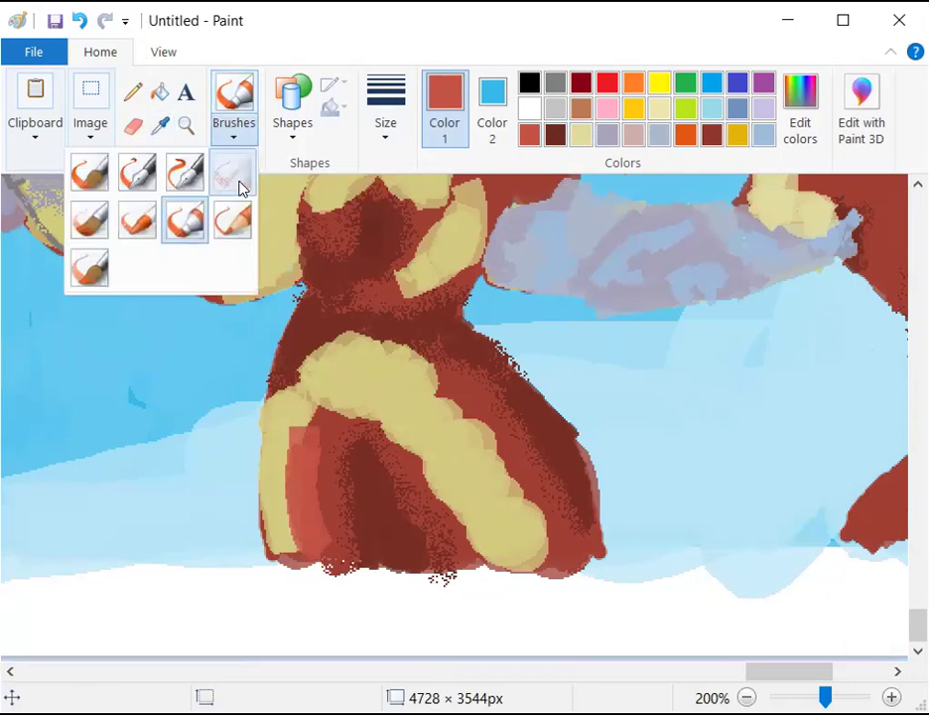
left_click(240, 188)
left_click(582, 141)
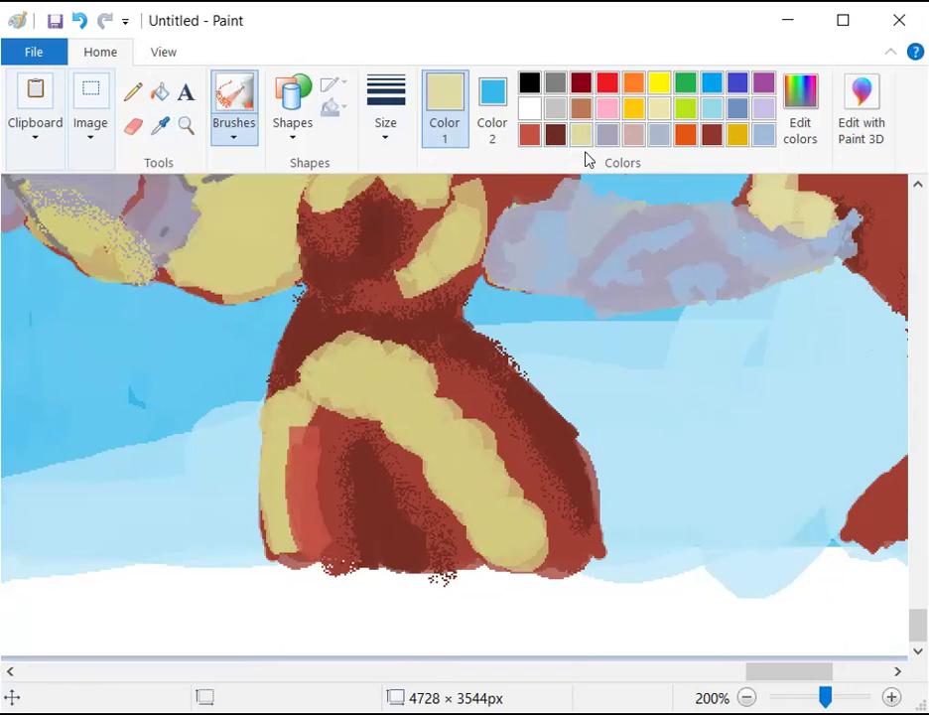
left_click_drag(316, 410, 309, 531)
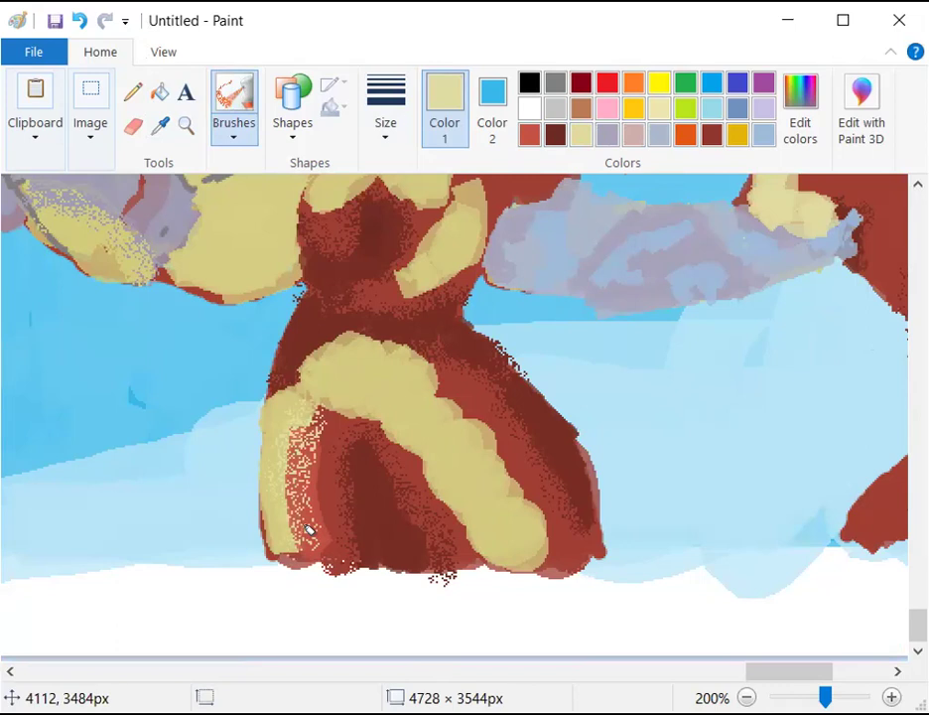
key("ctrl+z")
left_click(385, 109)
left_click(368, 217)
Try airbrushing pale yellow along the inner edge of the left figure's arch highlight, and undo the sprays
left_click_drag(309, 427, 305, 533)
key("ctrl+z")
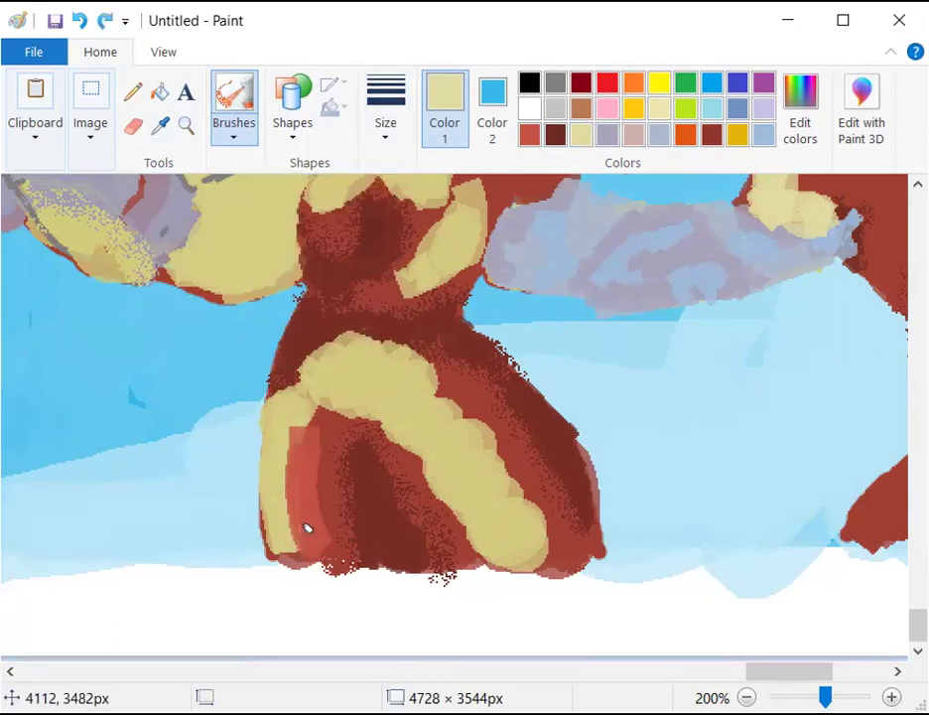
mouse_move(313, 417)
left_mouse_down()
mouse_move(292, 491)
mouse_move(313, 553)
mouse_move(325, 412)
left_mouse_up()
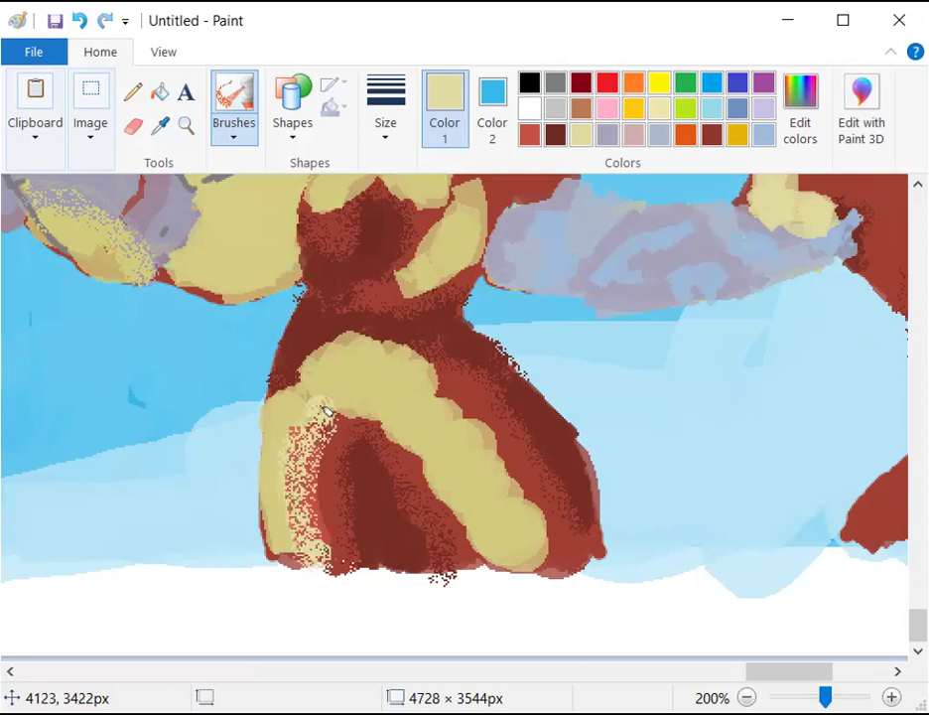
key("ctrl+z")
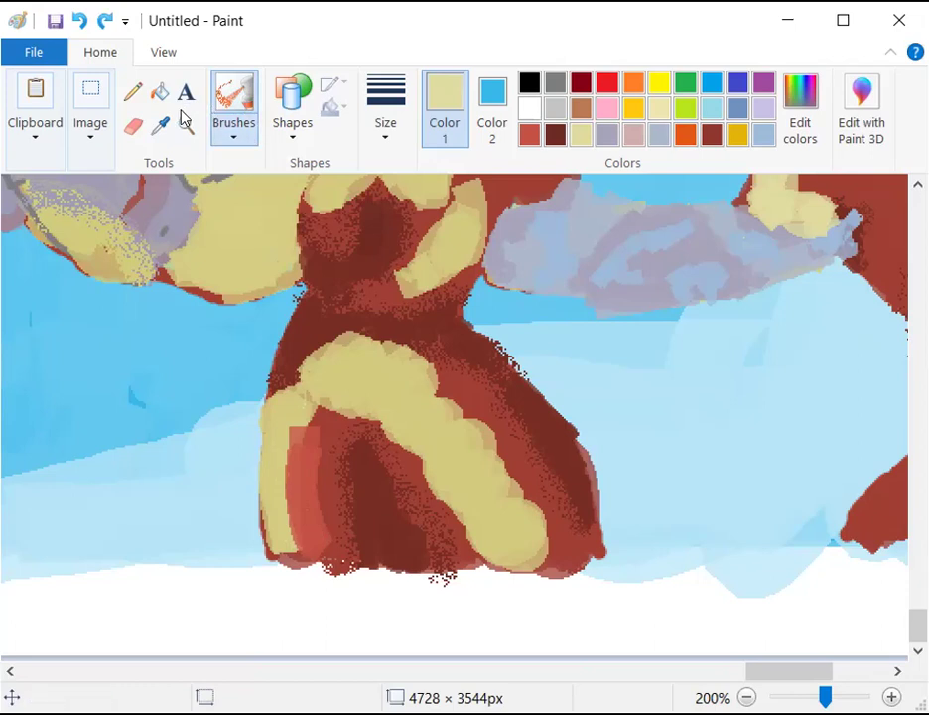
Sample the yellow of the left figure's highlights and airbrush it along their edges on the lower and upper body
left_click(364, 363)
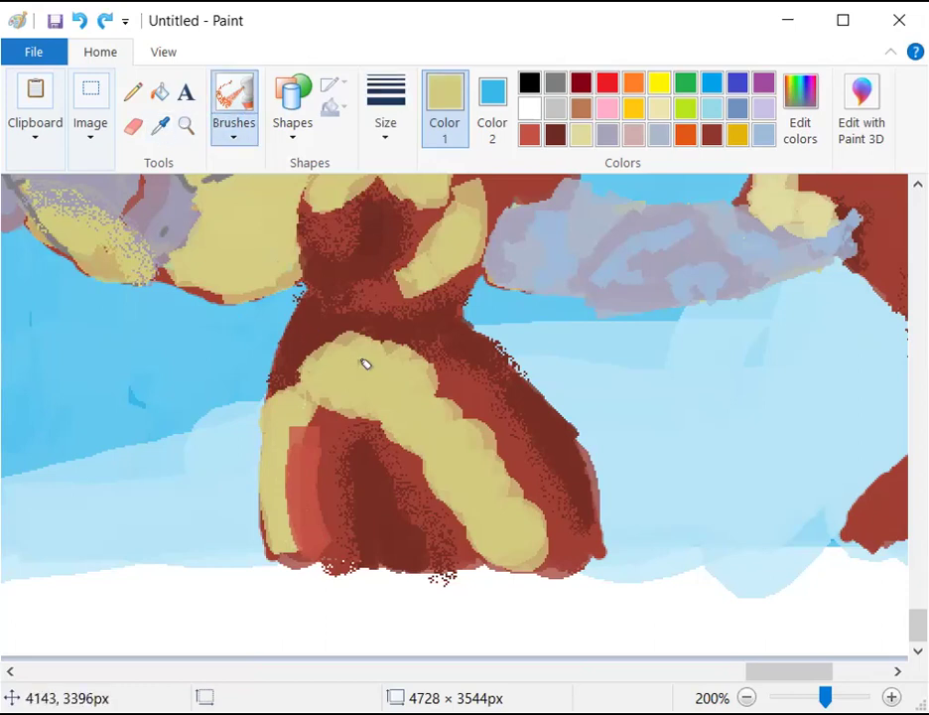
mouse_move(318, 409)
left_mouse_down()
mouse_move(303, 510)
mouse_move(311, 534)
mouse_move(382, 432)
mouse_move(486, 544)
mouse_move(551, 584)
left_mouse_up()
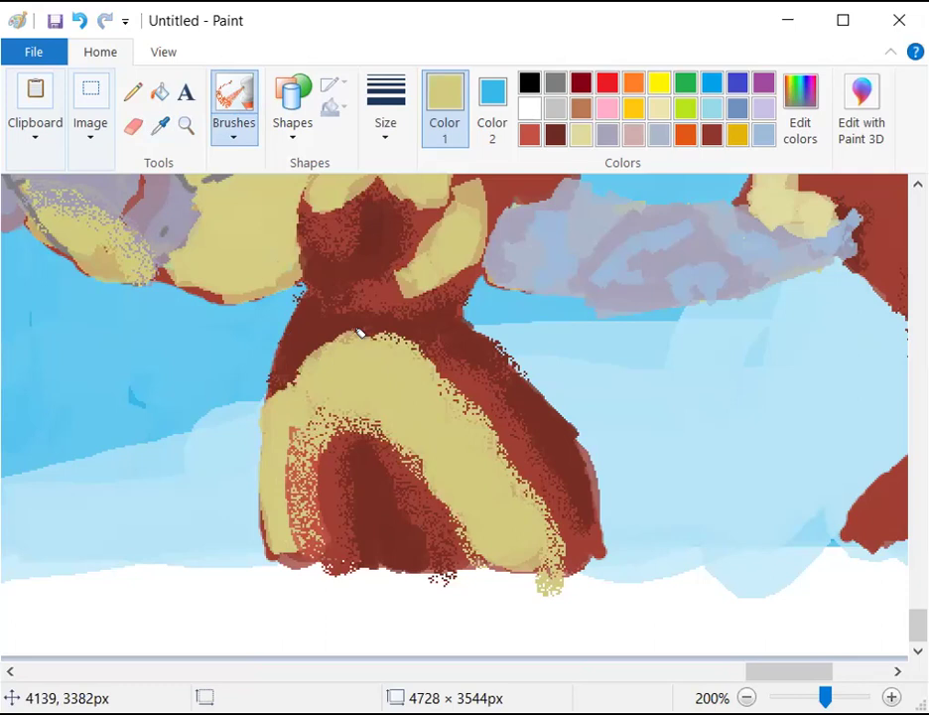
scroll(369, 359, "up", 5)
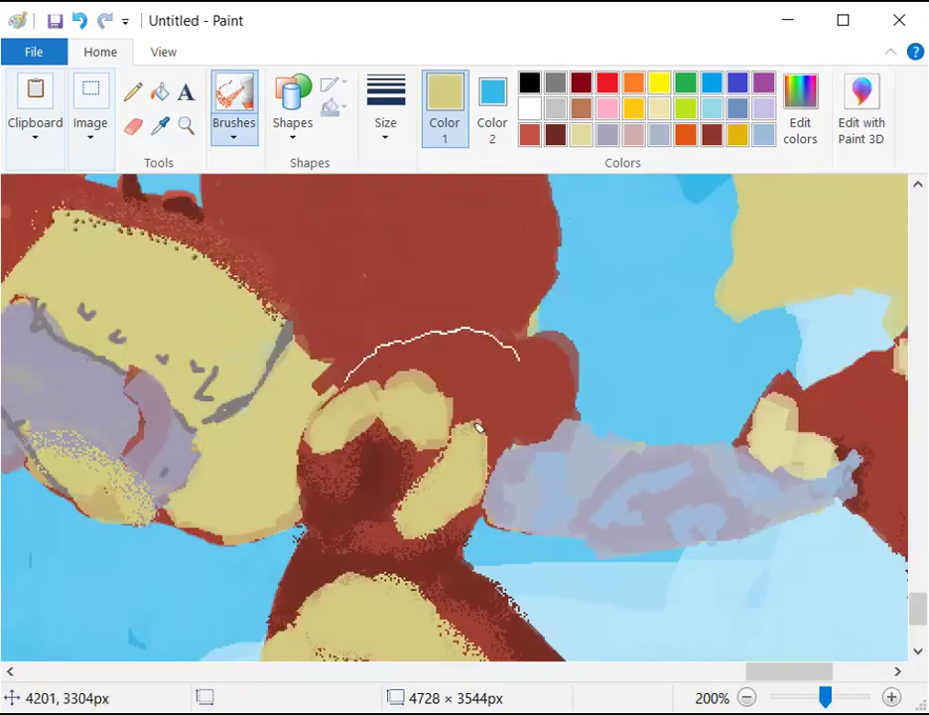
mouse_move(477, 427)
left_mouse_down()
mouse_move(401, 393)
mouse_move(429, 378)
mouse_move(444, 429)
left_mouse_up()
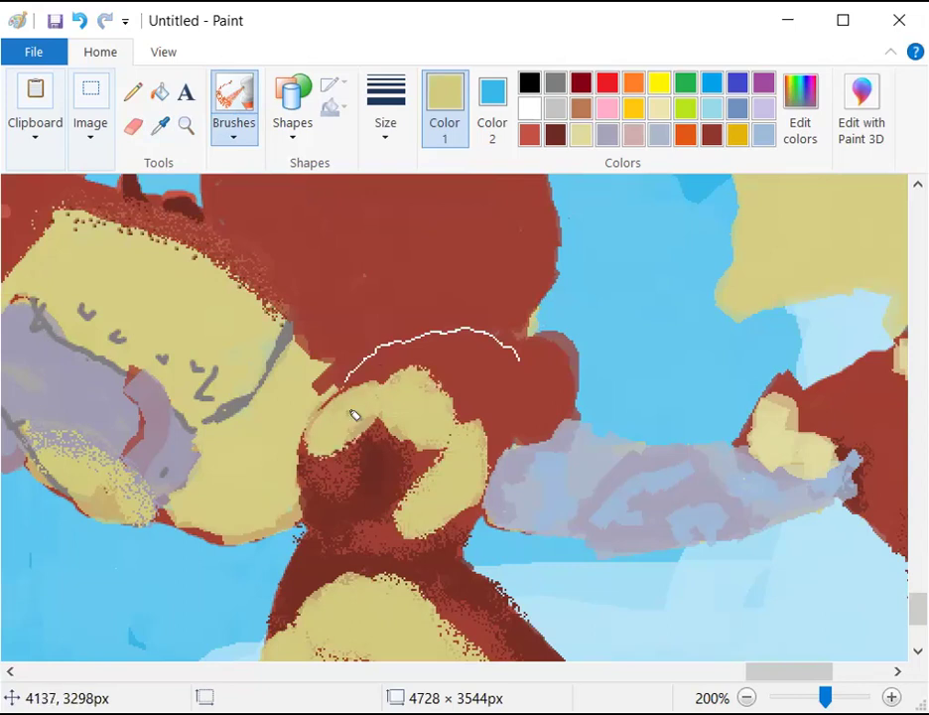
Sample the right figure's pale-yellow highlight colour and airbrush it along the edges of the shoulder and lower-body highlights
left_click_drag(758, 679, 796, 671)
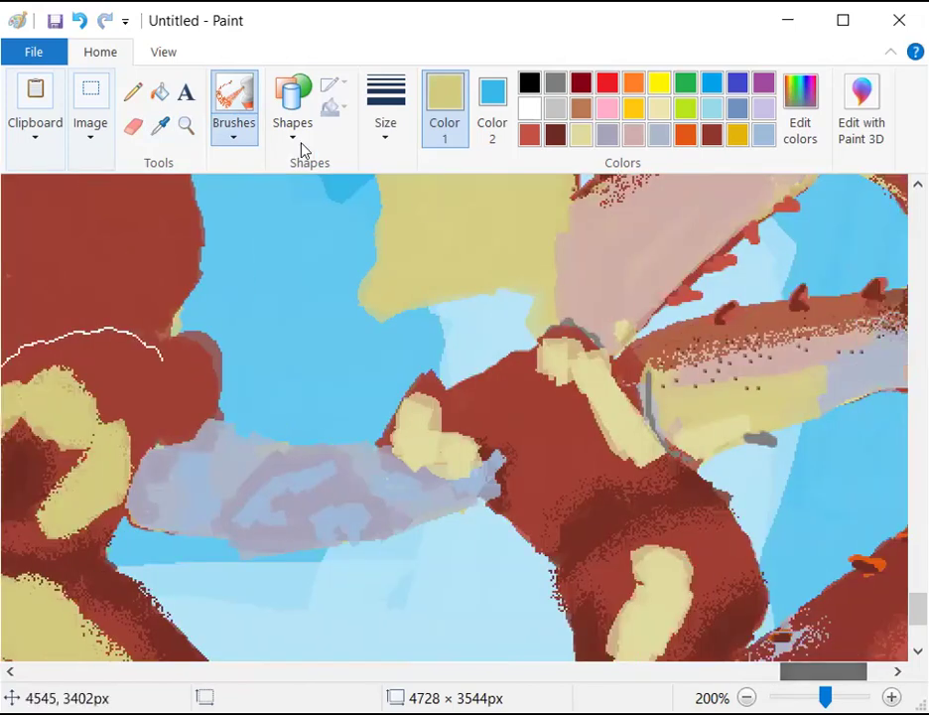
left_click(161, 127)
left_click(429, 438)
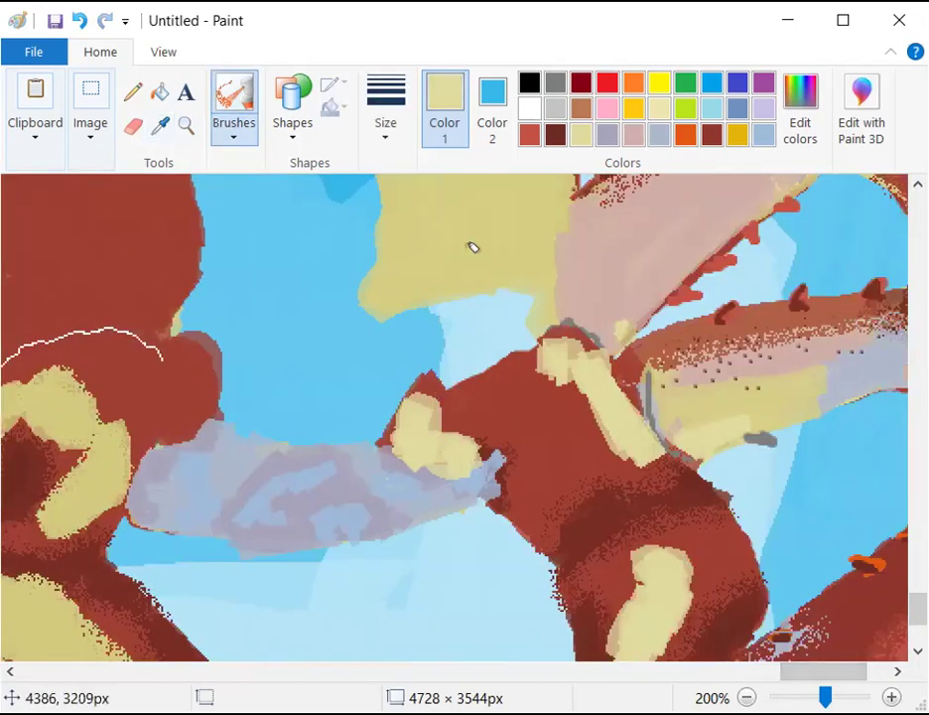
mouse_move(429, 390)
left_mouse_down()
mouse_move(457, 430)
mouse_move(487, 447)
left_mouse_up()
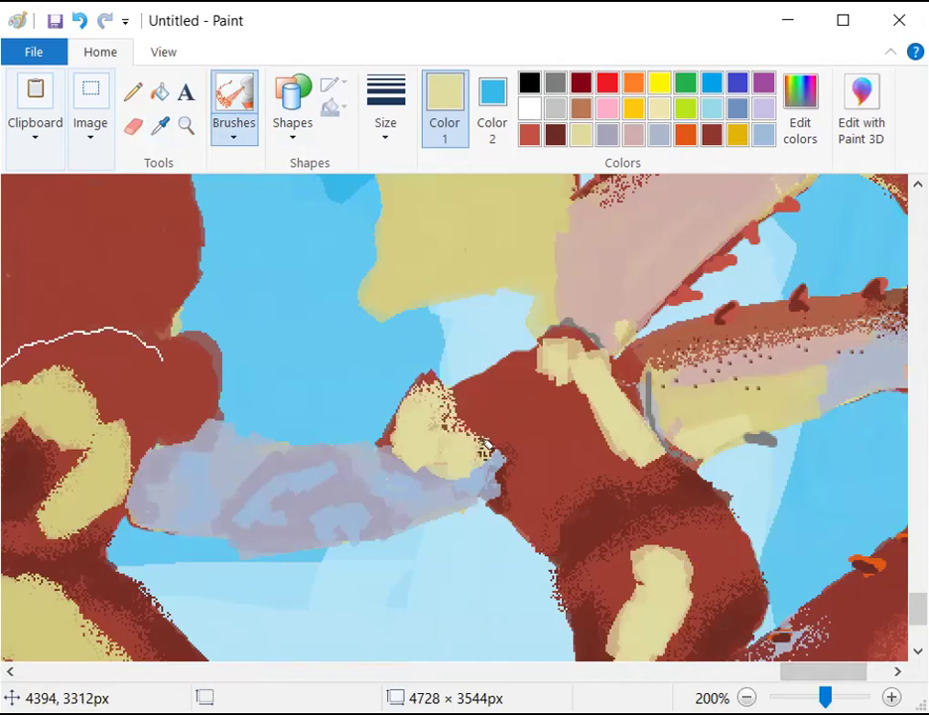
mouse_move(544, 358)
left_mouse_down()
mouse_move(592, 390)
mouse_move(624, 444)
mouse_move(648, 452)
mouse_move(617, 450)
mouse_move(662, 421)
mouse_move(678, 389)
left_mouse_up()
scroll(635, 435, "down", 5)
mouse_move(691, 341)
left_mouse_down()
mouse_move(667, 304)
mouse_move(632, 349)
left_mouse_up()
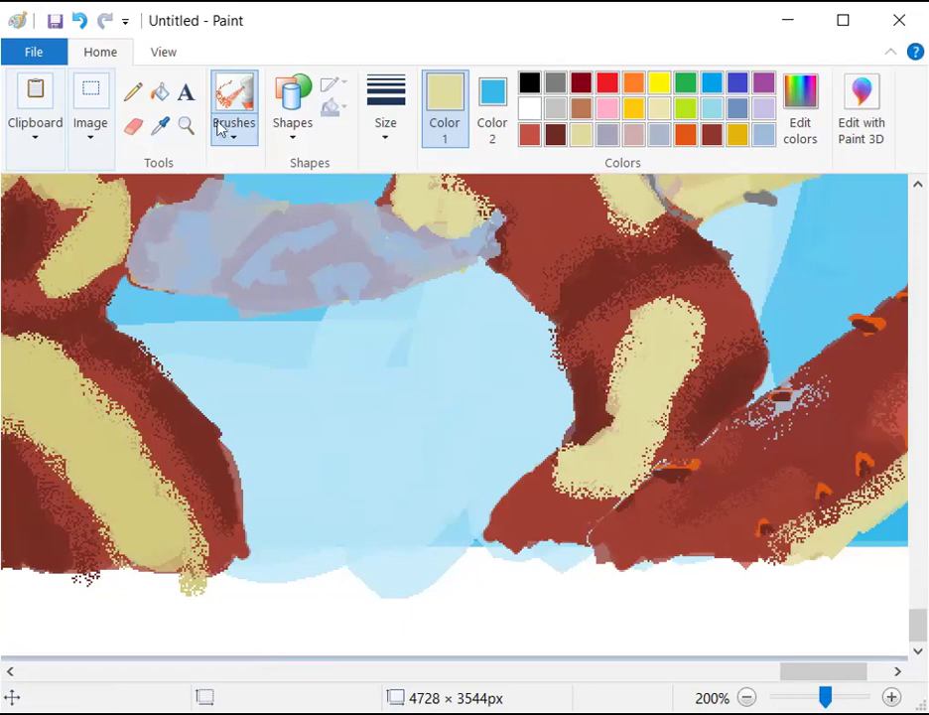
Sample the right figure's body red and airbrush it over the edges of its pale-yellow highlights to blend them
left_click(160, 124)
left_click(563, 506)
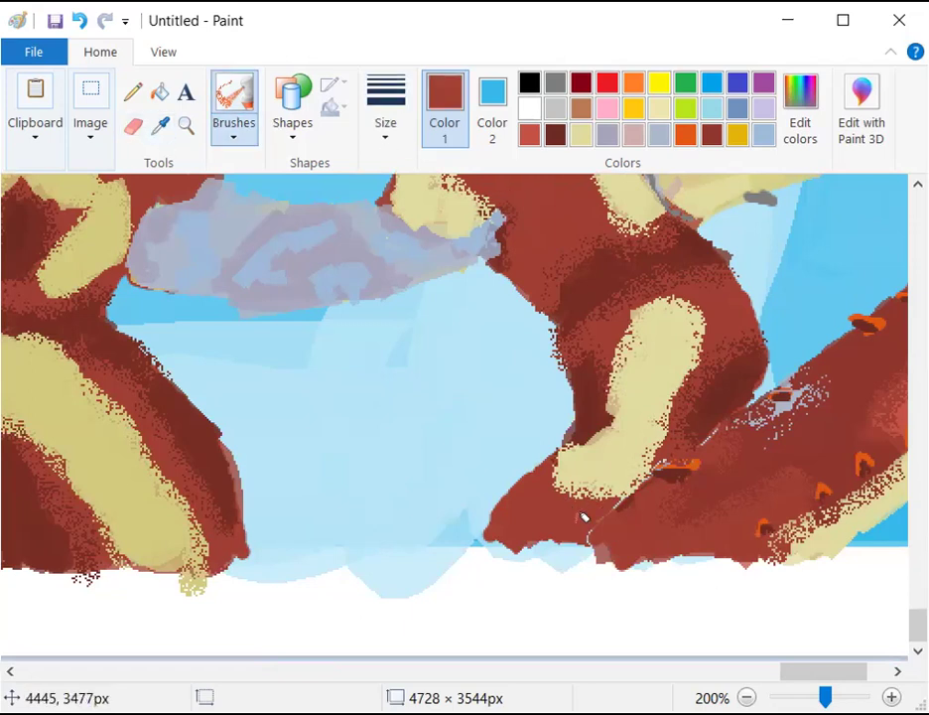
mouse_move(584, 517)
left_mouse_down()
mouse_move(566, 471)
mouse_move(606, 489)
mouse_move(568, 462)
mouse_move(624, 342)
mouse_move(706, 339)
left_mouse_up()
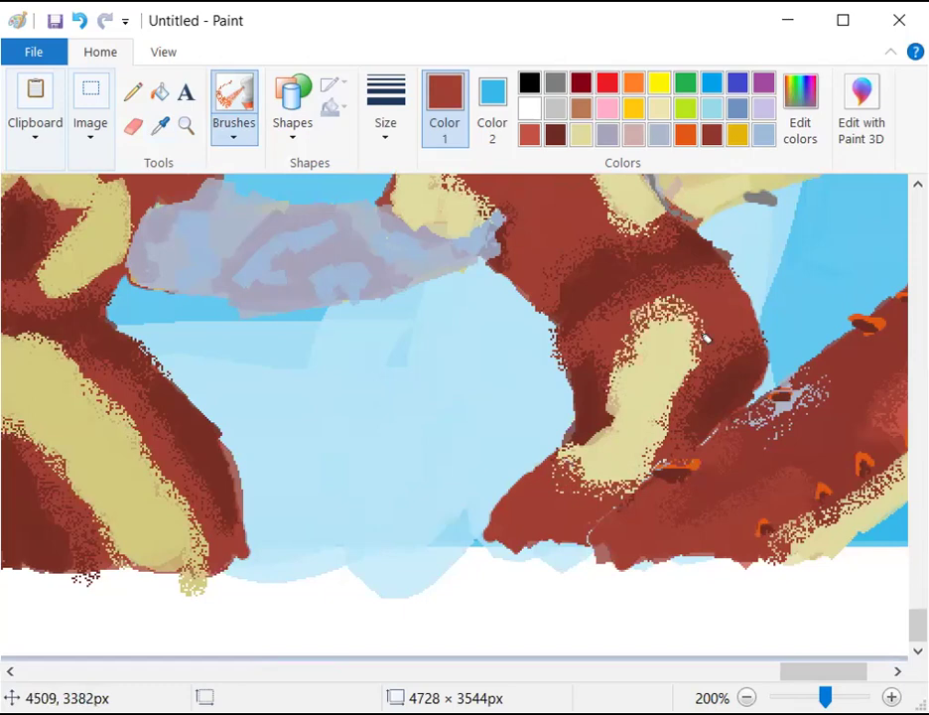
scroll(692, 315, "up", 5)
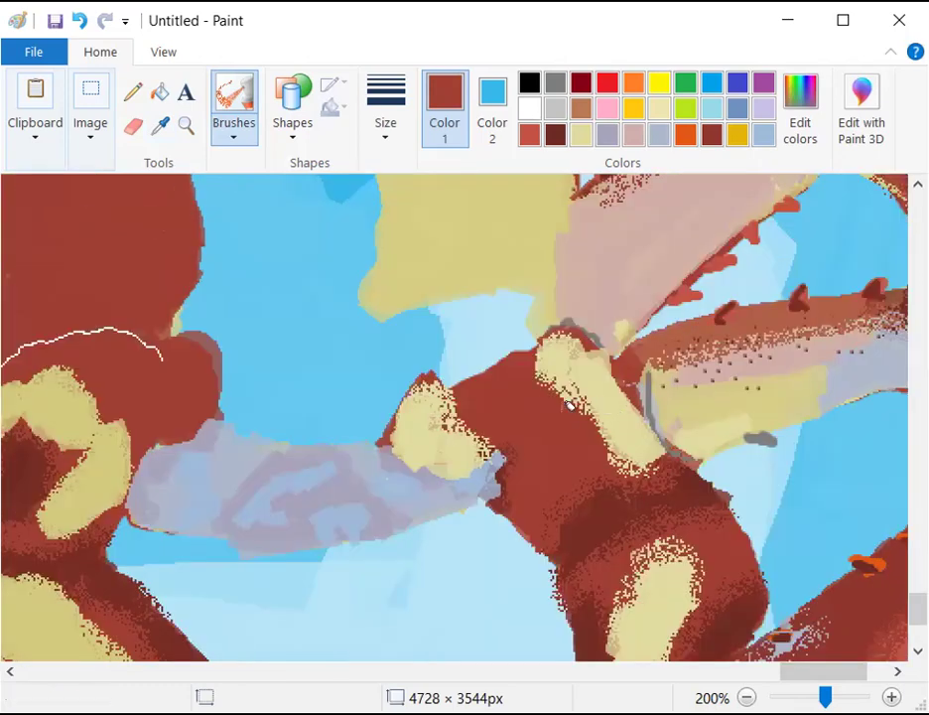
left_click_drag(547, 375, 603, 461)
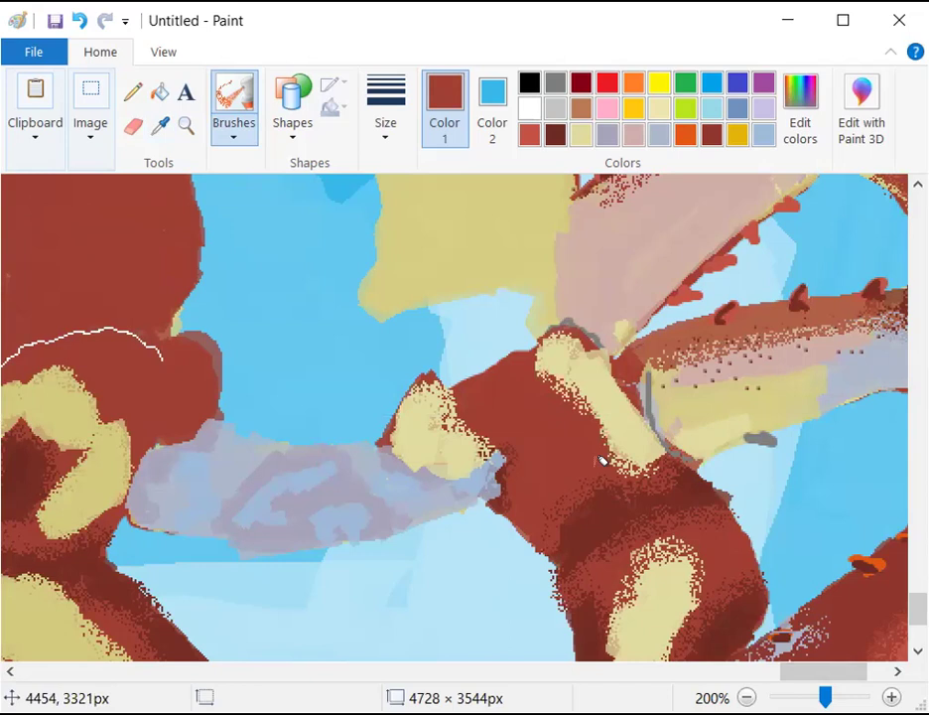
left_click_drag(510, 412, 460, 398)
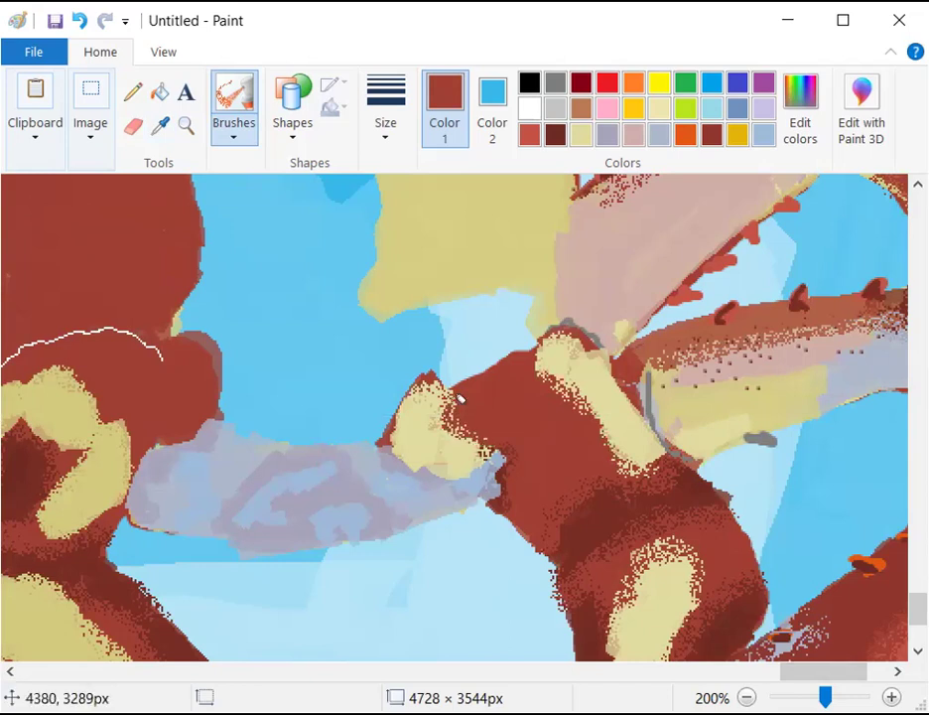
Sample the right figure's shadow brown and airbrush a small shadow beside the outer shoulder highlight, undoing an unwanted stroke
left_click(160, 125)
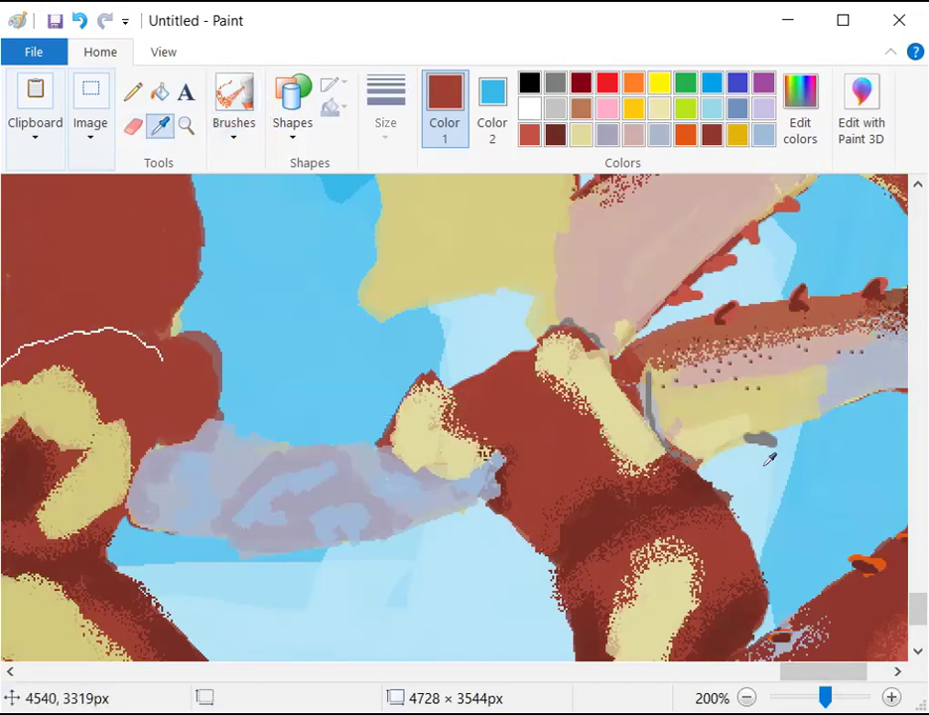
left_click(598, 510)
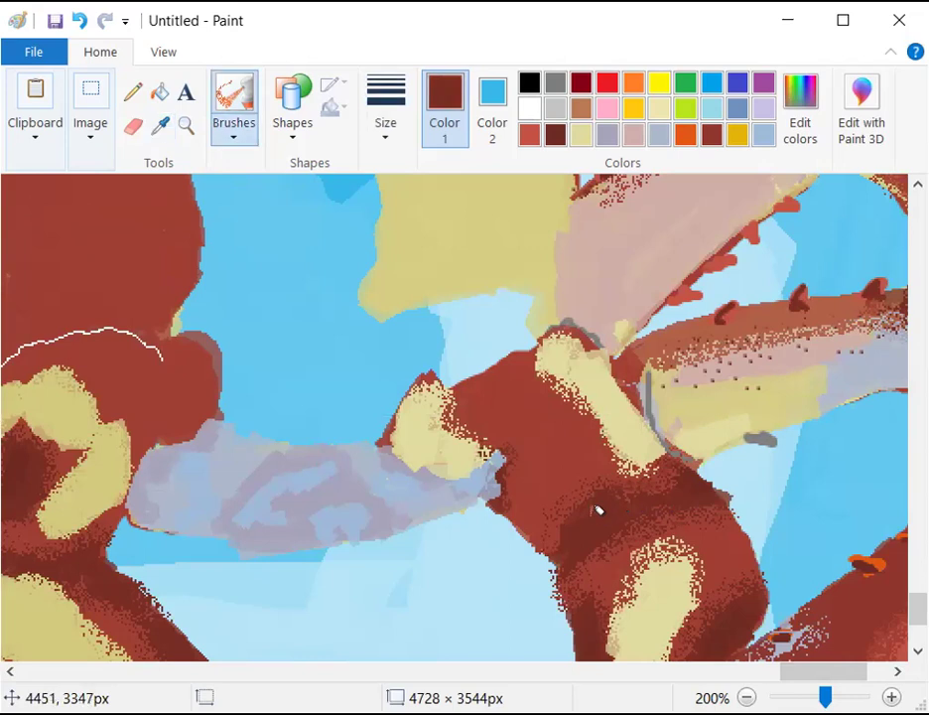
left_click_drag(534, 469, 491, 432)
key("ctrl+z")
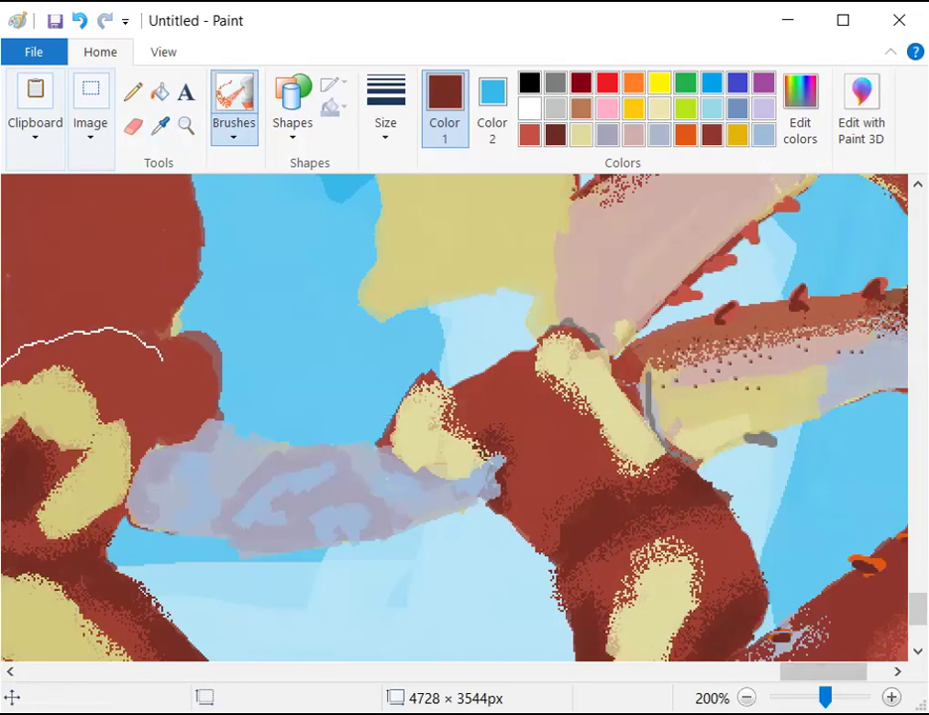
Sample the left figure's body red and airbrush it over the yellow highlights on its upper body to blend them
key("ctrl+Page_Down")
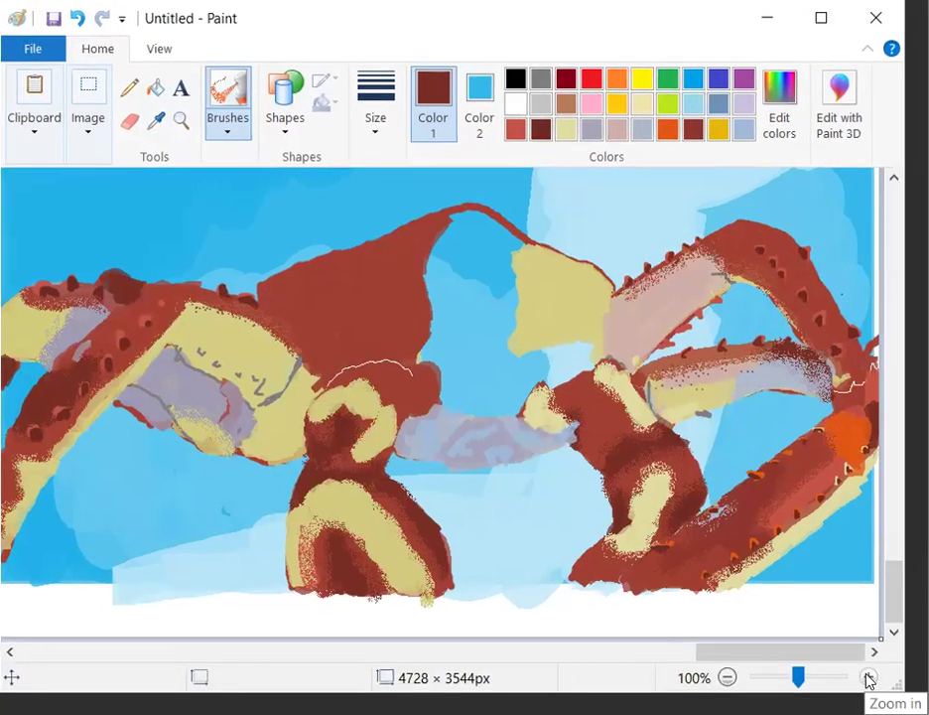
left_click(892, 697)
scroll(596, 556, "down", 5)
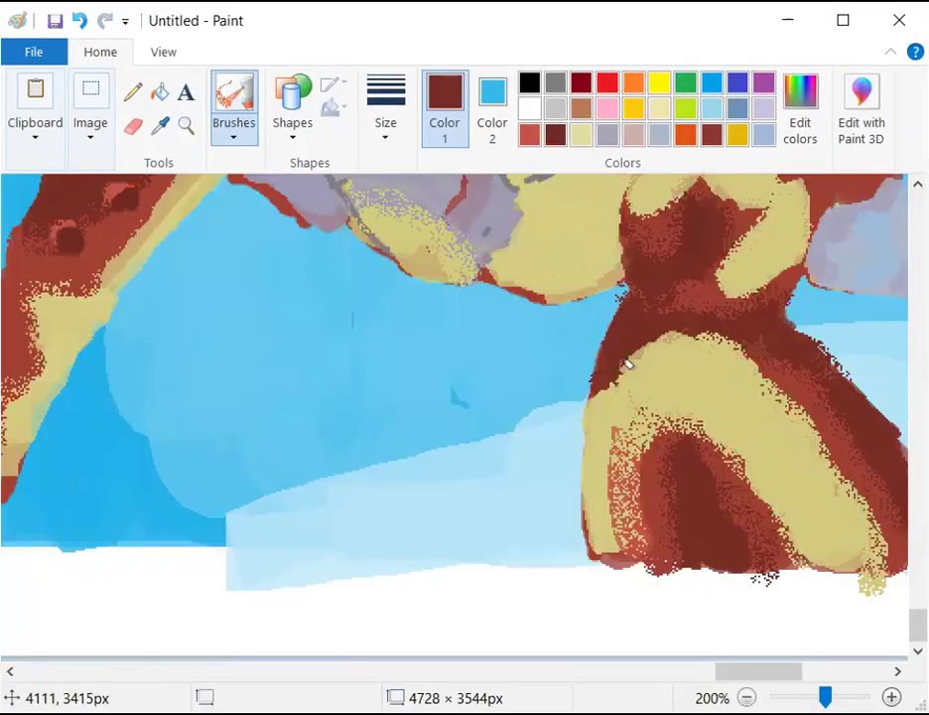
scroll(628, 365, "up", 3)
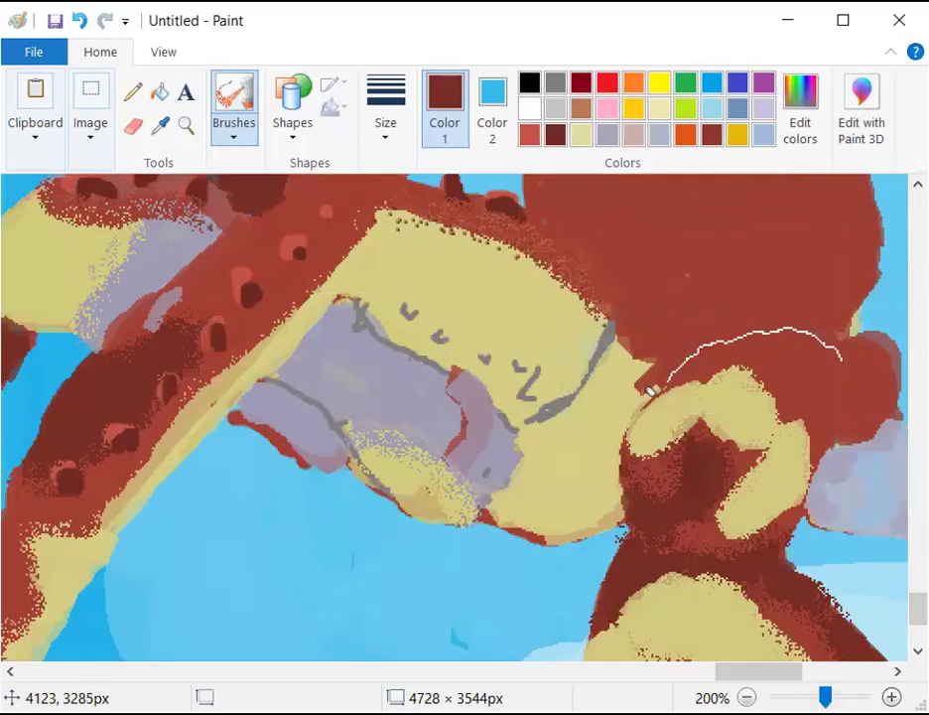
left_click(160, 125)
left_click(807, 380)
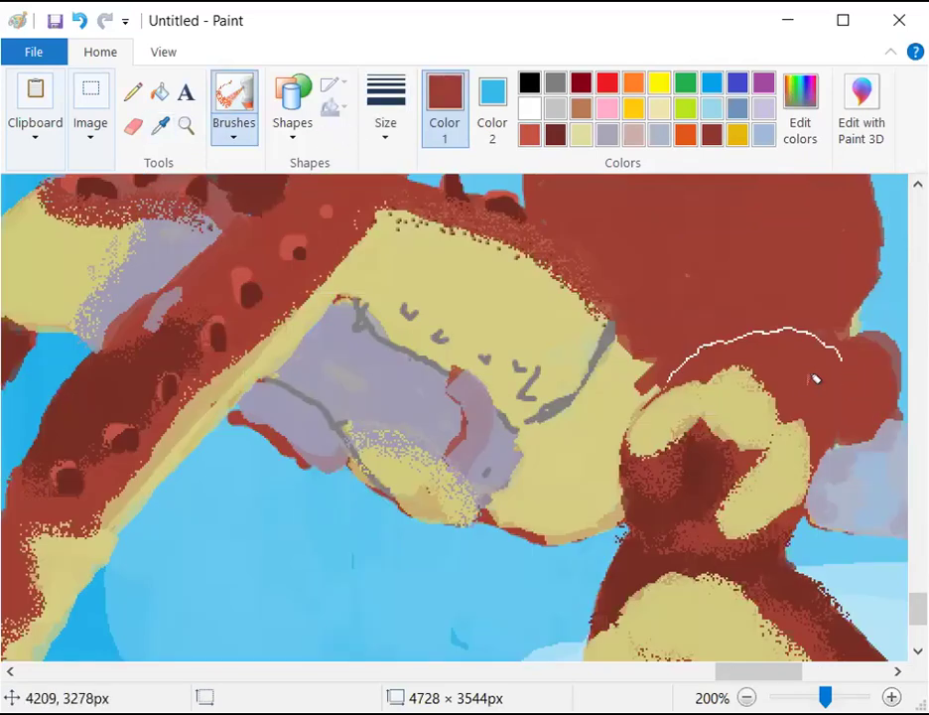
left_click_drag(695, 392, 658, 397)
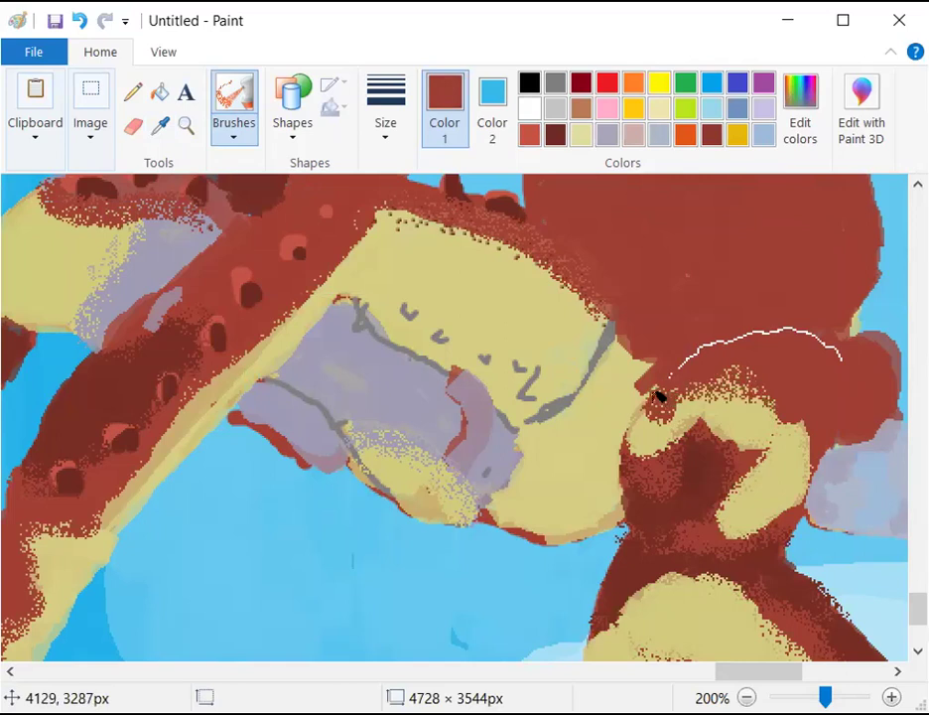
mouse_move(801, 438)
left_mouse_down()
mouse_move(793, 426)
mouse_move(791, 480)
mouse_move(748, 530)
mouse_move(732, 490)
mouse_move(771, 448)
mouse_move(713, 417)
mouse_move(657, 441)
left_mouse_up()
scroll(724, 473, "down", 5)
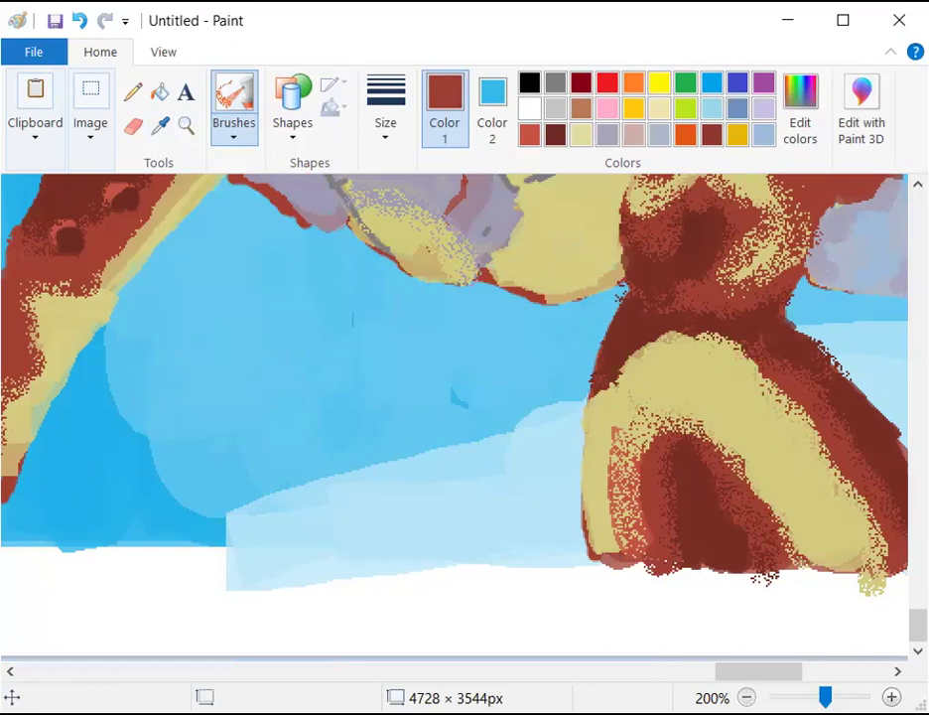
left_click(747, 697)
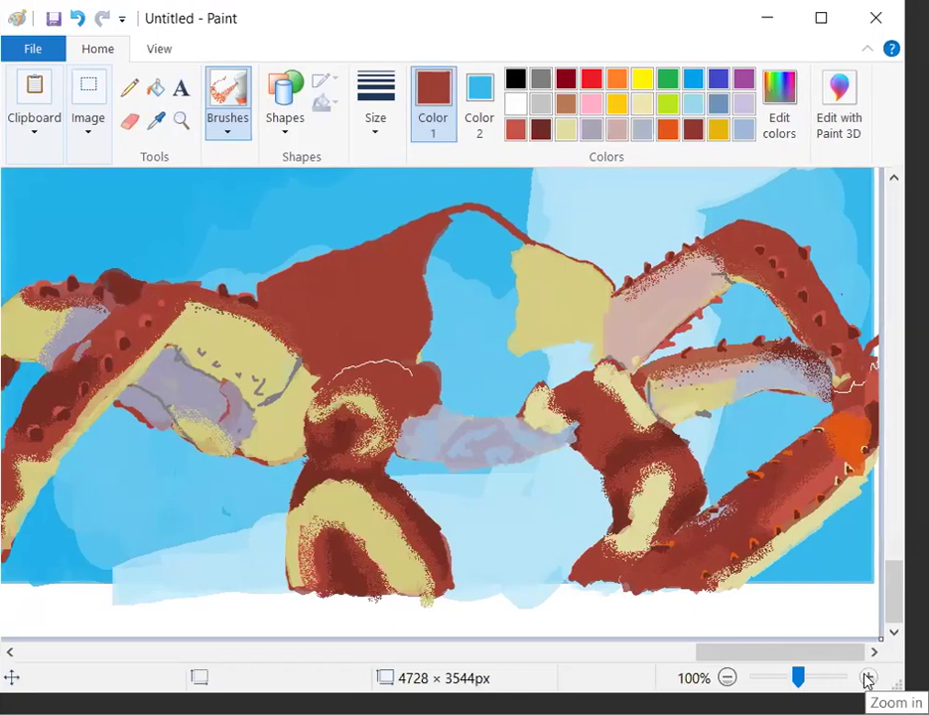
Sample the mauve of the lavender patch between the two red figures and airbrush it over the patch's upper part to blend its tones
left_click(868, 678)
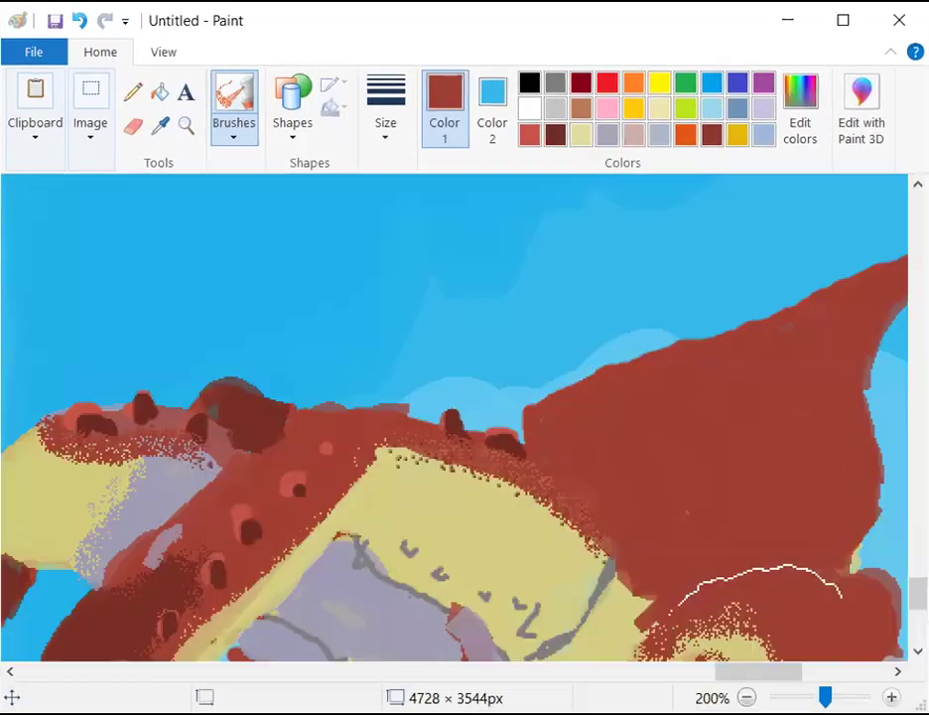
scroll(721, 507, "down", 5)
scroll(682, 577, "up", 1)
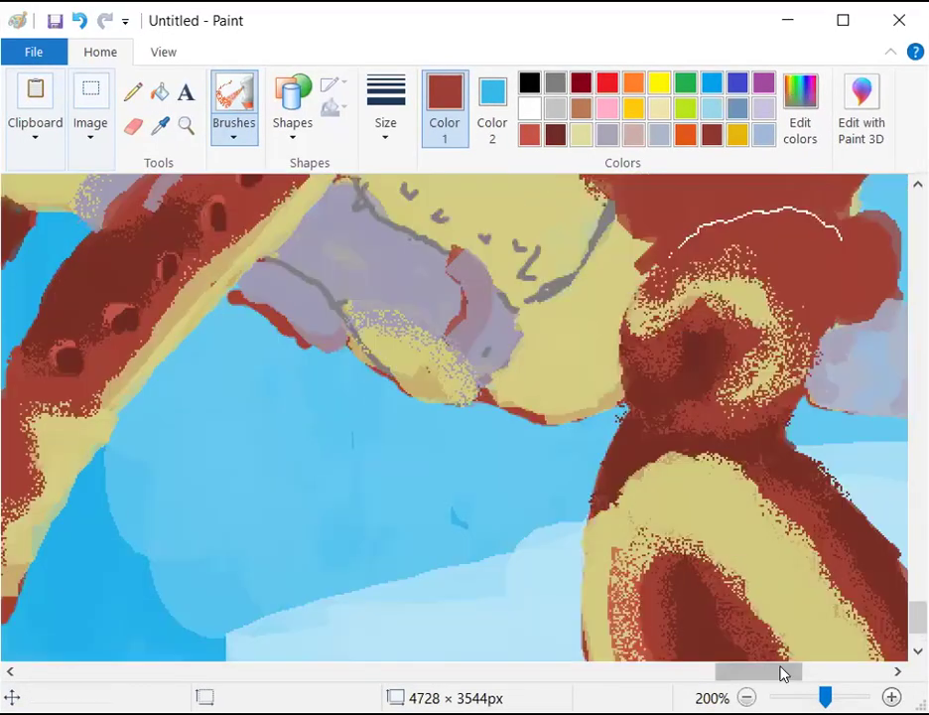
left_click_drag(801, 675, 853, 674)
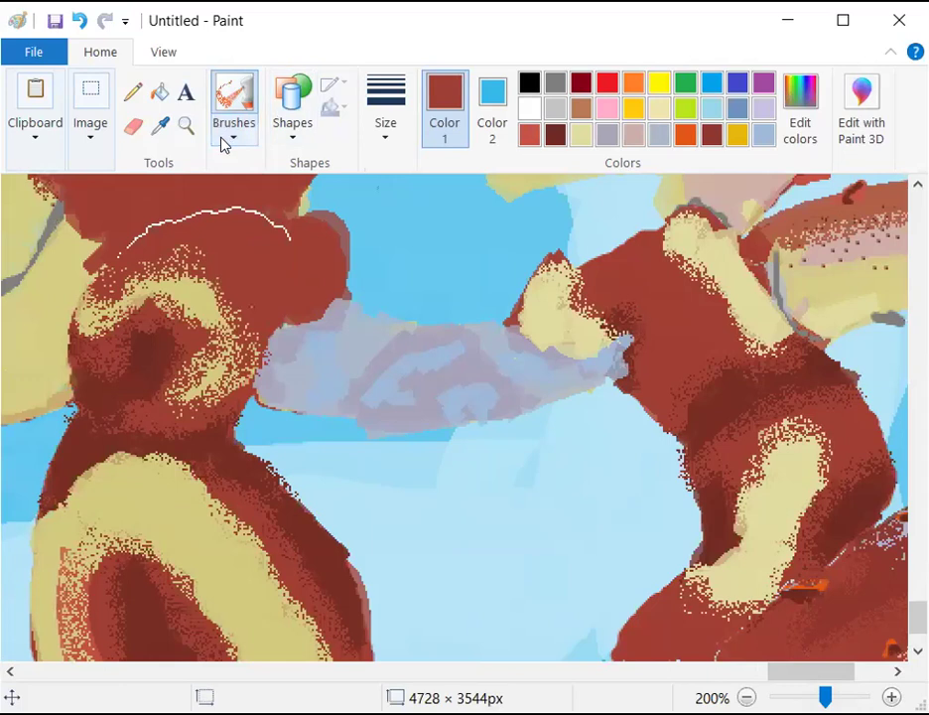
left_click(160, 125)
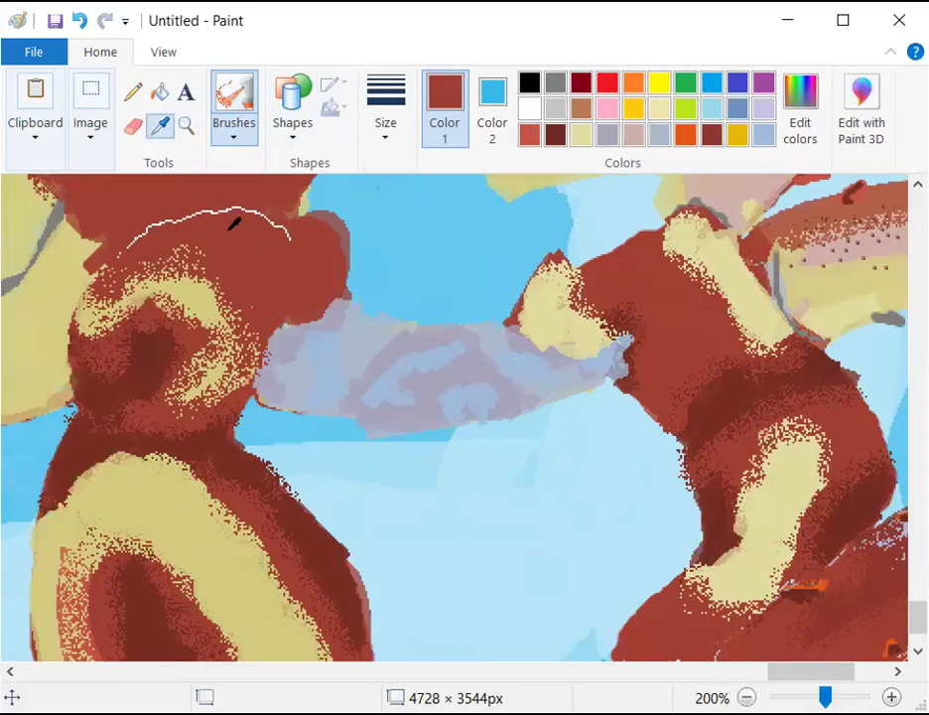
left_click(391, 363)
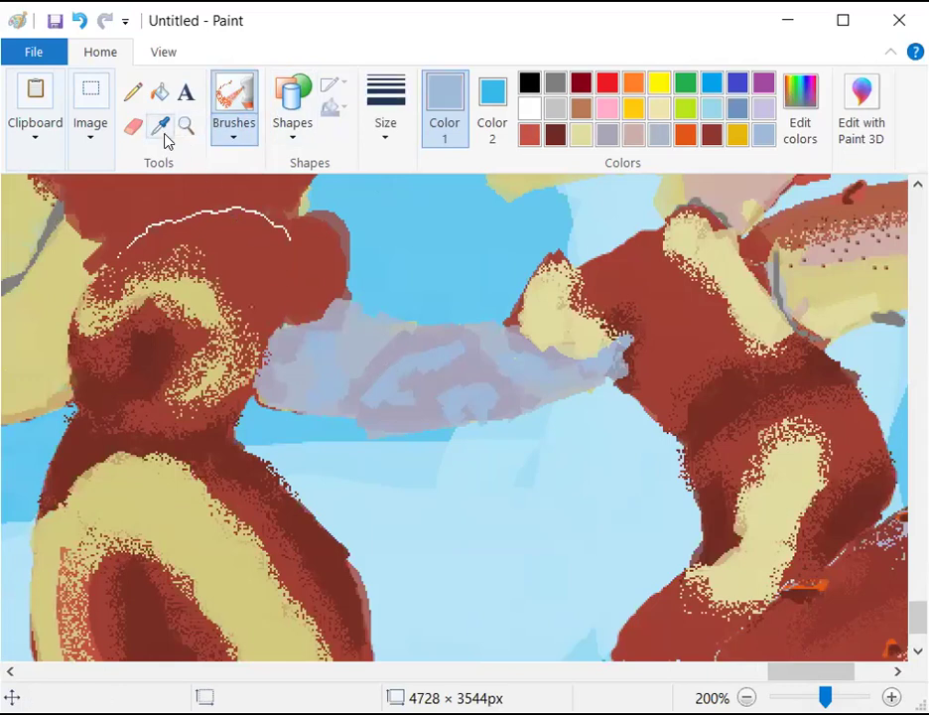
left_click(159, 125)
left_click(407, 343)
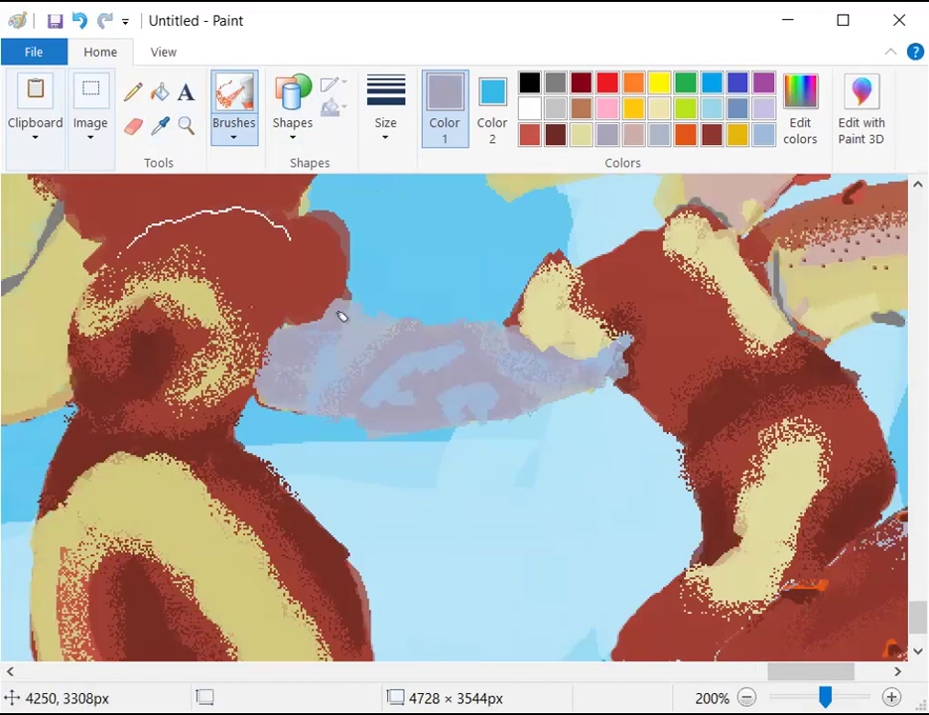
Sample the lavender patch's grey-lavender and blue-grey tones and airbrush them over its outer edges and inner blue markings
left_click(160, 125)
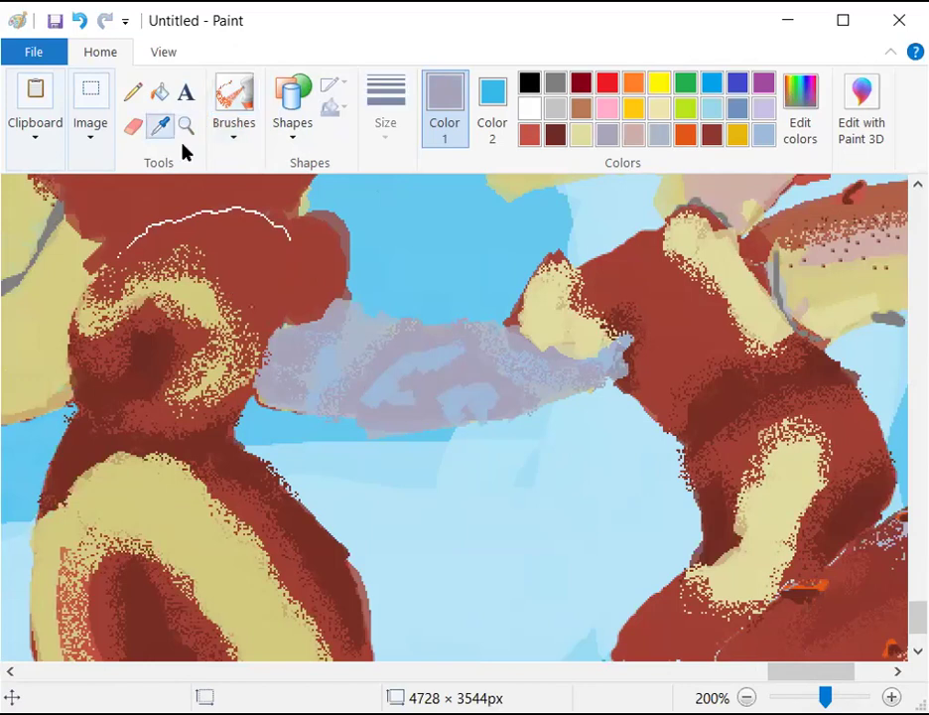
left_click(361, 342)
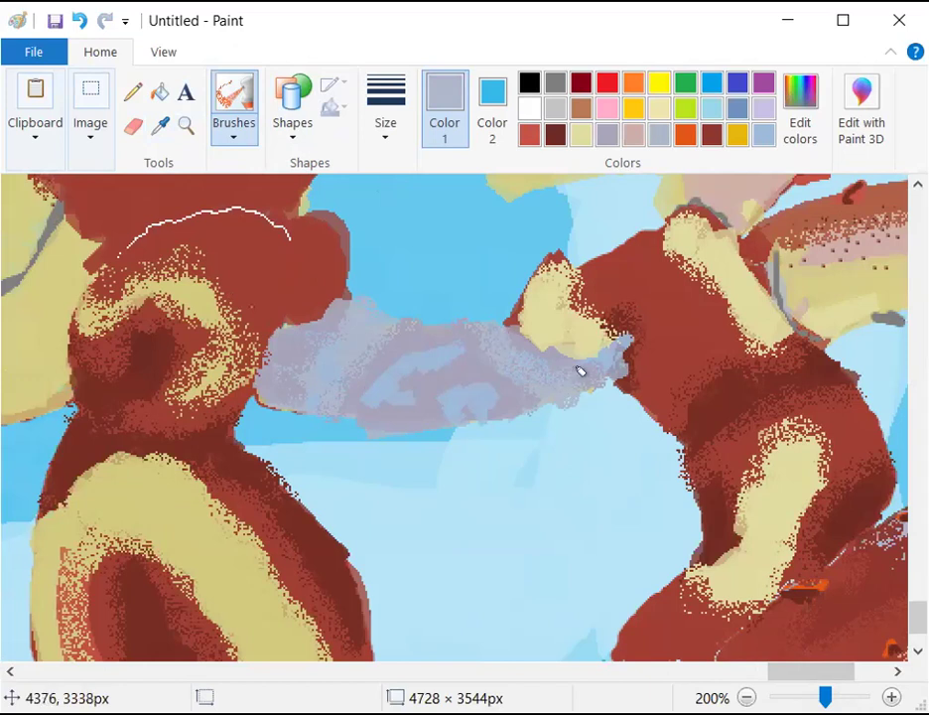
left_click(162, 129)
left_click(402, 377)
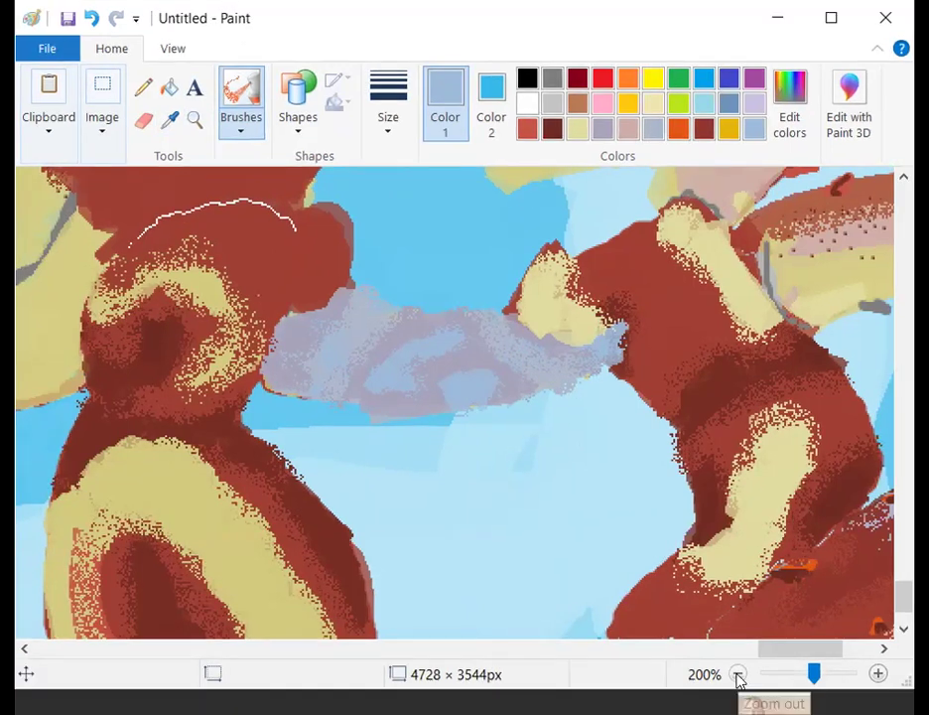
left_click(747, 697)
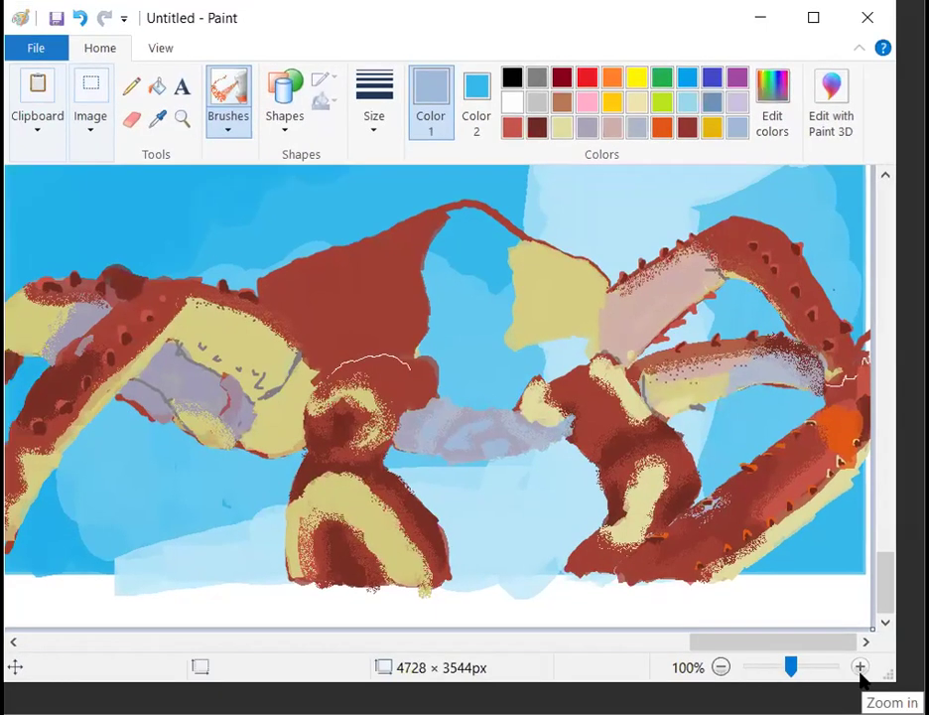
Sample the left figure's body red and paint three small spikes along the right edge of its lower body with the regular brush
left_click(860, 677)
scroll(651, 413, "down", 5)
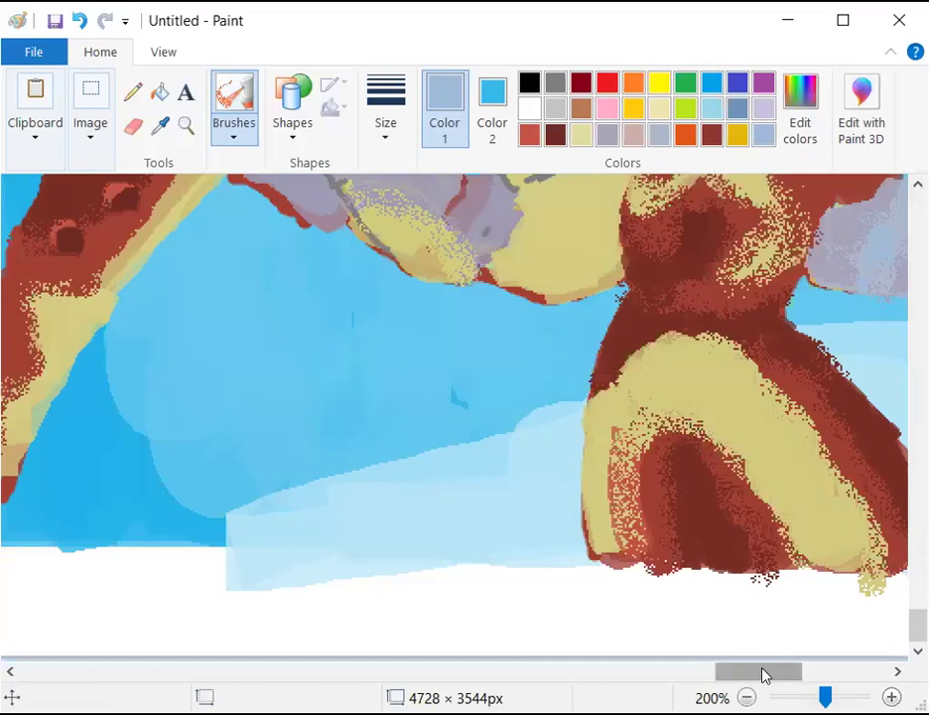
left_click_drag(765, 676, 796, 677)
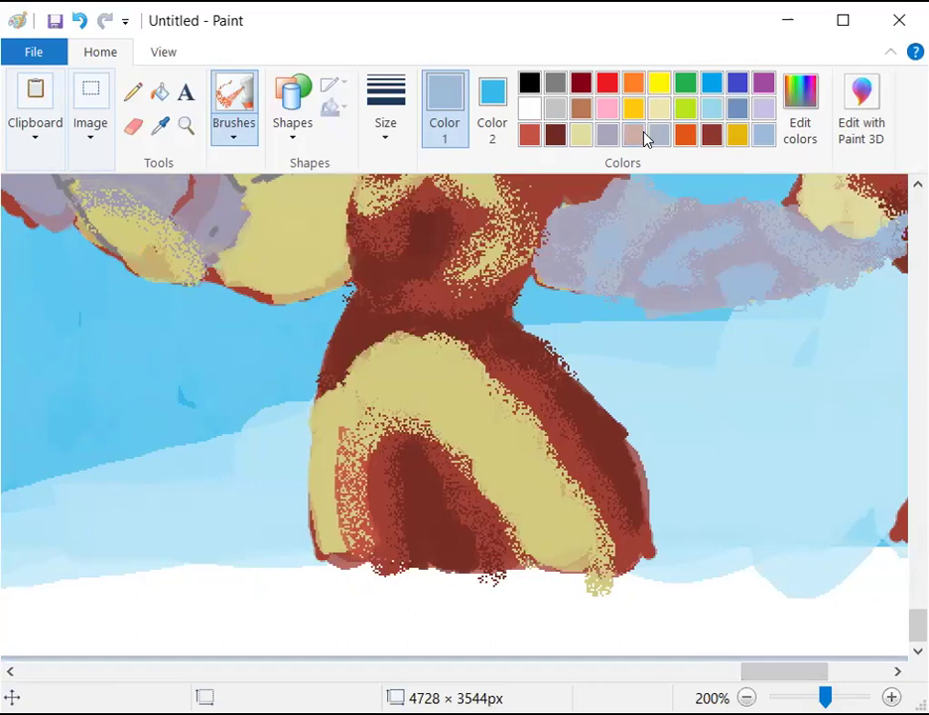
left_click(529, 137)
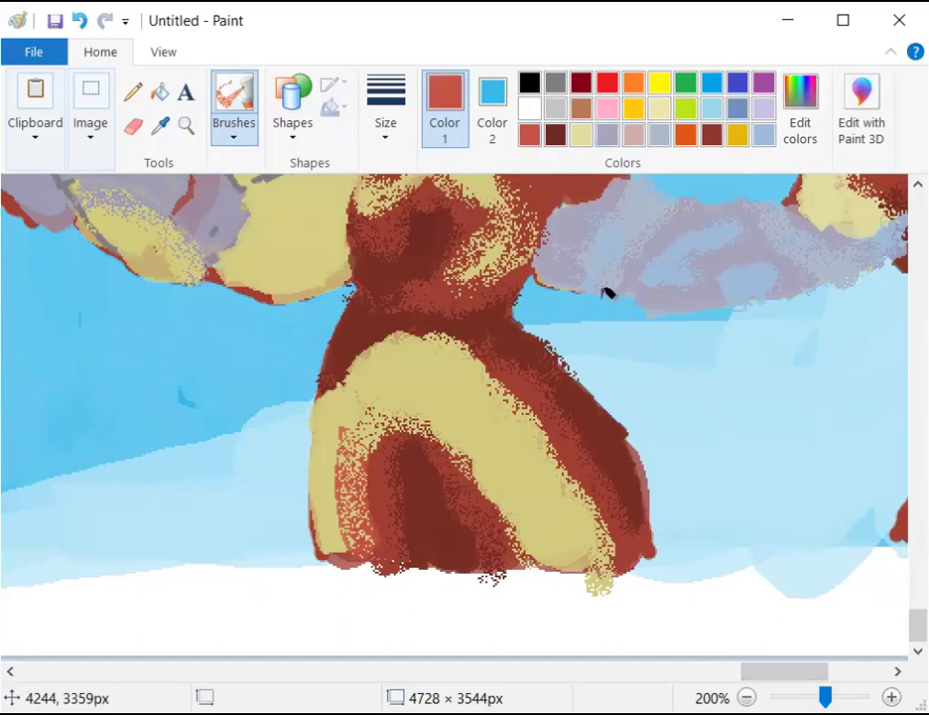
left_click(159, 125)
left_click(443, 271)
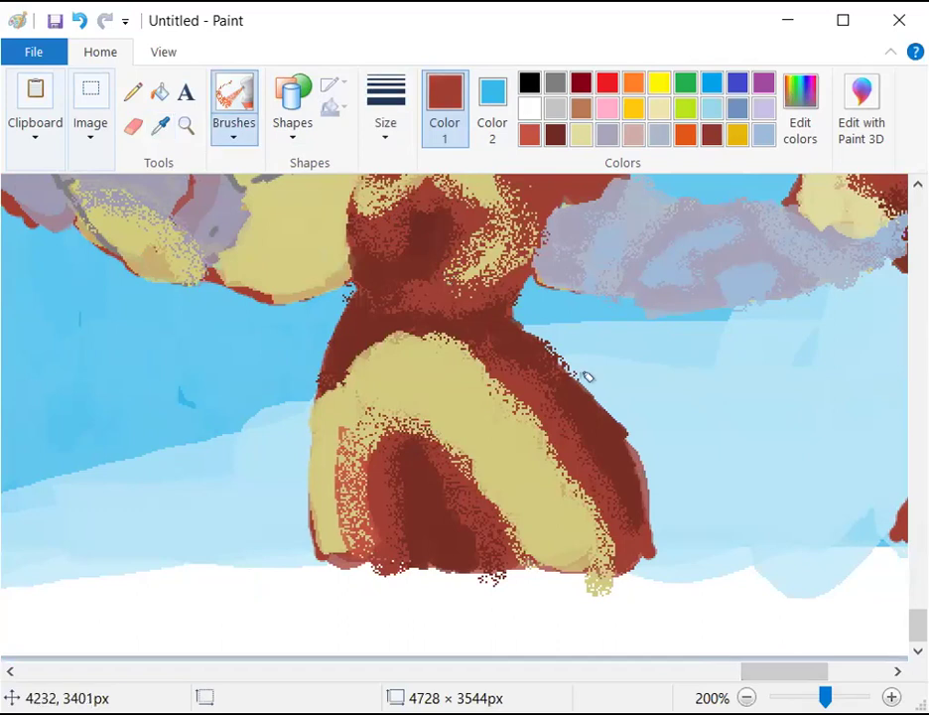
left_click(246, 136)
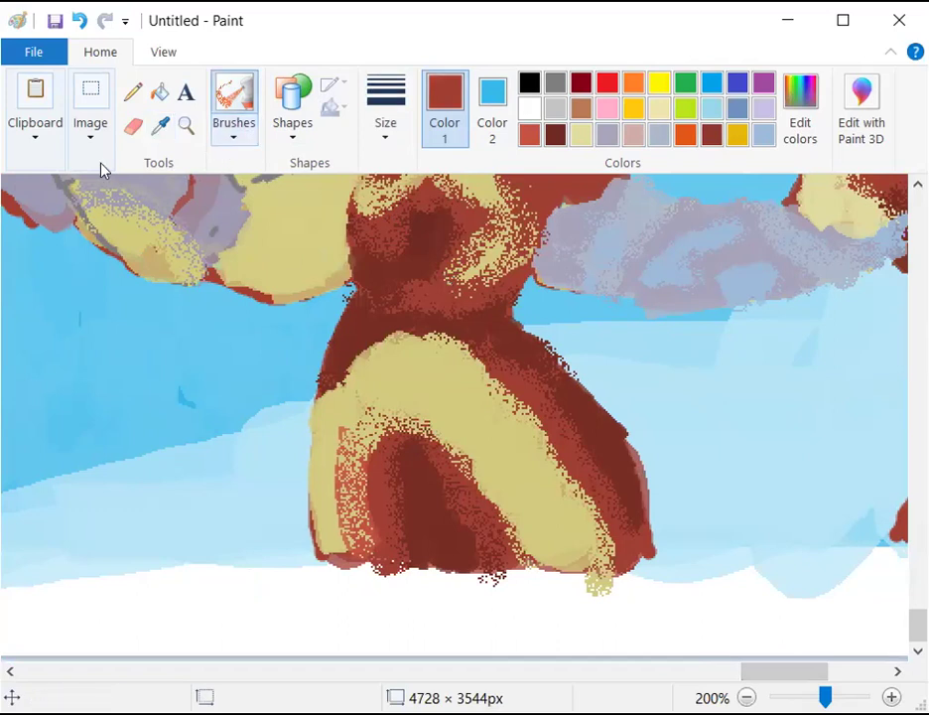
left_click(99, 172)
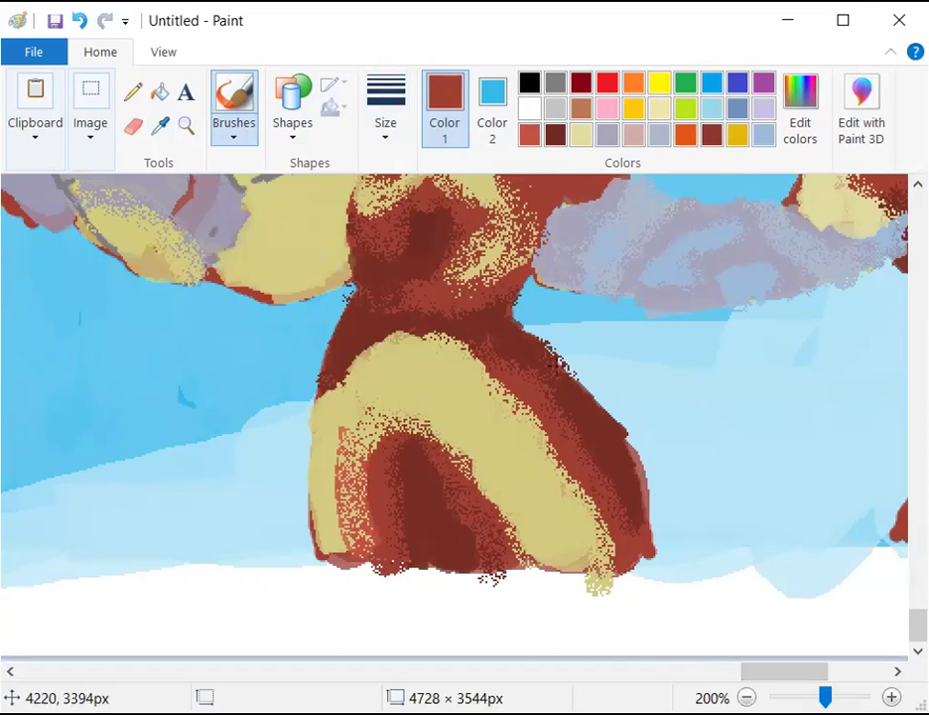
left_click_drag(562, 366, 592, 376)
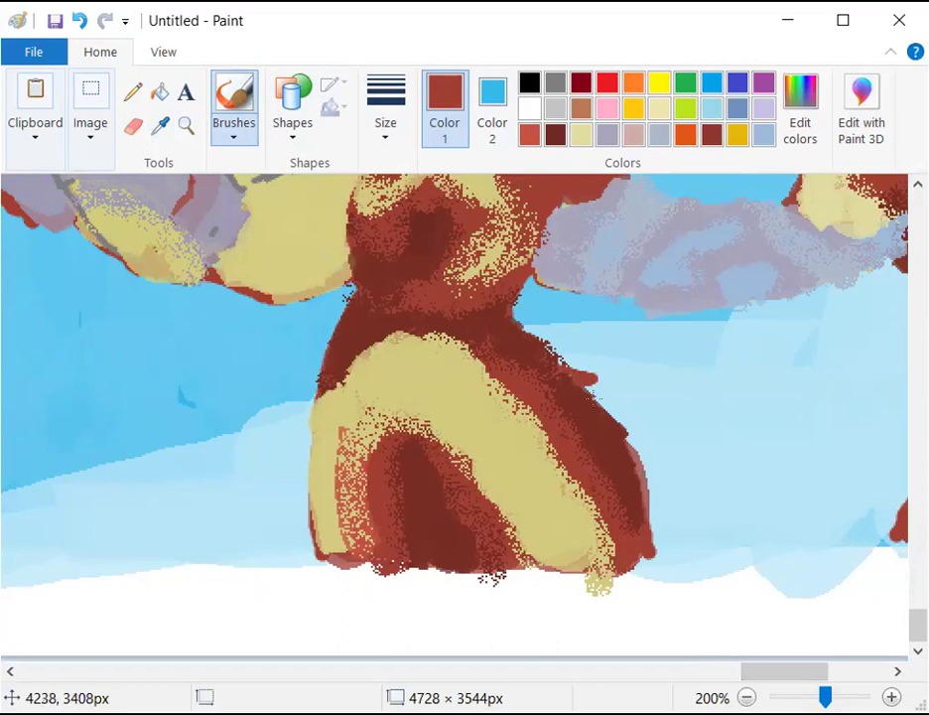
left_click_drag(609, 418, 637, 420)
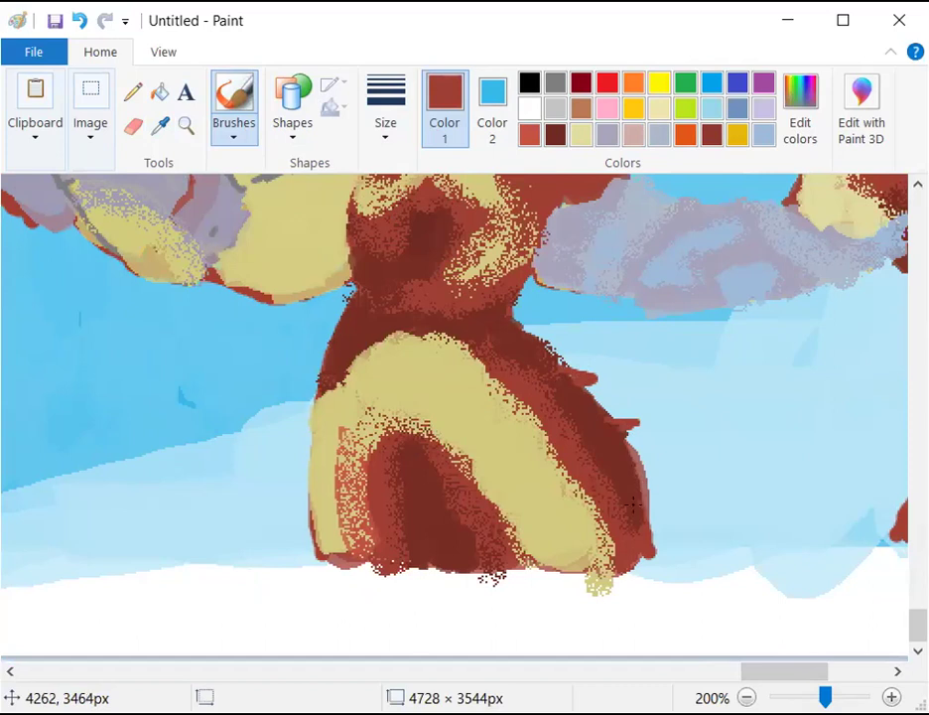
left_click_drag(643, 500, 655, 496)
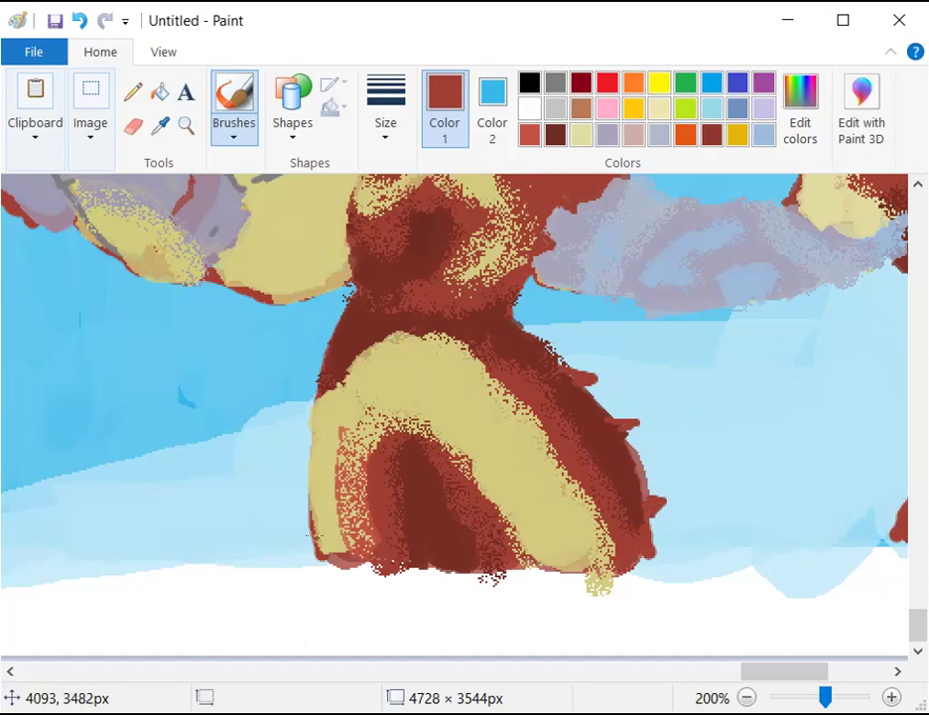
Paint four small body-red spikes down the left edge of the left figure's lower body, undoing the unwanted strokes
left_click_drag(304, 535, 336, 522)
key("ctrl+z")
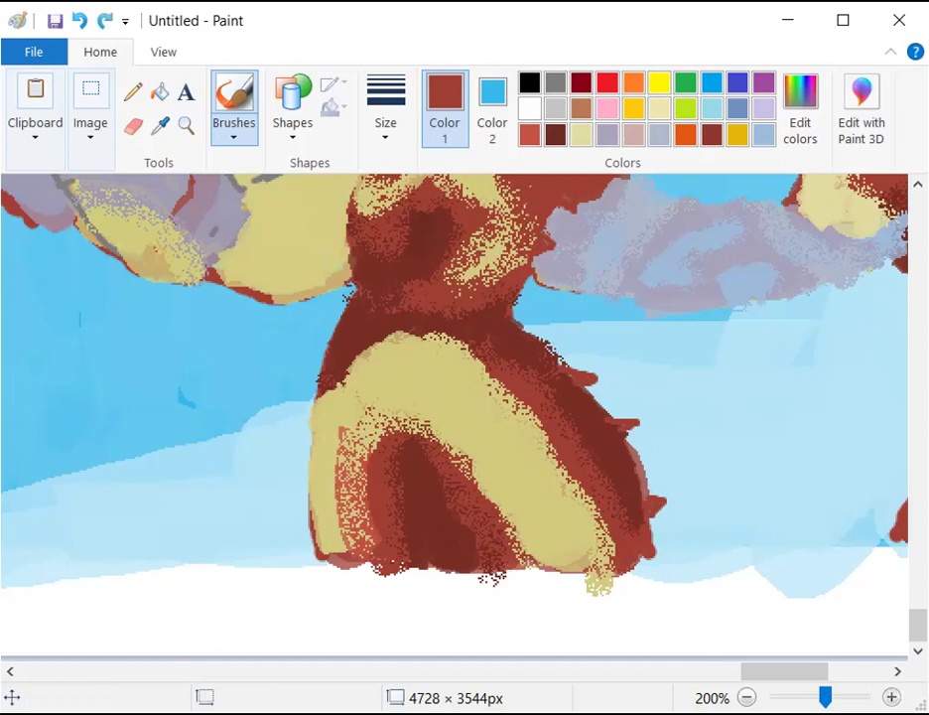
scroll(834, 516, "up", 1)
scroll(476, 502, "down", 3)
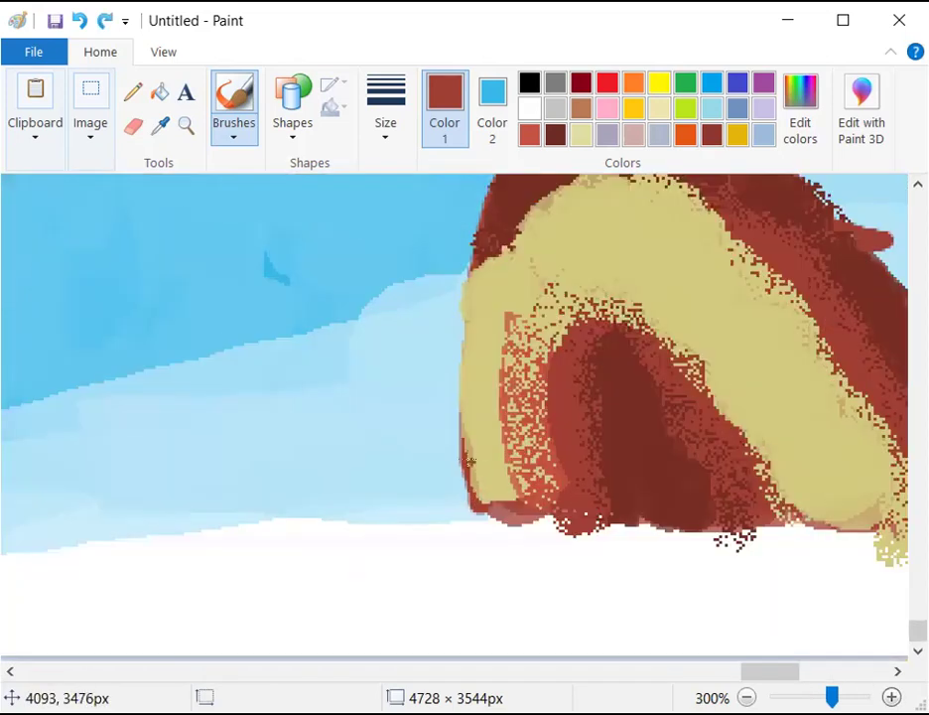
left_click_drag(467, 458, 443, 452)
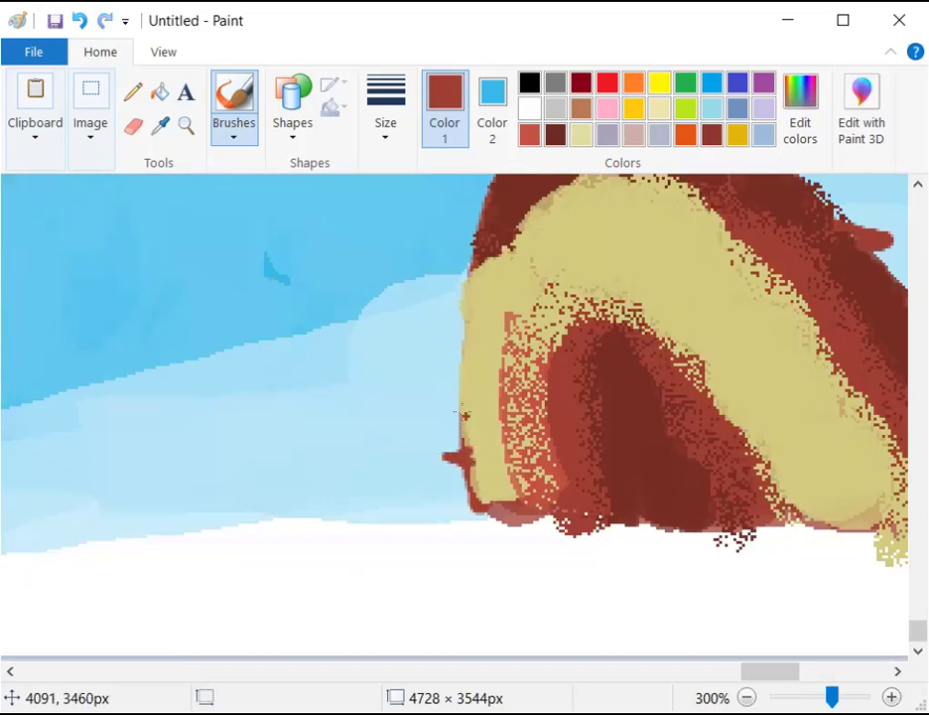
mouse_move(458, 408)
left_mouse_down()
mouse_move(449, 405)
mouse_move(460, 405)
left_mouse_up()
scroll(452, 328, "up", 3)
left_click_drag(462, 457, 447, 458)
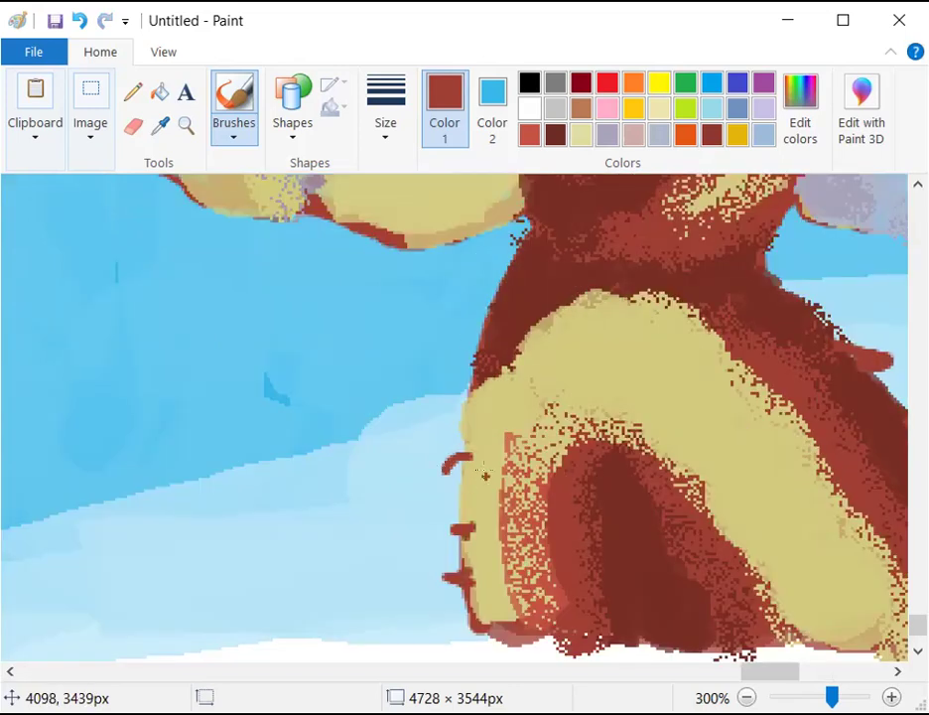
key("ctrl+z")
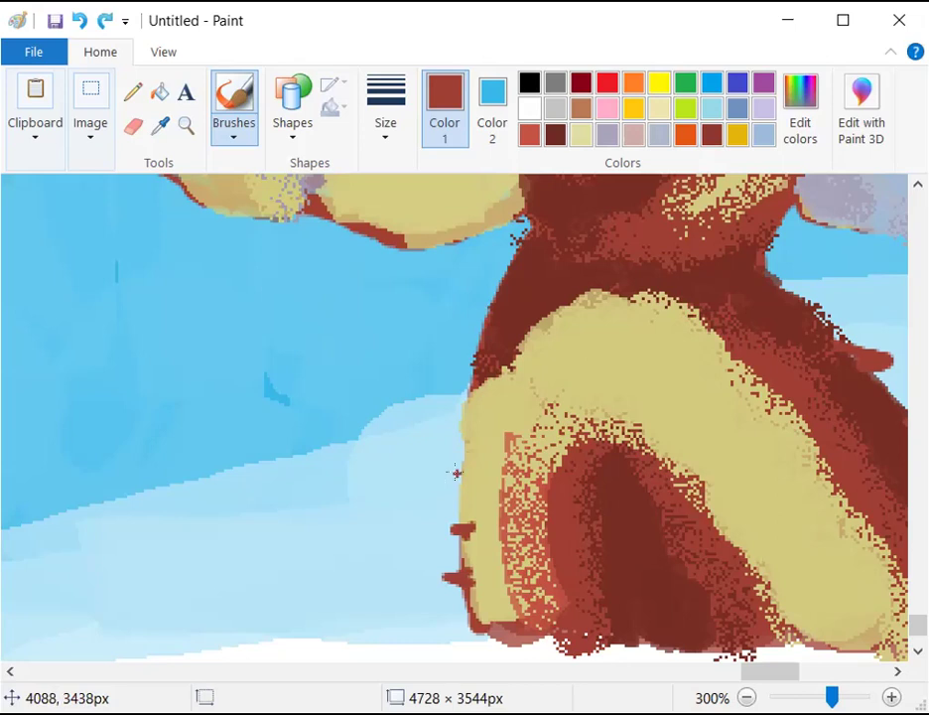
left_click_drag(459, 474, 446, 474)
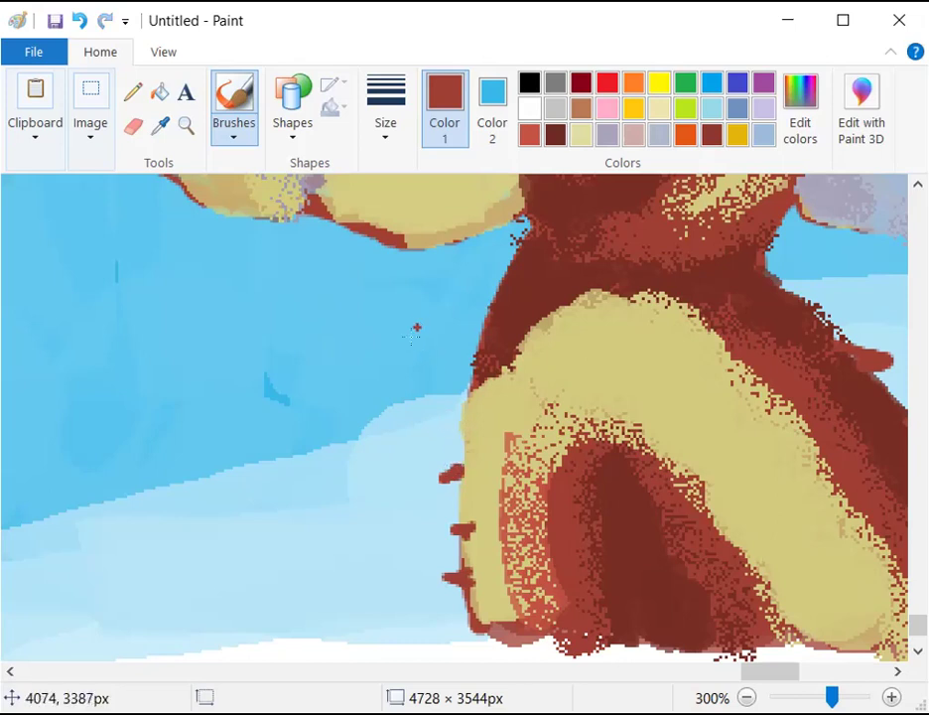
mouse_move(472, 393)
left_mouse_down()
mouse_move(448, 404)
mouse_move(472, 400)
left_mouse_up()
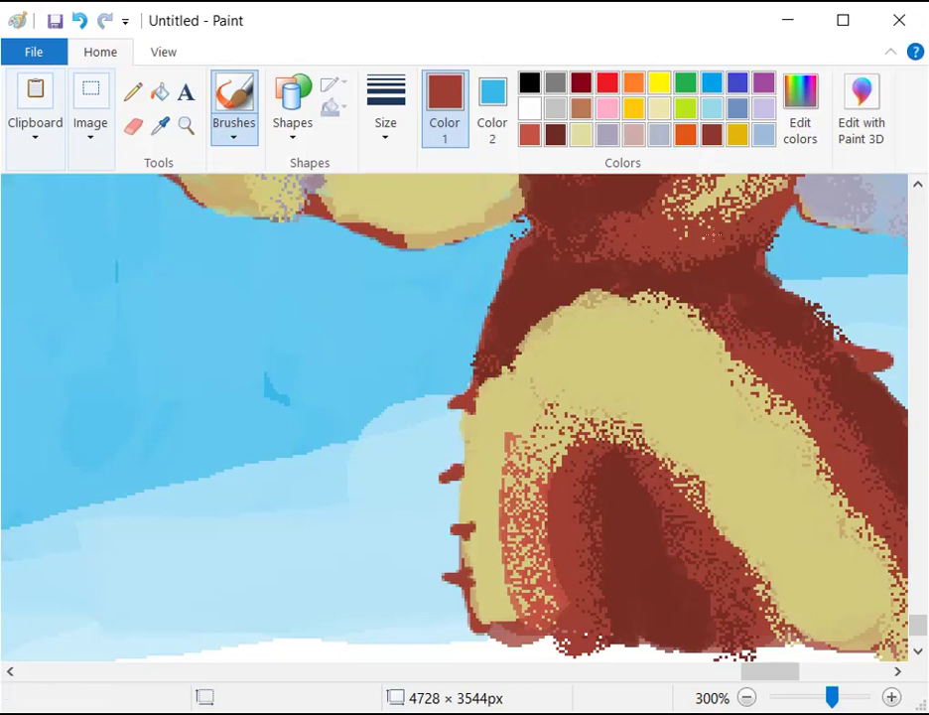
Paint small light-red spikes across the left figure's upper body, undoing the misplaced strokes in the dark shadow and near the white arc
scroll(844, 288, "up", 1)
scroll(832, 300, "up", 1)
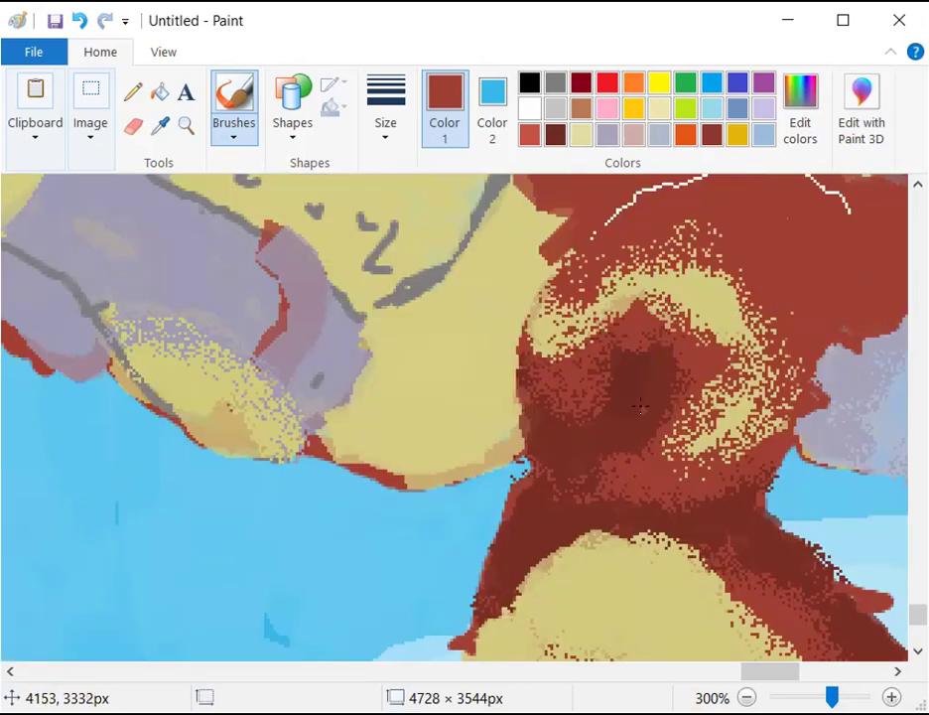
left_click_drag(631, 419, 627, 399)
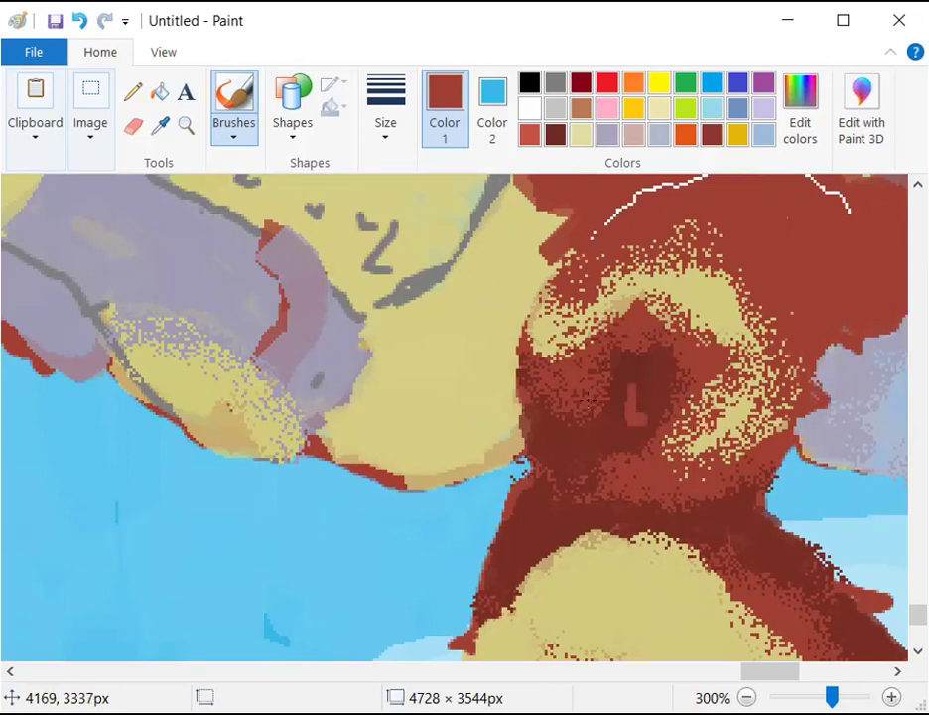
key("ctrl+z")
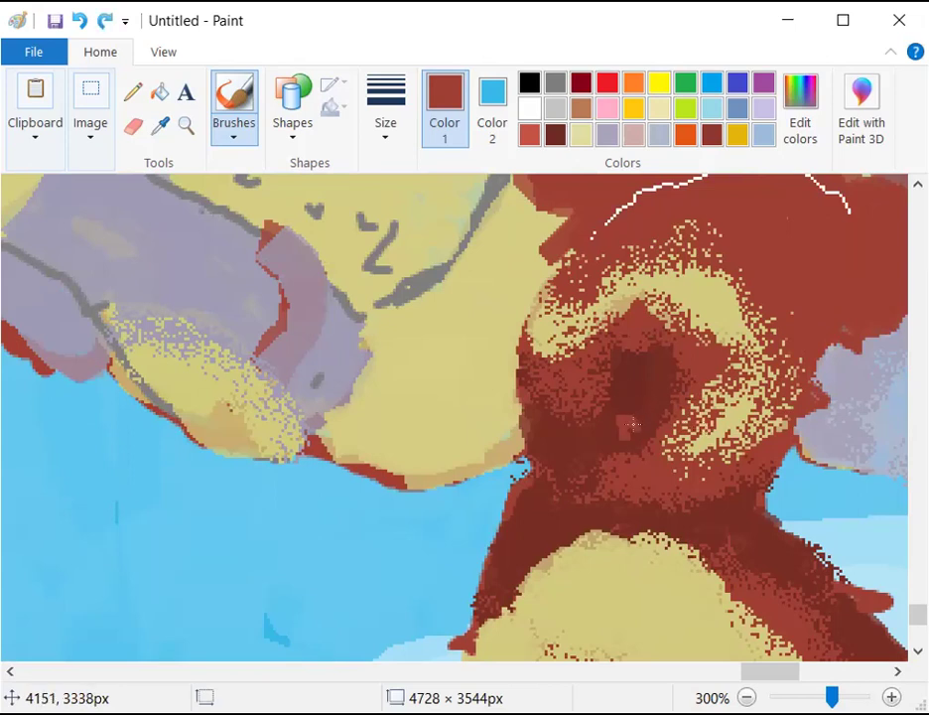
left_click(526, 135)
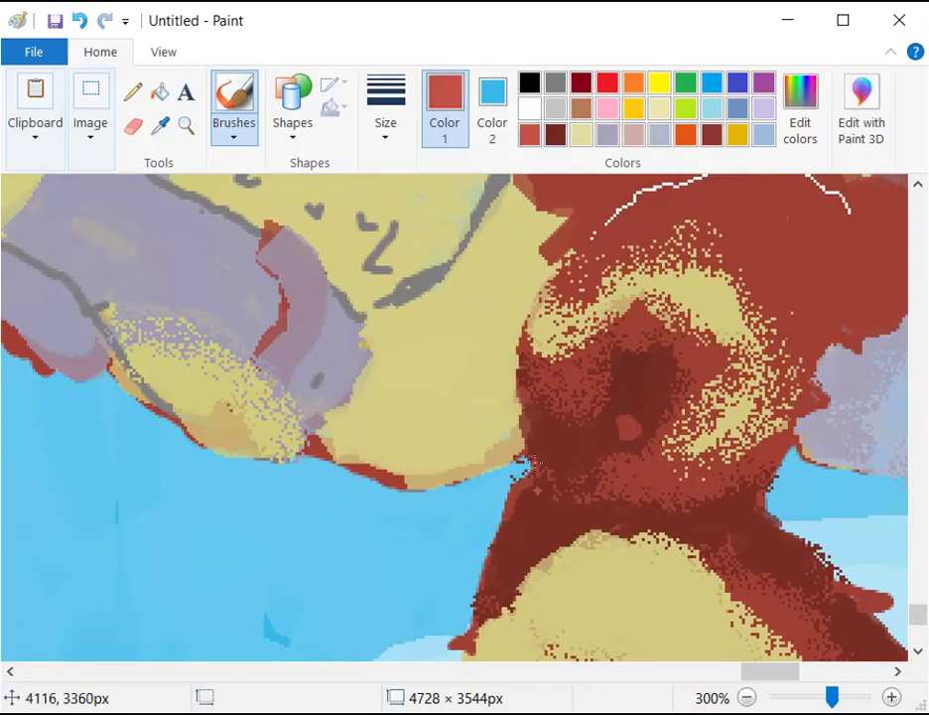
left_click_drag(627, 430, 631, 424)
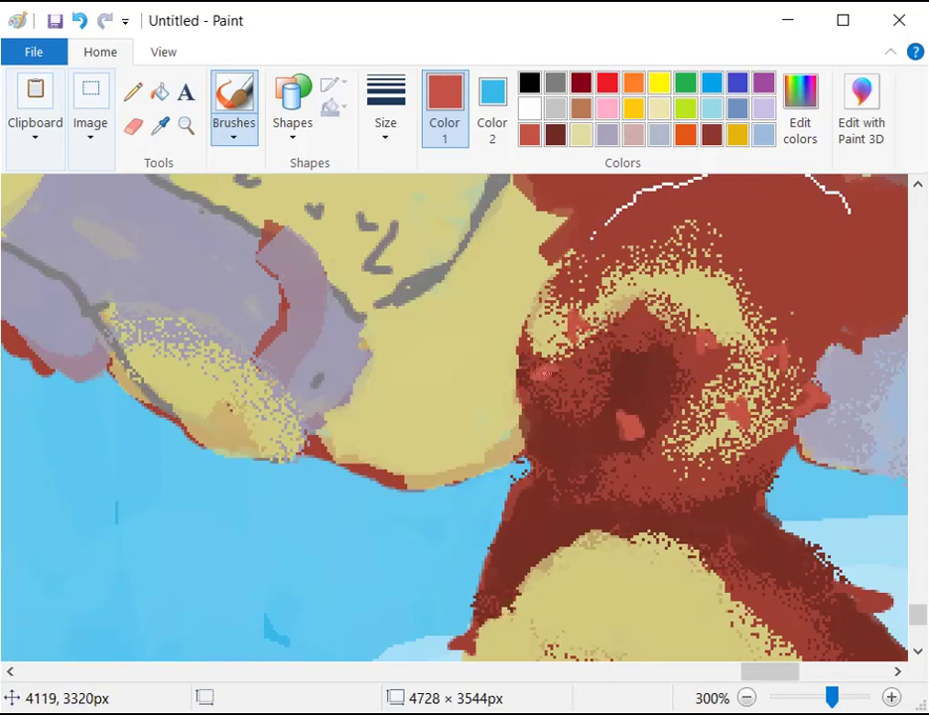
mouse_move(605, 278)
left_mouse_down()
mouse_move(617, 248)
mouse_move(619, 264)
left_mouse_up()
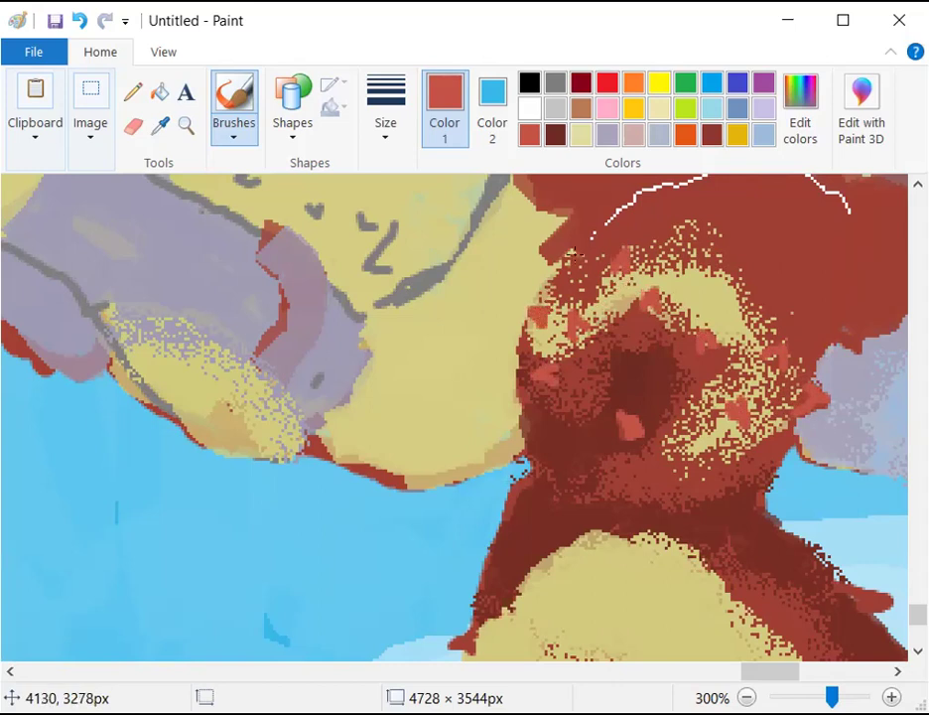
mouse_move(677, 218)
left_mouse_down()
mouse_move(687, 194)
mouse_move(705, 215)
left_mouse_up()
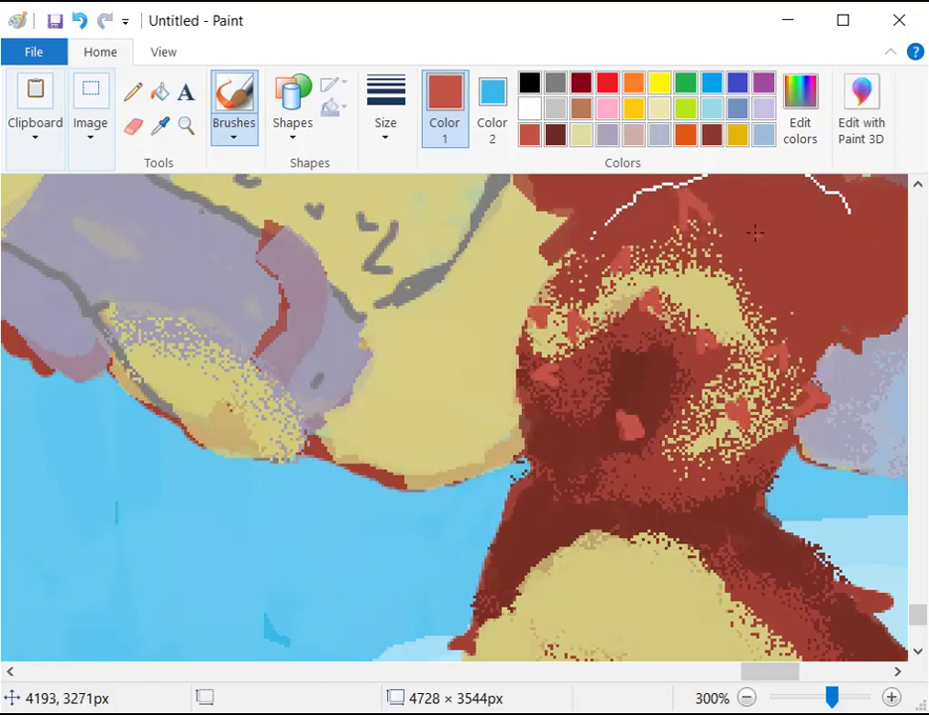
key("ctrl+z")
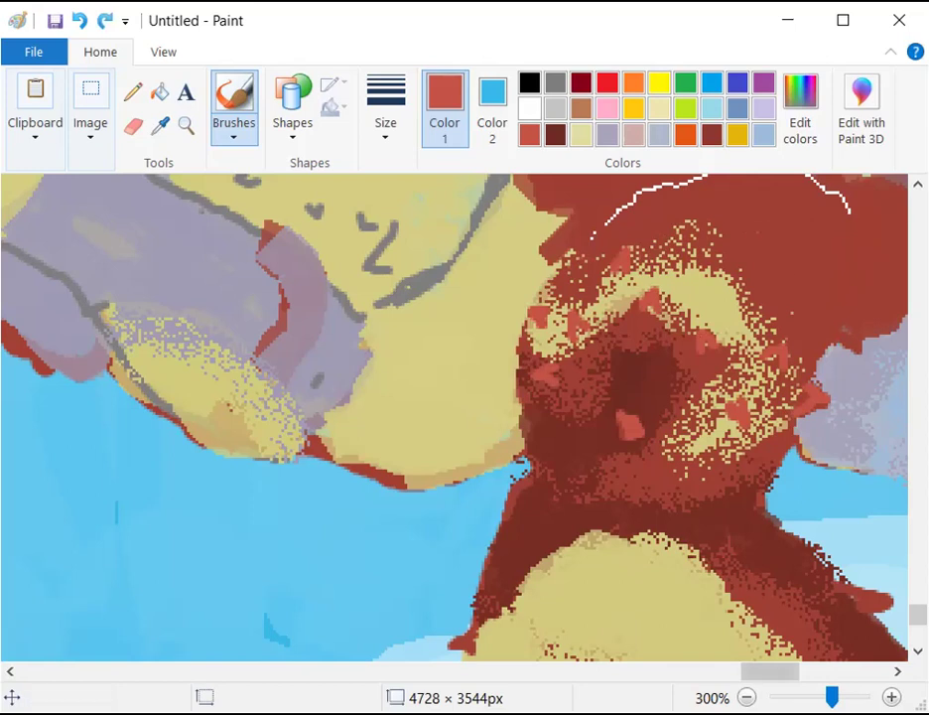
Paint one more small light-red spike above the yellow speckled band on the left figure's upper body with the regular brush
left_click(160, 125)
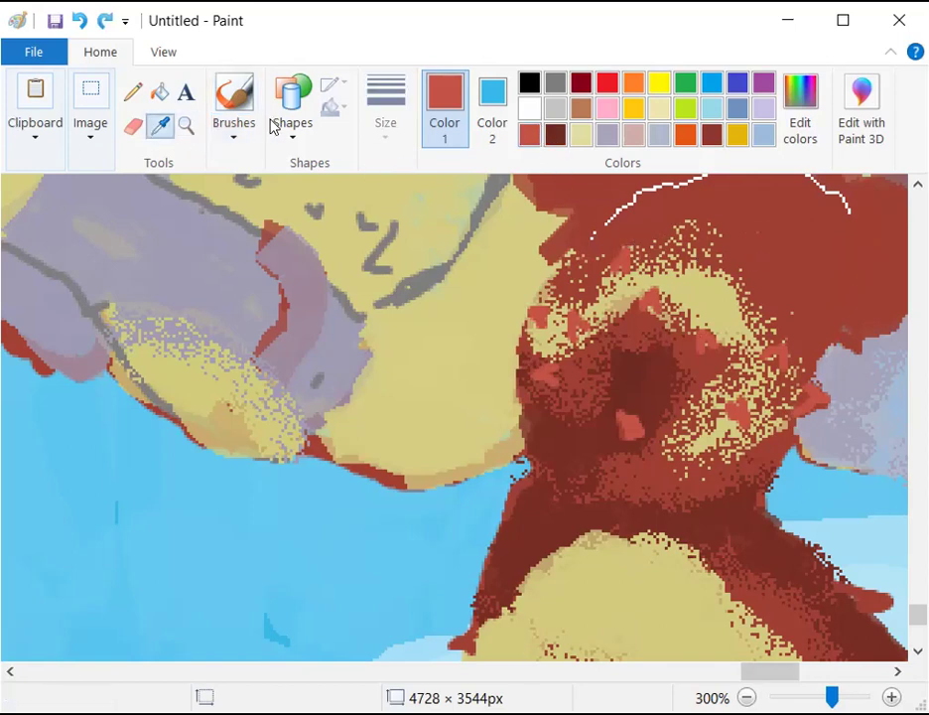
left_click(231, 101)
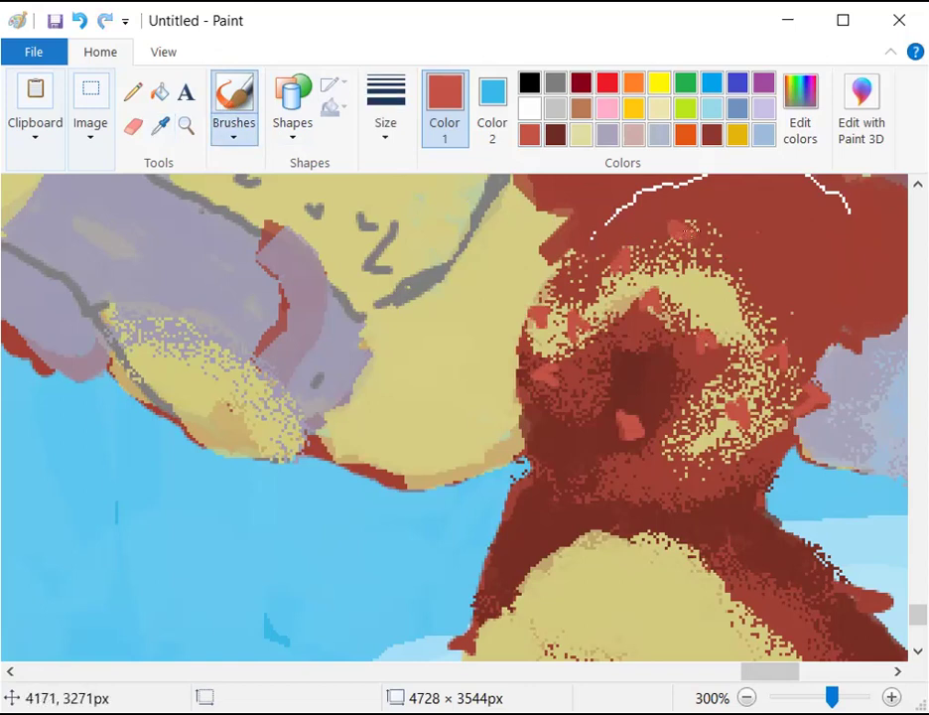
Shade the four spikes down the left edge of the left figure's lower body with dark maroon
left_click(555, 139)
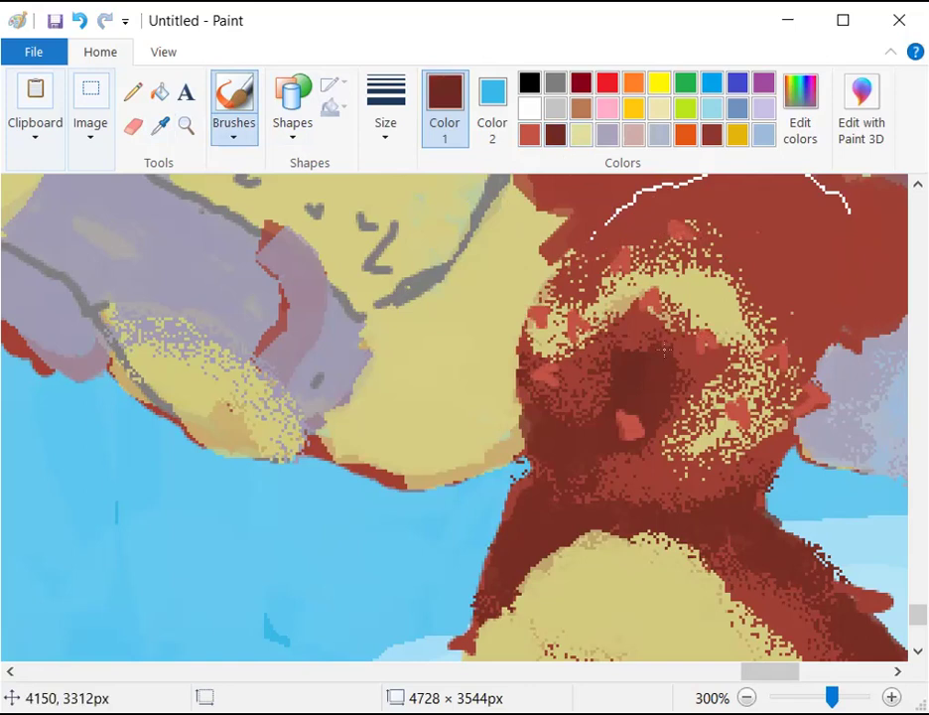
scroll(621, 392, "down", 3)
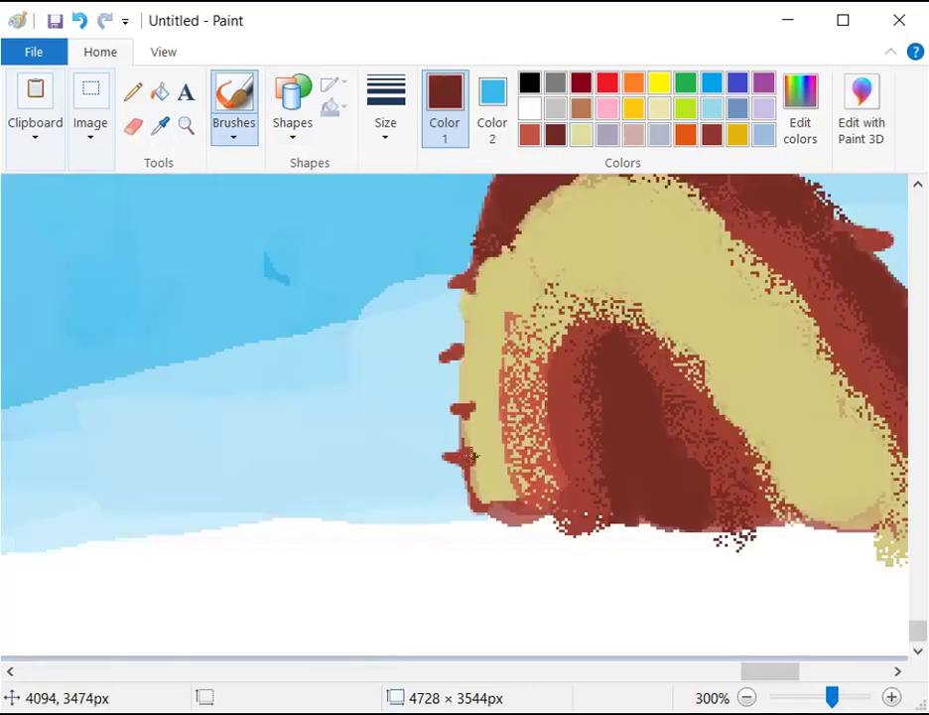
left_click_drag(471, 457, 443, 456)
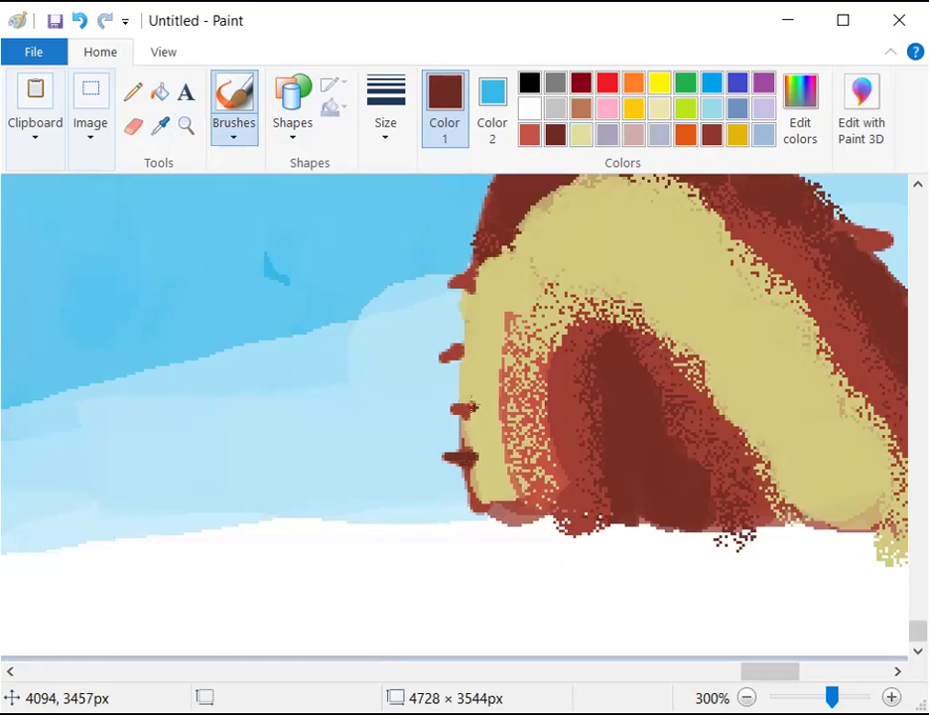
left_click_drag(467, 413, 449, 408)
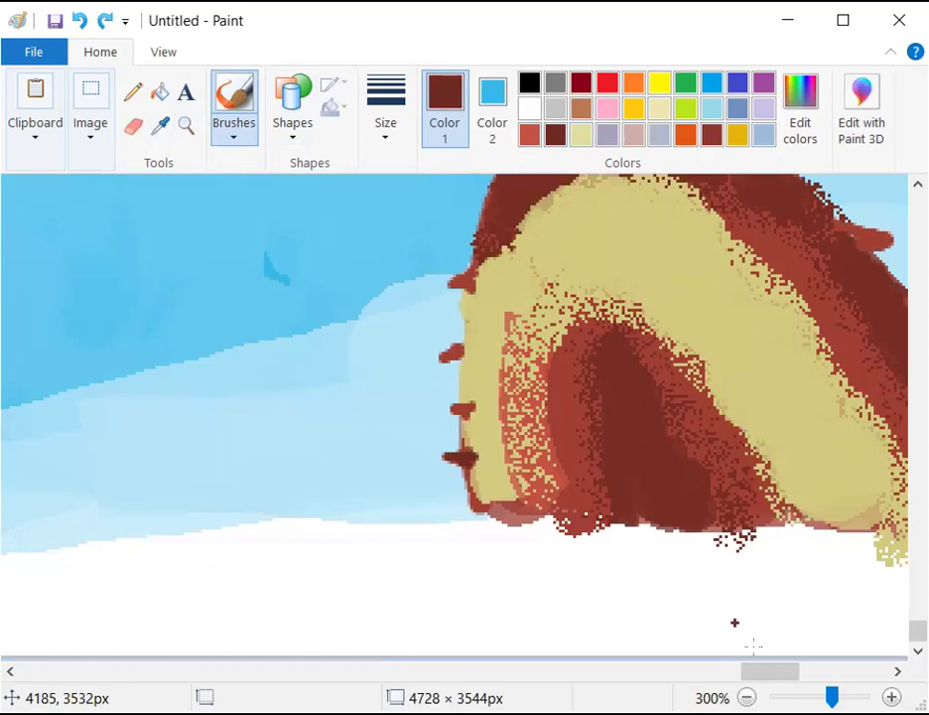
scroll(739, 575, "up", 1)
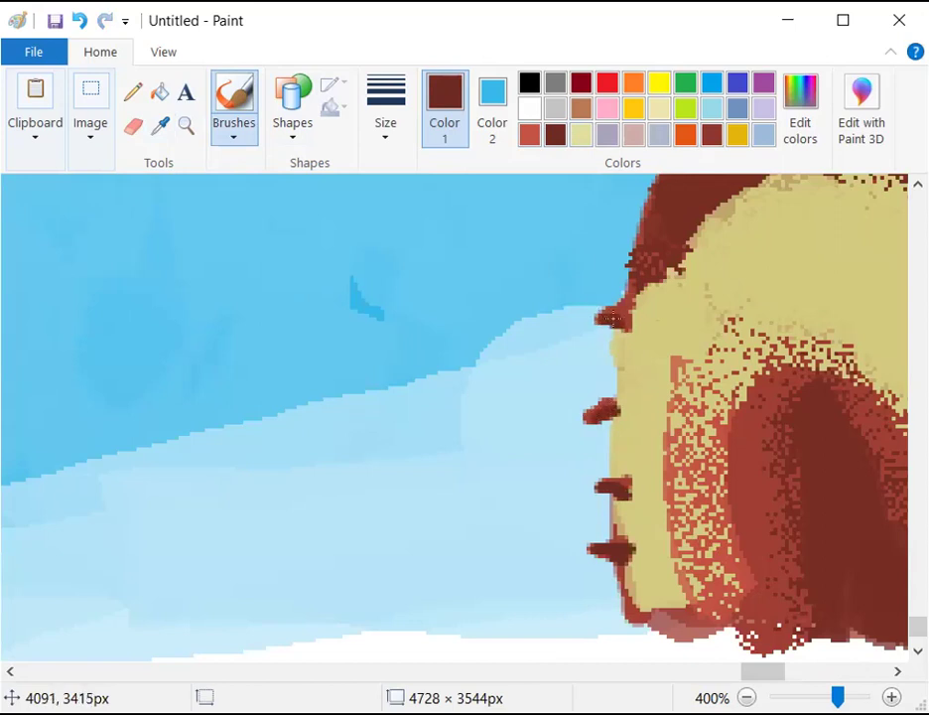
Paint dark maroon shadows inside the light-red spikes around the upper body's dark centre and along its right edge
scroll(626, 310, "up", 3)
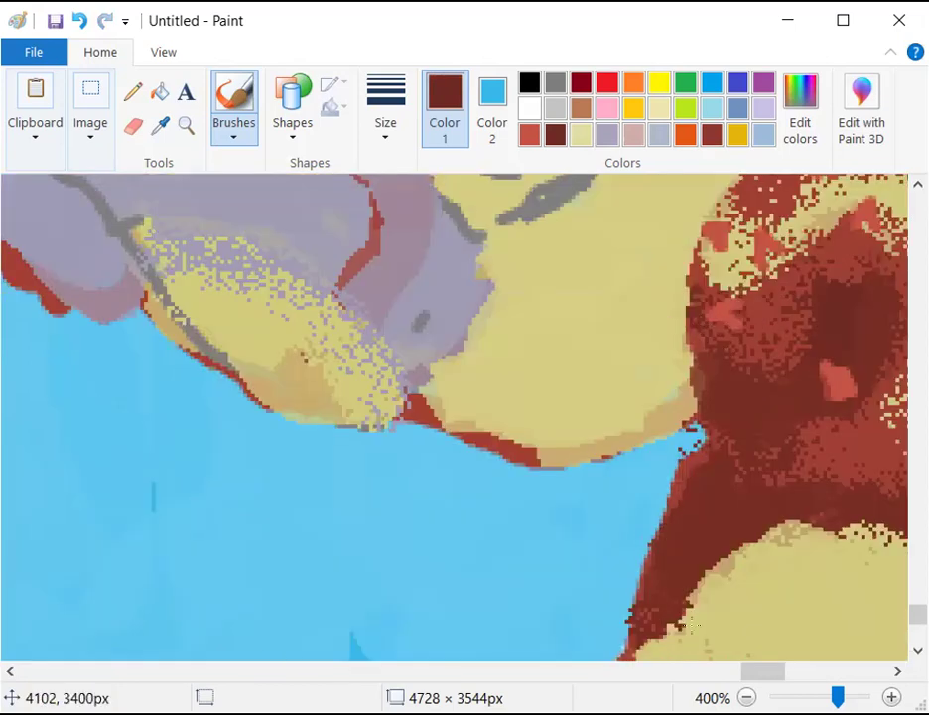
mouse_move(763, 672)
left_mouse_down()
mouse_move(741, 674)
mouse_move(791, 678)
left_mouse_up()
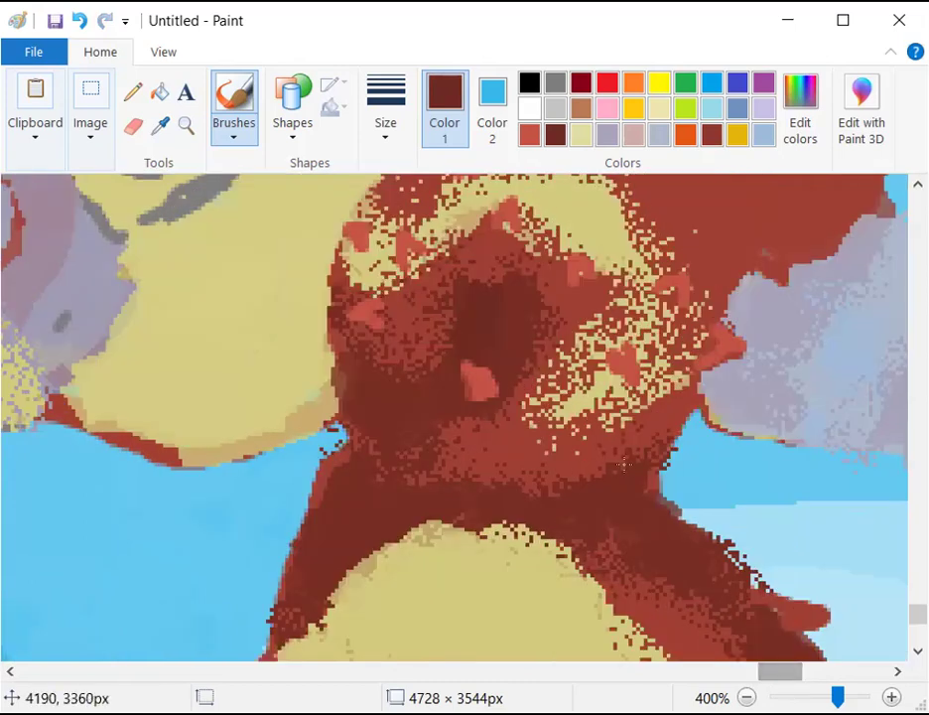
left_click_drag(471, 377, 477, 393)
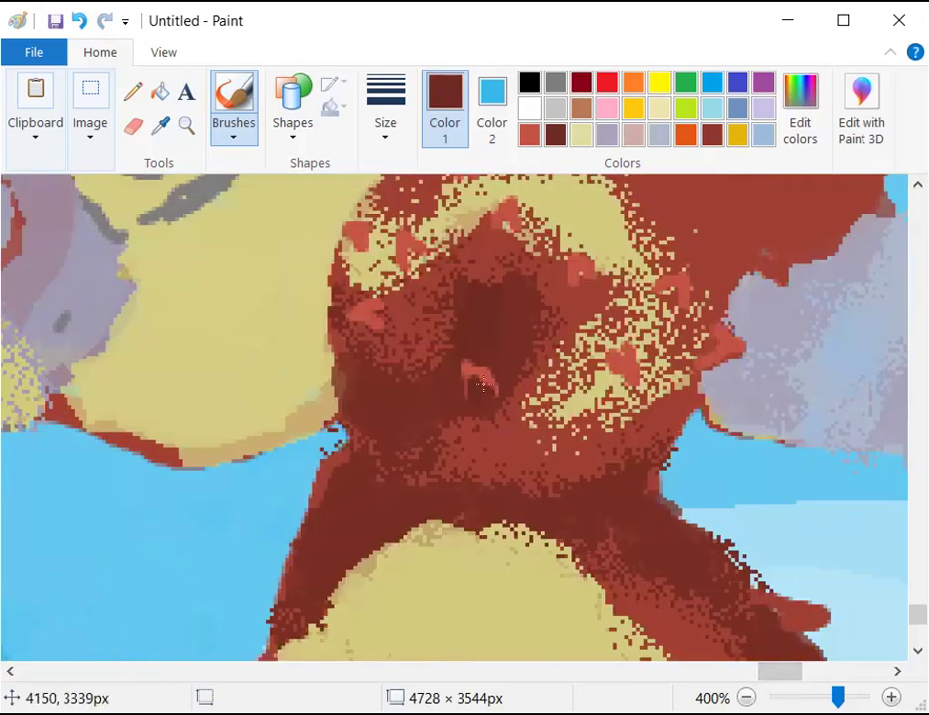
left_click_drag(334, 319, 379, 317)
mouse_move(336, 256)
left_mouse_down()
mouse_move(371, 253)
mouse_move(367, 236)
mouse_move(353, 231)
mouse_move(370, 254)
mouse_move(407, 247)
left_mouse_up()
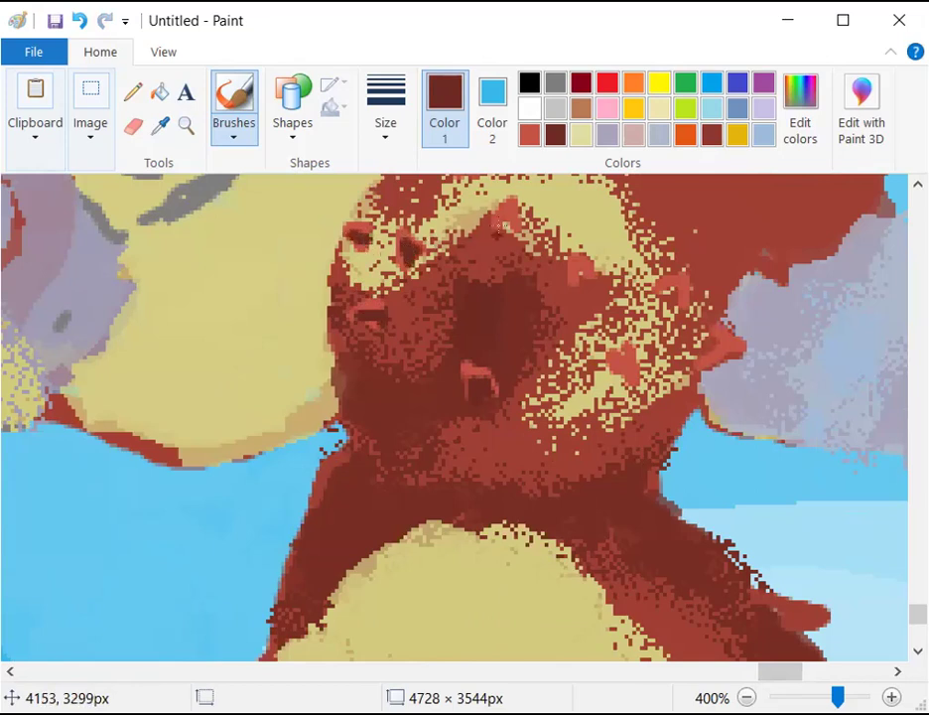
left_click_drag(509, 210, 509, 246)
left_click_drag(574, 266, 579, 276)
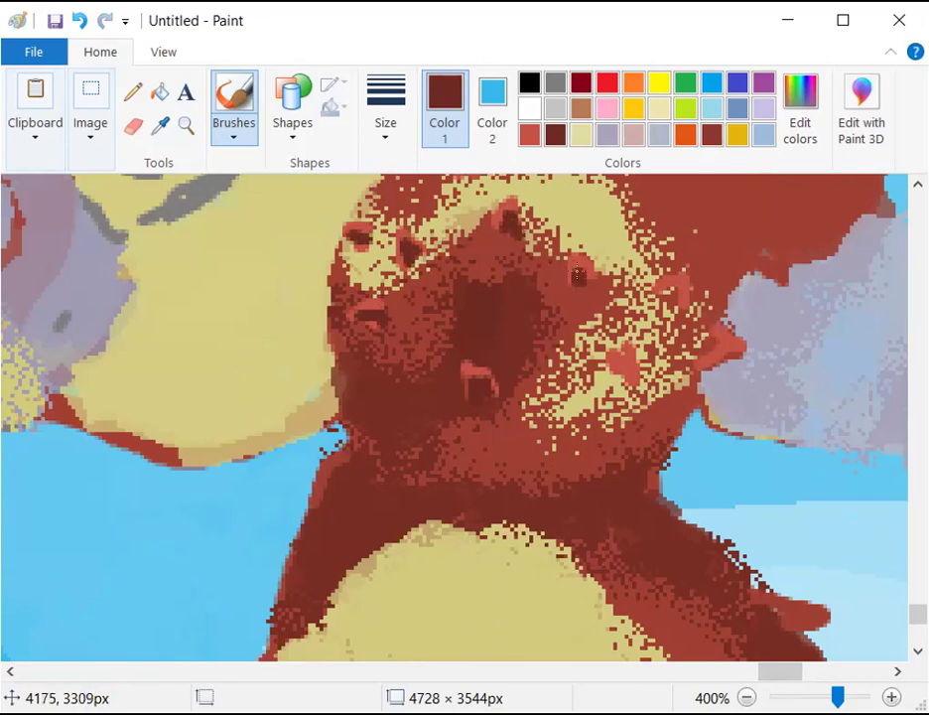
left_click(677, 290)
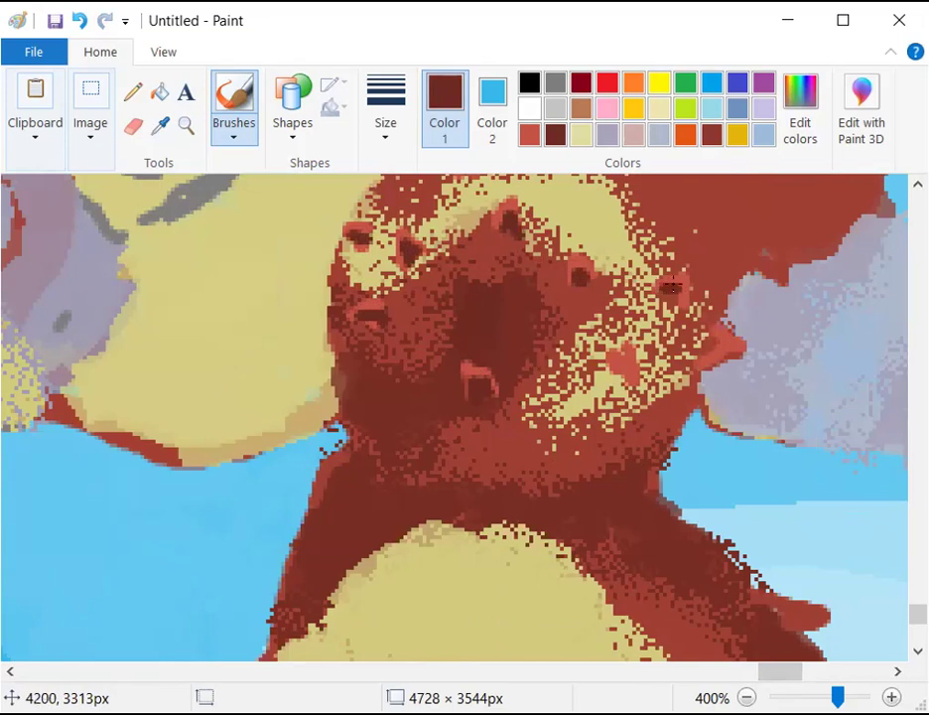
mouse_move(721, 328)
left_mouse_down()
mouse_move(701, 352)
mouse_move(728, 346)
left_mouse_up()
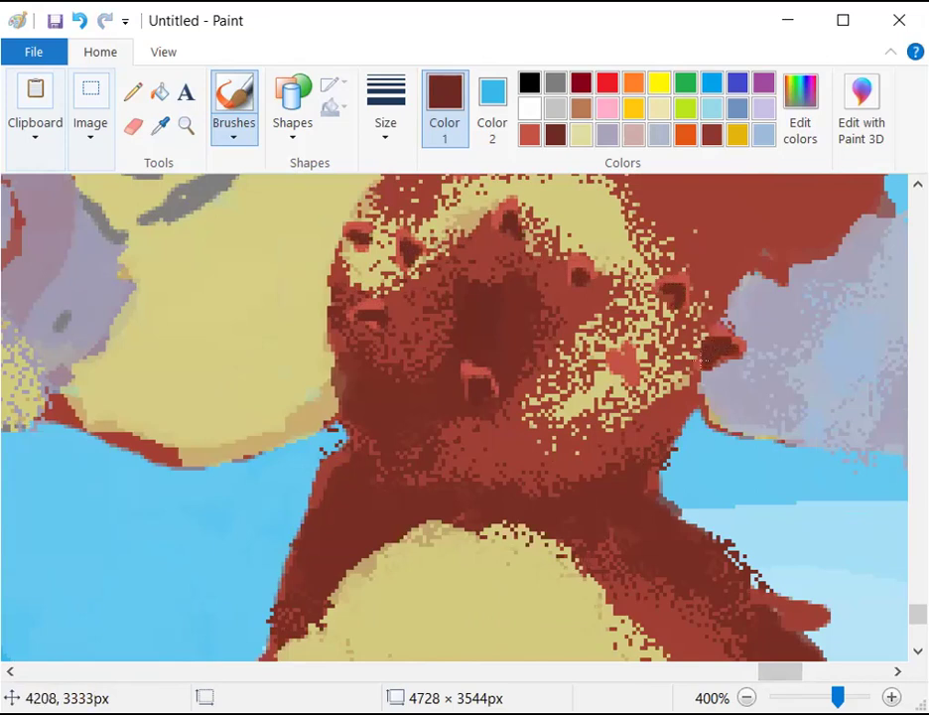
mouse_move(604, 387)
left_mouse_down()
mouse_move(614, 355)
mouse_move(628, 385)
left_mouse_up()
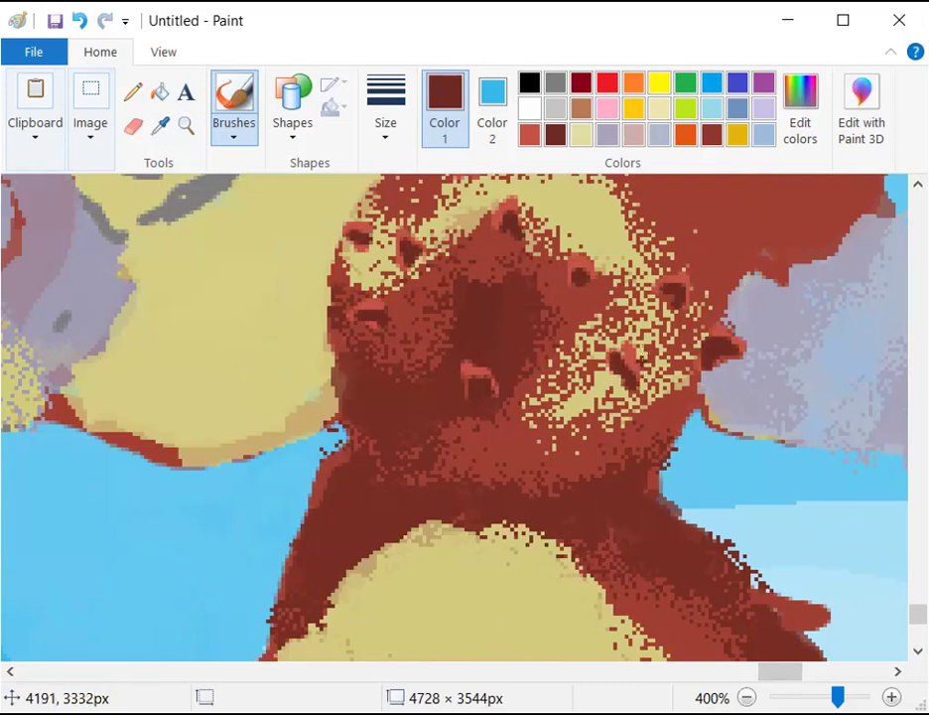
Shade the two light-red spikes above the yellow speckled band and add two dark maroon spikes along its upper right side
scroll(671, 348, "up", 2)
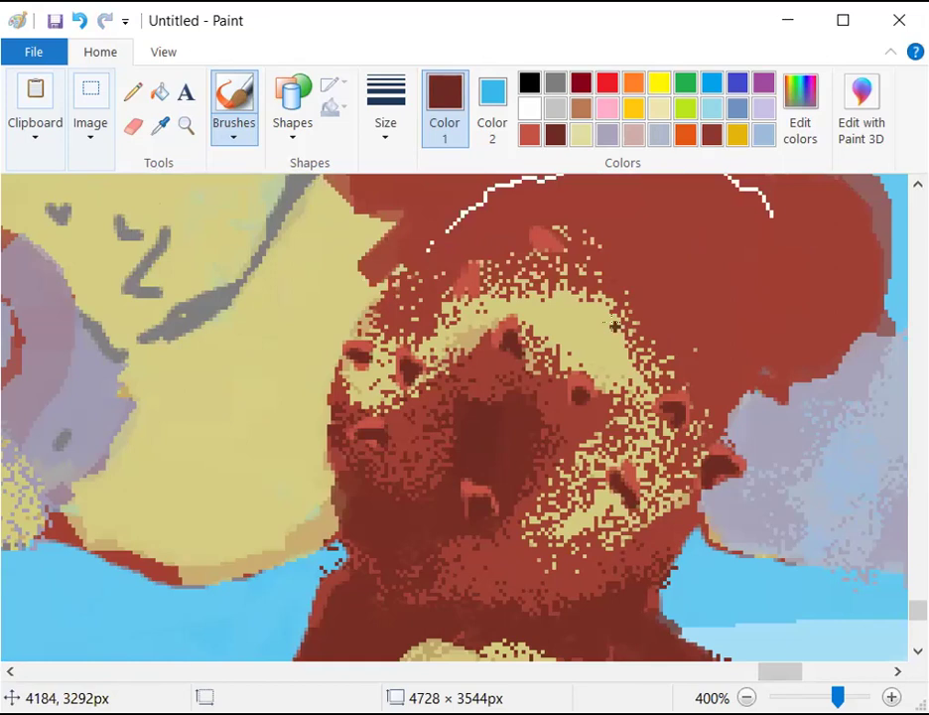
left_click_drag(456, 295, 480, 287)
left_click_drag(547, 249, 532, 242)
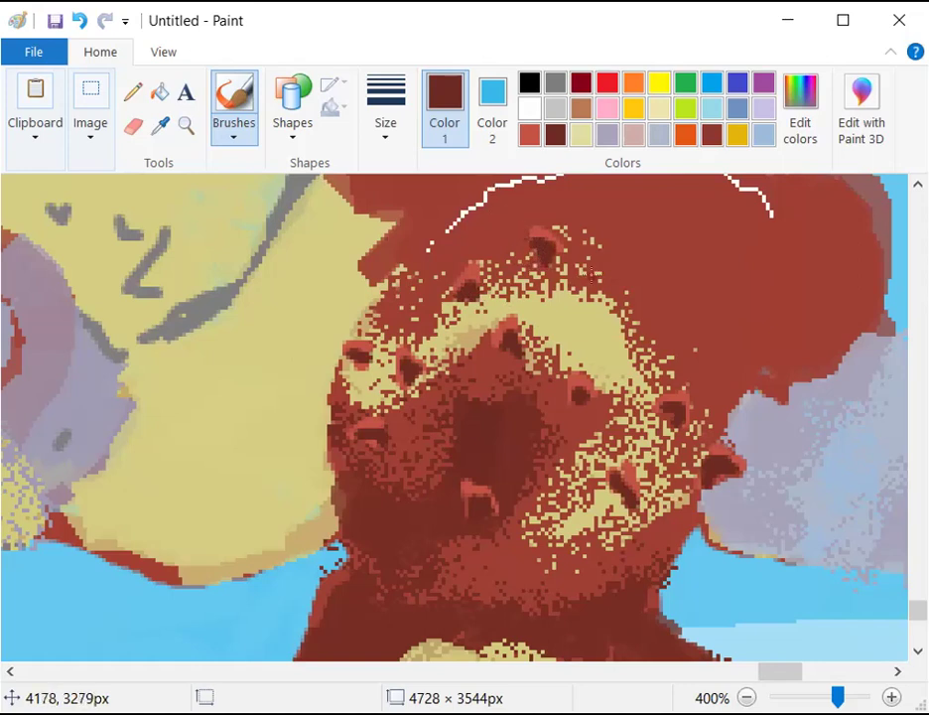
mouse_move(608, 271)
left_mouse_down()
mouse_move(615, 271)
mouse_move(608, 283)
left_mouse_up()
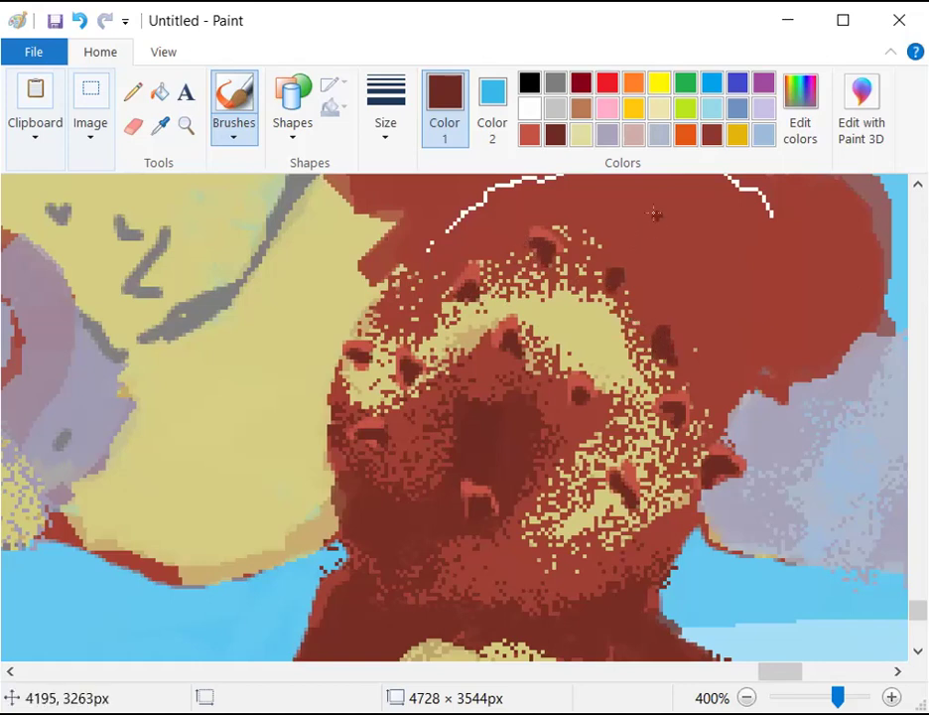
Trace a bumpy dark maroon line over most of the white arc and add a small maroon spike below its right end, undoing the first attempt
scroll(686, 271, "up", 1)
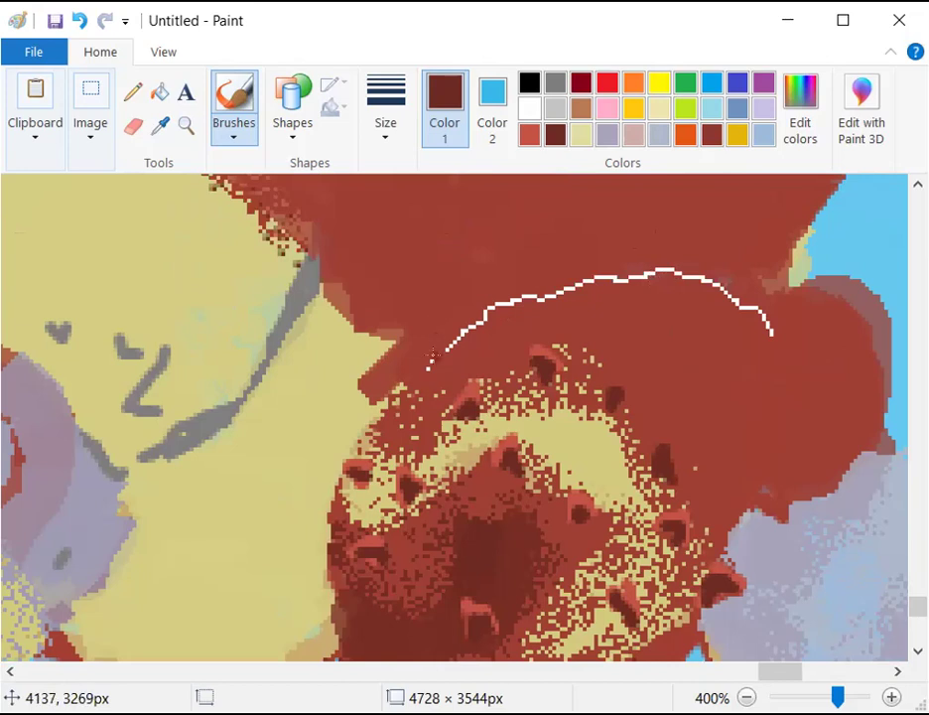
left_click_drag(422, 342, 450, 344)
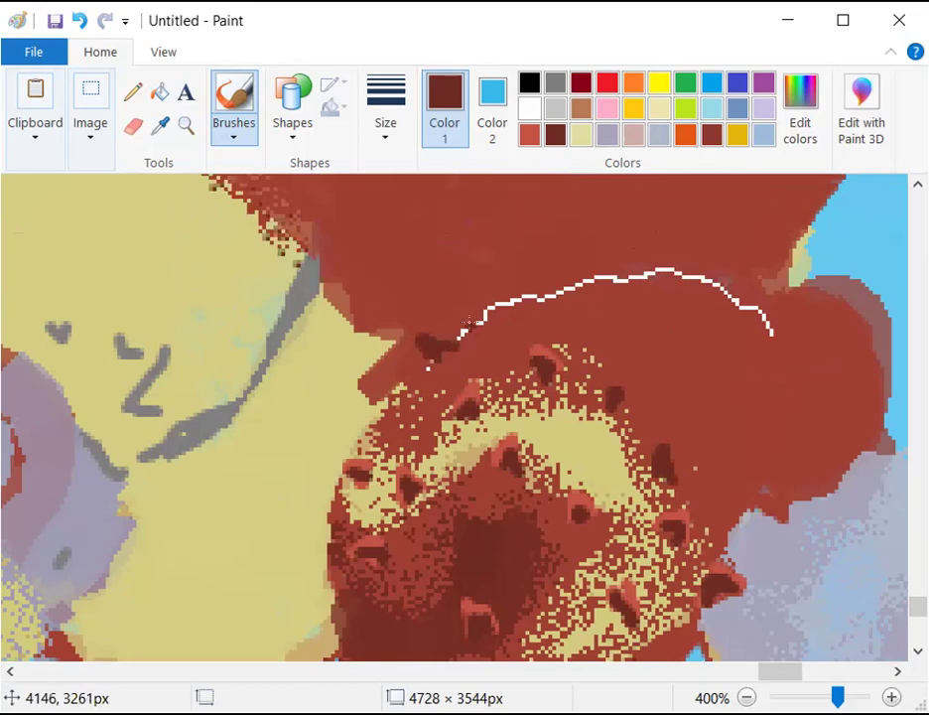
mouse_move(462, 324)
left_mouse_down()
mouse_move(489, 295)
mouse_move(504, 305)
mouse_move(538, 299)
mouse_move(579, 260)
mouse_move(566, 286)
mouse_move(599, 285)
mouse_move(623, 275)
mouse_move(624, 263)
mouse_move(645, 273)
mouse_move(692, 274)
left_mouse_up()
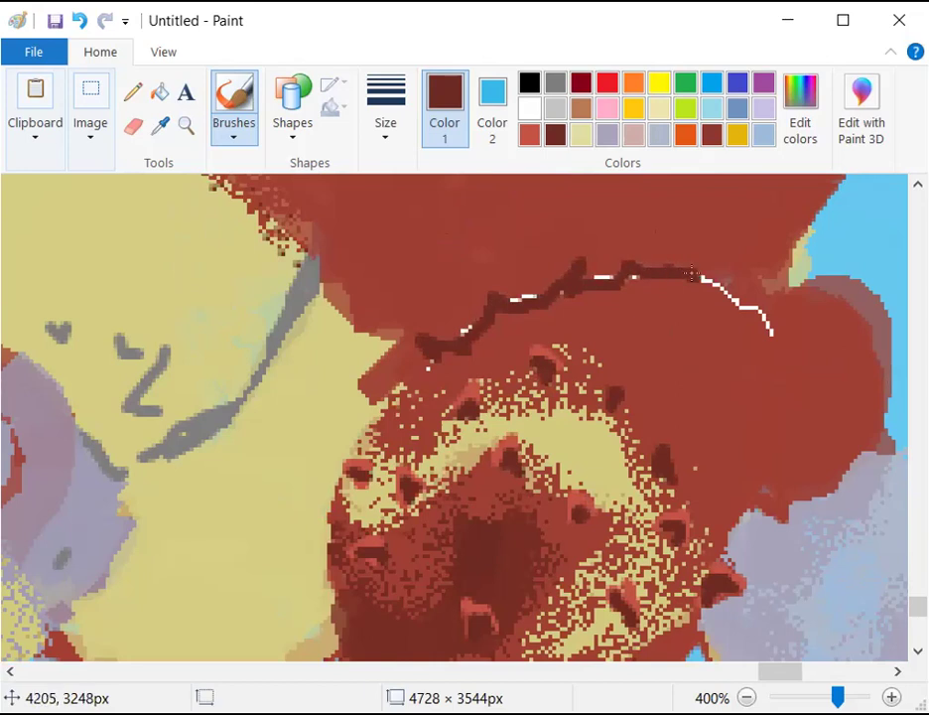
left_click_drag(705, 350, 682, 380)
key("ctrl+z")
mouse_move(700, 353)
left_mouse_down()
mouse_move(689, 365)
mouse_move(697, 358)
left_mouse_up()
Paint light-red highlights on the new maroon spike and over the bumps of the dark line along the arc
left_click(530, 134)
left_click_drag(445, 366, 423, 345)
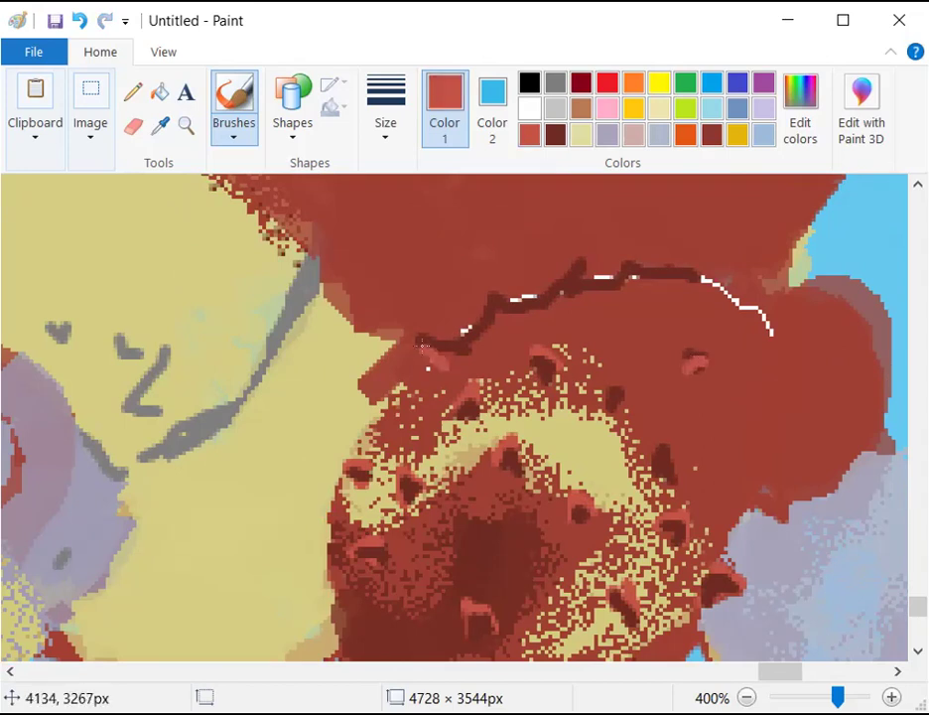
mouse_move(491, 331)
left_mouse_down()
mouse_move(504, 296)
mouse_move(573, 261)
left_mouse_up()
left_click_drag(624, 283, 633, 256)
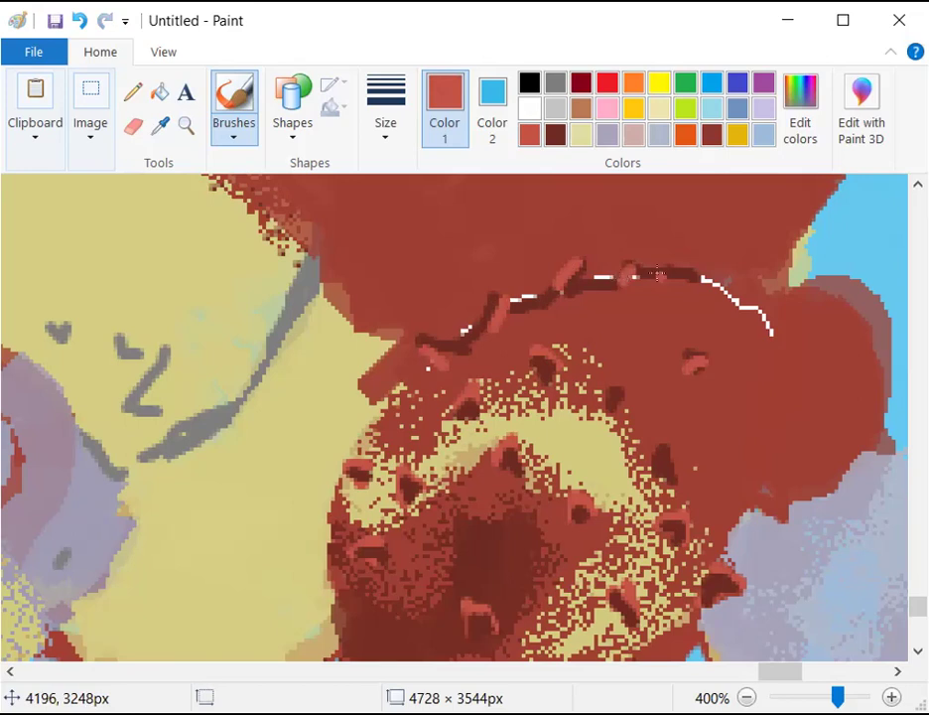
Sample the figure's body red and paint over the remaining white parts of the arc
left_click(159, 127)
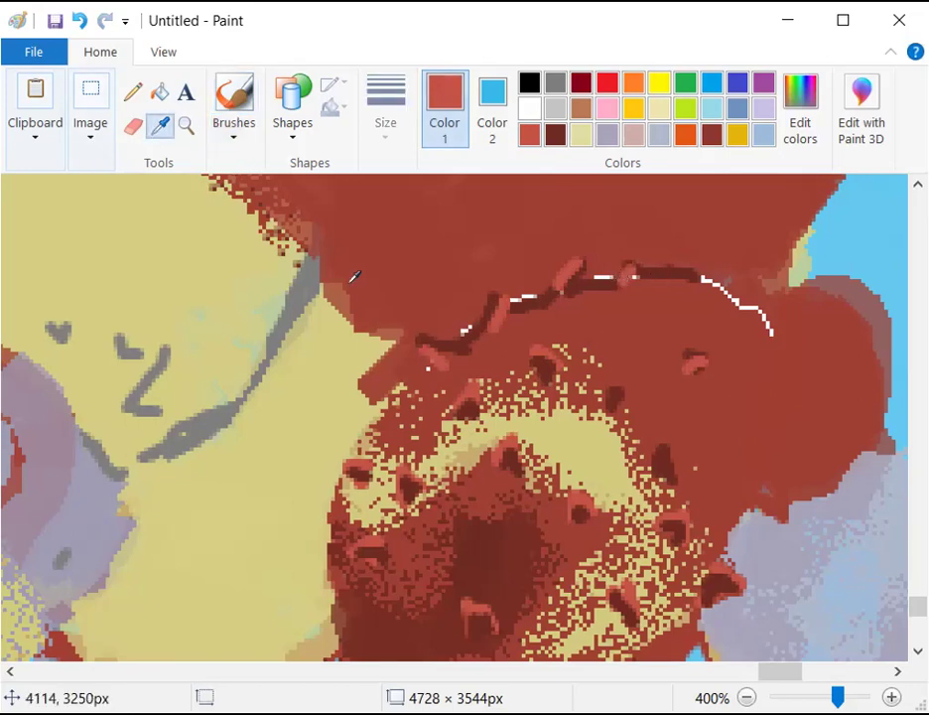
left_click(444, 281)
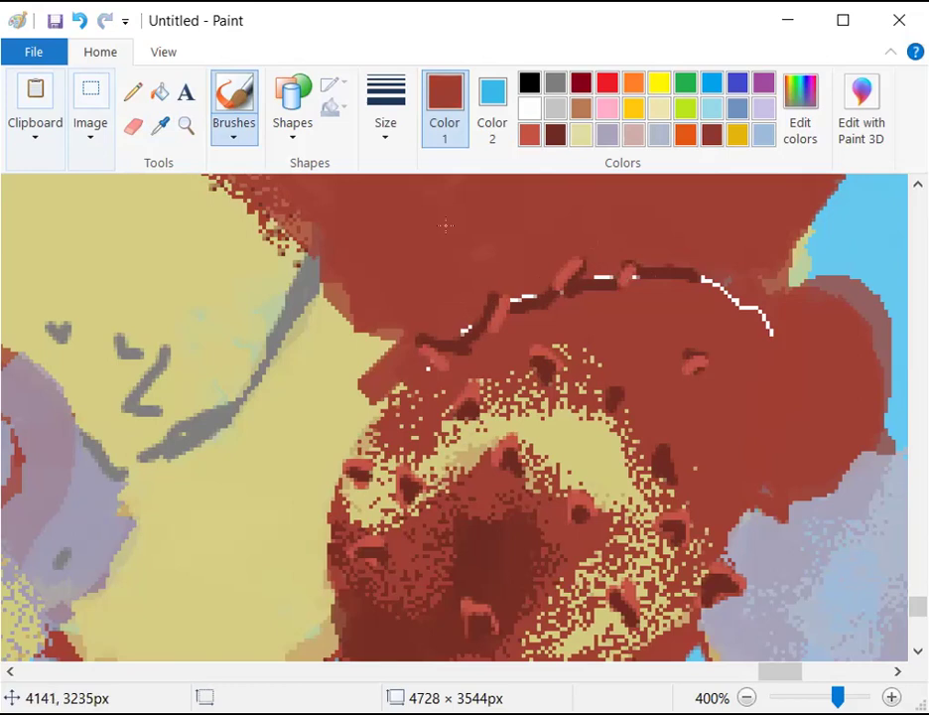
left_click_drag(457, 317, 461, 324)
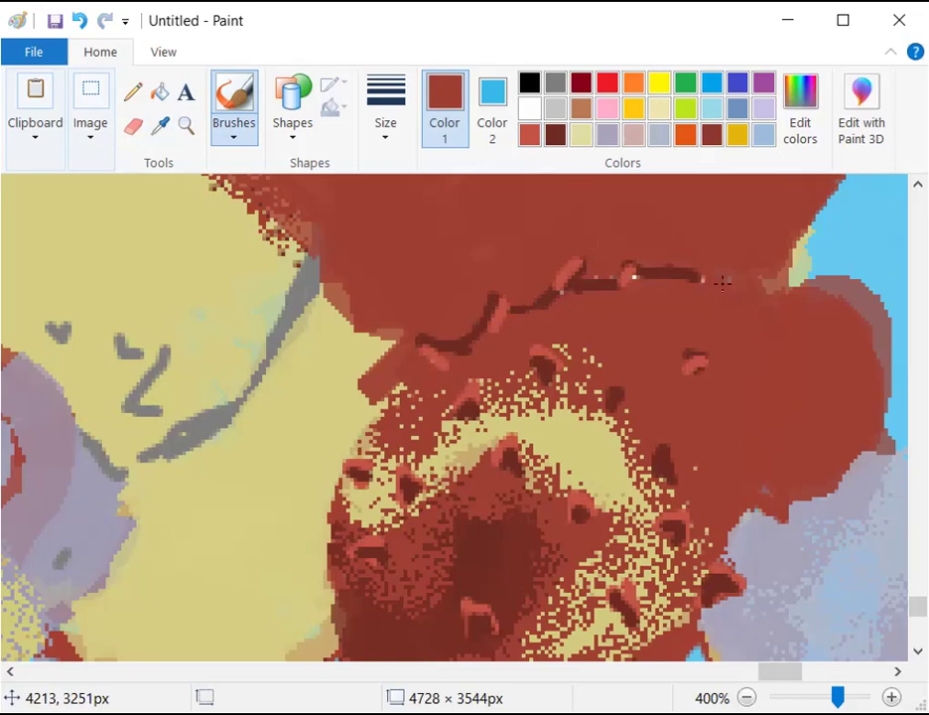
Draw thin grey outlines from the dark line's right end to the figure's right edge and across the neck above the lower body
left_click(555, 82)
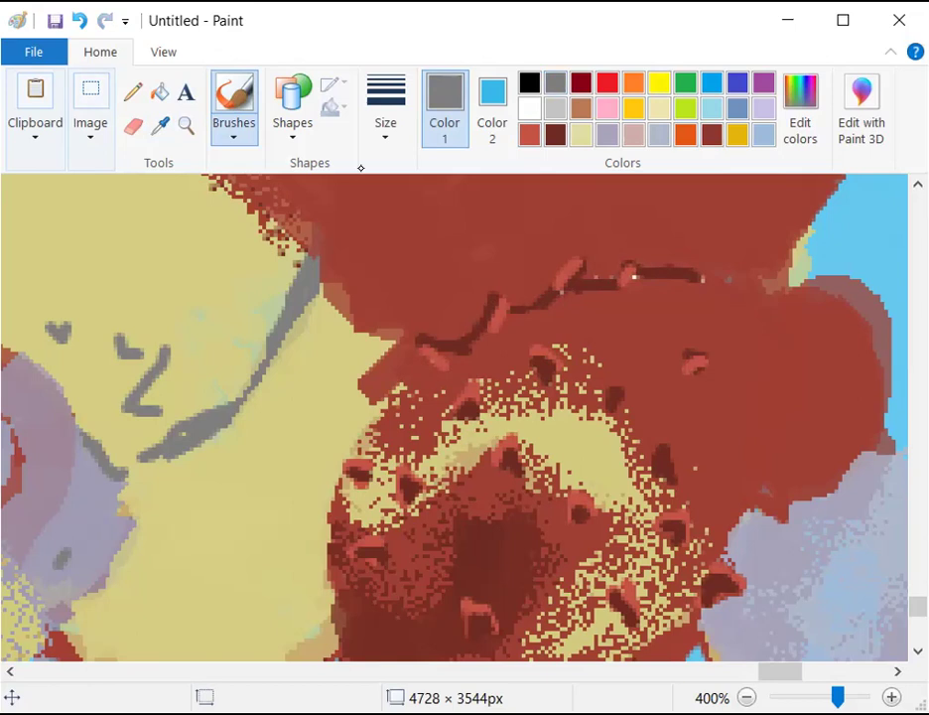
left_click_drag(703, 282, 786, 287)
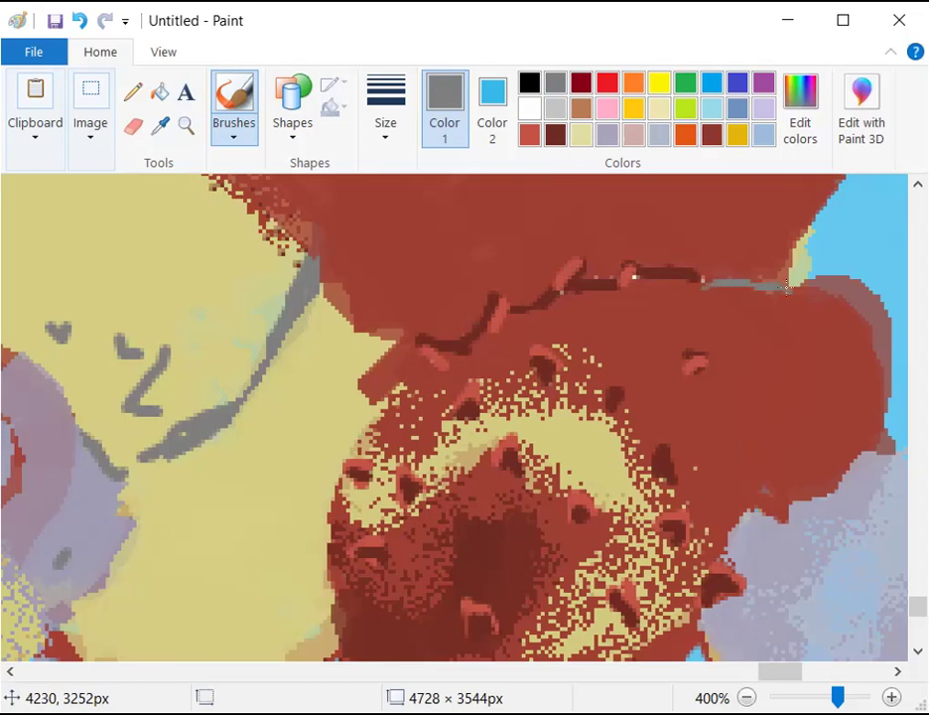
scroll(834, 289, "down", 3)
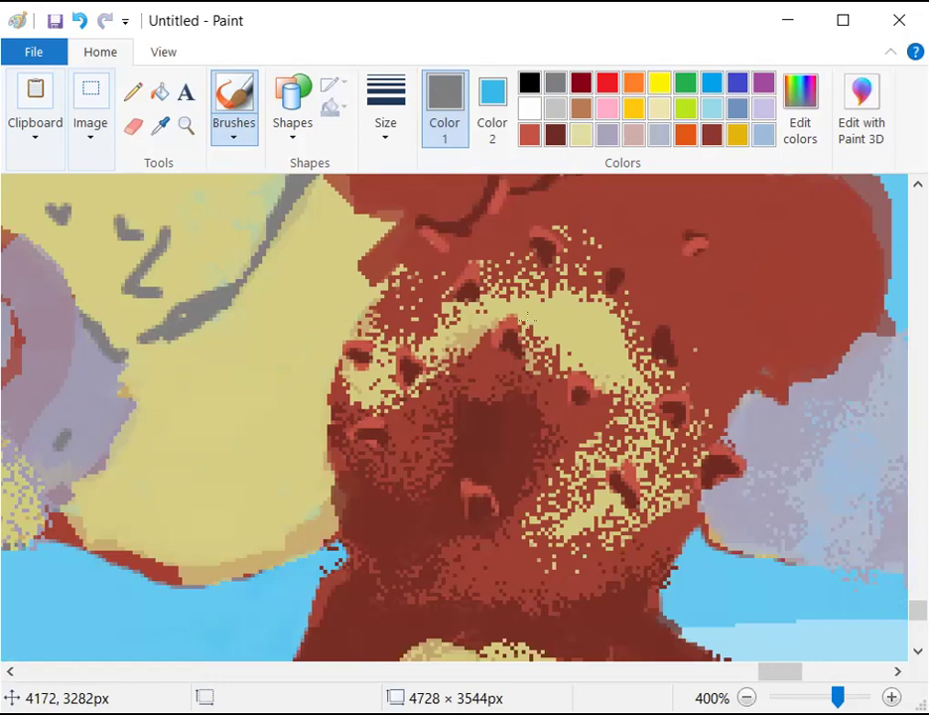
scroll(526, 321, "down", 3)
left_click_drag(353, 447, 475, 442)
left_click_drag(593, 473, 567, 463)
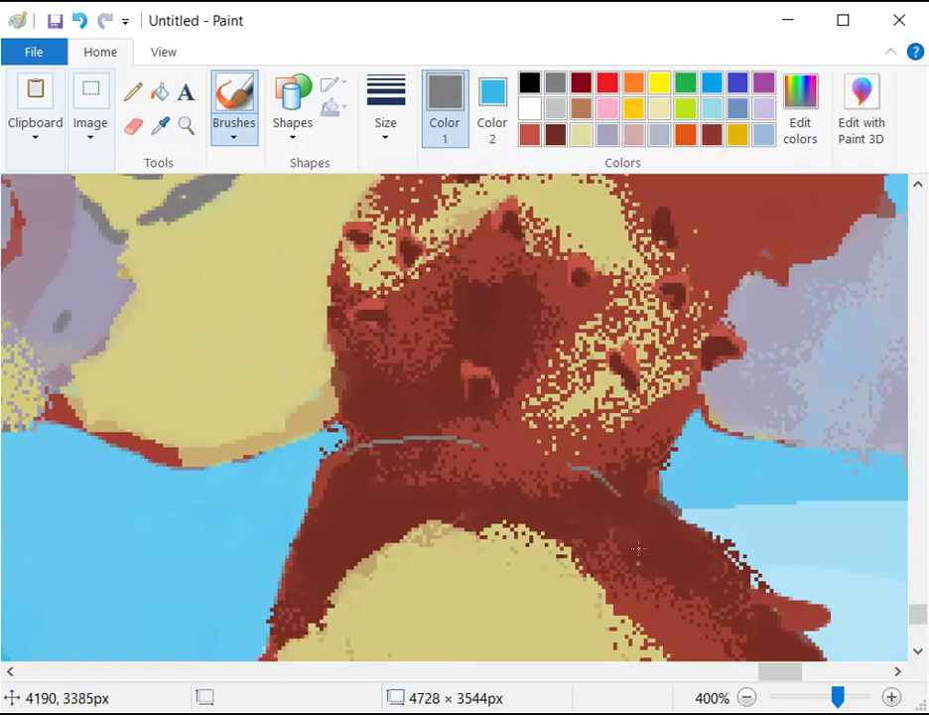
Dab five small light-red dots down the dark inner patch of the lower body, using the second-thickest brush size and undoing an oversized first dot
scroll(655, 541, "down", 5)
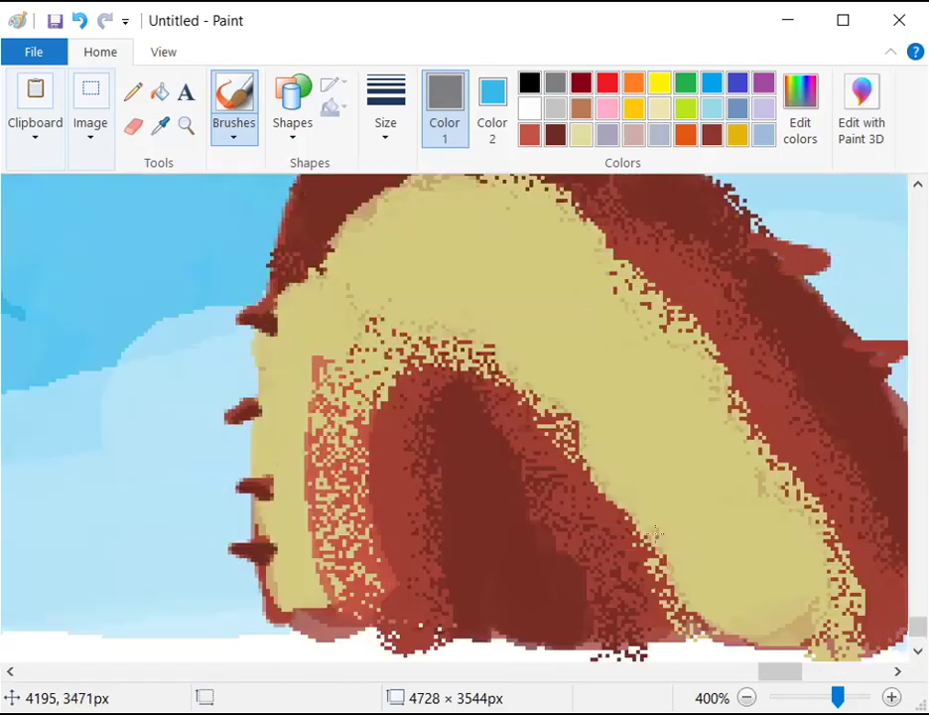
left_click(529, 133)
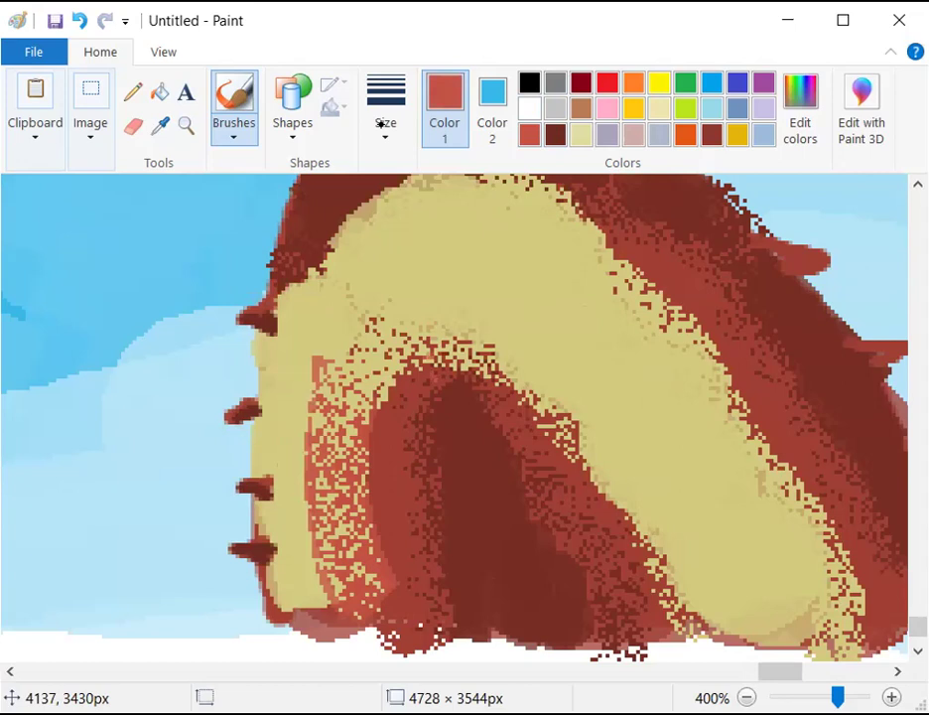
left_click(357, 319)
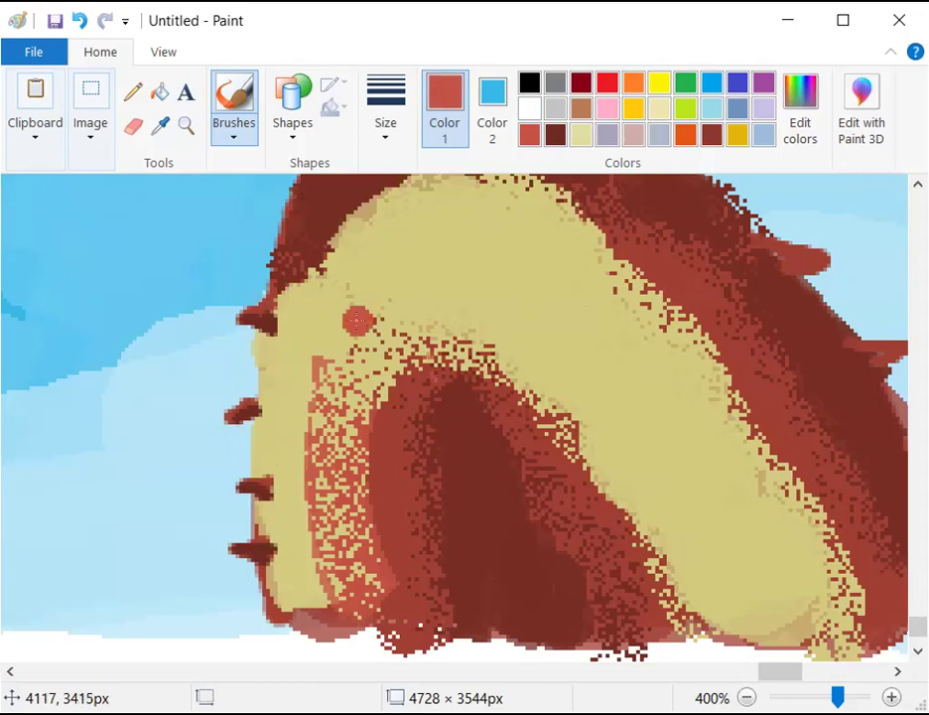
key("ctrl+z")
left_click(378, 119)
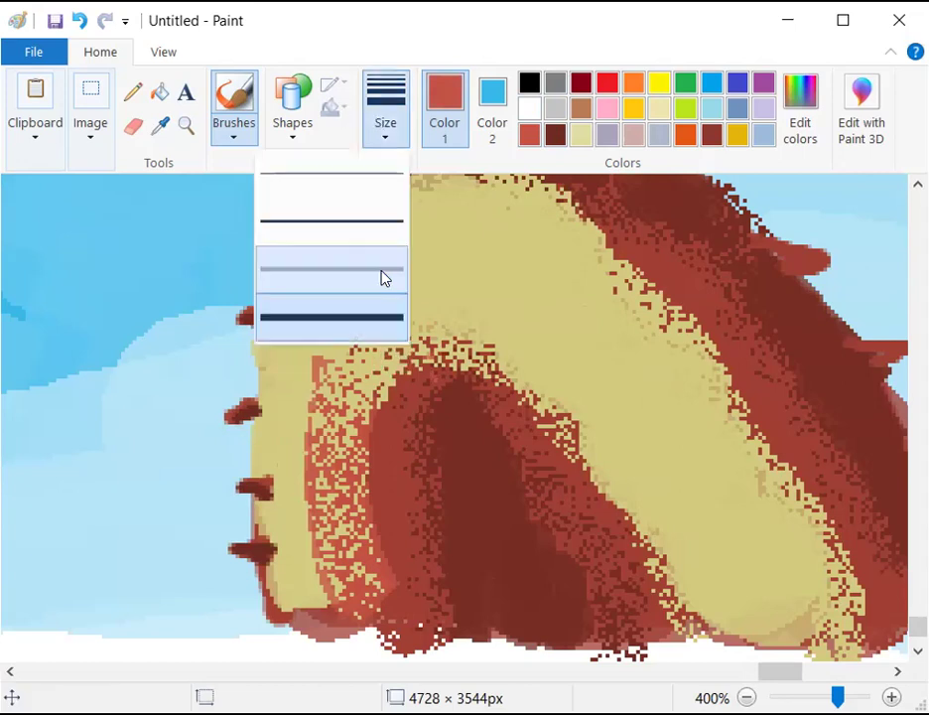
left_click(380, 274)
left_click(425, 407)
left_click(445, 463)
left_click(458, 516)
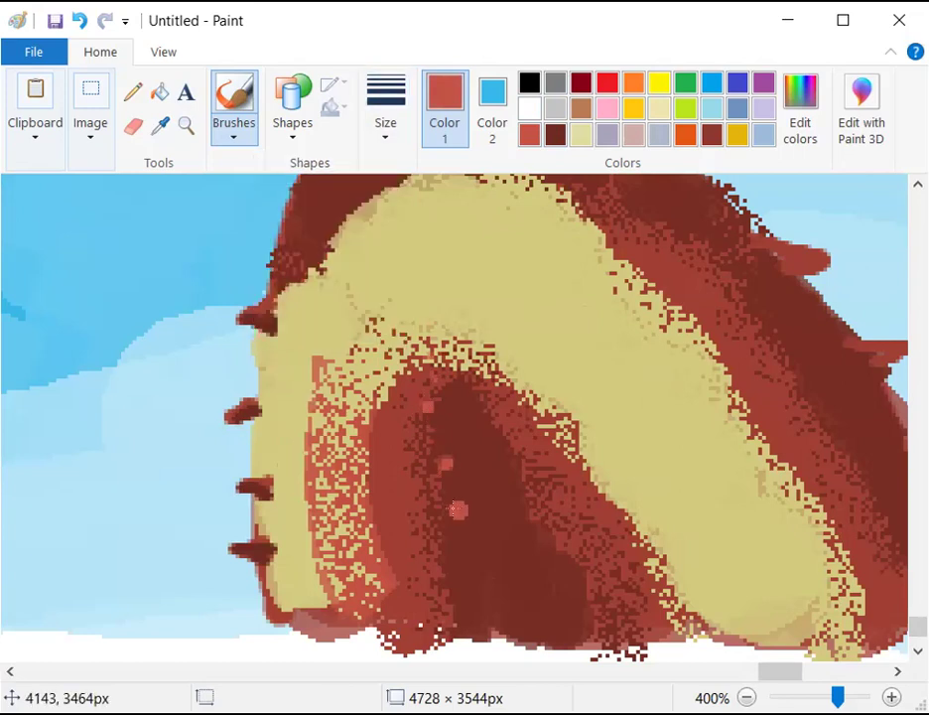
left_click(470, 568)
left_click(493, 628)
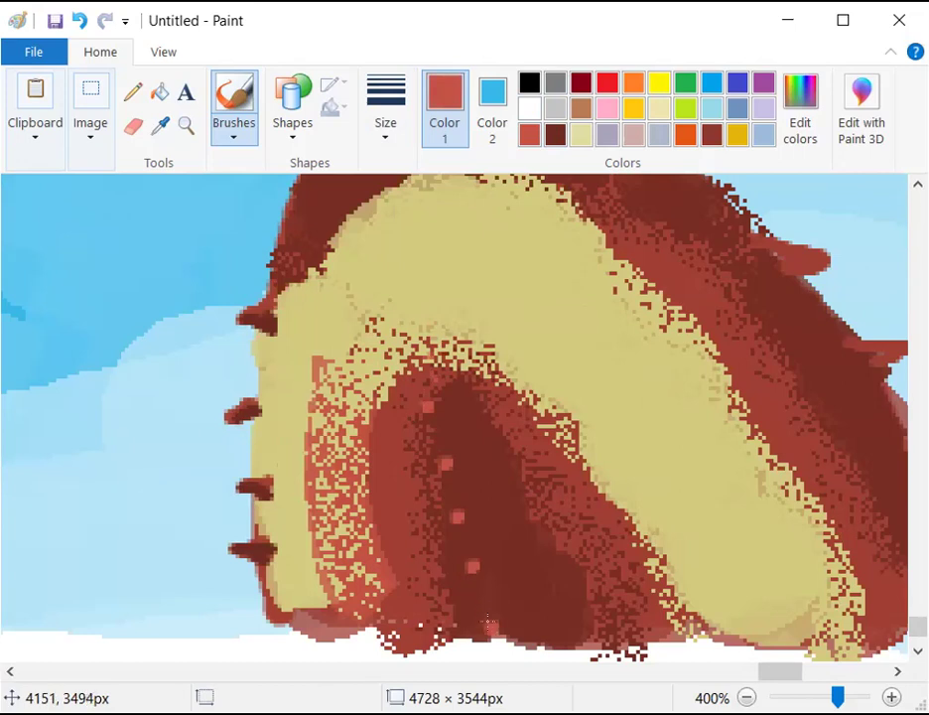
Shade the edges of the five small light-red dots in dark maroon with the second-thinnest brush size
left_click(555, 134)
left_click(385, 104)
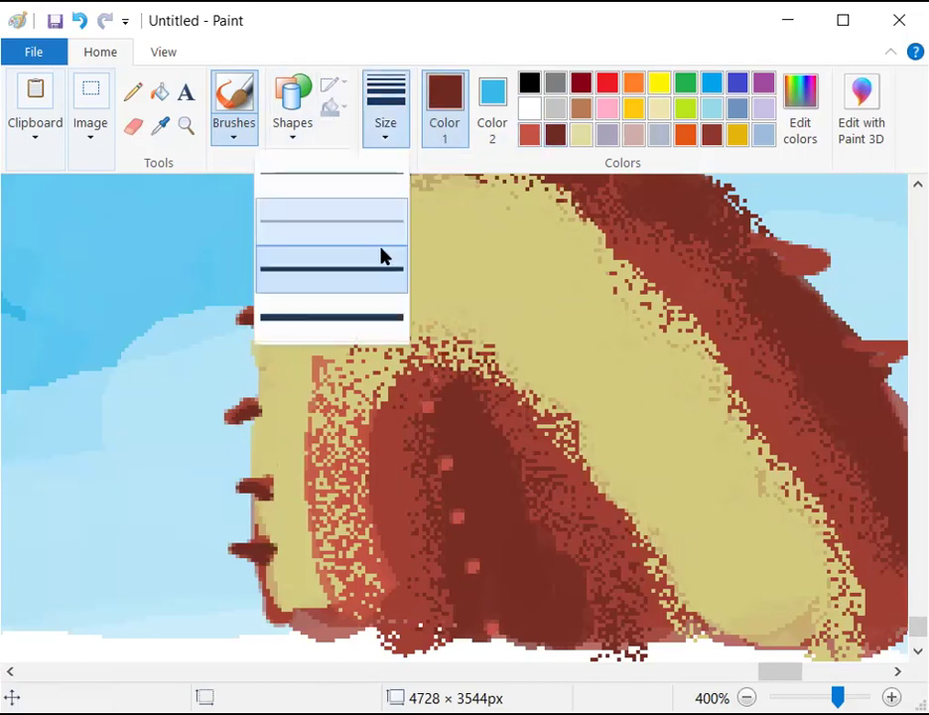
left_click(383, 256)
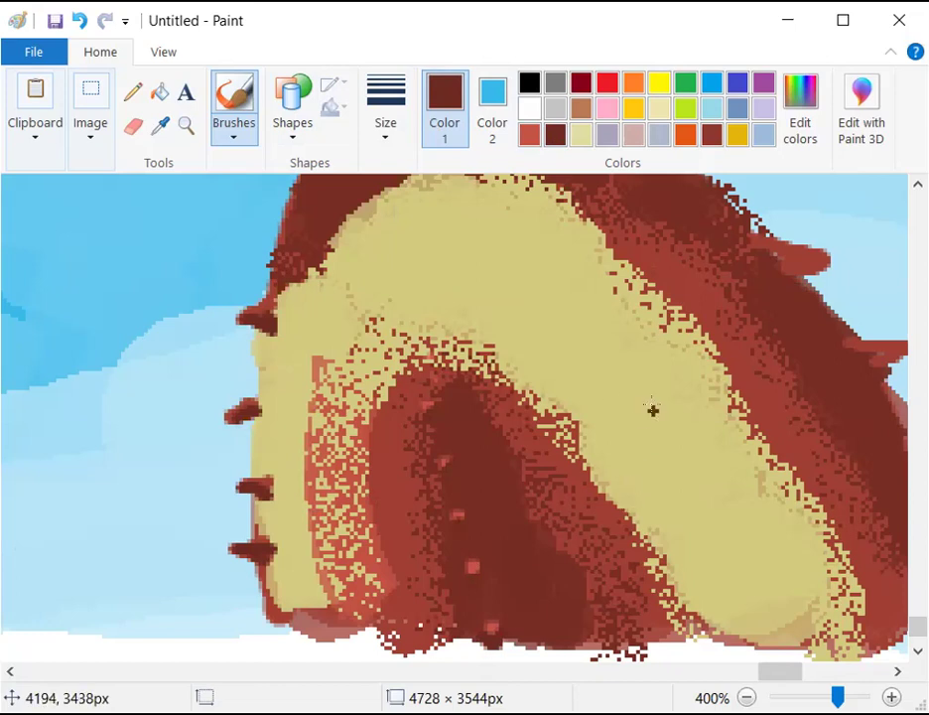
Dab larger light-red dots at the thickest brush size down the red band outside the yellow arch on the lower body
left_click(526, 137)
left_click(218, 124)
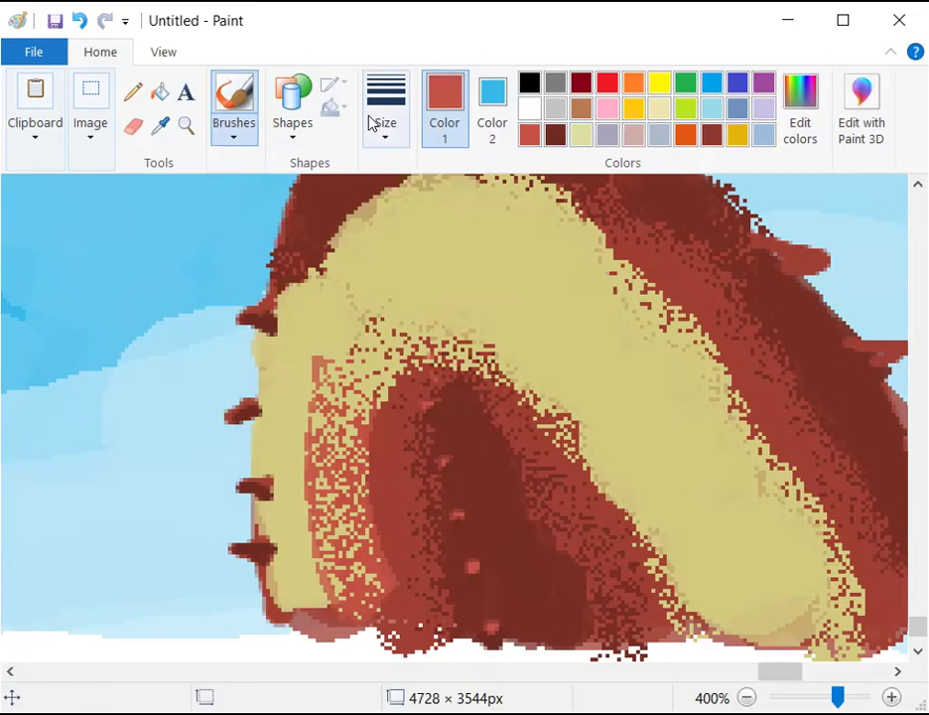
left_click(386, 109)
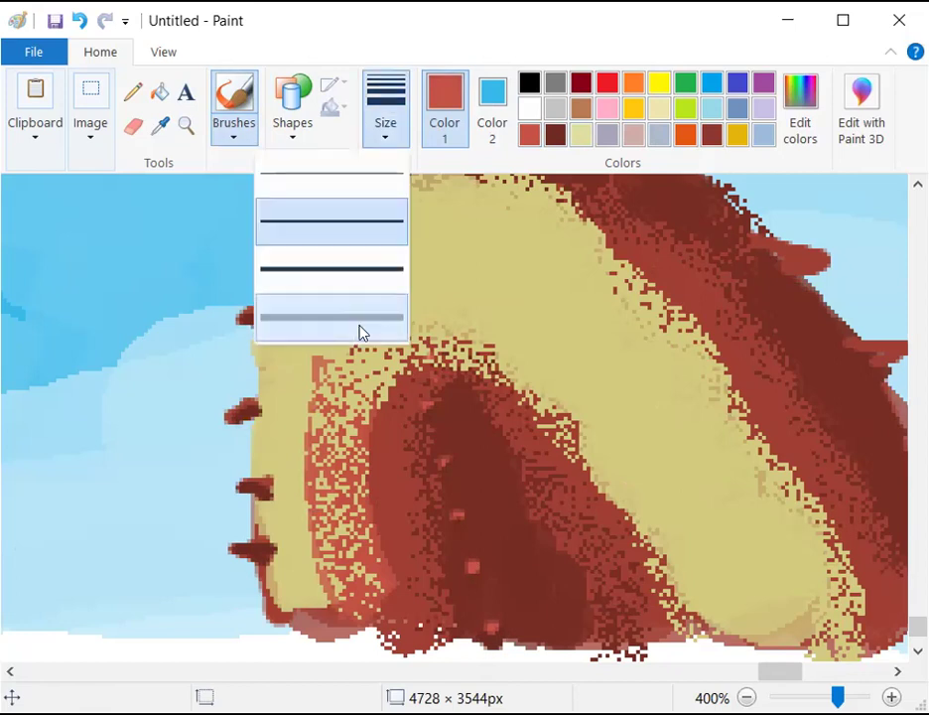
left_click(527, 462)
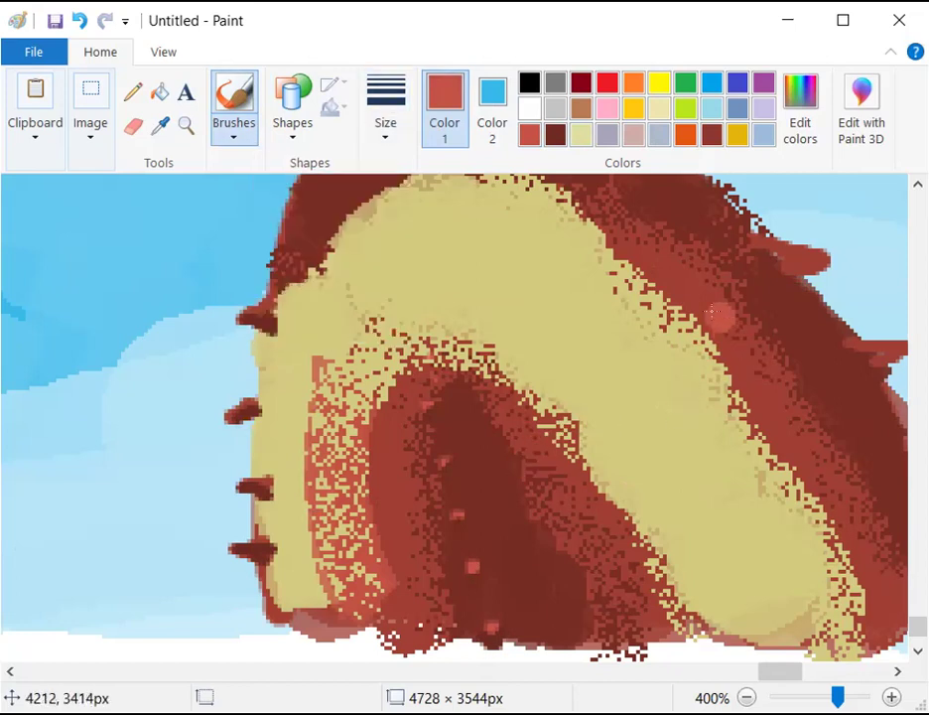
left_click(652, 216)
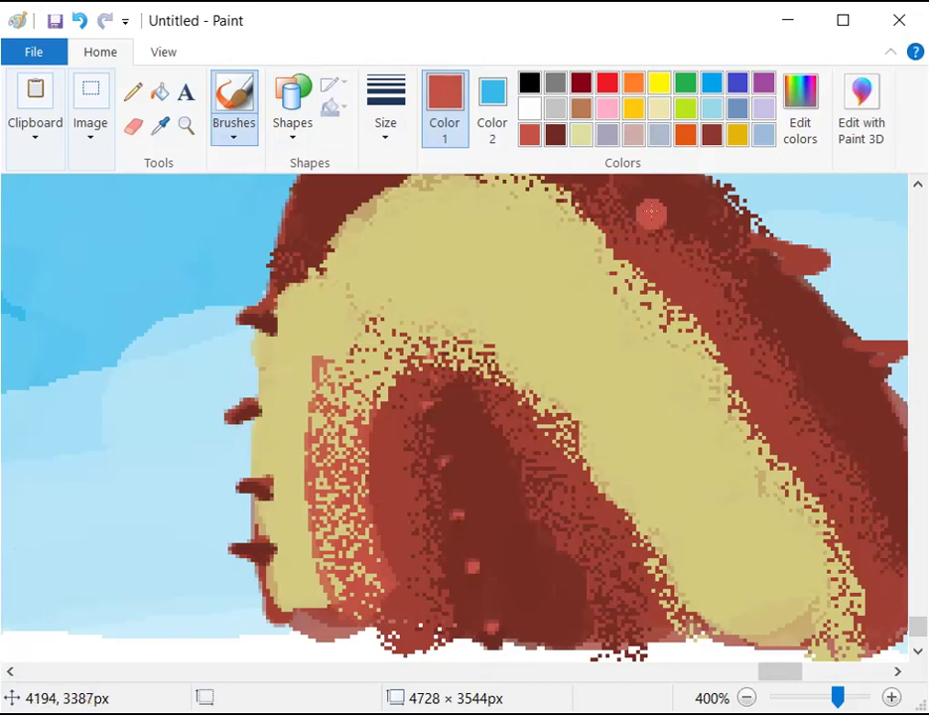
left_click(720, 310)
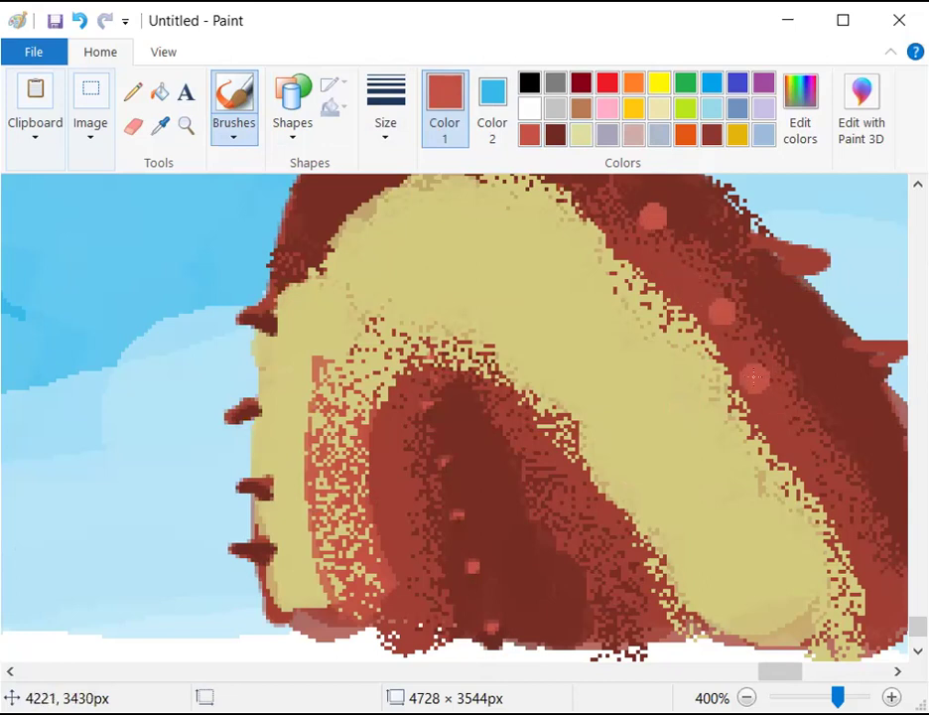
left_click(765, 359)
left_click(810, 469)
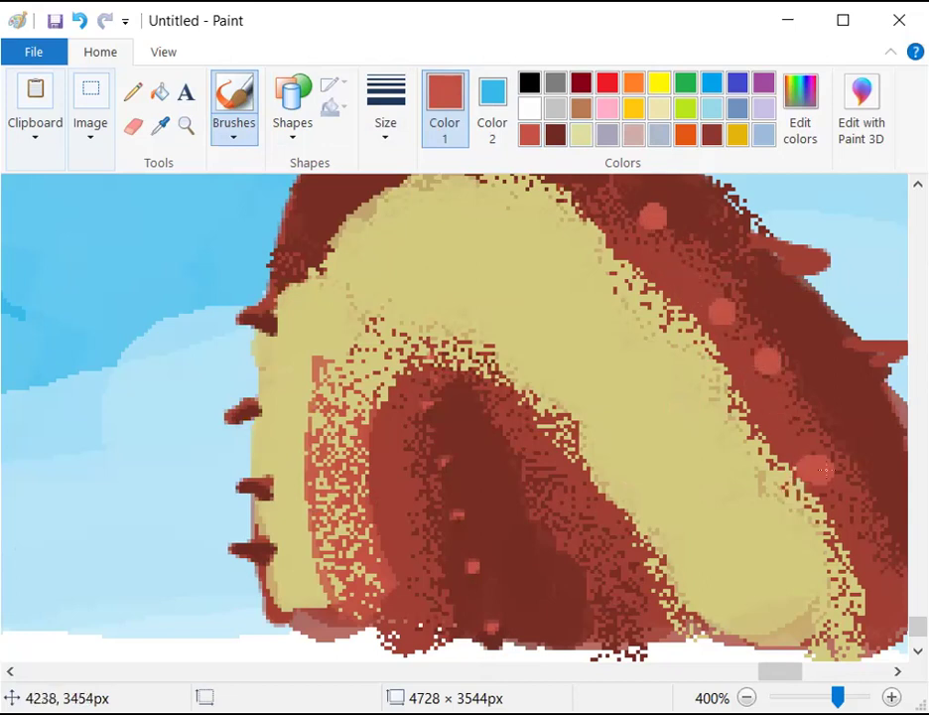
left_click(878, 542)
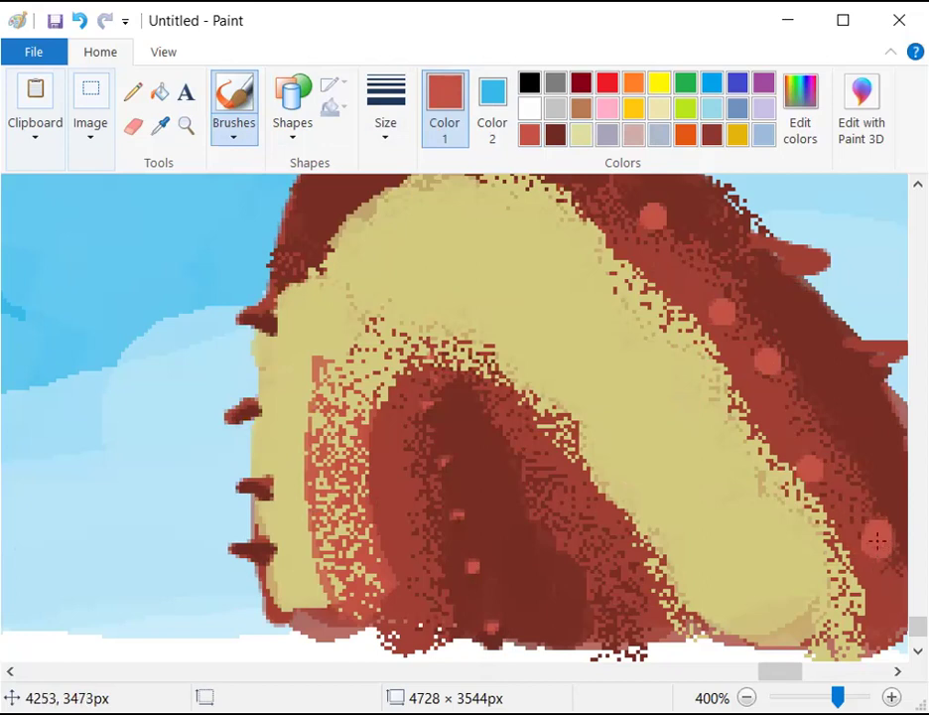
Shade the undersides of the larger dots in dark maroon, undoing the second dot's first shading and reducing the brush to the second-thinnest size
left_click(552, 137)
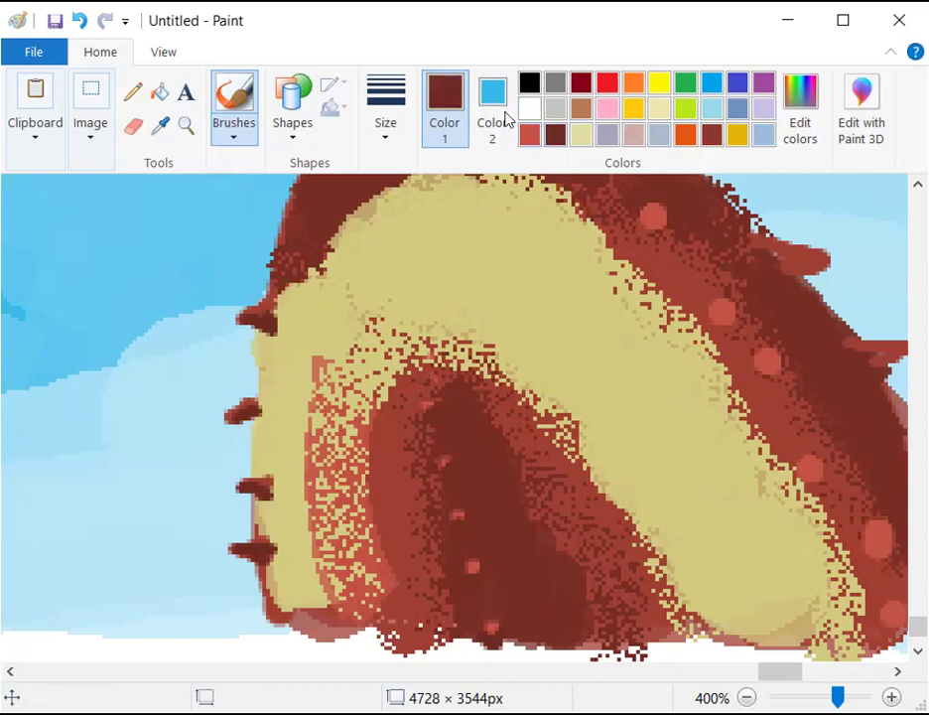
left_click(396, 116)
left_click(353, 266)
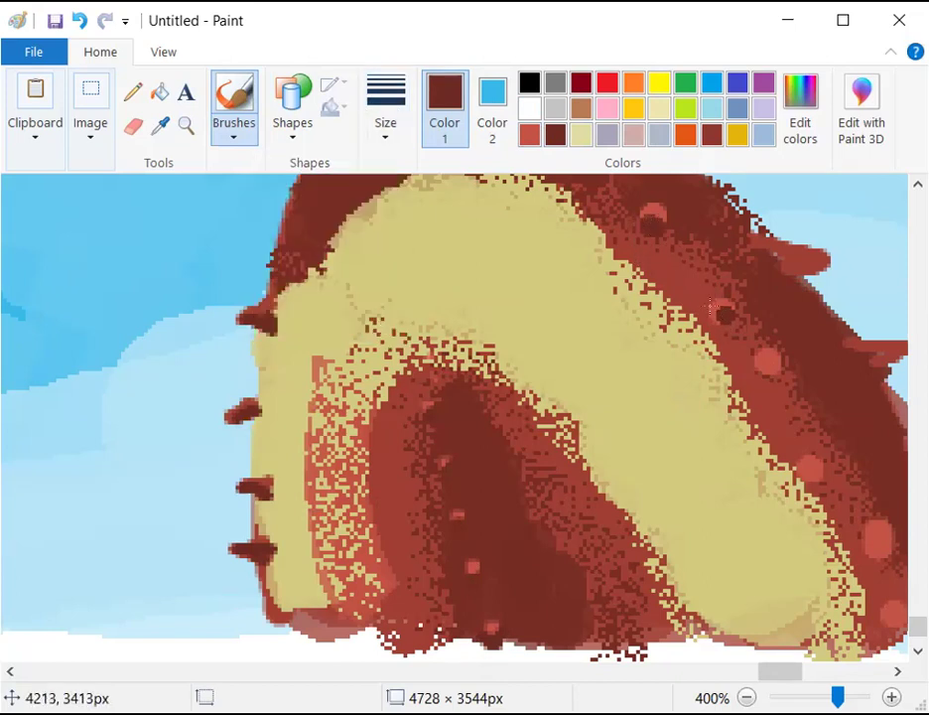
left_click(394, 108)
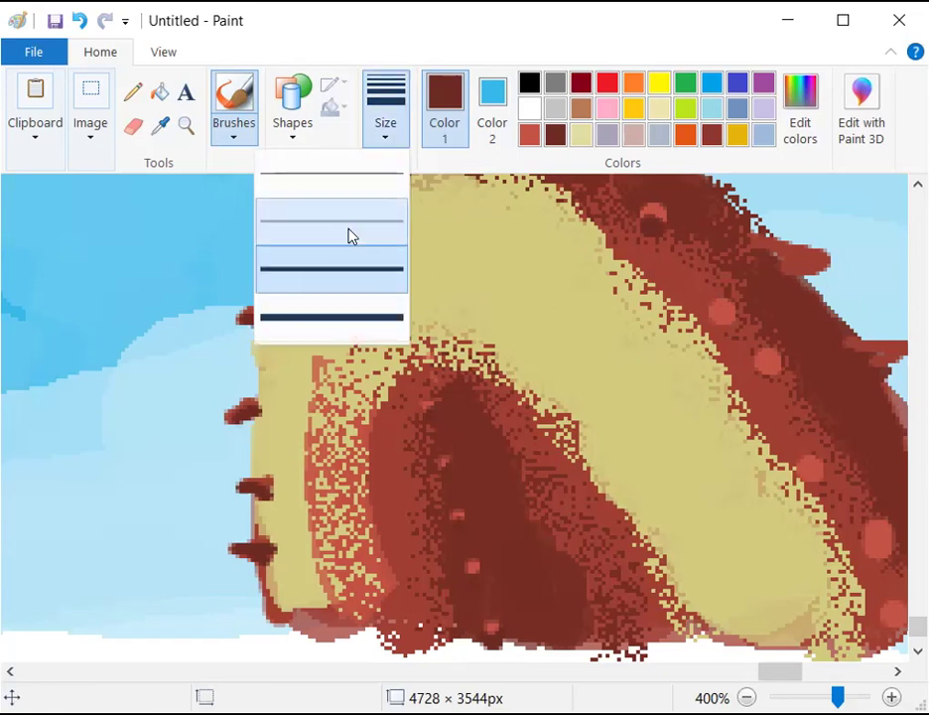
left_click(349, 236)
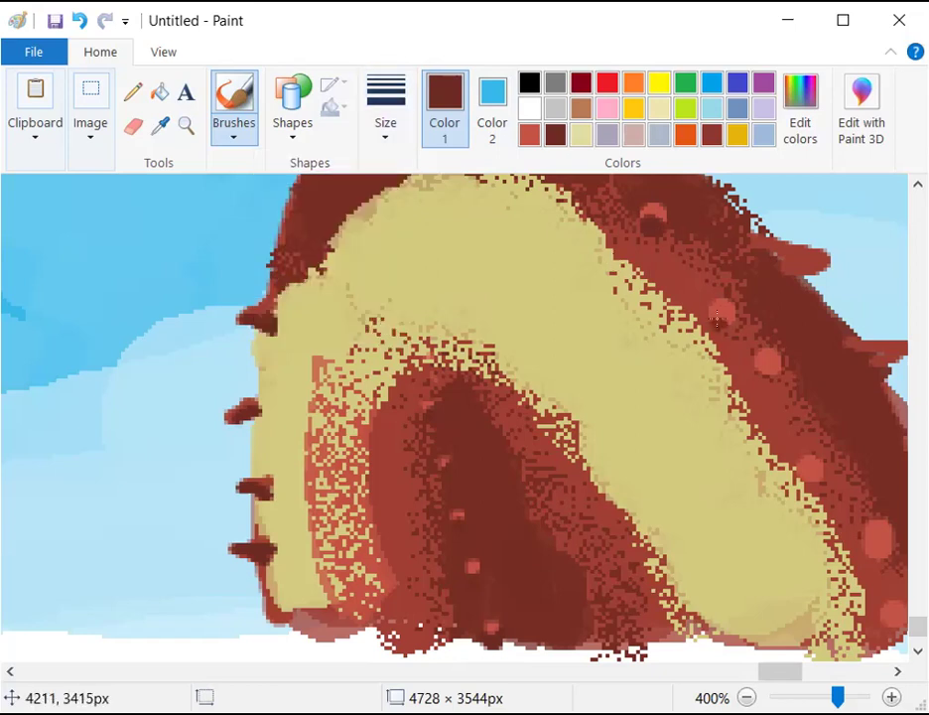
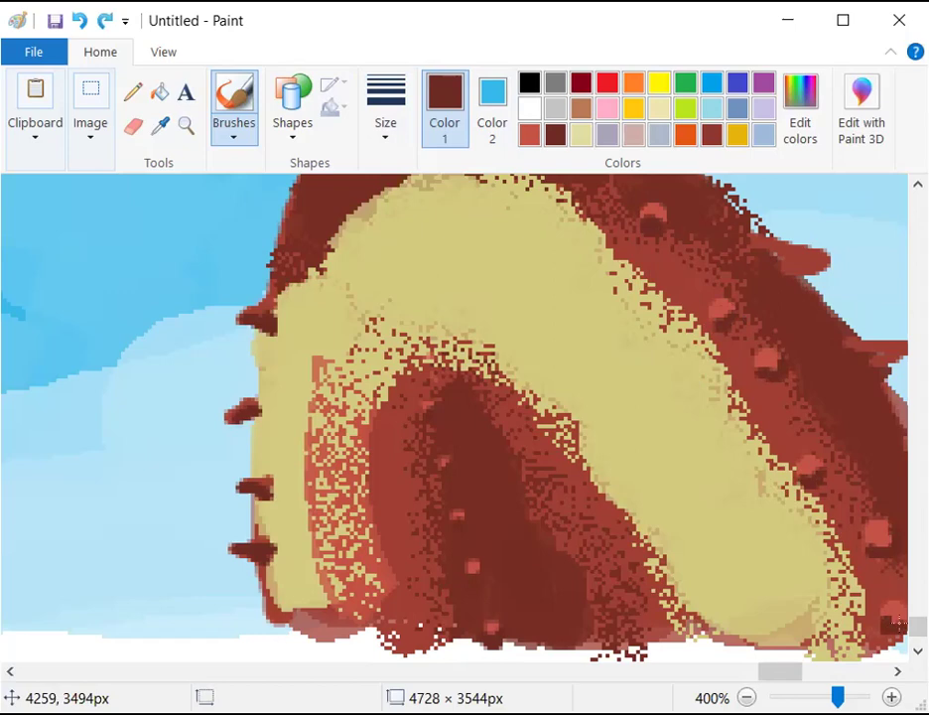
Trace dark maroon edges over the bumps of the curved line above the spiky patch and around its lower end
scroll(562, 342, "up", 2)
scroll(566, 377, "down", 2)
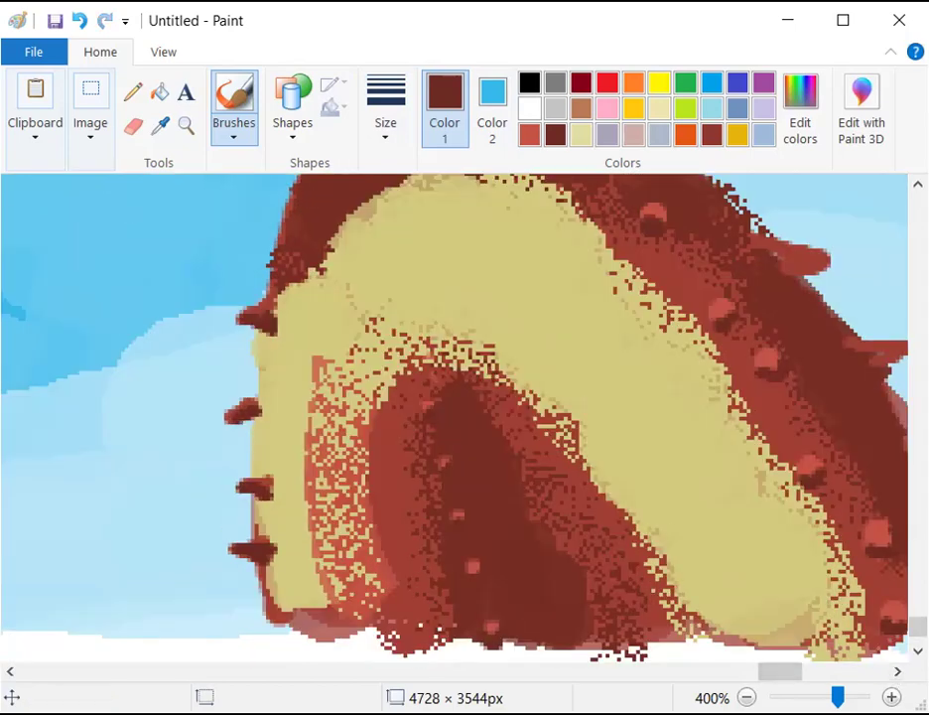
scroll(710, 610, "down", 2, "ctrl")
scroll(710, 601, "up", 5)
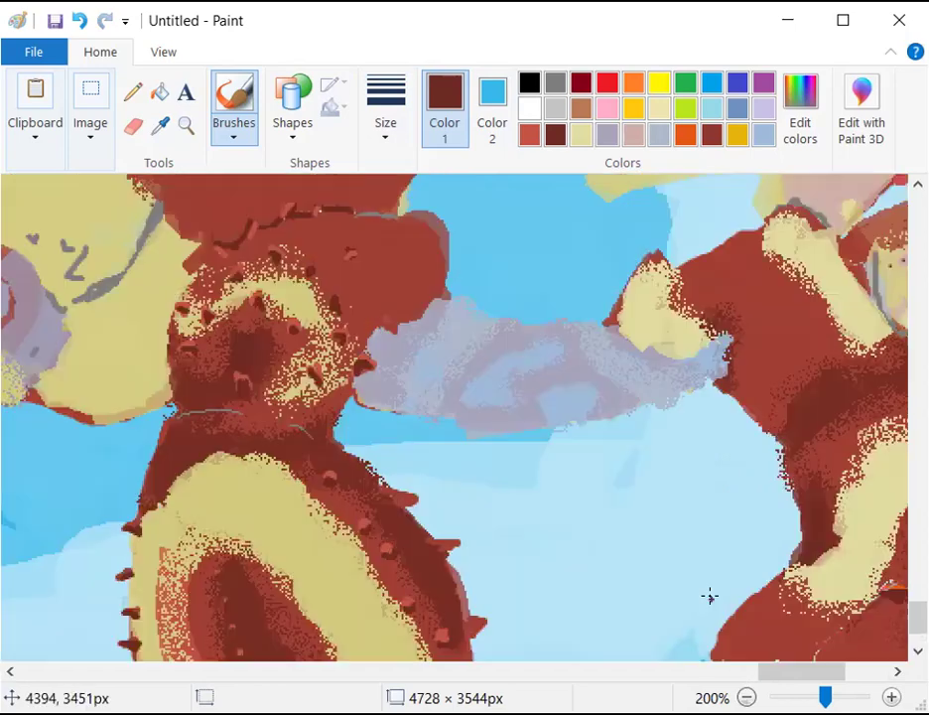
scroll(709, 596, "down", 3)
left_click(891, 698)
scroll(364, 364, "up", 3)
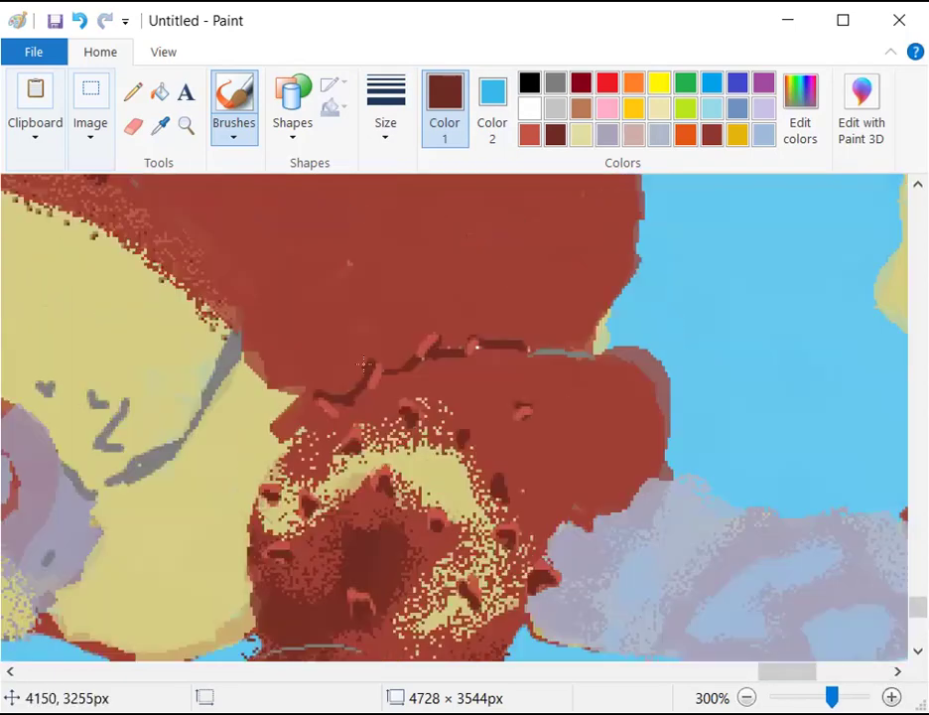
mouse_move(374, 364)
left_mouse_down()
mouse_move(420, 351)
mouse_move(432, 332)
mouse_move(420, 356)
mouse_move(480, 341)
left_mouse_up()
mouse_move(324, 390)
left_mouse_down()
mouse_move(304, 392)
mouse_move(309, 410)
left_mouse_up()
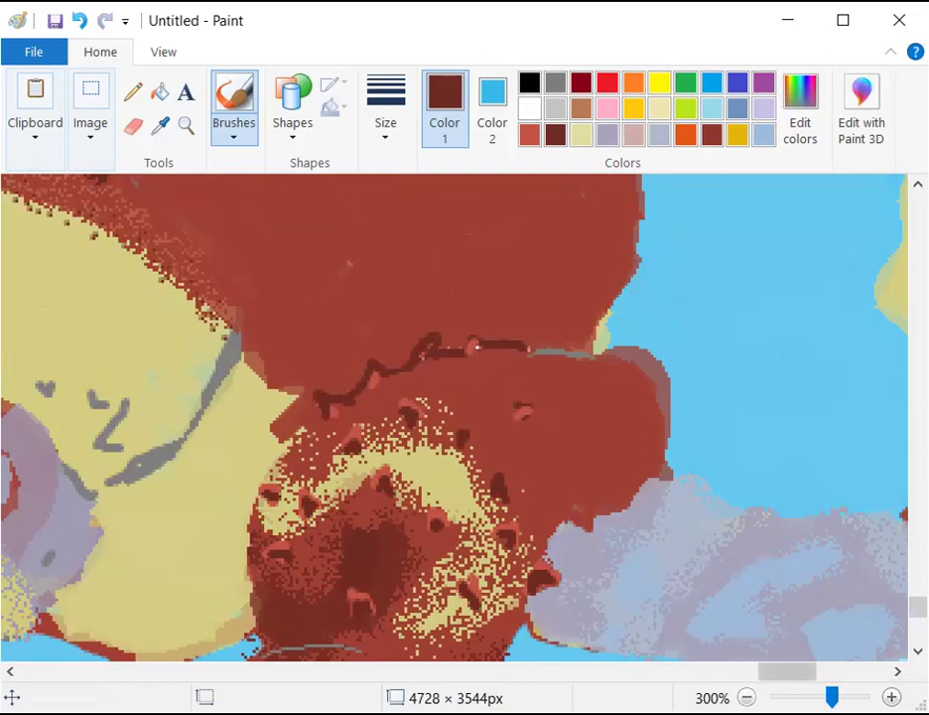
Sample the figure's body red and airbrush over the dark bumpy line to blend it into the body
key("ctrl+Page_Down")
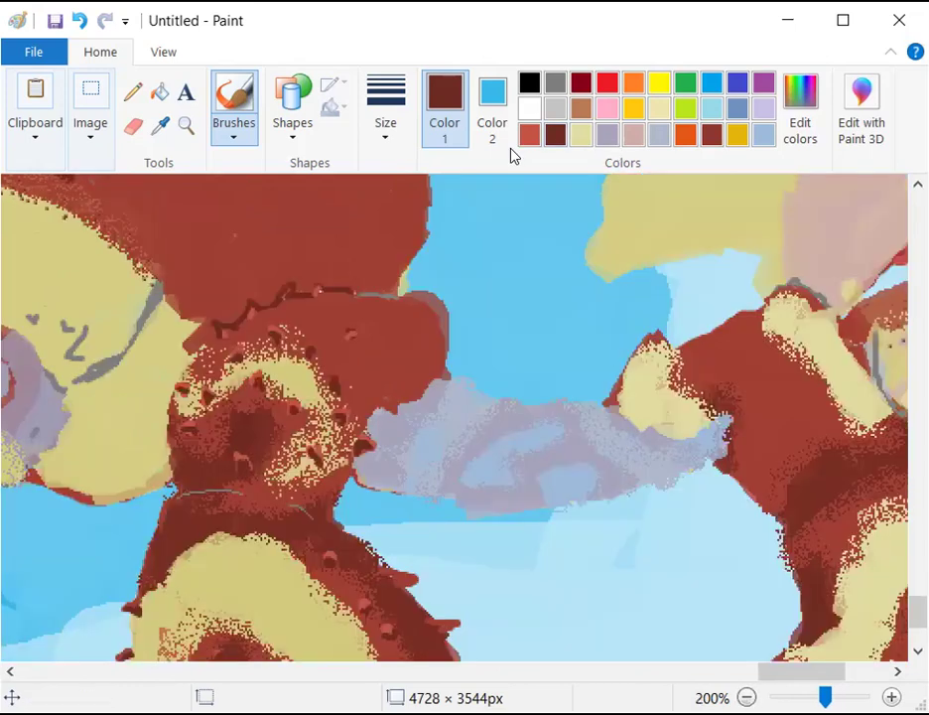
left_click(160, 125)
left_click(220, 189)
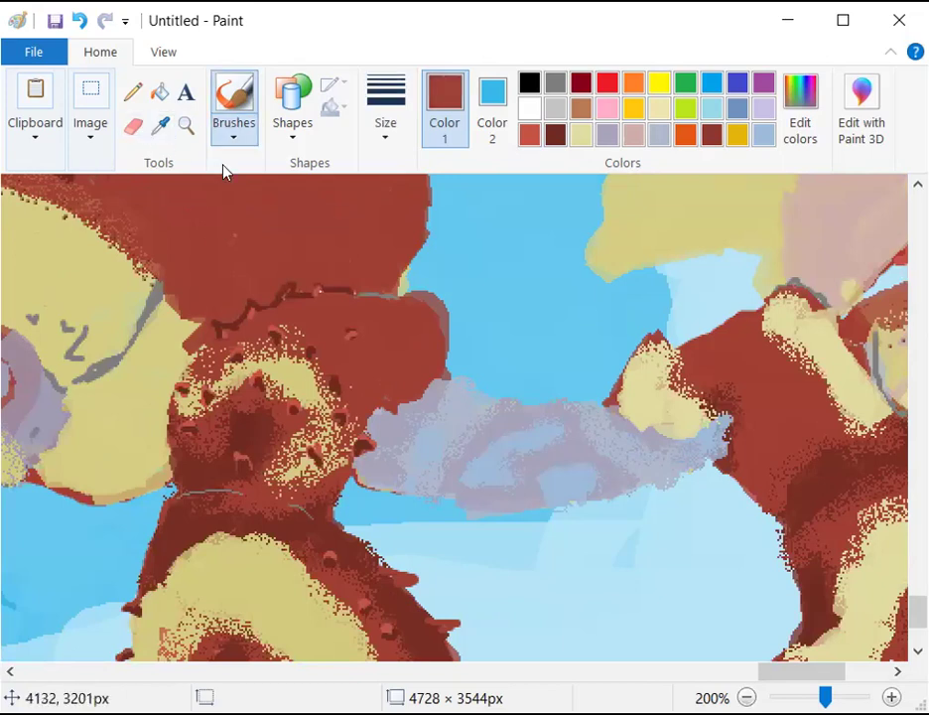
left_click(246, 137)
left_click(233, 186)
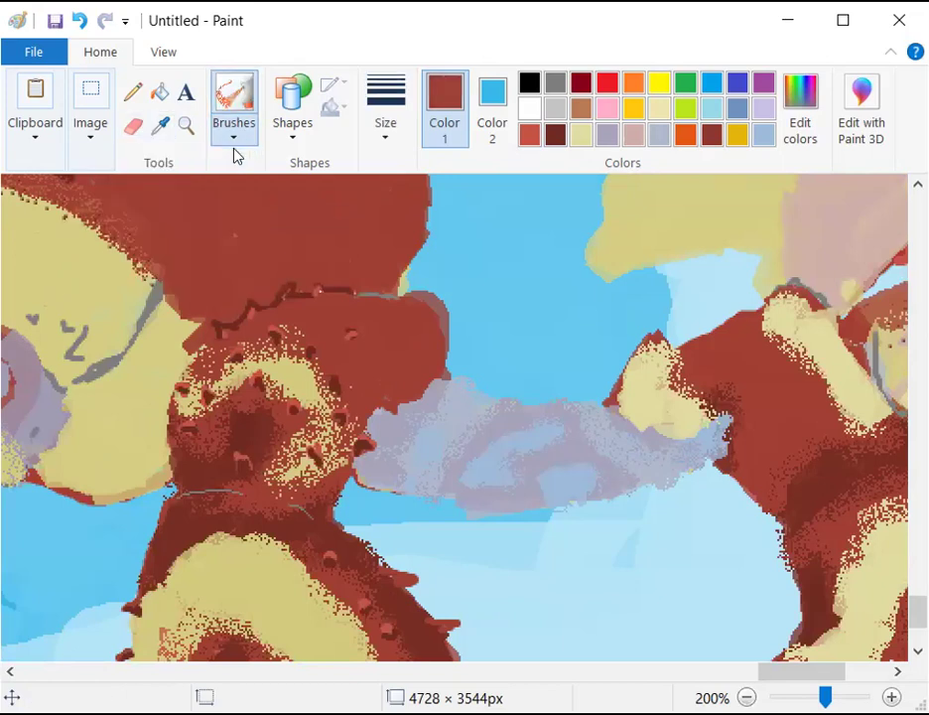
left_click_drag(250, 298, 341, 289)
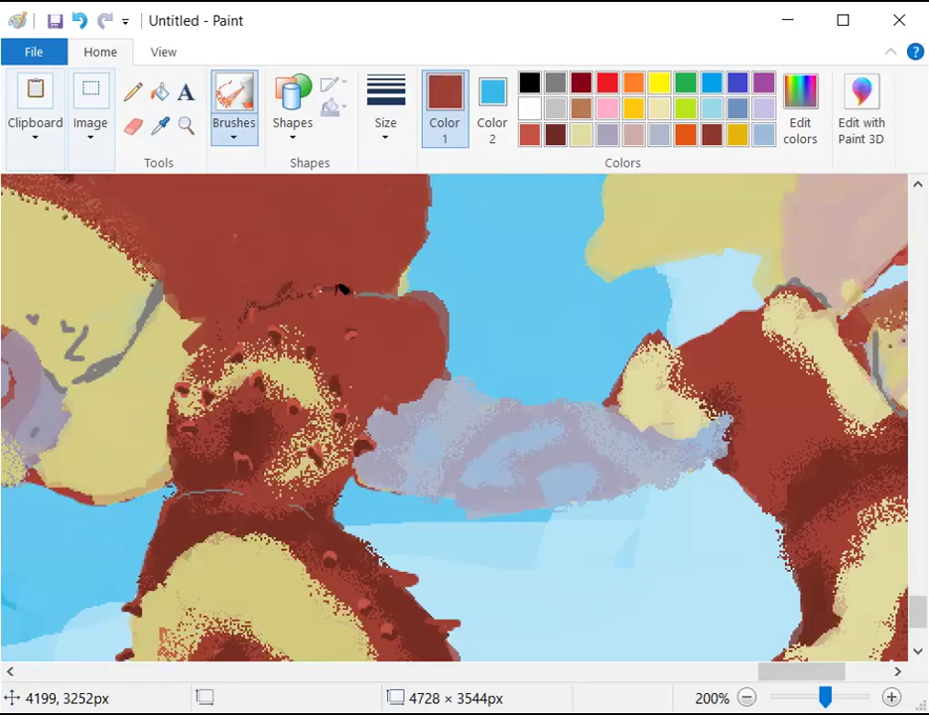
Look over the lower red figures and the neighbouring striped red leg at overview and closer zoom levels
scroll(589, 398, "down", 5)
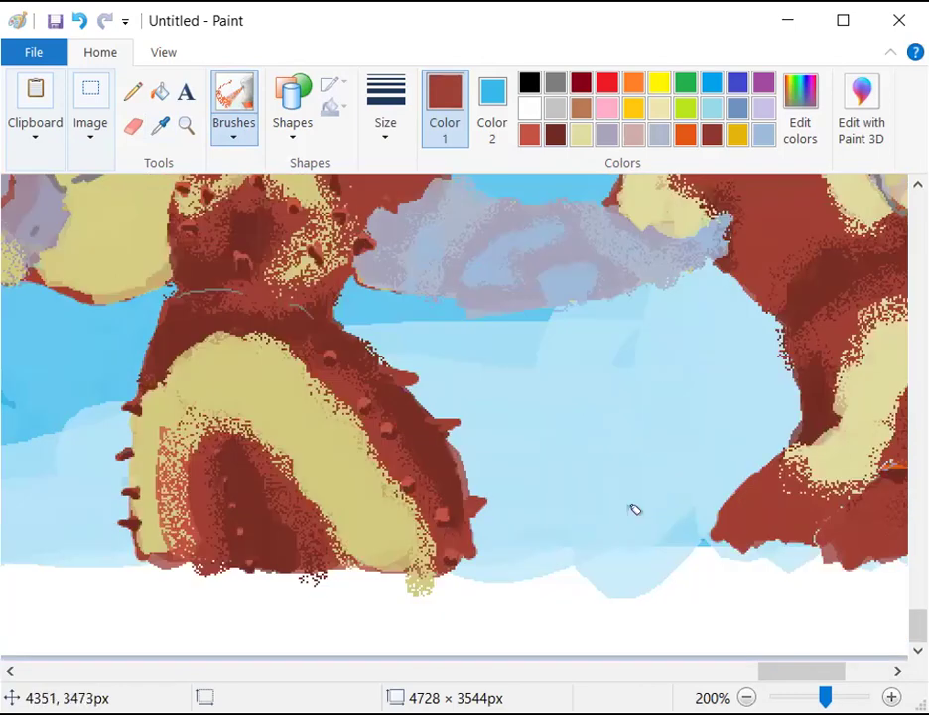
scroll(636, 506, "up", 6)
scroll(645, 493, "down", 3)
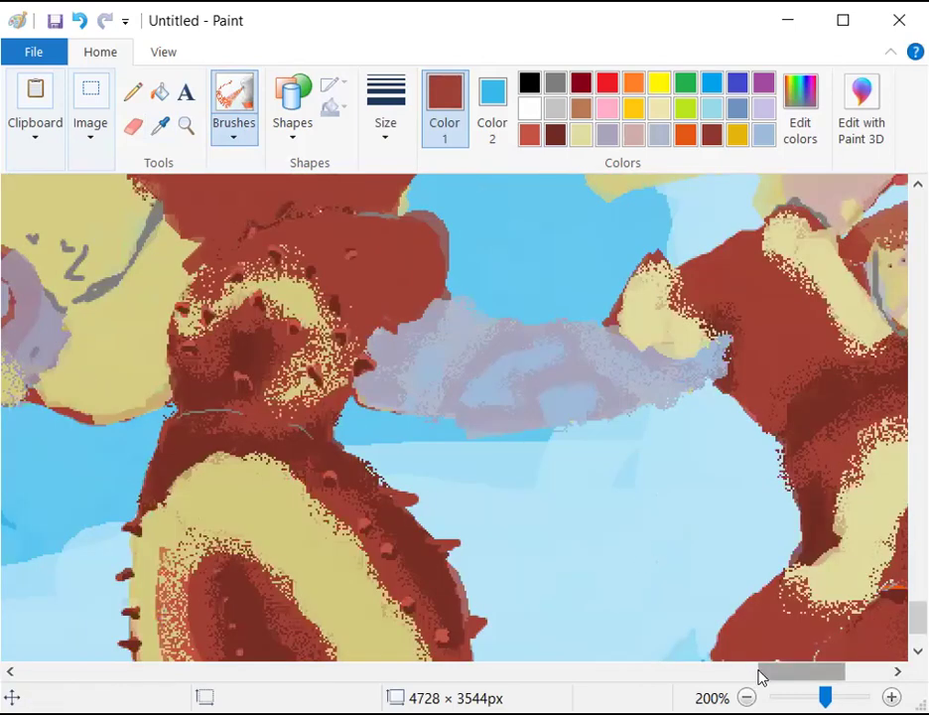
left_click_drag(761, 675, 813, 674)
key("ctrl+Page_Down")
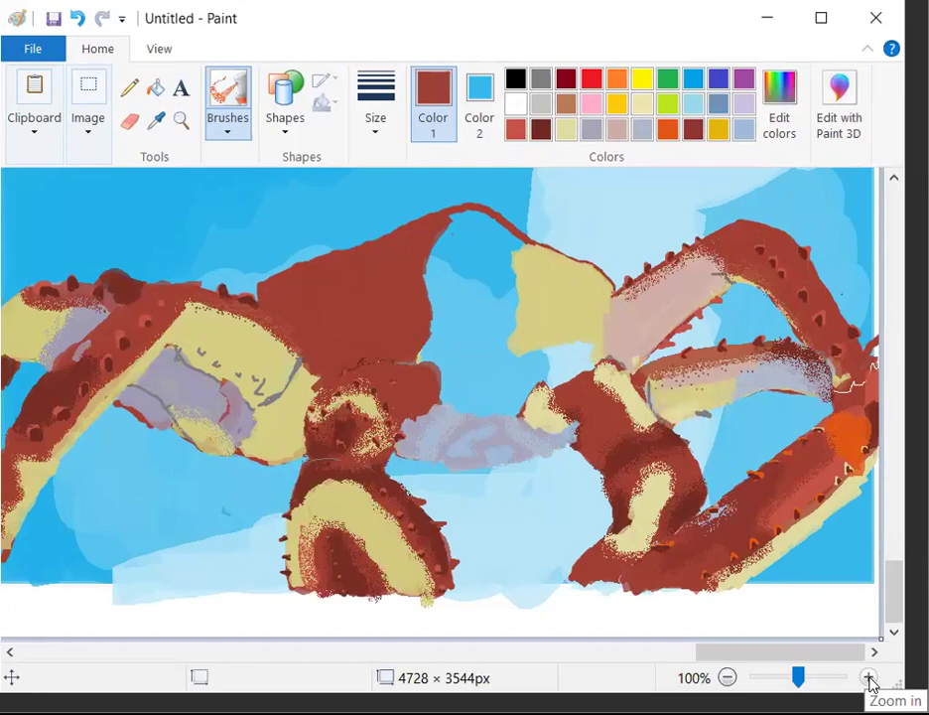
left_click(870, 679)
scroll(757, 529, "down", 5)
left_click_drag(711, 655, 821, 655)
scroll(612, 497, "up", 1)
scroll(608, 499, "down", 1)
scroll(608, 500, "up", 1)
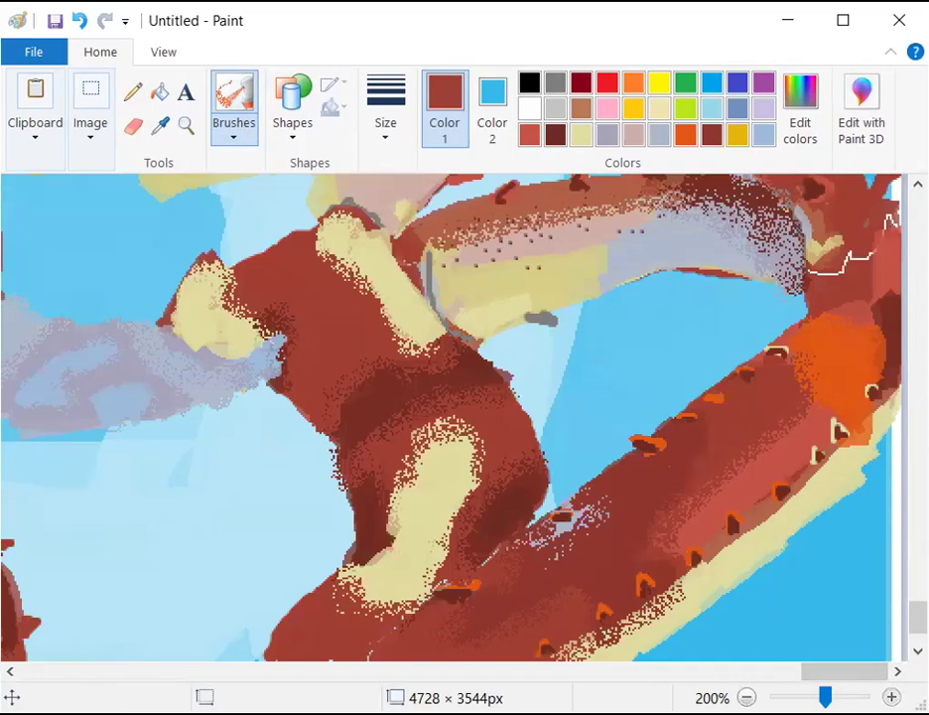
Paint small light-red spikes along the sloping edge of the striped leg's foot and around its cream patch with the basic brush
key("ctrl+Page_Up")
key("ctrl+Page_Up")
scroll(778, 535, "down", 4)
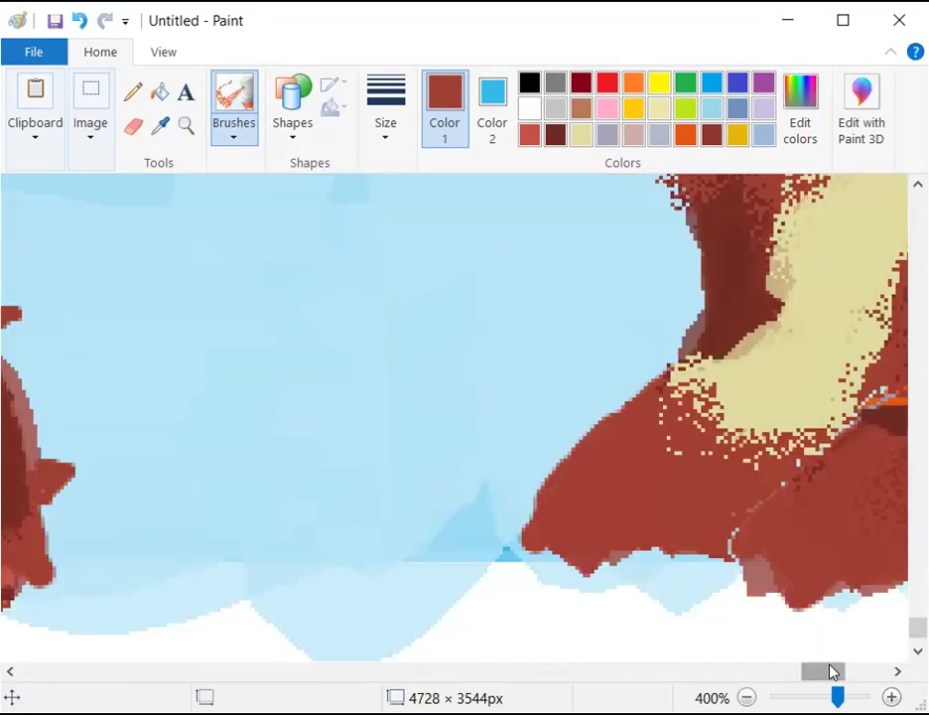
left_click_drag(832, 672, 846, 668)
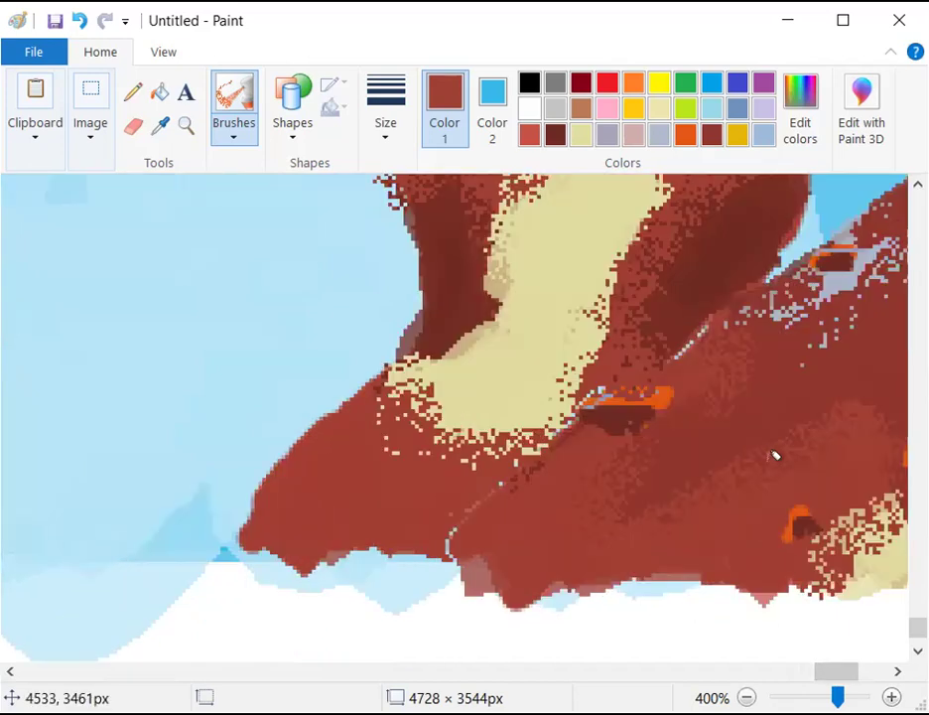
left_click(537, 138)
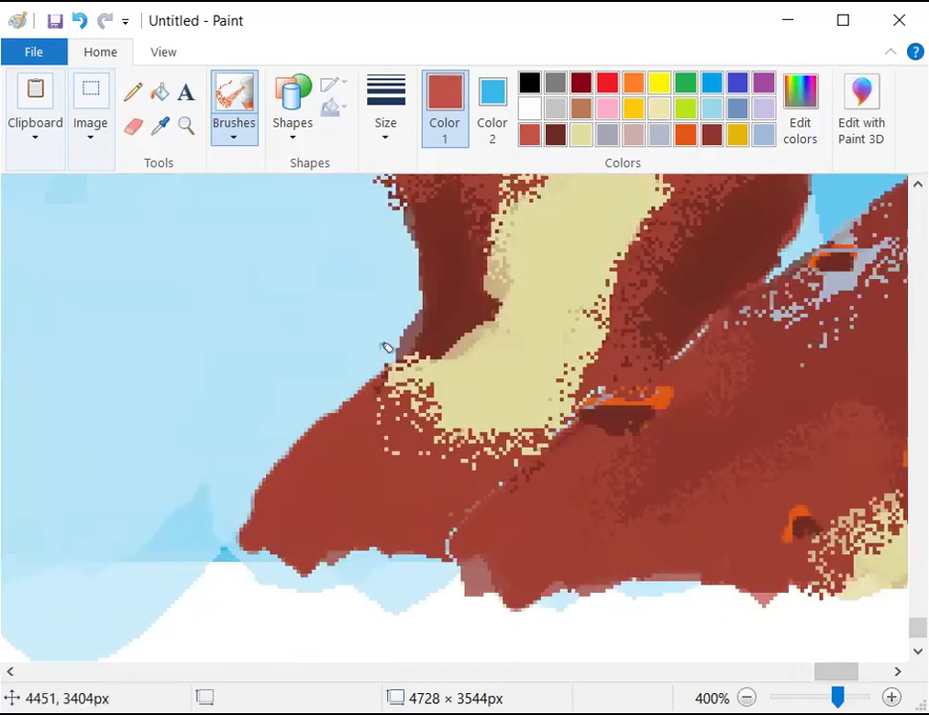
left_click(232, 139)
left_click(89, 171)
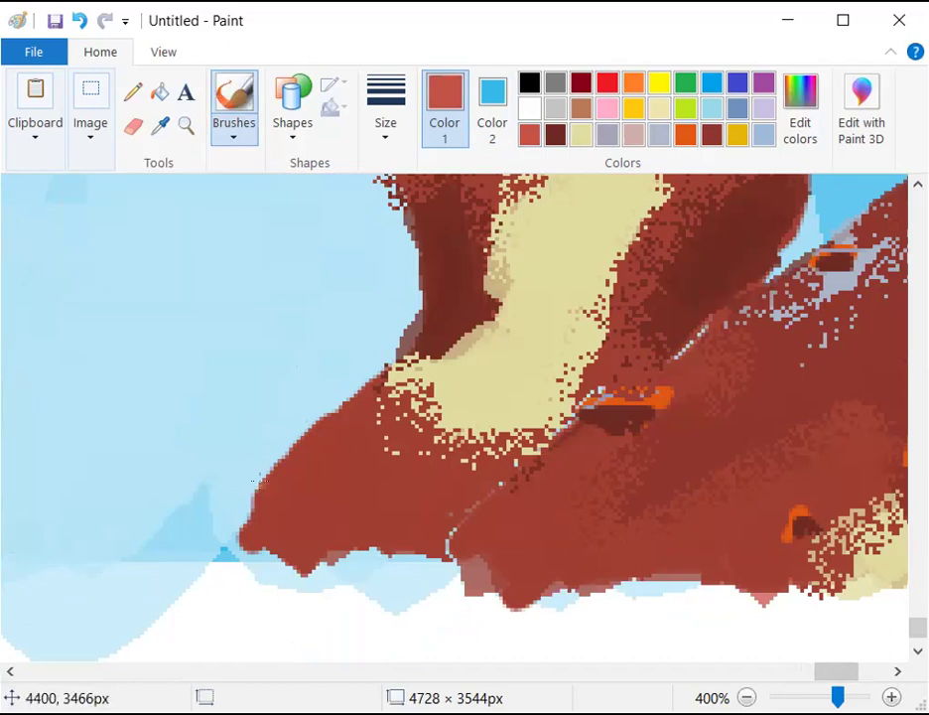
left_click(262, 469)
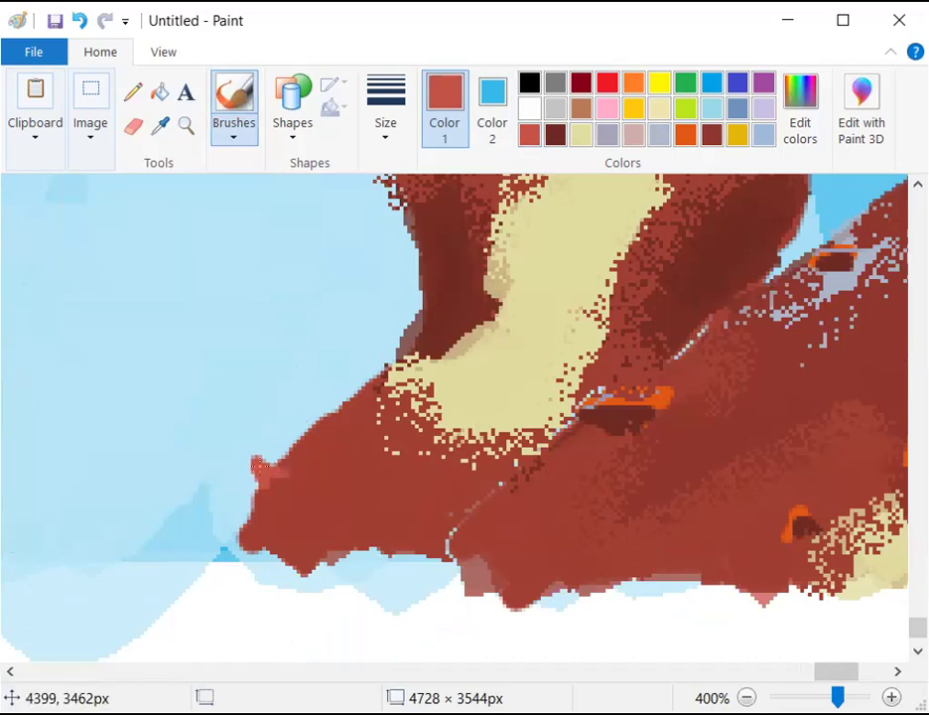
left_click(343, 398)
left_click_drag(323, 397, 307, 399)
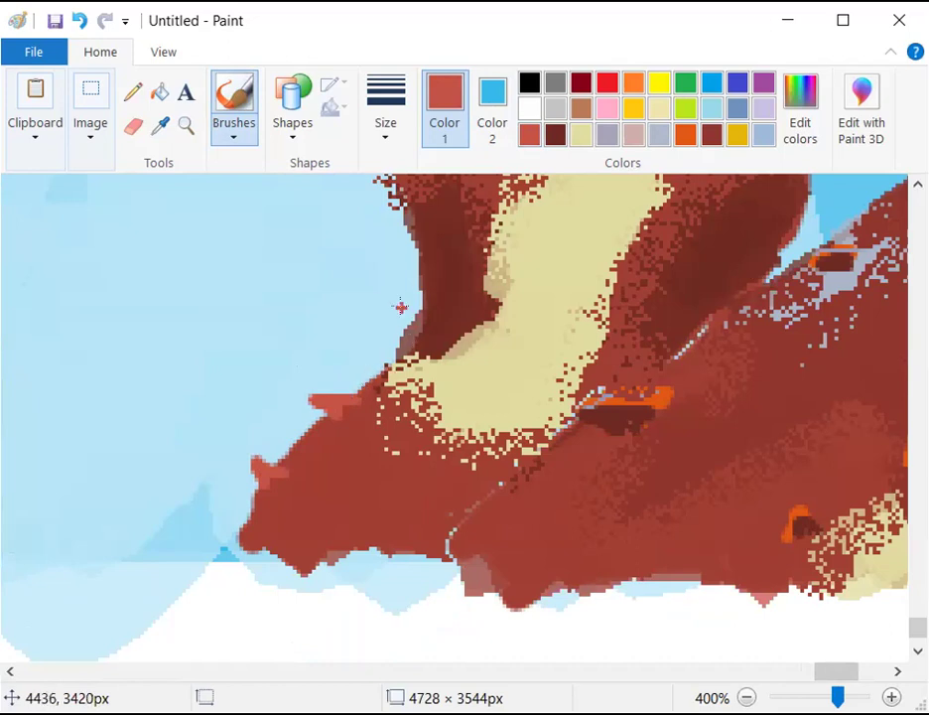
mouse_move(392, 342)
left_mouse_down()
mouse_move(376, 341)
mouse_move(440, 355)
left_mouse_up()
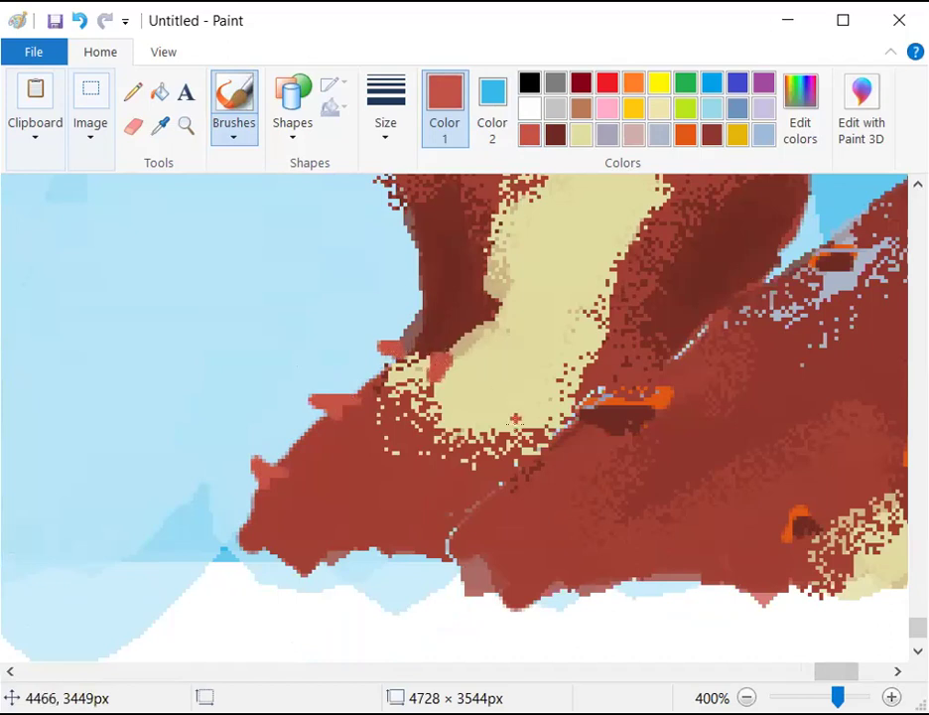
mouse_move(567, 367)
left_mouse_down()
mouse_move(575, 402)
mouse_move(563, 378)
left_mouse_up()
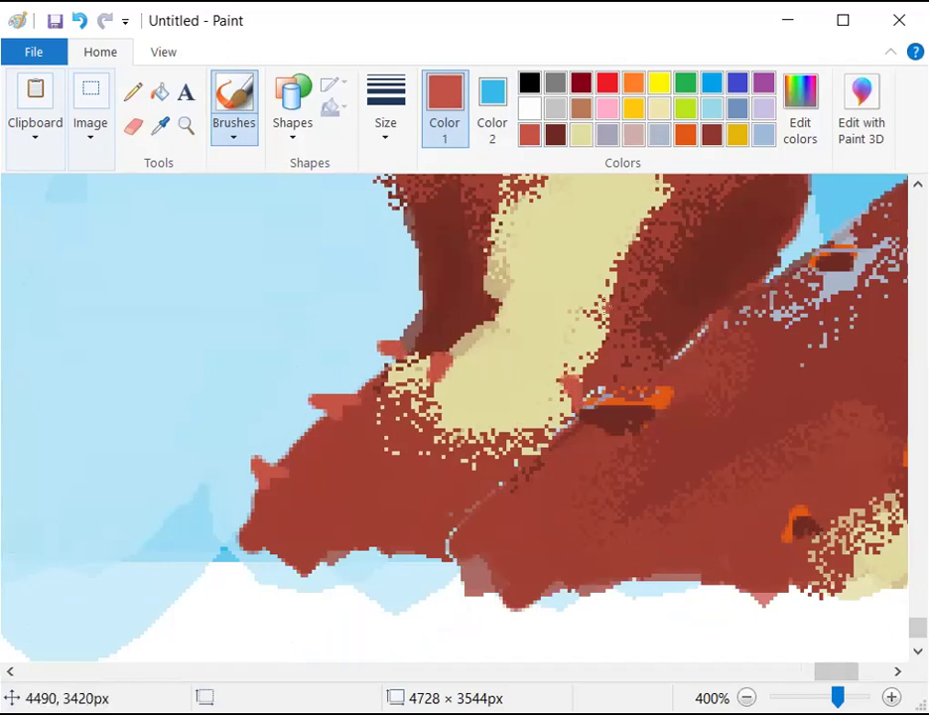
Dab five small light-red bumps in an uneven row up the leg's red area beside the purple cloud
scroll(605, 308, "up", 3)
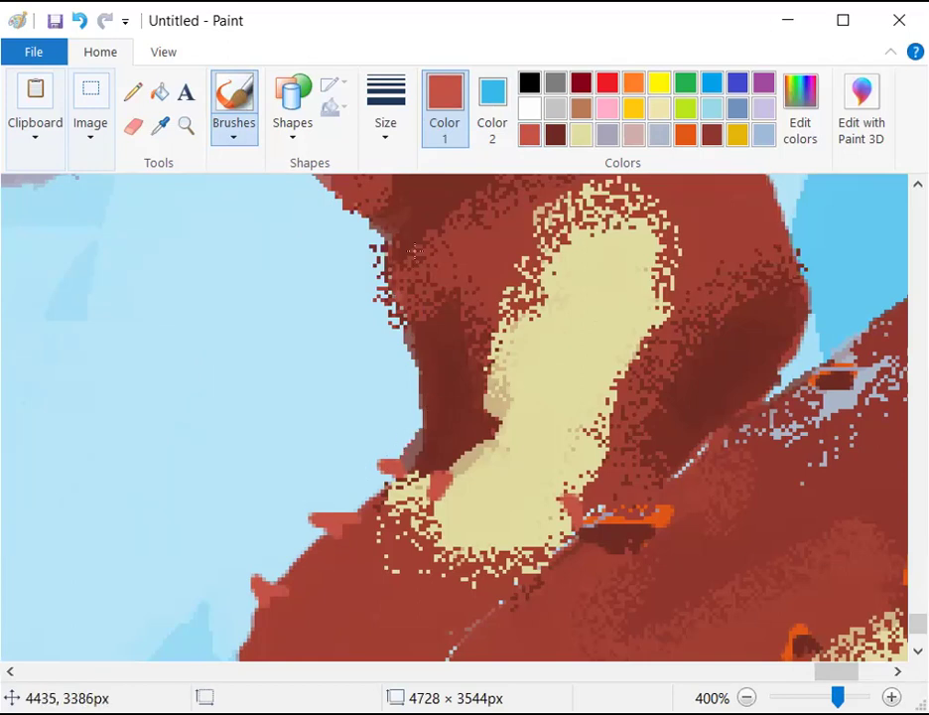
scroll(464, 266, "up", 3)
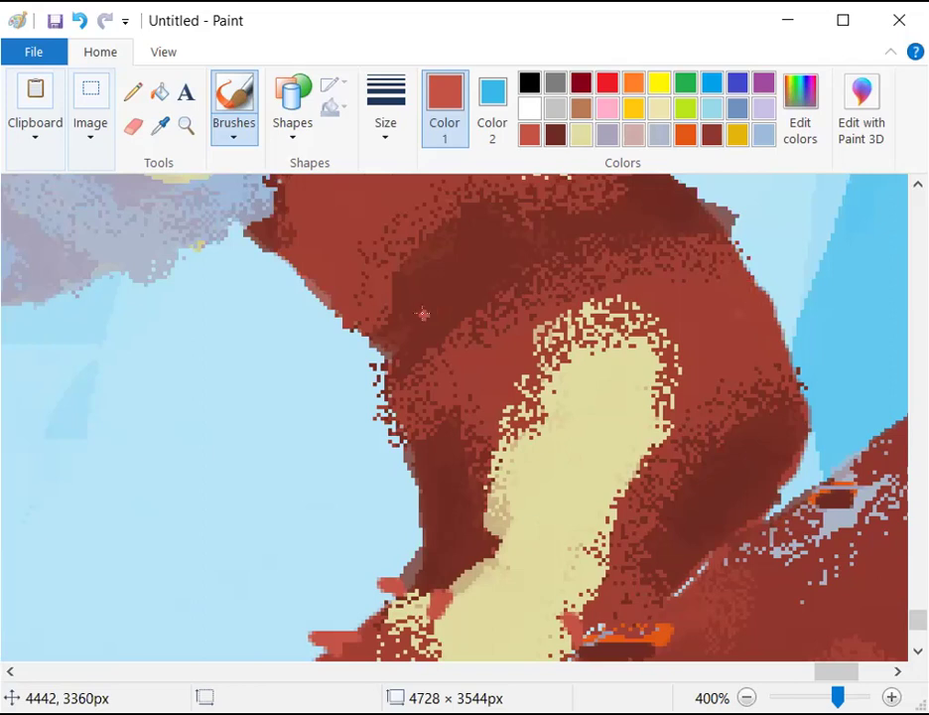
left_click_drag(364, 276, 340, 276)
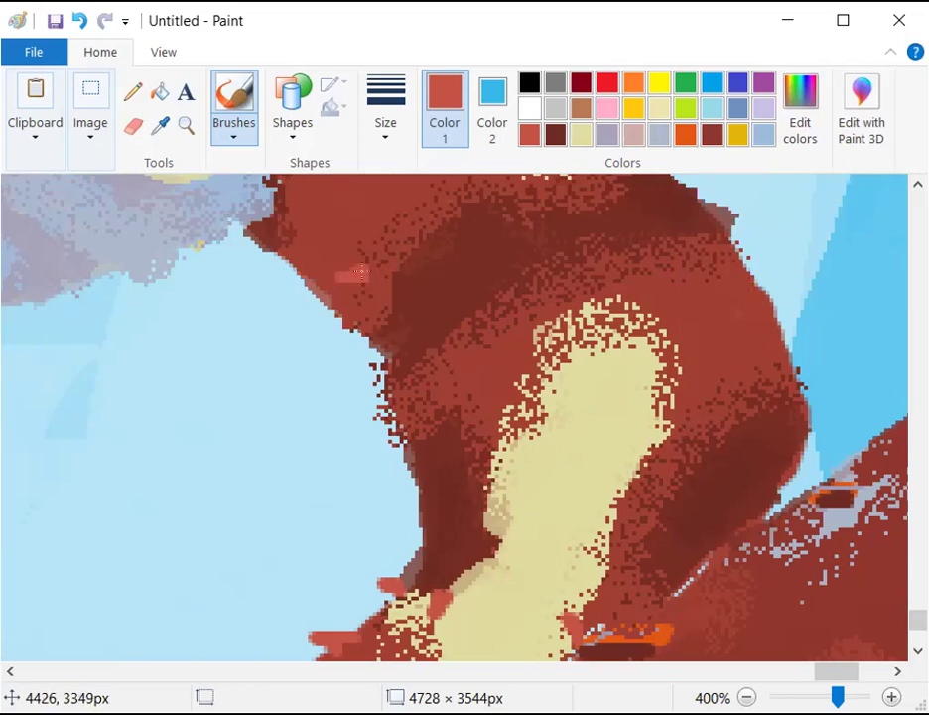
left_click_drag(345, 268, 355, 252)
mouse_move(392, 243)
left_mouse_down()
mouse_move(419, 236)
mouse_move(410, 237)
left_mouse_up()
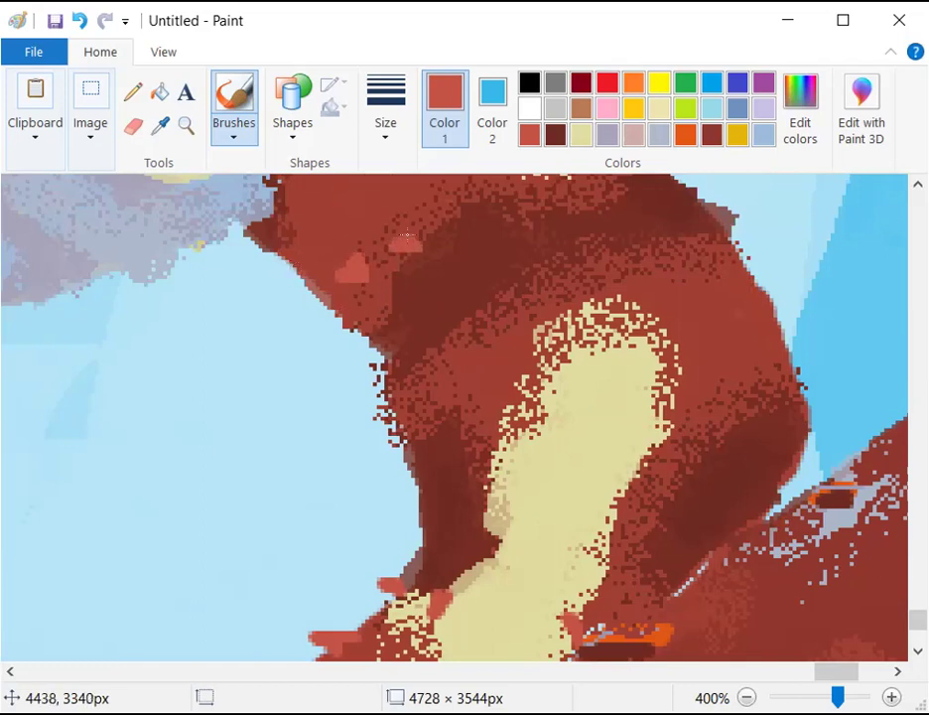
scroll(388, 229, "up", 3)
left_click_drag(387, 325, 371, 329)
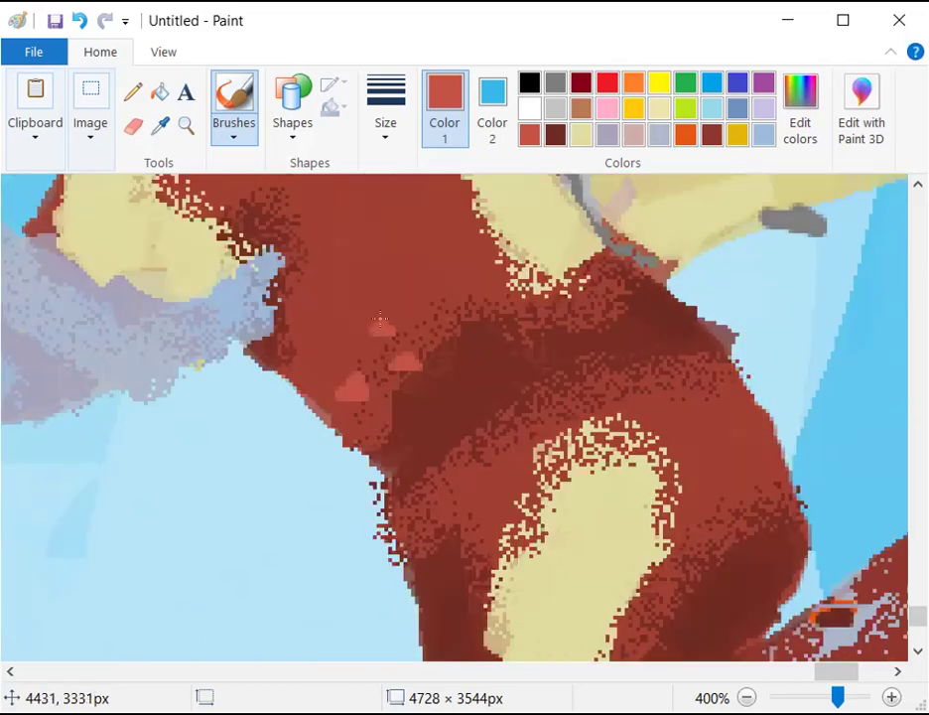
scroll(365, 316, "up", 3)
left_click_drag(368, 401, 345, 401)
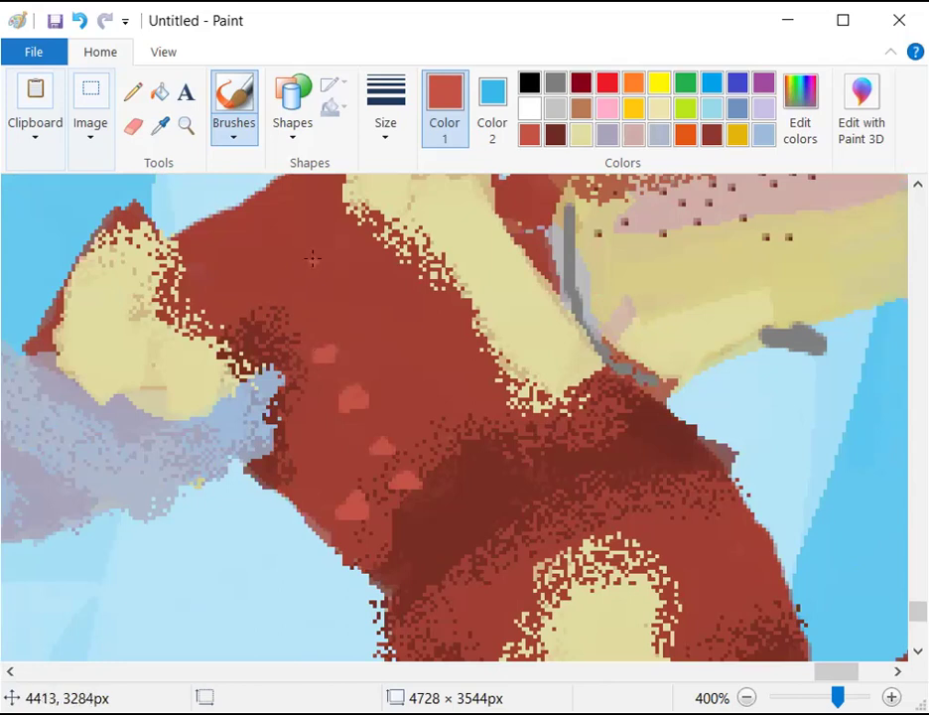
Add light-red spikes on the leg's upper outline and along the upper cream stripe down to the grey line
scroll(335, 341, "up", 3)
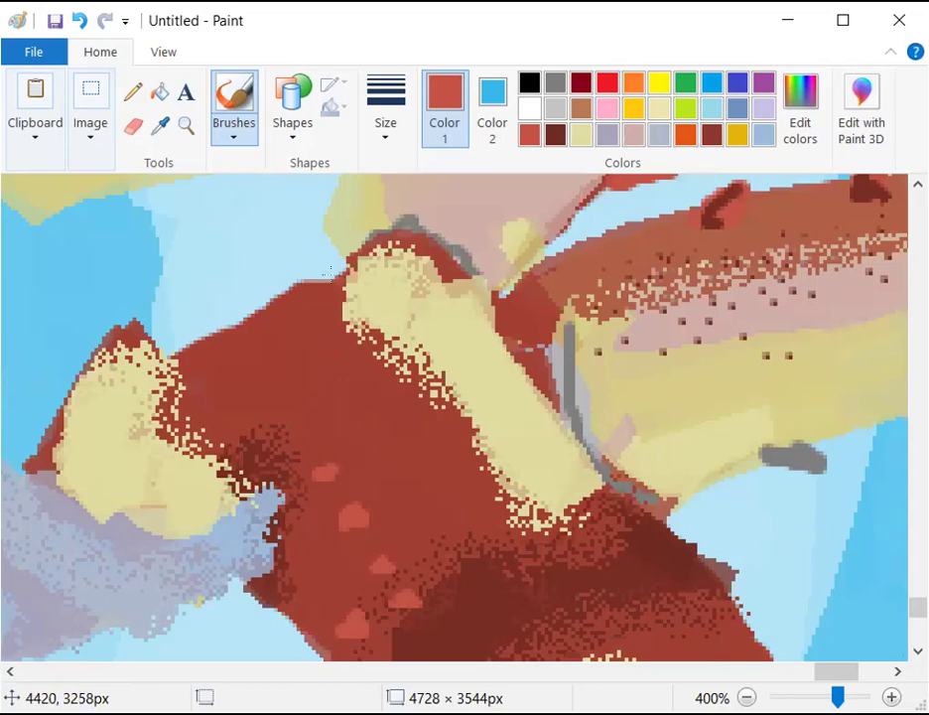
left_click_drag(363, 246, 364, 251)
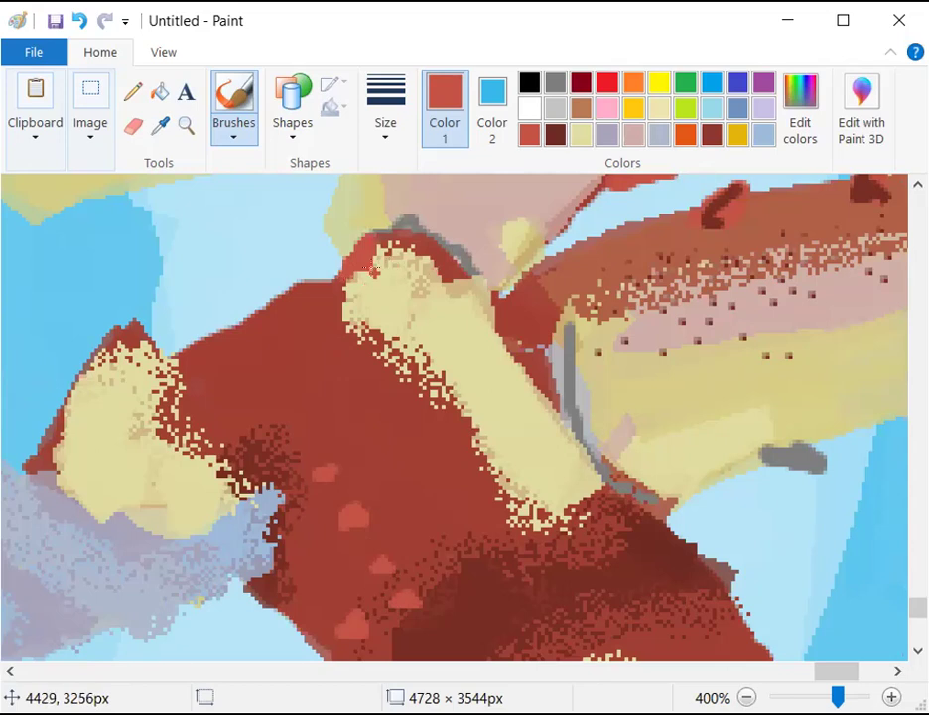
left_click_drag(305, 268, 308, 264)
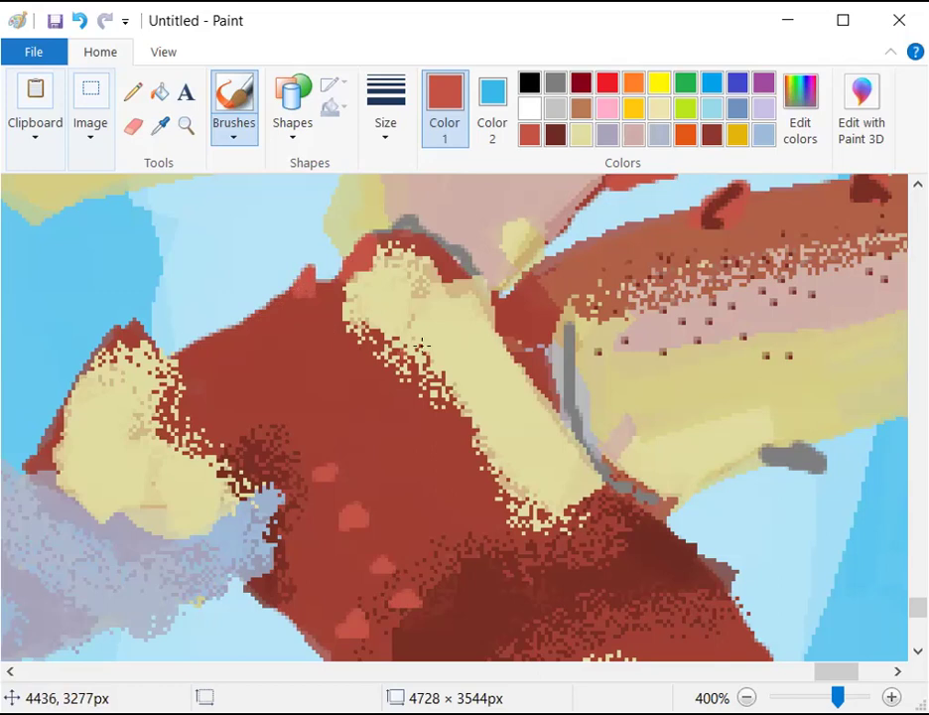
mouse_move(411, 342)
left_mouse_down()
mouse_move(424, 309)
mouse_move(423, 340)
left_mouse_up()
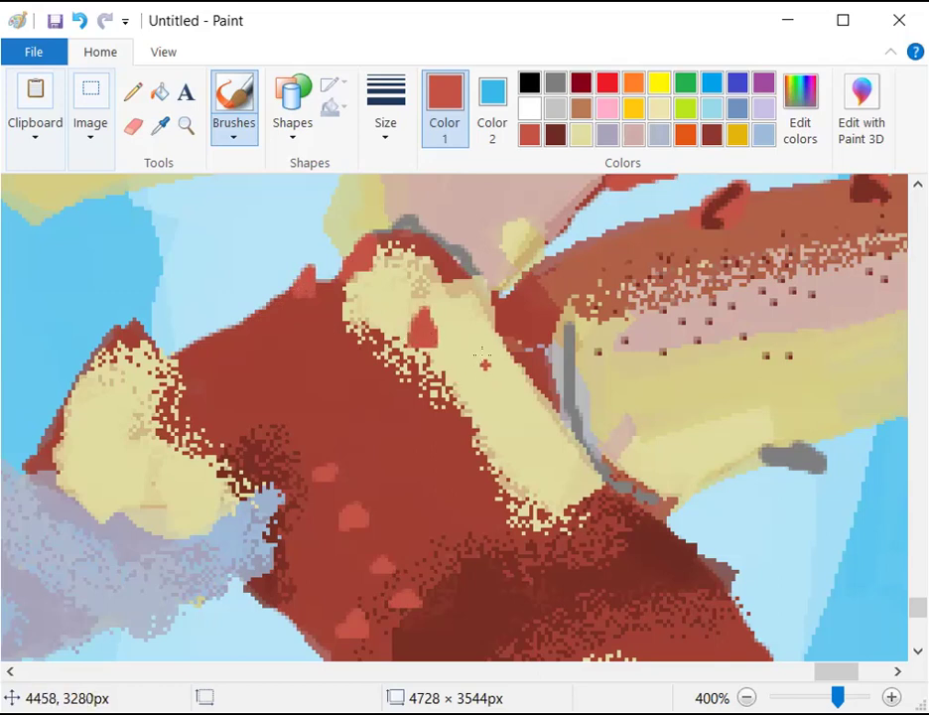
scroll(496, 372, "down", 2)
mouse_move(527, 277)
left_mouse_down()
mouse_move(547, 258)
mouse_move(535, 289)
left_mouse_up()
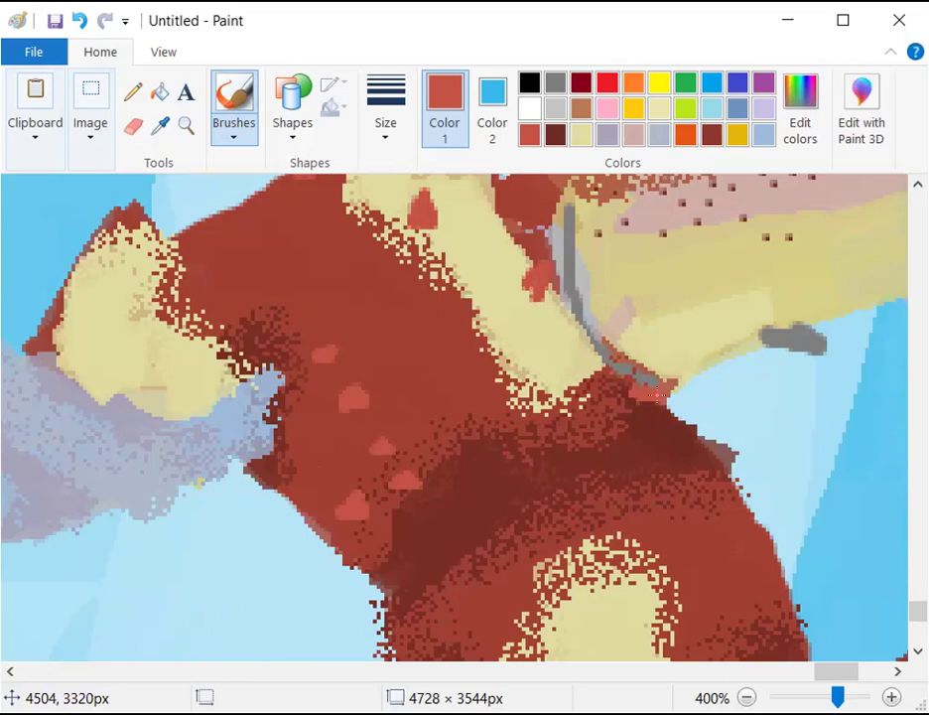
Paint light-red spikes along the outer curve of the leg's lower joint and two bumps over its dark shading
scroll(518, 330, "down", 2)
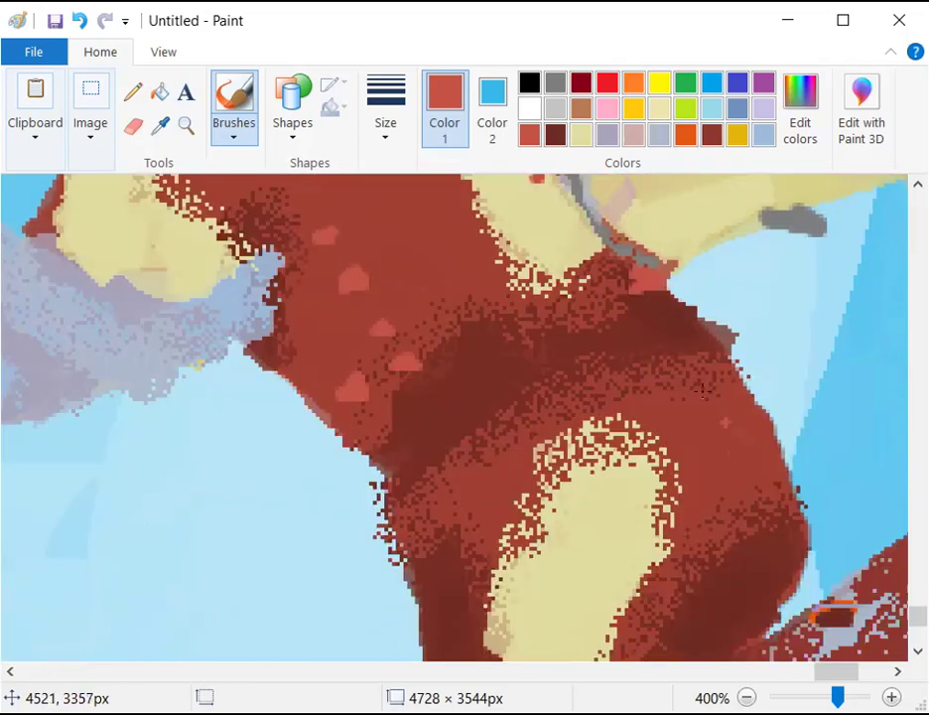
left_click(743, 390)
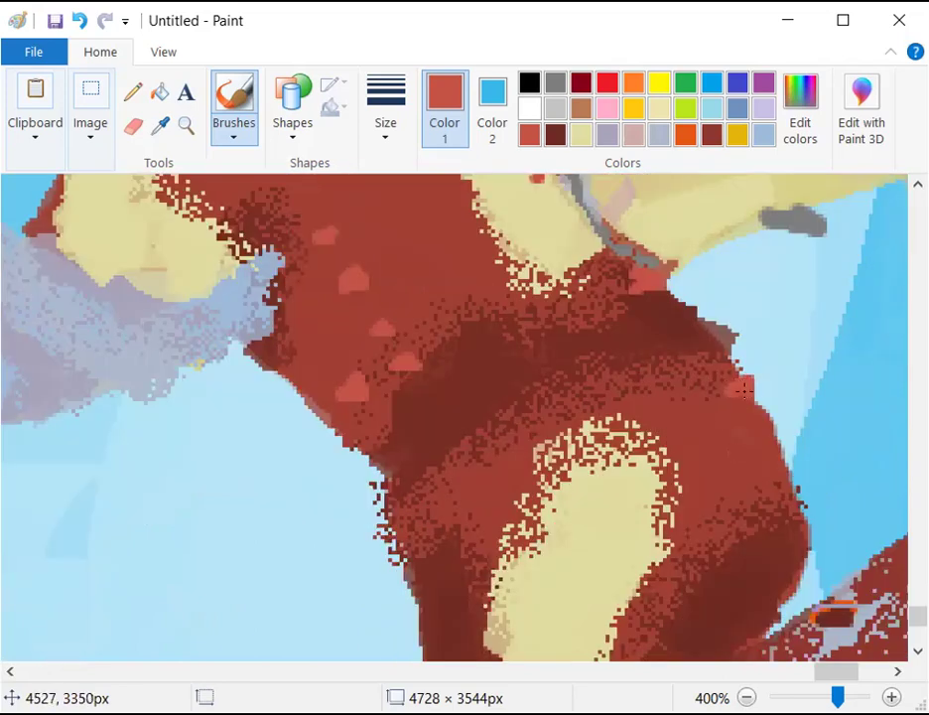
scroll(738, 429, "down", 2)
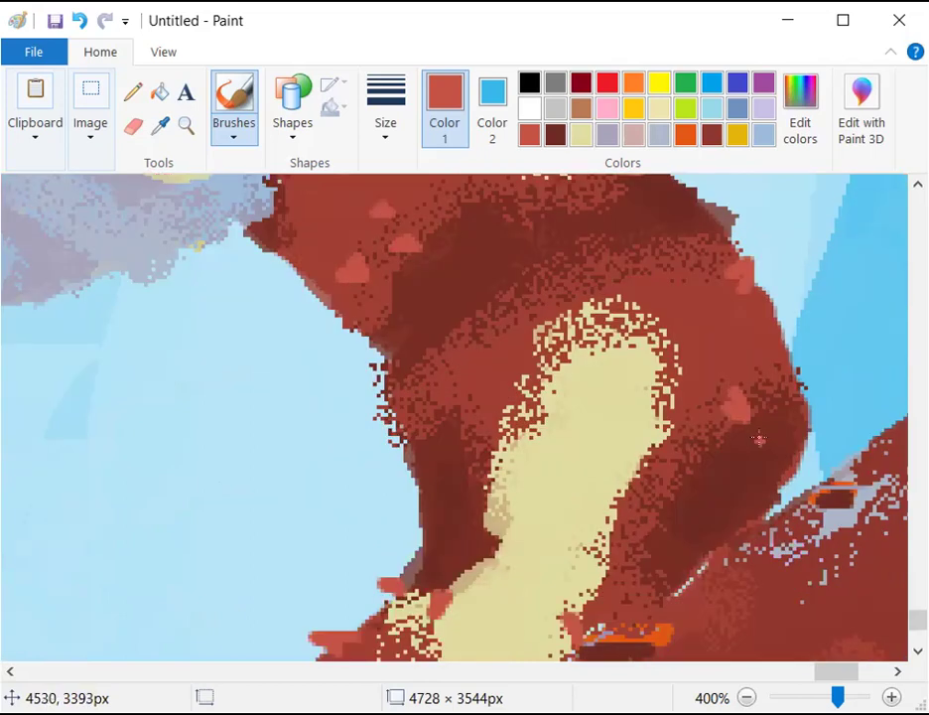
left_click(791, 349)
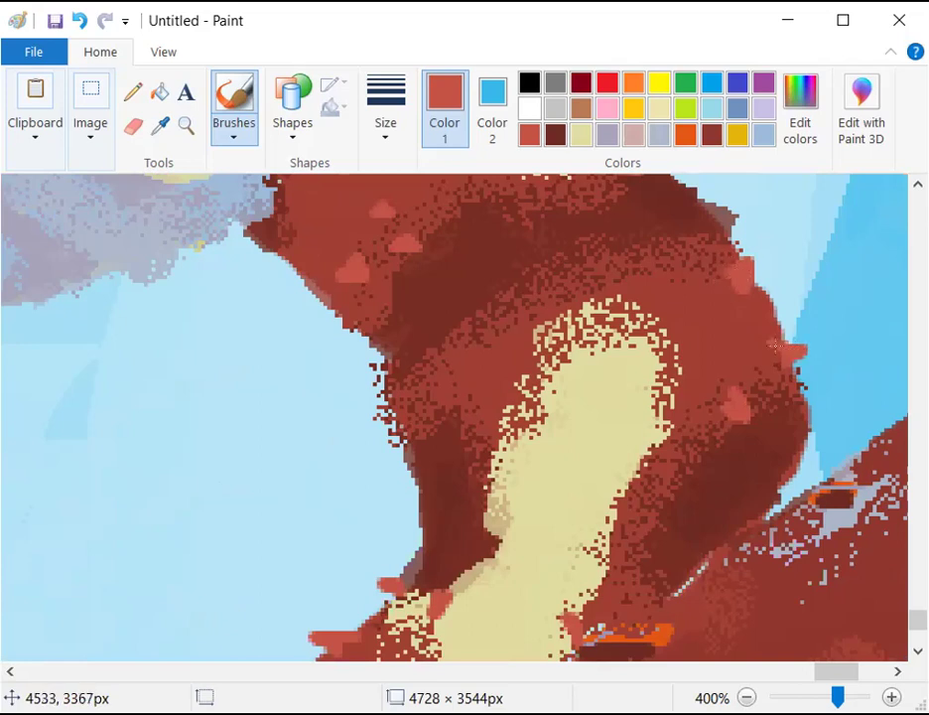
scroll(774, 345, "down", 2)
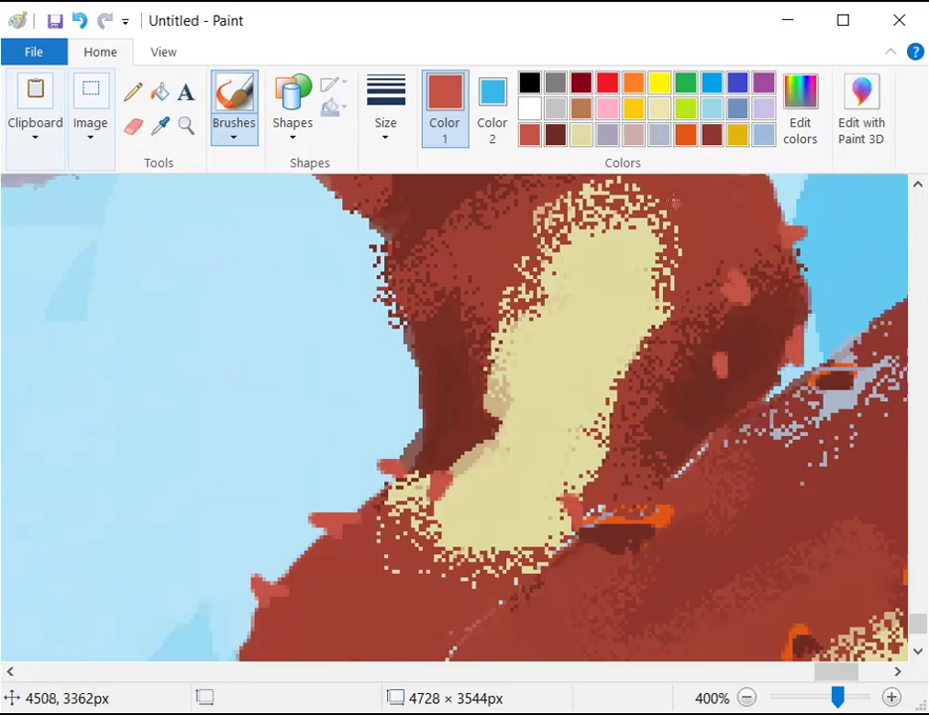
Shade the undersides of the light-red spikes on the foot's sloping edge and by the cream patch in dark maroon
left_click(555, 134)
scroll(523, 296, "down", 2)
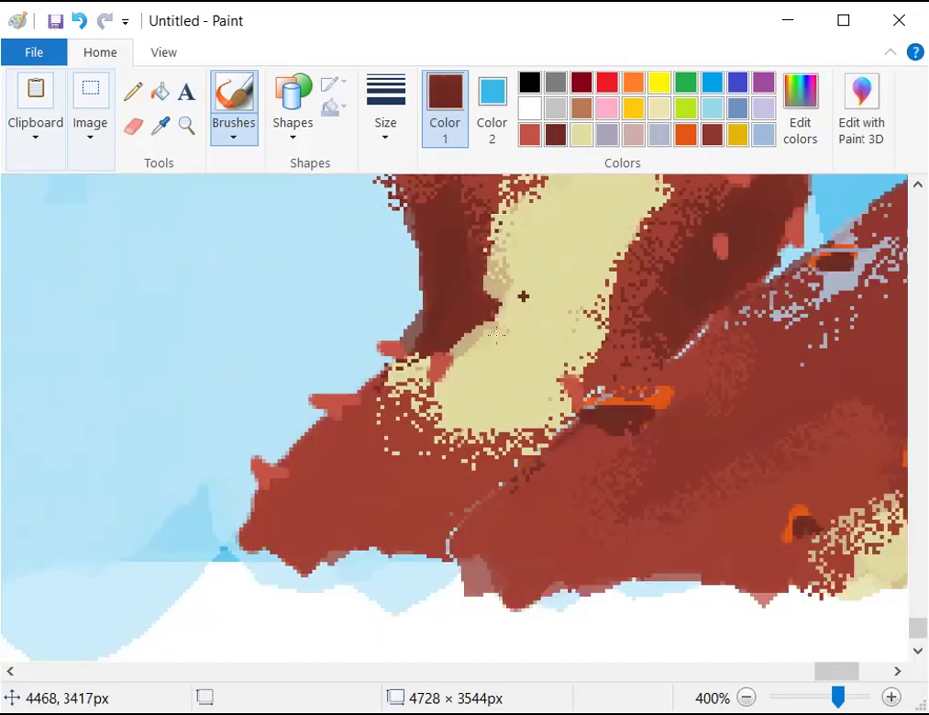
scroll(523, 296, "down", 2)
mouse_move(263, 355)
left_mouse_down()
mouse_move(255, 344)
mouse_move(271, 351)
left_mouse_up()
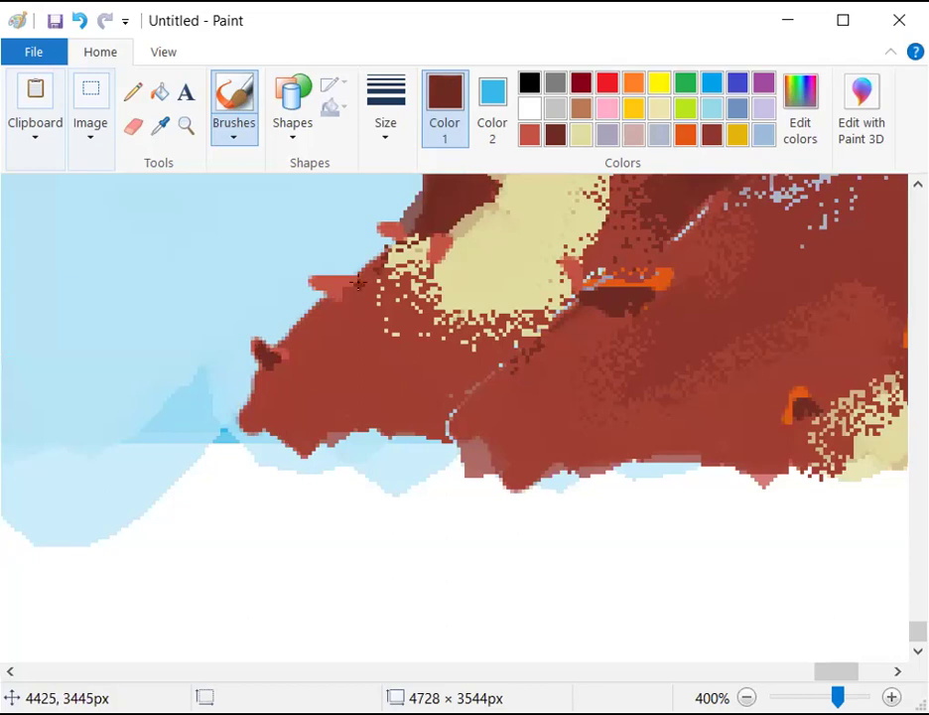
mouse_move(339, 289)
left_mouse_down()
mouse_move(347, 277)
mouse_move(327, 273)
mouse_move(343, 259)
left_mouse_up()
scroll(436, 252, "up", 2)
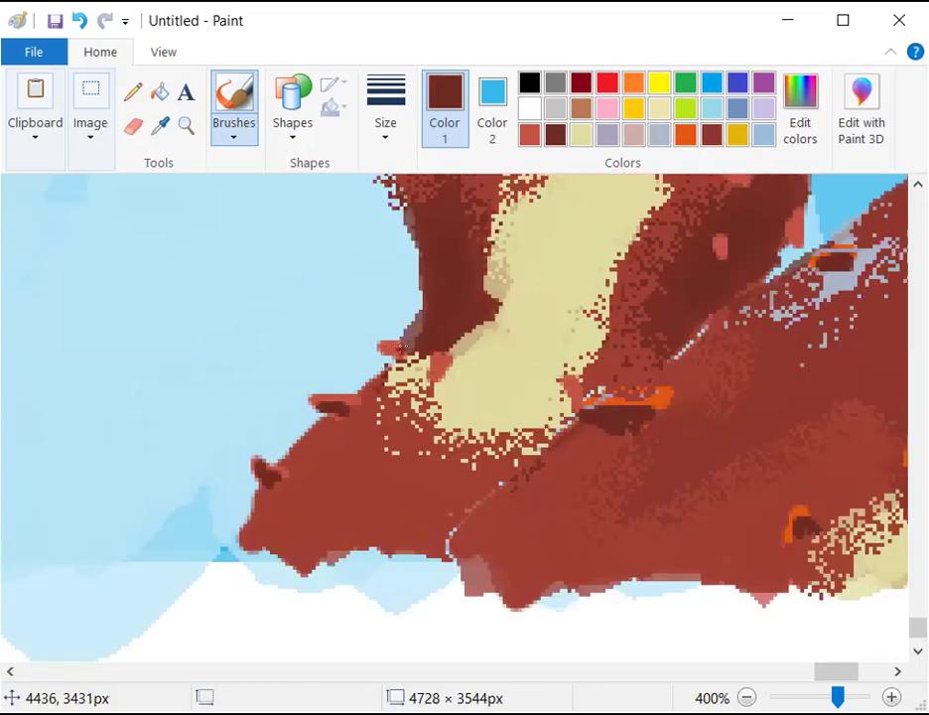
left_click_drag(403, 350, 432, 354)
Shade the light-red spikes along the lower joint's outer curve and the bumps beside the purple cloud in dark maroon
scroll(577, 360, "up", 2)
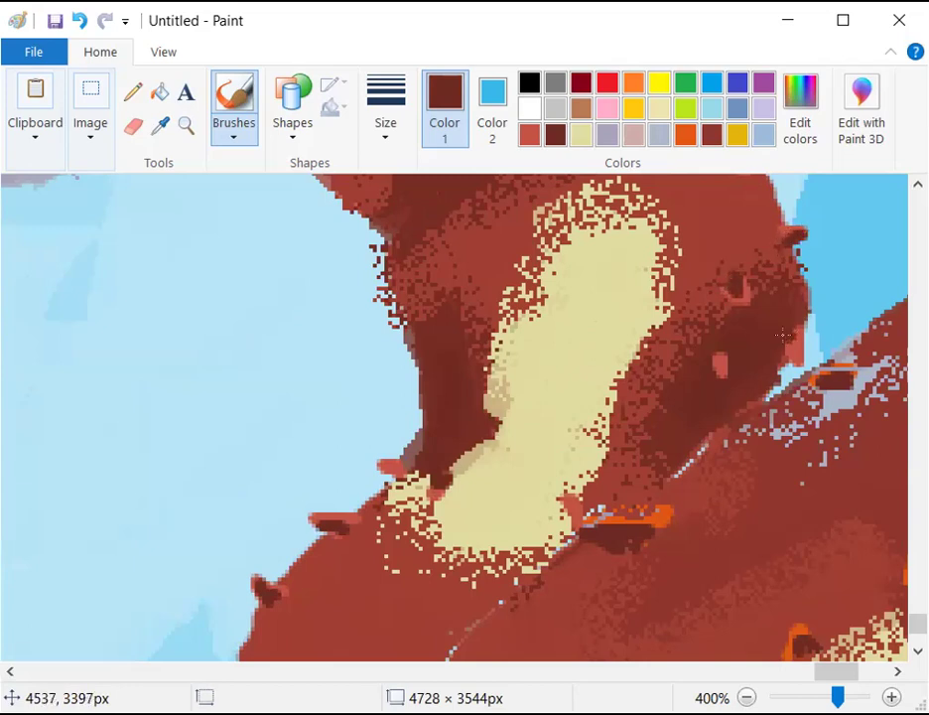
scroll(799, 287, "up", 3)
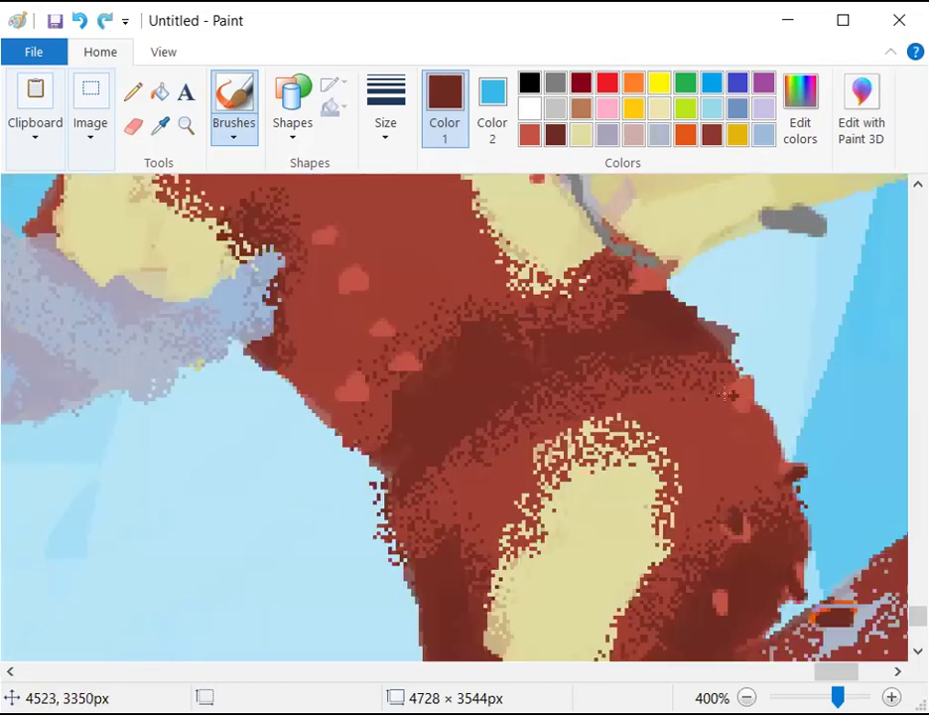
mouse_move(729, 394)
left_mouse_down()
mouse_move(741, 385)
mouse_move(742, 405)
left_mouse_up()
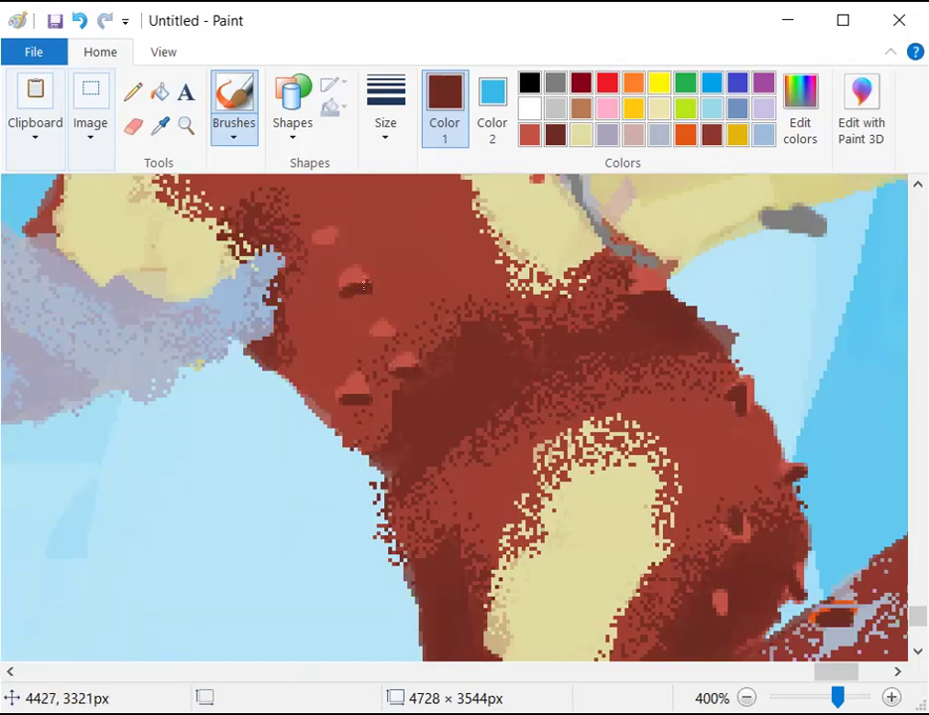
Shade the light-red spikes on the leg's upper outline and along the upper cream stripe in dark maroon
scroll(349, 207, "up", 5)
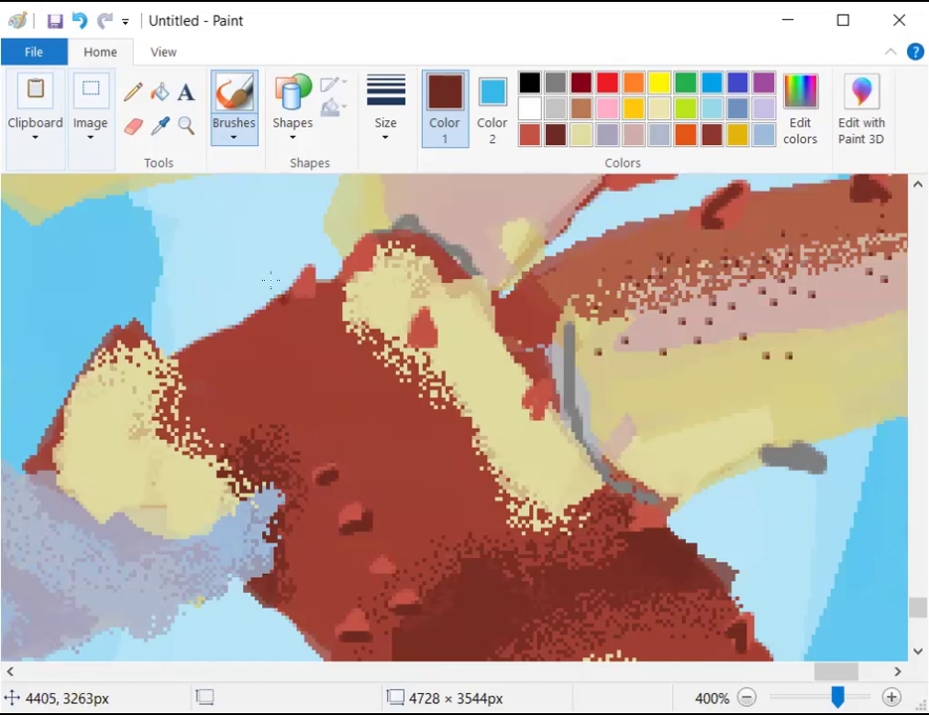
left_click_drag(288, 289, 308, 277)
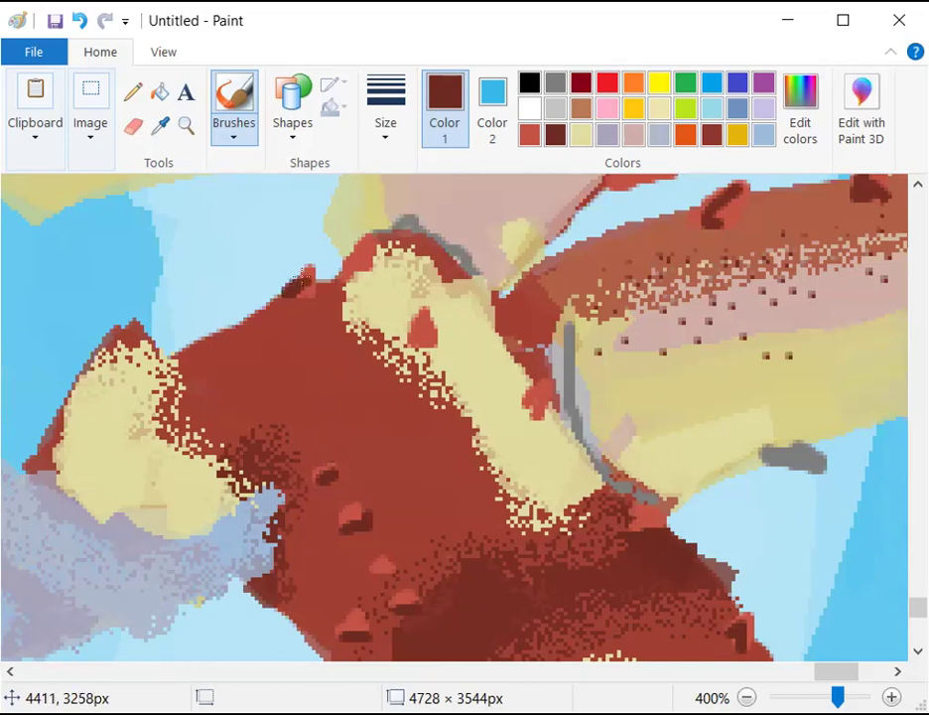
key("ctrl+z")
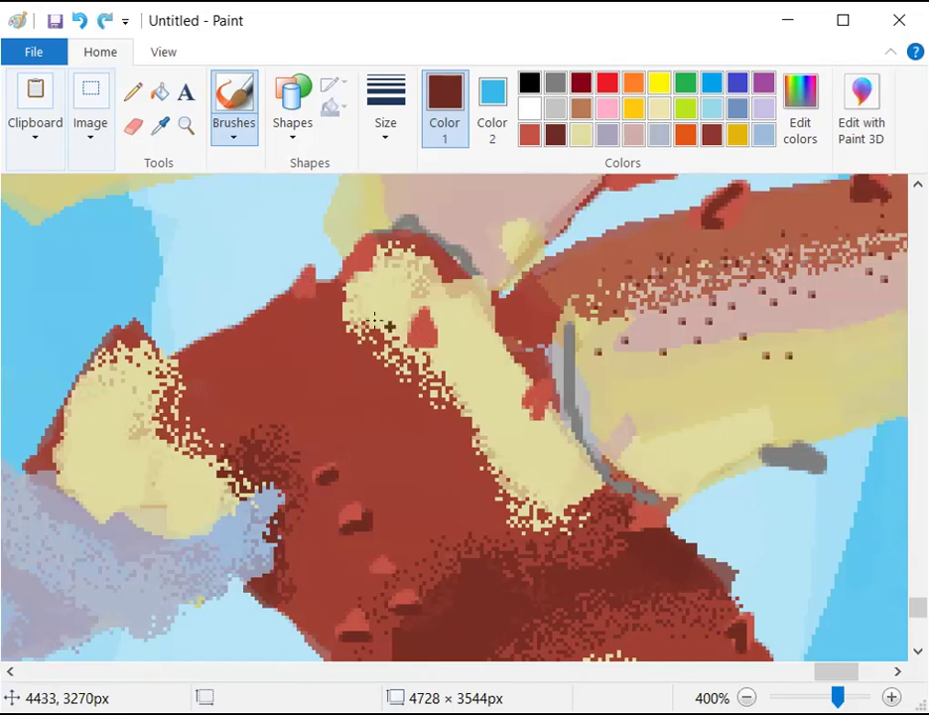
left_click(297, 286)
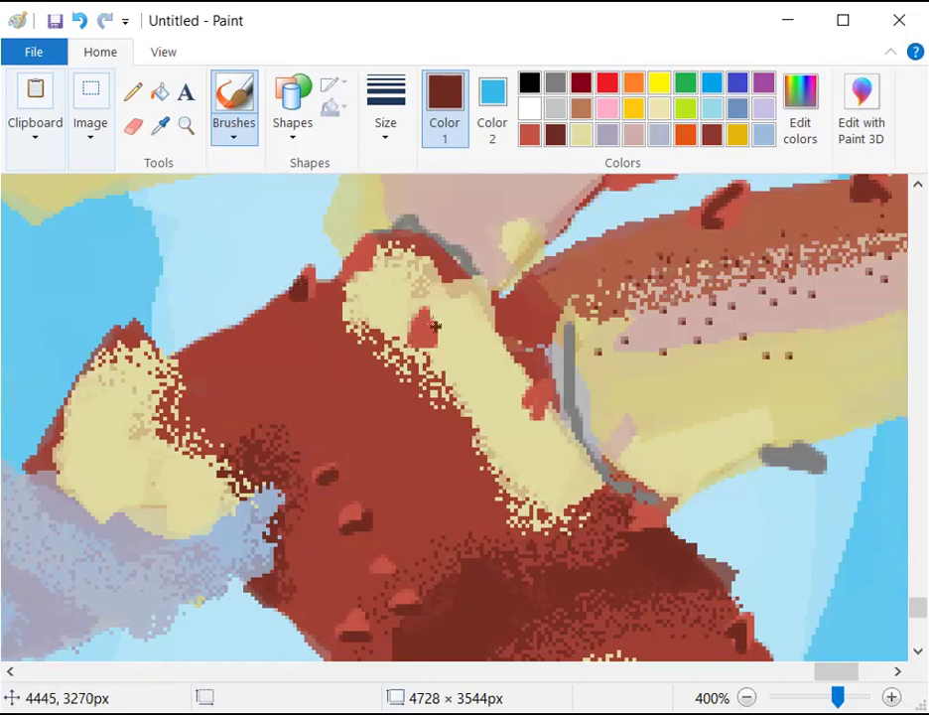
mouse_move(417, 339)
left_mouse_down()
mouse_move(425, 319)
mouse_move(434, 349)
left_mouse_up()
mouse_move(523, 400)
left_mouse_down()
mouse_move(531, 399)
mouse_move(530, 418)
left_mouse_up()
Paint a small cream patch with a different brush over the speckled inner edge of the leg's bend, facing the pale-blue background
scroll(585, 459, "down", 10)
scroll(588, 437, "up", 8)
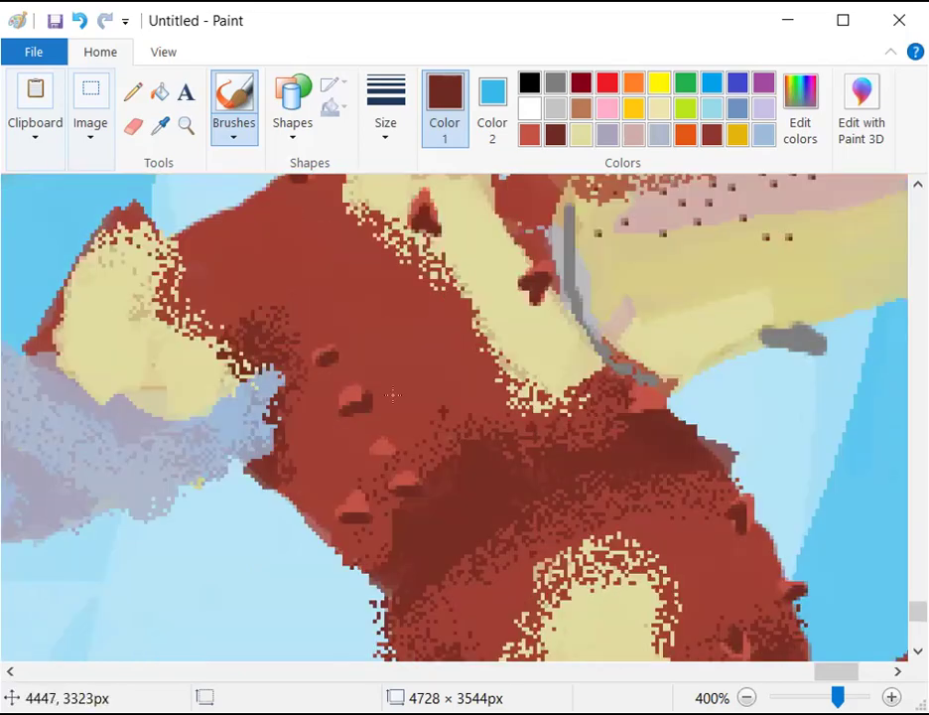
scroll(530, 354, "down", 3)
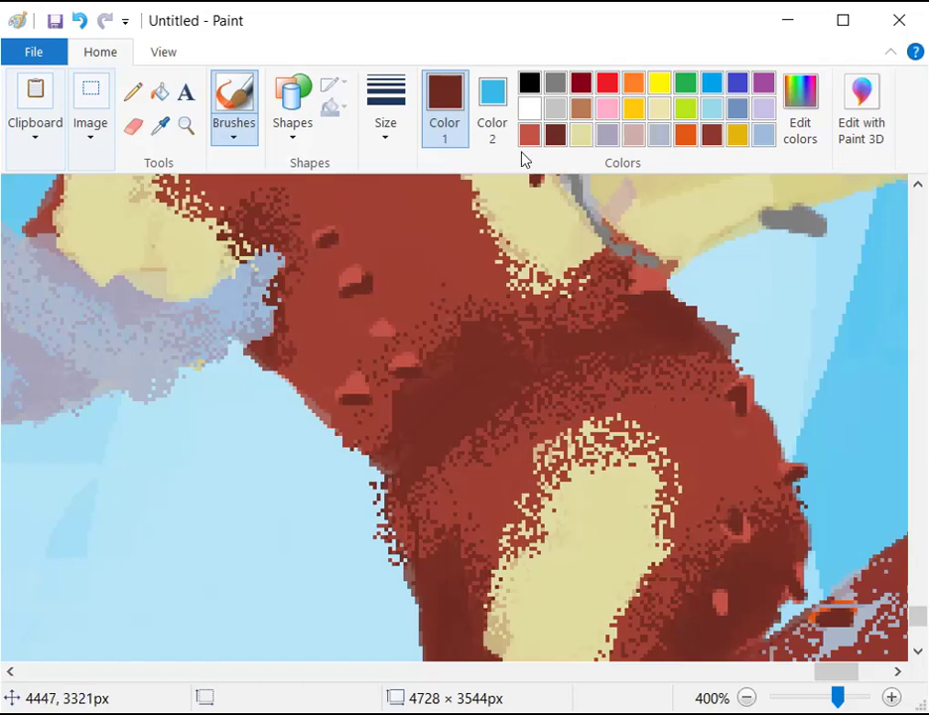
left_click(581, 134)
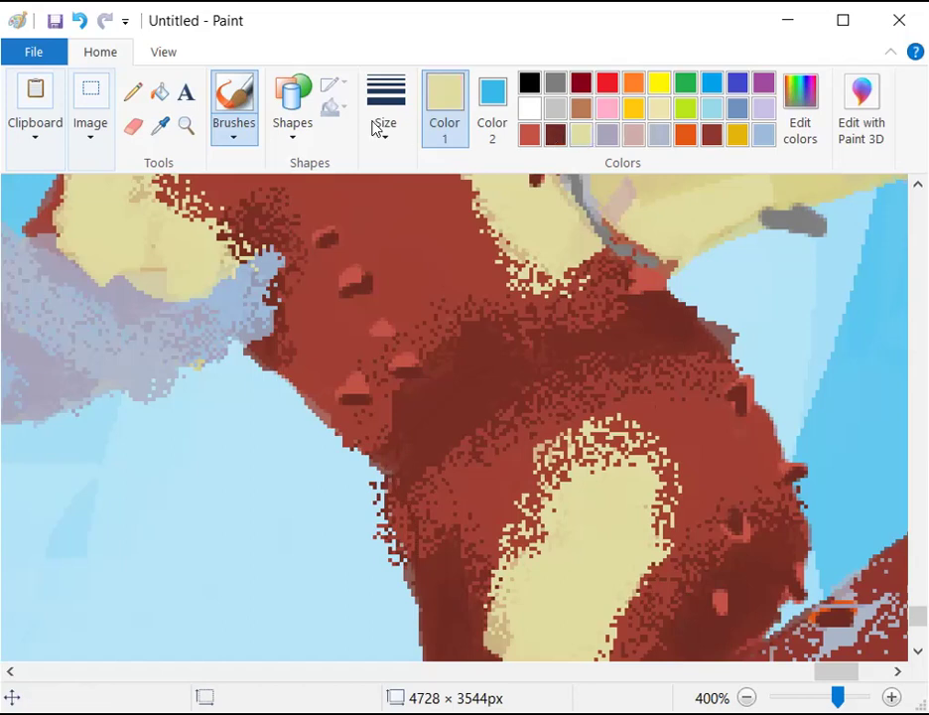
left_click(237, 141)
left_click(189, 224)
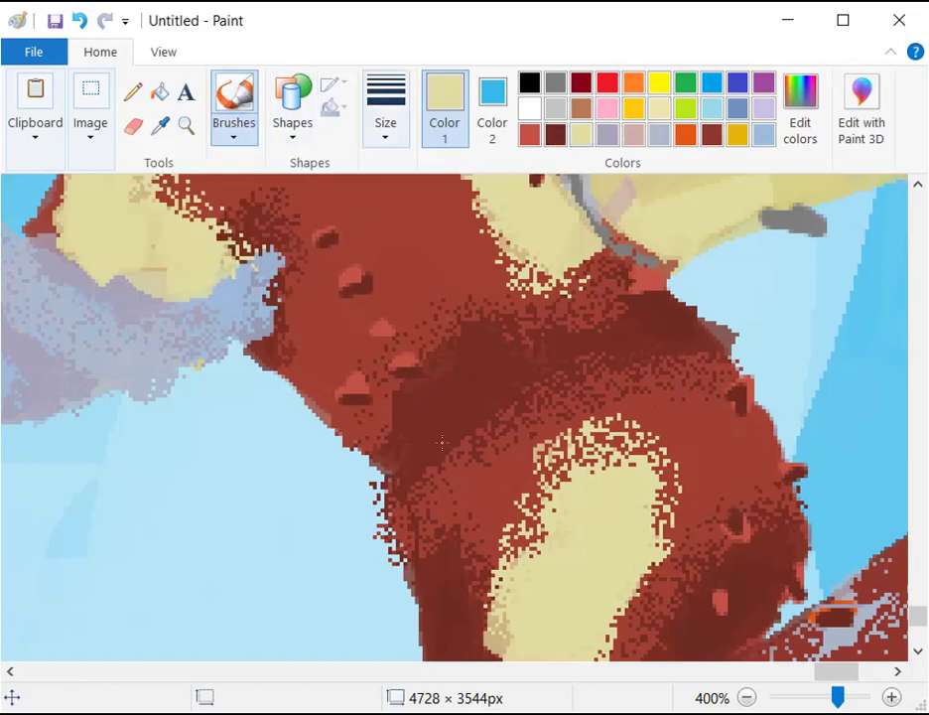
left_click_drag(392, 510, 377, 484)
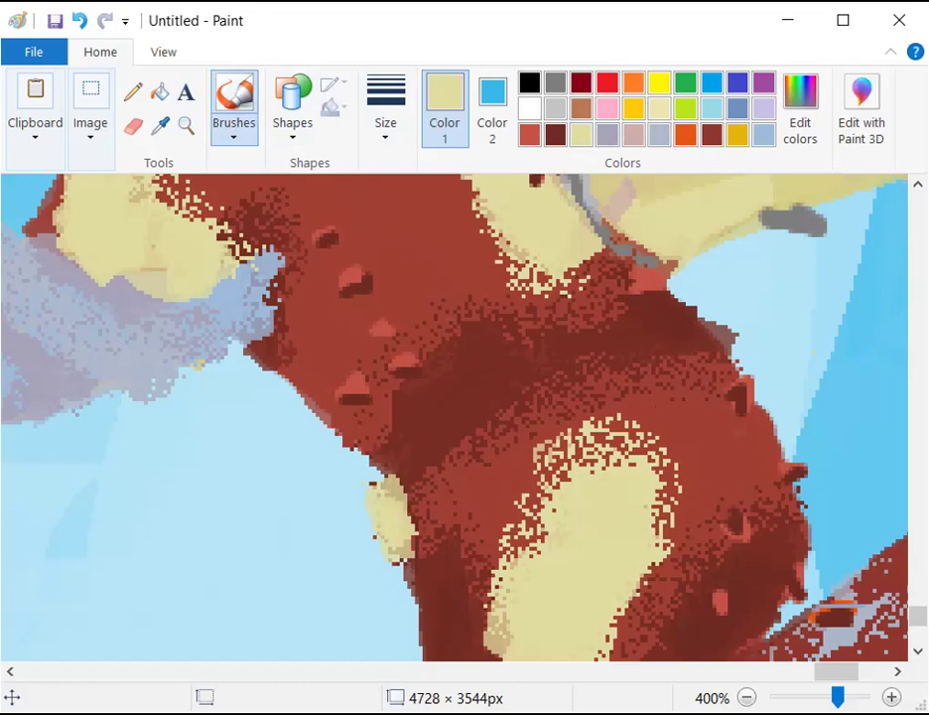
Switch the brush type and colour and dab two round light-red bumps on the foot, one at the cream patch's lower edge
scroll(454, 417, "down", 2)
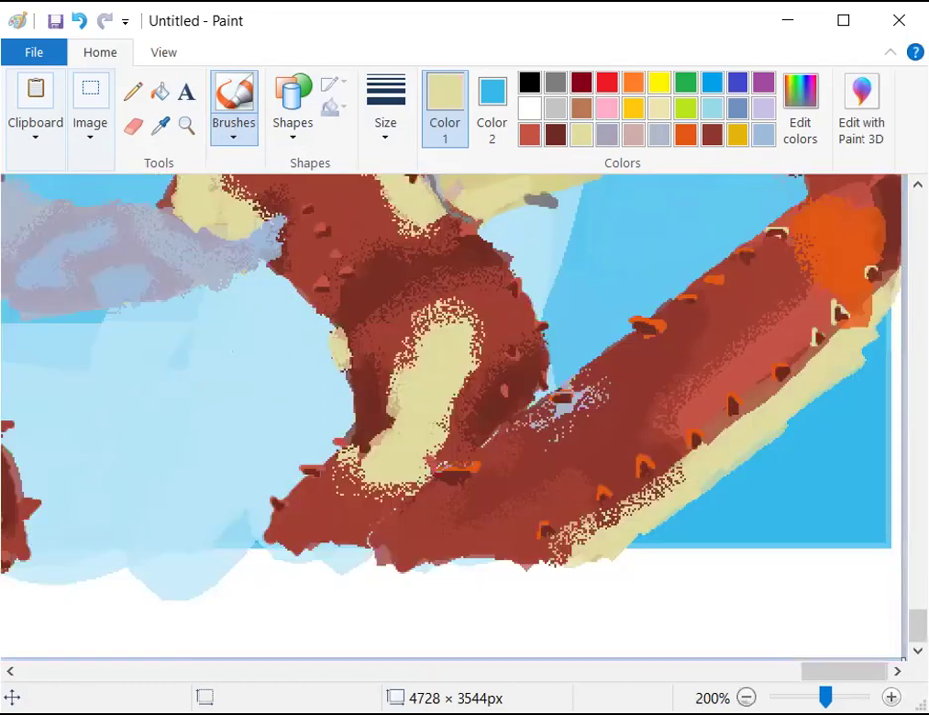
scroll(454, 417, "up", 1)
scroll(610, 510, "up", 1)
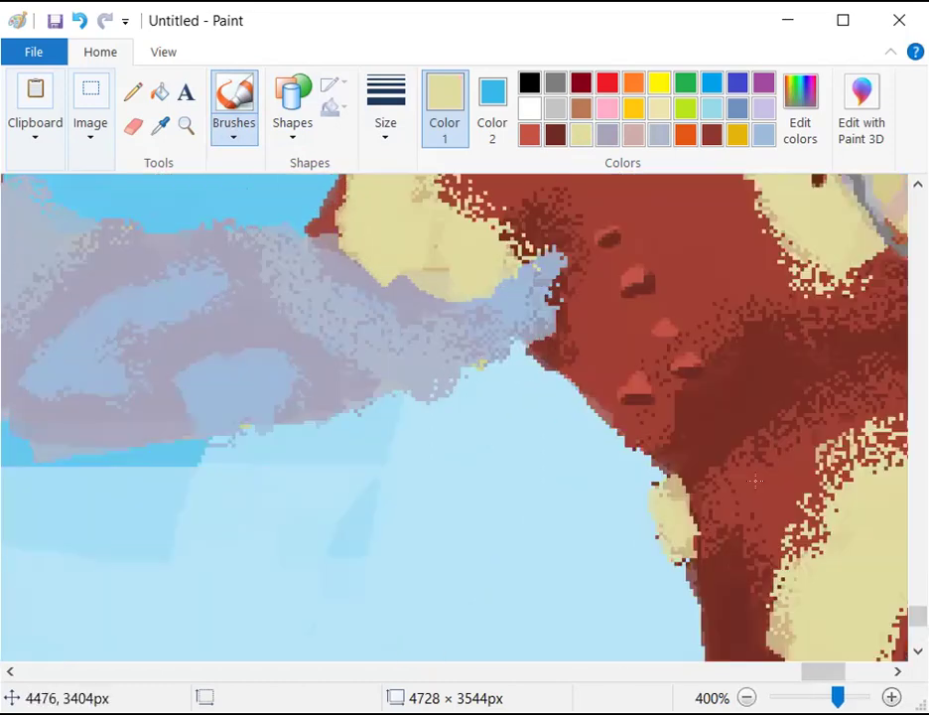
left_click(832, 670)
left_click(837, 670)
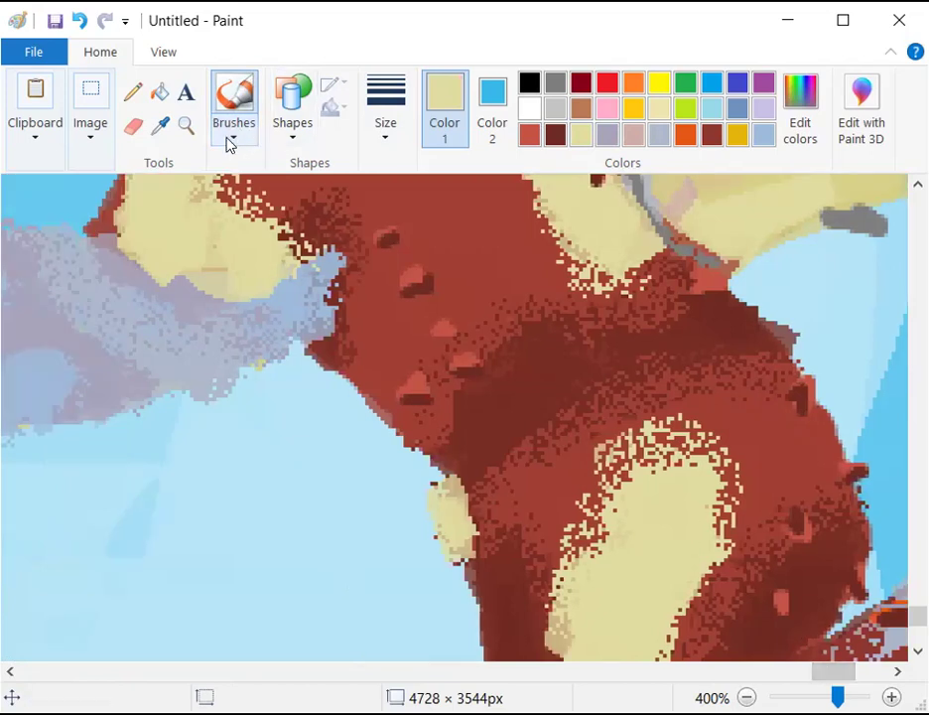
left_click(93, 187)
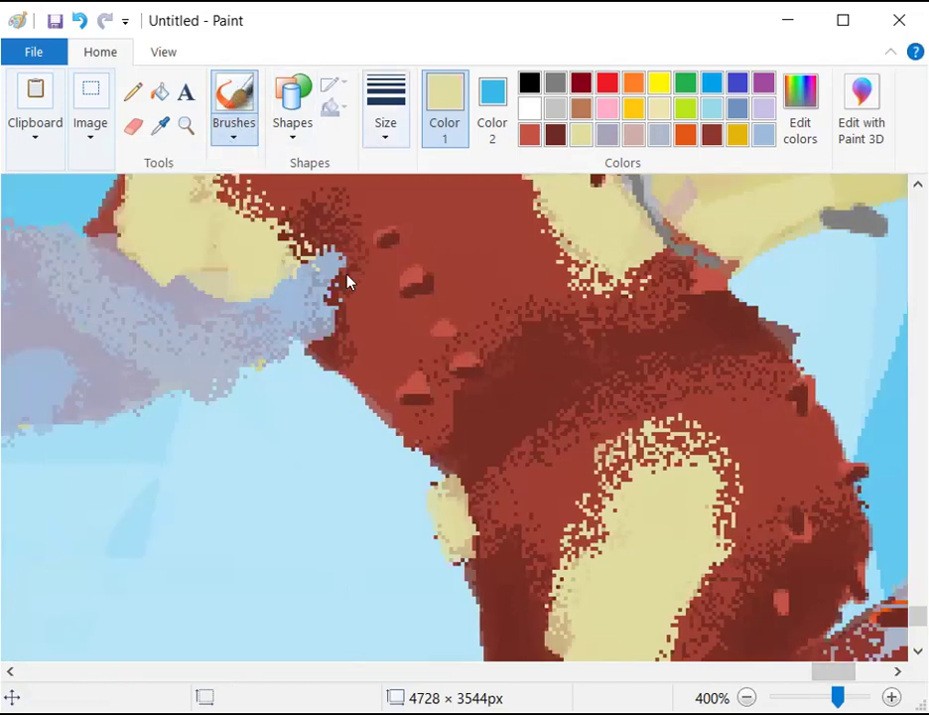
left_click(385, 107)
scroll(659, 399, "down", 3)
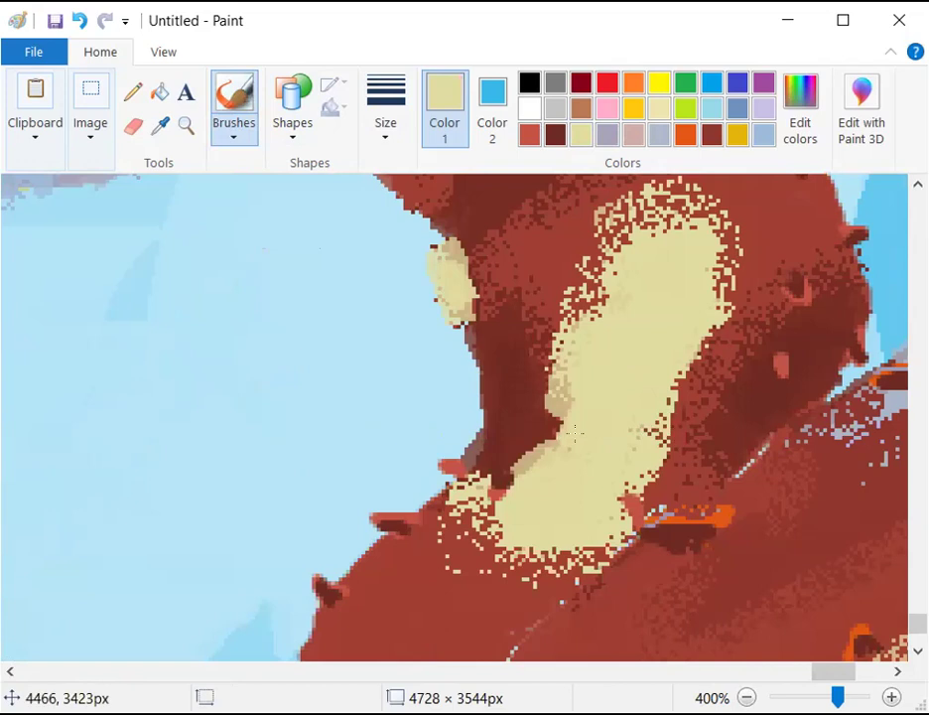
left_click(529, 136)
left_click(515, 318)
scroll(524, 333, "down", 2)
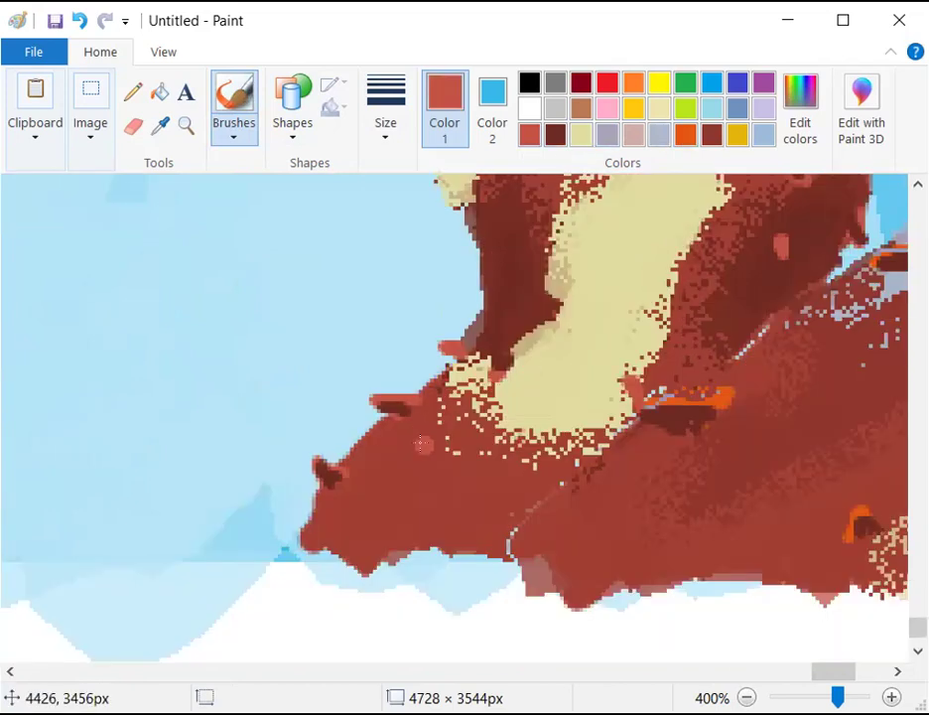
left_click(448, 480)
key("ctrl+z")
left_click(438, 489)
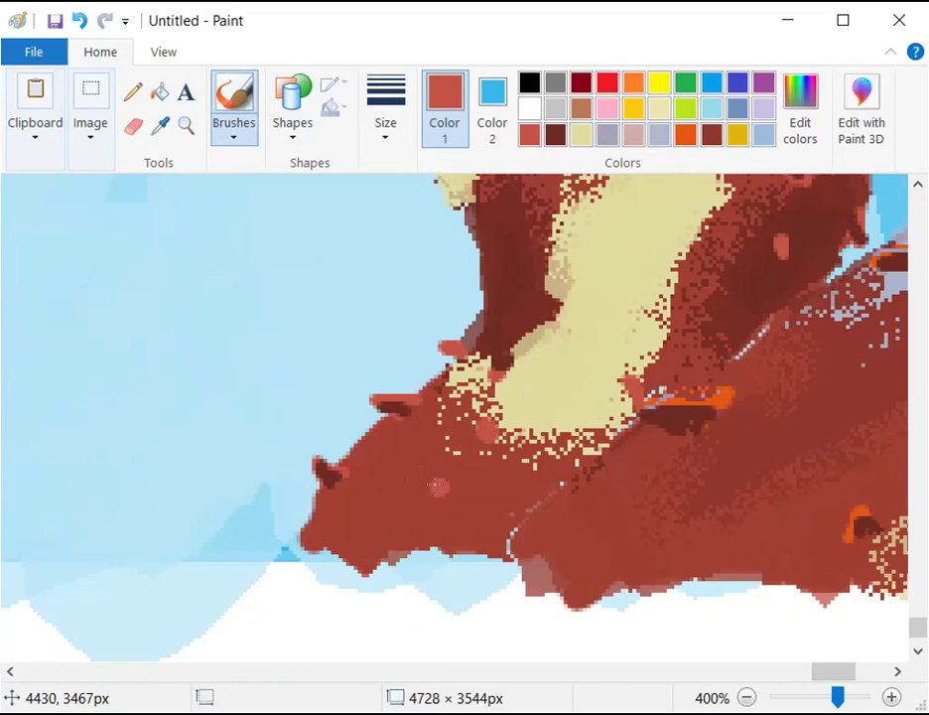
left_click(489, 427)
Dab a row of round light-red bumps up the inner edge of the lower cream patch and onto the red above it
scroll(556, 467, "up", 3)
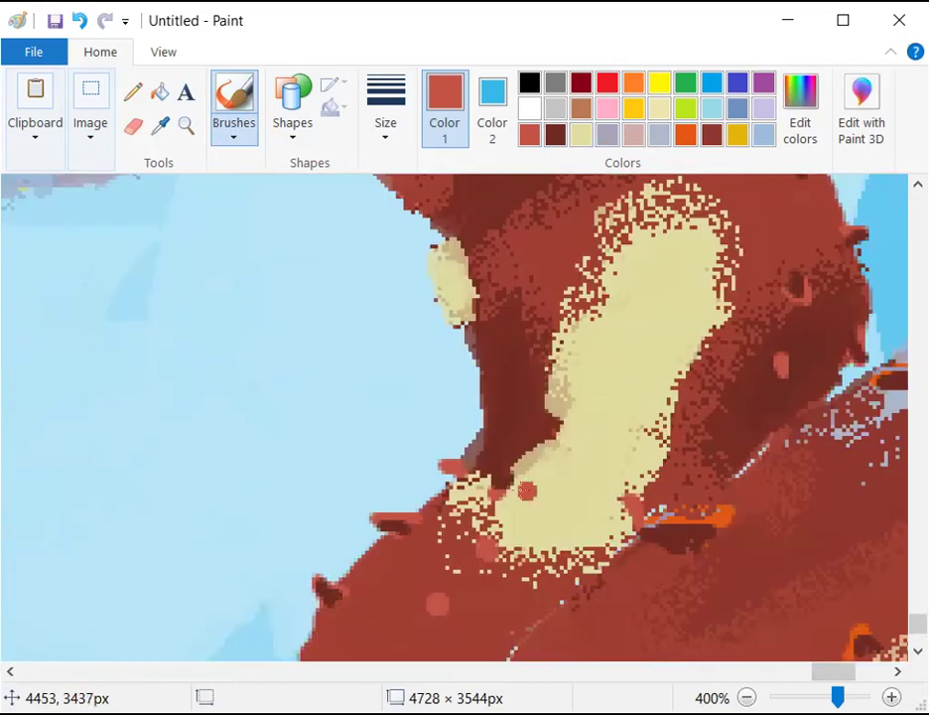
left_click(531, 490)
left_click(564, 434)
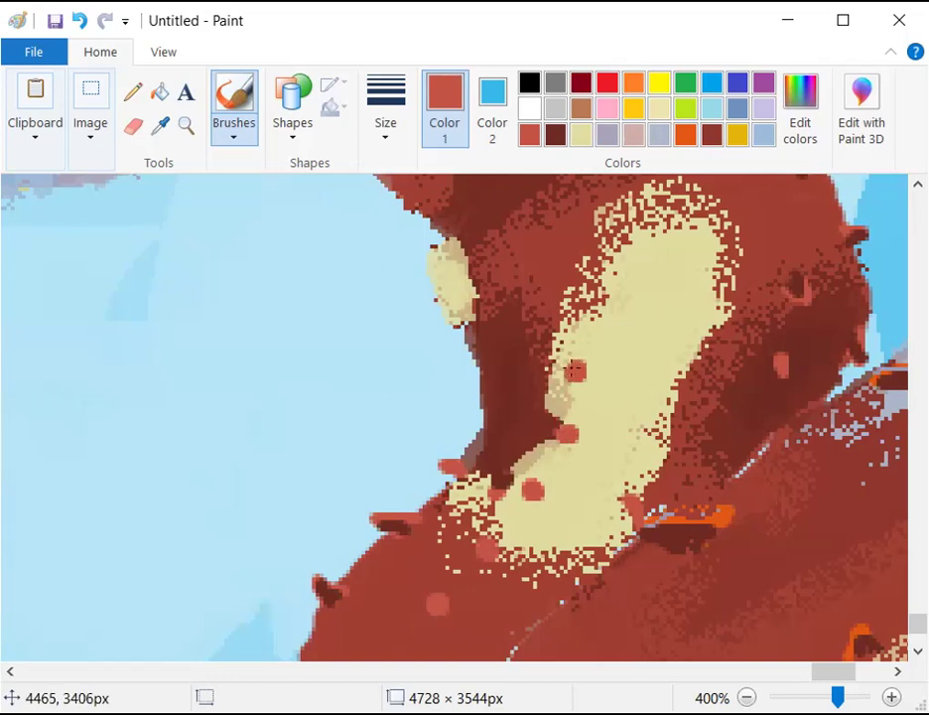
scroll(427, 261, "up", 3)
left_click(572, 417)
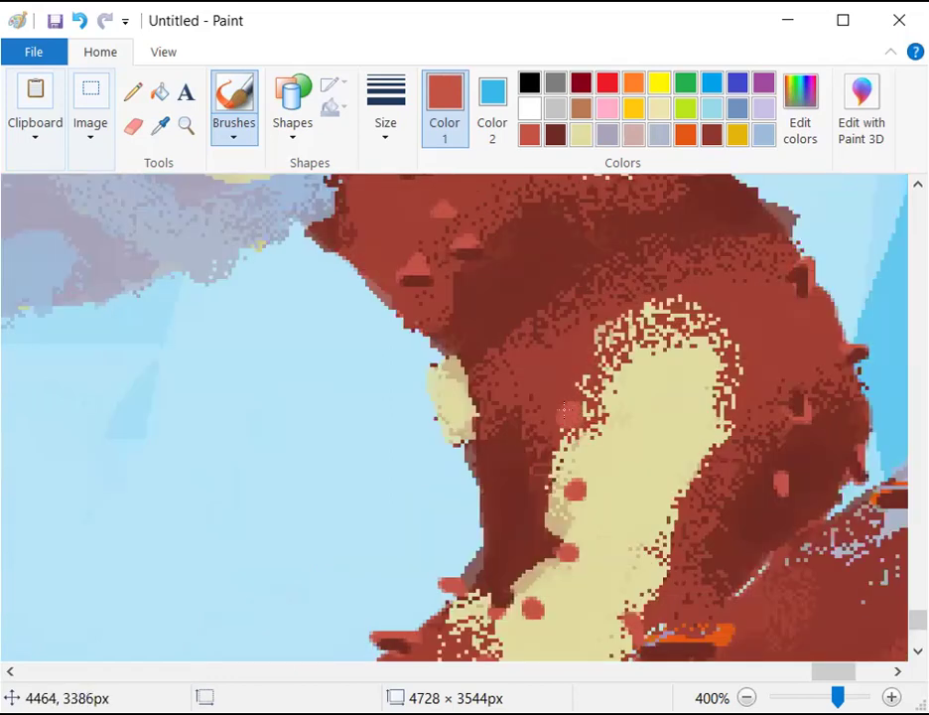
left_click(546, 354)
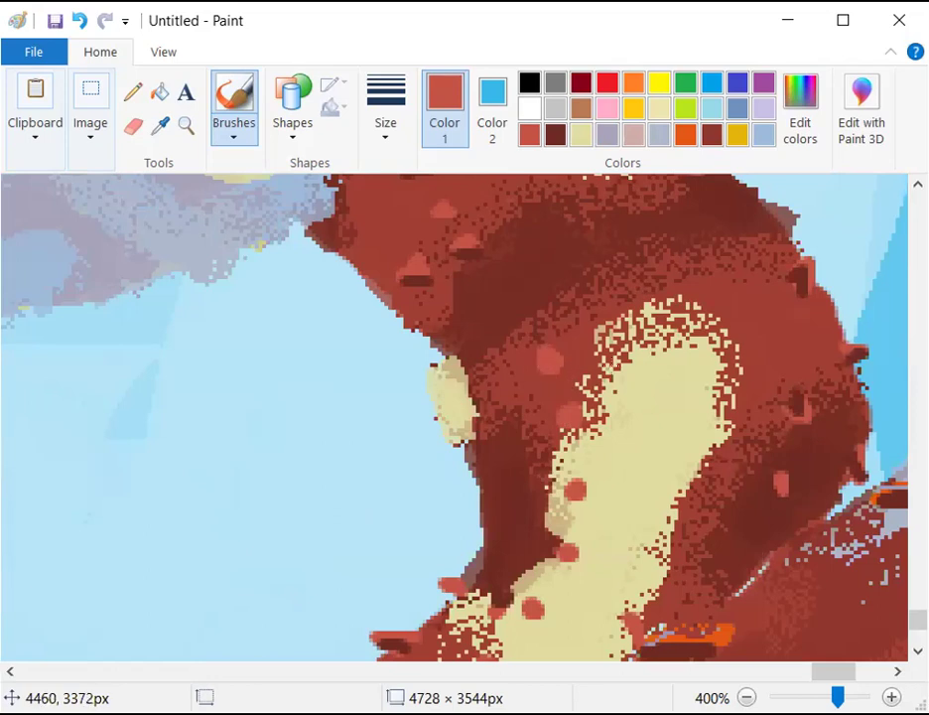
Dab a larger light-red bump on the cream patch's upper end and another on the red area towards the outer curve
left_click(675, 359)
left_click(674, 360)
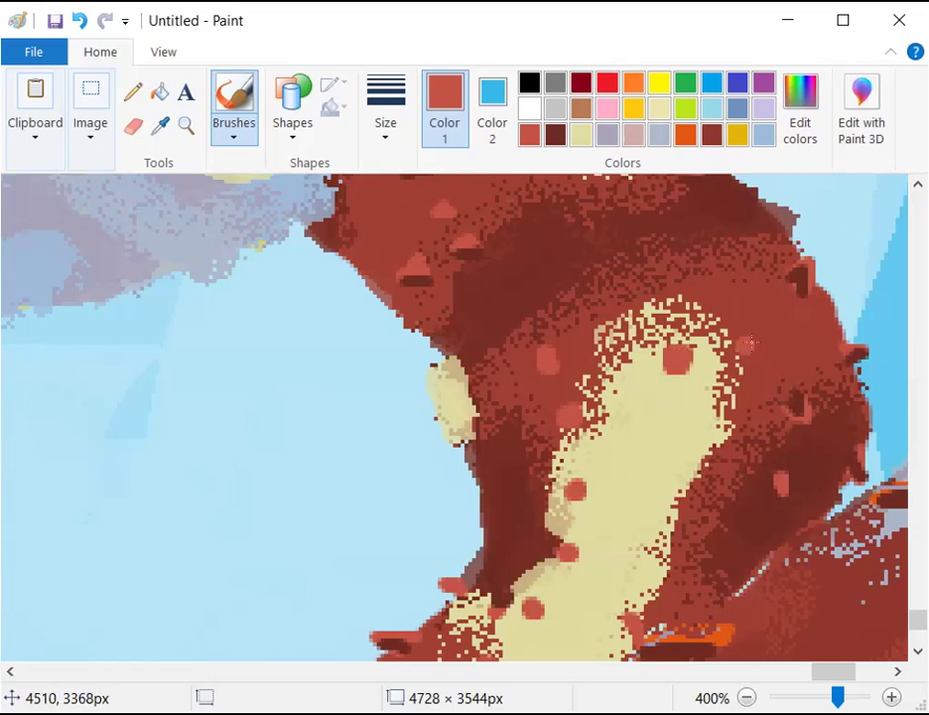
left_click(755, 313)
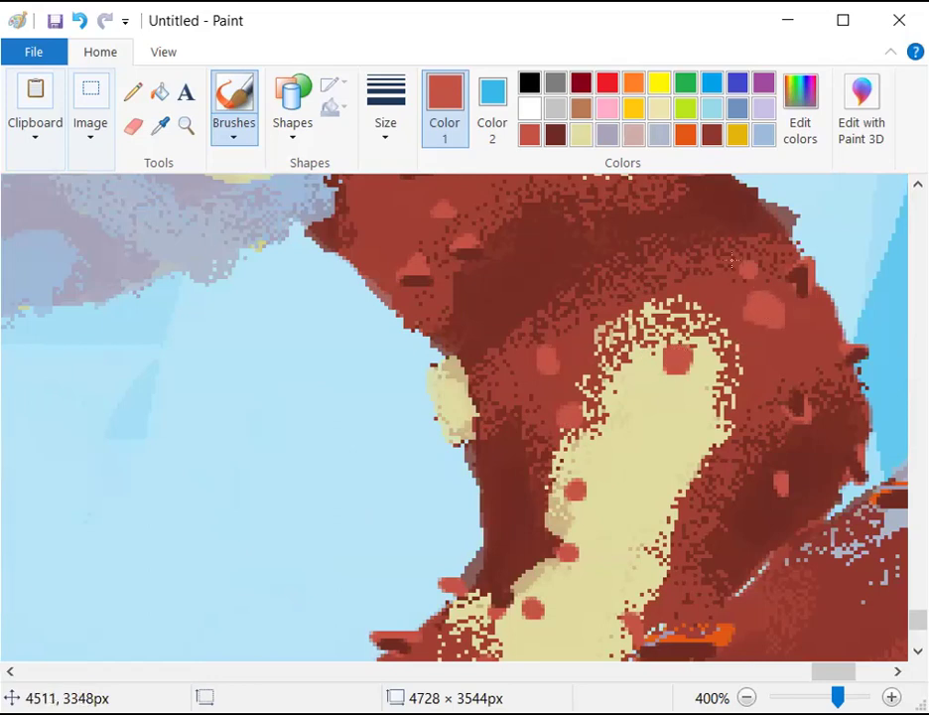
Shade the undersides of the bumps around the cream patch's upper part in dark maroon with a changed brush size
left_click(556, 135)
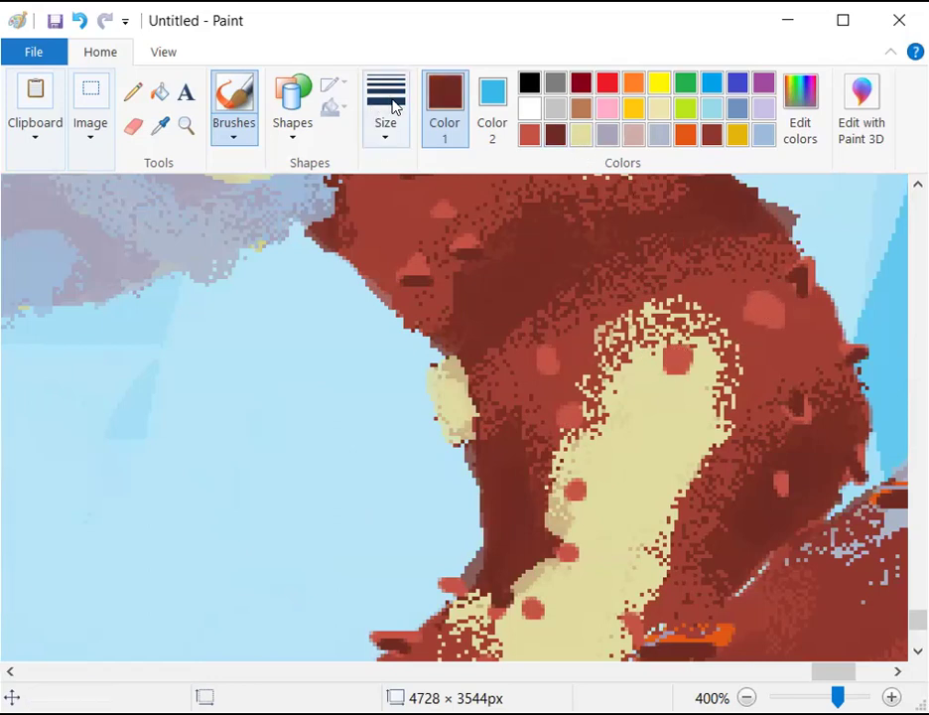
left_click(386, 110)
left_click(369, 217)
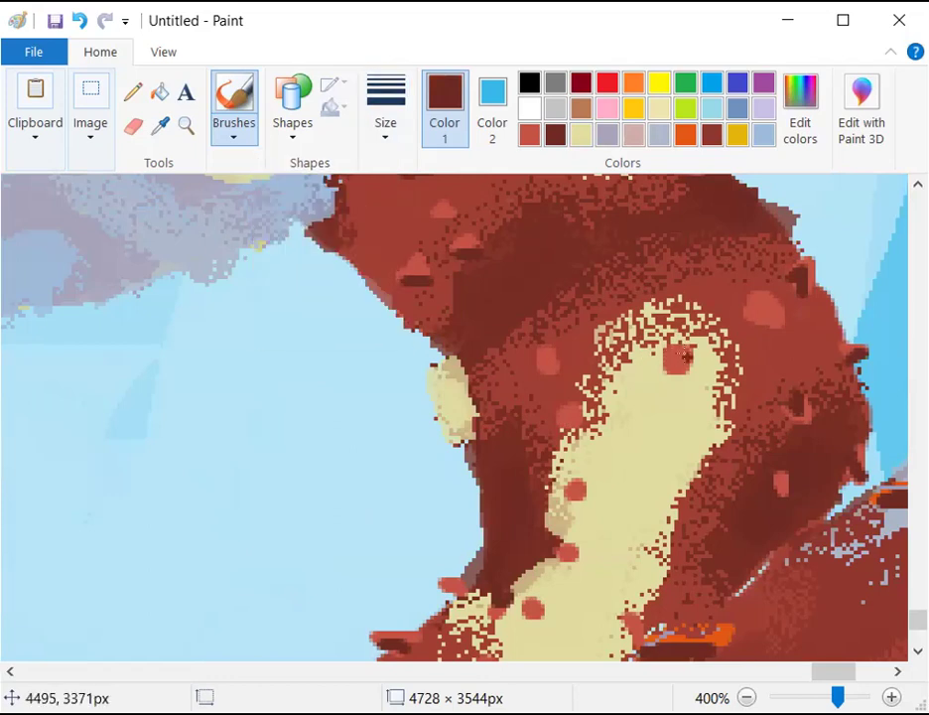
left_click_drag(739, 315, 777, 315)
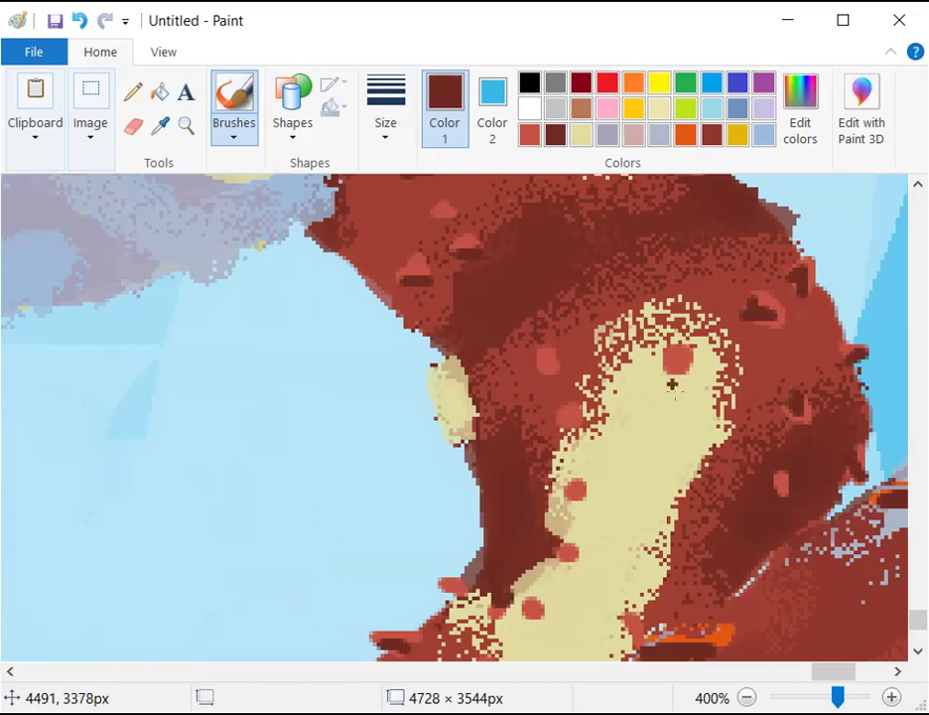
left_click_drag(657, 368, 683, 367)
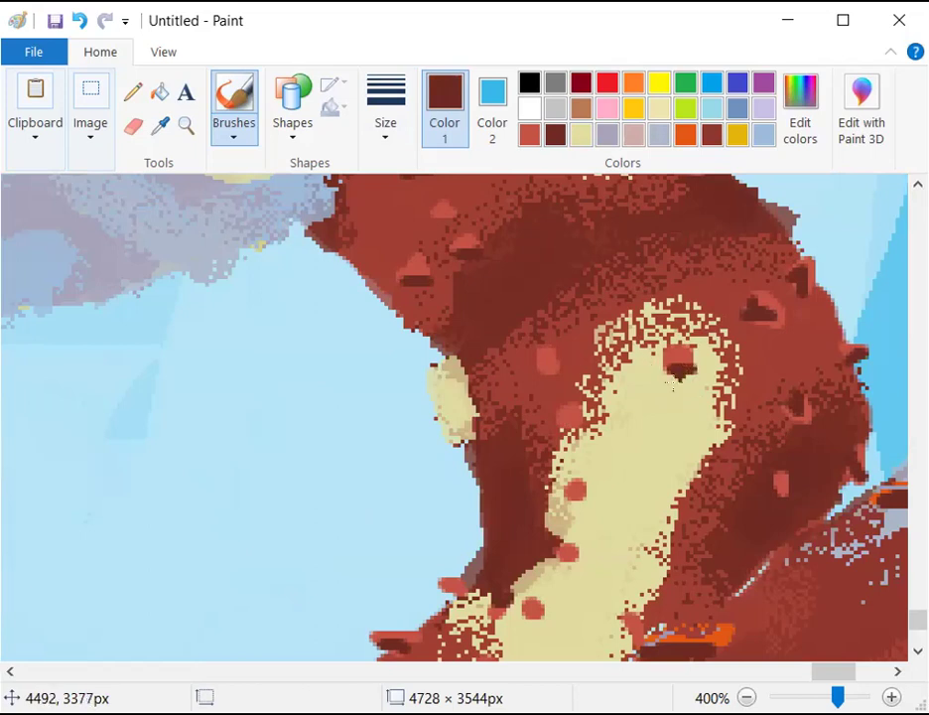
key("ctrl+z")
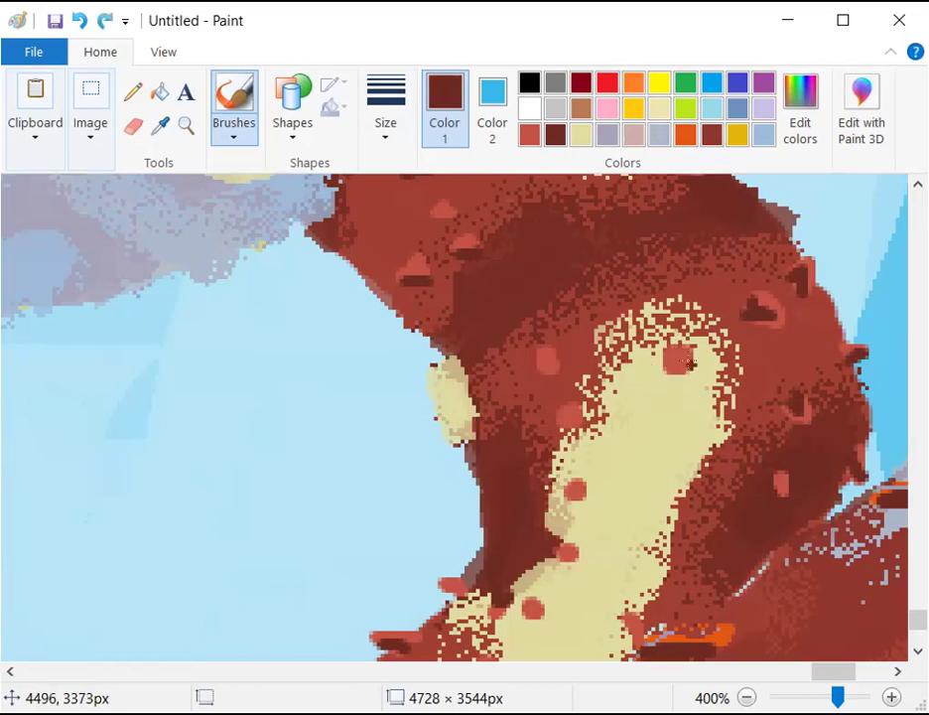
key("ctrl+y")
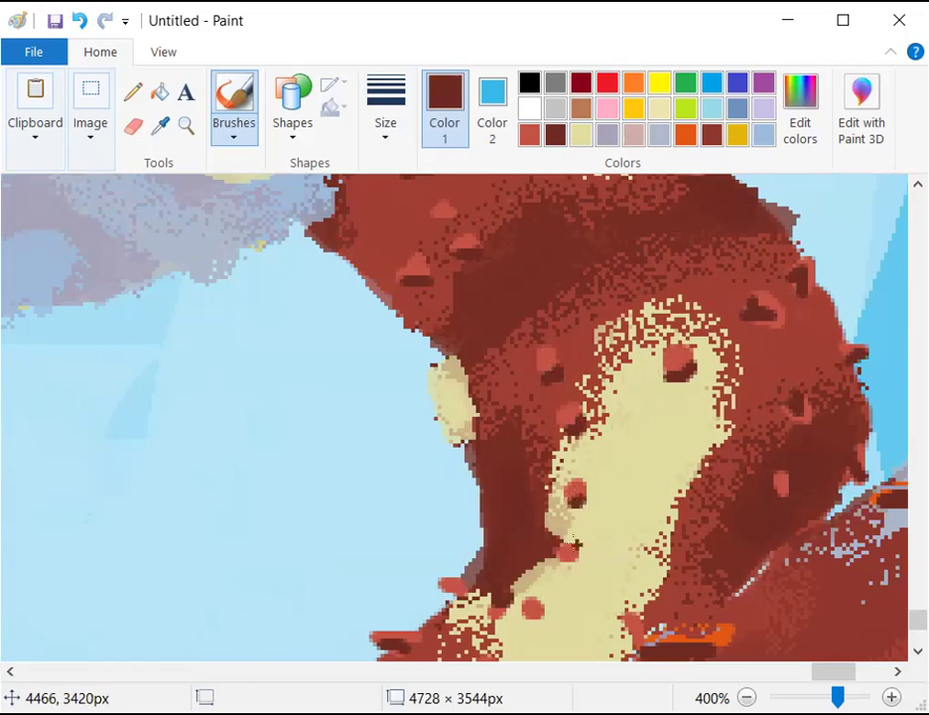
Shade the undersides of the bumps on the cream patch's lower part and on the foot in dark maroon
scroll(573, 487, "down", 3)
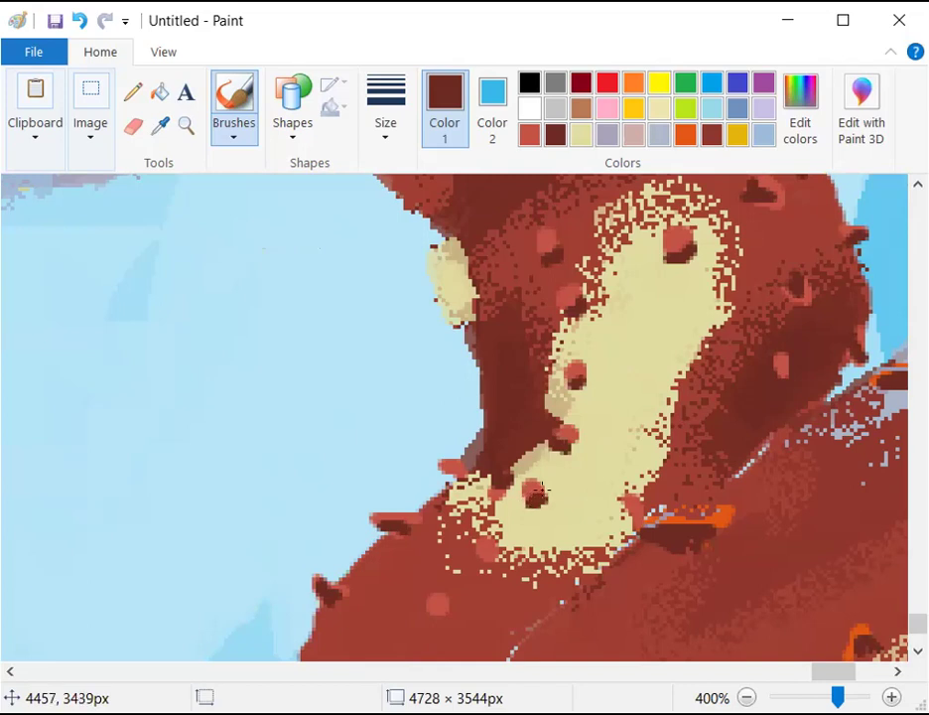
scroll(532, 509, "down", 5)
mouse_move(476, 319)
left_mouse_down()
mouse_move(485, 327)
mouse_move(501, 318)
left_mouse_up()
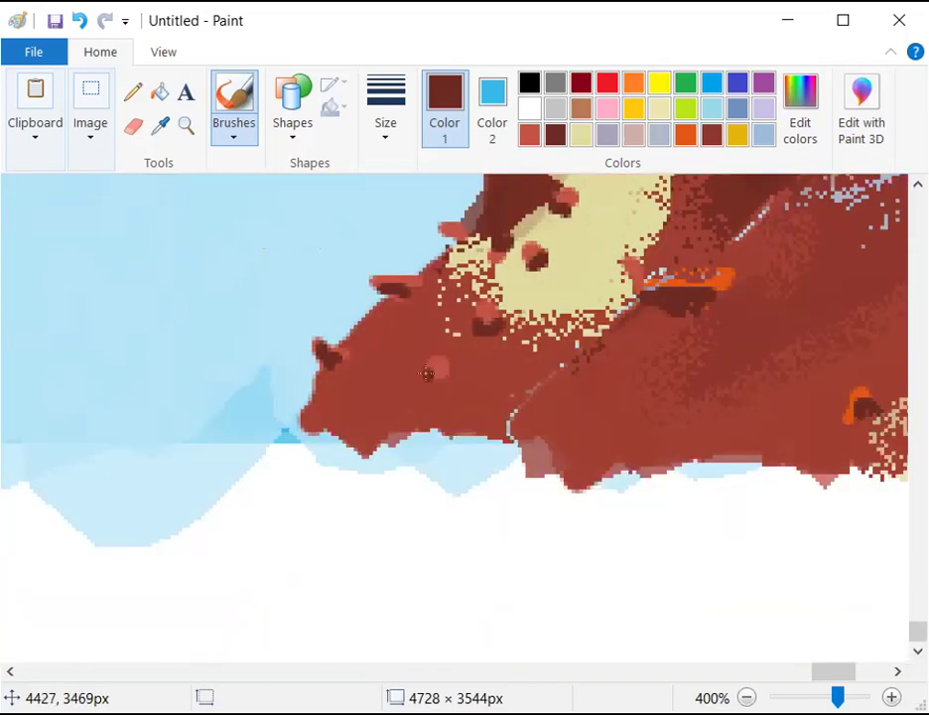
scroll(491, 409, "up", 8)
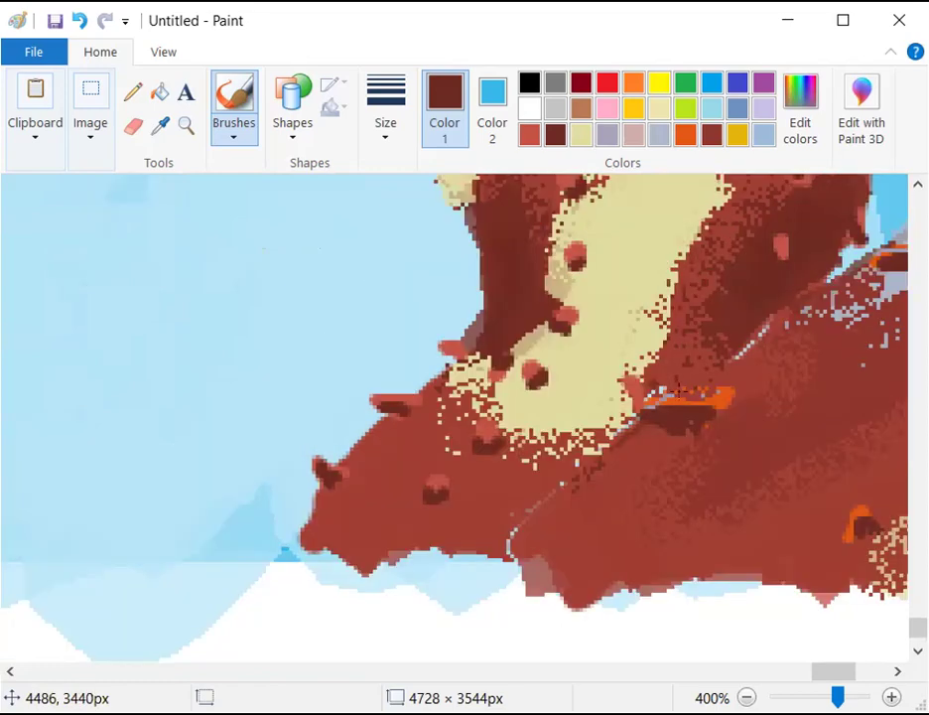
scroll(695, 410, "up", 8)
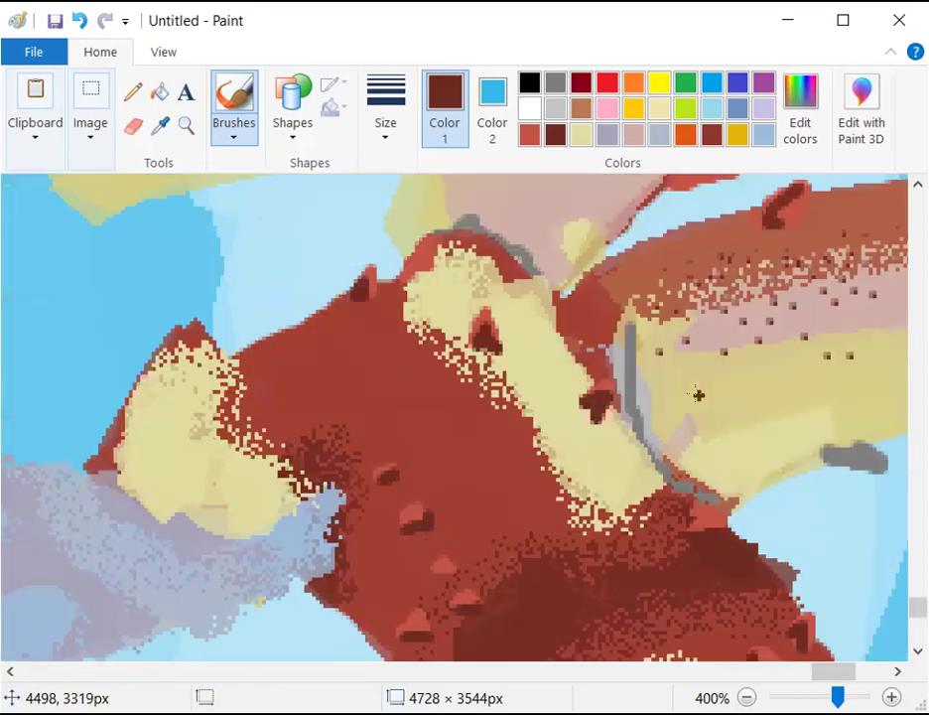
Dab several round light-red bumps with a thicker brush on the red area between the two upper cream patches
left_click(531, 135)
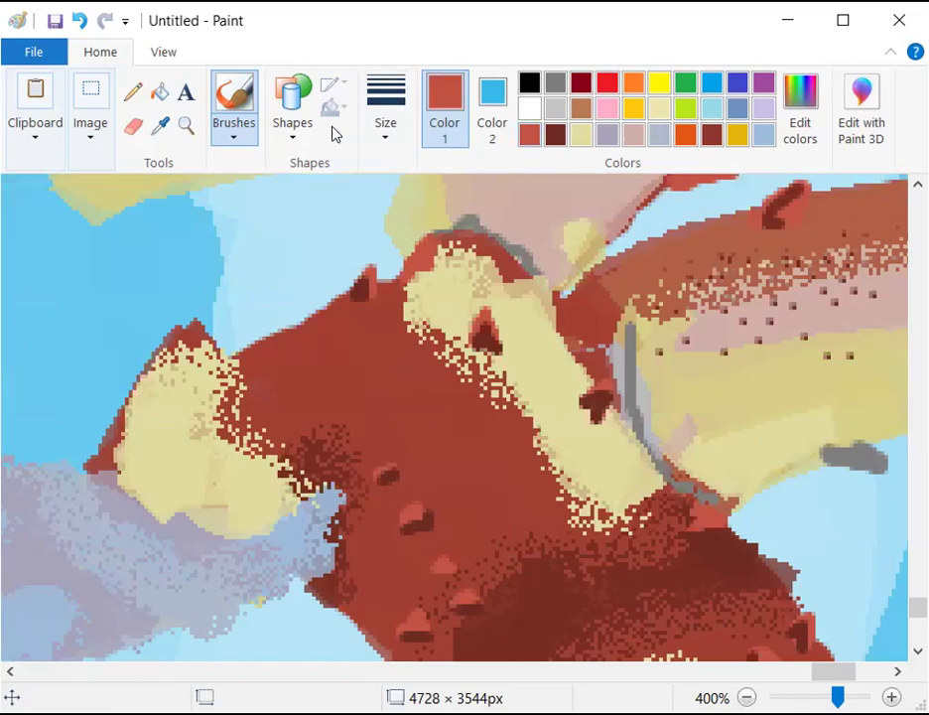
left_click(384, 117)
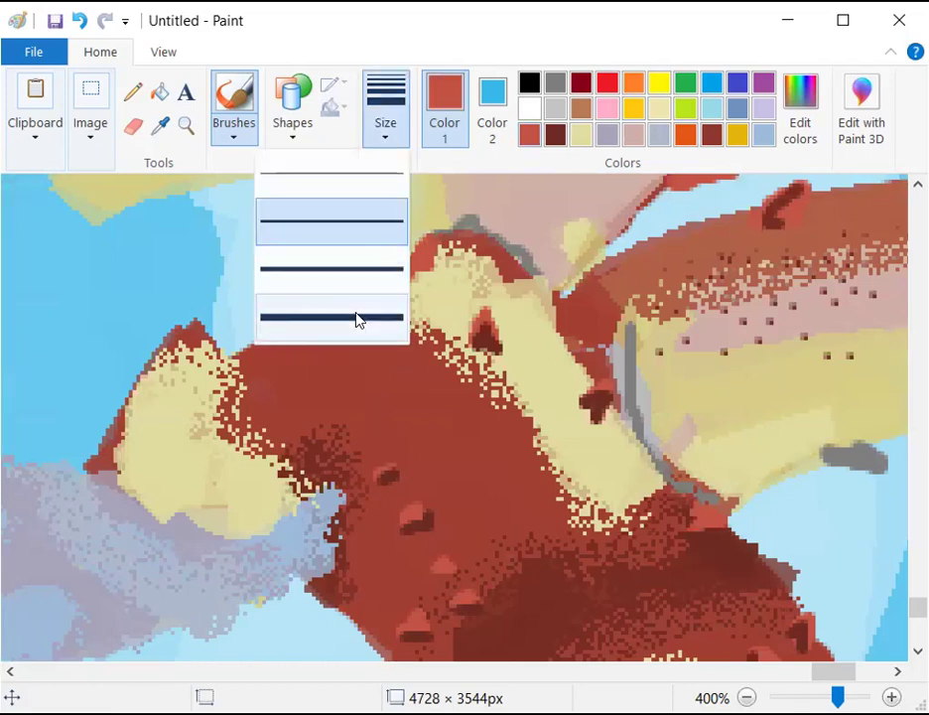
left_click(359, 289)
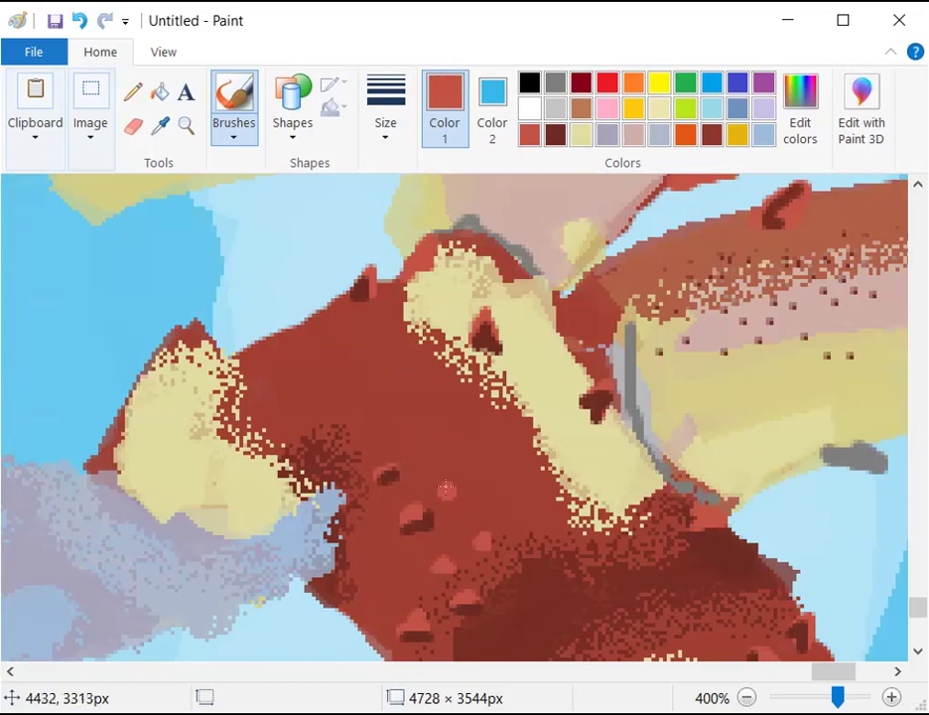
left_click(449, 489)
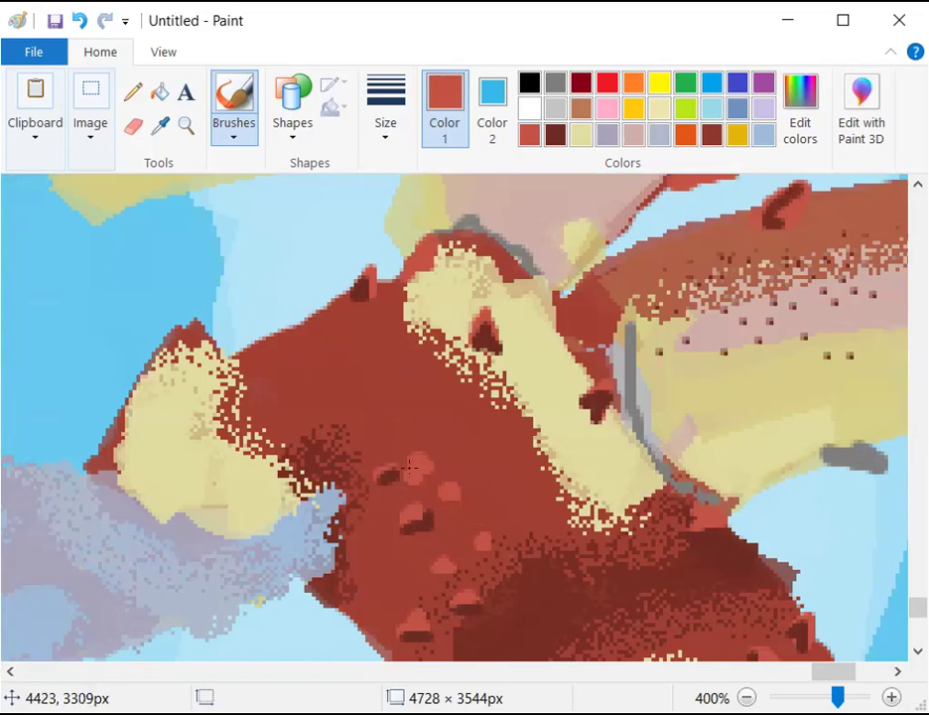
left_click(382, 430)
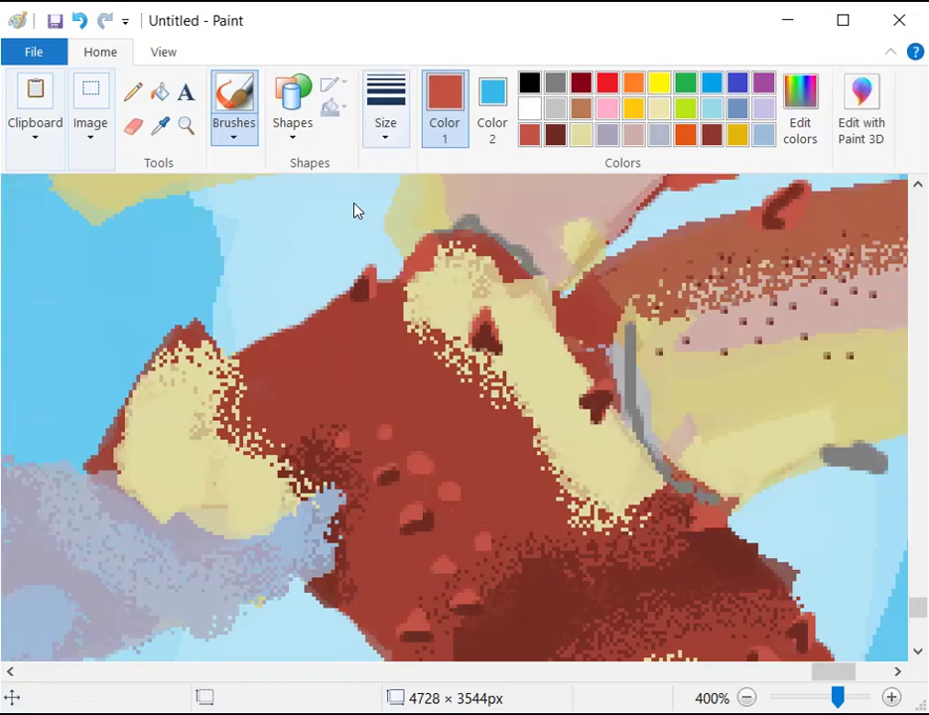
Shade the undersides of the light-red bumps between the cream patches in dark maroon
left_click(555, 134)
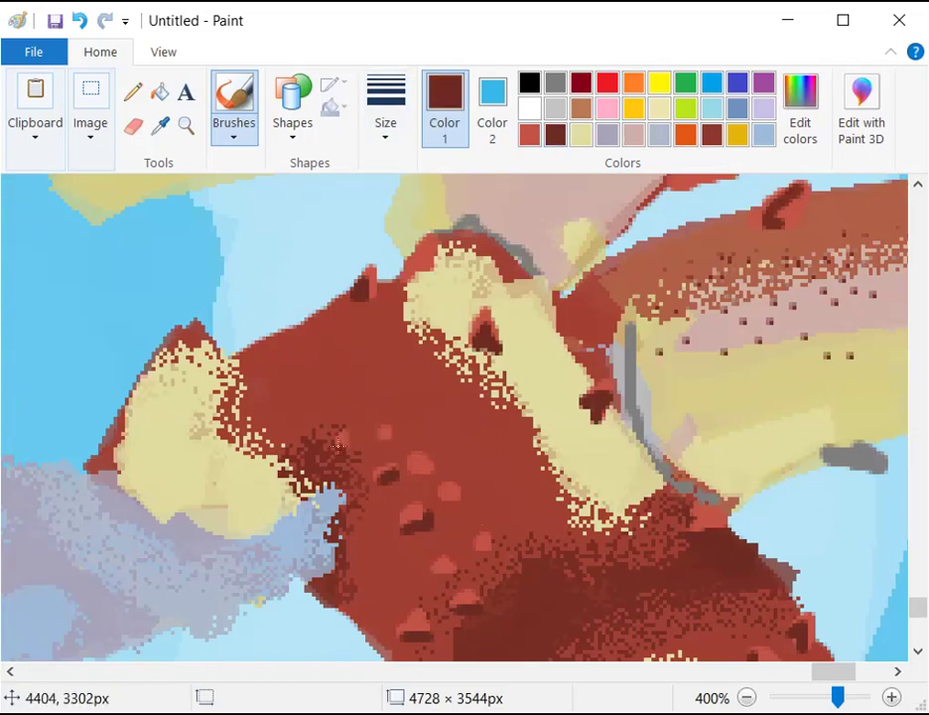
left_click_drag(380, 443, 388, 438)
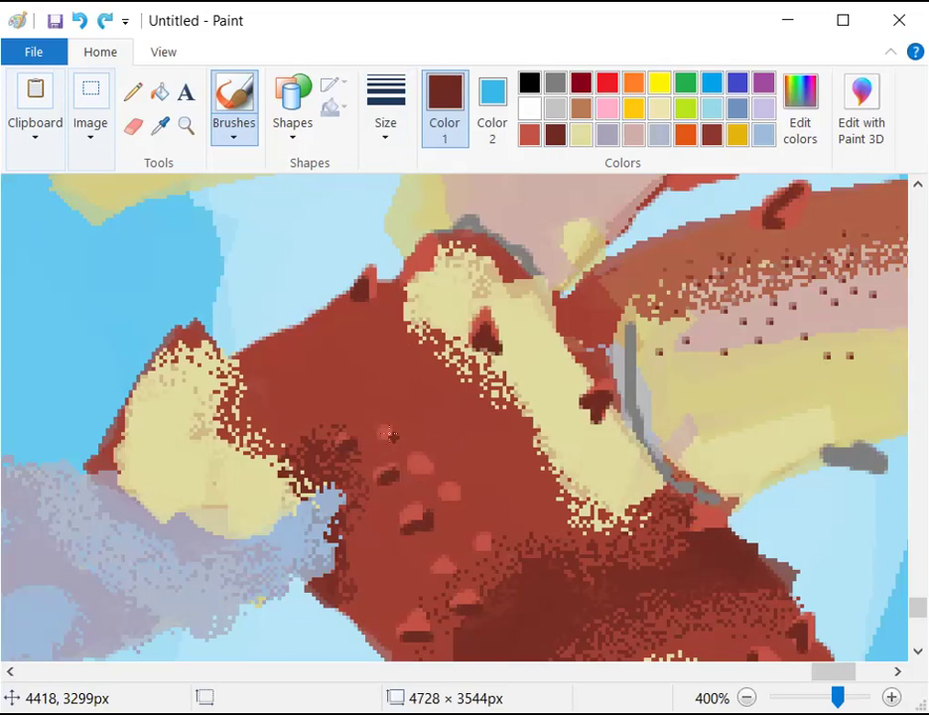
mouse_move(384, 437)
left_mouse_down()
mouse_move(422, 482)
mouse_move(441, 484)
left_mouse_up()
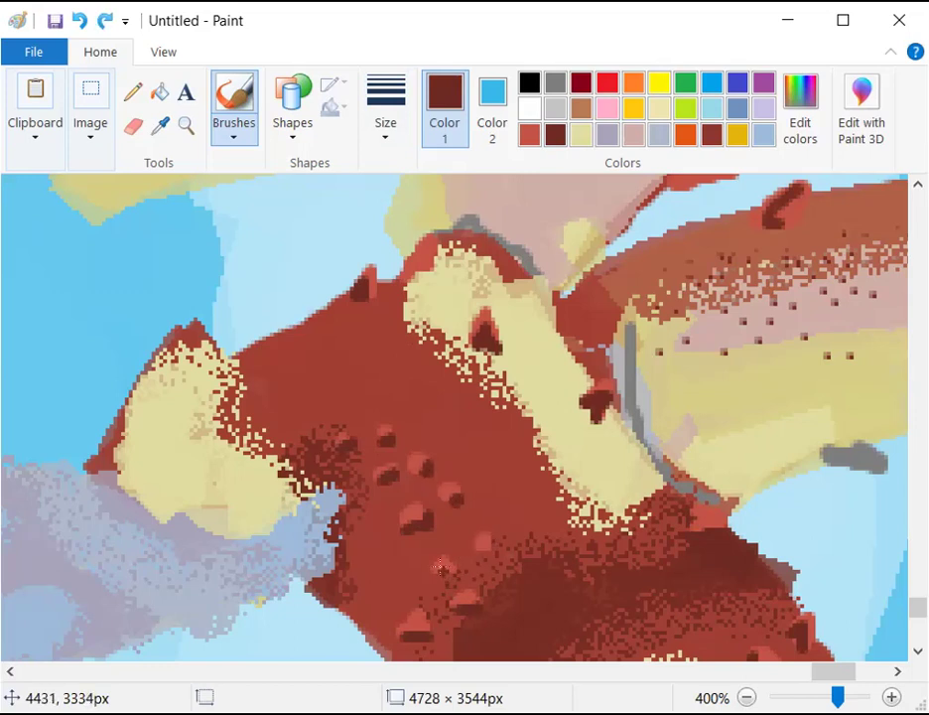
Airbrush grey-blue speckles over the left leg's lavender section and lower edge, undoing the stray stroke on the lavender band between the legs
scroll(604, 583, "down", 5)
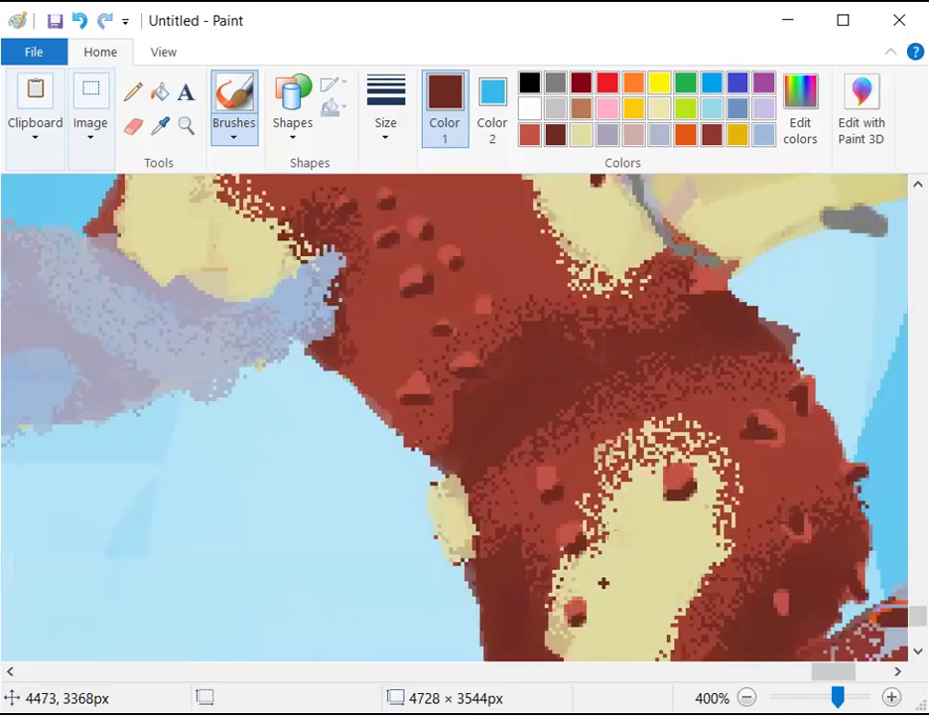
scroll(454, 417, "down", 2)
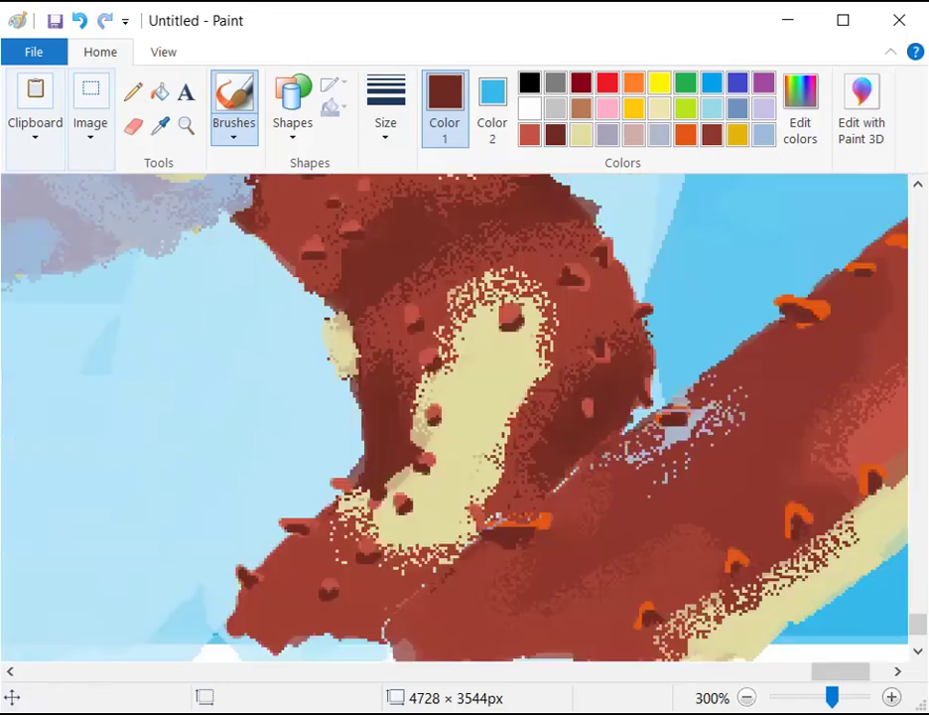
scroll(702, 640, "down", 1)
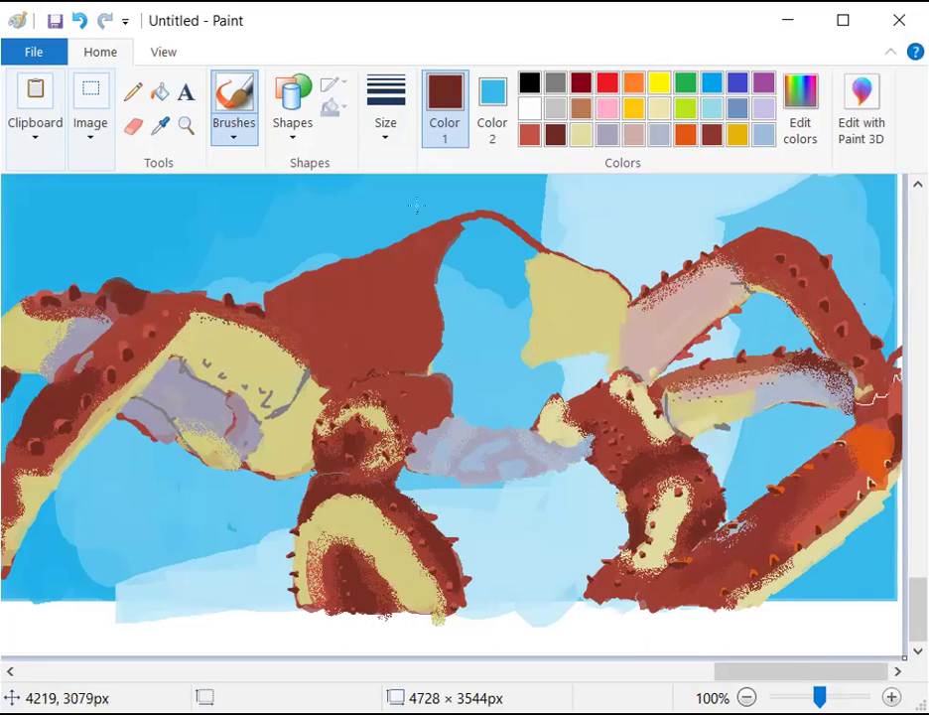
left_click(660, 136)
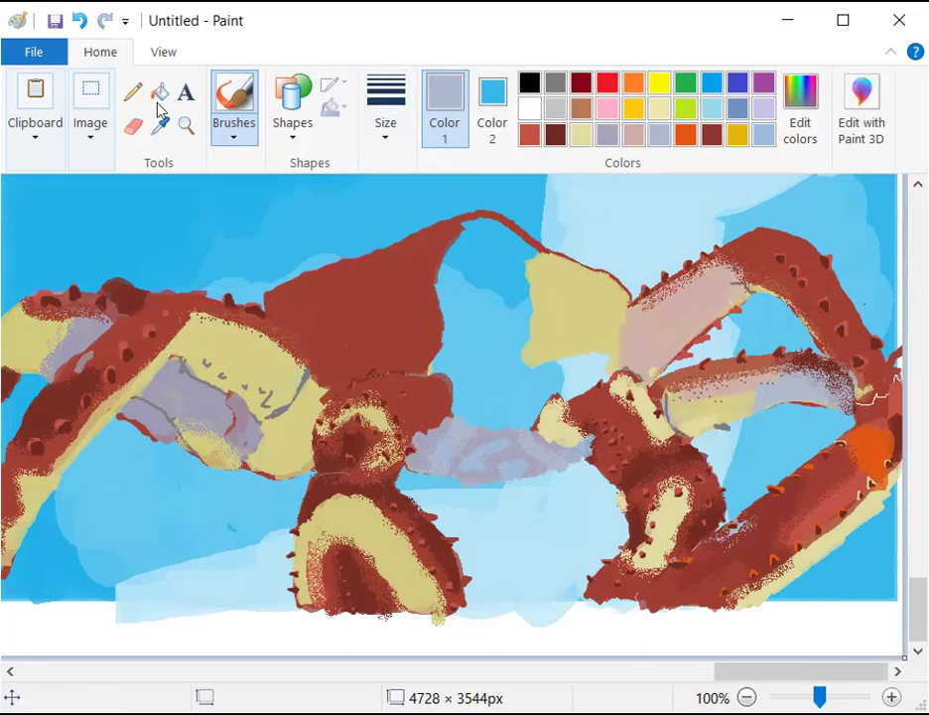
left_click(233, 131)
left_click(226, 180)
mouse_move(157, 389)
left_mouse_down()
mouse_move(207, 434)
mouse_move(239, 424)
mouse_move(231, 432)
left_mouse_up()
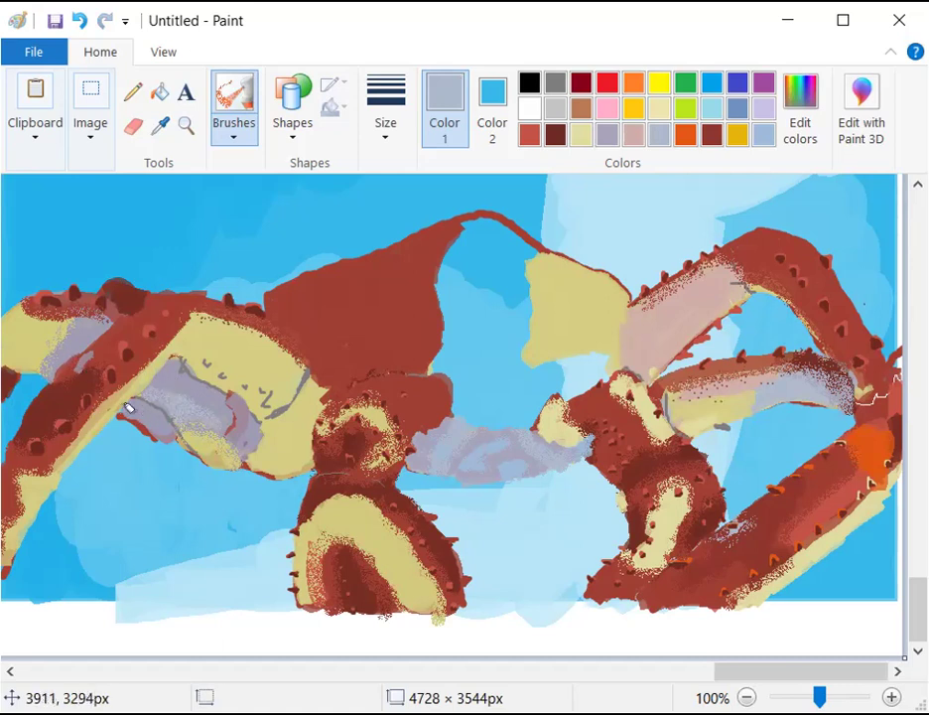
left_click_drag(128, 408, 159, 427)
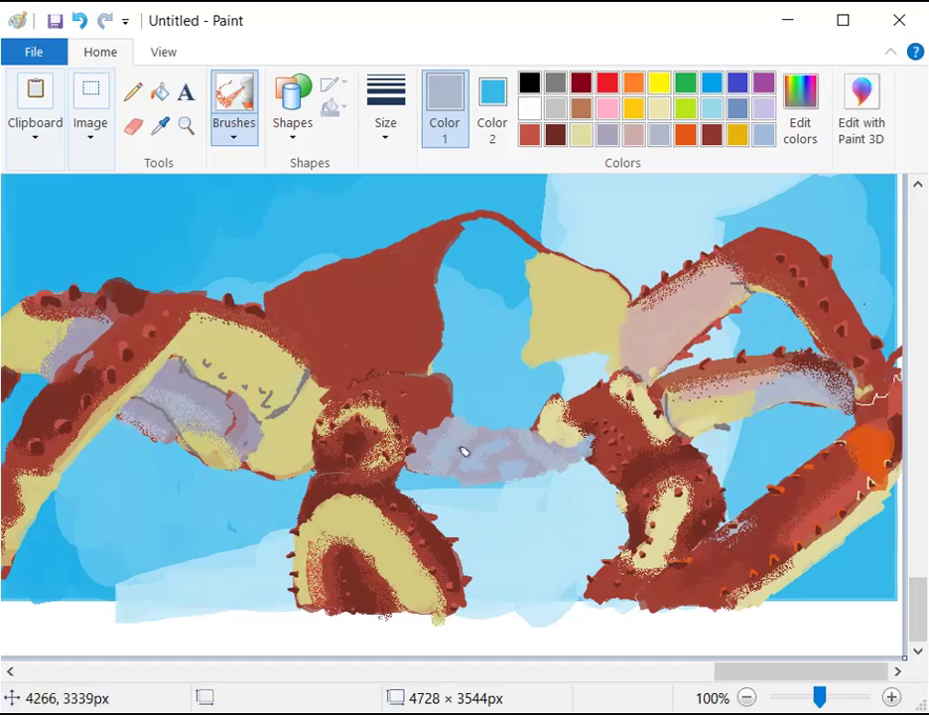
left_click_drag(503, 471, 526, 479)
key("ctrl+z")
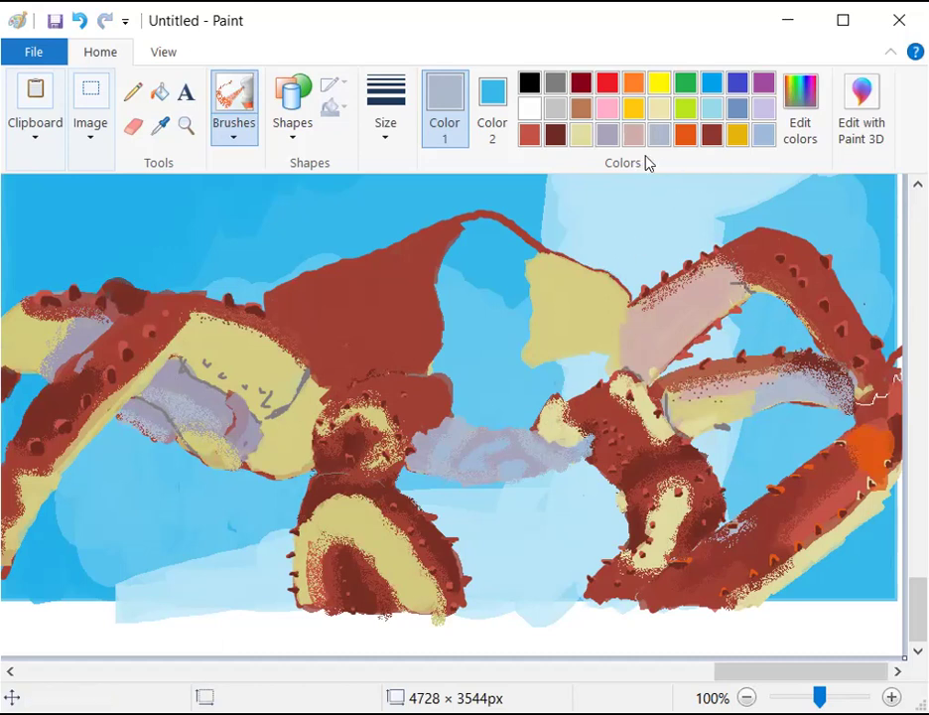
Airbrush grey-blue speckles along the lower edge of the right leg's pink section, and pick dark red as the painting colour
left_click(583, 134)
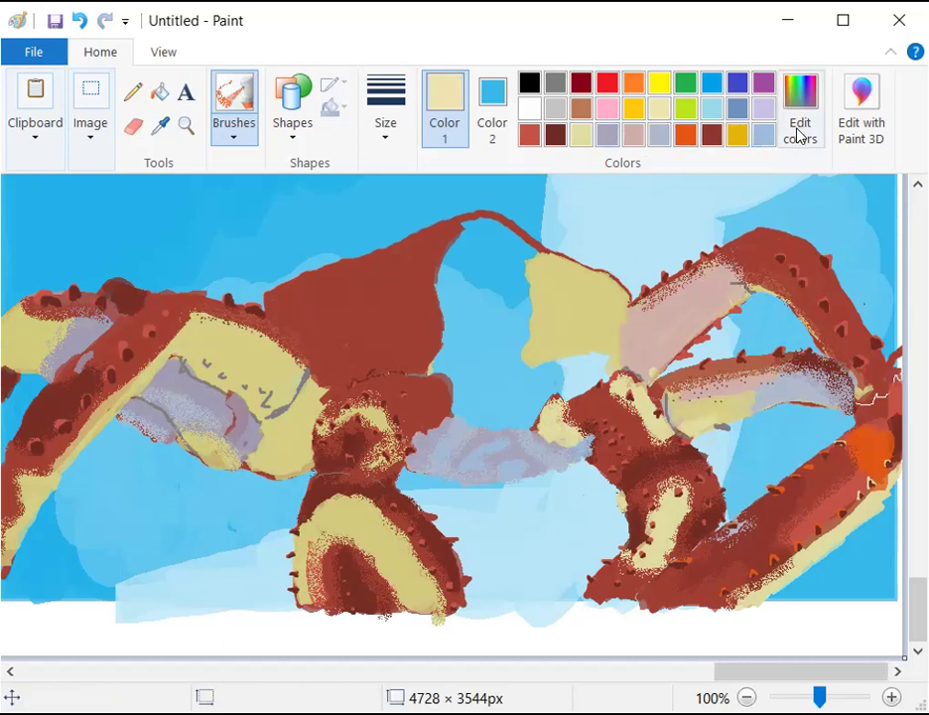
left_click(664, 137)
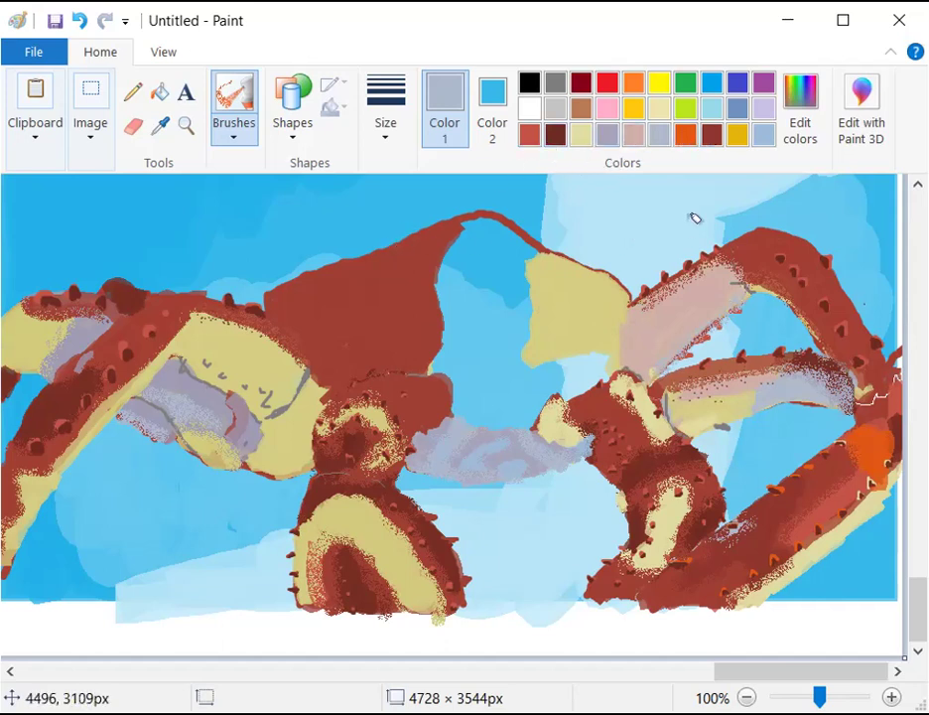
left_click(711, 136)
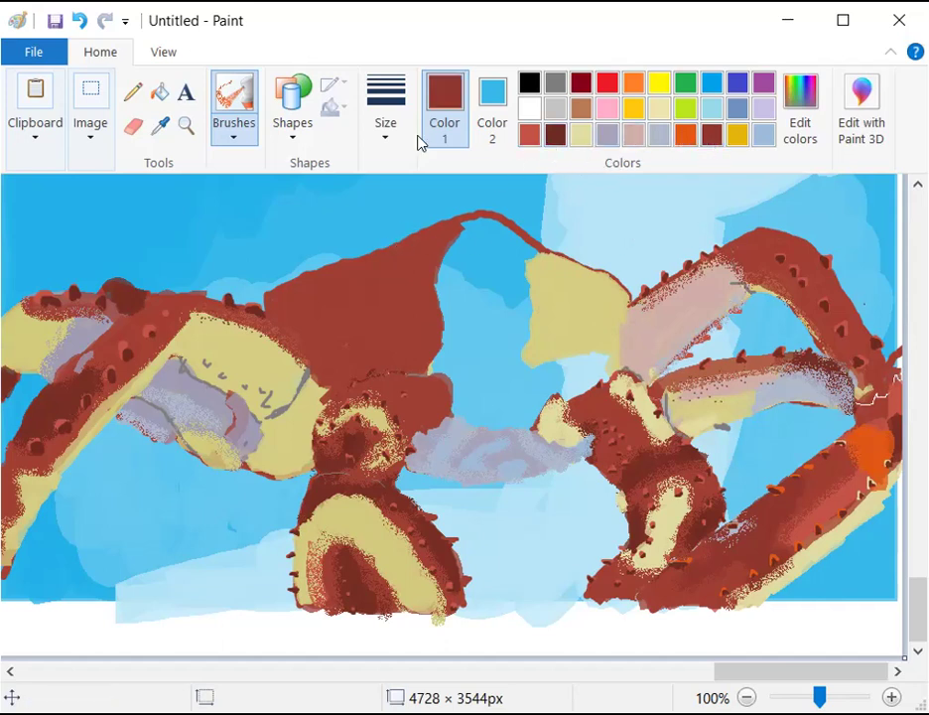
Shade the middle of the crab's red shell with brownish-red brush strokes, reaching toward its inner edge
left_click(235, 135)
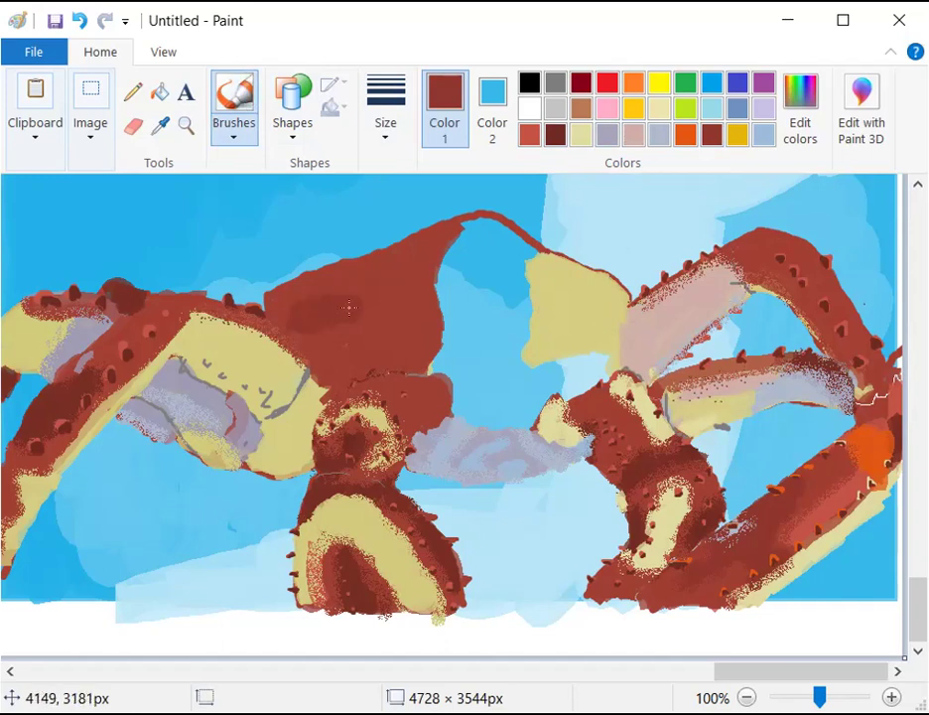
left_click_drag(357, 316, 367, 304)
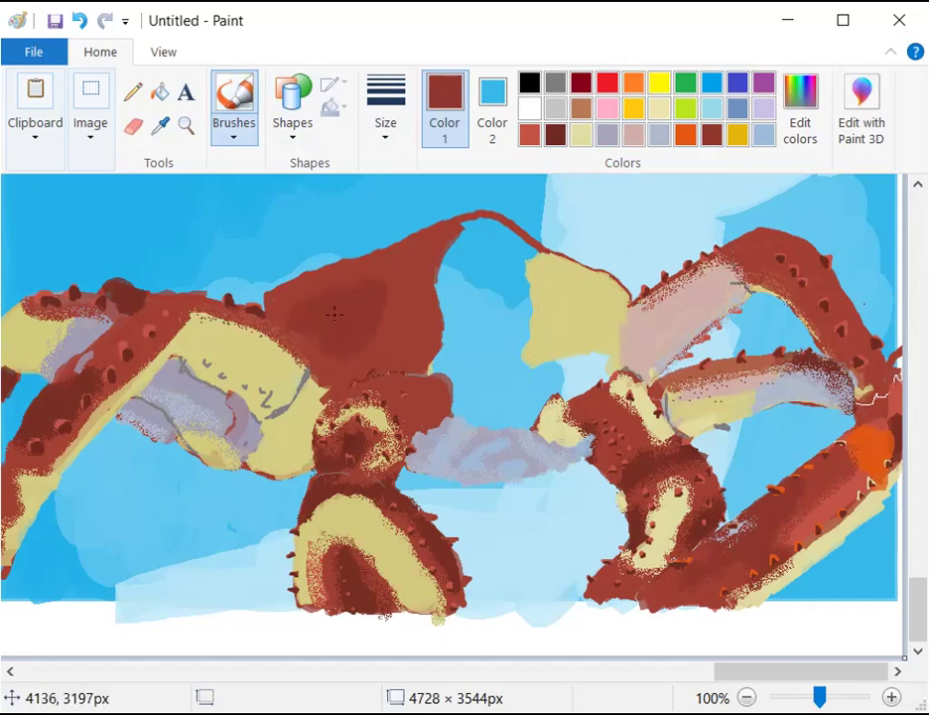
left_click_drag(361, 295, 381, 335)
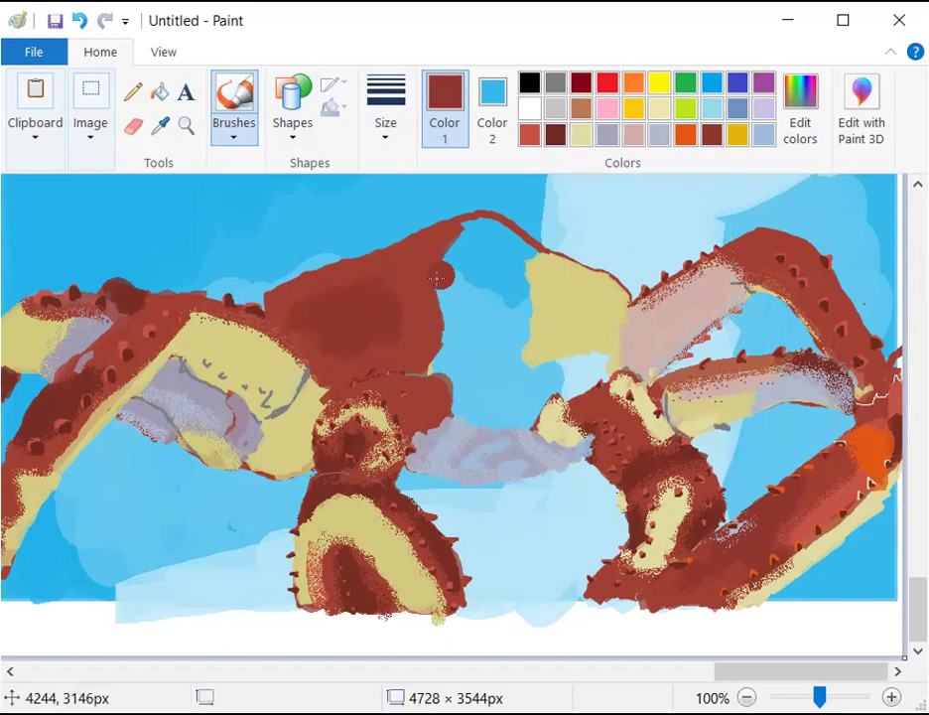
mouse_move(420, 281)
left_mouse_down()
mouse_move(436, 249)
mouse_move(422, 277)
left_mouse_up()
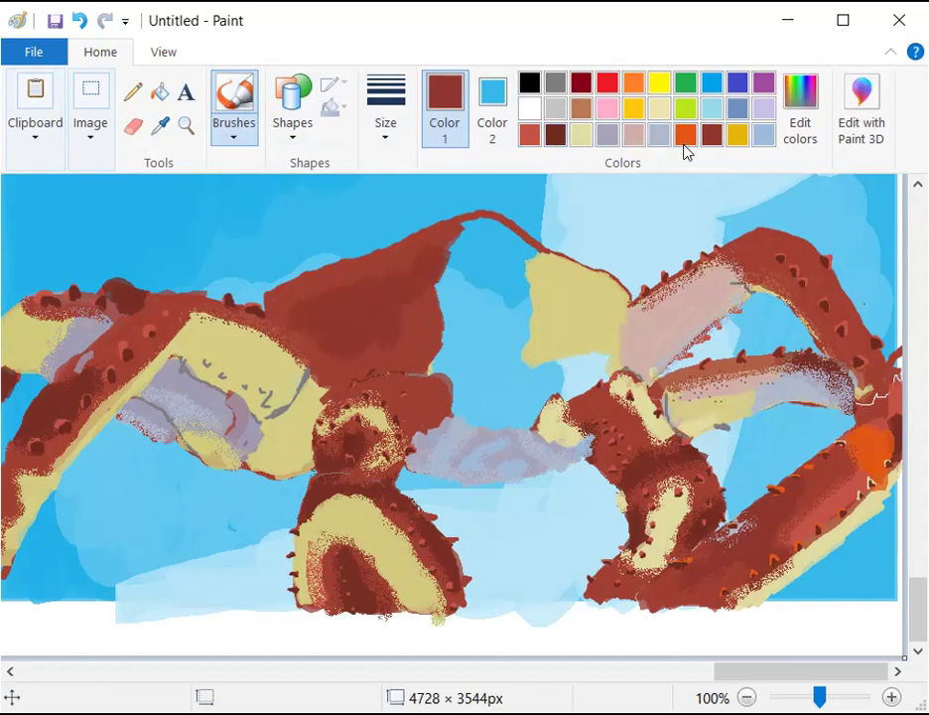
Paint a dark brown band along the shell's upper edge, using a thinner stroke at its peak
left_click(555, 135)
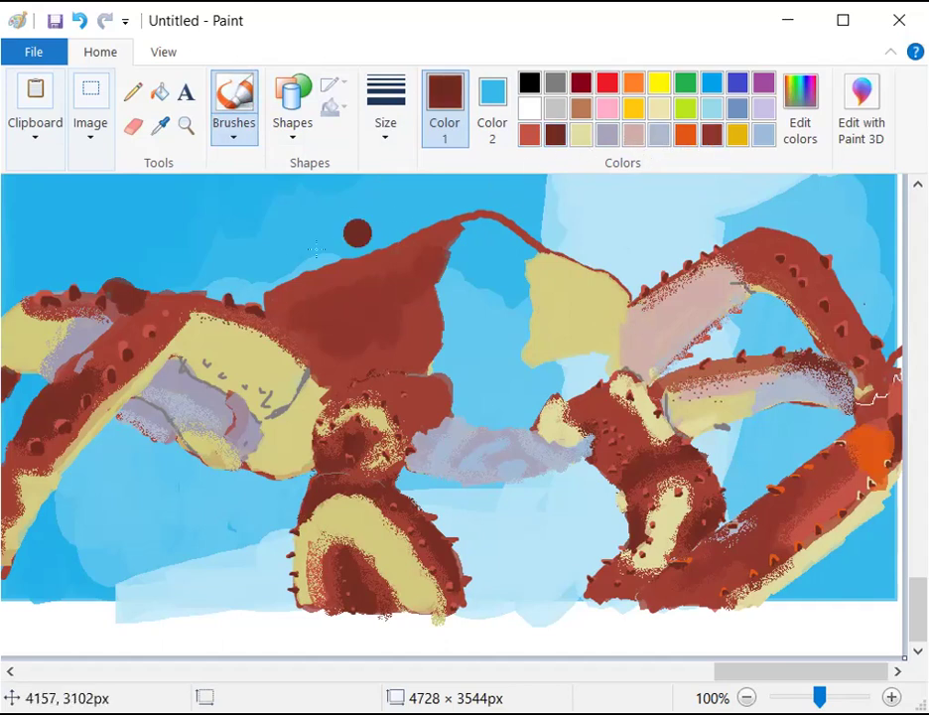
mouse_move(283, 302)
left_mouse_down()
mouse_move(363, 268)
mouse_move(328, 293)
mouse_move(381, 289)
mouse_move(401, 262)
mouse_move(367, 268)
mouse_move(424, 245)
left_mouse_up()
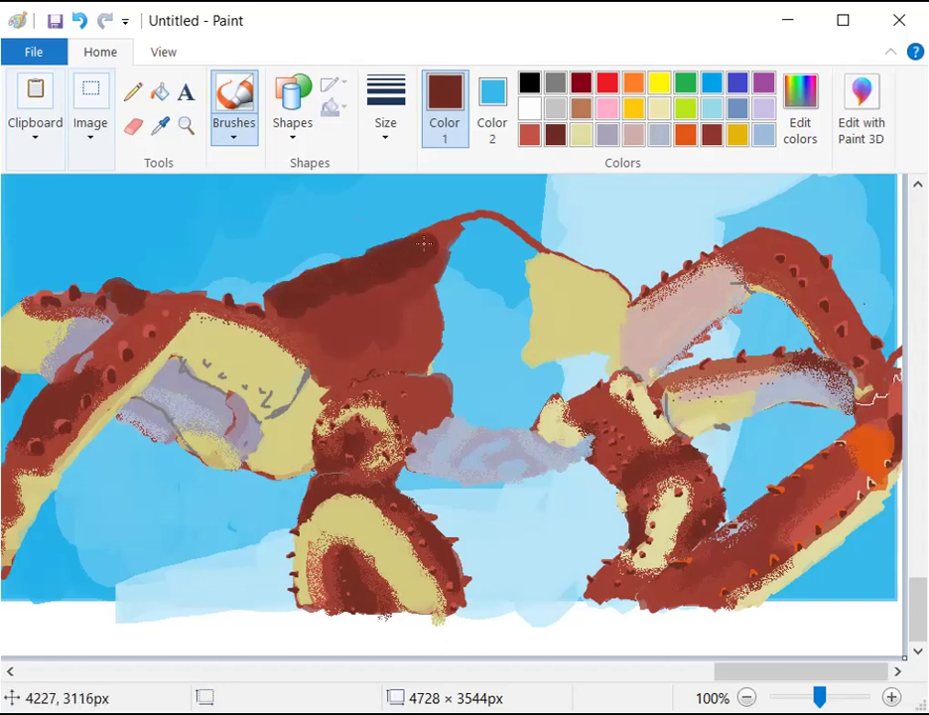
left_click(394, 136)
left_click(386, 213)
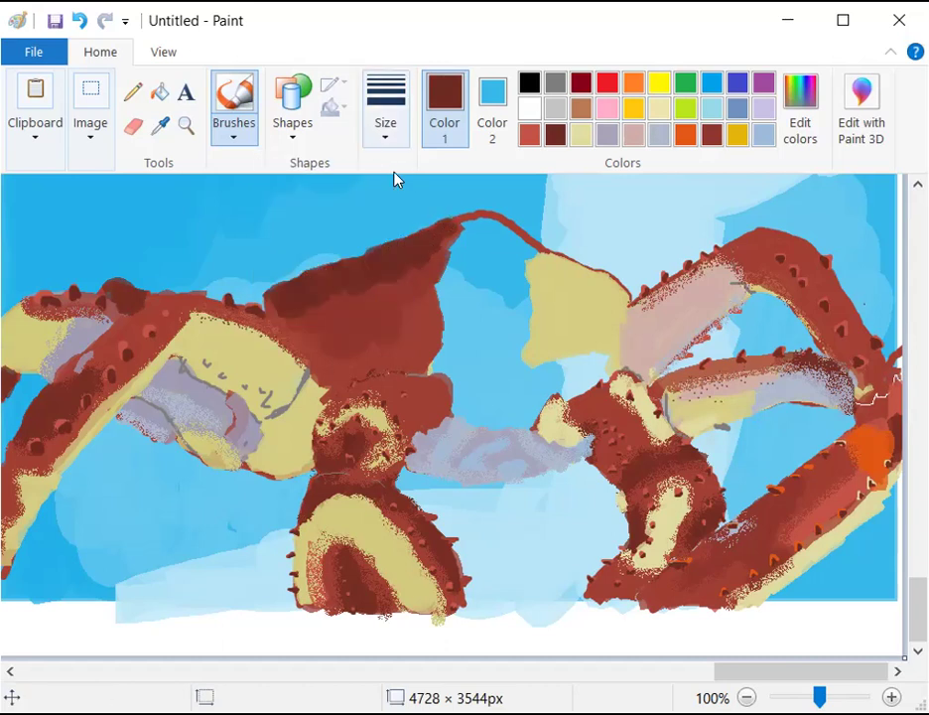
Soften the lower border of the shell's dark brown band with the Airbrush
left_click(238, 139)
left_click(236, 179)
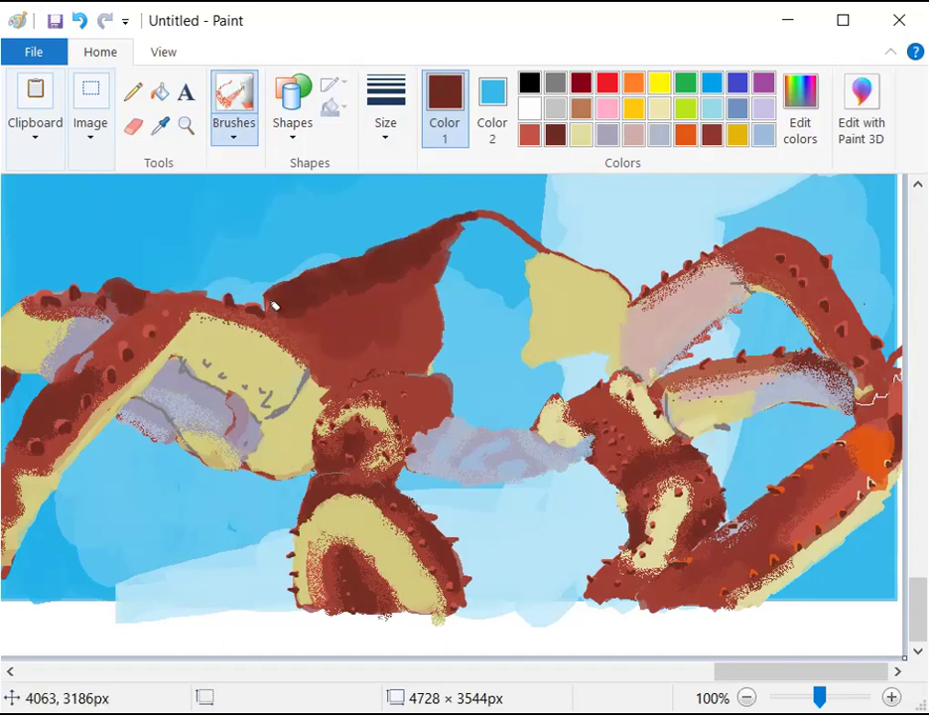
mouse_move(315, 296)
left_mouse_down()
mouse_move(413, 263)
mouse_move(444, 240)
left_mouse_up()
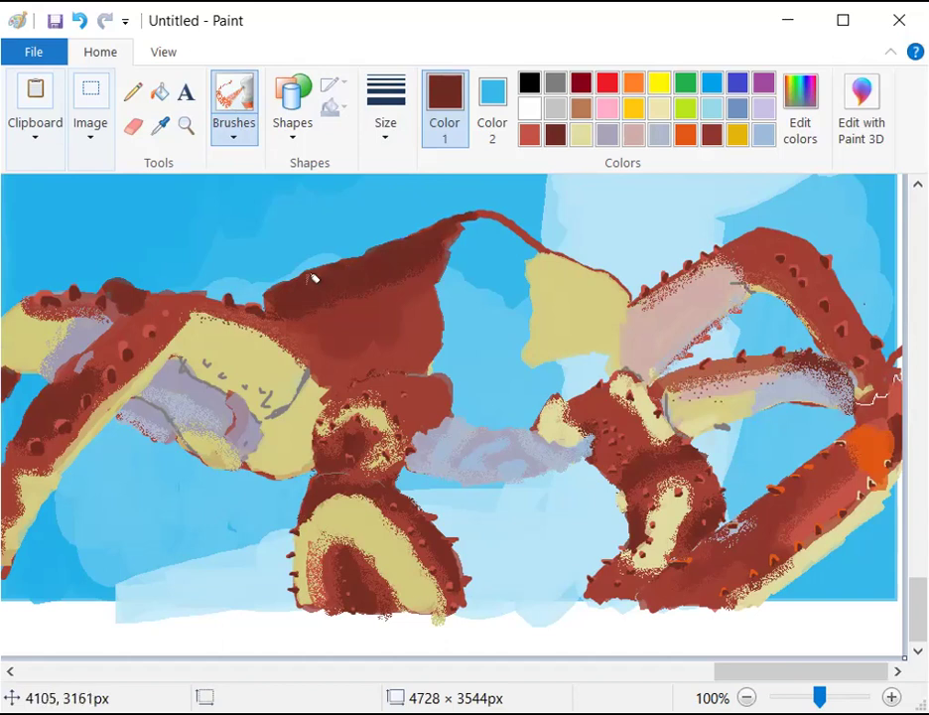
mouse_move(315, 284)
left_mouse_down()
mouse_move(398, 251)
mouse_move(436, 222)
left_mouse_up()
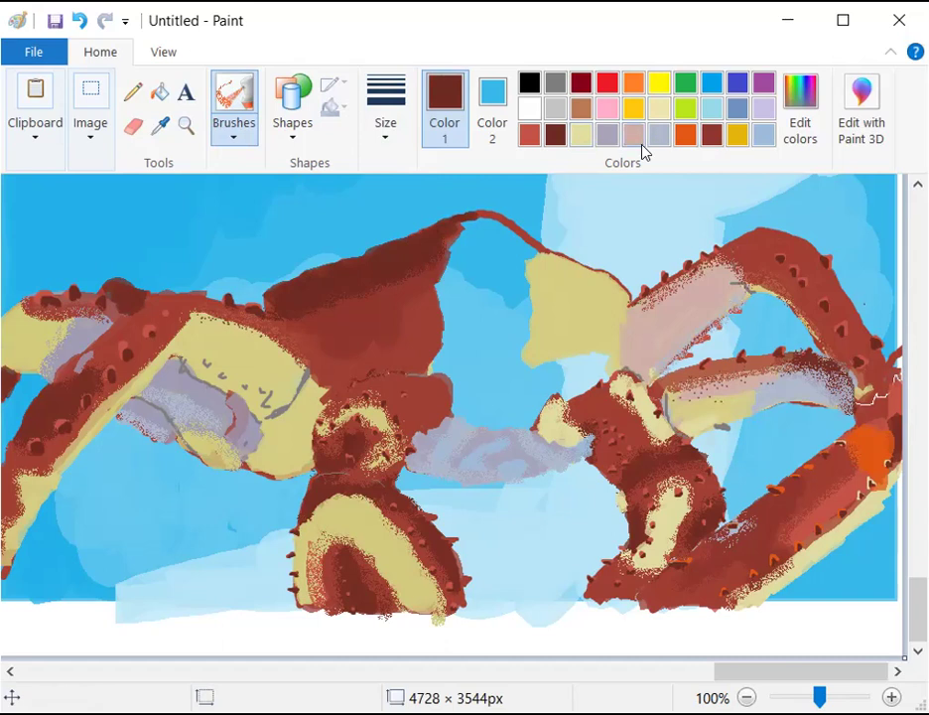
Airbrush the shell below the dark band with brownish red and a lighter red sampled from the shell
left_click(713, 136)
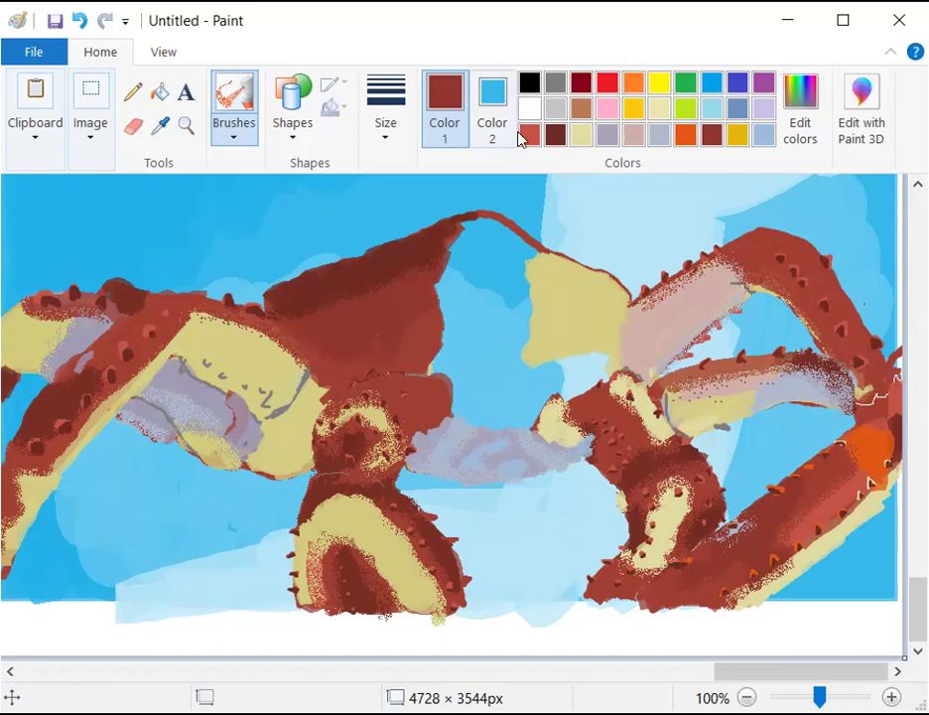
left_click(162, 128)
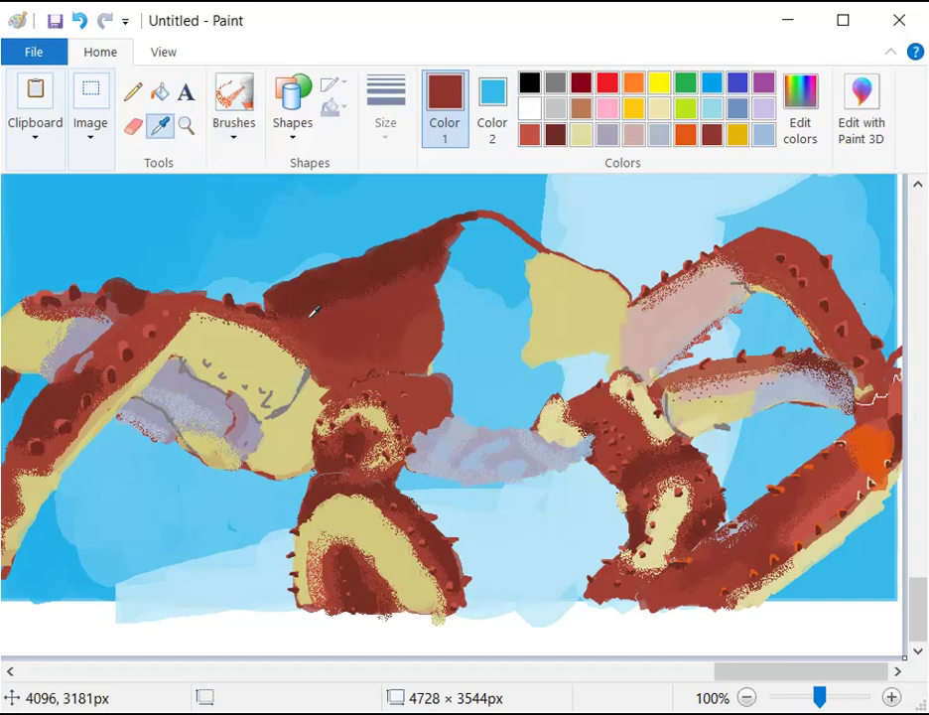
left_click(420, 340)
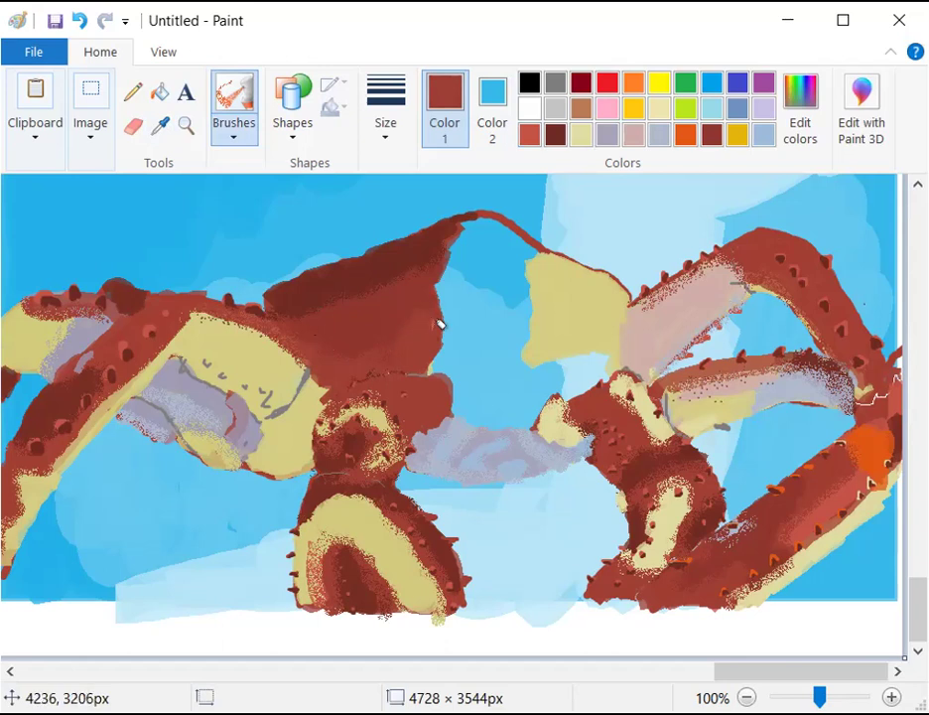
Speckle the lower middle of the shell with dark brown, using the Airbrush
left_click(557, 139)
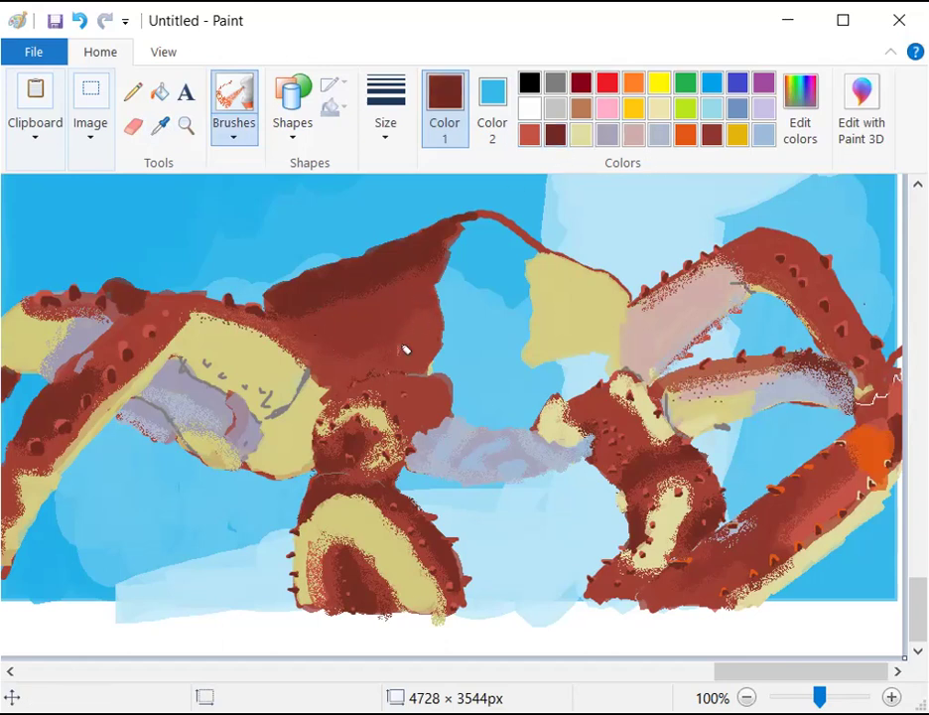
left_click(386, 109)
left_click(349, 320)
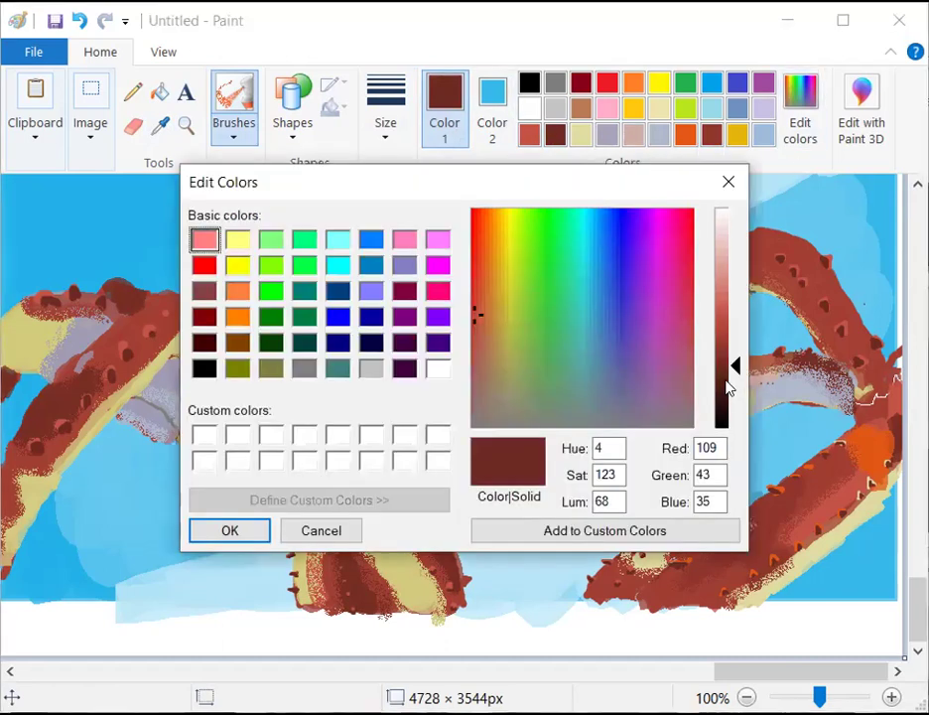
Mix a darker brown with luminance 52 (RGB 84, 32, 27) and choose the Marker brush for the shell's upper edge
left_click_drag(735, 366, 736, 381)
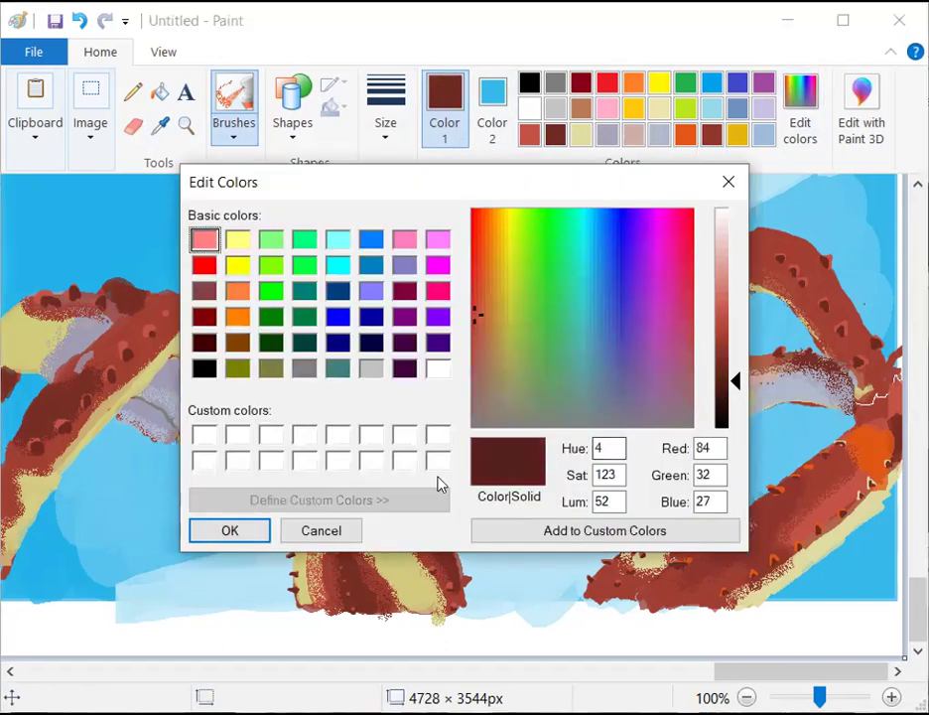
left_click(236, 533)
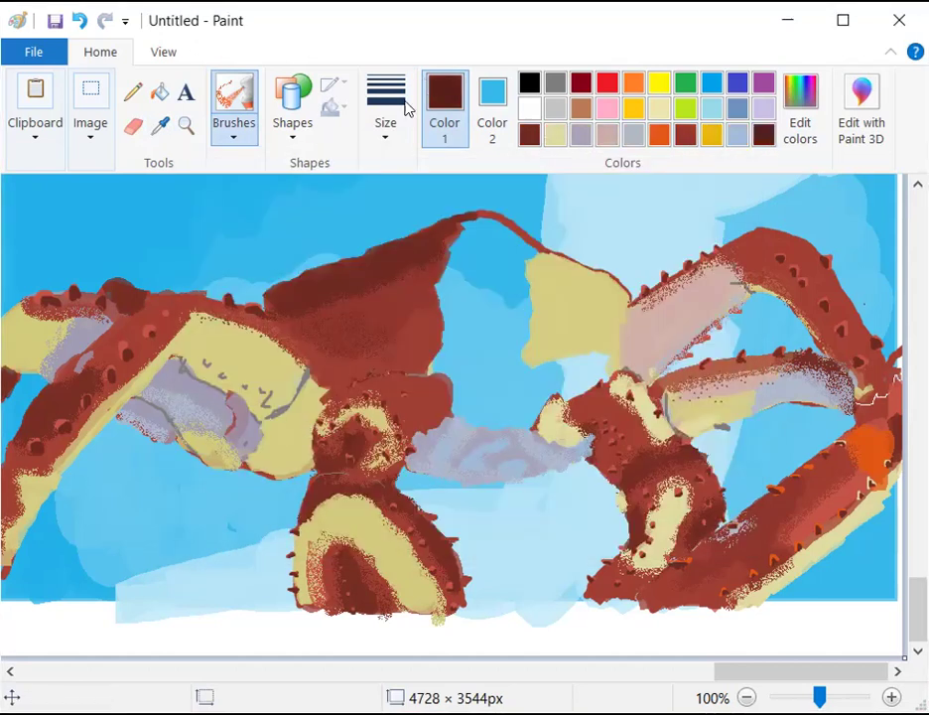
left_click(229, 141)
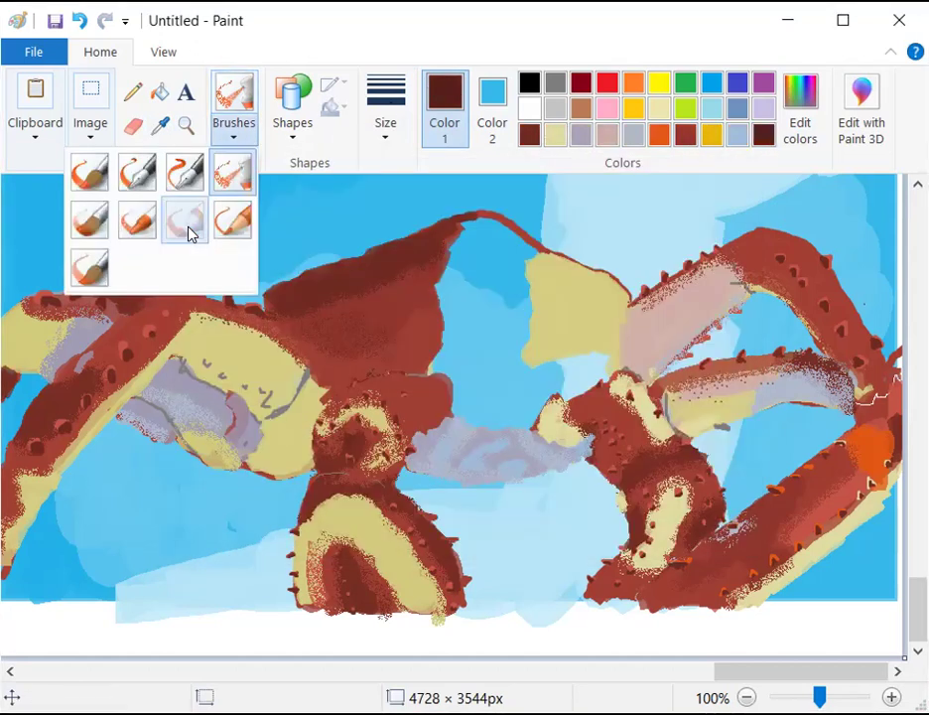
left_click(190, 228)
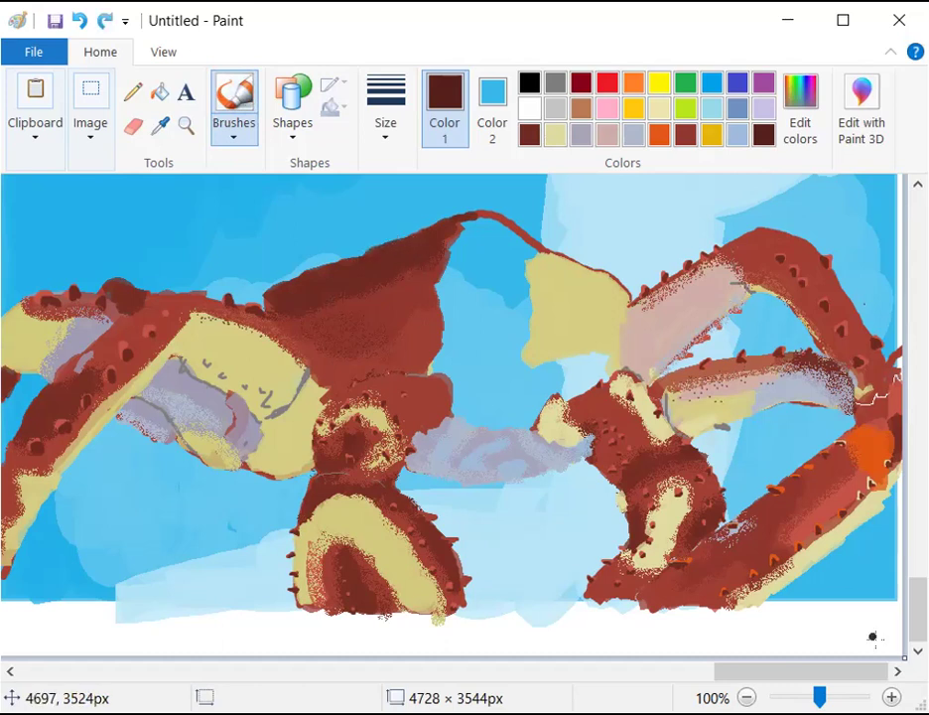
key("ctrl+Page_Up")
key("ctrl+Page_Up")
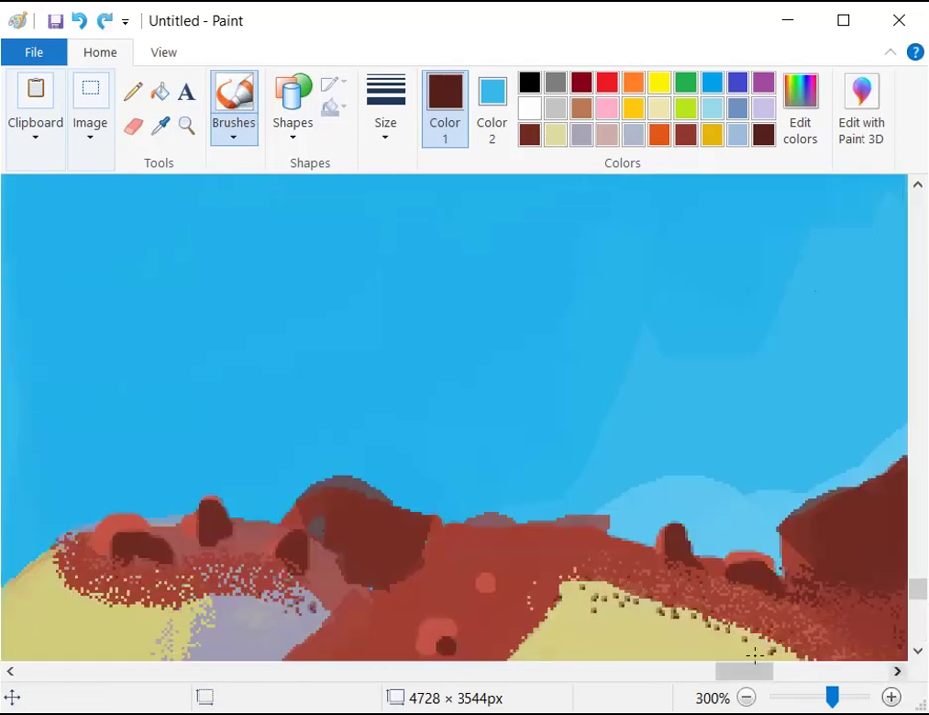
left_click_drag(742, 672, 791, 663)
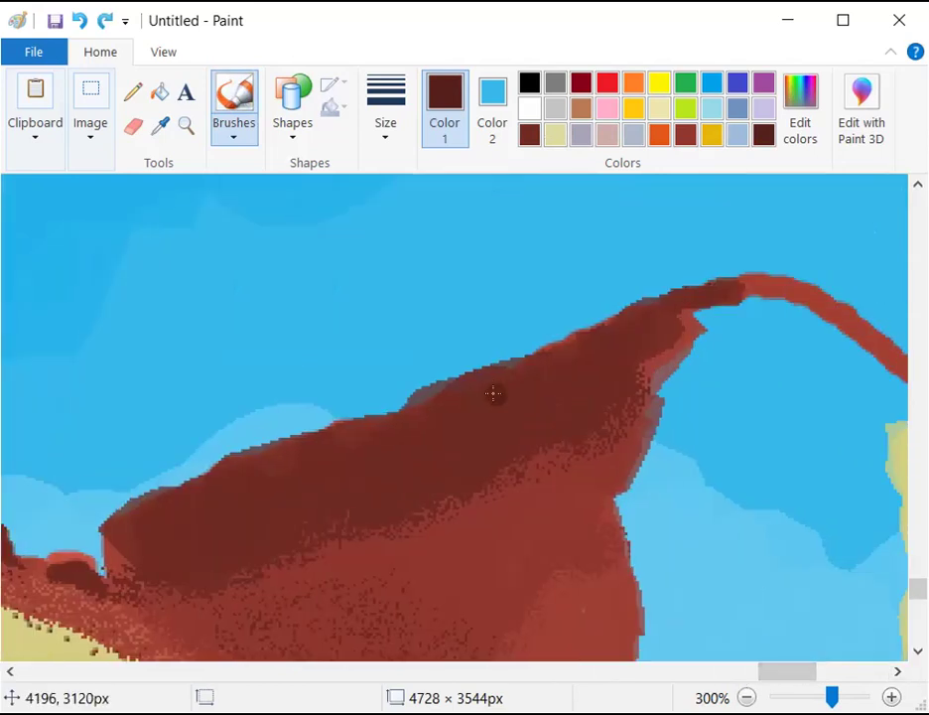
mouse_move(103, 502)
left_mouse_down()
mouse_move(145, 510)
mouse_move(184, 481)
mouse_move(201, 428)
mouse_move(185, 475)
left_mouse_up()
key("ctrl+z")
key("ctrl+z")
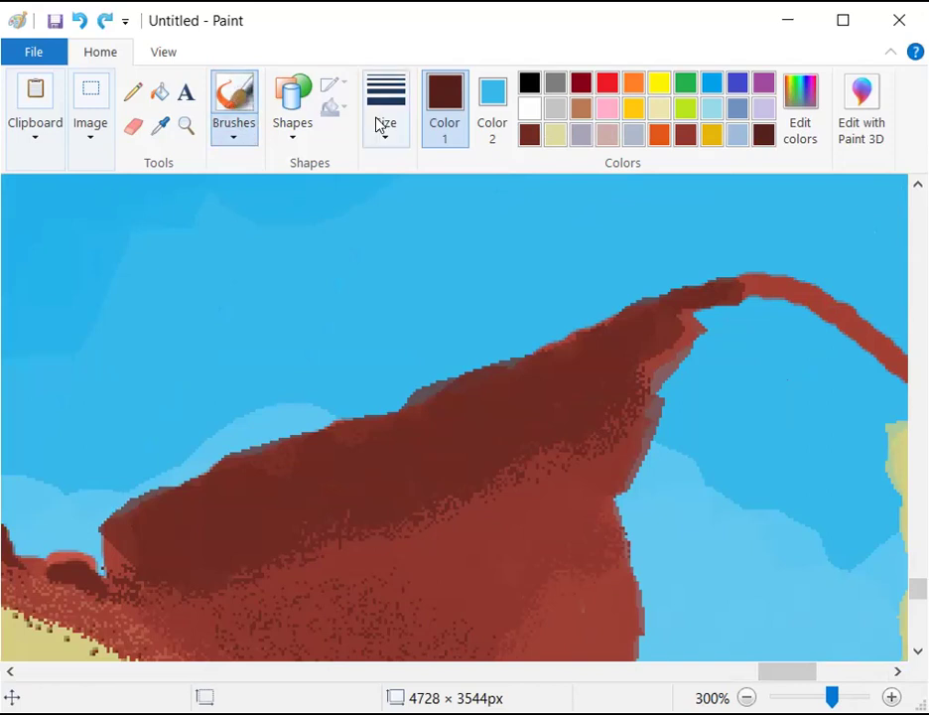
mouse_move(137, 511)
left_mouse_down()
mouse_move(108, 497)
mouse_move(130, 507)
mouse_move(168, 473)
mouse_move(190, 478)
mouse_move(217, 452)
mouse_move(264, 444)
mouse_move(273, 438)
mouse_move(270, 399)
mouse_move(293, 429)
mouse_move(287, 445)
left_mouse_up()
mouse_move(287, 445)
left_mouse_down()
mouse_move(308, 427)
mouse_move(361, 417)
left_mouse_up()
key("ctrl+z")
key("ctrl+z")
key("ctrl+z")
key("ctrl+z")
key("ctrl+z")
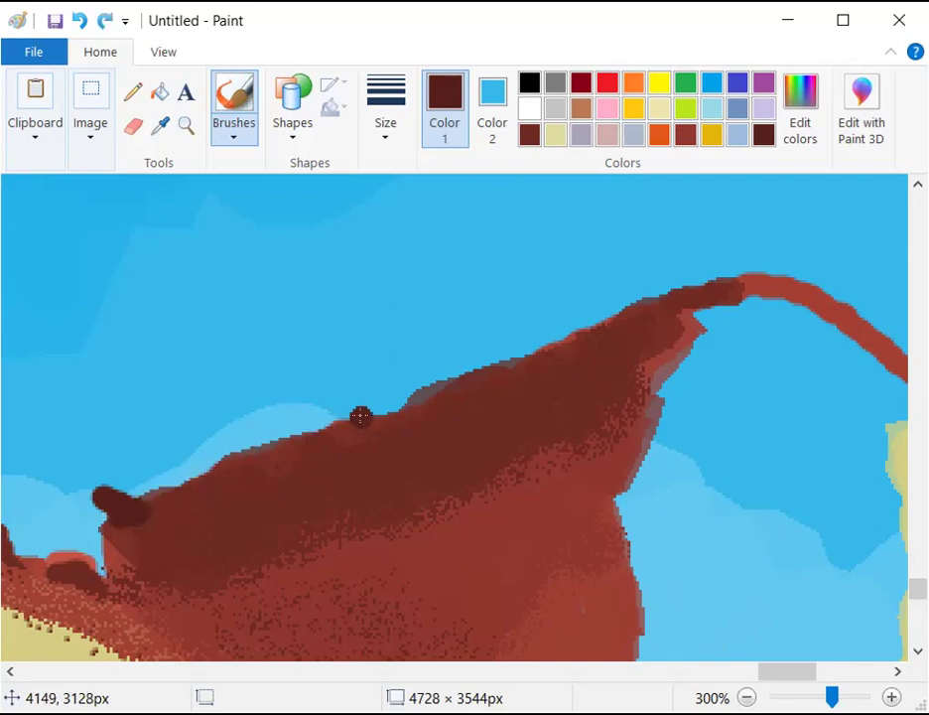
Paint a darkest-brown outline with protruding spikes along the shell's upper edge
mouse_move(134, 502)
left_mouse_down()
mouse_move(201, 473)
mouse_move(224, 417)
mouse_move(226, 436)
mouse_move(256, 455)
mouse_move(225, 464)
mouse_move(338, 424)
mouse_move(338, 381)
mouse_move(367, 417)
mouse_move(425, 390)
mouse_move(448, 373)
mouse_move(447, 338)
mouse_move(483, 361)
mouse_move(535, 351)
mouse_move(548, 375)
mouse_move(604, 310)
left_mouse_up()
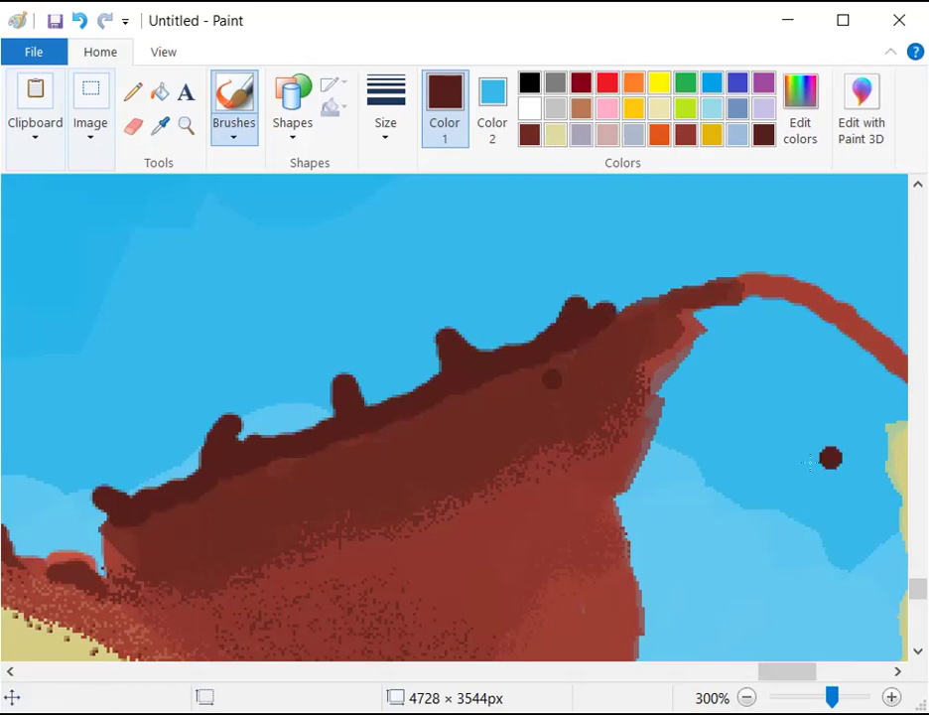
key("ctrl+z")
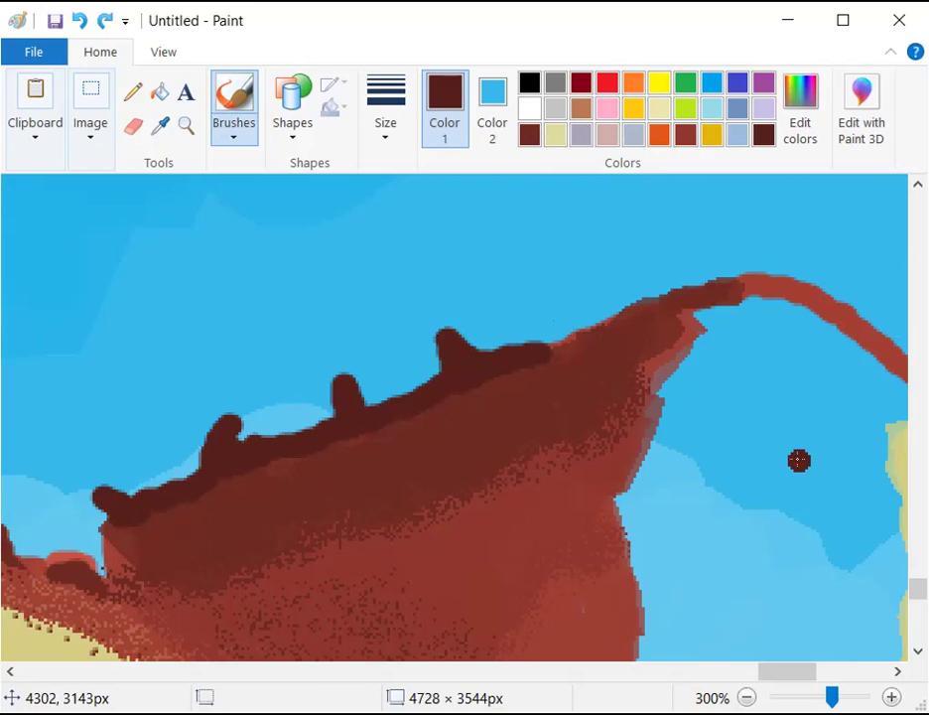
key("ctrl+y")
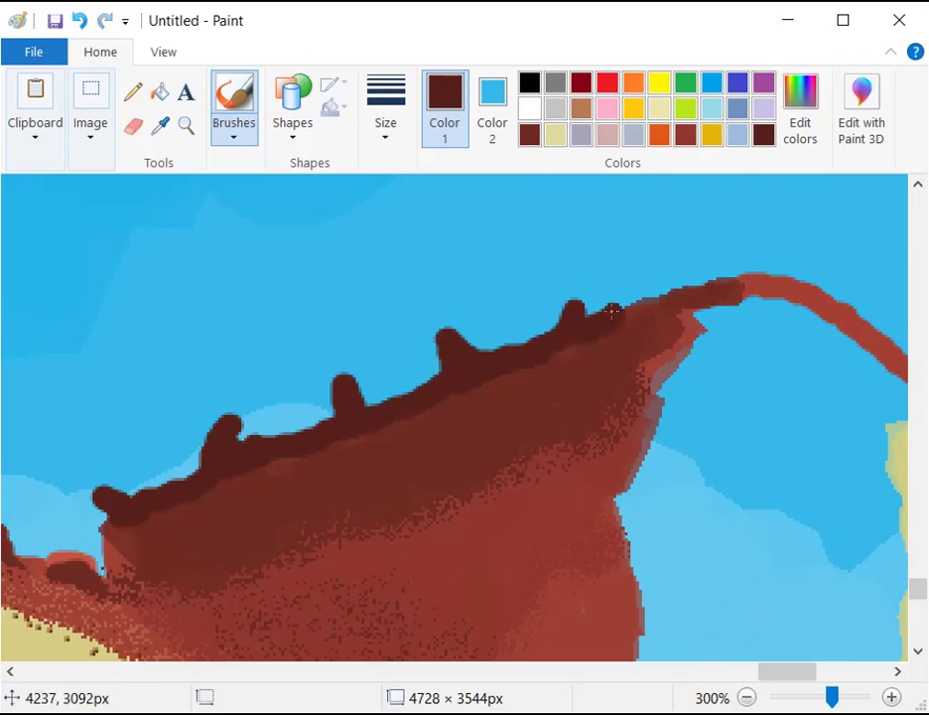
Sharpen the large spikes on the shell's upper edge with a thinner brush and add smaller spikes between them
left_click(385, 110)
left_click(367, 269)
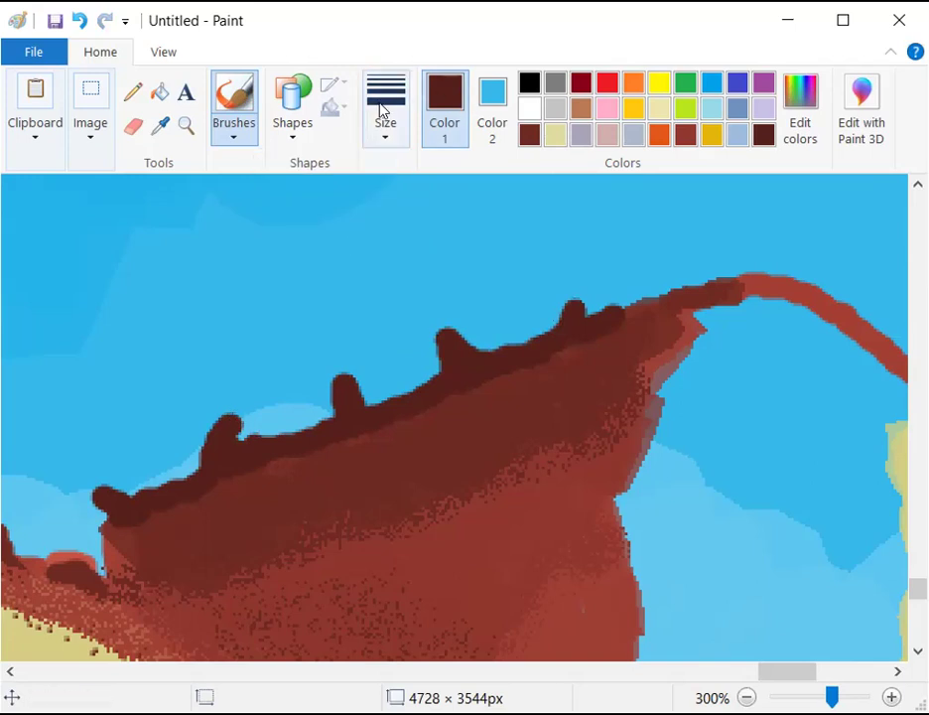
mouse_move(245, 405)
left_mouse_down()
mouse_move(220, 415)
mouse_move(242, 410)
mouse_move(232, 437)
mouse_move(232, 421)
mouse_move(243, 437)
left_mouse_up()
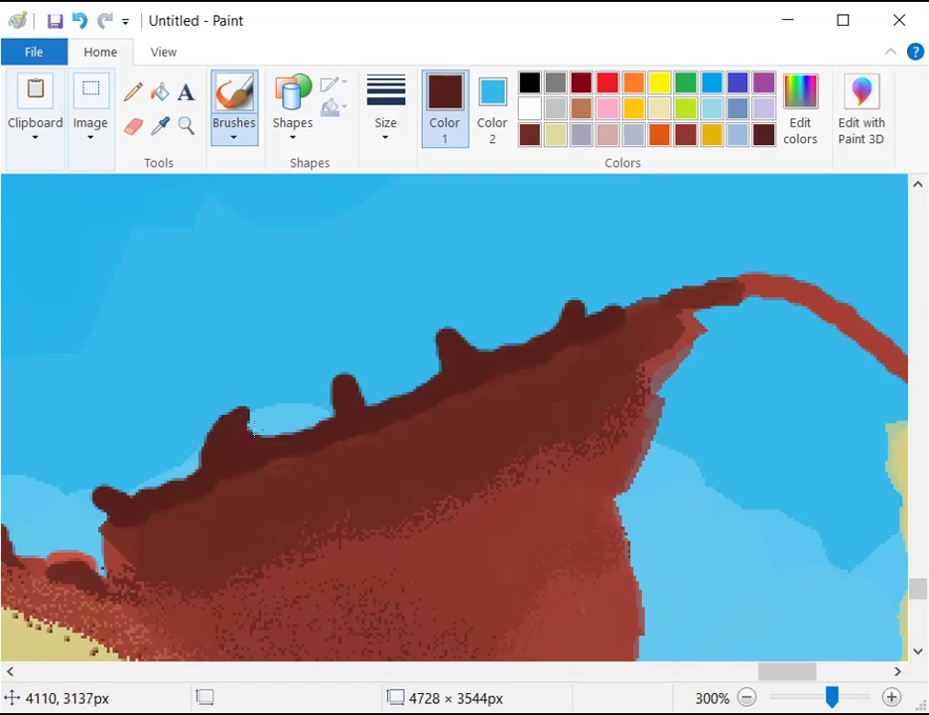
mouse_move(328, 379)
left_mouse_down()
mouse_move(334, 372)
mouse_move(331, 389)
mouse_move(334, 377)
mouse_move(346, 377)
mouse_move(381, 397)
left_mouse_up()
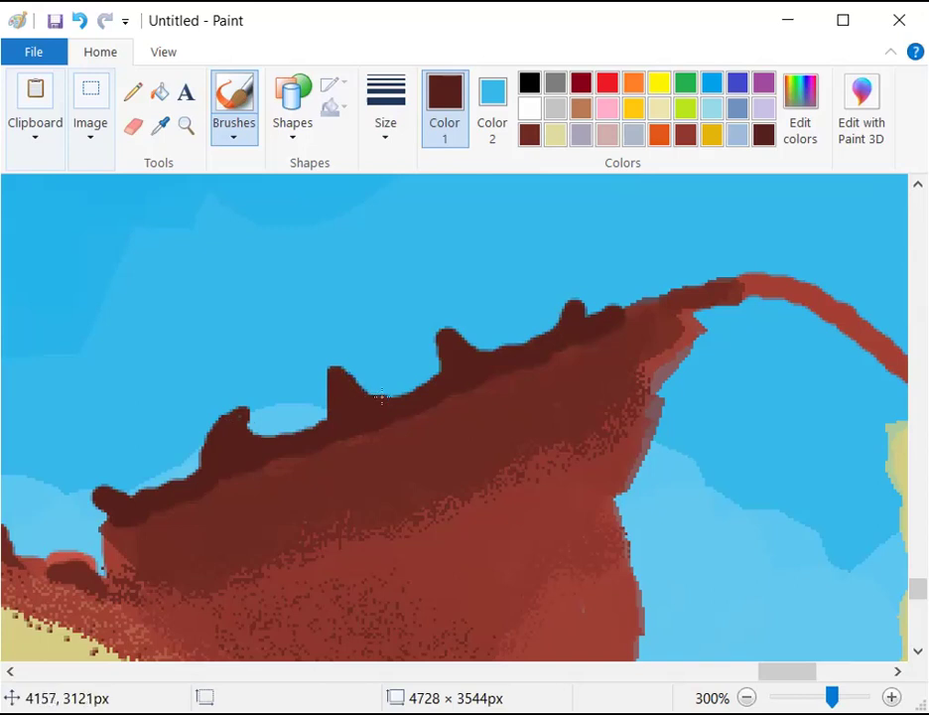
mouse_move(435, 326)
left_mouse_down()
mouse_move(434, 350)
mouse_move(453, 339)
mouse_move(437, 347)
left_mouse_up()
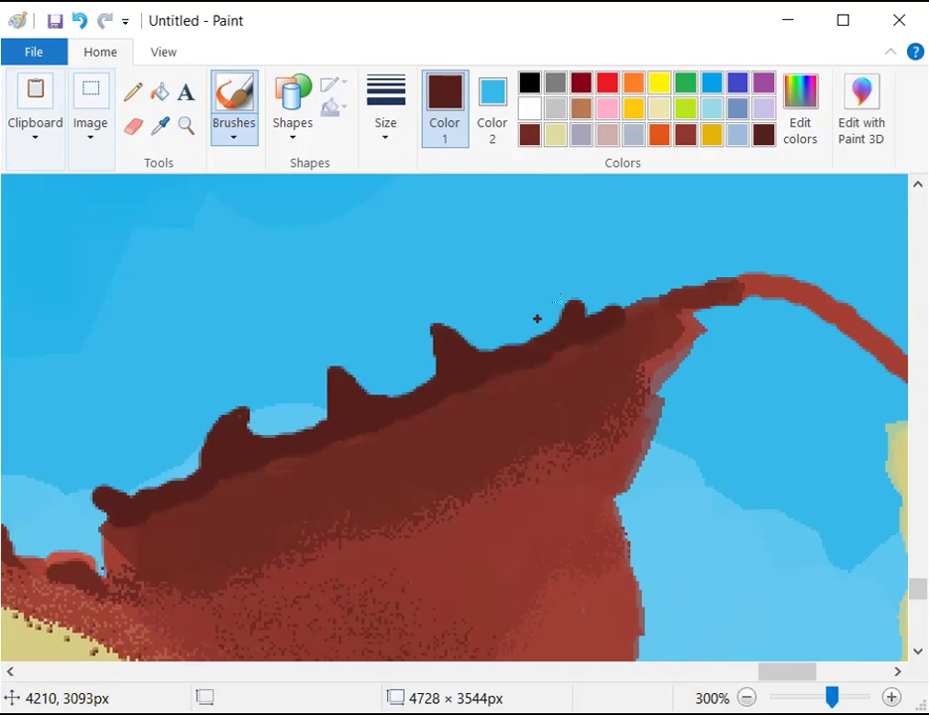
left_click_drag(584, 286, 578, 316)
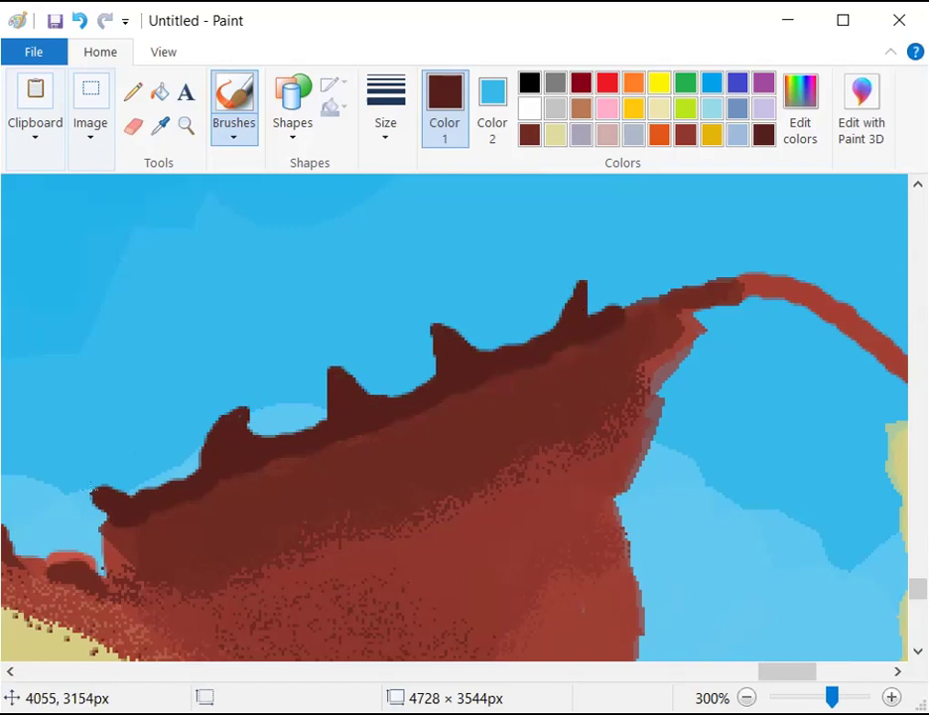
mouse_move(115, 514)
left_mouse_down()
mouse_move(89, 498)
mouse_move(114, 516)
mouse_move(83, 485)
mouse_move(136, 496)
left_mouse_up()
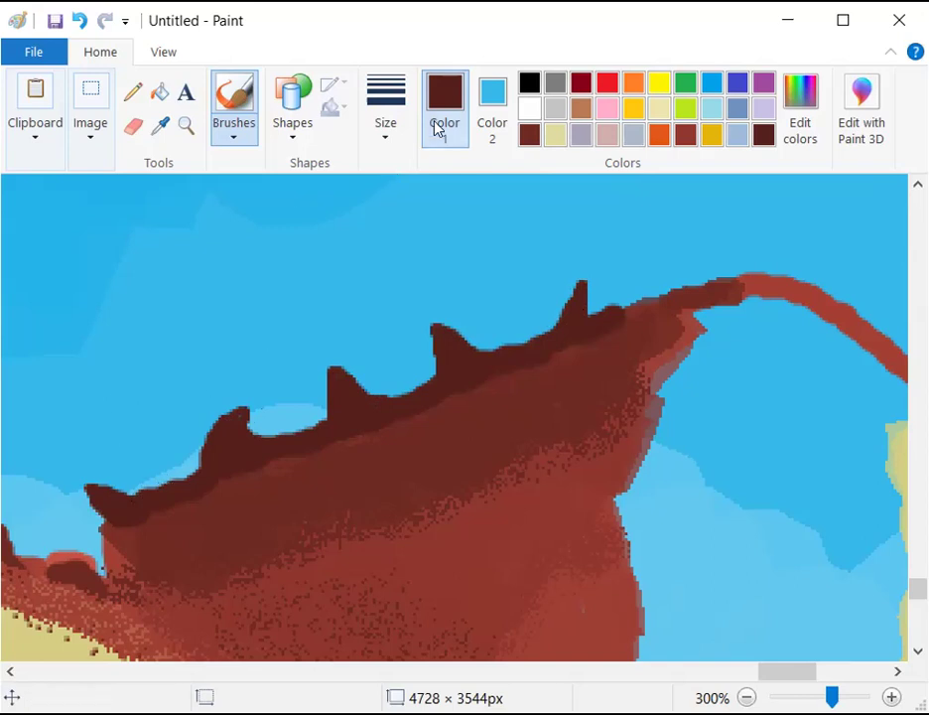
mouse_move(157, 484)
left_mouse_down()
mouse_move(169, 459)
mouse_move(170, 477)
left_mouse_up()
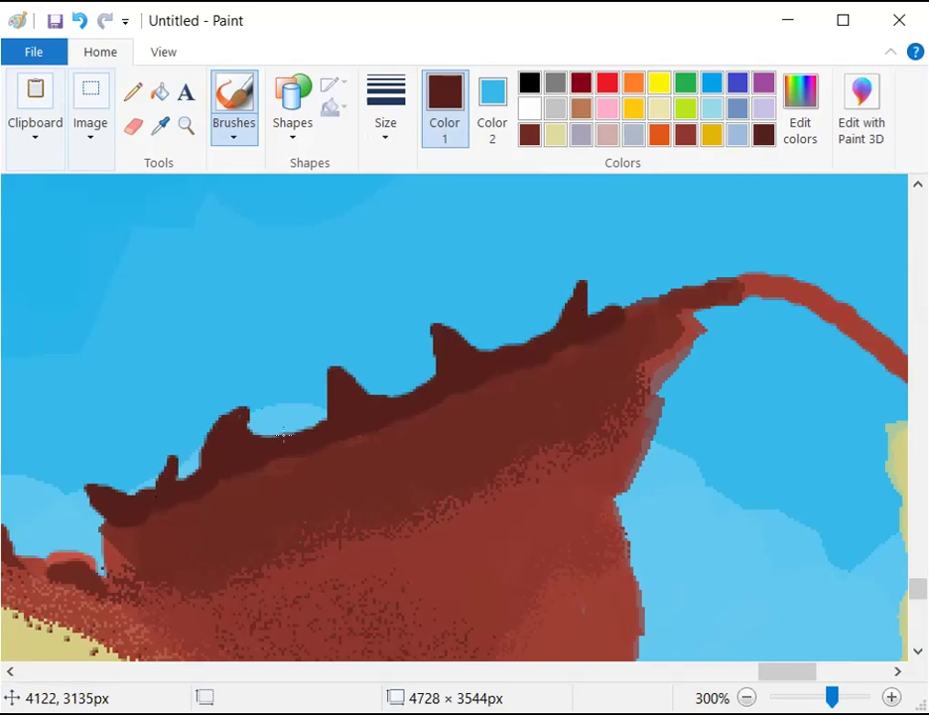
left_click_drag(291, 418, 295, 443)
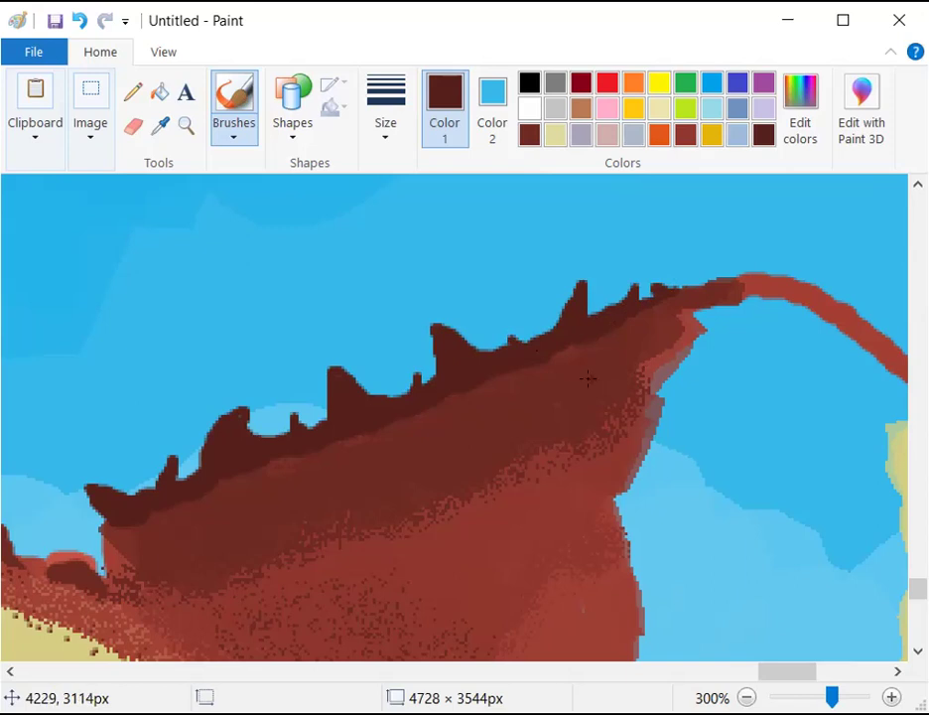
Blend the spiky outline into the shell by airbrushing the darkest brown along its lower border
left_click(233, 137)
left_click(237, 193)
left_click_drag(20, 508, 119, 491)
left_click_drag(593, 339, 641, 320)
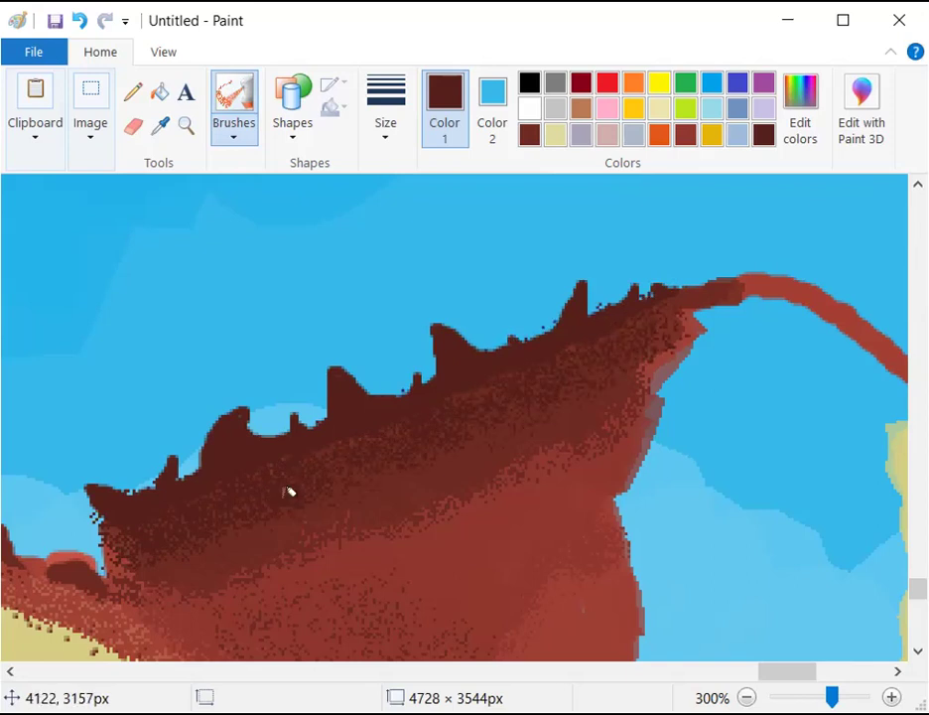
Airbrush medium red-brown, dark brown and darkest brown speckles below the shell's spiky upper edge to smooth the shading
left_click(684, 139)
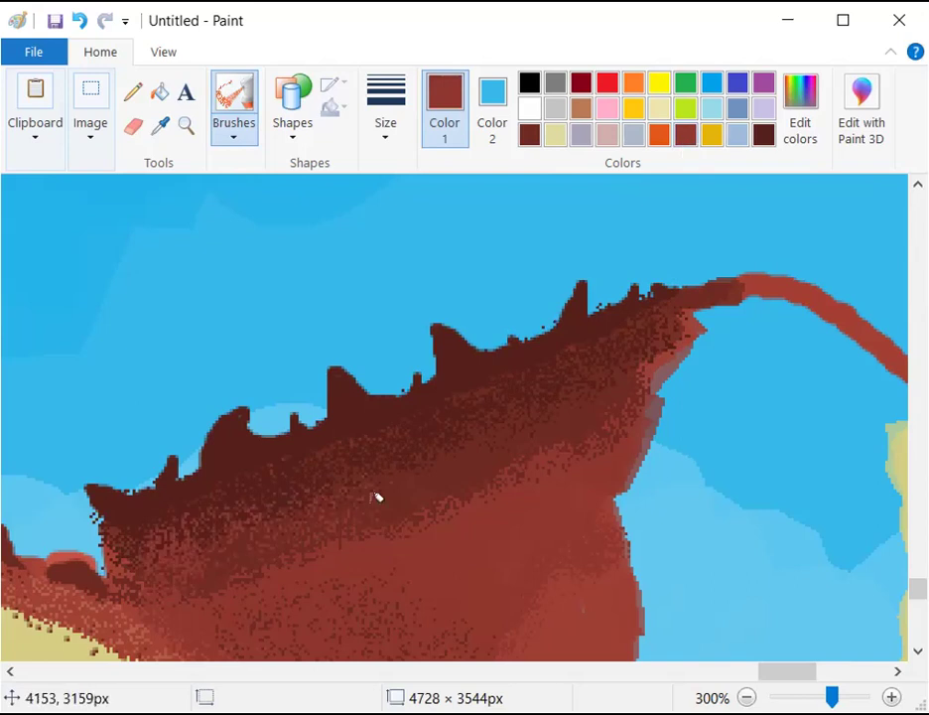
left_click(528, 139)
left_click(188, 482)
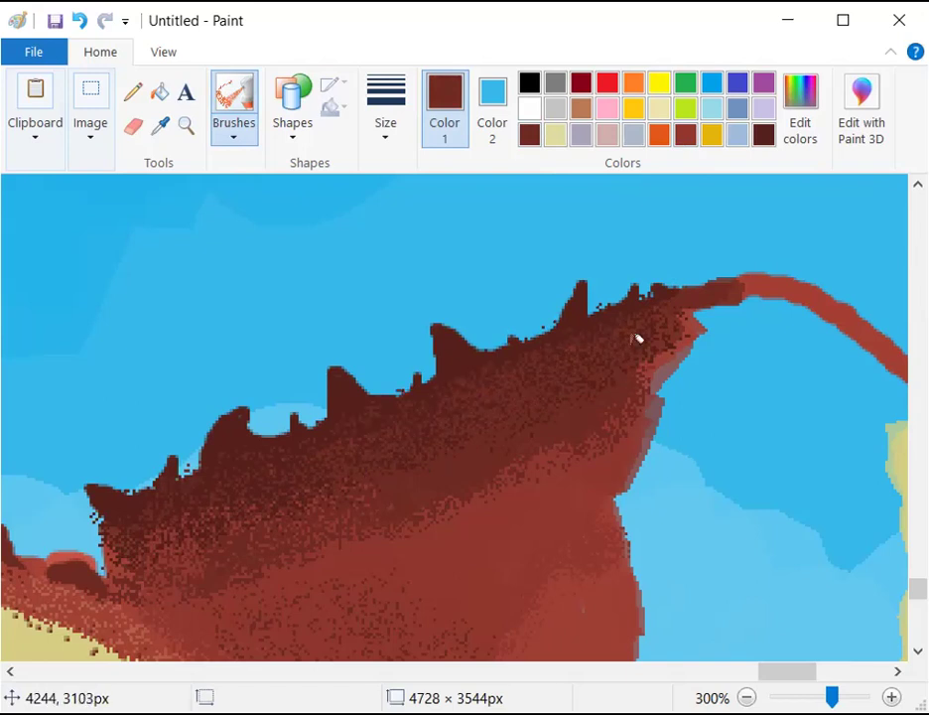
left_click(765, 134)
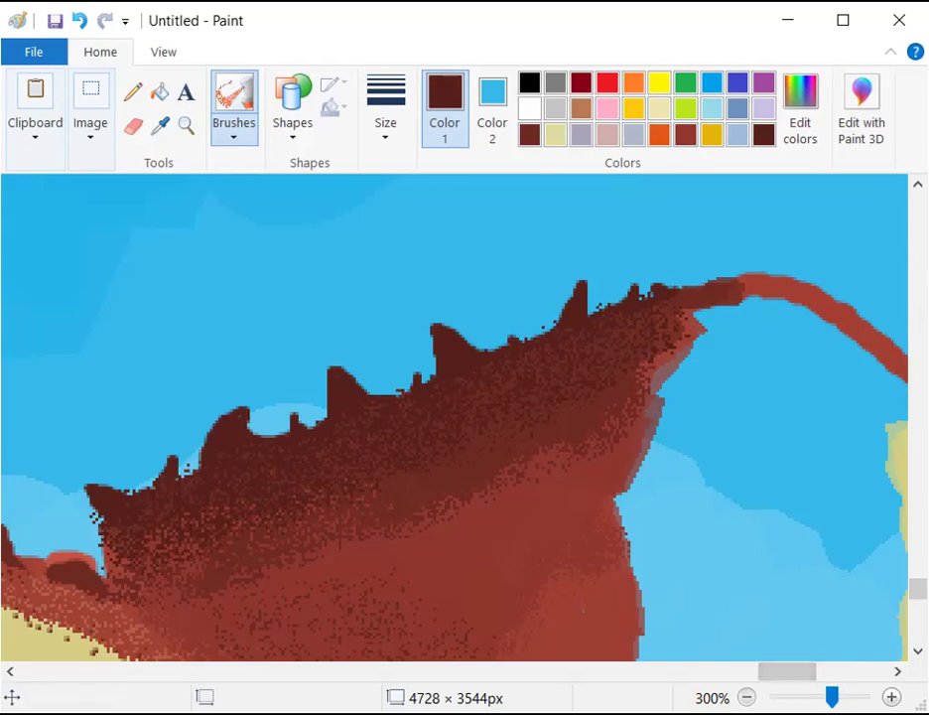
Paint two round black eyes with the standard brush on the thin ridge just beyond the spiky shell edge
key("ctrl+Page_Down")
key("ctrl+Page_Down")
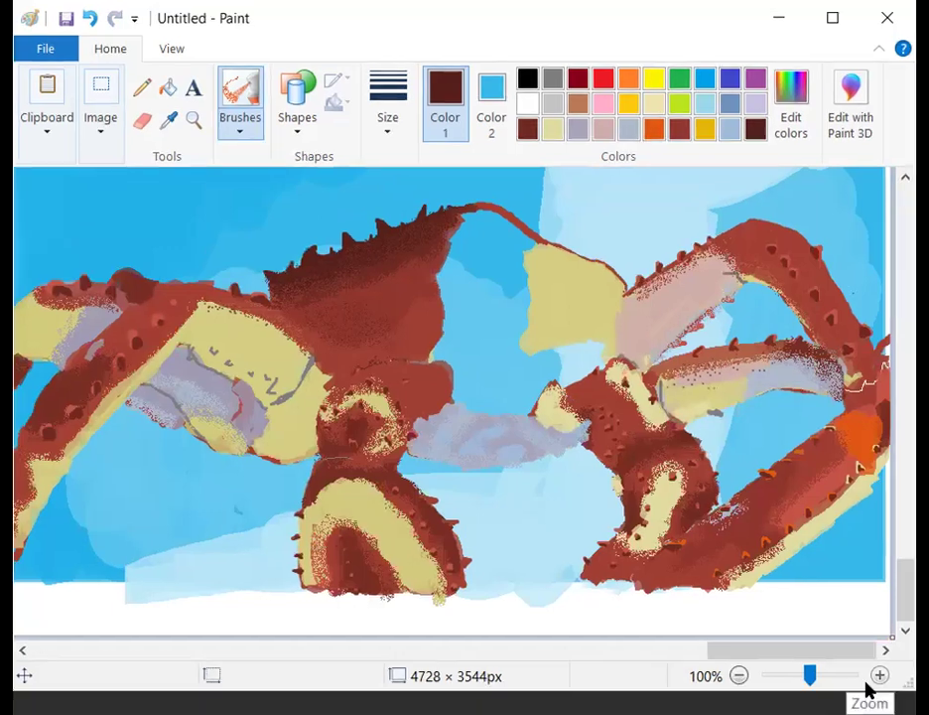
left_click(891, 698)
key("ctrl+Page_Up")
left_click_drag(728, 674, 791, 660)
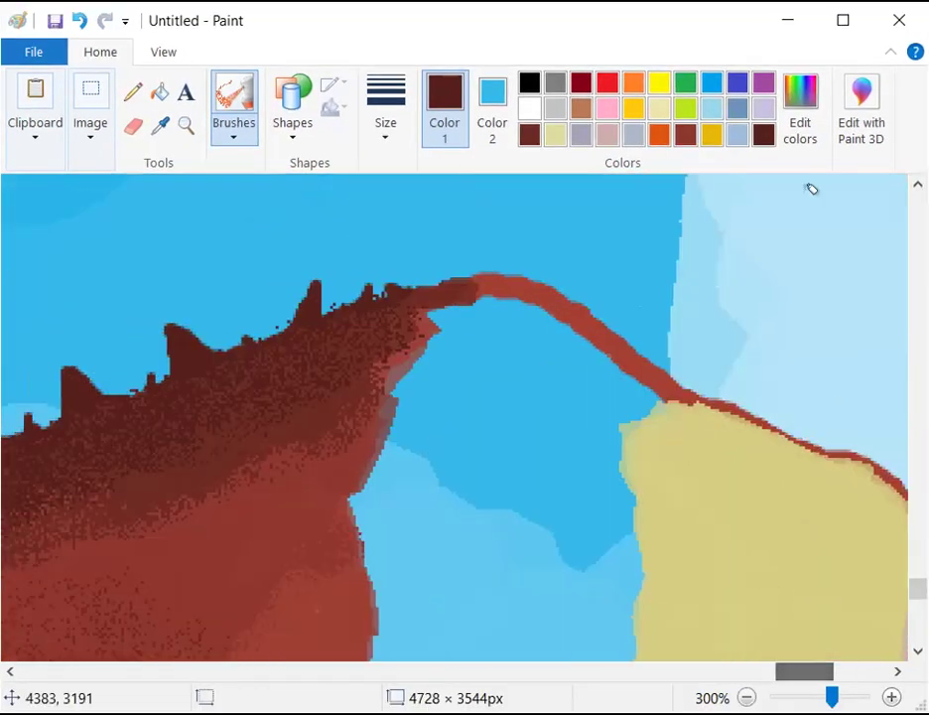
left_click(530, 81)
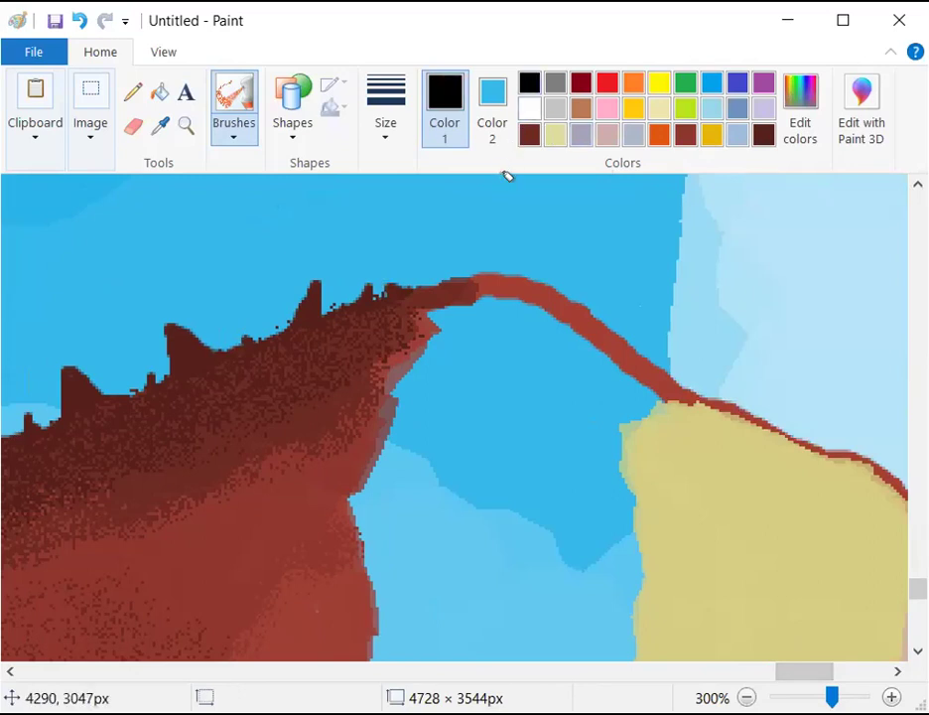
left_click(234, 141)
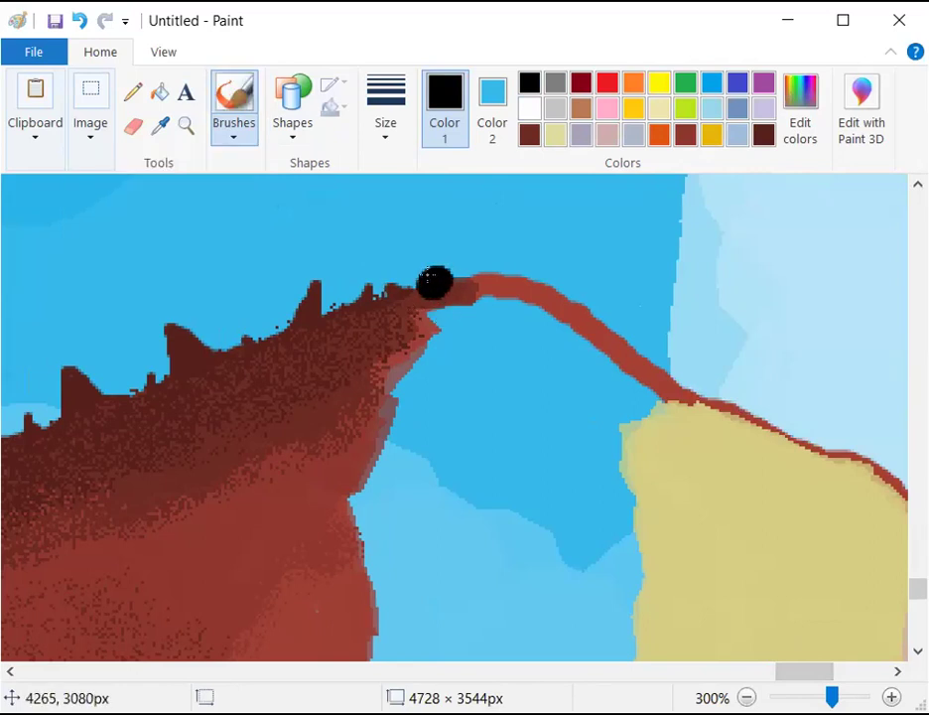
left_click(437, 281)
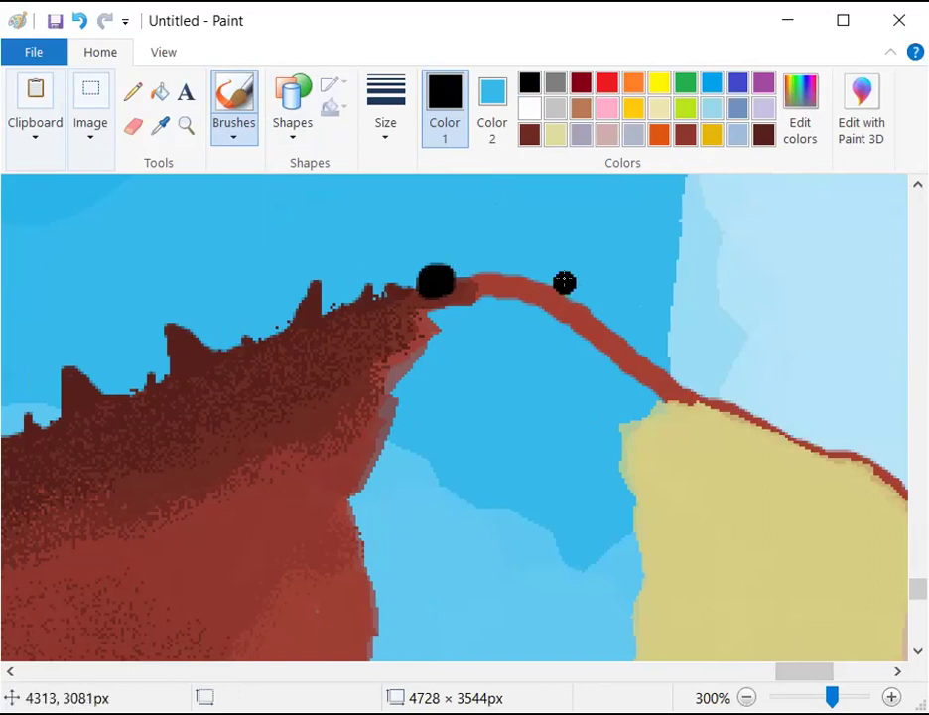
left_click(563, 279)
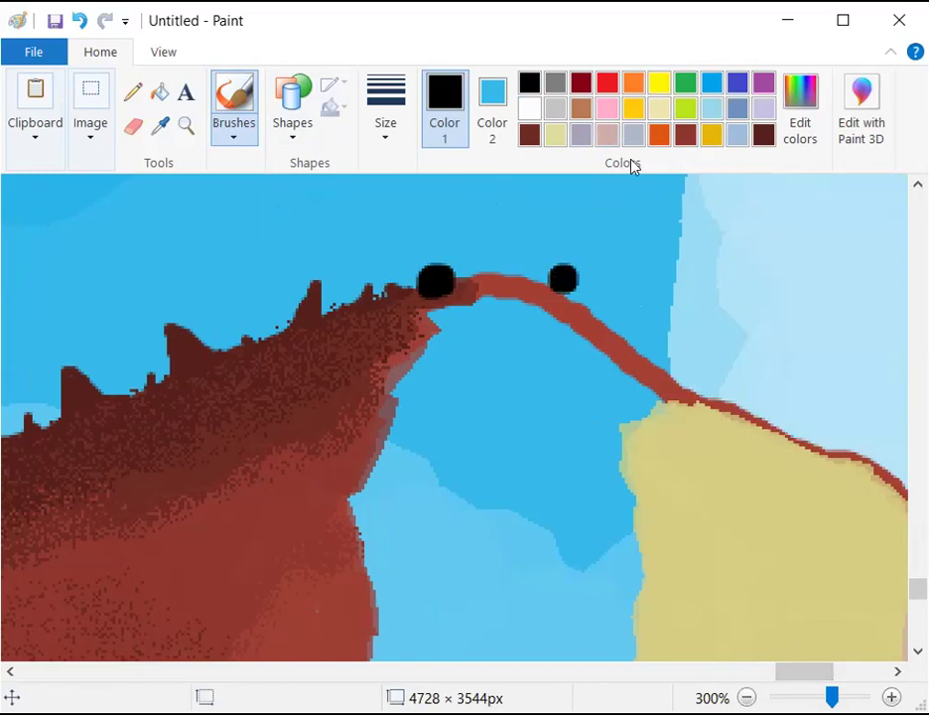
Paint an orange antenna beside the larger eye, with a round base below the ridge and a thin tip bending upward
left_click(656, 145)
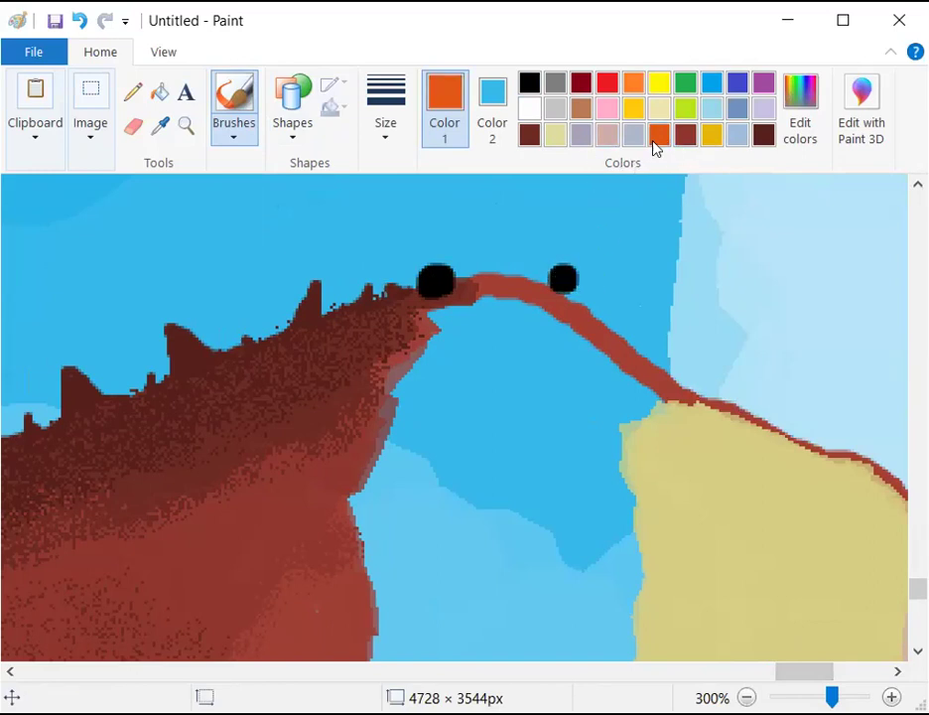
left_click_drag(496, 333, 497, 325)
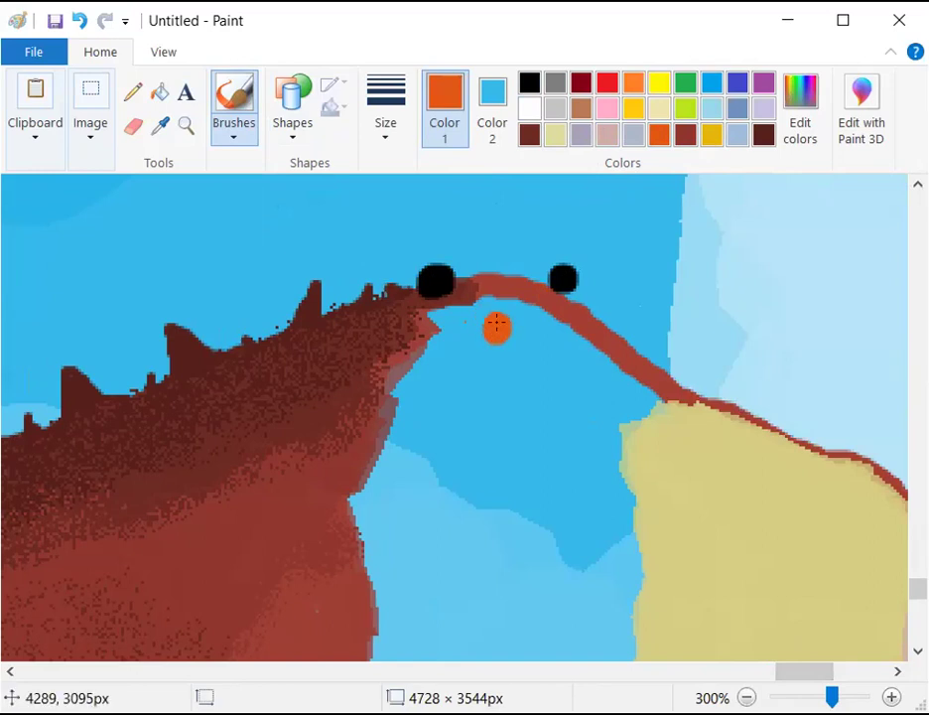
left_click(395, 114)
left_click(396, 272)
mouse_move(496, 326)
left_mouse_down()
mouse_move(491, 273)
mouse_move(472, 266)
mouse_move(450, 236)
mouse_move(448, 206)
left_mouse_up()
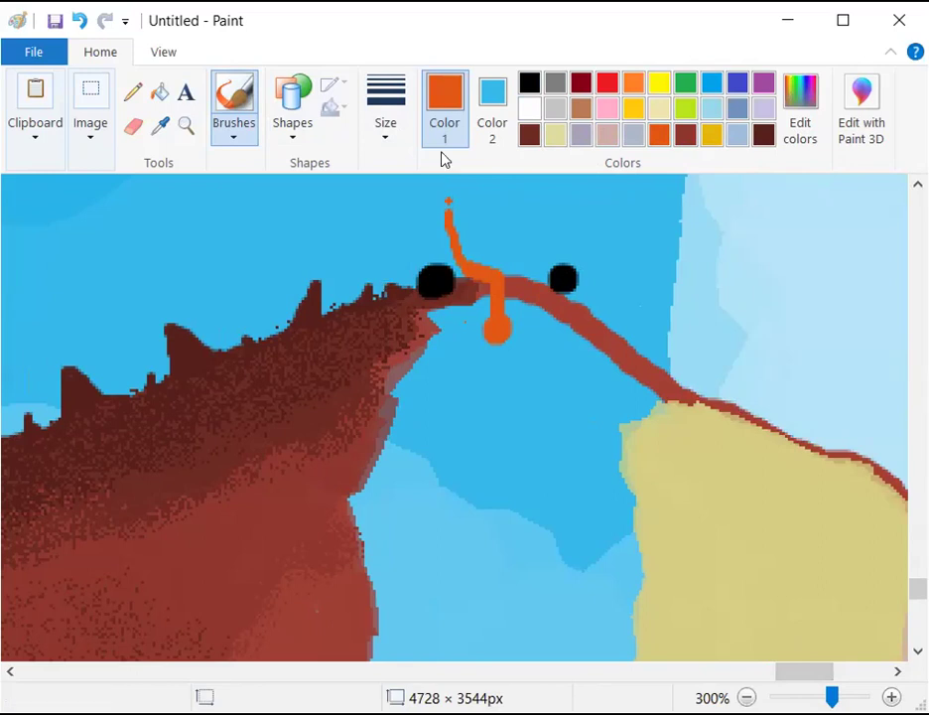
left_click(385, 127)
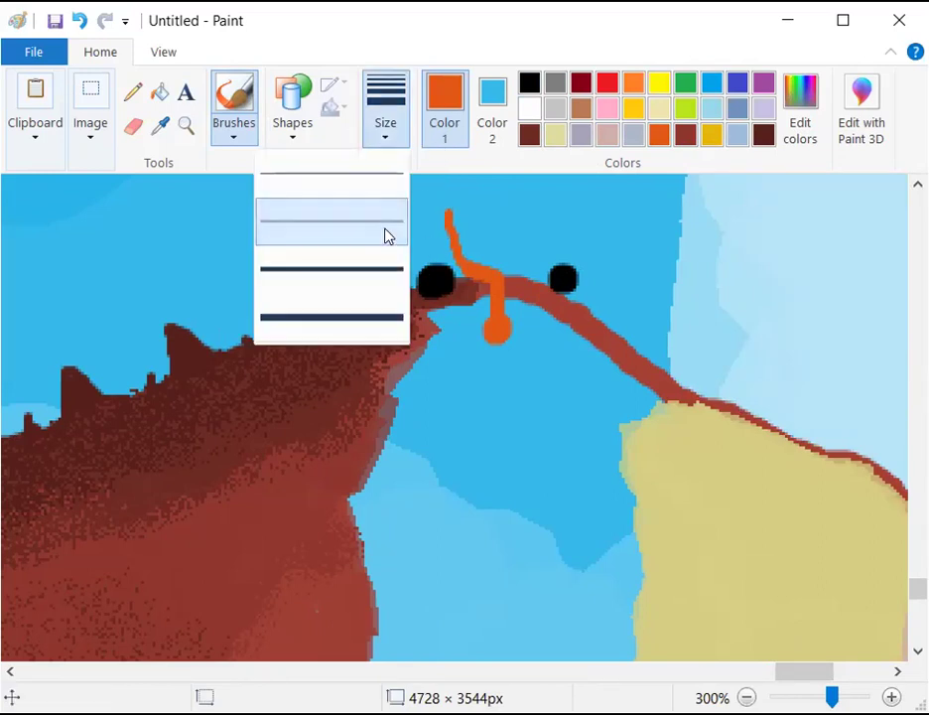
left_click(387, 235)
mouse_move(488, 310)
left_mouse_down()
mouse_move(487, 285)
mouse_move(502, 310)
mouse_move(503, 283)
left_mouse_up()
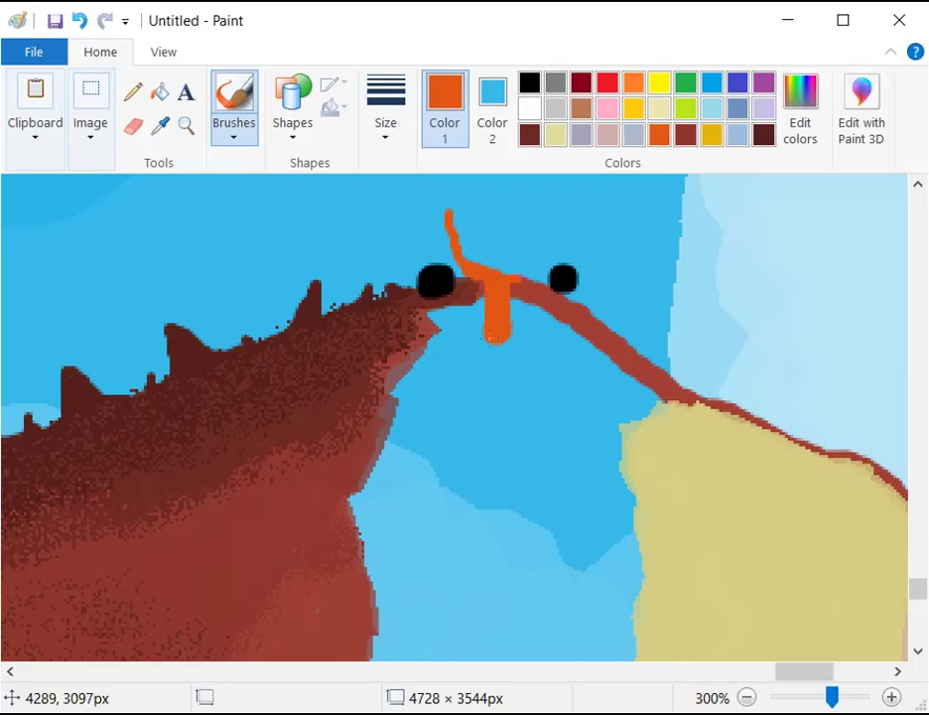
key("ctrl+z")
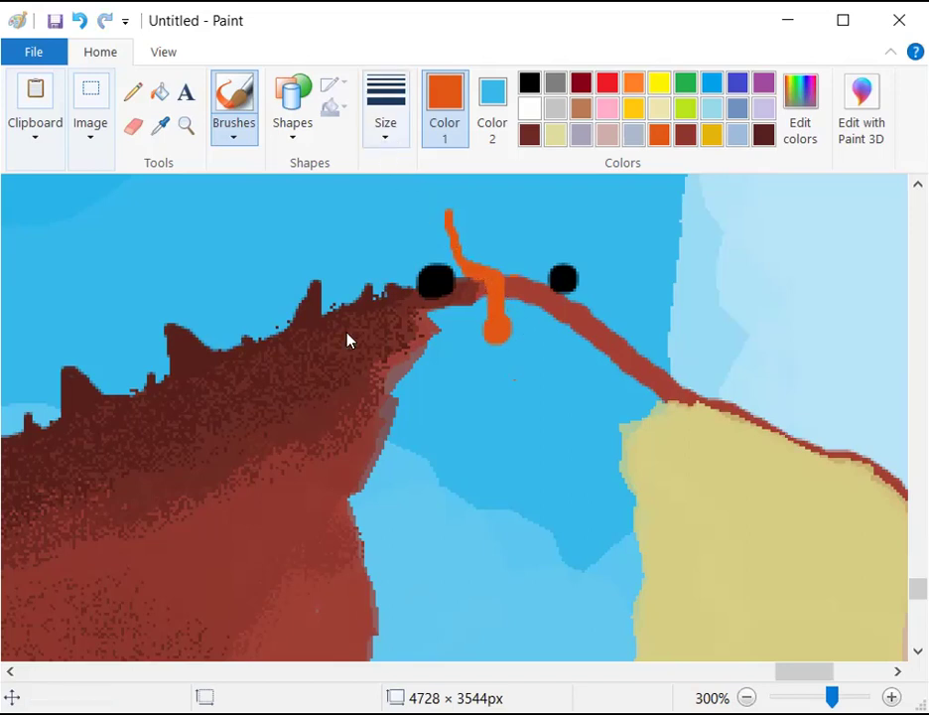
left_click_drag(515, 329, 522, 322)
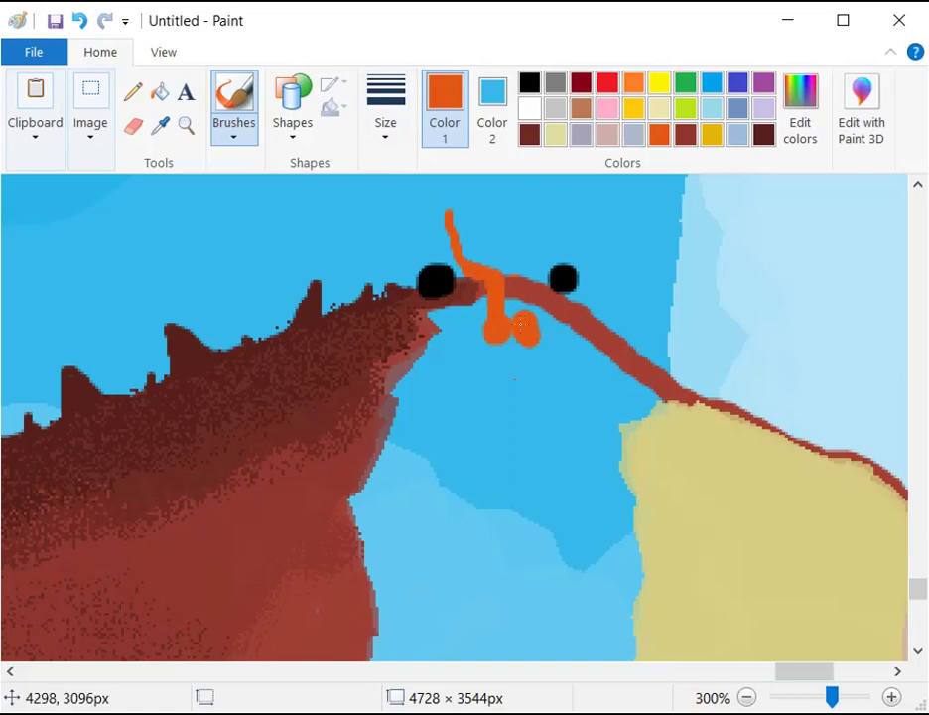
key("ctrl+z")
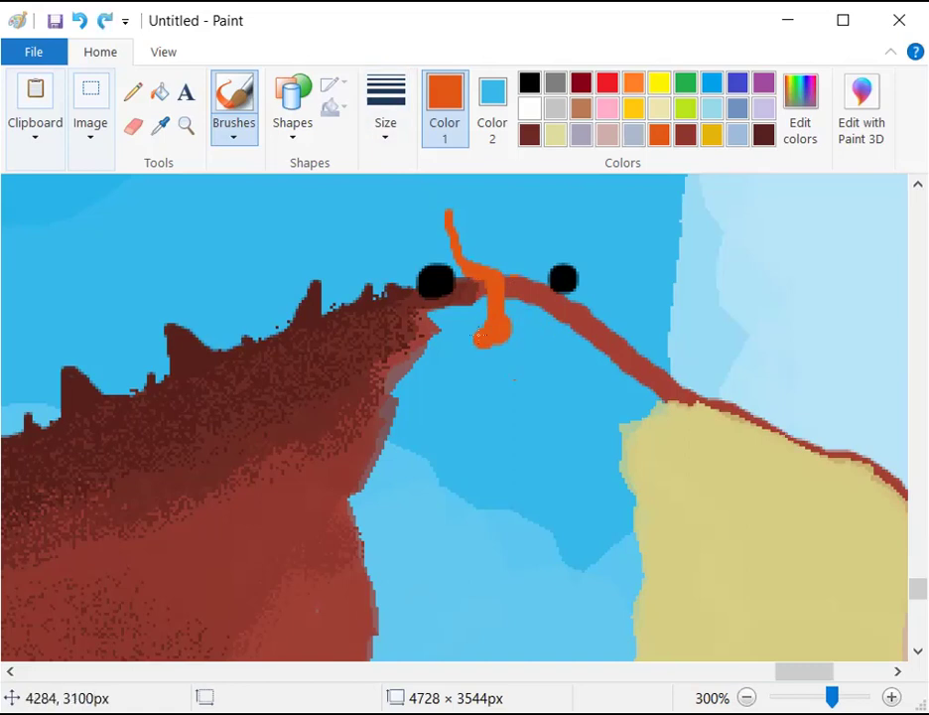
Widen the orange antenna's base into a lobe and paint a mirrored lobed antenna with a thinner tip beside the smaller eye
left_click_drag(469, 341, 537, 336)
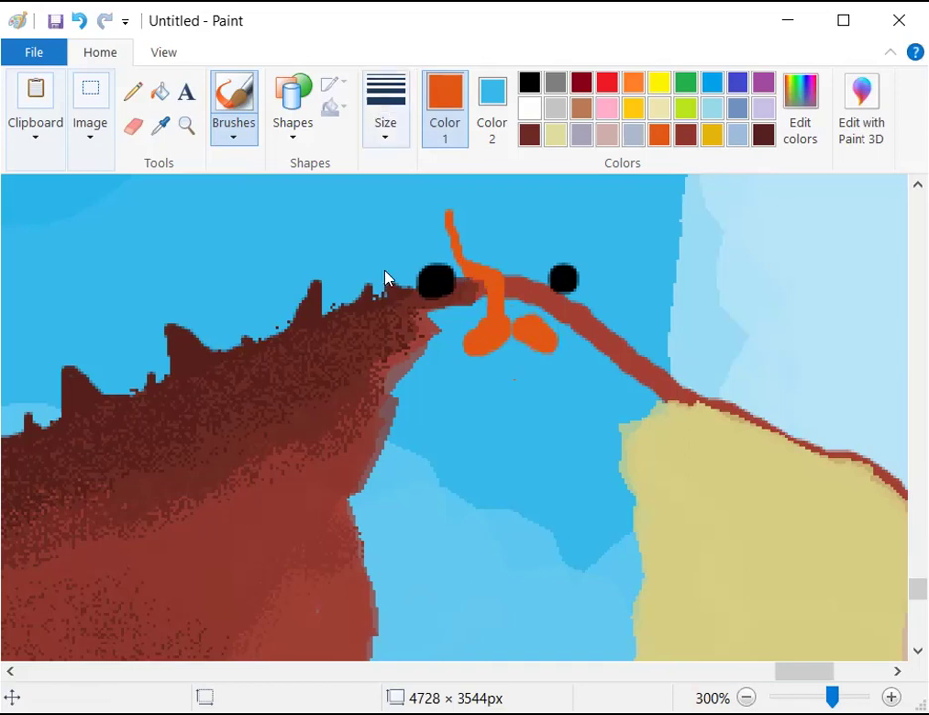
mouse_move(536, 342)
left_mouse_down()
mouse_move(522, 312)
mouse_move(524, 283)
left_mouse_up()
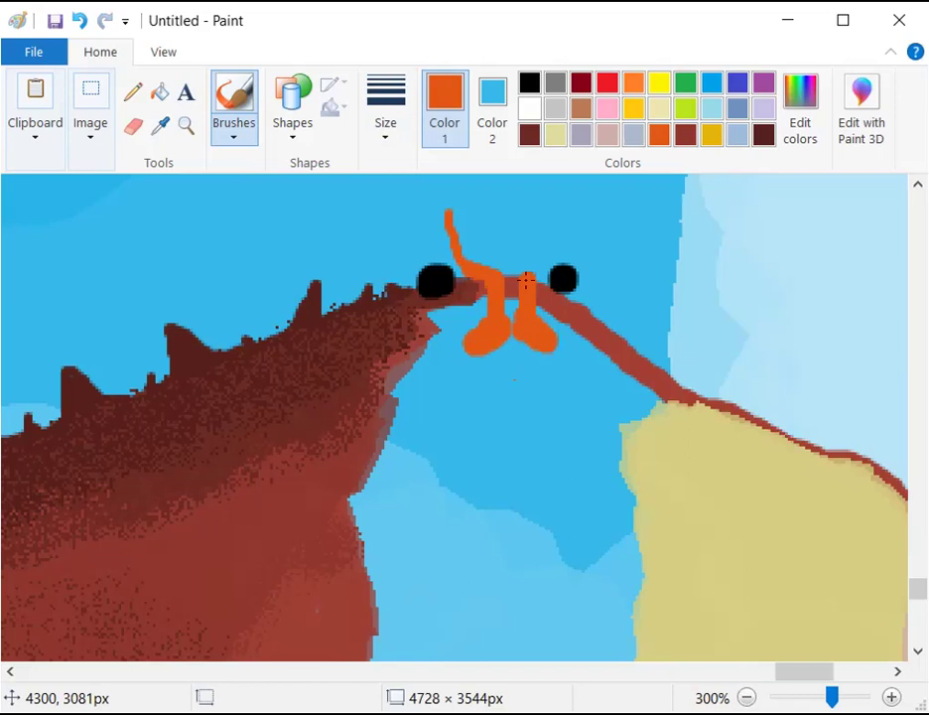
left_click_drag(531, 270, 548, 262)
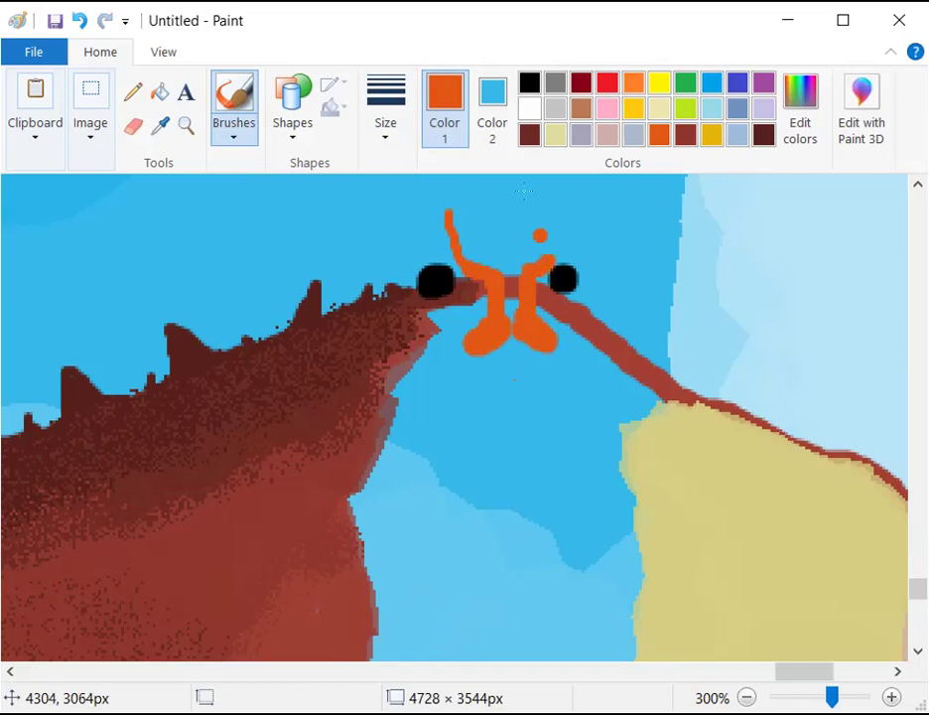
left_click(396, 144)
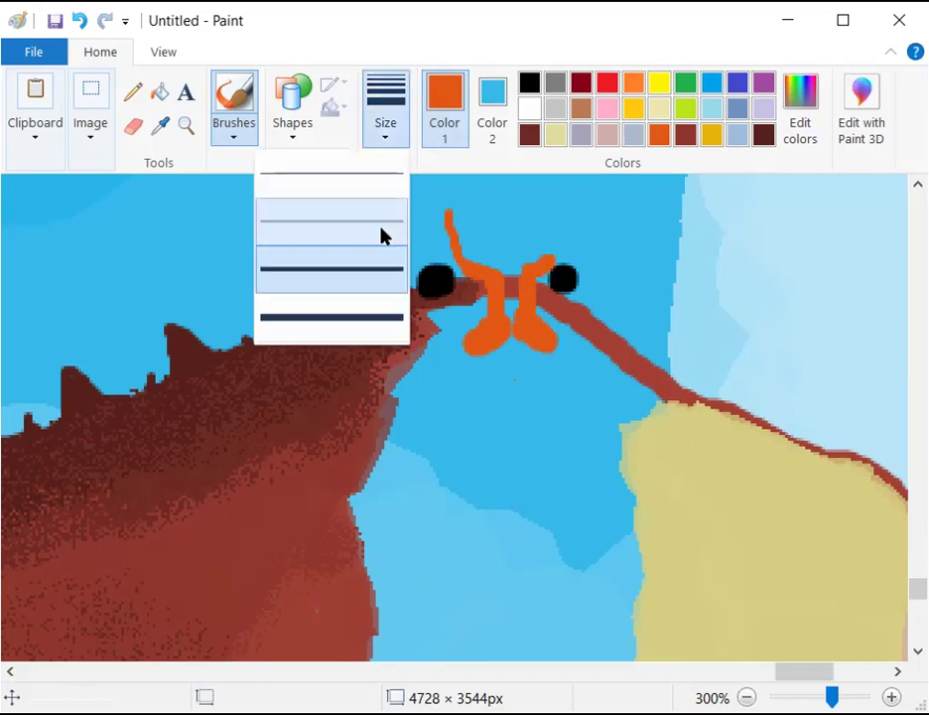
left_click(382, 236)
left_click_drag(544, 258, 585, 207)
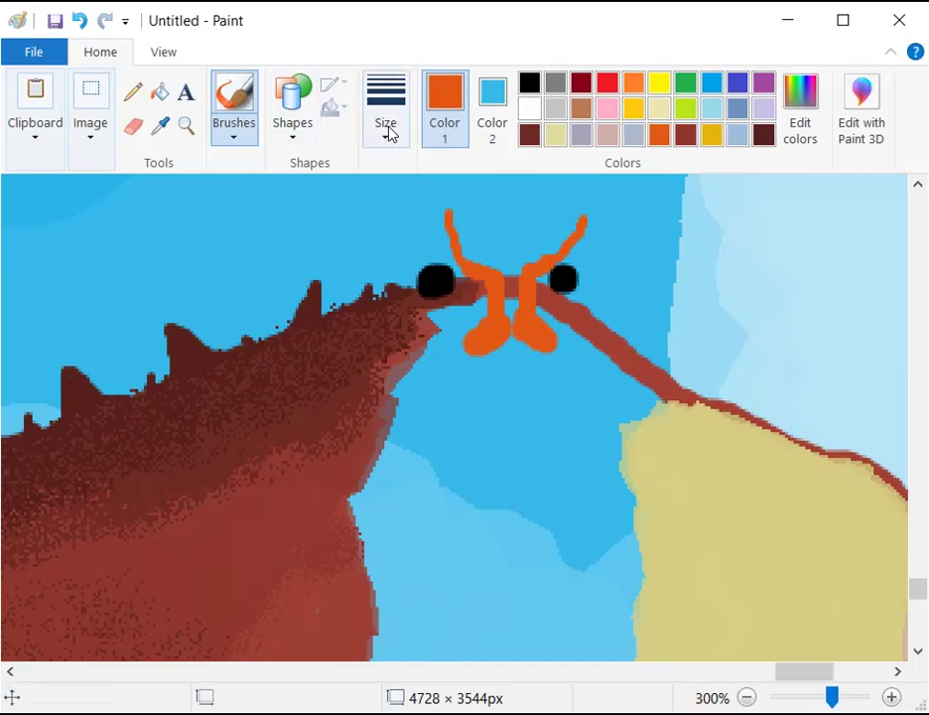
Paint two thick rounded orange antenna bases, one below and outside each of the inner antennae
left_click(360, 321)
left_click(576, 361)
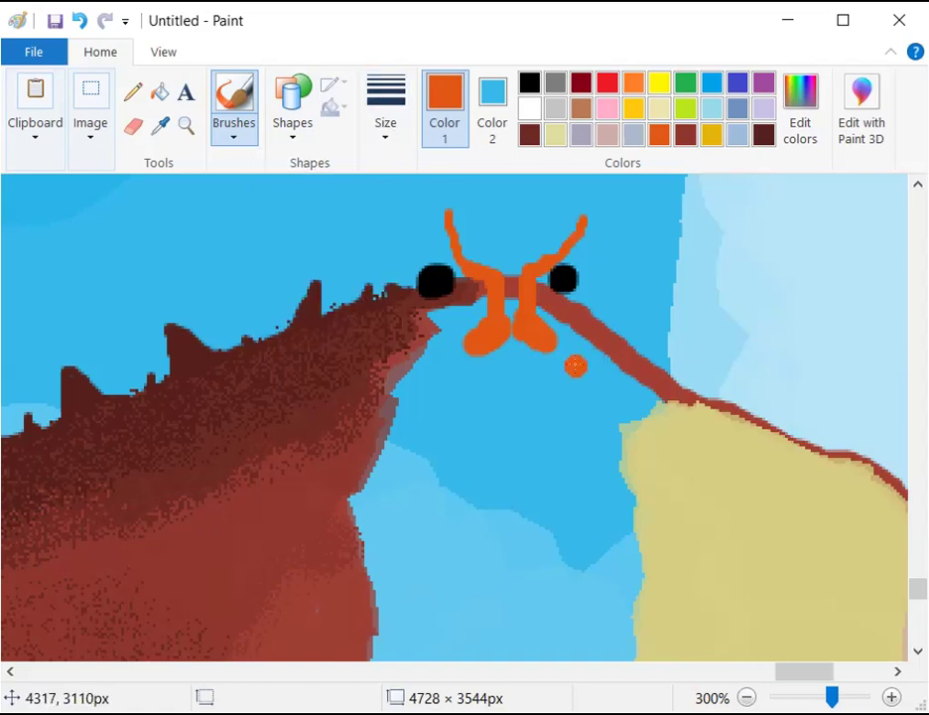
mouse_move(576, 361)
left_mouse_down()
mouse_move(576, 381)
mouse_move(590, 356)
left_mouse_up()
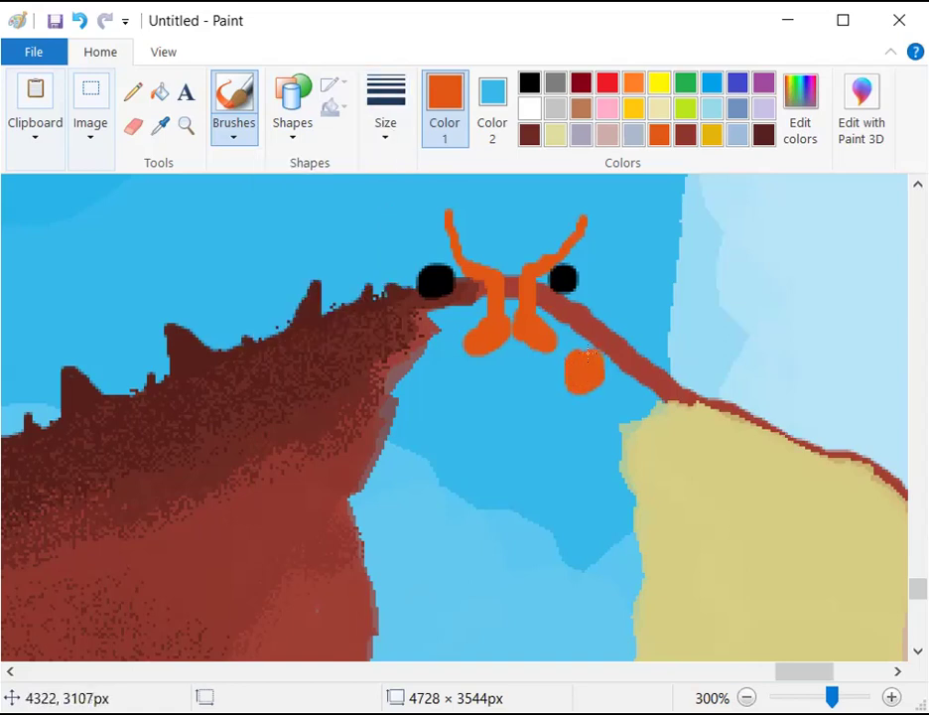
mouse_move(434, 364)
left_mouse_down()
mouse_move(434, 382)
mouse_move(423, 388)
left_mouse_up()
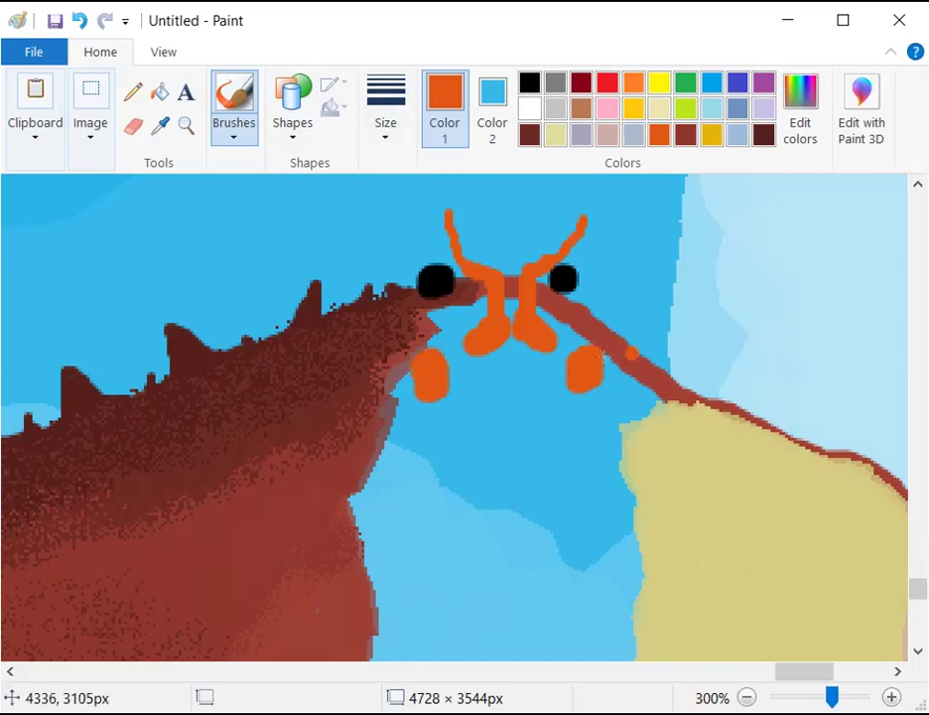
Extend a tapering orange stalk and a thin orange feeler outward from each of the two outer bases
left_click_drag(606, 351, 651, 345)
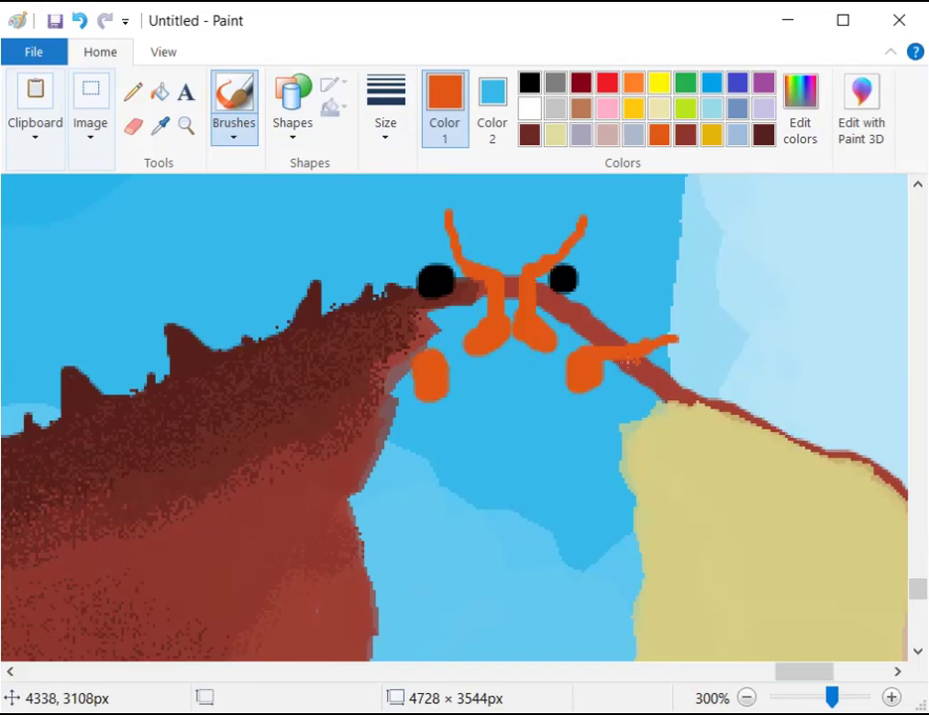
left_click(380, 134)
left_click(379, 280)
left_click_drag(427, 356, 377, 349)
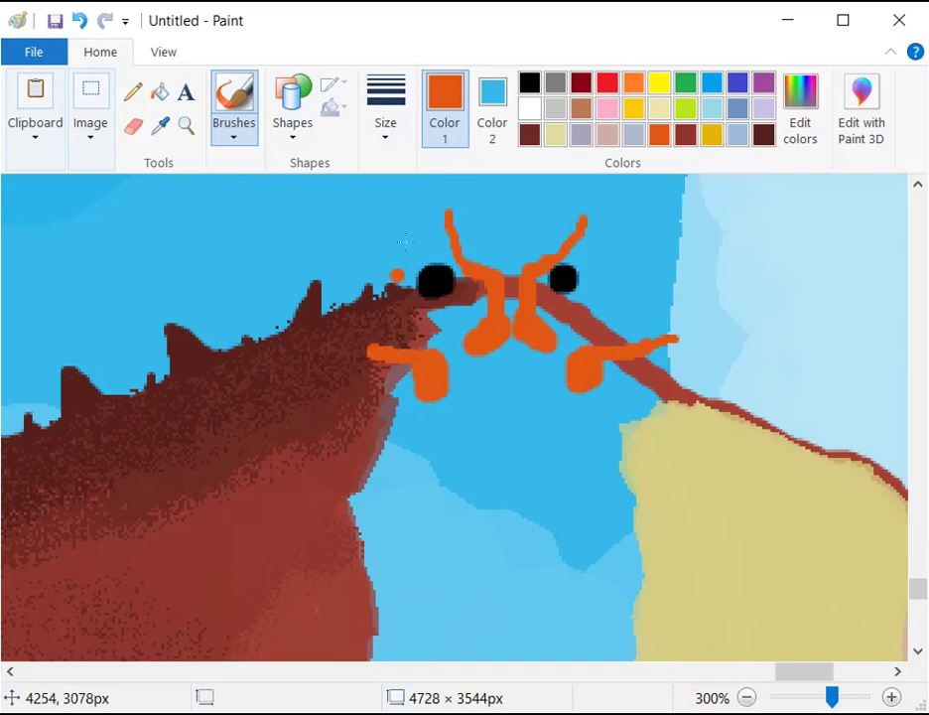
left_click(390, 138)
left_click(368, 231)
left_click_drag(366, 347, 345, 340)
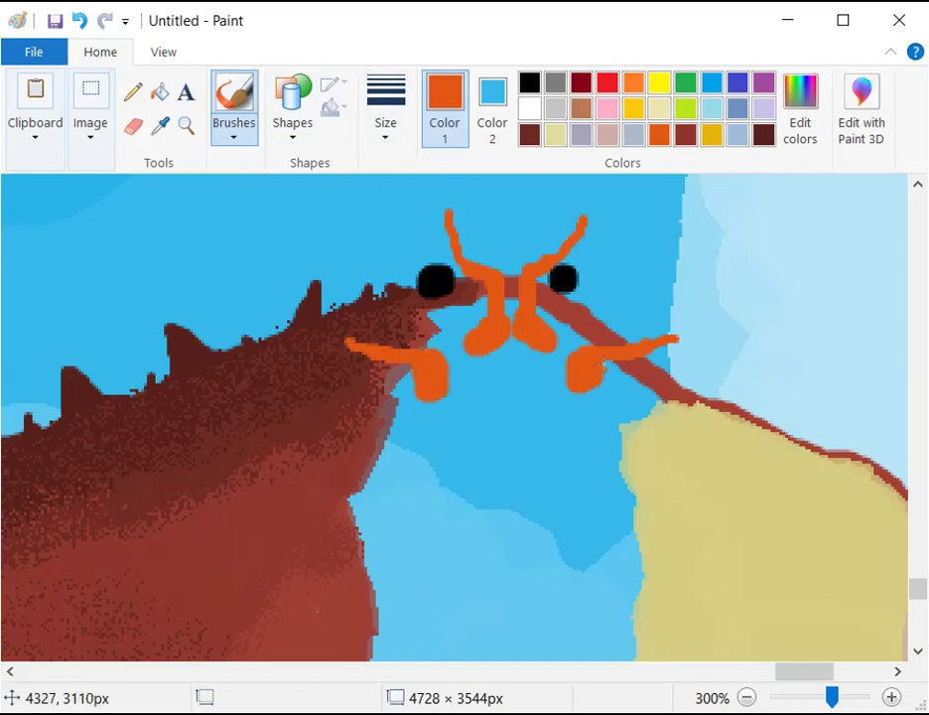
left_click_drag(603, 364, 745, 347)
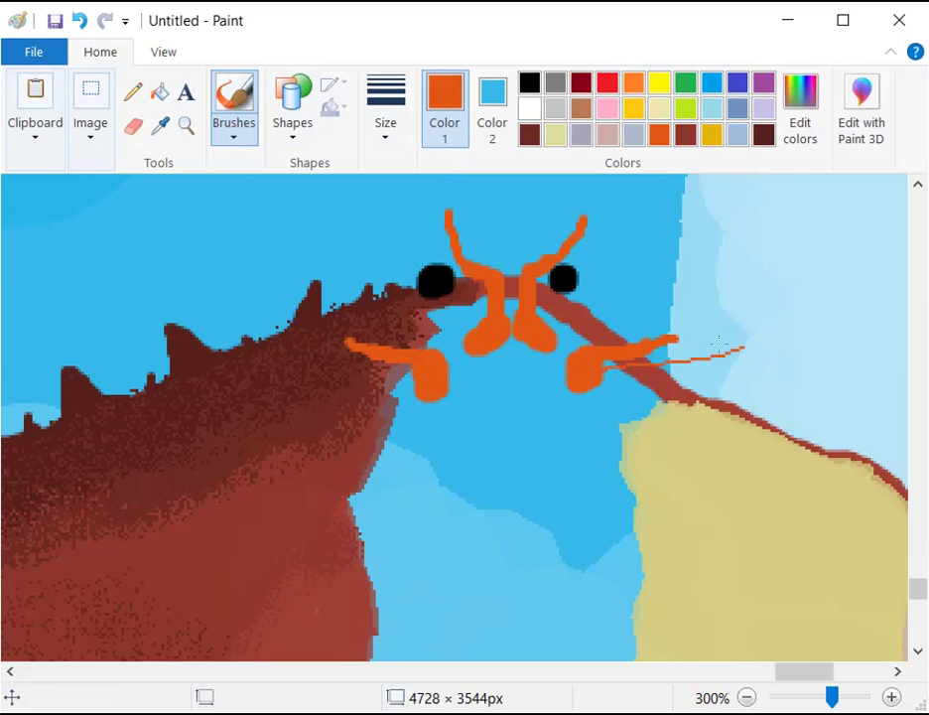
left_click_drag(395, 370, 306, 347)
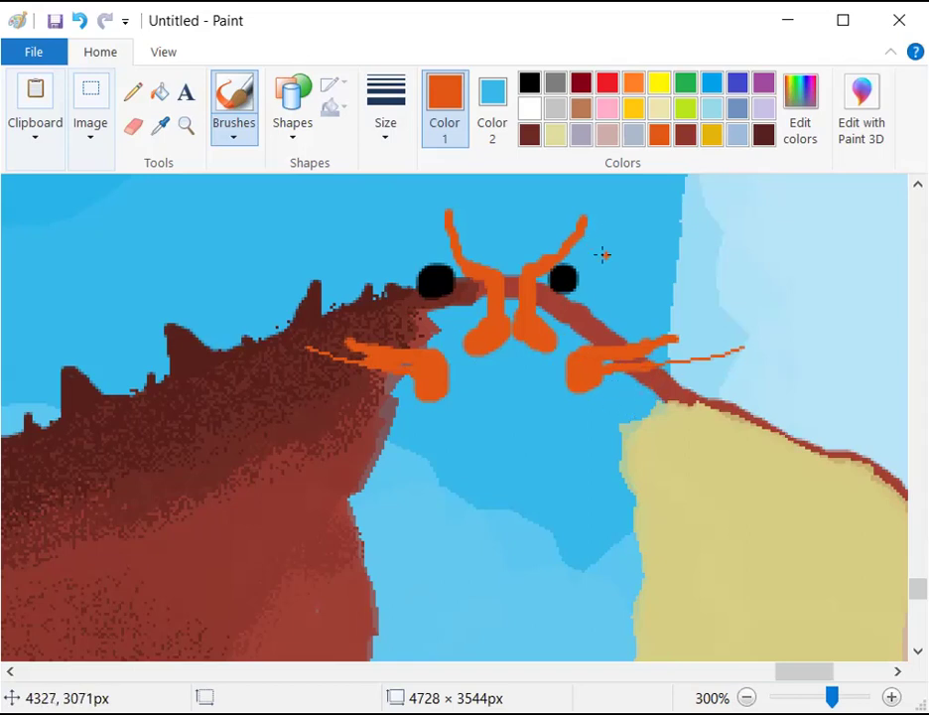
Paint a mirrored pair of orange hooked mouthparts with long downward points in the blue gap below the antennae
mouse_move(440, 498)
left_mouse_down()
mouse_move(476, 473)
mouse_move(477, 588)
mouse_move(460, 504)
mouse_move(435, 536)
mouse_move(425, 530)
mouse_move(424, 500)
mouse_move(435, 492)
mouse_move(429, 531)
mouse_move(429, 503)
mouse_move(457, 502)
mouse_move(445, 499)
mouse_move(465, 495)
mouse_move(454, 494)
mouse_move(472, 480)
mouse_move(448, 501)
mouse_move(470, 483)
mouse_move(477, 551)
mouse_move(479, 514)
left_mouse_up()
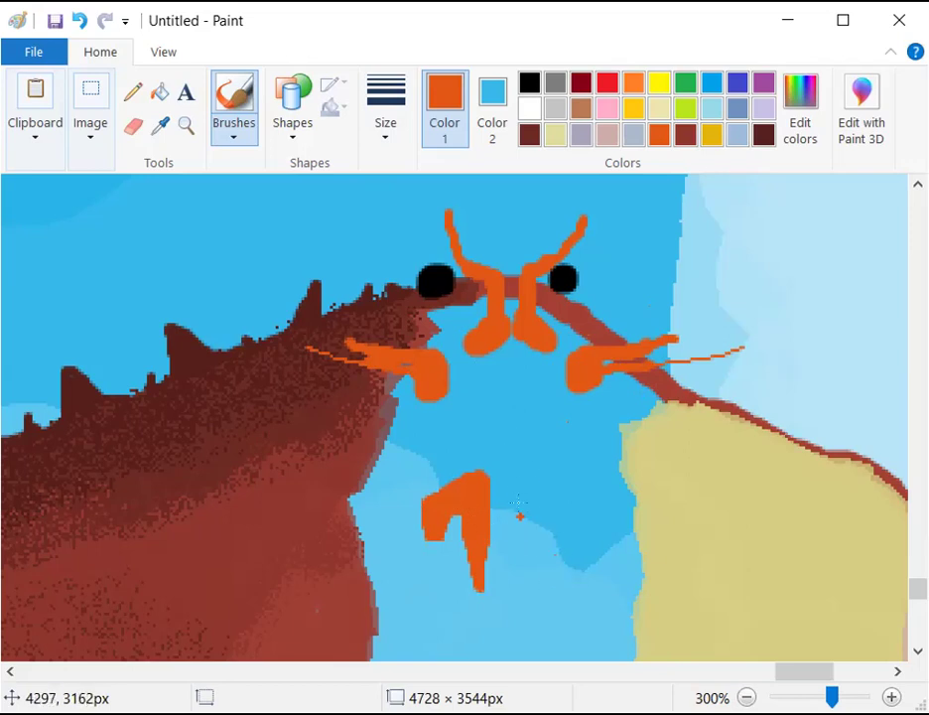
mouse_move(518, 474)
left_mouse_down()
mouse_move(513, 513)
mouse_move(523, 589)
mouse_move(549, 508)
mouse_move(561, 541)
mouse_move(571, 532)
mouse_move(576, 493)
mouse_move(567, 476)
mouse_move(545, 467)
left_mouse_up()
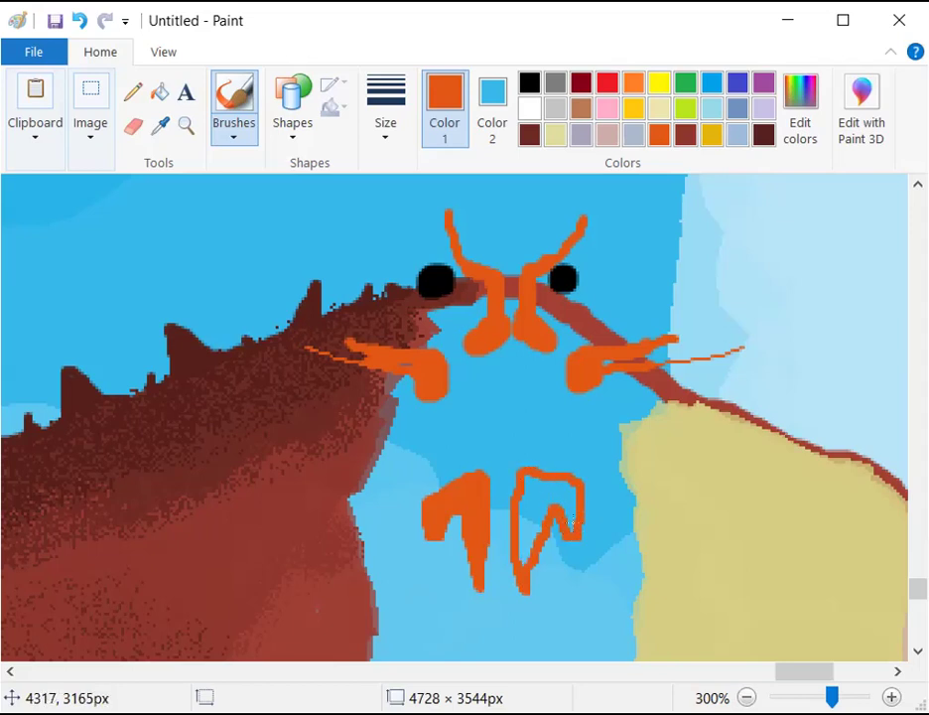
key("ctrl+z")
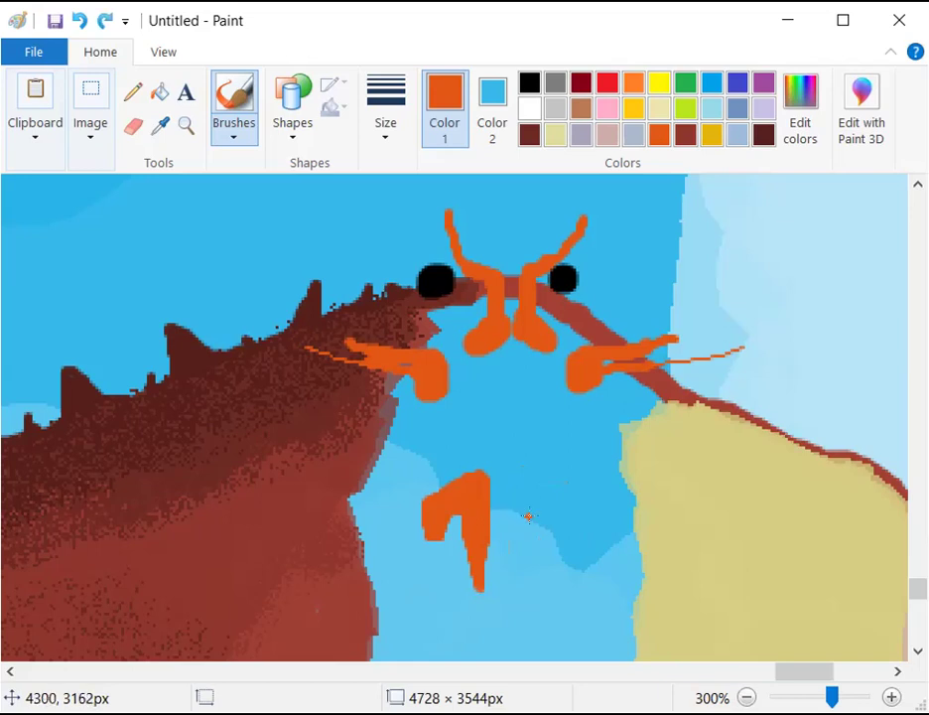
mouse_move(558, 518)
left_mouse_down()
mouse_move(546, 521)
mouse_move(558, 527)
mouse_move(561, 496)
mouse_move(554, 520)
left_mouse_up()
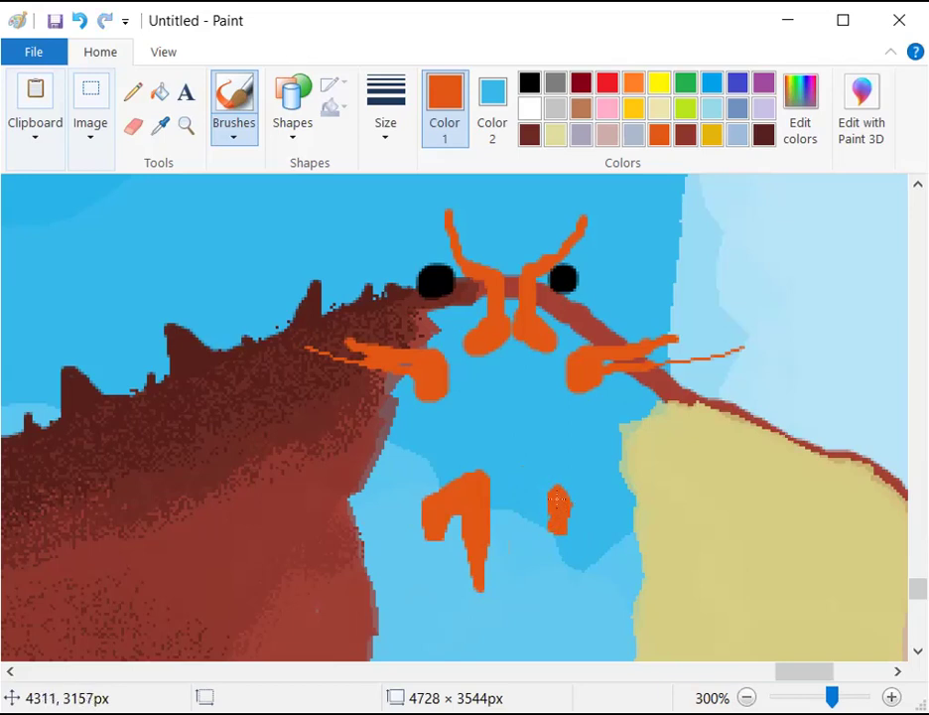
mouse_move(557, 487)
left_mouse_down()
mouse_move(528, 473)
mouse_move(525, 586)
mouse_move(513, 577)
mouse_move(511, 490)
left_mouse_up()
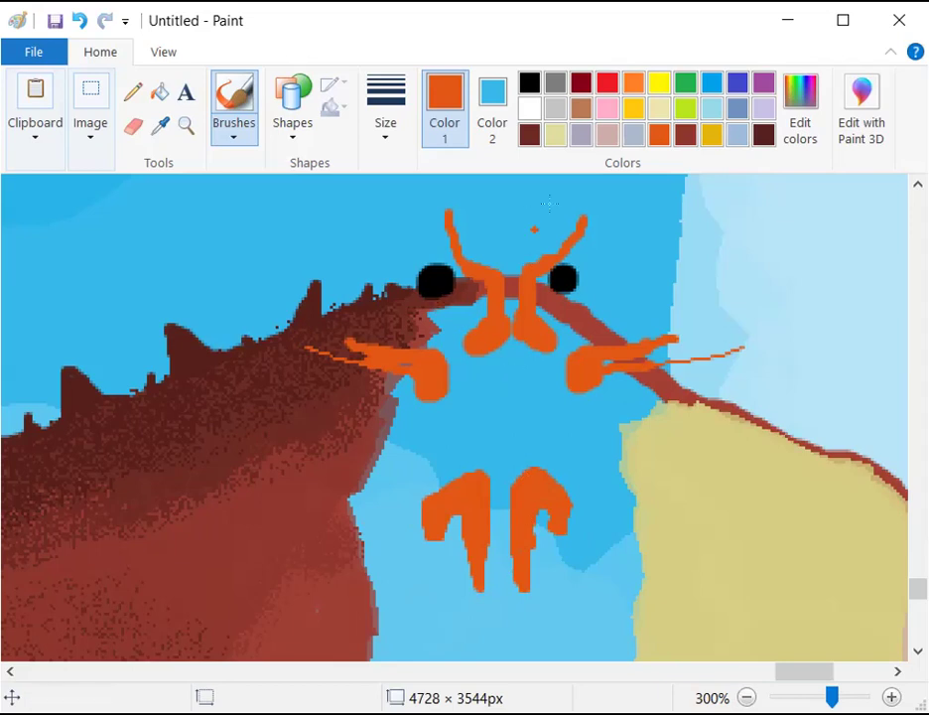
Paint small brownish-red spines along the thin shell edge above the yellow area, up to the orange feeler
left_click(529, 134)
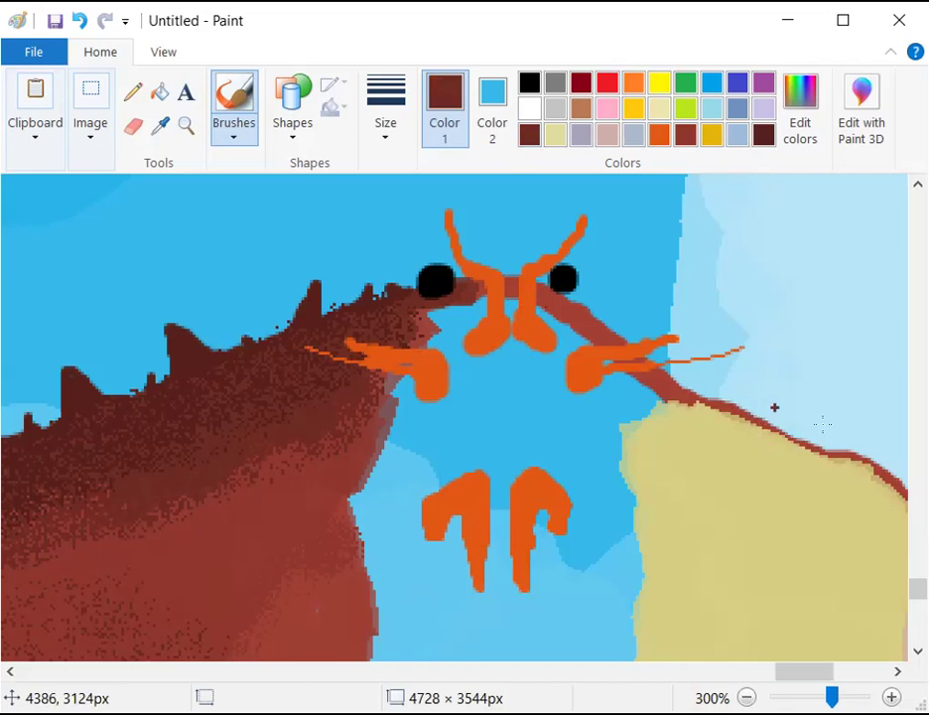
left_click_drag(781, 675, 811, 674)
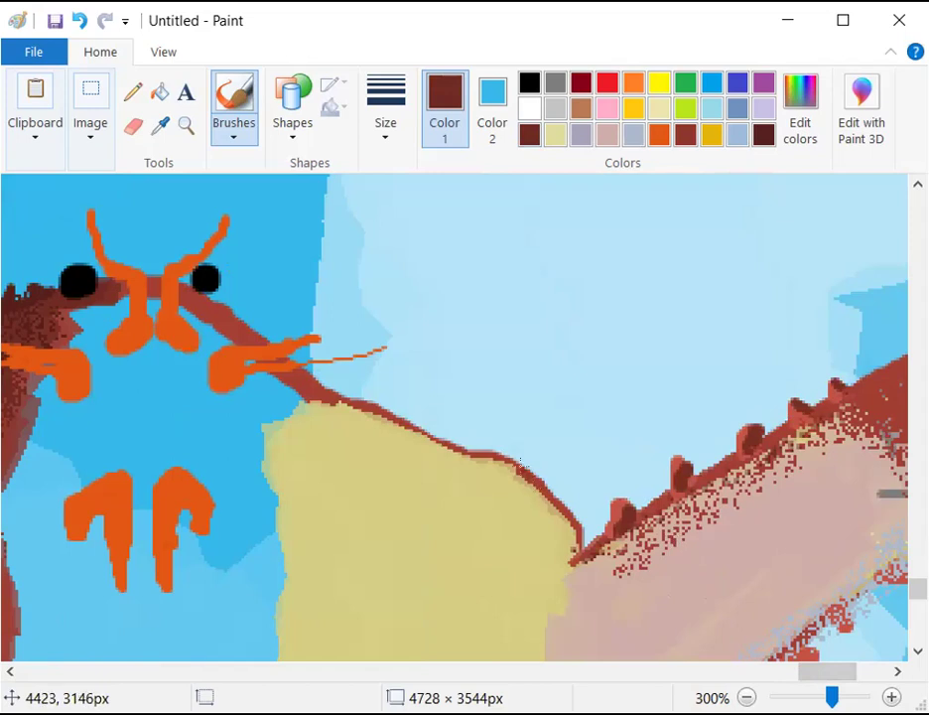
left_click_drag(527, 464, 553, 452)
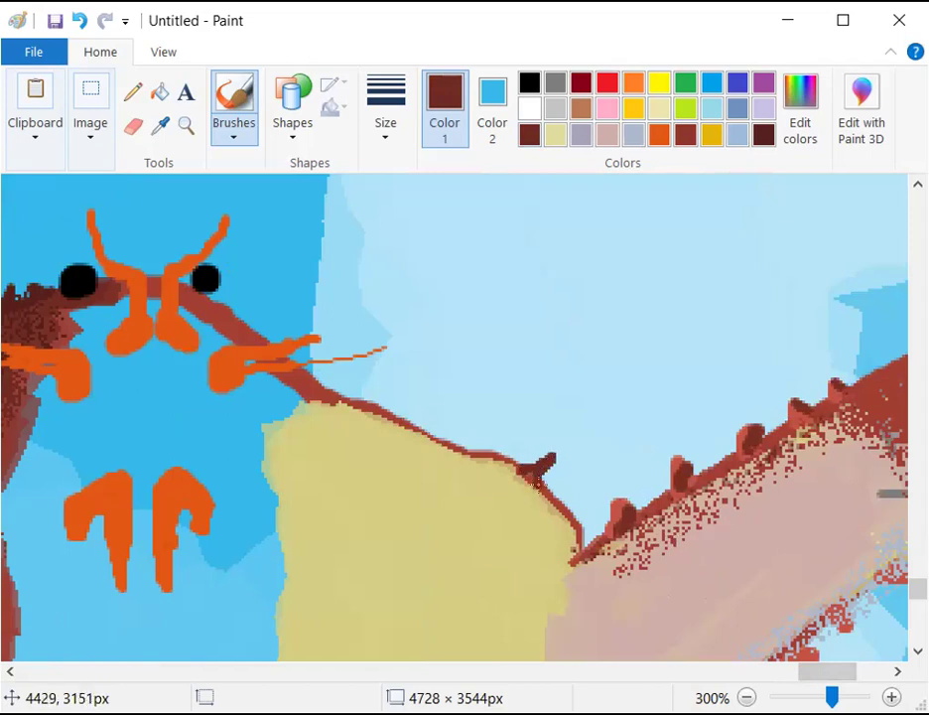
mouse_move(571, 507)
left_mouse_down()
mouse_move(581, 503)
mouse_move(566, 529)
mouse_move(541, 481)
mouse_move(526, 473)
left_mouse_up()
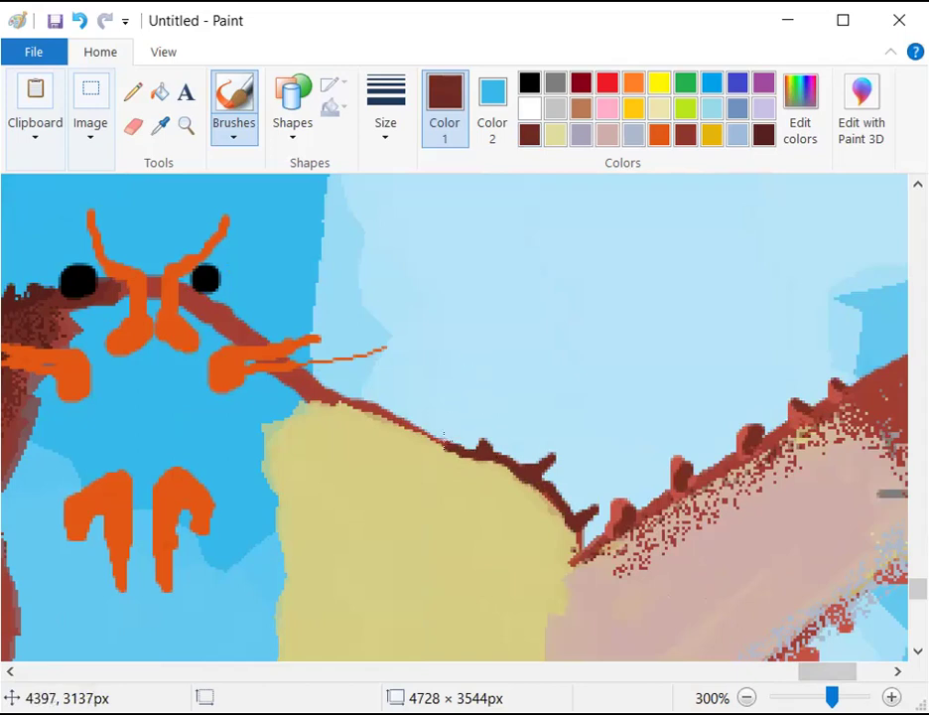
left_click_drag(444, 435, 444, 401)
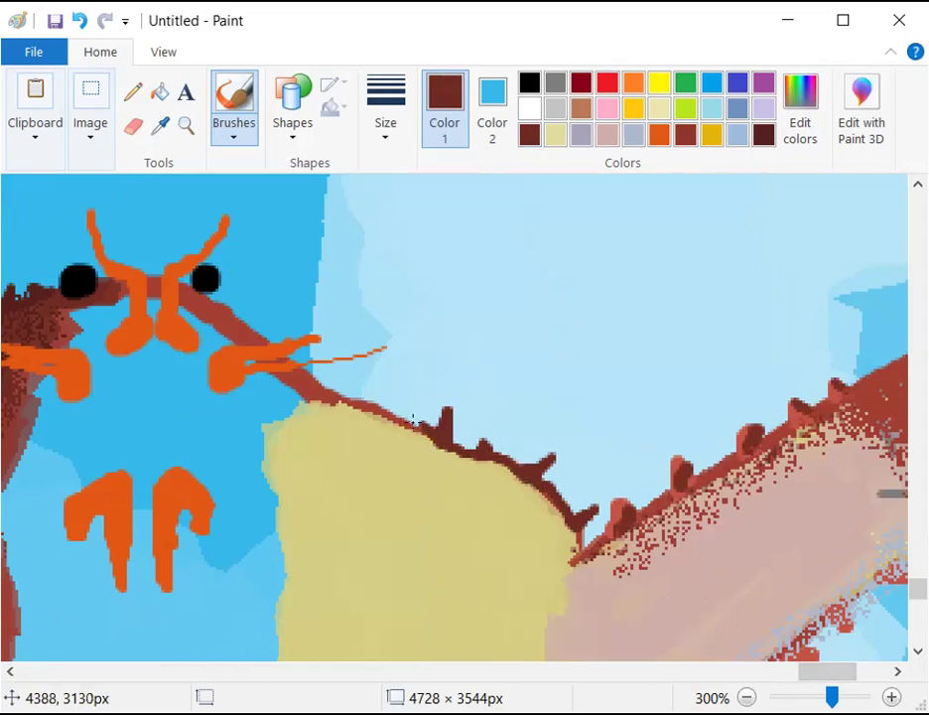
mouse_move(367, 401)
left_mouse_down()
mouse_move(369, 389)
mouse_move(402, 384)
mouse_move(322, 387)
mouse_move(305, 374)
left_mouse_up()
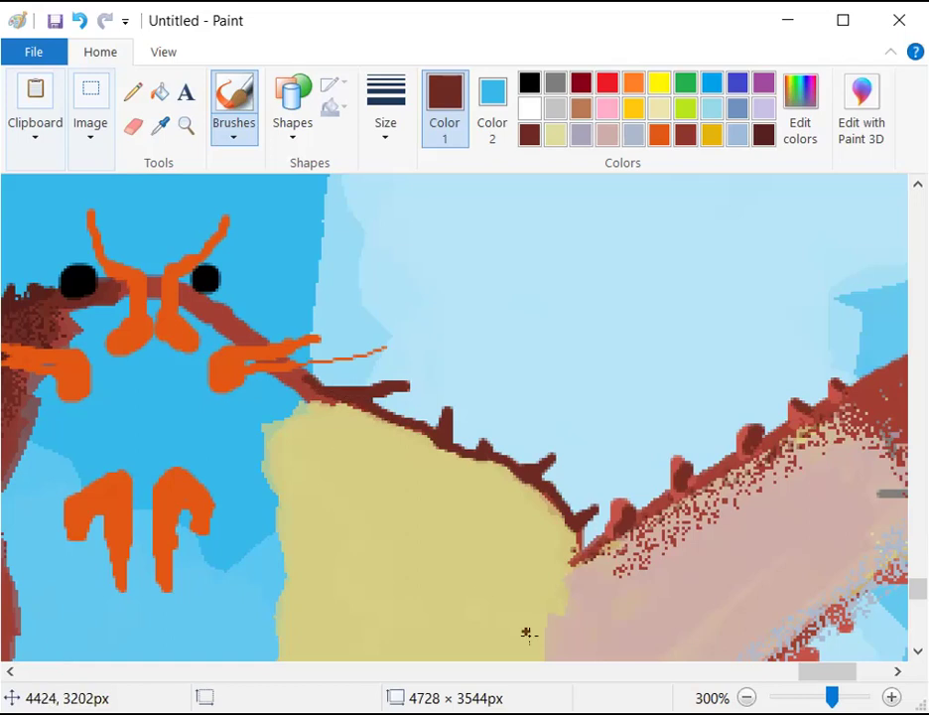
Paint a small two-pronged spike in the darkest red between the inner orange antennae
left_click_drag(807, 673, 780, 660)
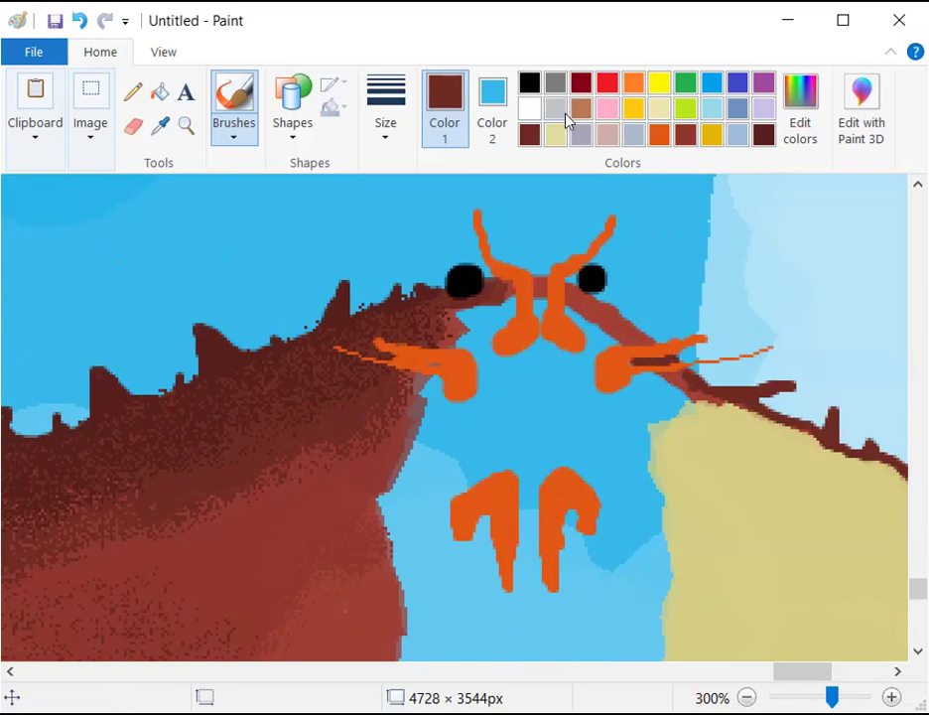
left_click(657, 136)
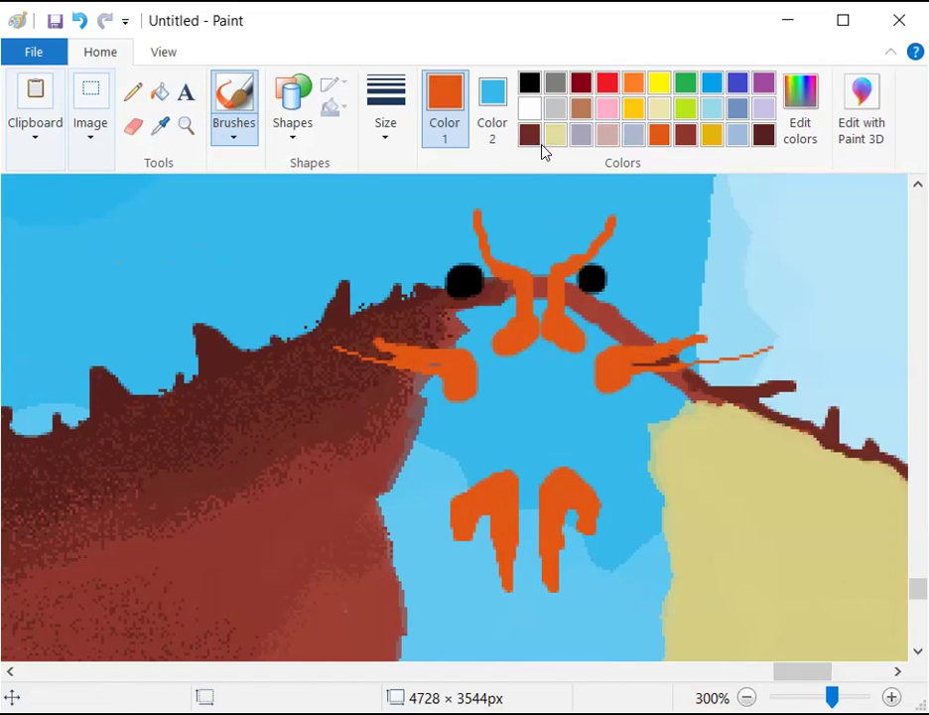
left_click(763, 136)
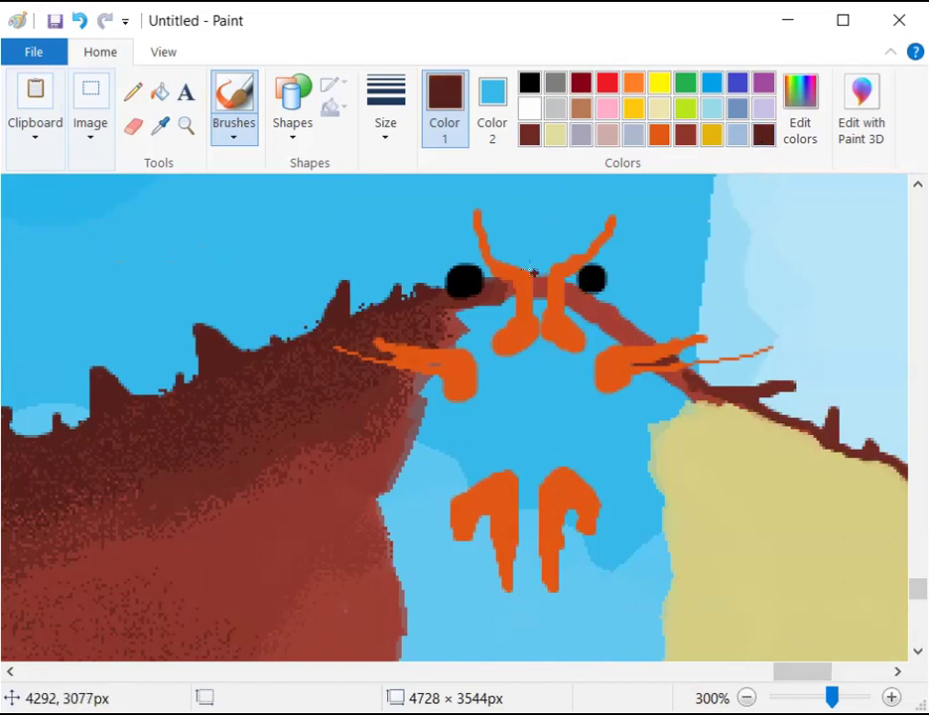
left_click_drag(534, 256, 535, 258)
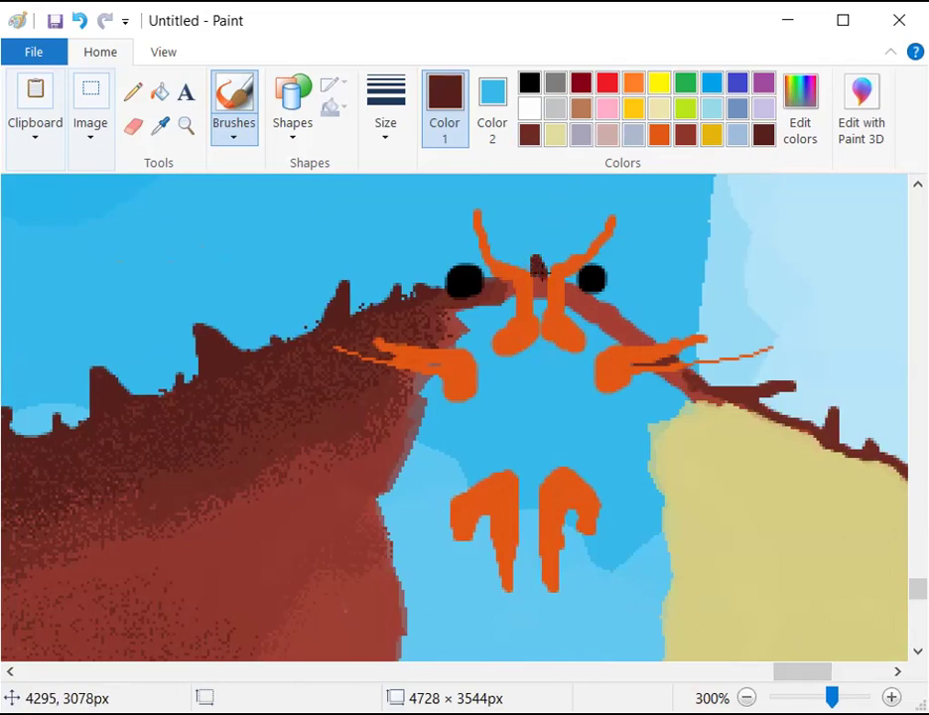
left_click(390, 146)
left_click(387, 202)
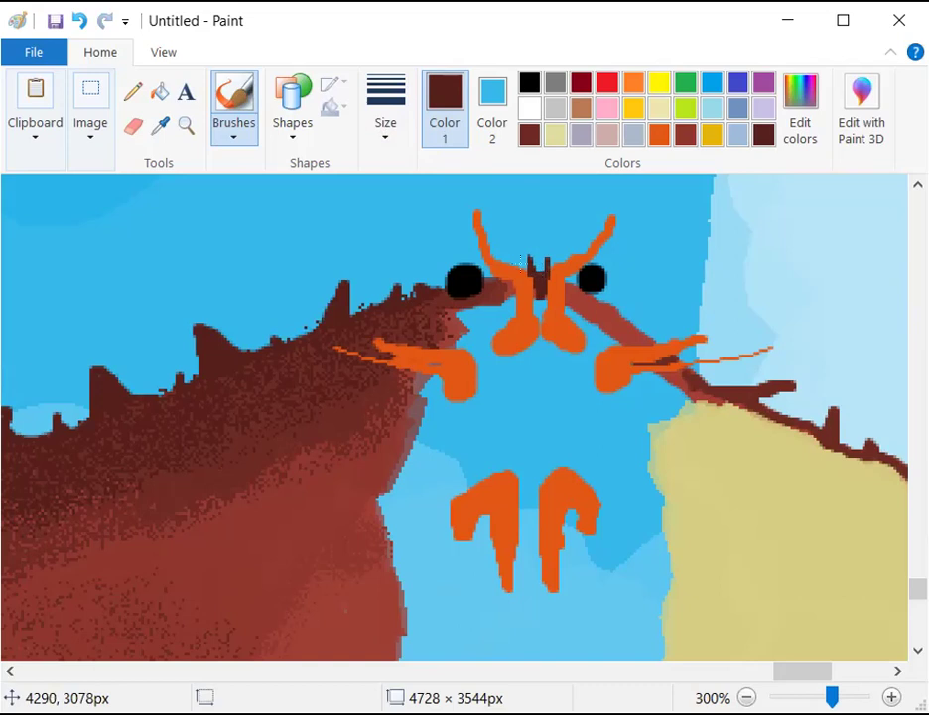
Paint a short run of thicker dark red spines along the shell edge beside the smaller eye
left_click(386, 135)
left_click(369, 228)
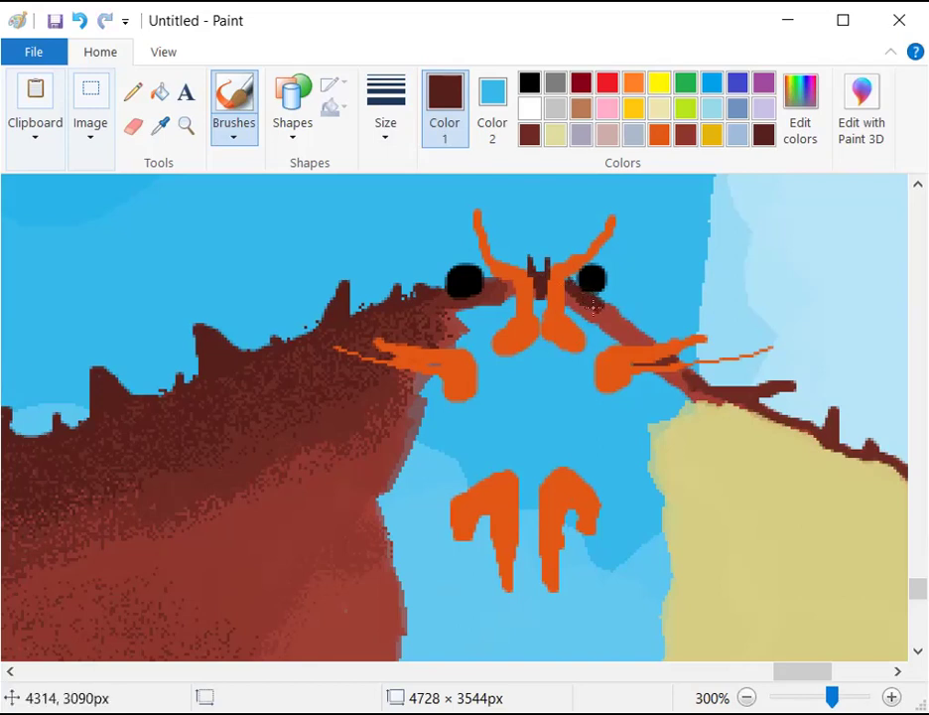
mouse_move(612, 307)
left_mouse_down()
mouse_move(643, 308)
mouse_move(641, 328)
left_mouse_up()
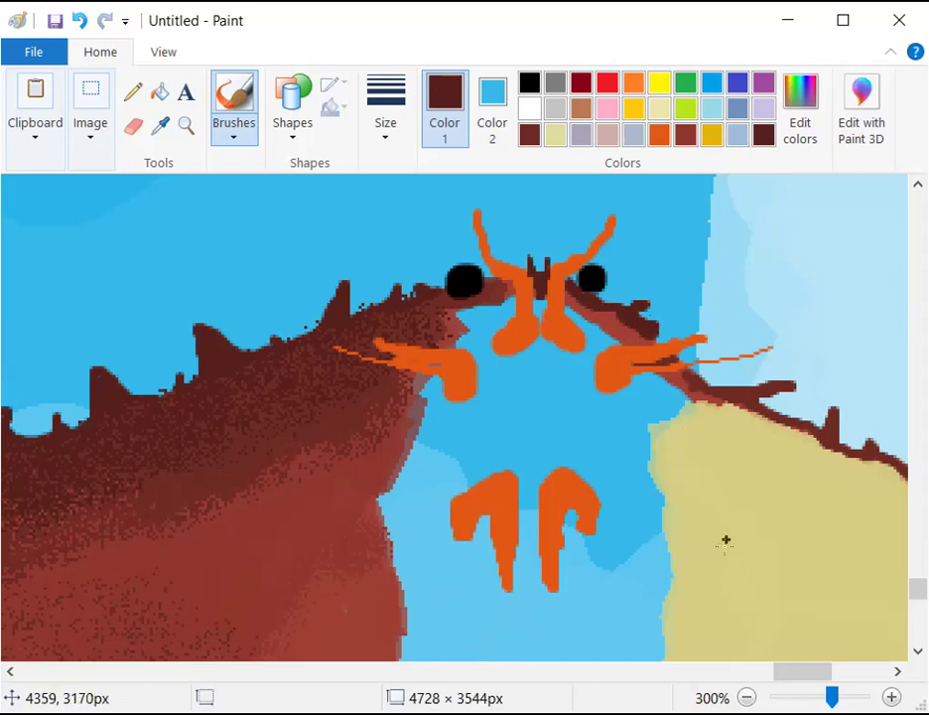
Darken and thicken the spiny shell edge above the yellow area with the darkest red, undoing stray strokes
left_click_drag(804, 673, 807, 675)
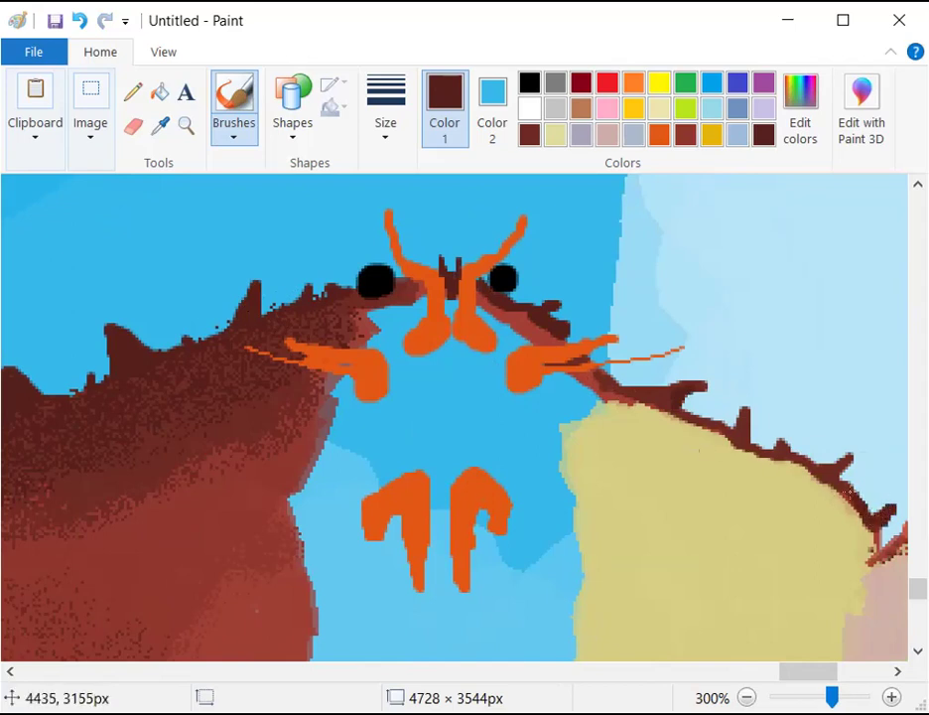
left_click_drag(832, 460, 829, 461)
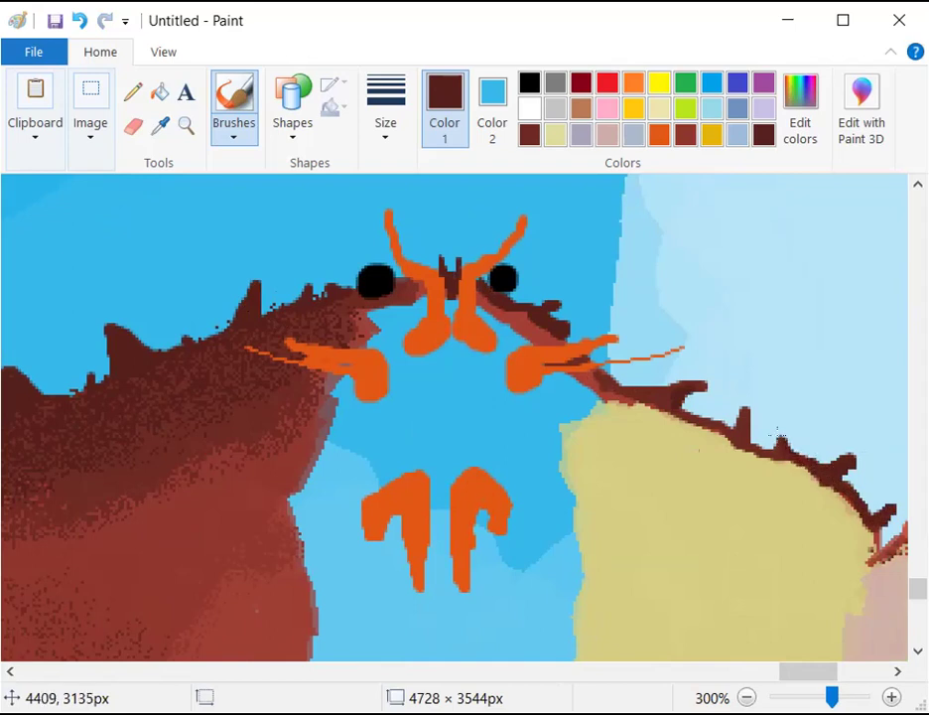
left_click_drag(753, 457, 780, 466)
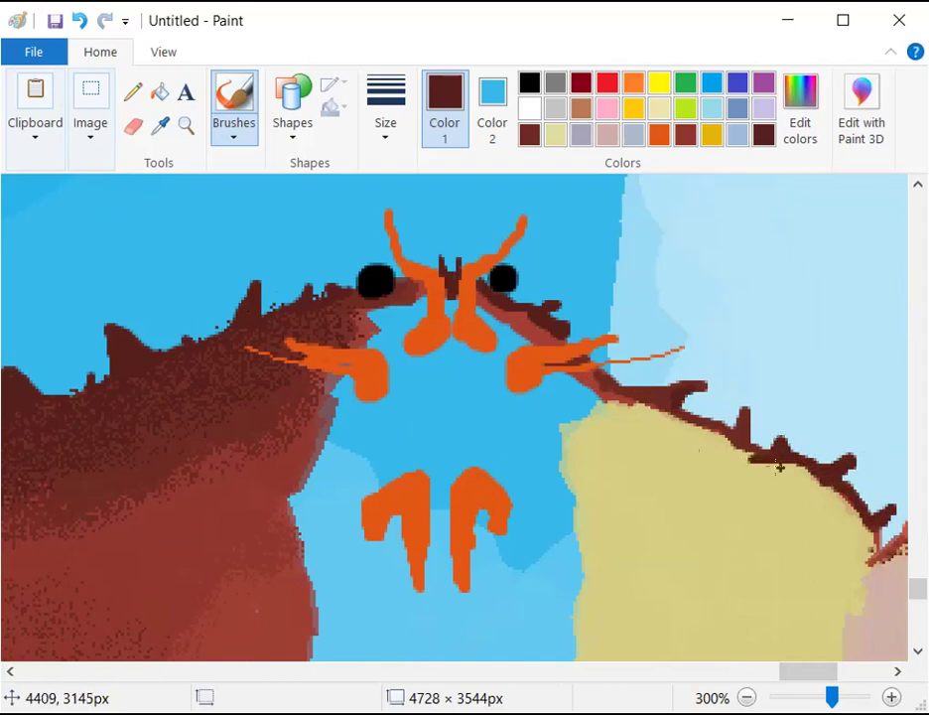
left_click_drag(679, 410, 757, 449)
left_click(764, 450)
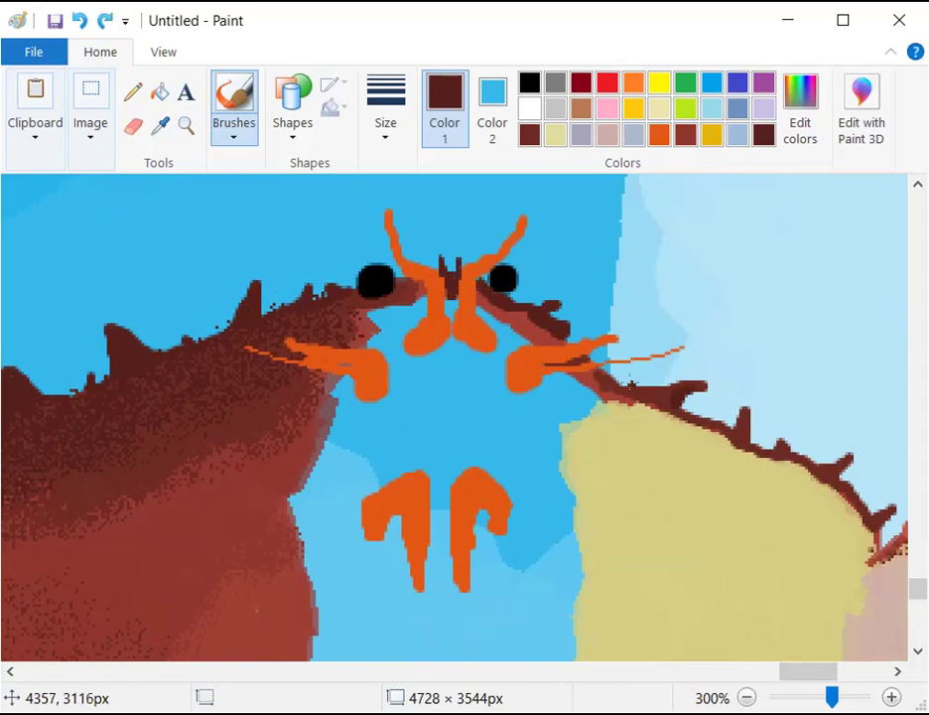
left_click_drag(601, 372, 631, 395)
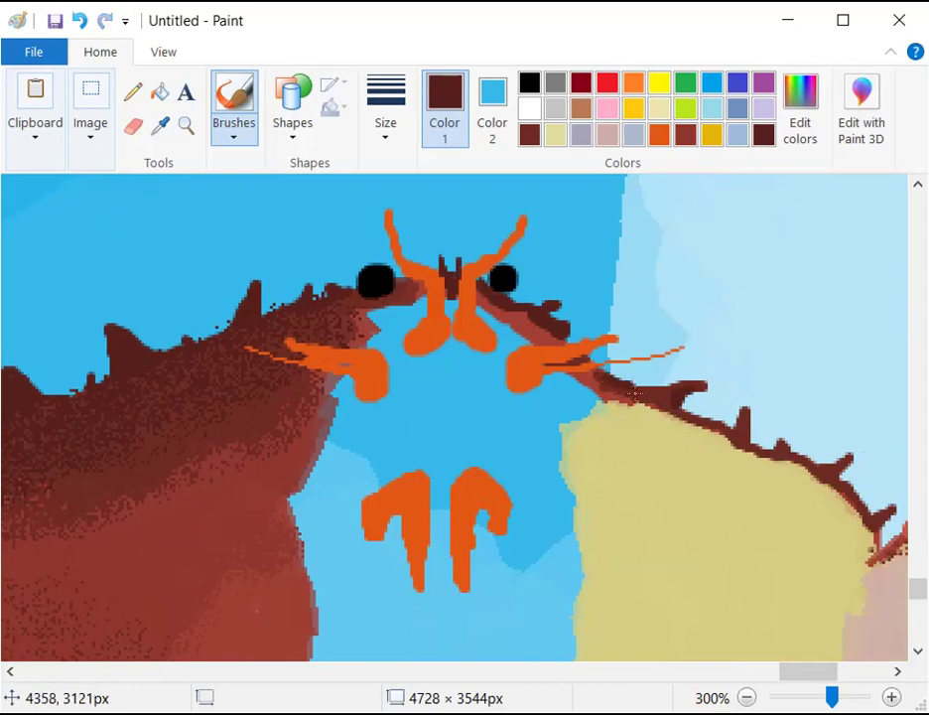
left_click(80, 20)
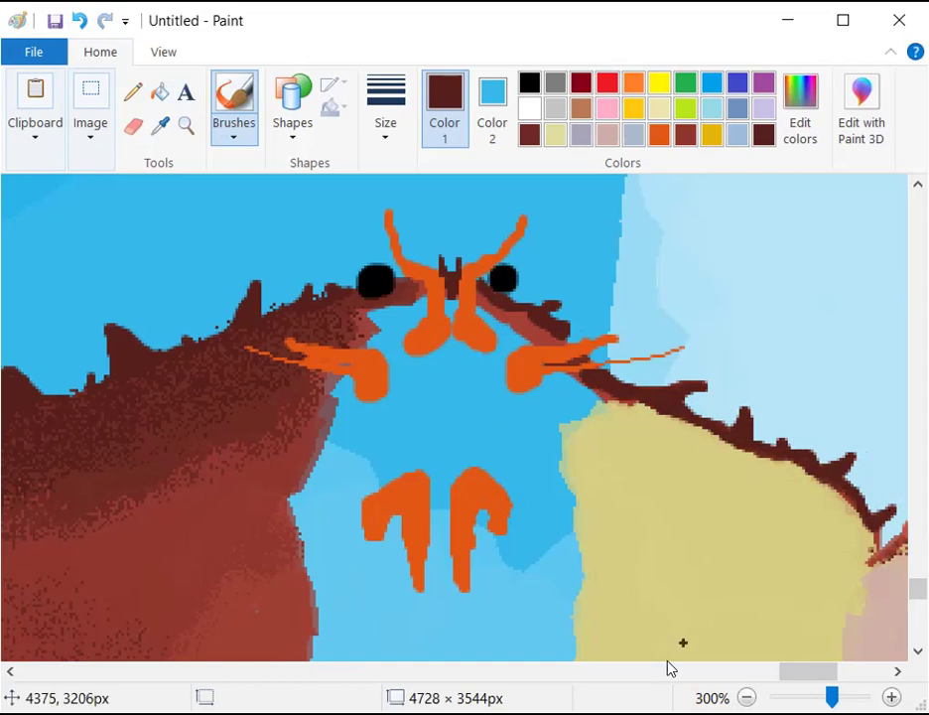
Set up the Marker with the deeper yellow sampled from the underside, undoing a trial pale yellow patch in the lower blue gap
scroll(688, 492, "down", 3)
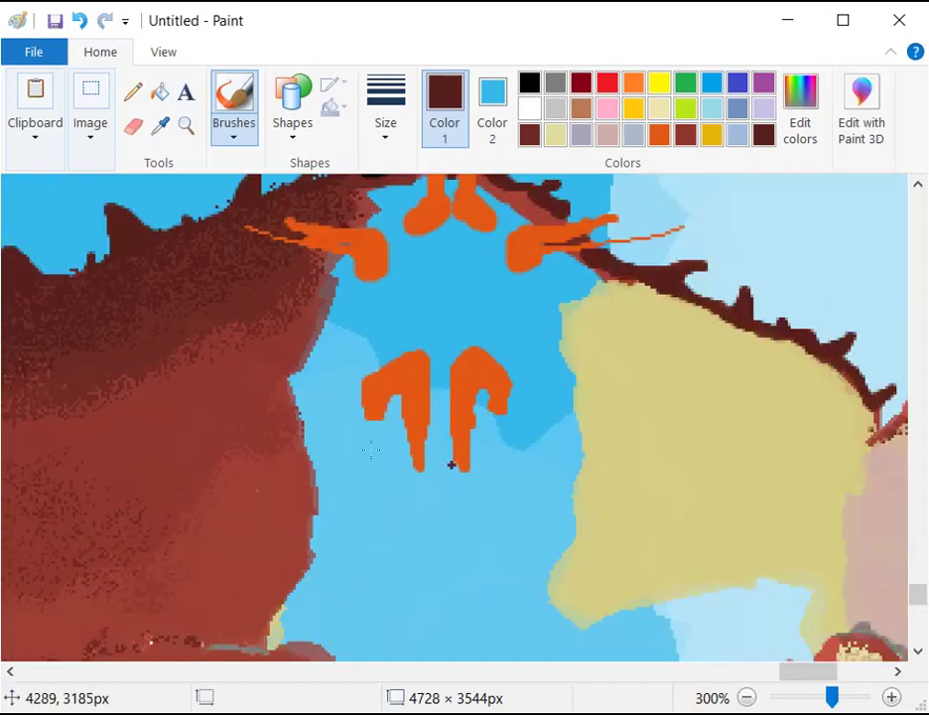
scroll(397, 425, "down", 3)
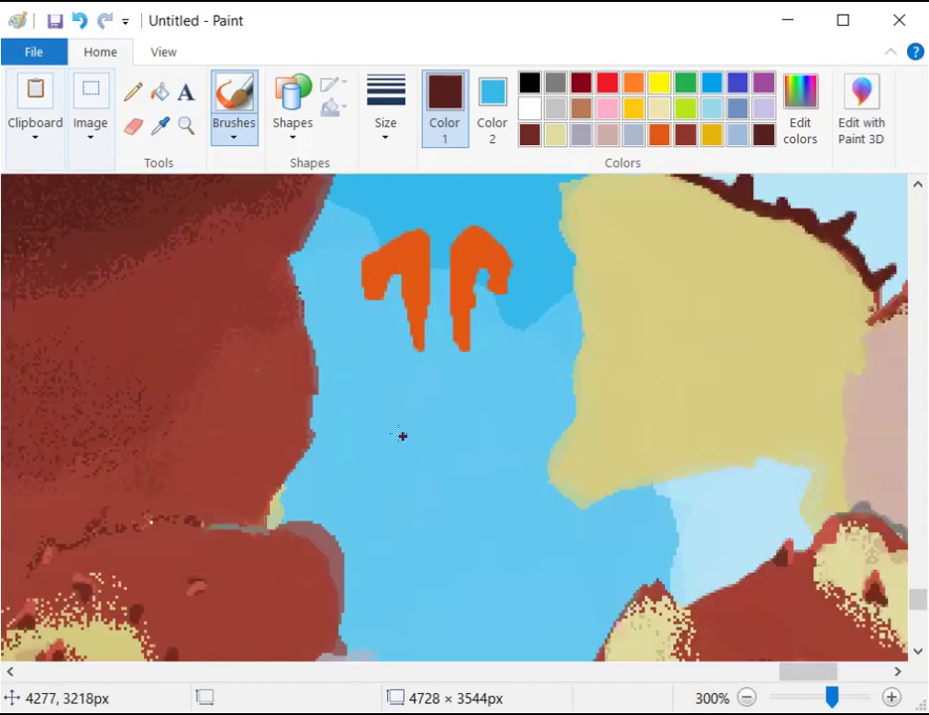
scroll(415, 437, "down", 3)
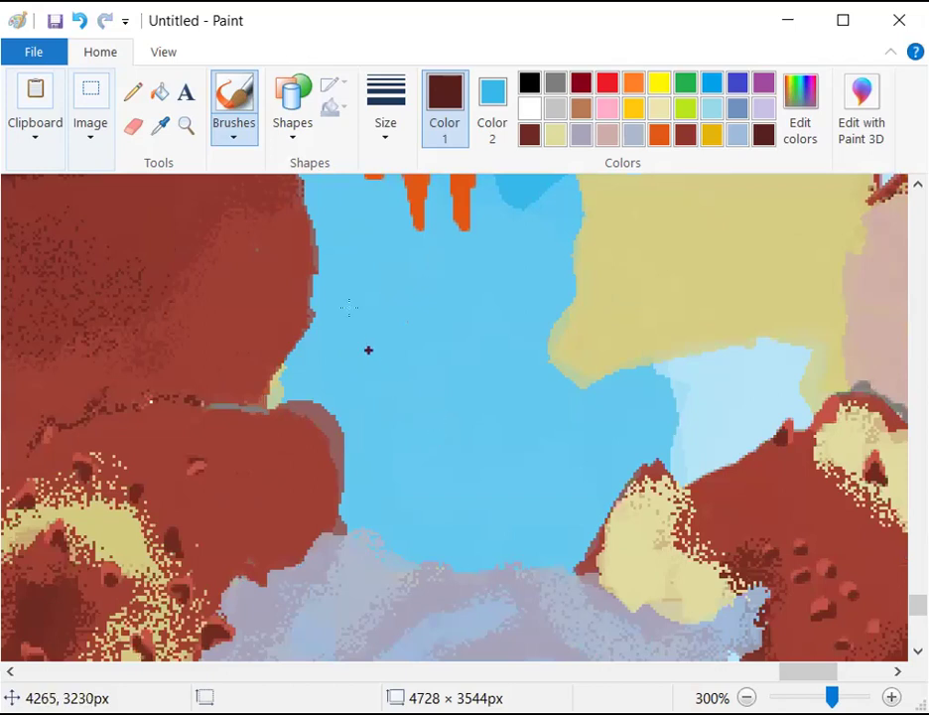
left_click(552, 141)
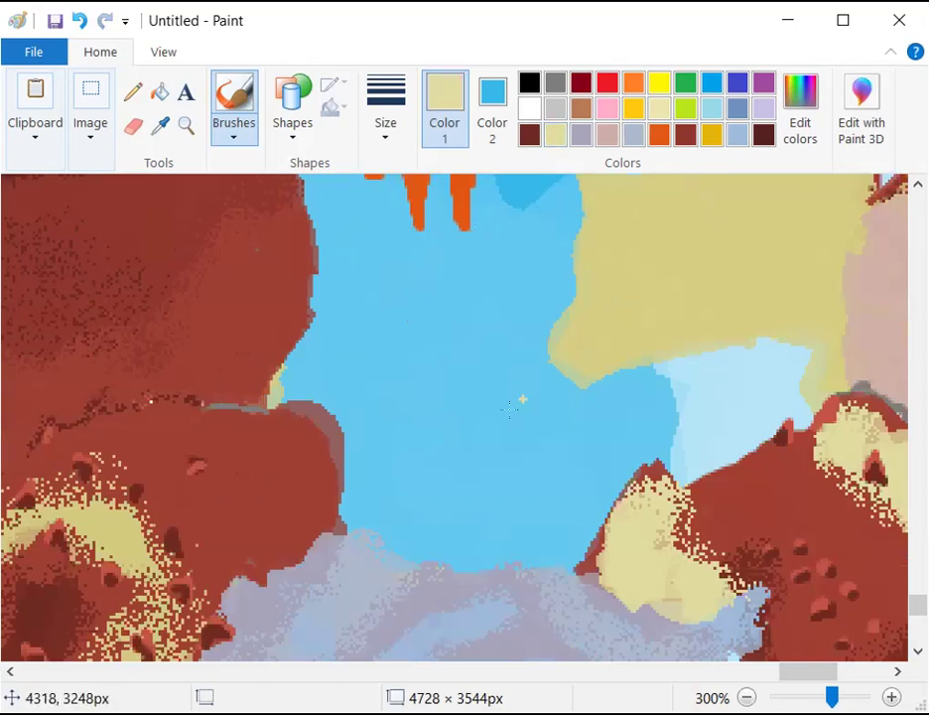
left_click(234, 135)
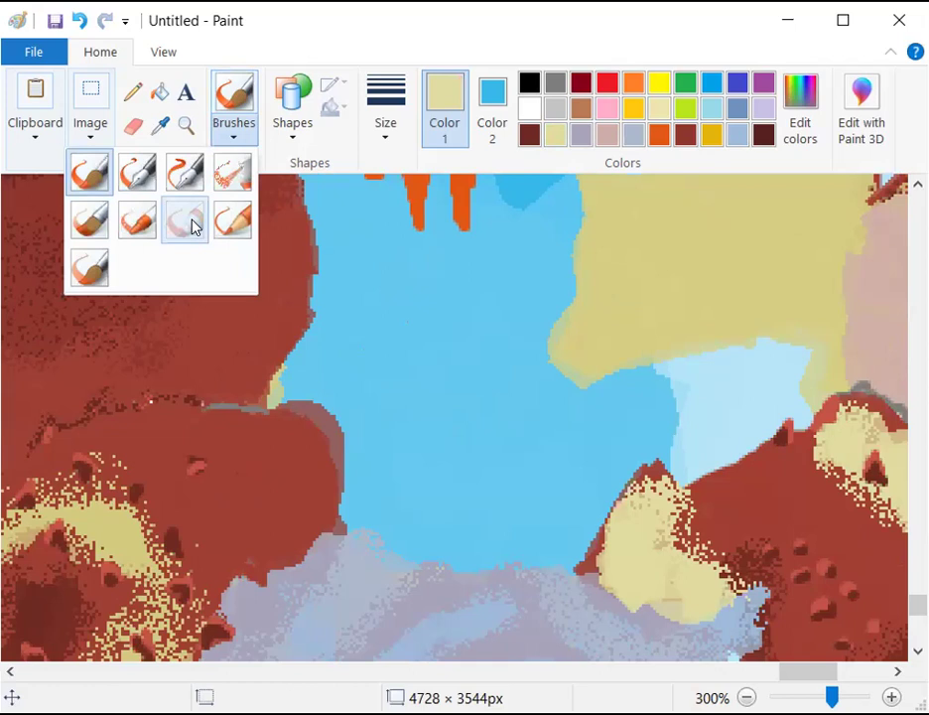
left_click(185, 220)
mouse_move(588, 544)
left_mouse_down()
mouse_move(586, 493)
mouse_move(540, 545)
mouse_move(591, 487)
mouse_move(537, 554)
left_mouse_up()
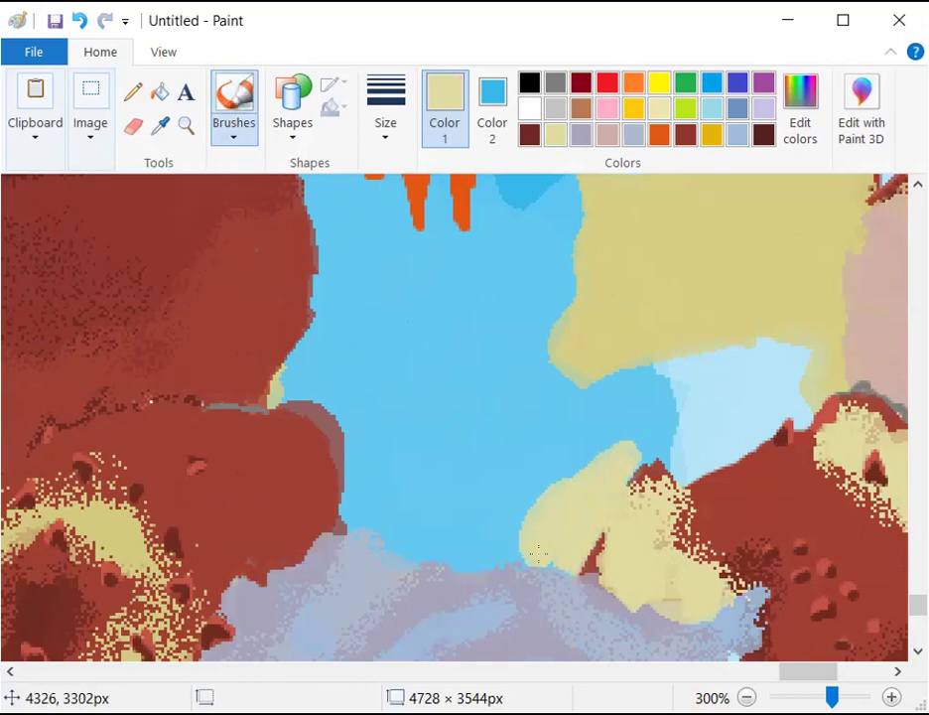
left_click(160, 126)
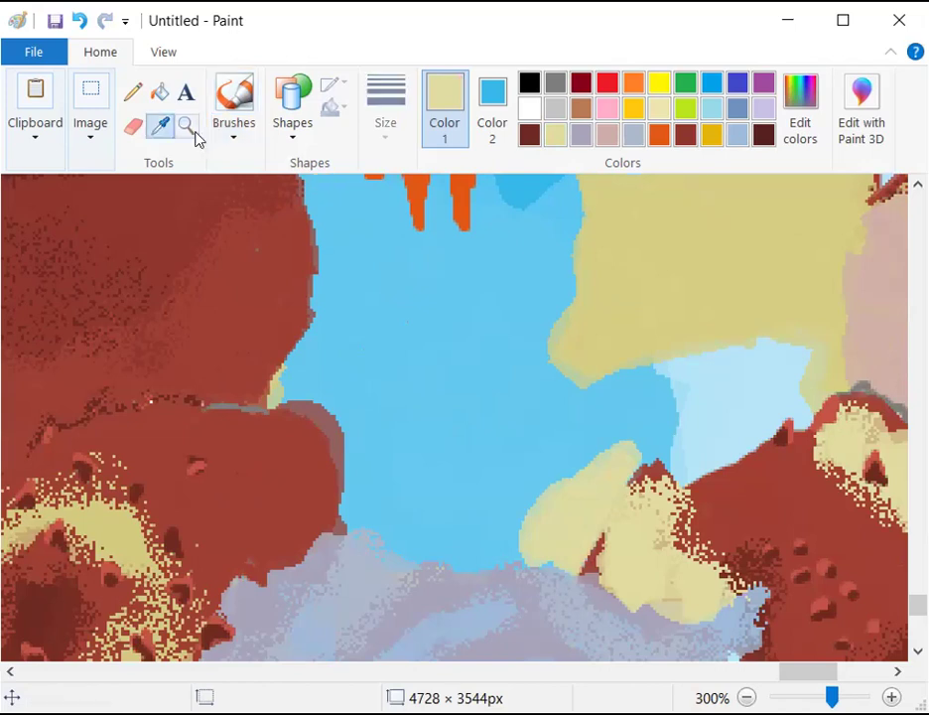
left_click(646, 245)
key("ctrl+z")
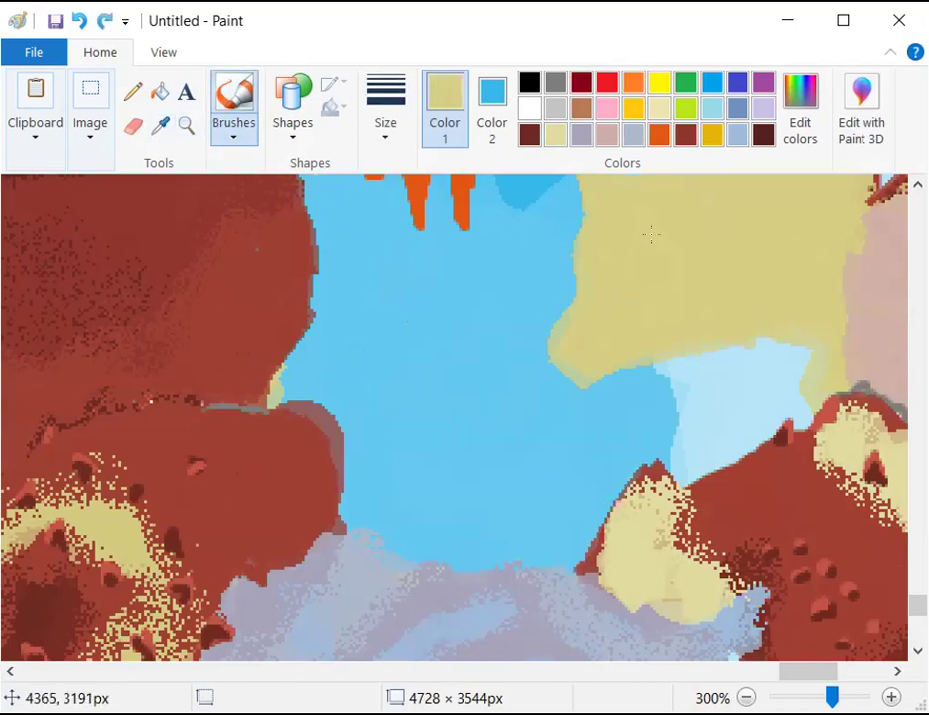
Fill the lower blue gap below the mouthparts with the sampled yellow, using the thickest stroke to reach the surrounding red parts
mouse_move(442, 437)
left_mouse_down()
mouse_move(442, 487)
mouse_move(425, 484)
mouse_move(483, 451)
mouse_move(615, 427)
mouse_move(582, 406)
mouse_move(656, 404)
mouse_move(671, 386)
mouse_move(743, 388)
left_mouse_up()
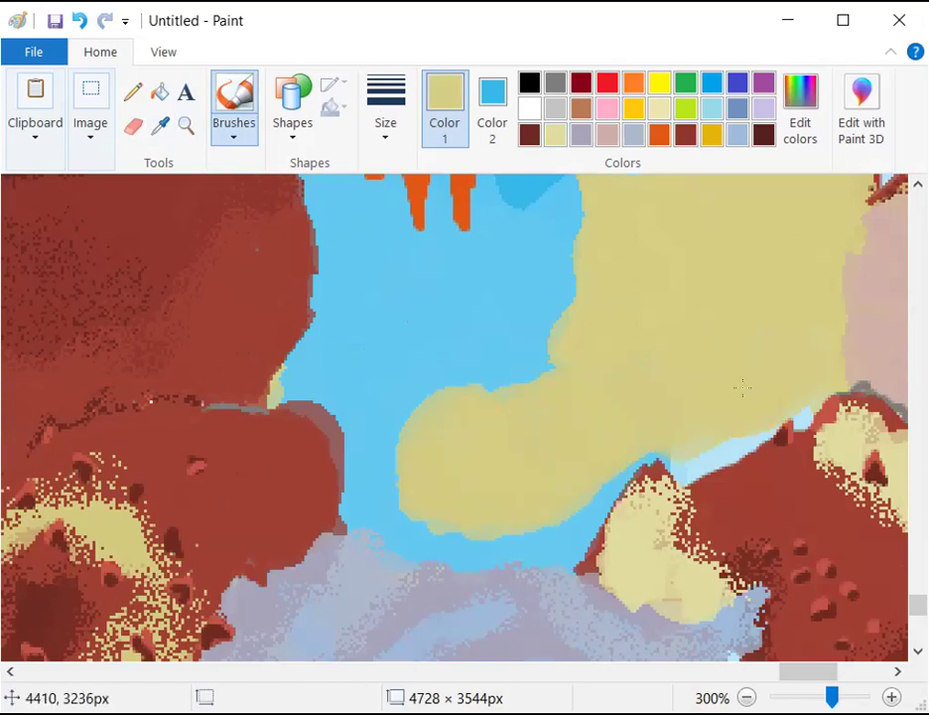
mouse_move(493, 397)
left_mouse_down()
mouse_move(525, 320)
mouse_move(420, 363)
mouse_move(423, 331)
mouse_move(394, 323)
mouse_move(405, 339)
mouse_move(379, 362)
mouse_move(323, 360)
mouse_move(346, 334)
left_mouse_up()
left_click(387, 109)
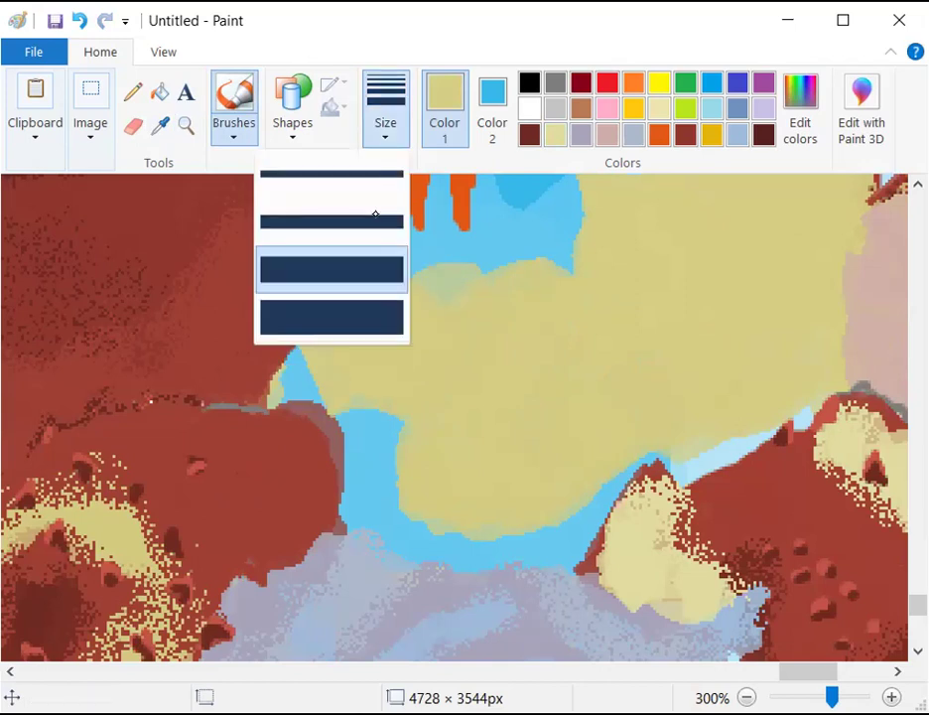
left_click(326, 318)
mouse_move(283, 377)
left_mouse_down()
mouse_move(375, 372)
mouse_move(399, 429)
mouse_move(362, 445)
mouse_move(359, 416)
mouse_move(359, 428)
mouse_move(387, 444)
mouse_move(381, 493)
mouse_move(361, 495)
mouse_move(376, 501)
mouse_move(404, 481)
mouse_move(456, 557)
mouse_move(429, 535)
mouse_move(382, 550)
mouse_move(460, 533)
mouse_move(484, 534)
mouse_move(457, 553)
mouse_move(551, 534)
mouse_move(440, 555)
mouse_move(560, 547)
mouse_move(558, 532)
mouse_move(613, 456)
mouse_move(550, 562)
mouse_move(637, 429)
mouse_move(624, 449)
mouse_move(638, 440)
mouse_move(693, 465)
mouse_move(767, 394)
left_mouse_up()
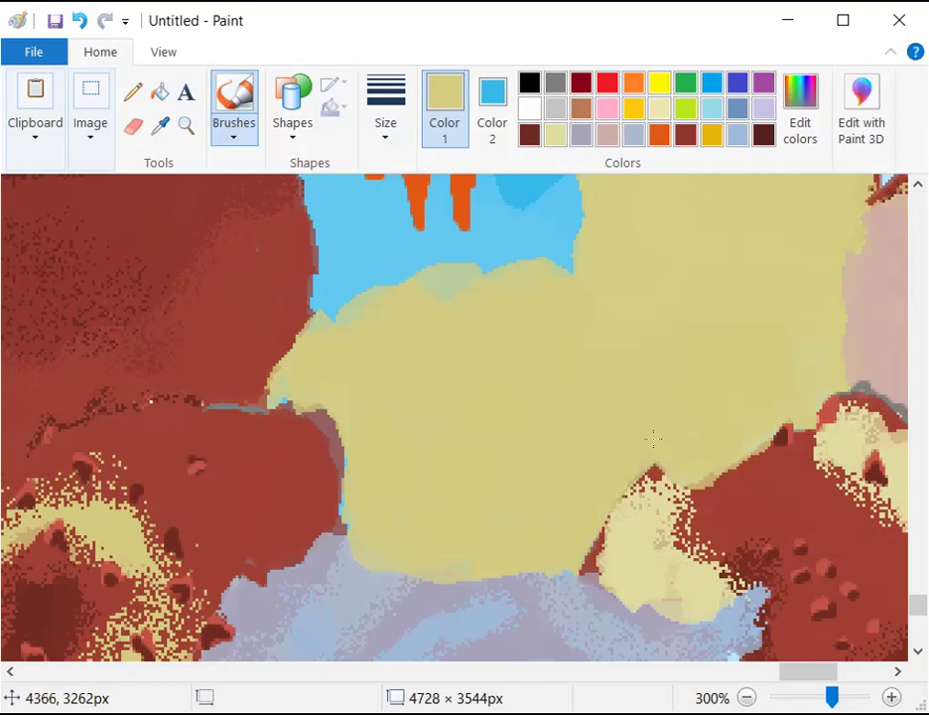
Airbrush sampled greyish purple over the yellow area's lower edge to blend it into the purple patch beneath
scroll(652, 438, "up", 2)
scroll(653, 438, "down", 3)
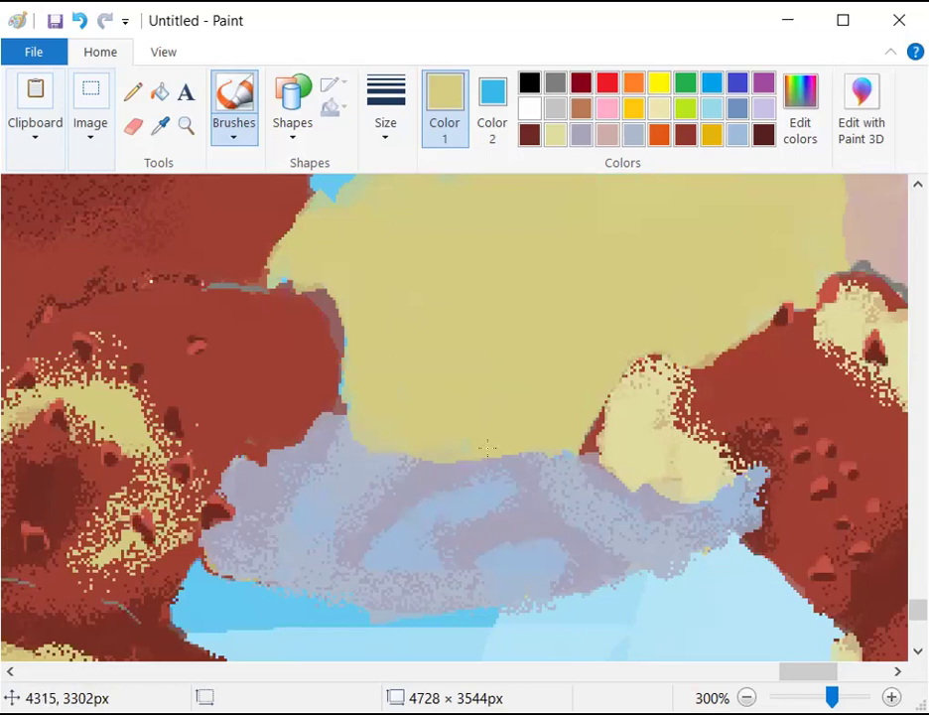
left_click(160, 126)
left_click(331, 421)
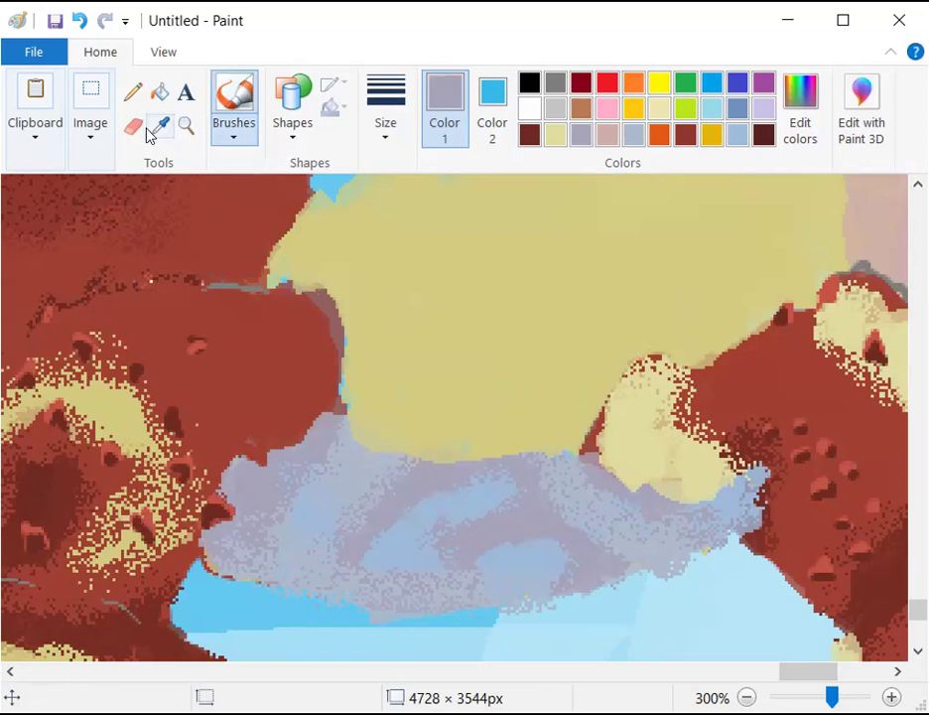
left_click(246, 126)
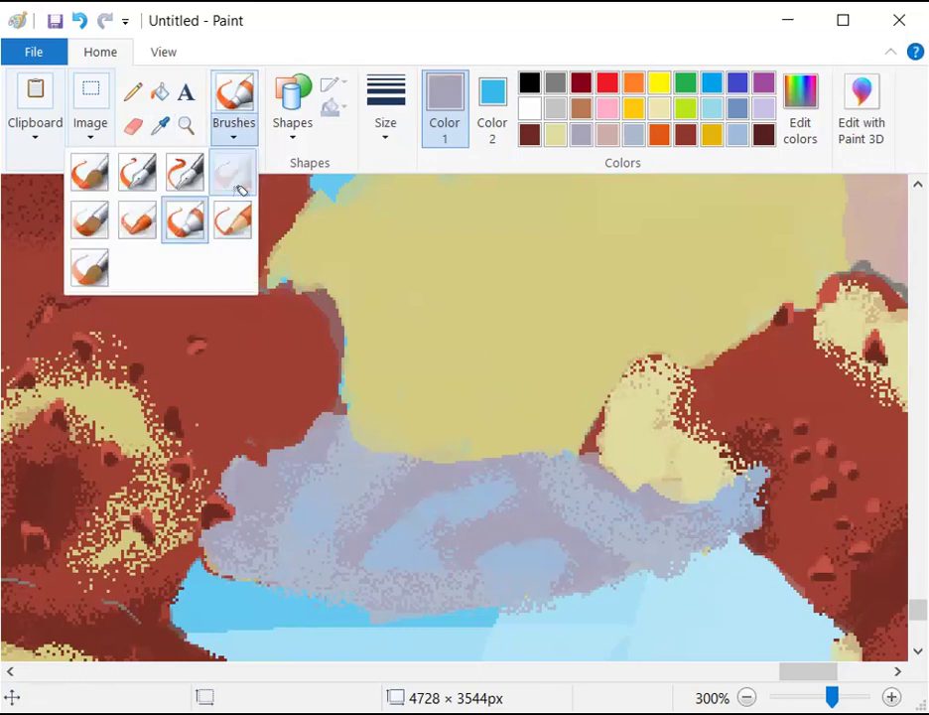
left_click(241, 187)
left_click_drag(347, 417, 536, 427)
mouse_move(419, 419)
left_mouse_down()
mouse_move(505, 413)
mouse_move(537, 423)
mouse_move(517, 403)
mouse_move(406, 383)
mouse_move(424, 402)
mouse_move(386, 364)
mouse_move(528, 376)
left_mouse_up()
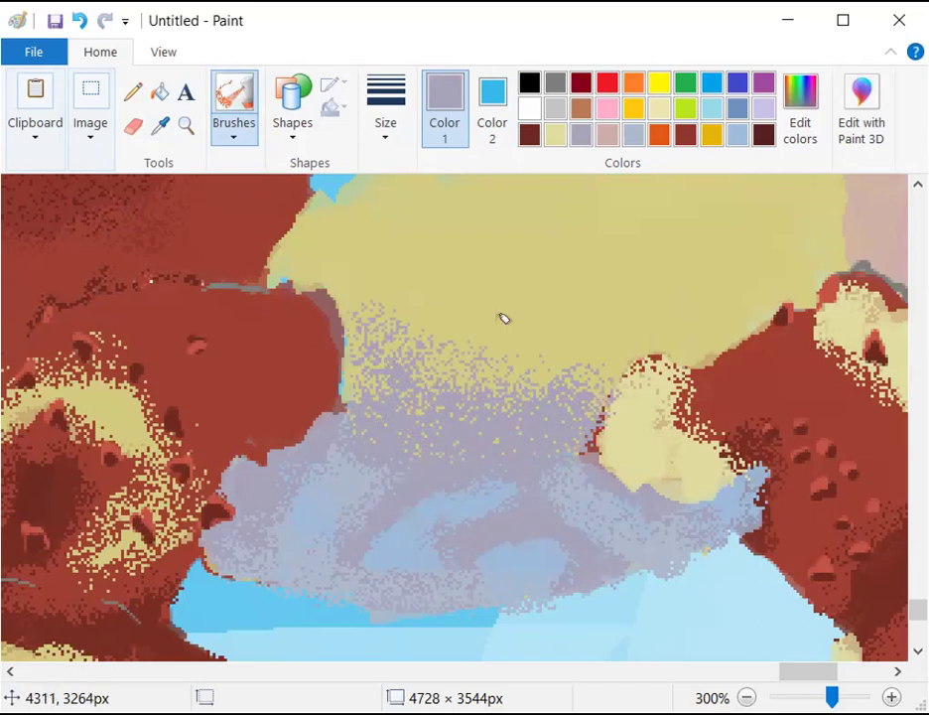
scroll(526, 375, "up", 3)
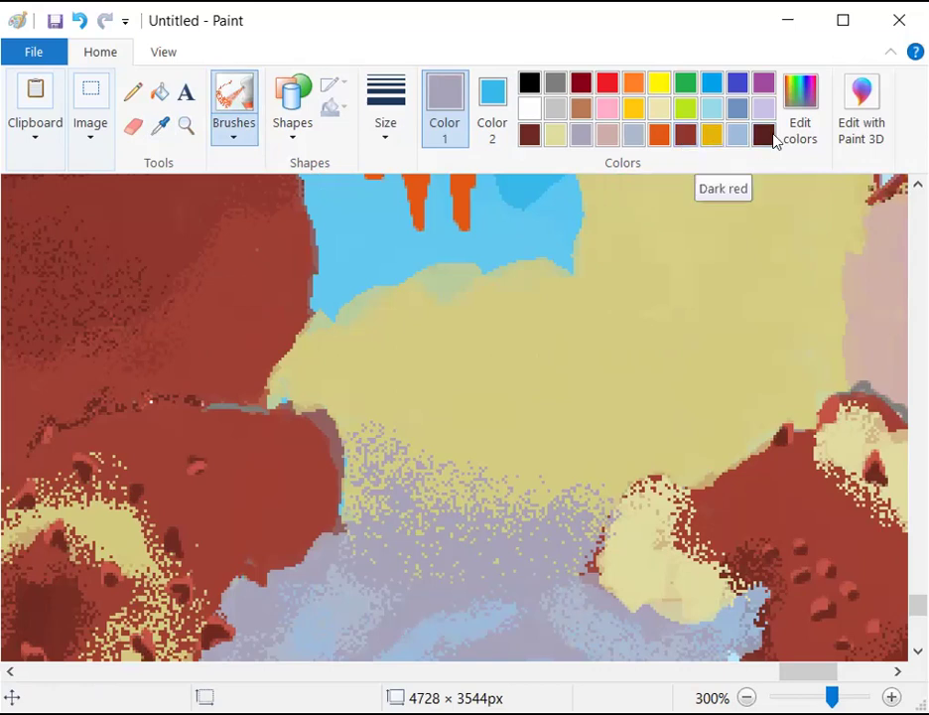
Try painting darkest-red Marker strokes between and beside the lower pair of orange mouthparts
left_click(764, 136)
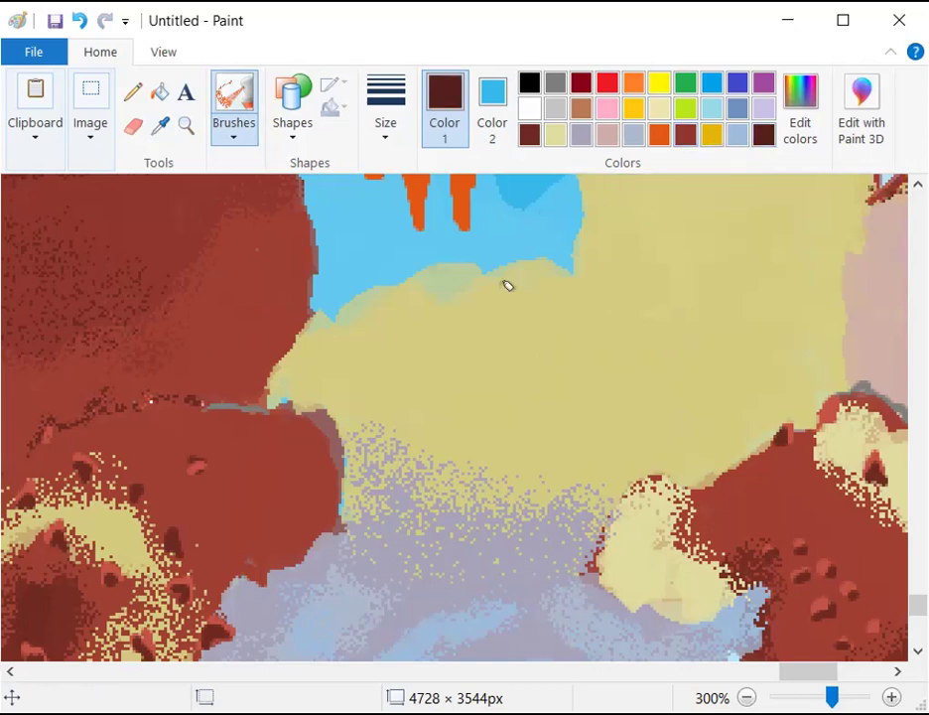
left_click(229, 143)
left_click(227, 240)
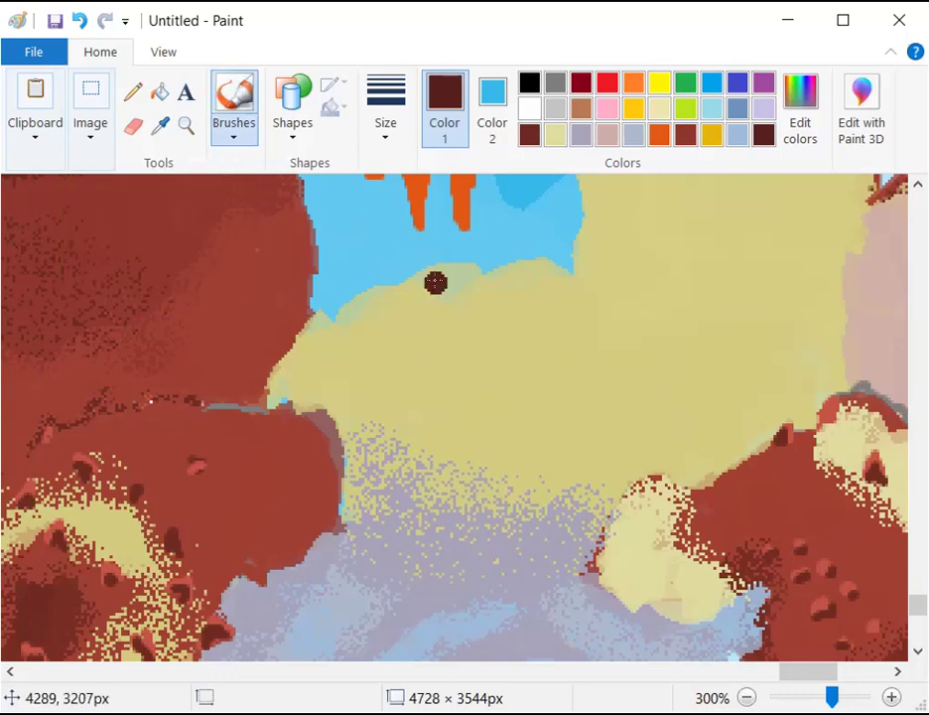
scroll(442, 278, "up", 5)
left_click_drag(438, 376, 440, 566)
scroll(436, 509, "down", 2)
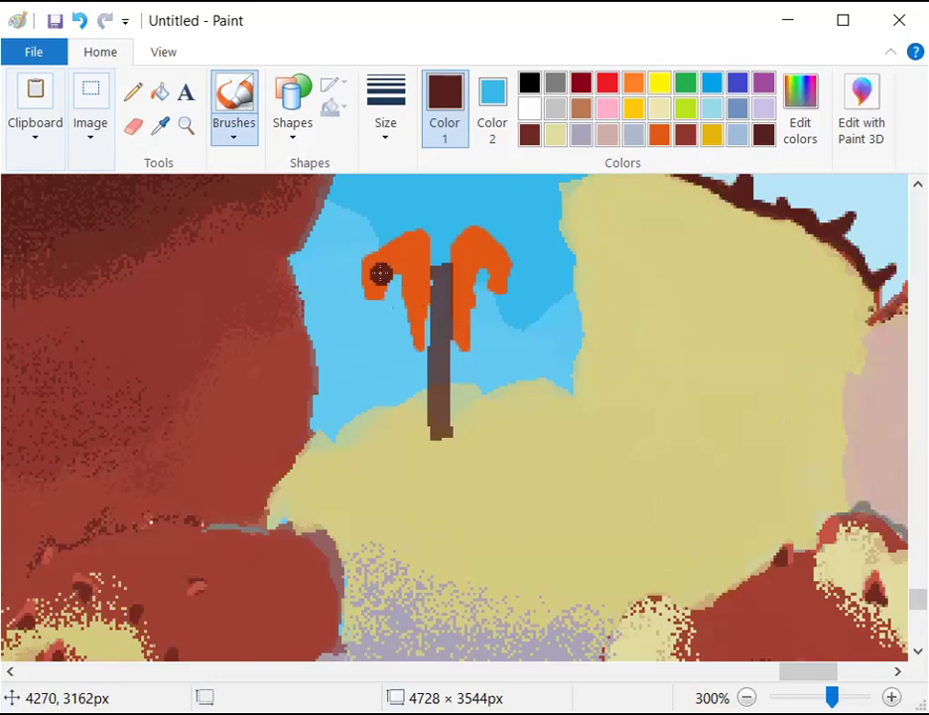
mouse_move(394, 285)
left_mouse_down()
mouse_move(395, 338)
mouse_move(411, 388)
mouse_move(392, 315)
mouse_move(377, 342)
mouse_move(415, 378)
left_mouse_up()
key("ctrl+z")
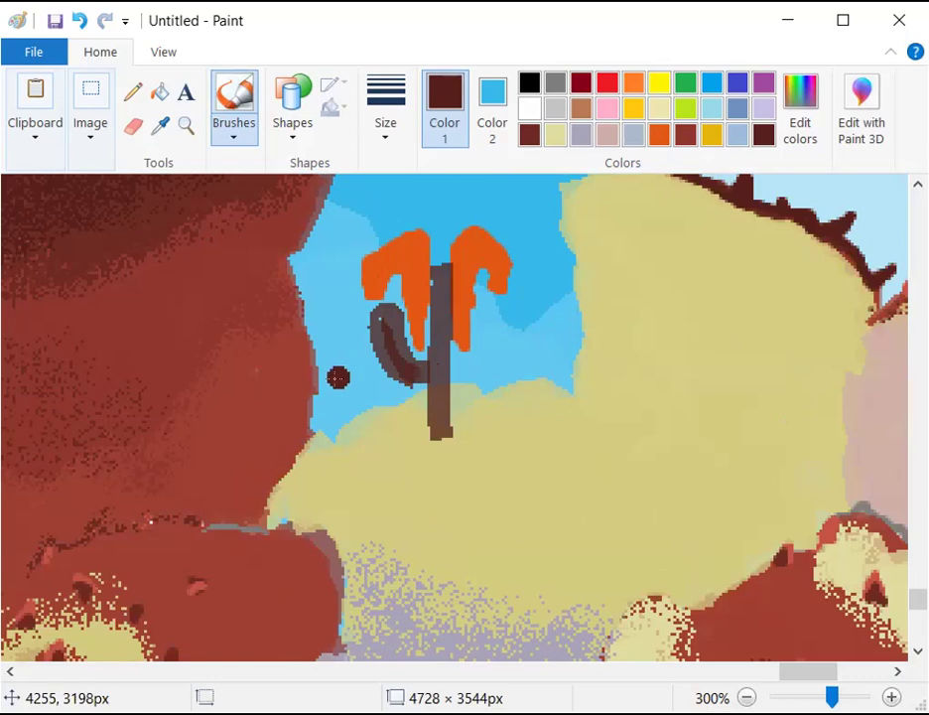
scroll(417, 391, "down", 3)
scroll(457, 403, "up", 3)
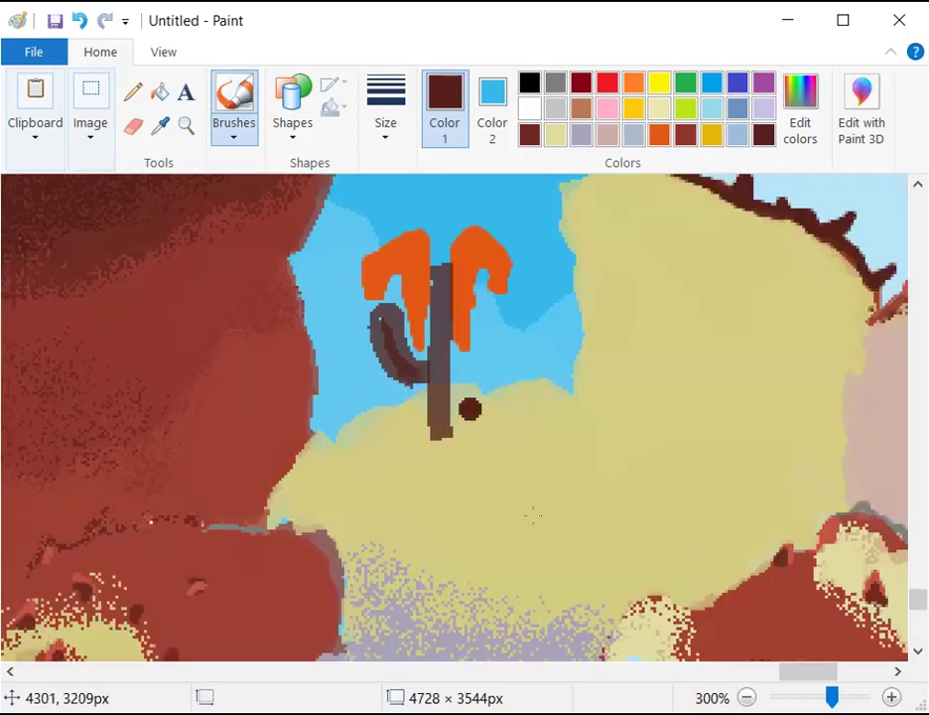
scroll(666, 652, "down", 2)
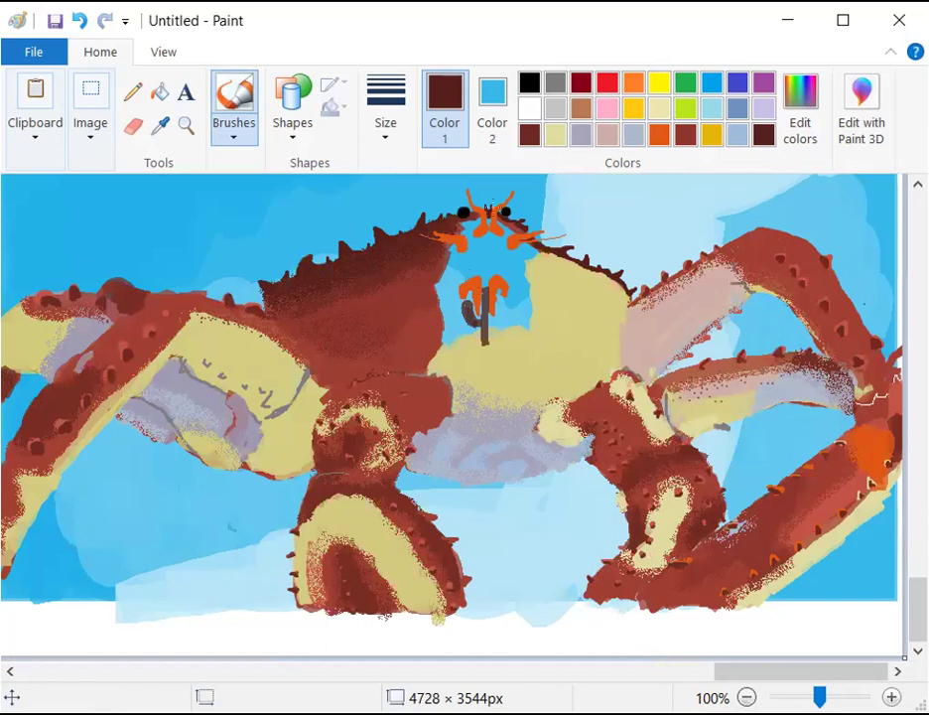
Fill most of the central blue gap with thick Marker strokes in the underside's sampled yellow, covering the lower orange mouthparts
left_click(159, 125)
left_click(871, 483)
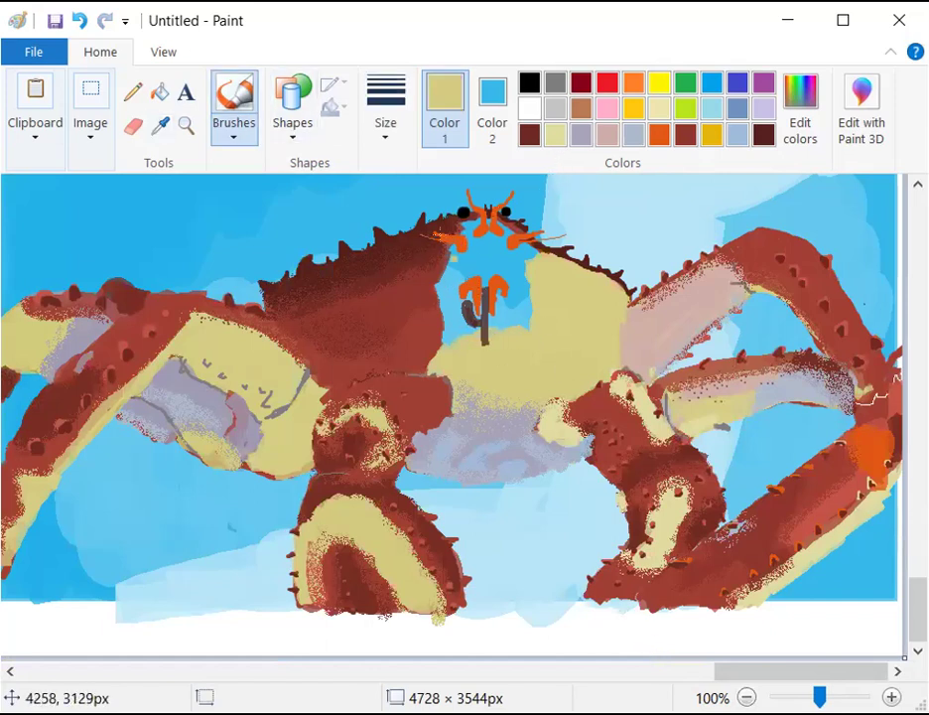
left_click(385, 105)
left_click(357, 229)
mouse_move(508, 335)
left_mouse_down()
mouse_move(477, 290)
mouse_move(477, 345)
mouse_move(460, 296)
mouse_move(454, 322)
left_mouse_up()
mouse_move(510, 263)
left_mouse_down()
mouse_move(528, 291)
mouse_move(532, 282)
mouse_move(501, 270)
mouse_move(474, 298)
left_mouse_up()
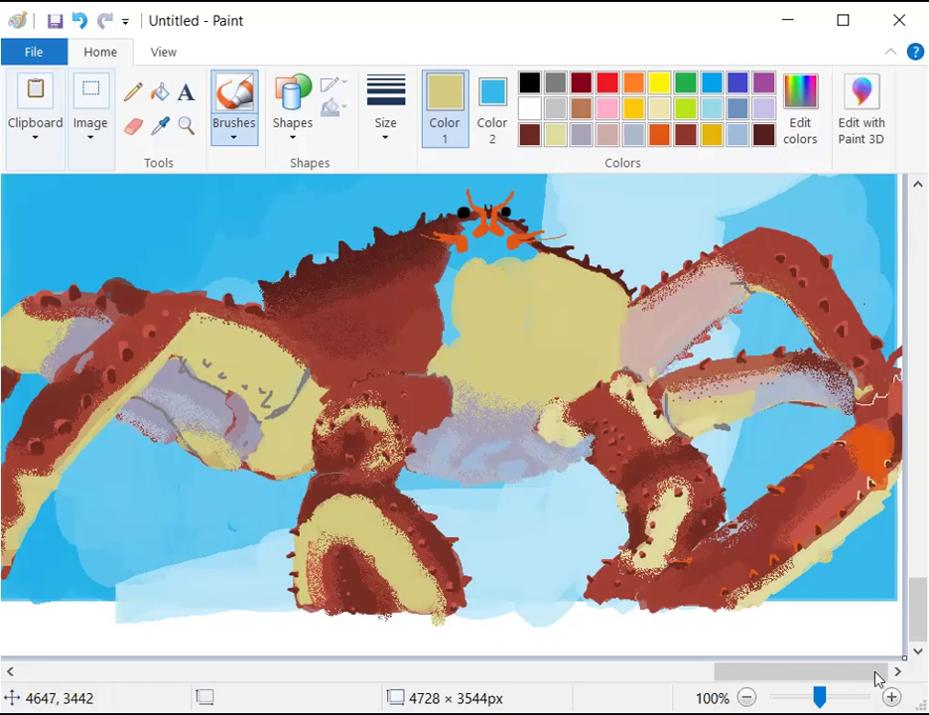
Extend the yellow fill across the remaining blue strip to the left red shell edge and up towards the face
key("ctrl+Page_Up")
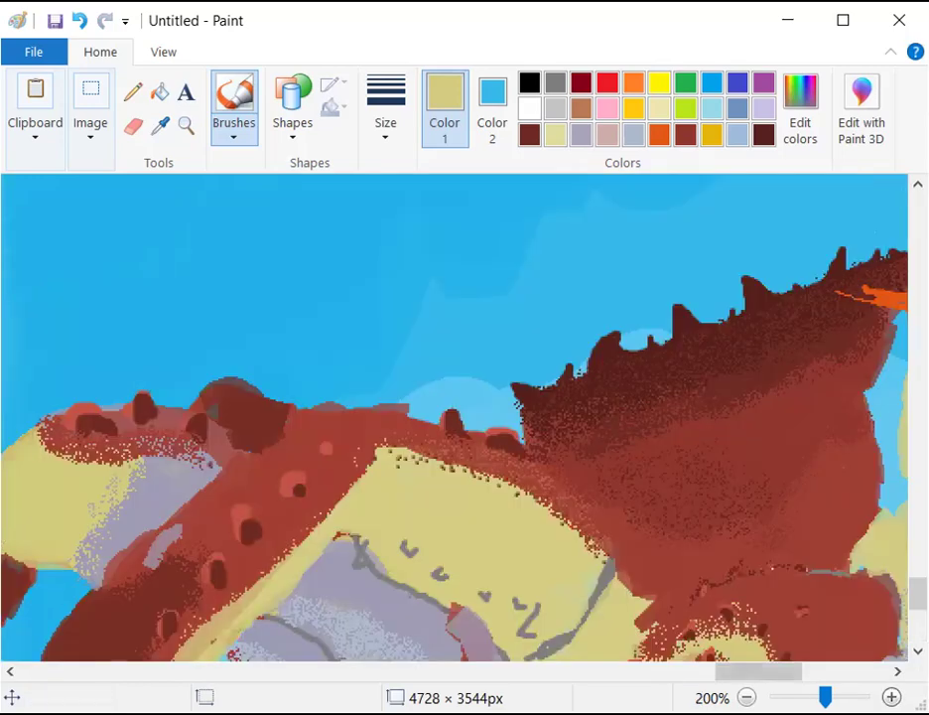
mouse_move(730, 677)
left_mouse_down()
mouse_move(805, 670)
mouse_move(796, 662)
left_mouse_up()
key("ctrl+Page_Up")
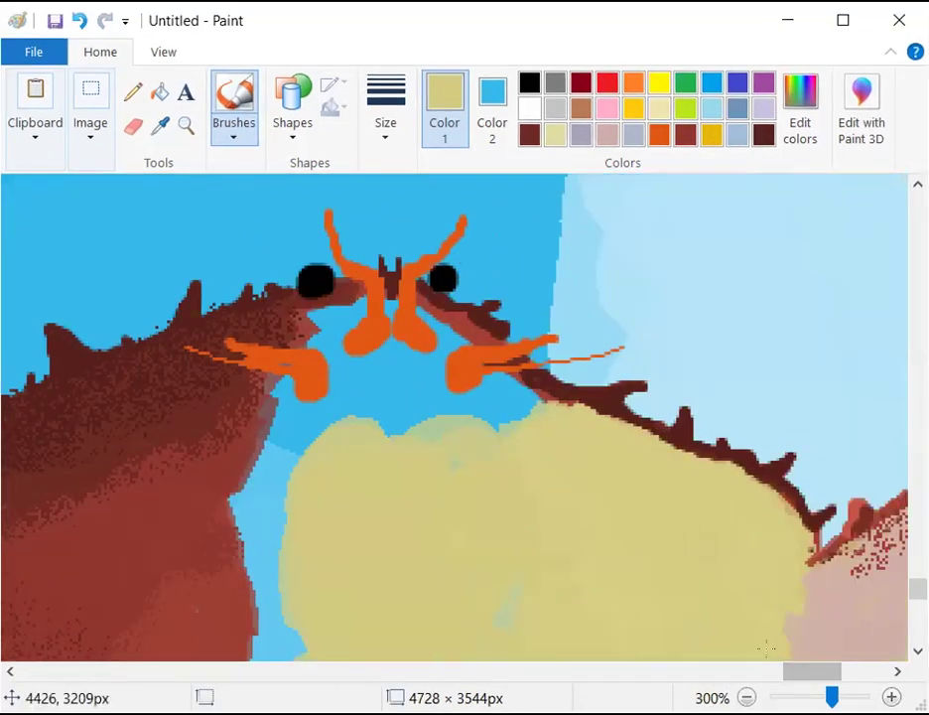
mouse_move(413, 418)
left_mouse_down()
mouse_move(378, 392)
mouse_move(389, 378)
mouse_move(377, 401)
mouse_move(289, 458)
mouse_move(282, 433)
mouse_move(280, 533)
mouse_move(258, 495)
mouse_move(274, 475)
mouse_move(287, 512)
mouse_move(235, 497)
mouse_move(259, 541)
mouse_move(253, 510)
mouse_move(219, 486)
mouse_move(283, 544)
mouse_move(268, 552)
mouse_move(270, 598)
mouse_move(280, 608)
mouse_move(272, 565)
mouse_move(252, 512)
left_mouse_up()
scroll(252, 512, "down", 5)
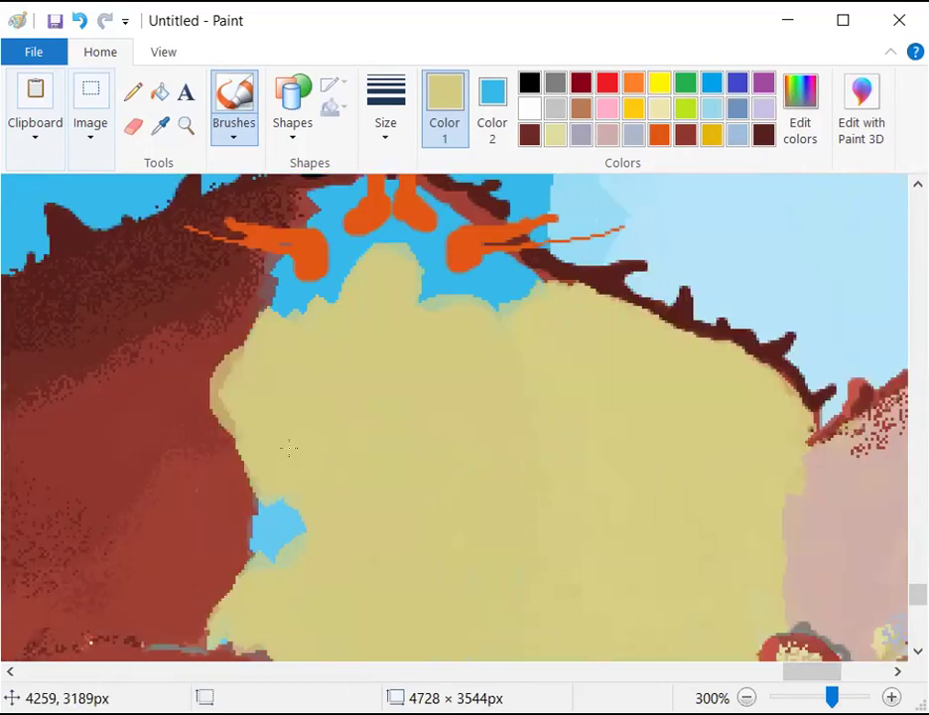
mouse_move(287, 443)
left_mouse_down()
mouse_move(277, 388)
mouse_move(263, 445)
mouse_move(280, 388)
mouse_move(303, 359)
left_mouse_up()
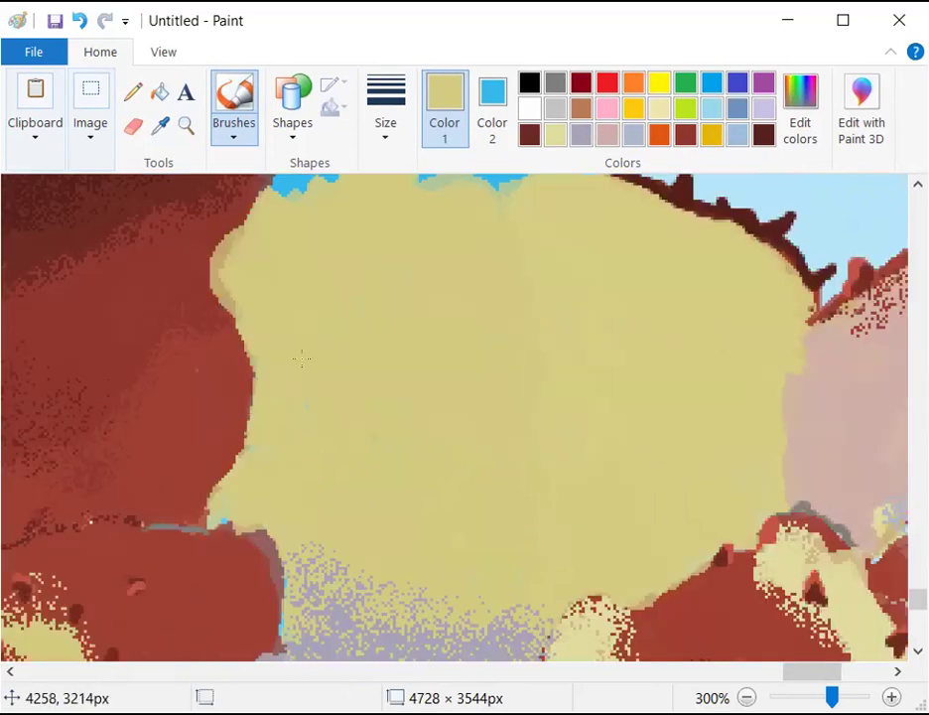
scroll(496, 452, "up", 5)
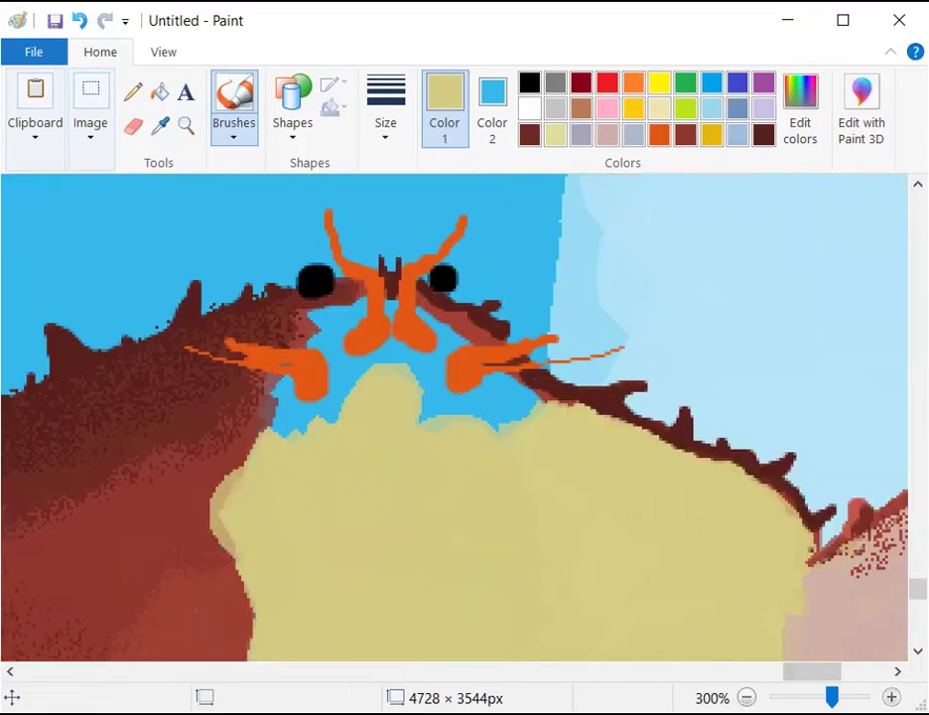
Set up the plain Brush for yellow detail work around the face, undoing trial strokes between the orange mouthparts
key("ctrl+Page_Up")
key("ctrl+Page_Up")
key("ctrl+Page_Up")
mouse_move(794, 672)
left_mouse_down()
mouse_move(819, 674)
mouse_move(801, 678)
mouse_move(812, 677)
left_mouse_up()
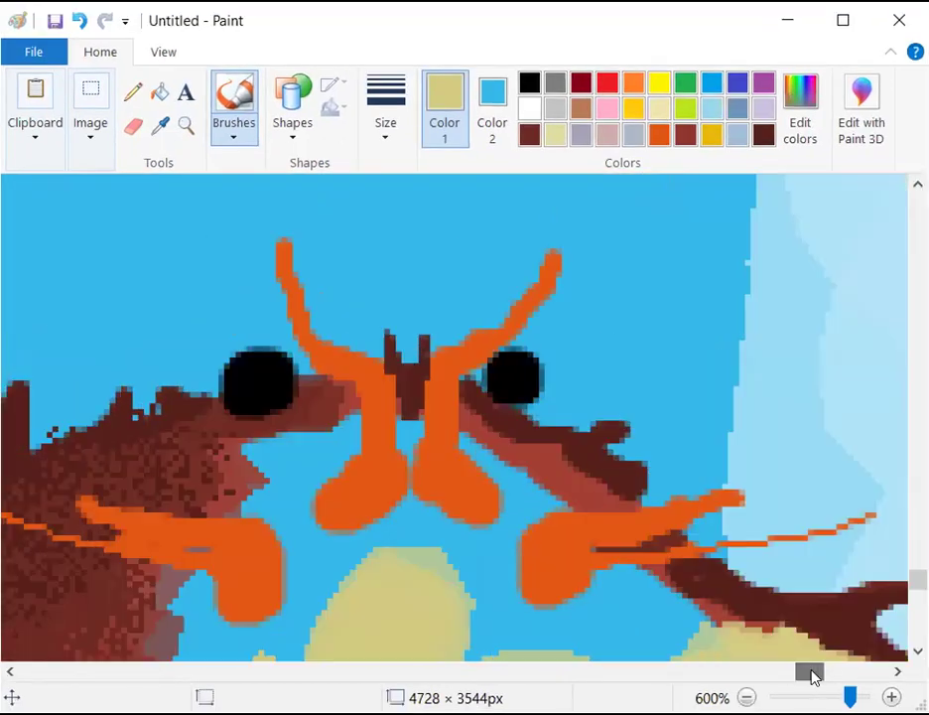
key("ctrl+Page_Up")
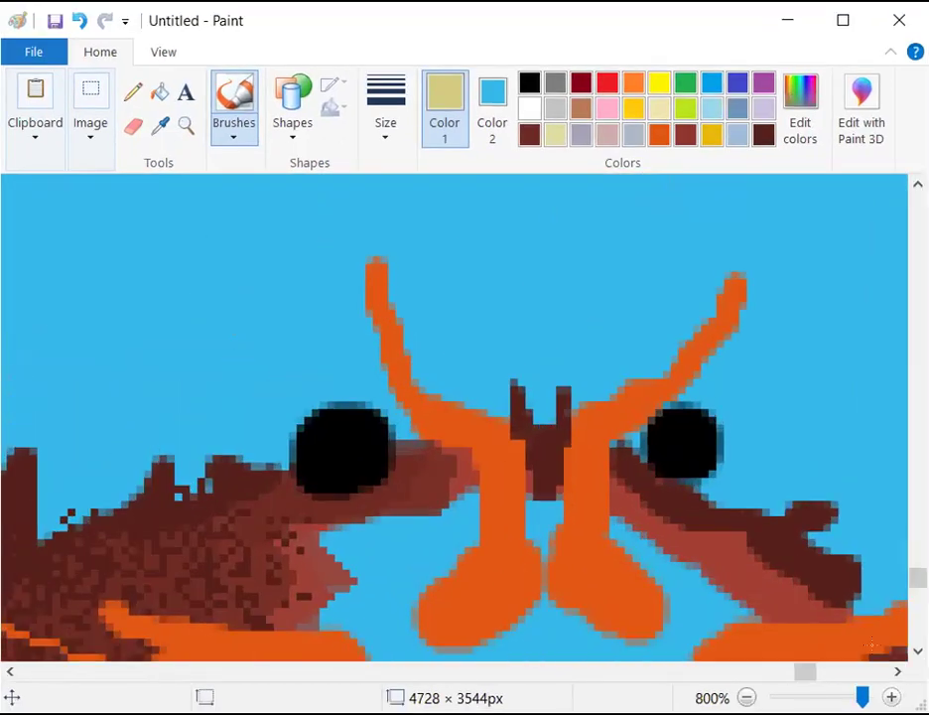
scroll(789, 540, "down", 4)
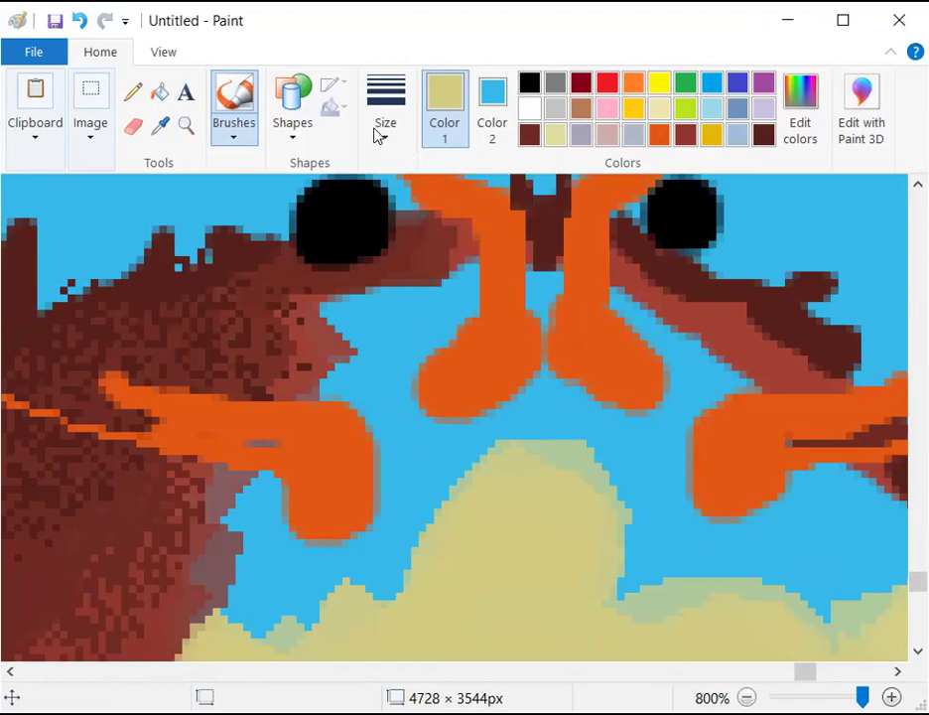
mouse_move(374, 315)
left_mouse_down()
mouse_move(337, 315)
mouse_move(422, 312)
mouse_move(326, 318)
mouse_move(402, 314)
mouse_move(301, 310)
mouse_move(411, 302)
left_mouse_up()
left_click(479, 348)
key("ctrl+z")
key("ctrl+z")
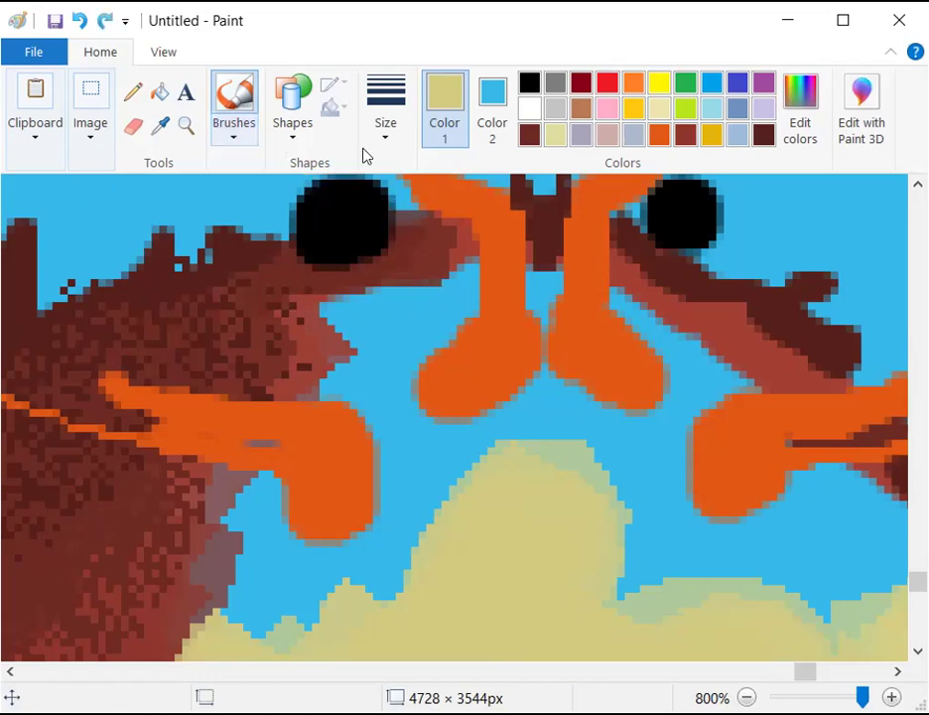
left_click(385, 105)
left_click(370, 268)
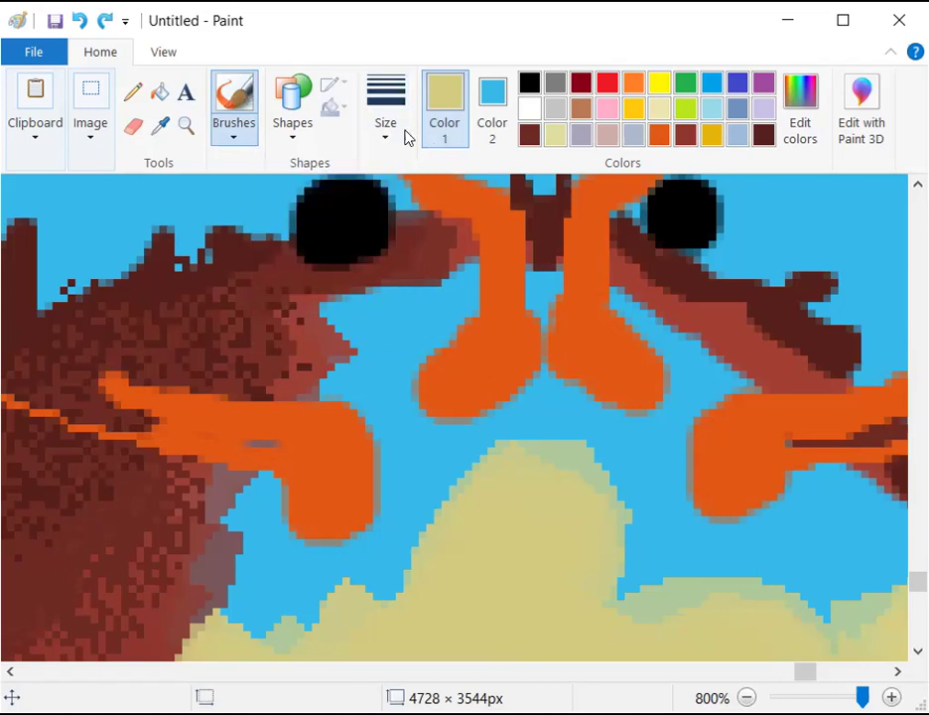
left_click(368, 328)
mouse_move(359, 323)
left_mouse_down()
mouse_move(331, 305)
mouse_move(416, 305)
mouse_move(462, 273)
mouse_move(439, 313)
mouse_move(414, 326)
mouse_move(397, 353)
mouse_move(388, 398)
mouse_move(405, 431)
mouse_move(475, 439)
mouse_move(509, 426)
mouse_move(517, 402)
mouse_move(543, 379)
mouse_move(471, 434)
mouse_move(437, 441)
mouse_move(394, 397)
left_mouse_up()
key("ctrl+z")
key("ctrl+z")
key("ctrl+z")
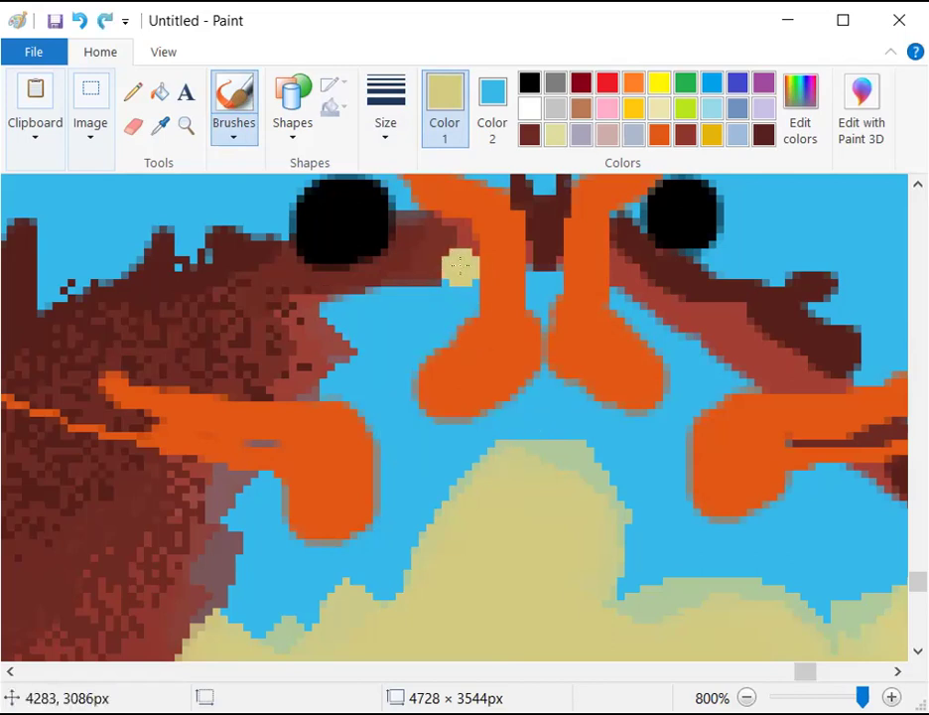
Fill the blue gap below the left eye and around the left orange feeler base with yellow
left_click_drag(457, 286, 387, 363)
mouse_move(312, 311)
left_mouse_down()
mouse_move(441, 294)
mouse_move(346, 322)
mouse_move(335, 315)
mouse_move(371, 351)
mouse_move(385, 398)
mouse_move(451, 529)
left_mouse_up()
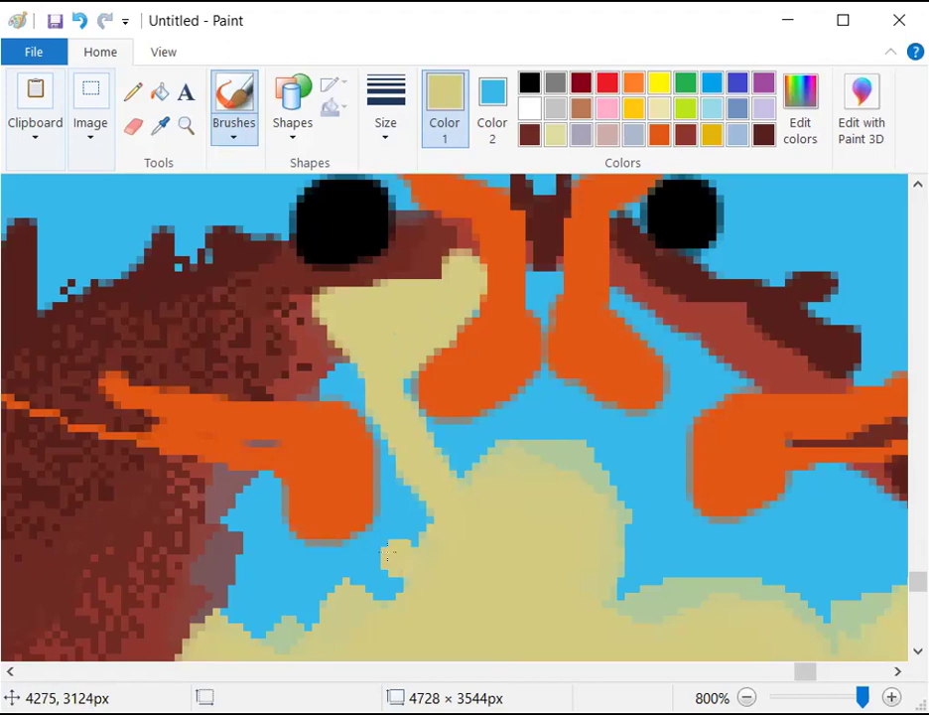
left_click(340, 536)
mouse_move(340, 536)
left_mouse_down()
mouse_move(274, 597)
mouse_move(281, 586)
mouse_move(337, 604)
mouse_move(392, 579)
mouse_move(426, 542)
mouse_move(398, 537)
mouse_move(409, 502)
mouse_move(395, 543)
mouse_move(331, 562)
mouse_move(375, 557)
mouse_move(353, 552)
mouse_move(401, 519)
mouse_move(260, 534)
mouse_move(256, 578)
mouse_move(300, 559)
left_mouse_up()
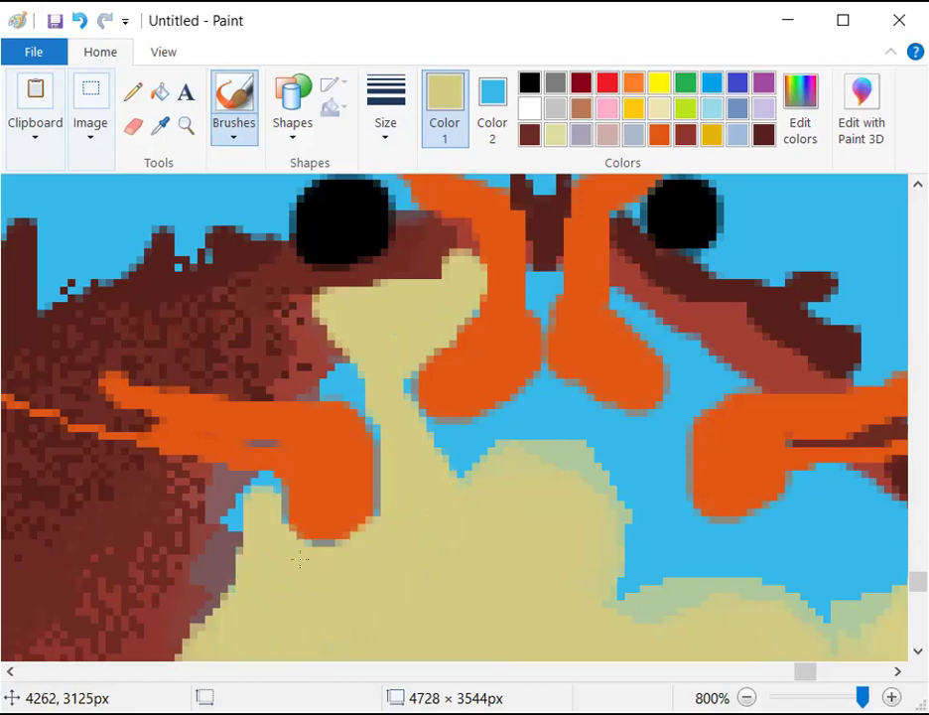
left_click_drag(234, 594, 258, 483)
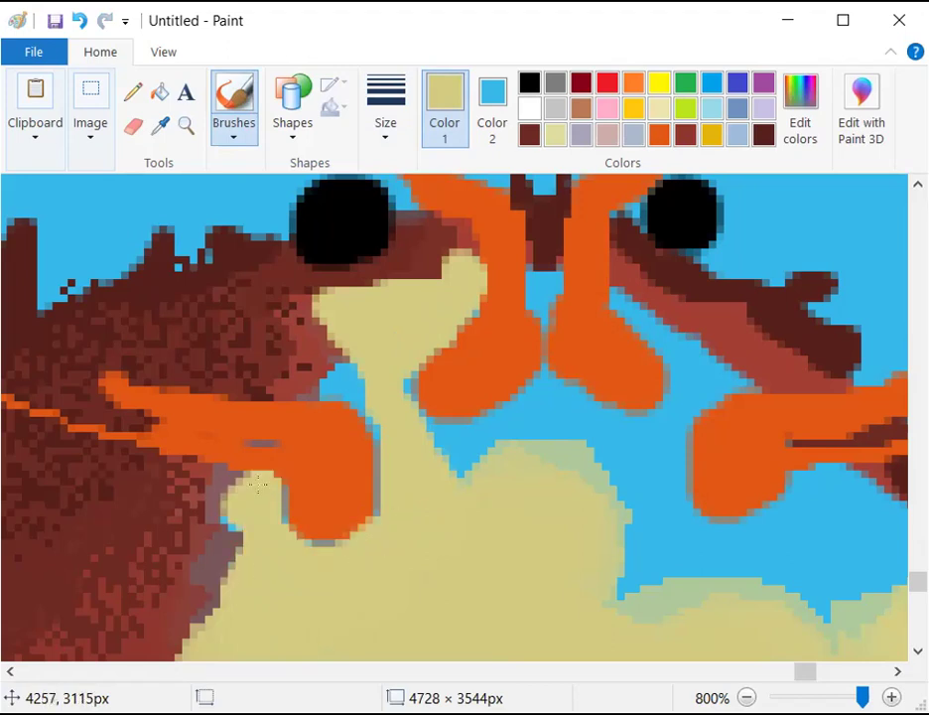
Fill the blue areas beneath the central orange mouthparts and around the right feeler base with yellow
mouse_move(427, 437)
left_mouse_down()
mouse_move(564, 456)
mouse_move(542, 471)
mouse_move(548, 388)
mouse_move(610, 435)
mouse_move(603, 435)
mouse_move(602, 427)
mouse_move(656, 427)
mouse_move(679, 348)
mouse_move(700, 369)
mouse_move(679, 377)
mouse_move(671, 448)
mouse_move(721, 376)
mouse_move(736, 375)
mouse_move(647, 319)
left_mouse_up()
mouse_move(681, 363)
left_mouse_down()
mouse_move(669, 406)
mouse_move(610, 423)
mouse_move(404, 398)
left_mouse_up()
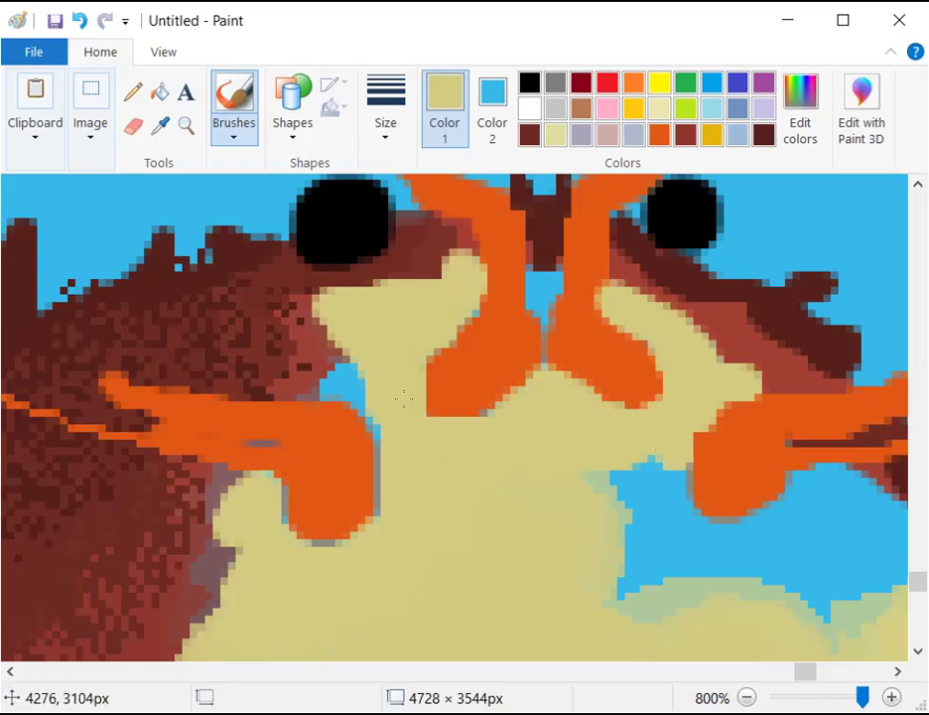
left_click_drag(343, 376, 376, 410)
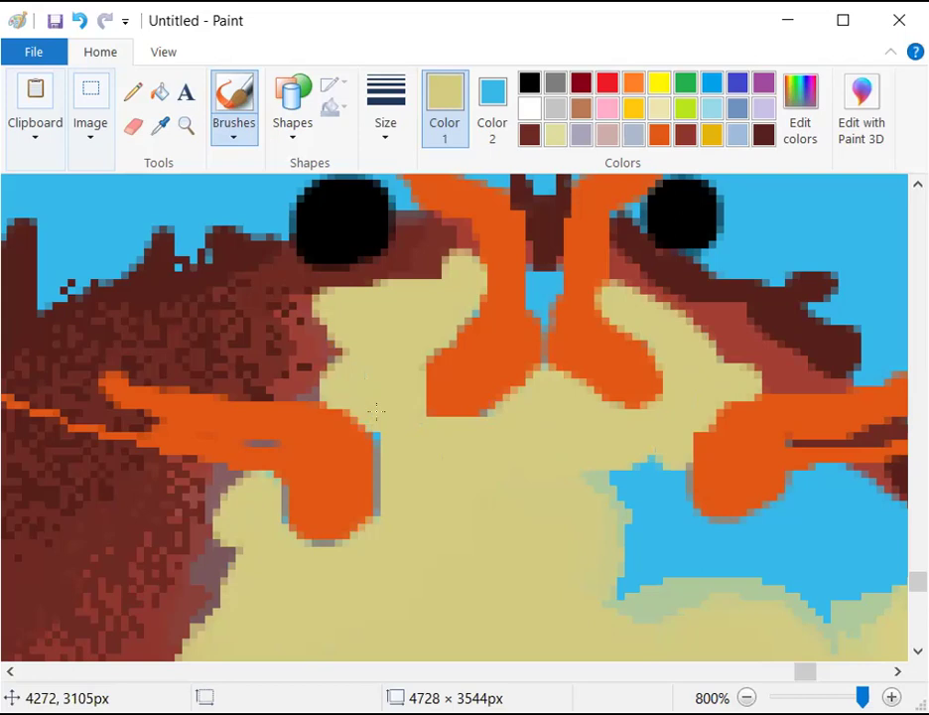
mouse_move(393, 524)
left_mouse_down()
mouse_move(596, 471)
mouse_move(619, 552)
mouse_move(650, 554)
mouse_move(655, 483)
mouse_move(674, 565)
mouse_move(636, 599)
mouse_move(643, 616)
mouse_move(755, 573)
mouse_move(665, 553)
mouse_move(756, 553)
mouse_move(751, 563)
mouse_move(813, 526)
mouse_move(741, 537)
mouse_move(837, 466)
mouse_move(803, 453)
left_mouse_up()
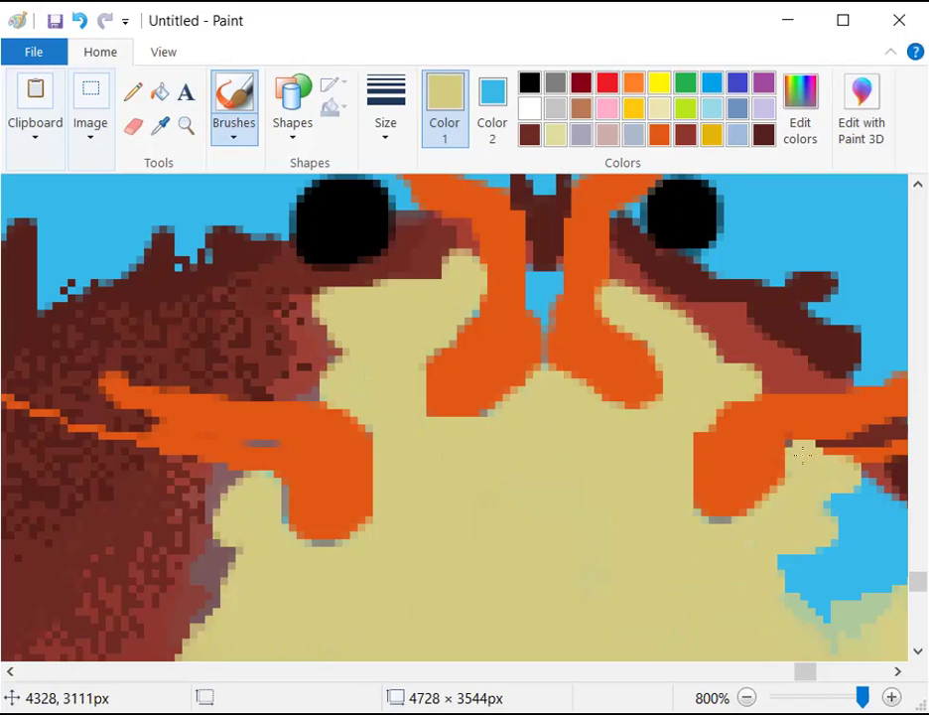
Touch up the narrow gaps between the central mouthparts and along both orange feelers with yellow
left_click(378, 155)
left_click(377, 155)
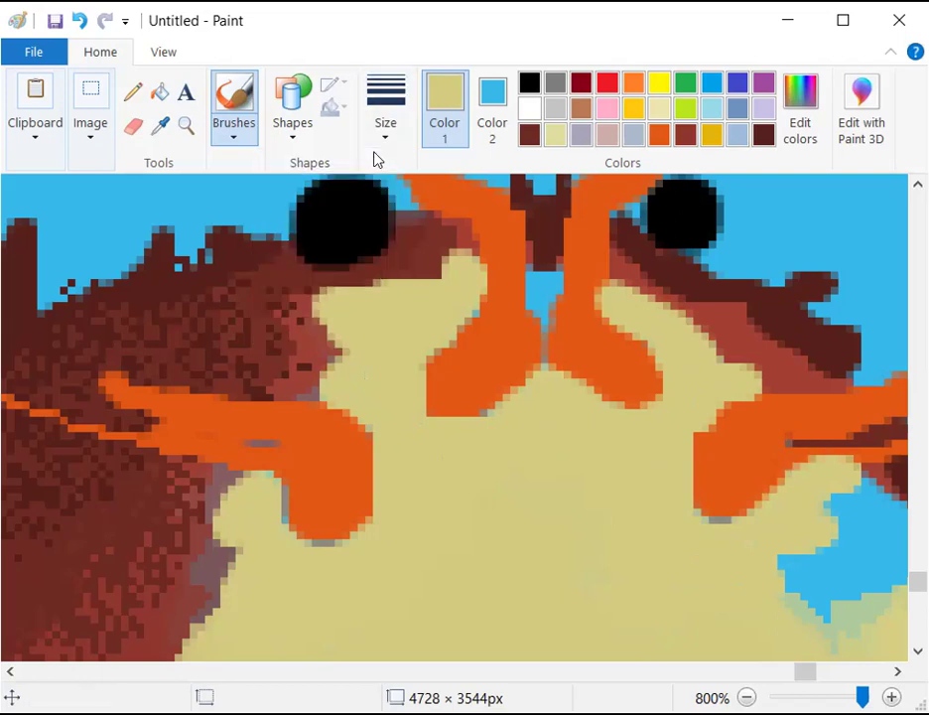
mouse_move(542, 283)
left_mouse_down()
mouse_move(544, 338)
mouse_move(538, 381)
left_mouse_up()
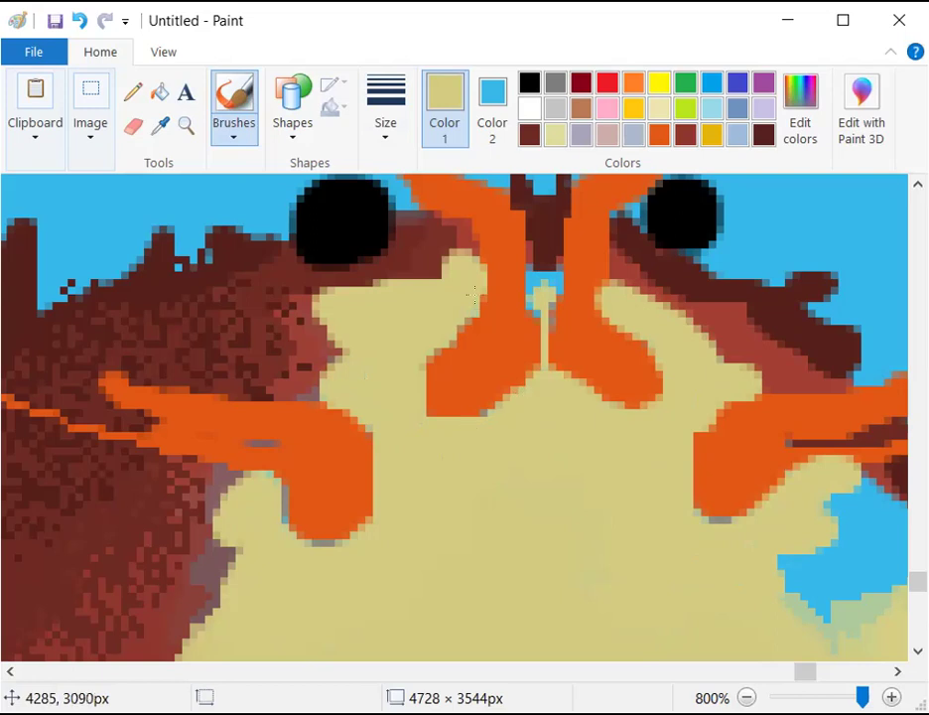
left_click_drag(255, 443, 271, 443)
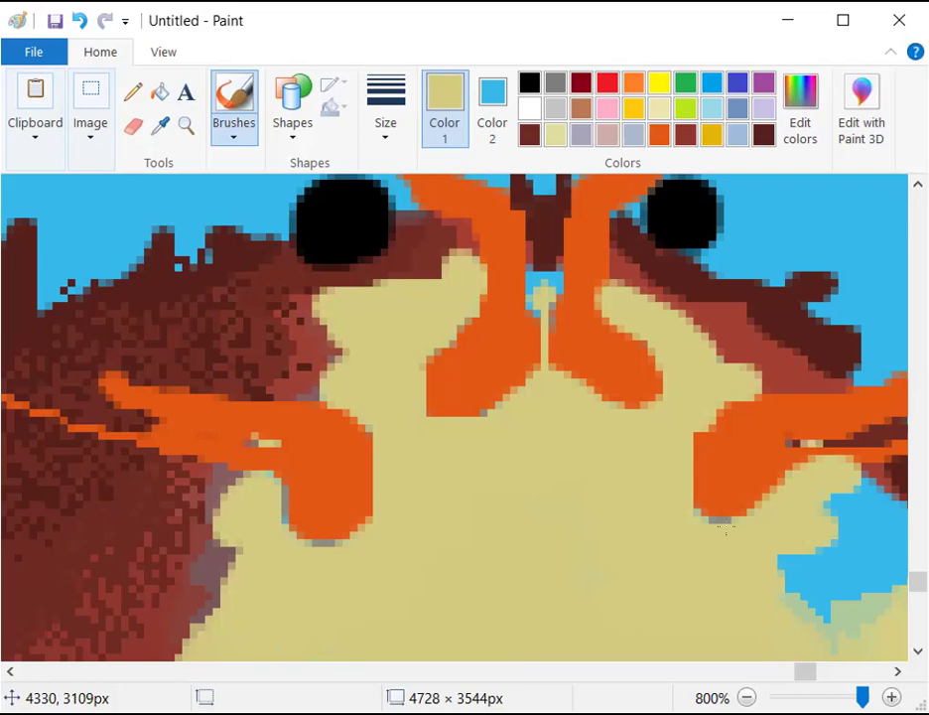
left_click(755, 521)
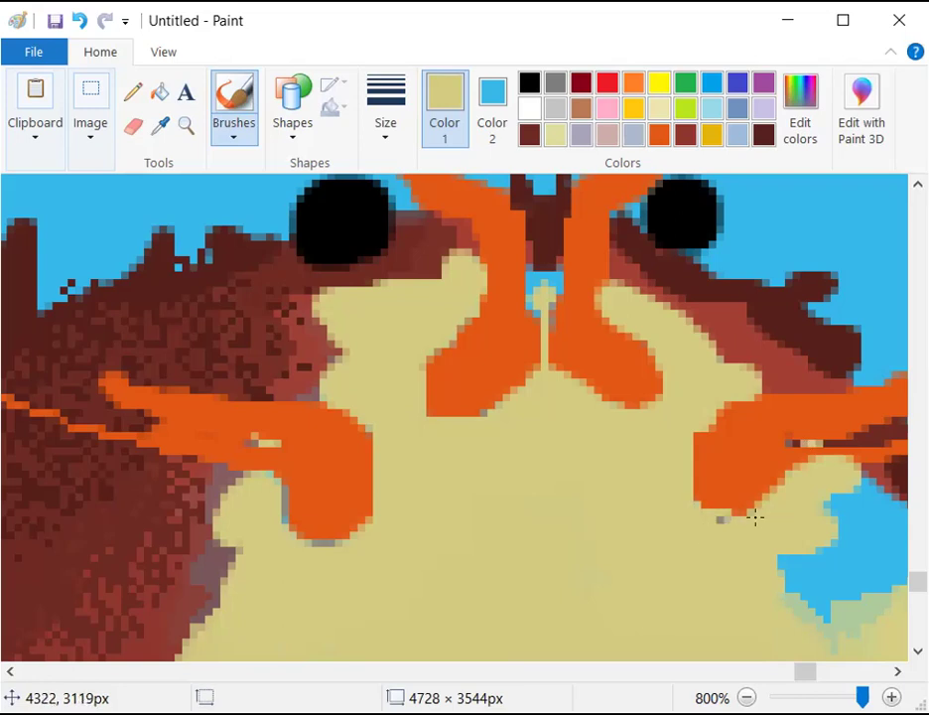
left_click_drag(535, 288, 526, 294)
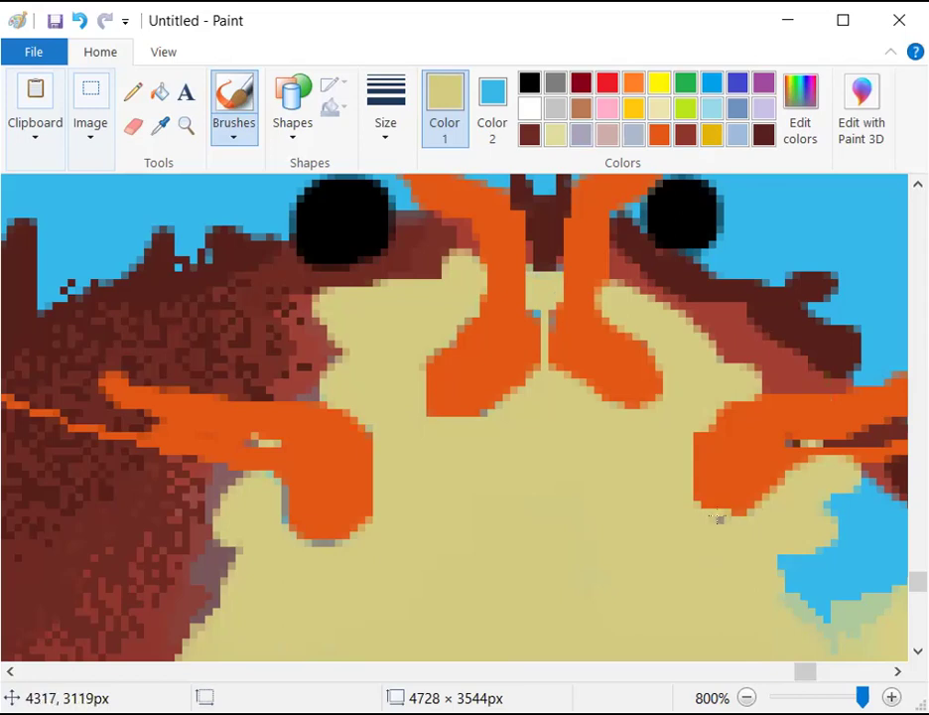
Fill the last blue gap below the right orange feeler with yellow Marker strokes up to the red shell edge
scroll(646, 510, "down", 2)
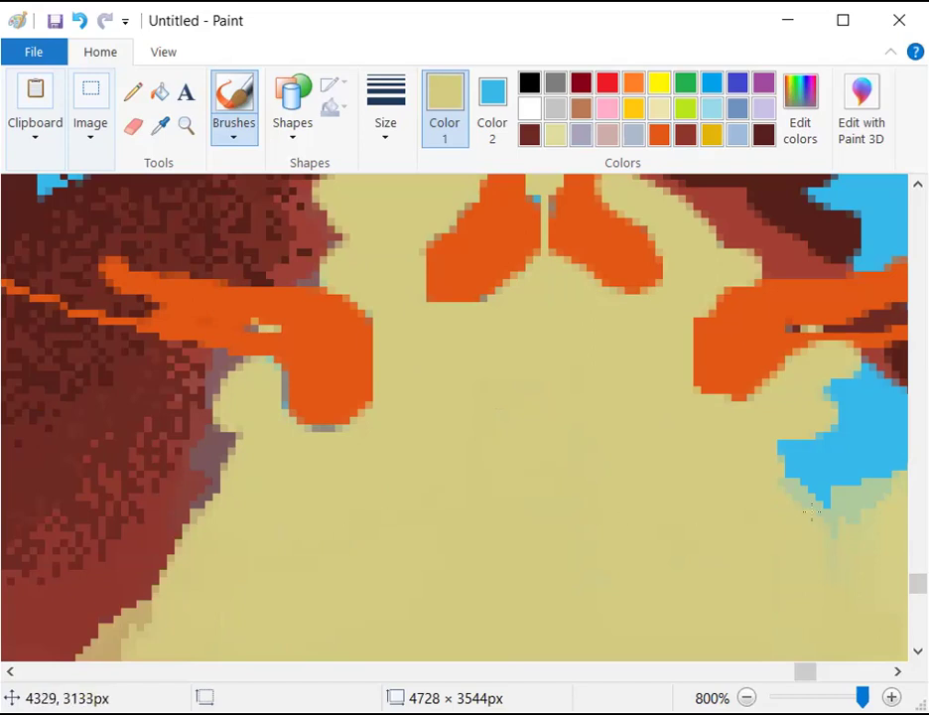
left_click(790, 671)
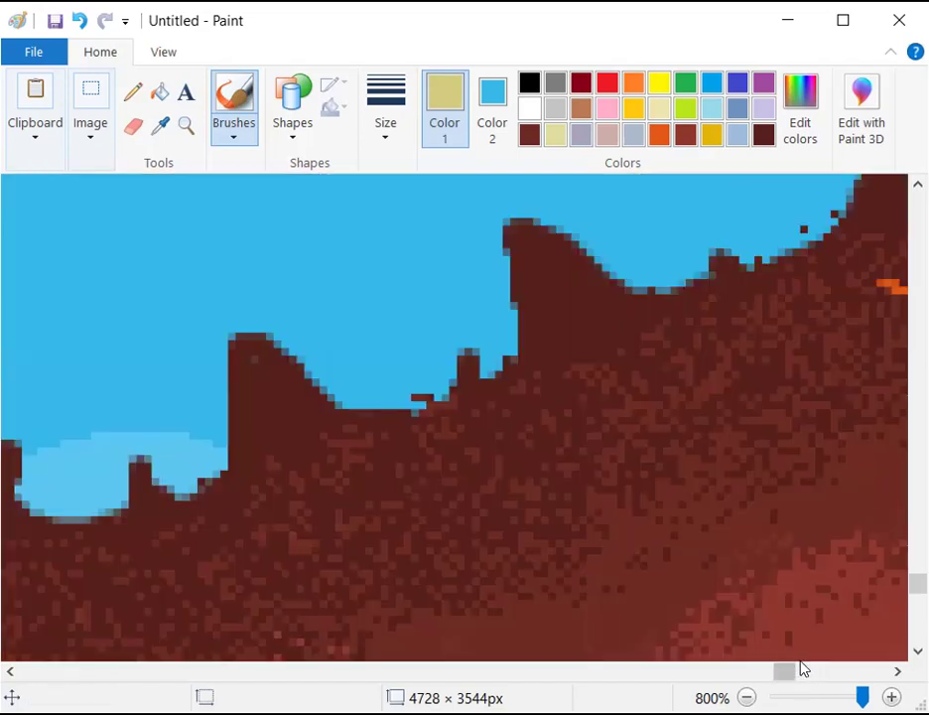
left_click(807, 674)
left_click(816, 674)
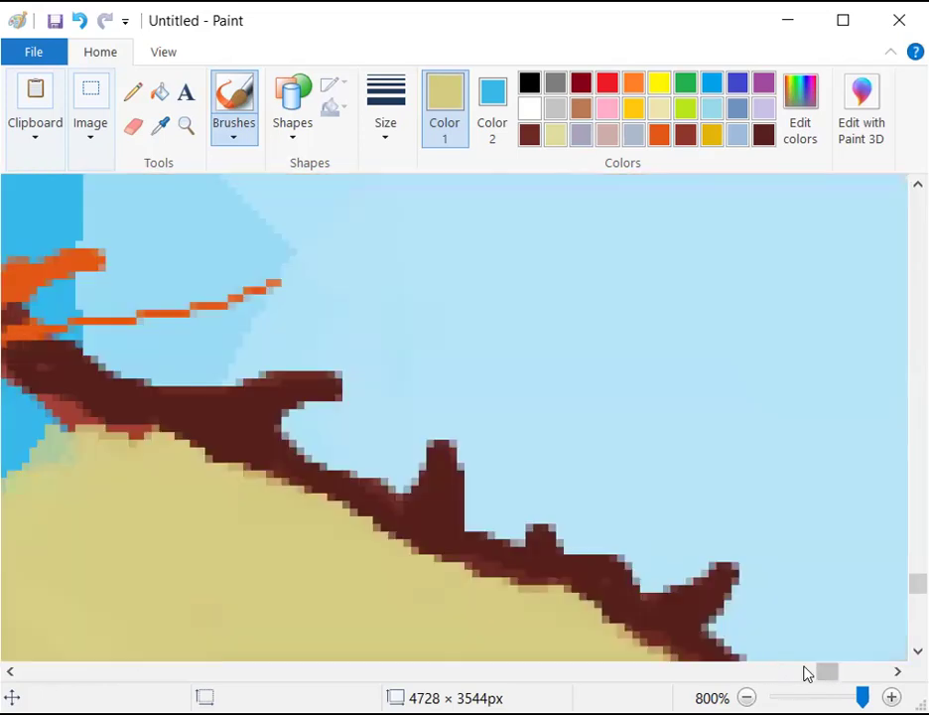
mouse_move(821, 672)
left_mouse_down()
mouse_move(801, 668)
mouse_move(809, 672)
left_mouse_up()
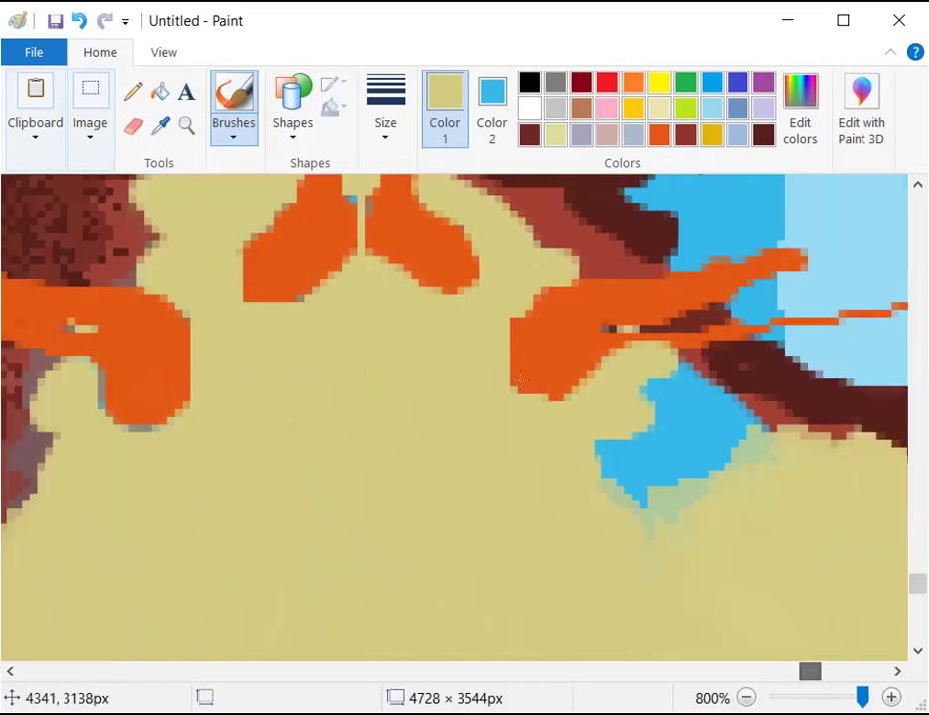
left_click(234, 134)
left_click(185, 220)
mouse_move(675, 492)
left_mouse_down()
mouse_move(505, 432)
mouse_move(584, 472)
mouse_move(626, 543)
mouse_move(695, 457)
mouse_move(684, 541)
mouse_move(664, 481)
mouse_move(659, 421)
mouse_move(713, 504)
mouse_move(654, 405)
mouse_move(670, 391)
mouse_move(655, 417)
mouse_move(690, 407)
mouse_move(773, 464)
left_mouse_up()
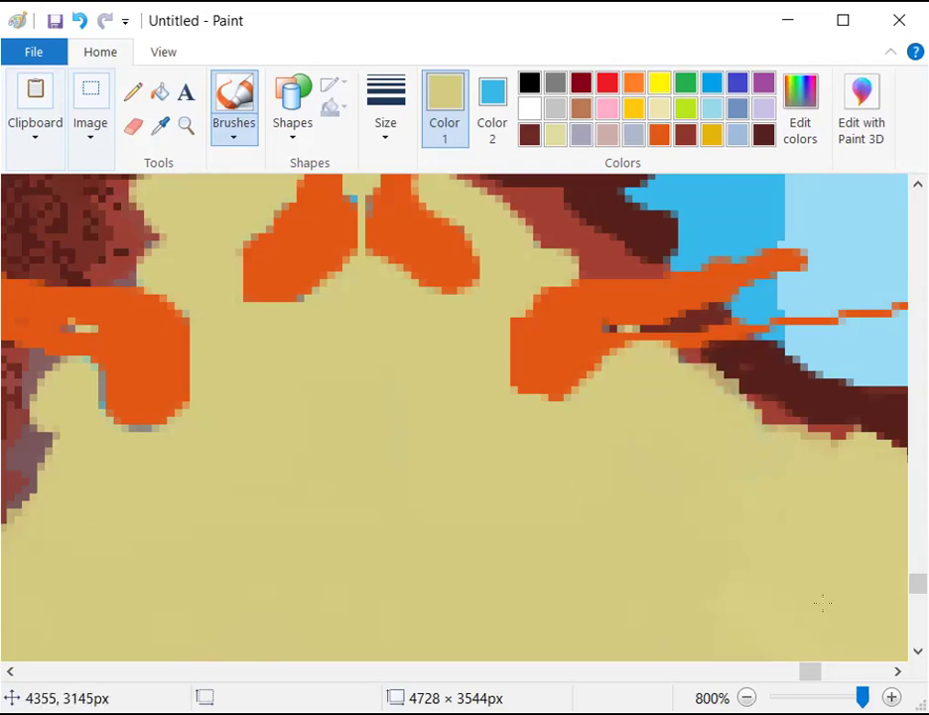
Outline the lower edge of the yellow underside with dark brown Marker strokes forming a wide V above the lavender area
scroll(707, 651, "down", 4)
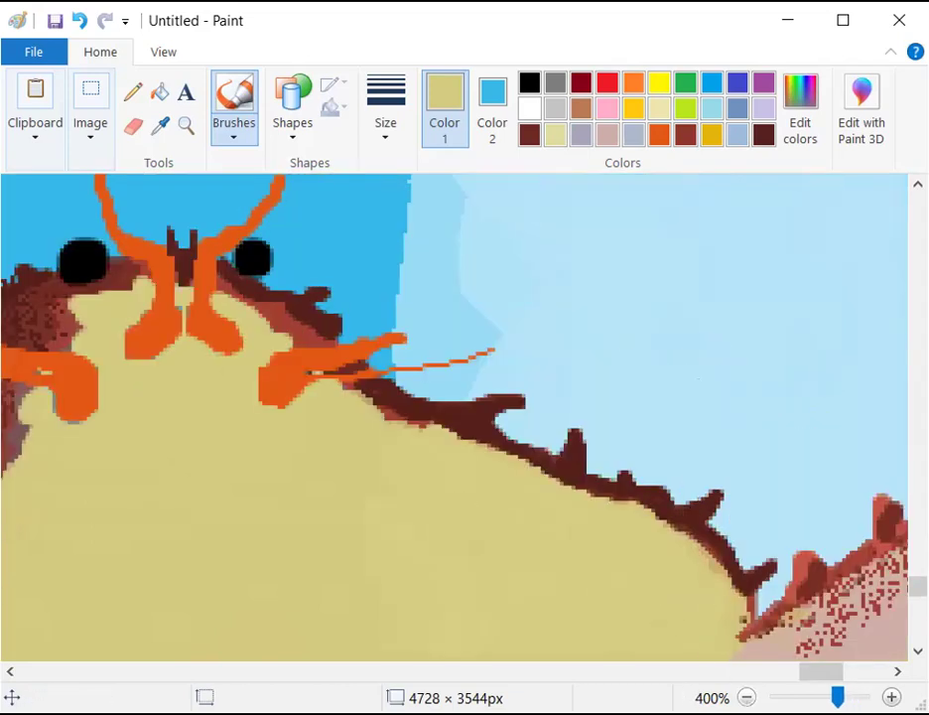
scroll(598, 363, "down", 4)
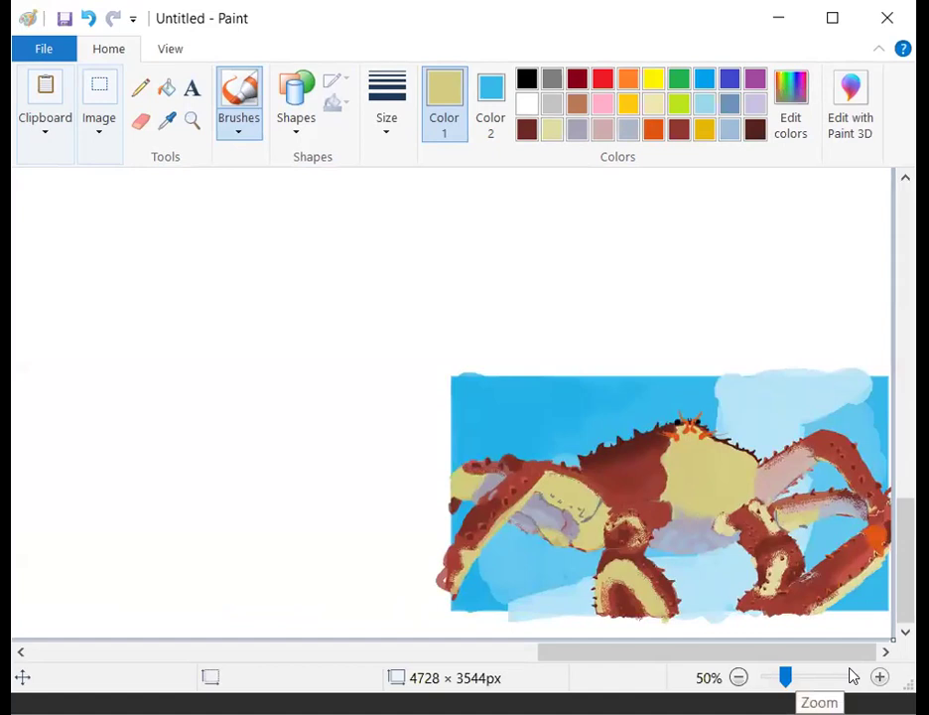
left_click(880, 680)
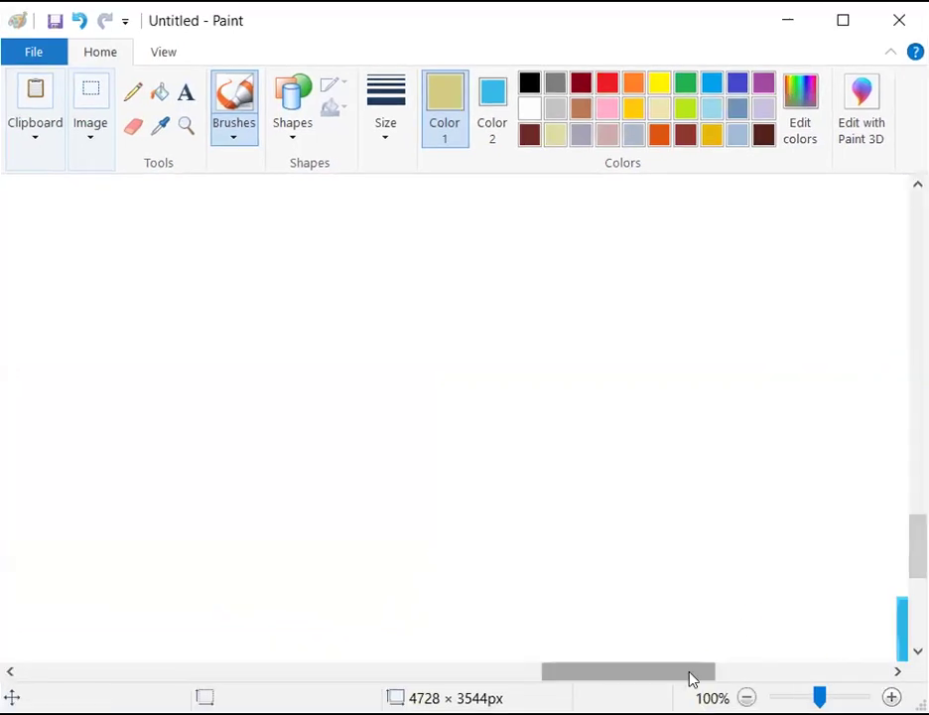
left_click_drag(684, 652, 823, 652)
scroll(769, 600, "right", 3)
scroll(795, 601, "down", 8)
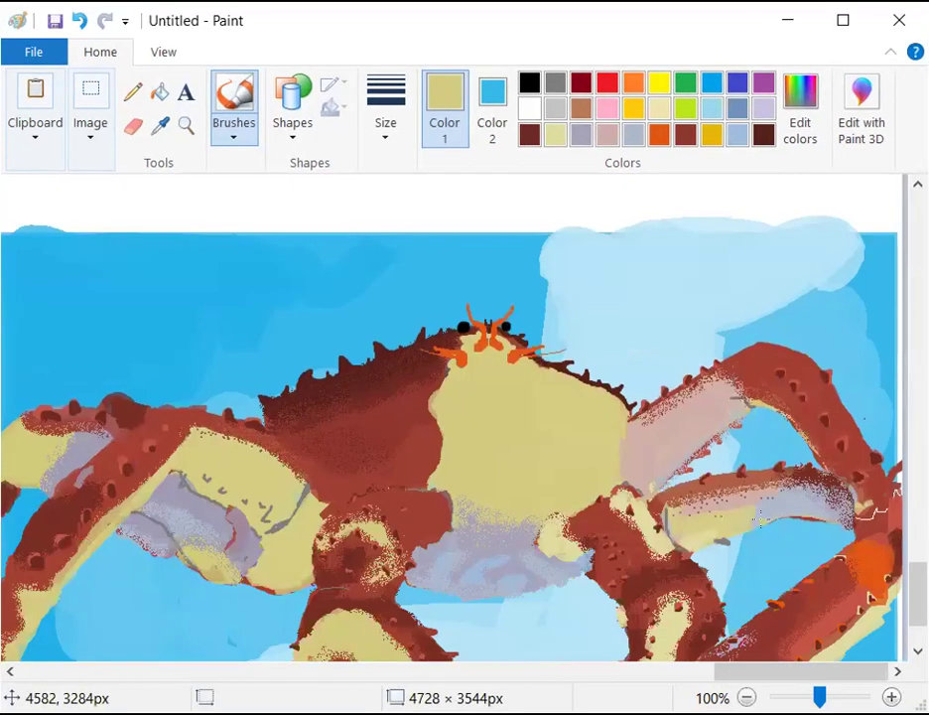
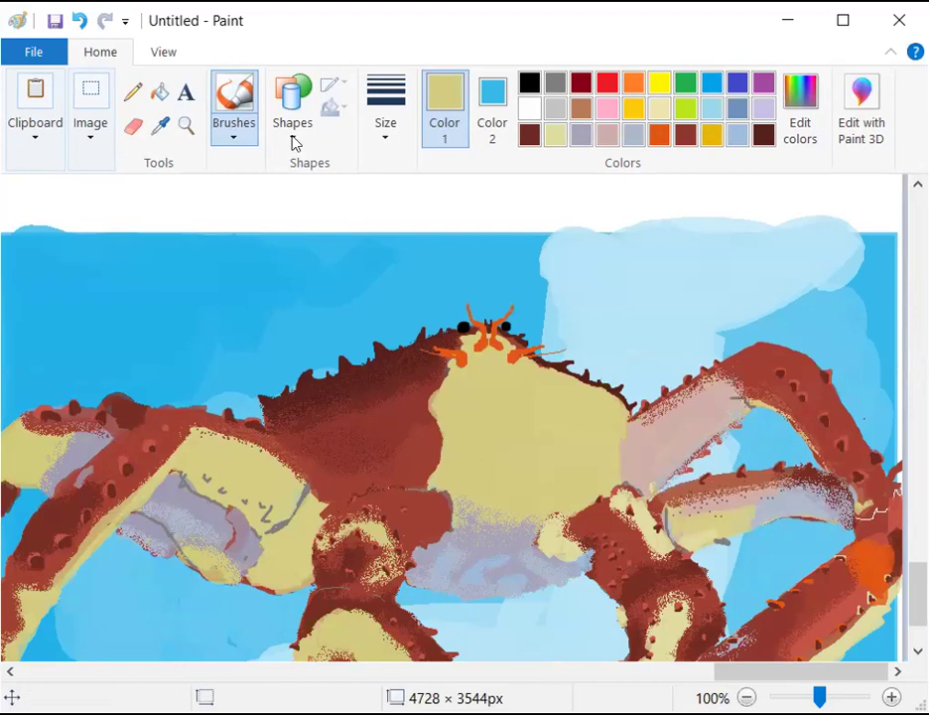
left_click(767, 136)
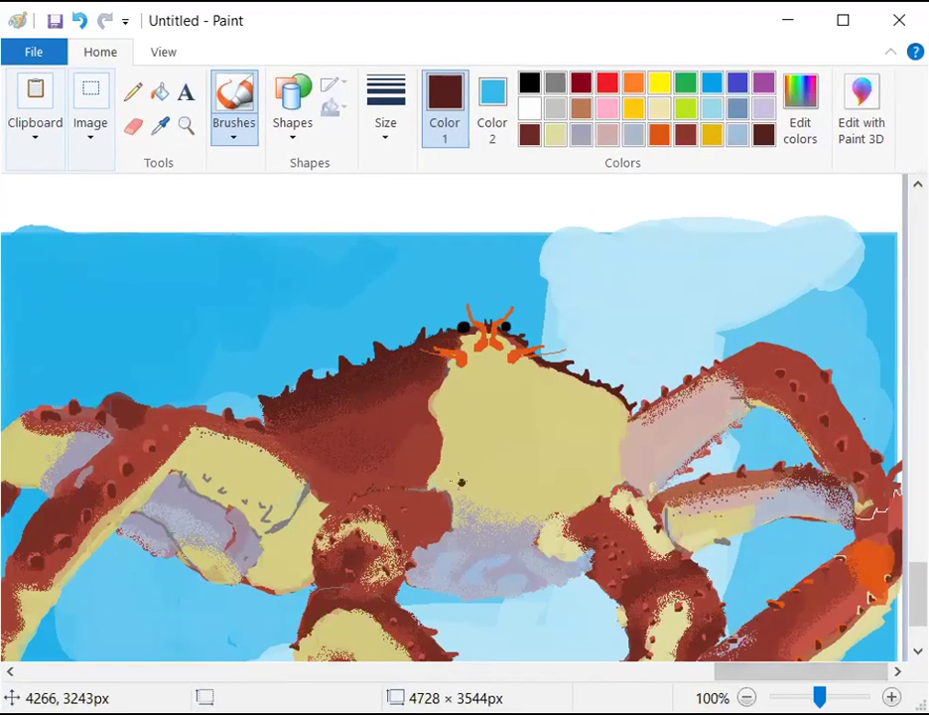
mouse_move(462, 483)
left_mouse_down()
mouse_move(489, 503)
mouse_move(492, 530)
mouse_move(529, 483)
left_mouse_up()
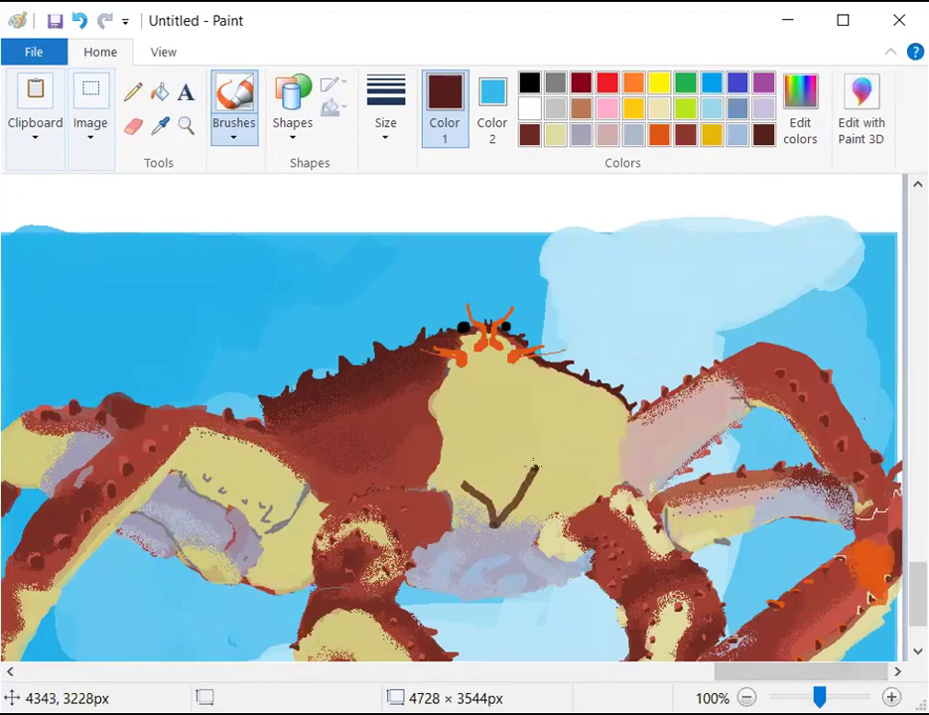
mouse_move(588, 463)
left_mouse_down()
mouse_move(559, 463)
mouse_move(516, 492)
mouse_move(547, 471)
left_mouse_up()
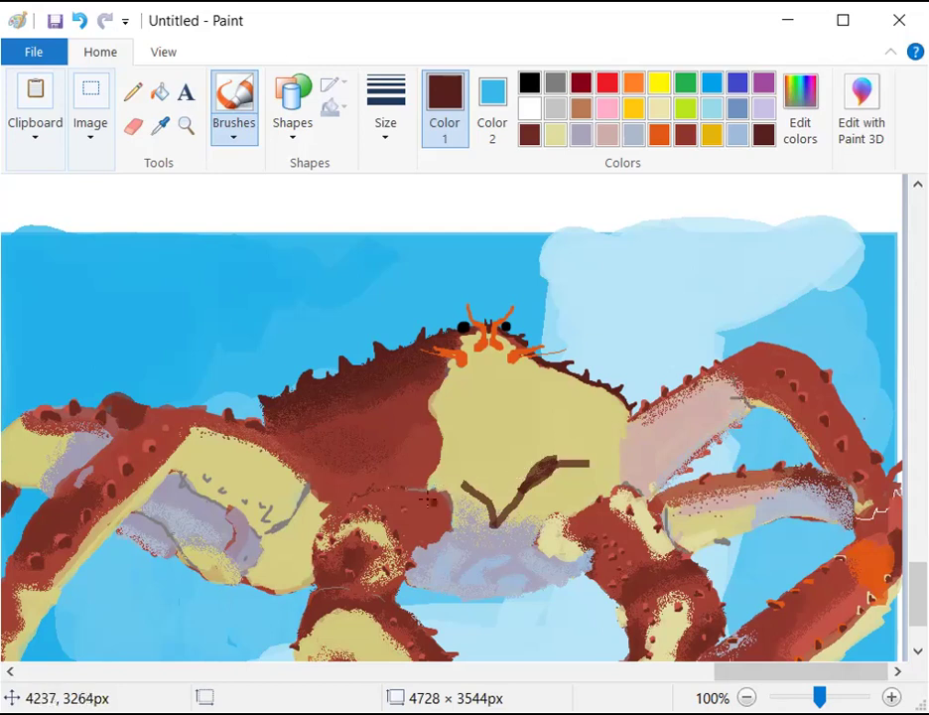
mouse_move(420, 483)
left_mouse_down()
mouse_move(469, 483)
mouse_move(427, 486)
left_mouse_up()
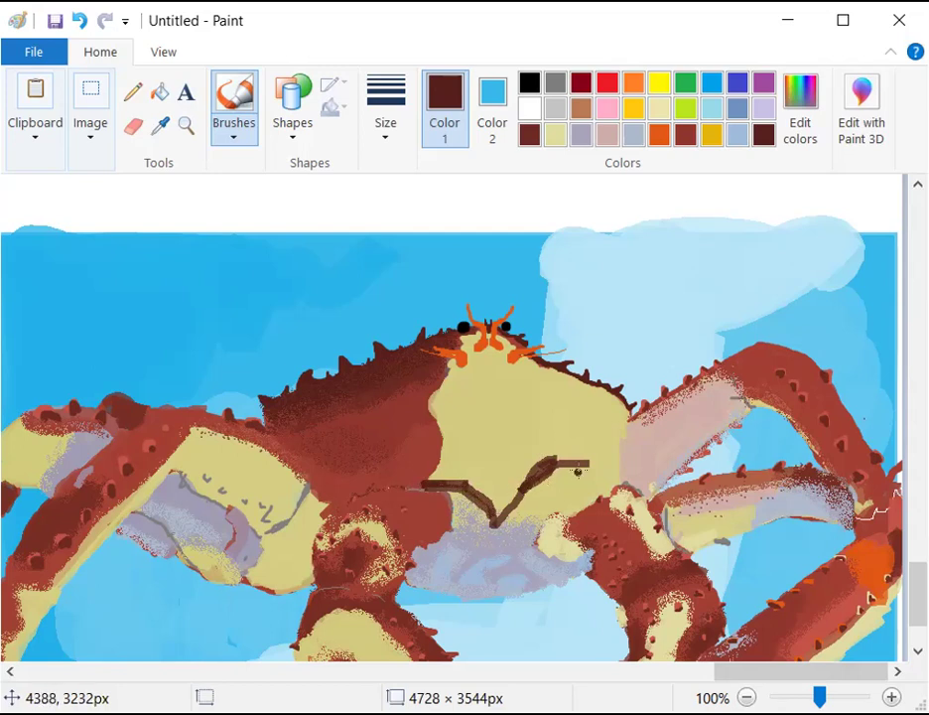
Outline the top of the right front leg joint in dark brown and fill beneath it with sampled red using the second-thinnest brush size
left_click_drag(605, 477, 576, 478)
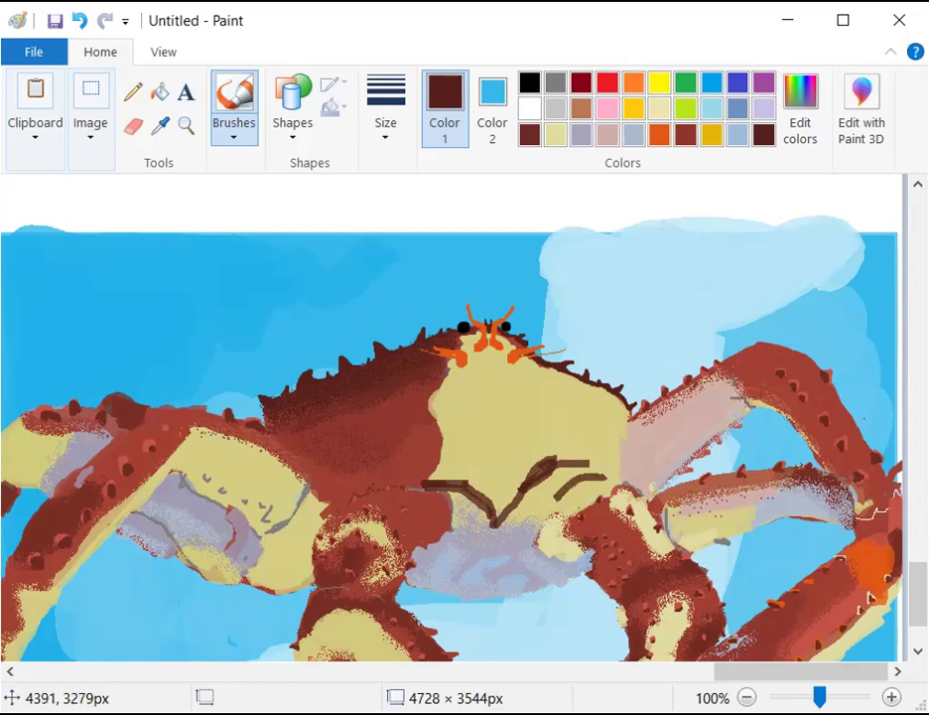
left_click(160, 125)
left_click(591, 510)
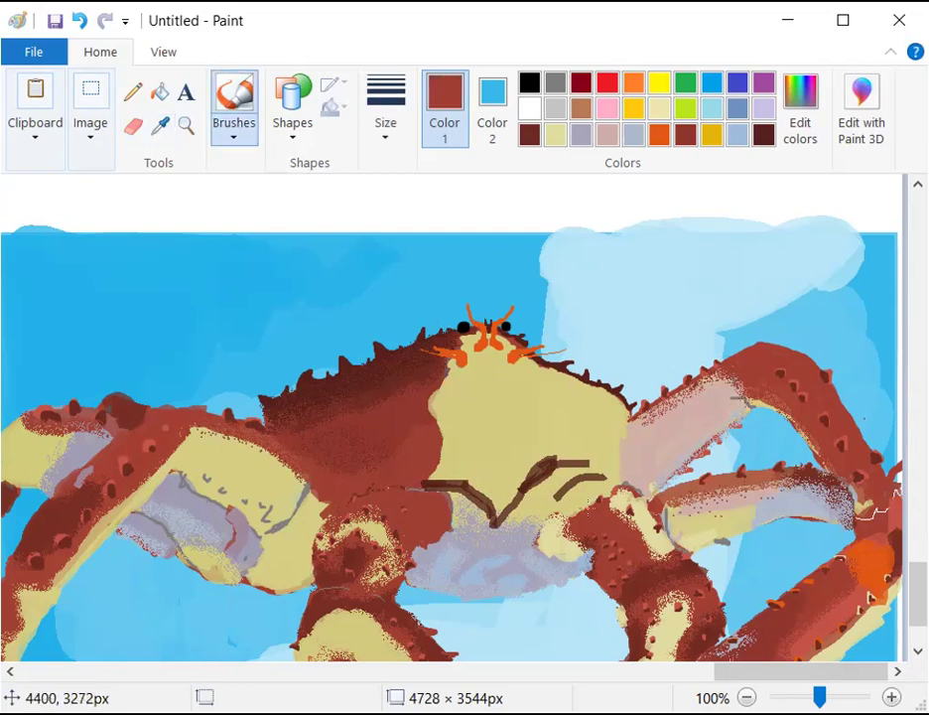
left_click(385, 109)
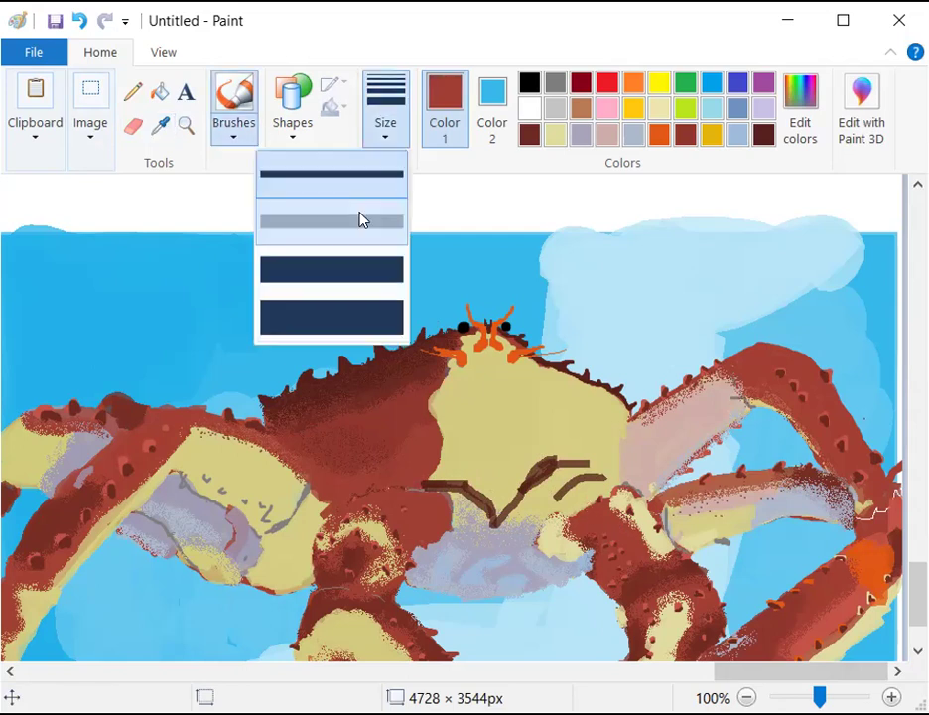
left_click(361, 218)
left_click_drag(577, 495, 595, 485)
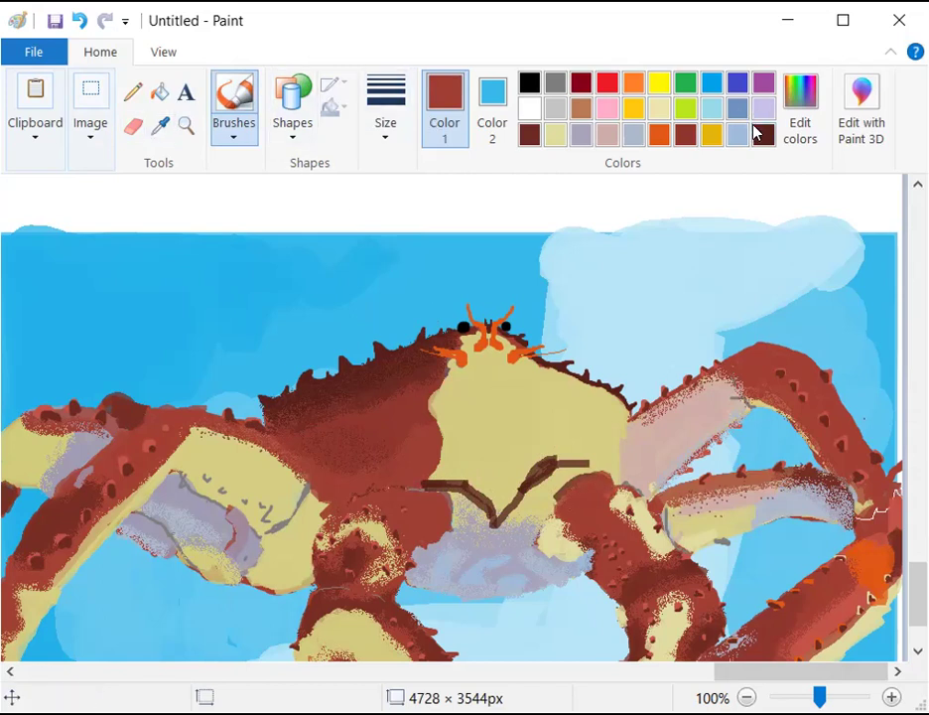
Block in a dark brown crossbar below the mouthparts and a central vertical band running down to the V
left_click(761, 134)
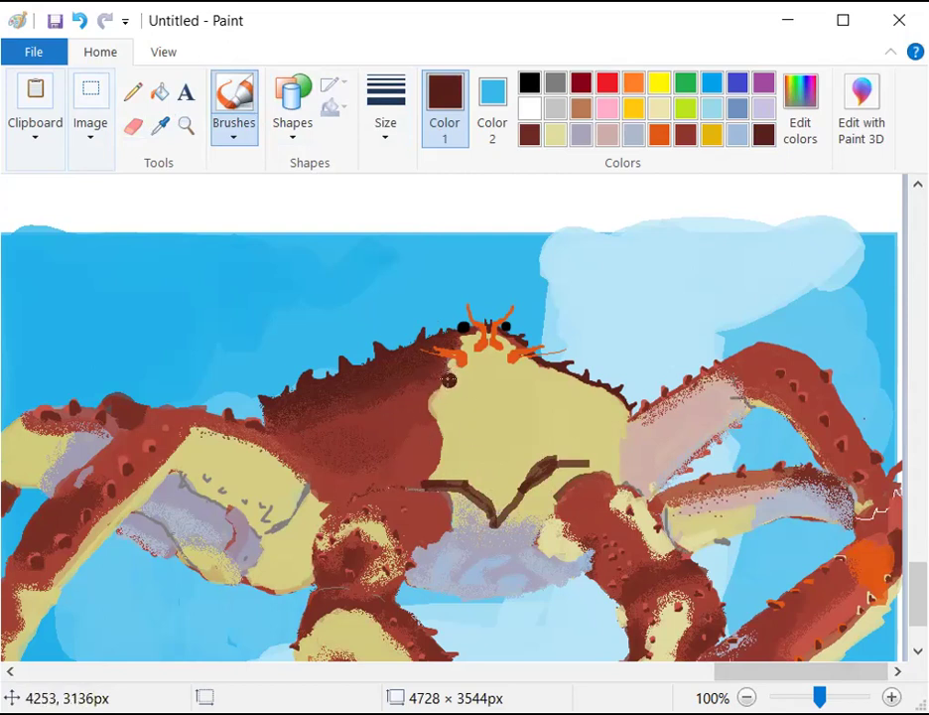
mouse_move(444, 383)
left_mouse_down()
mouse_move(496, 393)
mouse_move(489, 371)
mouse_move(488, 391)
mouse_move(538, 389)
mouse_move(496, 386)
left_mouse_up()
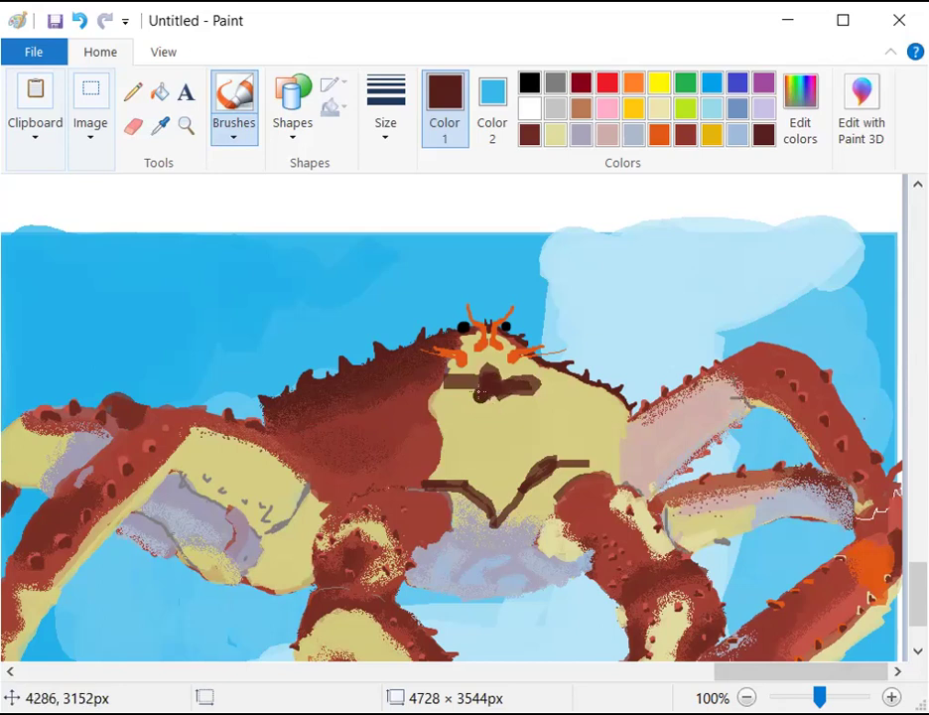
left_click_drag(491, 394, 489, 425)
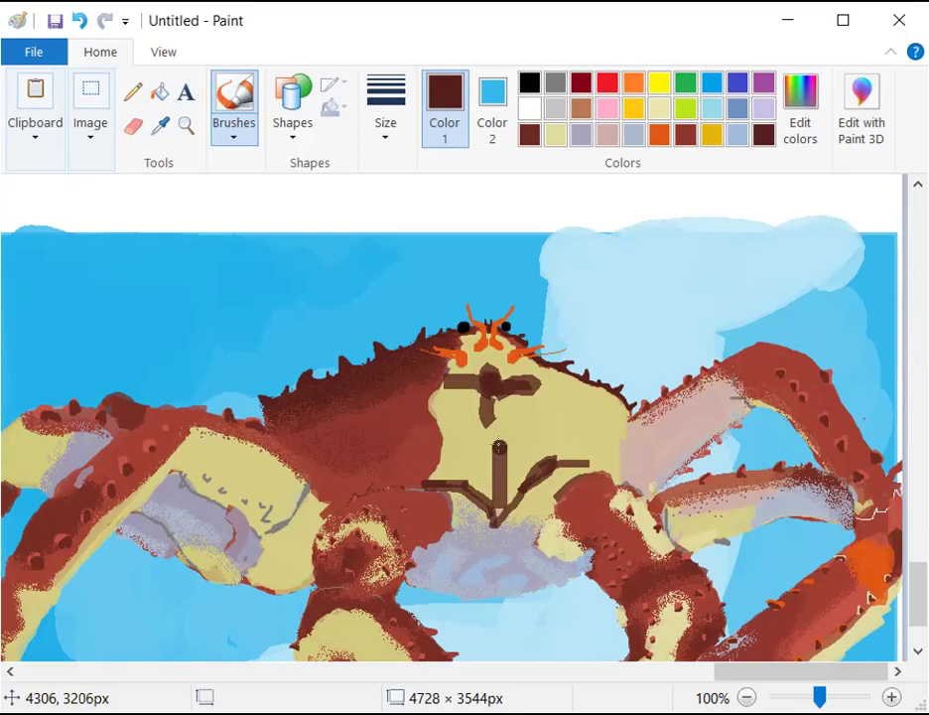
Fill the central underside between the crossbar and the V with solid dark brown, down to the pointed lower tip
key("ctrl+Page_Up")
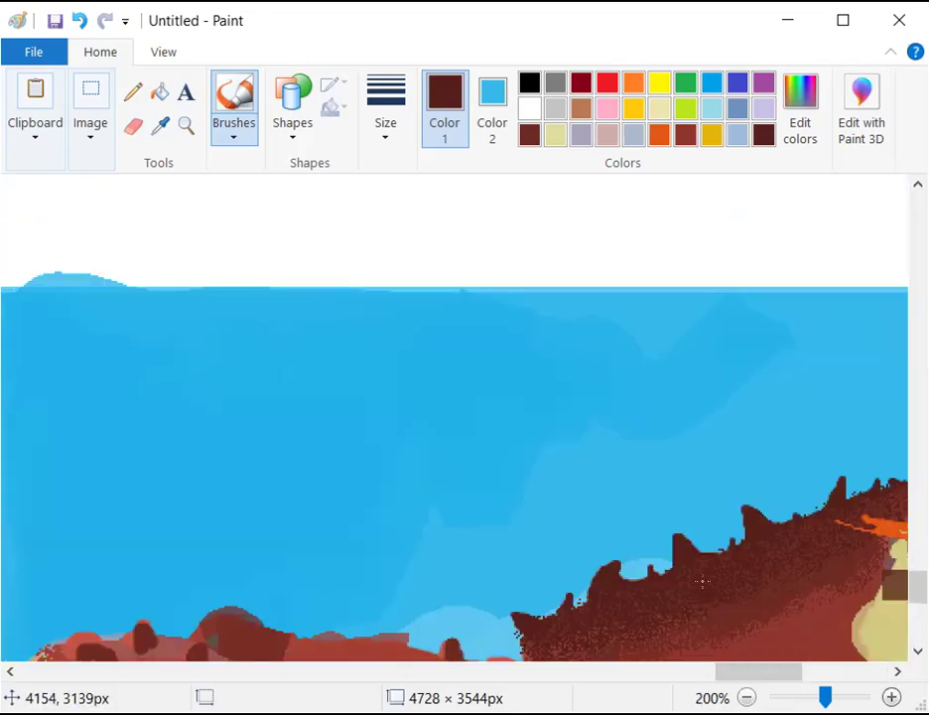
scroll(739, 616, "down", 3)
left_click_drag(747, 672, 806, 671)
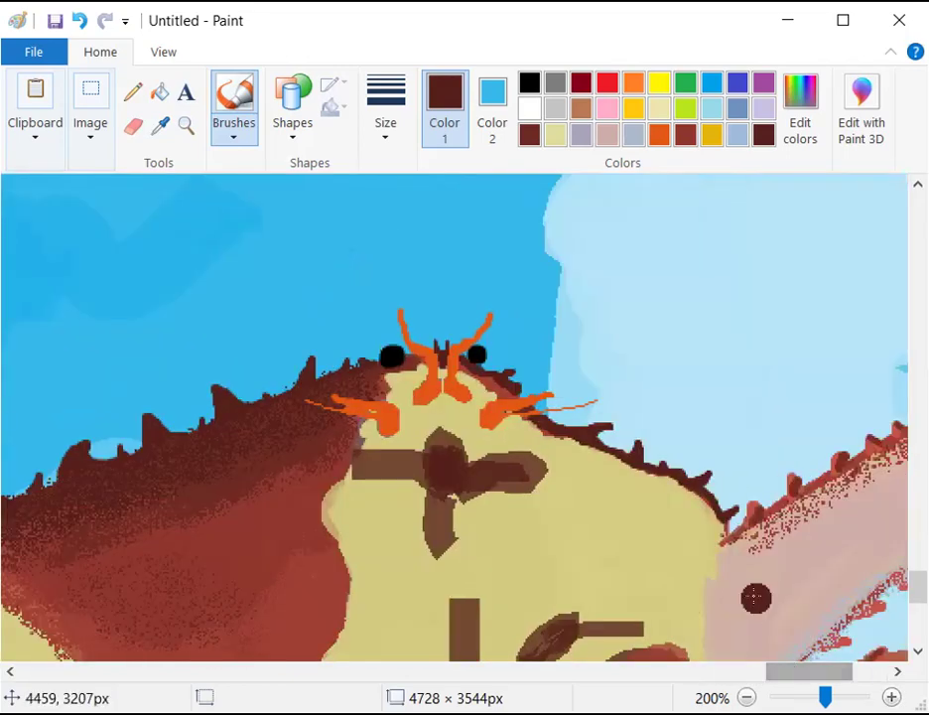
scroll(756, 597, "down", 3)
key("ctrl+Page_Up")
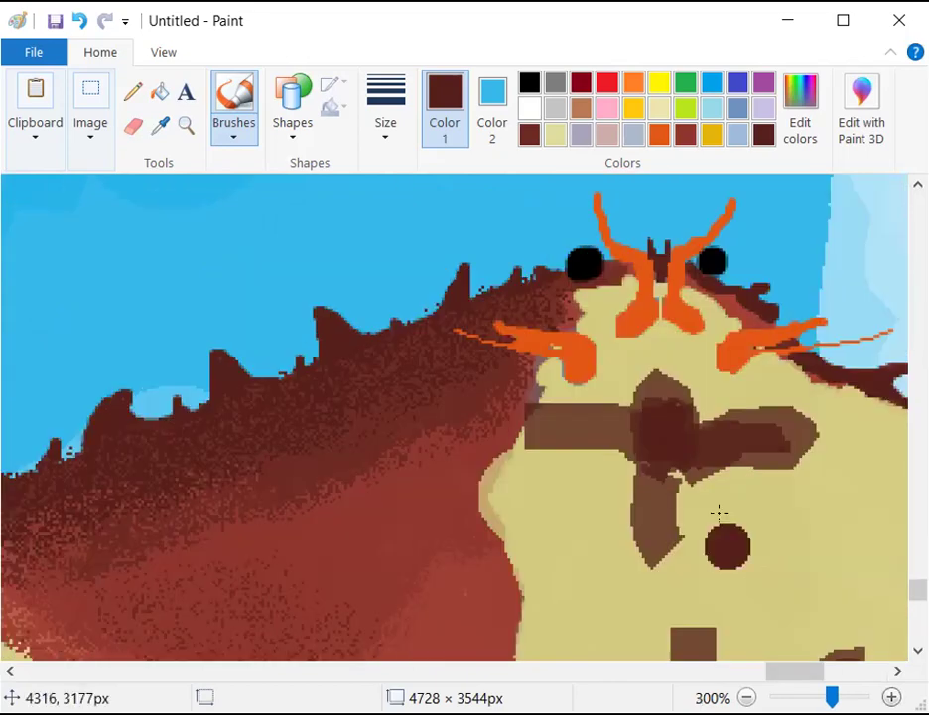
scroll(722, 537, "down", 2)
left_click_drag(775, 676, 793, 677)
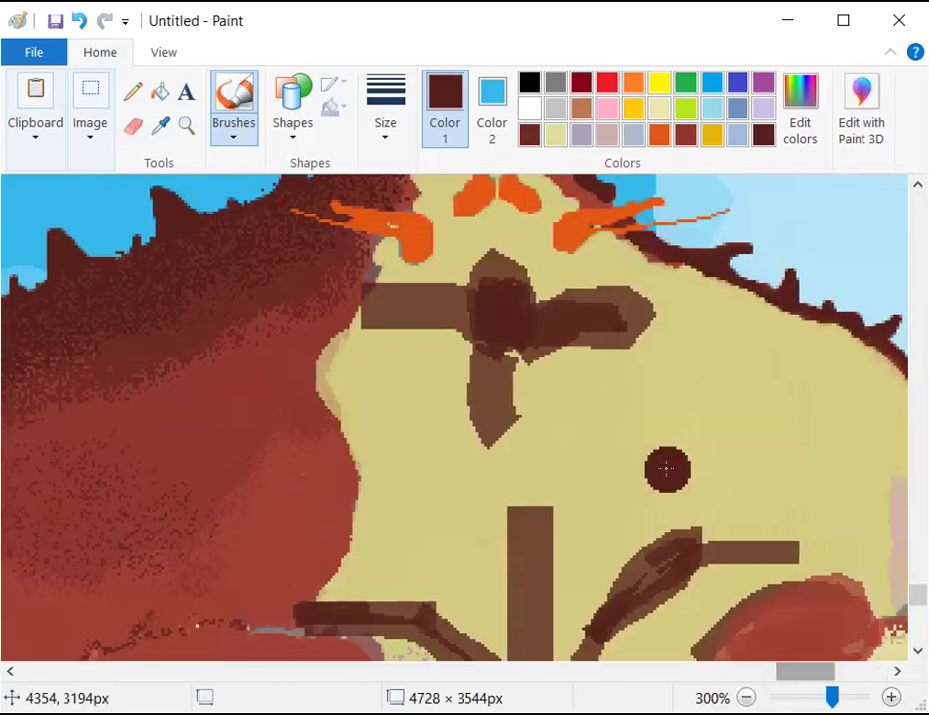
scroll(664, 467, "down", 2)
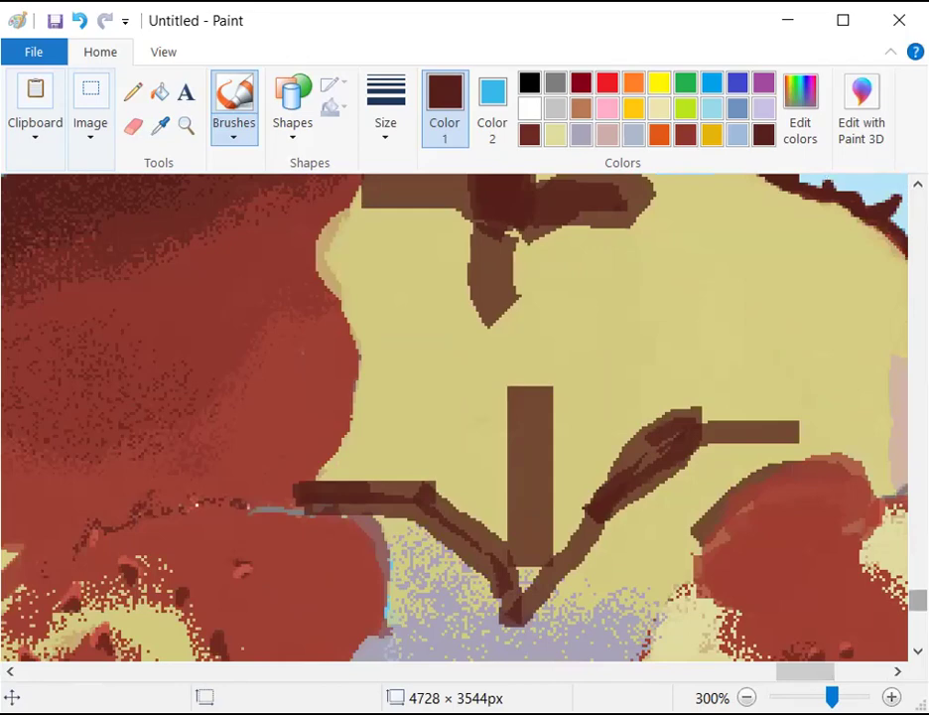
scroll(453, 417, "up", 4)
scroll(454, 417, "down", 2)
scroll(817, 584, "down", 2)
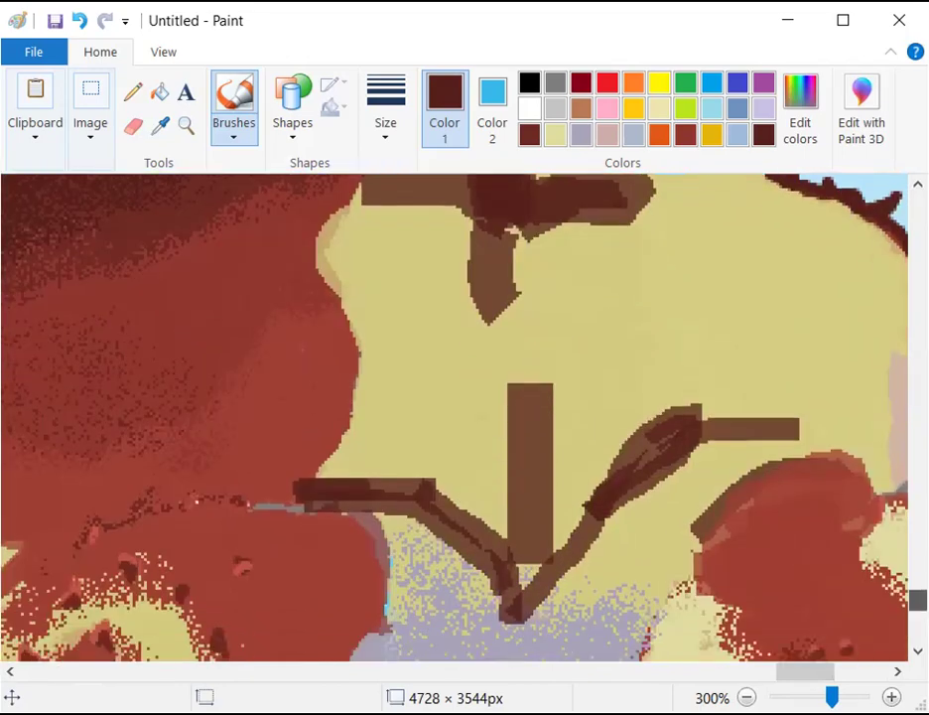
scroll(817, 584, "up", 1)
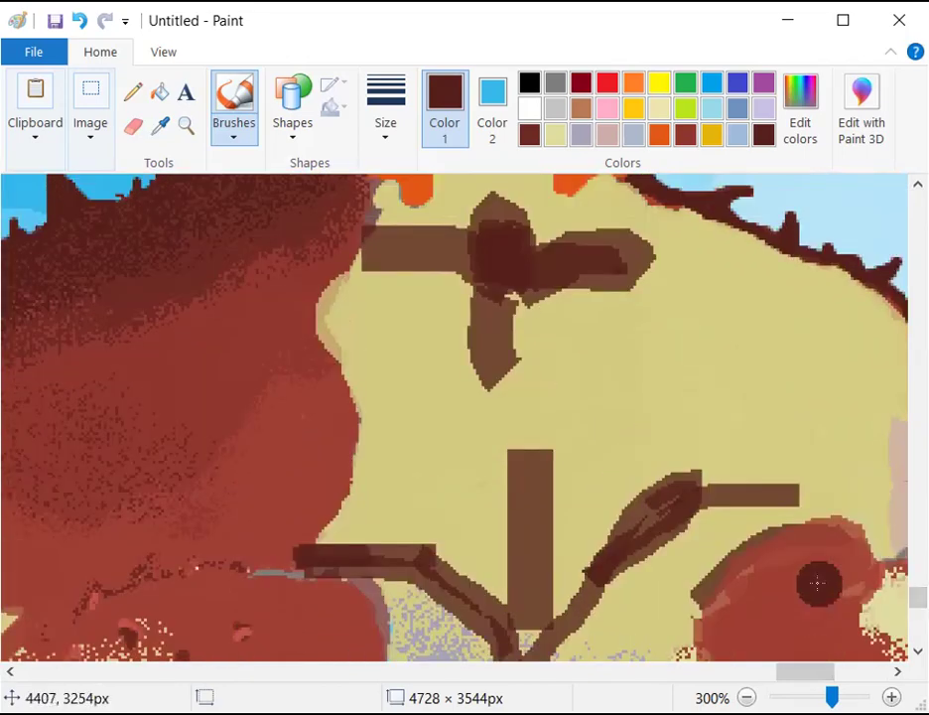
mouse_move(373, 266)
left_mouse_down()
mouse_move(369, 252)
mouse_move(484, 260)
mouse_move(506, 204)
mouse_move(475, 238)
mouse_move(534, 272)
mouse_move(626, 243)
mouse_move(576, 288)
mouse_move(459, 355)
mouse_move(420, 298)
mouse_move(486, 362)
mouse_move(507, 335)
mouse_move(504, 365)
left_mouse_up()
mouse_move(498, 442)
left_mouse_down()
mouse_move(516, 505)
mouse_move(545, 434)
mouse_move(564, 306)
mouse_move(557, 283)
mouse_move(537, 363)
mouse_move(560, 332)
mouse_move(573, 288)
mouse_move(599, 269)
left_mouse_up()
mouse_move(509, 478)
left_mouse_down()
mouse_move(486, 385)
mouse_move(474, 384)
mouse_move(493, 457)
mouse_move(489, 523)
mouse_move(475, 538)
mouse_move(453, 549)
mouse_move(393, 538)
mouse_move(320, 543)
mouse_move(358, 538)
mouse_move(428, 554)
mouse_move(366, 548)
mouse_move(453, 532)
mouse_move(468, 512)
mouse_move(462, 499)
mouse_move(470, 461)
mouse_move(460, 469)
mouse_move(529, 501)
mouse_move(549, 479)
mouse_move(573, 509)
mouse_move(611, 527)
mouse_move(664, 491)
mouse_move(759, 488)
mouse_move(645, 490)
mouse_move(675, 484)
mouse_move(640, 479)
mouse_move(633, 488)
mouse_move(561, 455)
mouse_move(573, 465)
mouse_move(654, 491)
mouse_move(665, 470)
mouse_move(669, 479)
mouse_move(554, 423)
mouse_move(680, 479)
mouse_move(537, 358)
mouse_move(606, 467)
mouse_move(542, 413)
mouse_move(537, 532)
mouse_move(505, 554)
mouse_move(509, 561)
mouse_move(559, 546)
mouse_move(565, 570)
mouse_move(532, 616)
left_mouse_up()
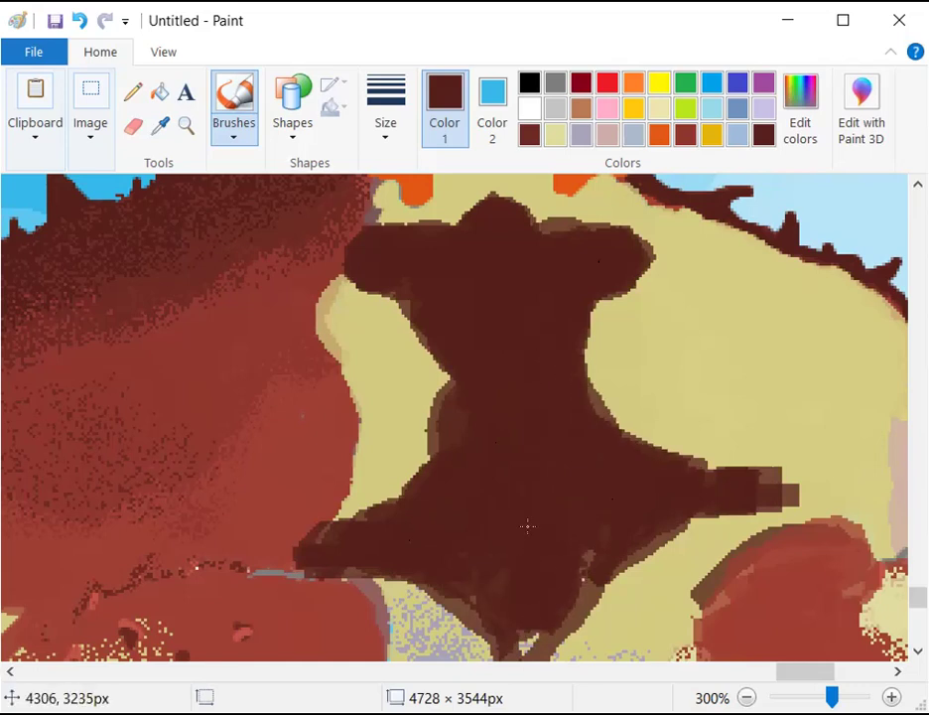
scroll(527, 526, "down", 3)
mouse_move(527, 527)
left_mouse_down()
mouse_move(598, 437)
mouse_move(521, 523)
left_mouse_up()
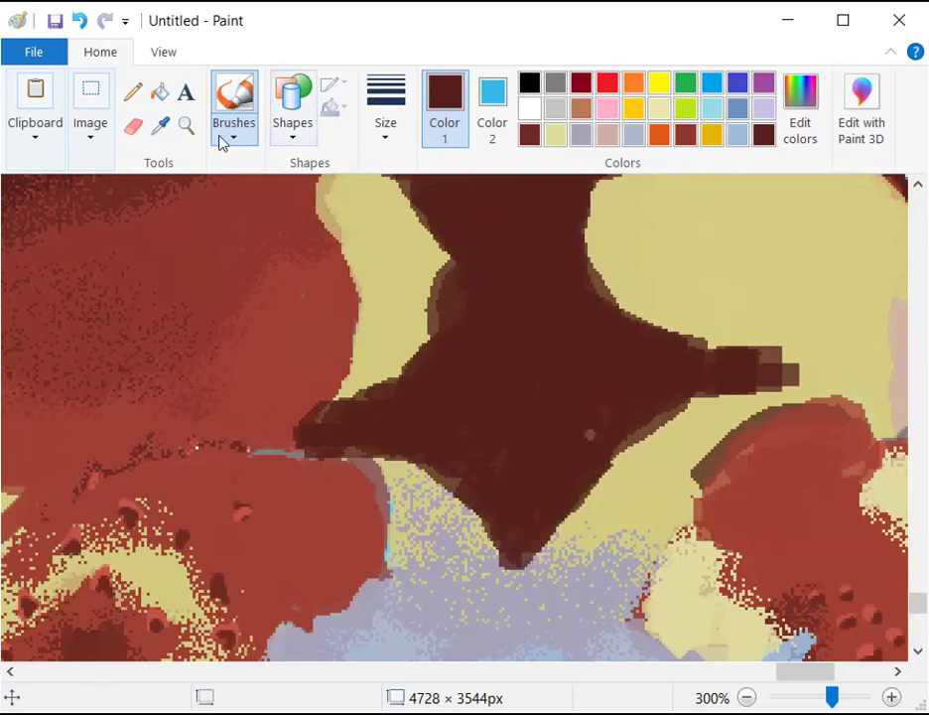
Sample the lavender below the dark brown shape and blend the shape's lower tip into it with the Airbrush
left_click(160, 125)
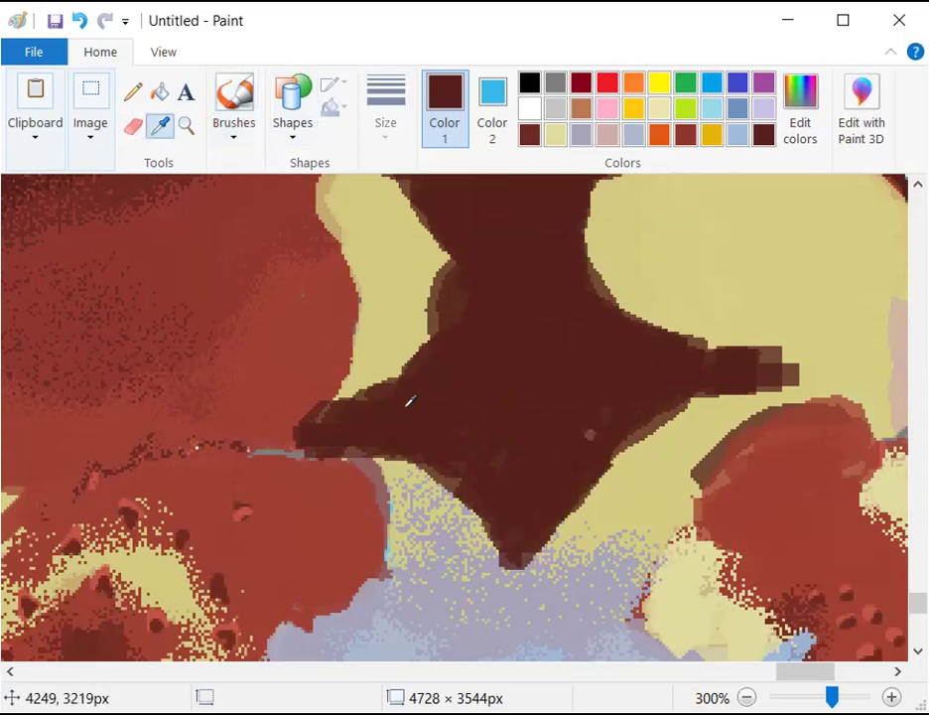
left_click(438, 601)
left_click(236, 147)
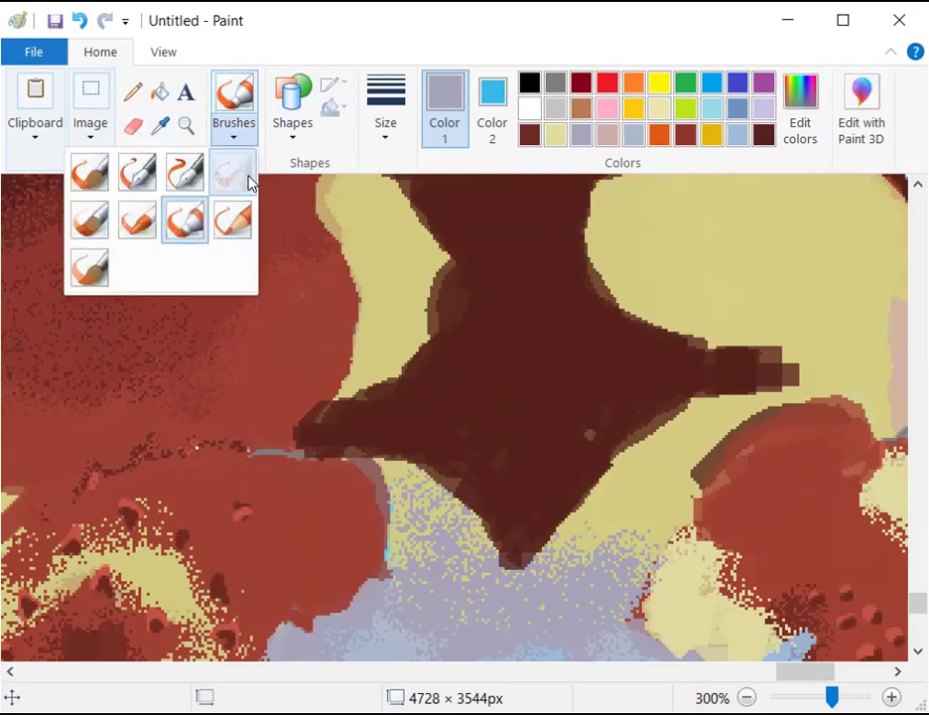
left_click(248, 179)
mouse_move(358, 437)
left_mouse_down()
mouse_move(430, 474)
mouse_move(541, 586)
mouse_move(460, 553)
mouse_move(618, 551)
left_mouse_up()
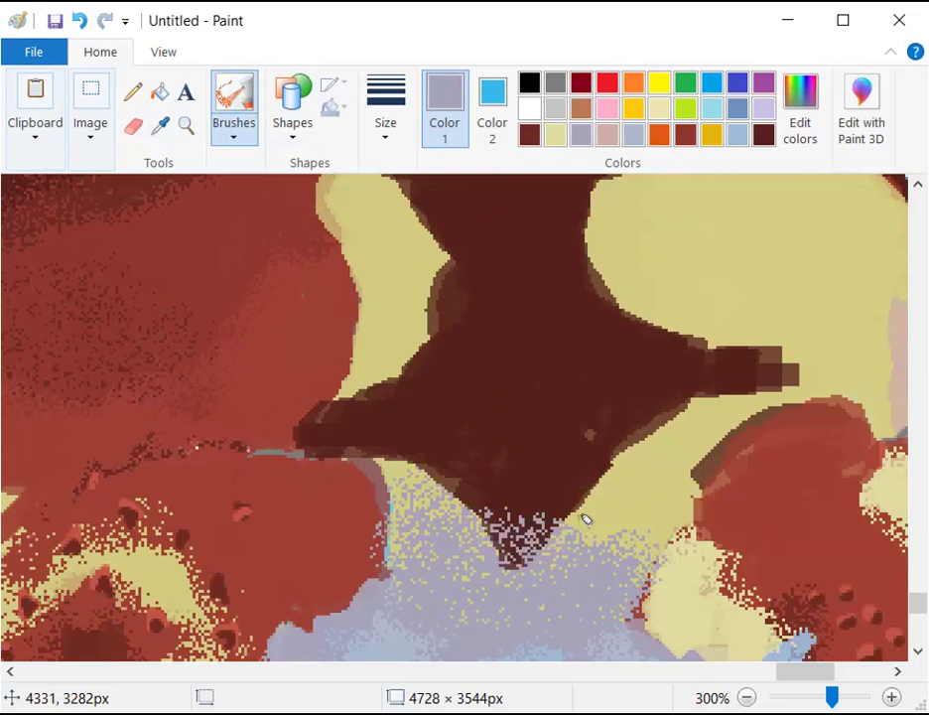
scroll(755, 354, "up", 3)
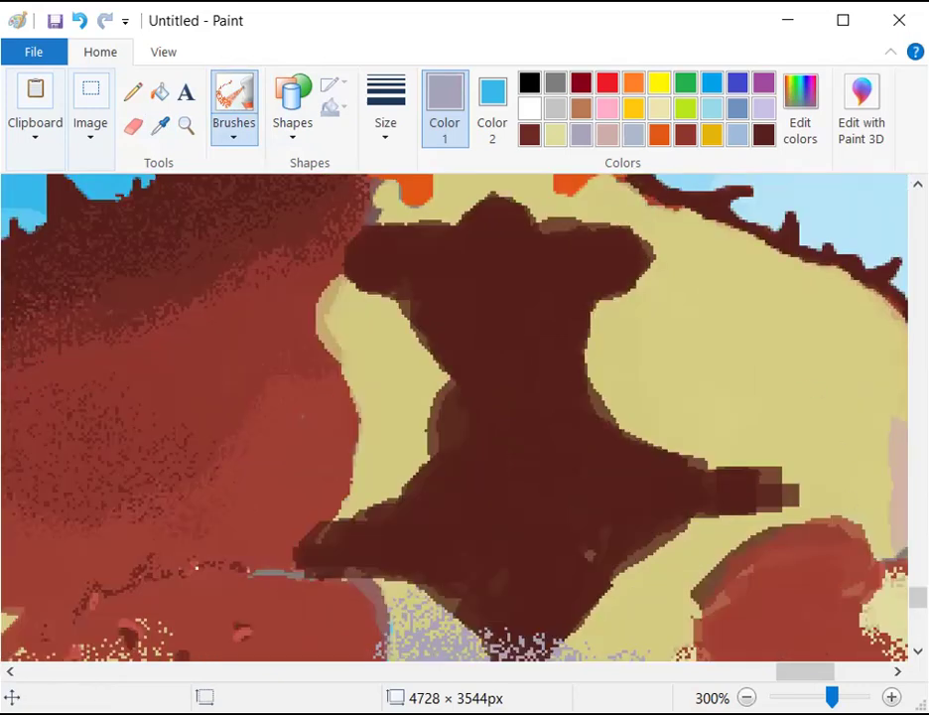
left_click_drag(804, 672, 818, 672)
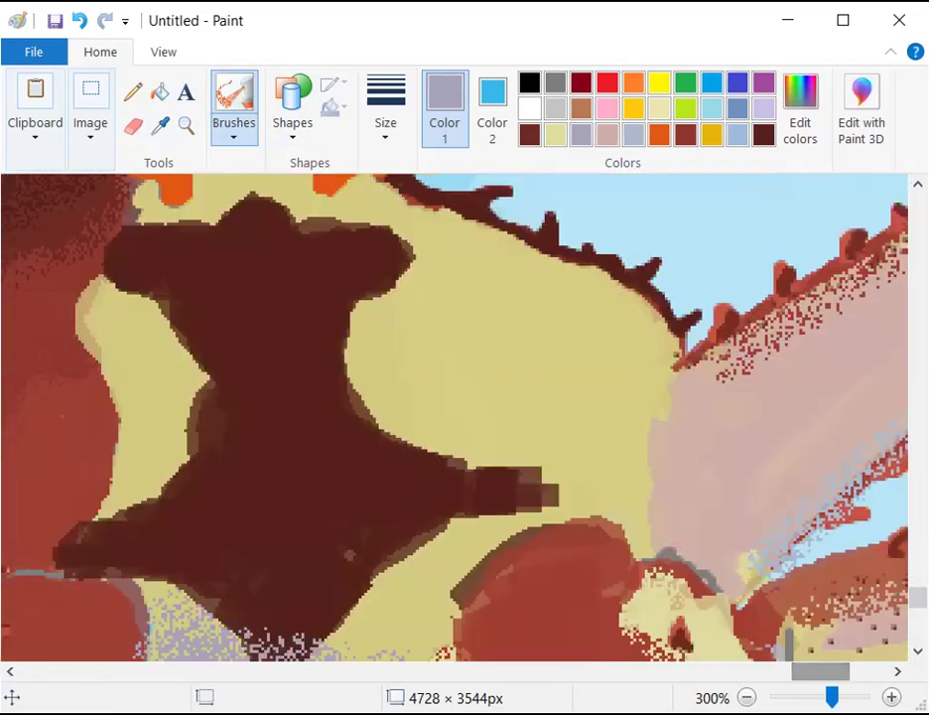
left_click(555, 135)
mouse_move(488, 309)
left_mouse_down()
mouse_move(573, 338)
mouse_move(467, 343)
mouse_move(478, 330)
mouse_move(587, 343)
left_mouse_up()
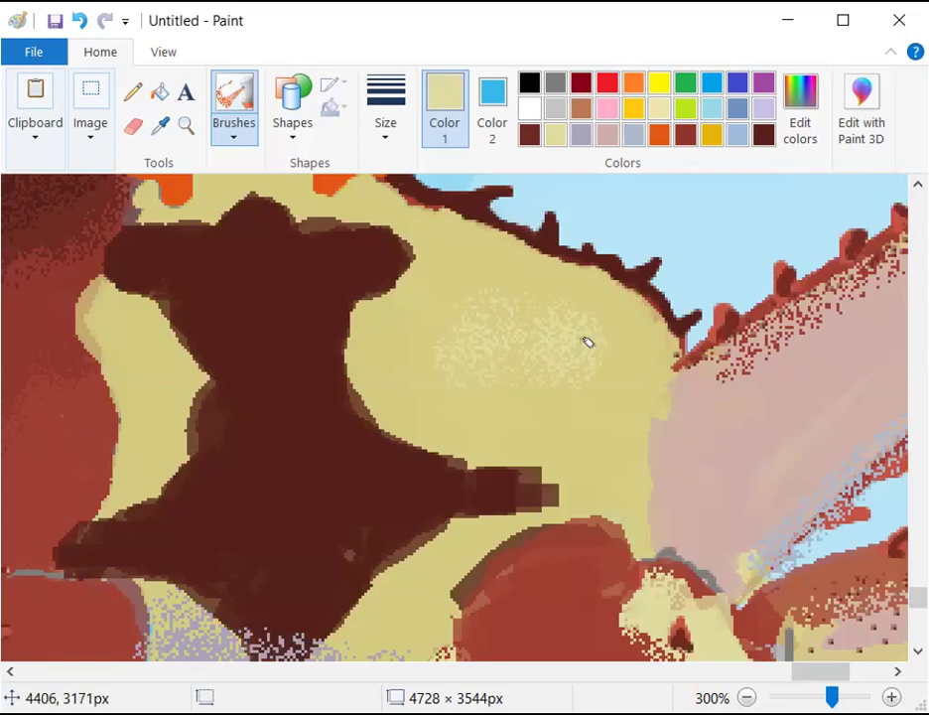
Mix a slightly darker yellow from the sampled belly colour and shade the upper right belly up to the mouthparts with the Marker
left_click(162, 127)
left_click(484, 303)
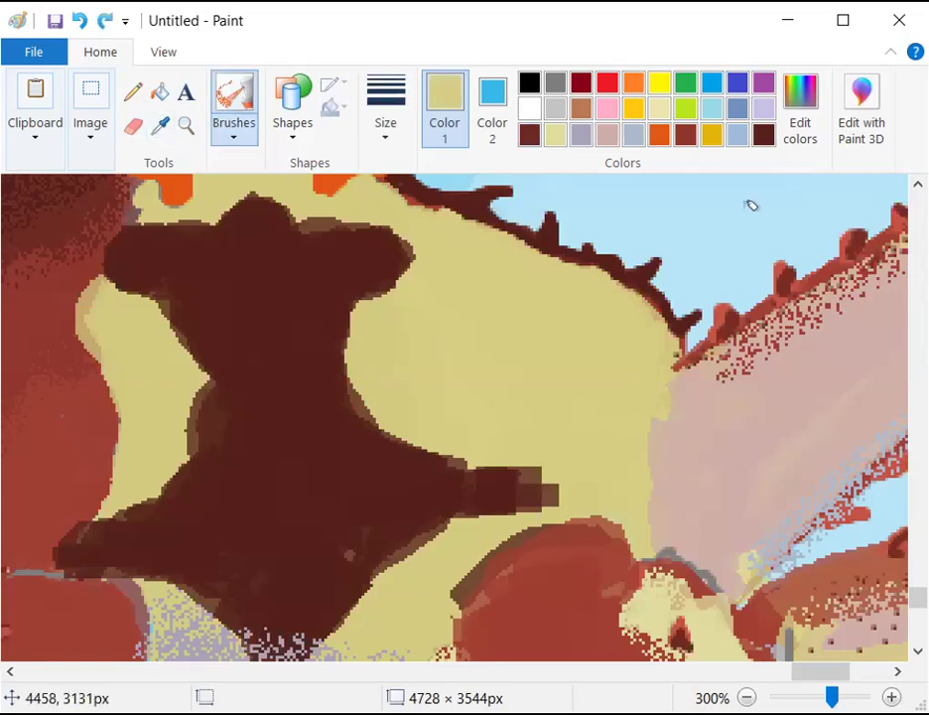
left_click(795, 130)
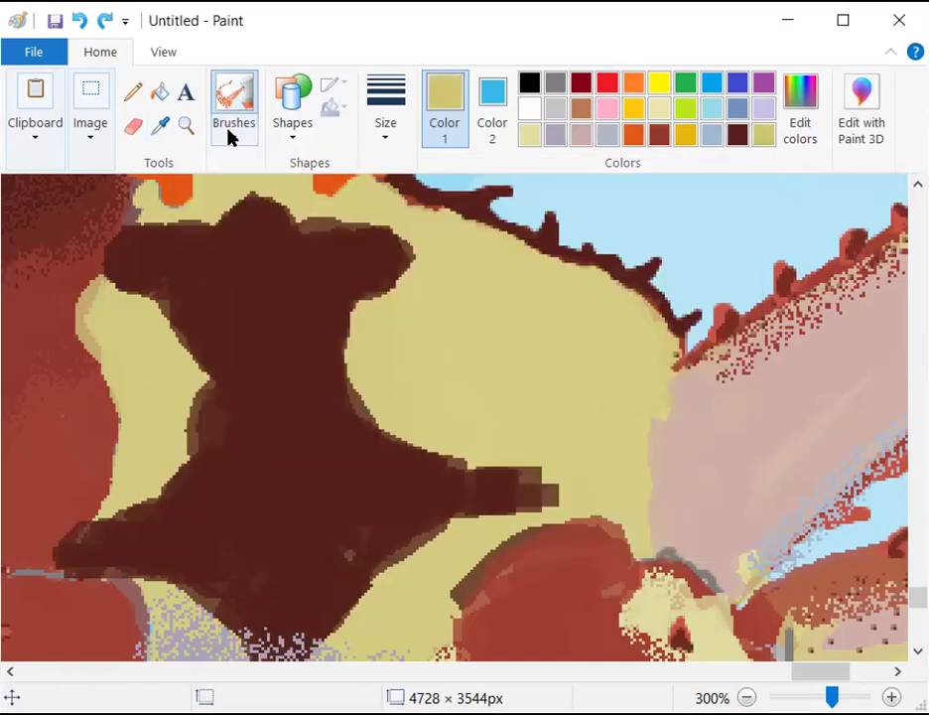
left_click(233, 136)
left_click(177, 228)
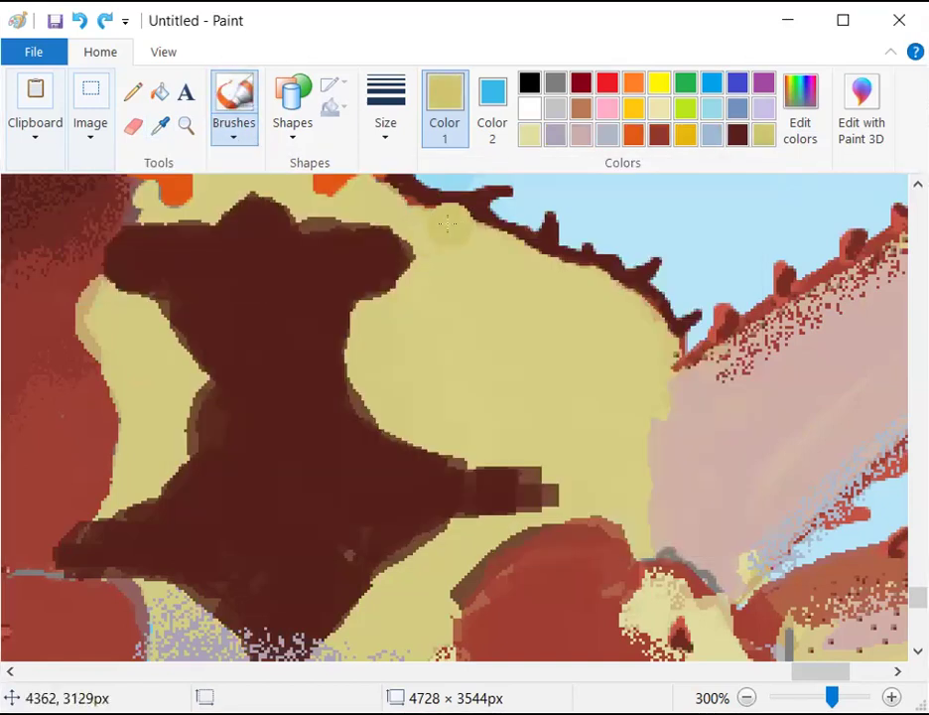
left_click_drag(449, 260, 469, 280)
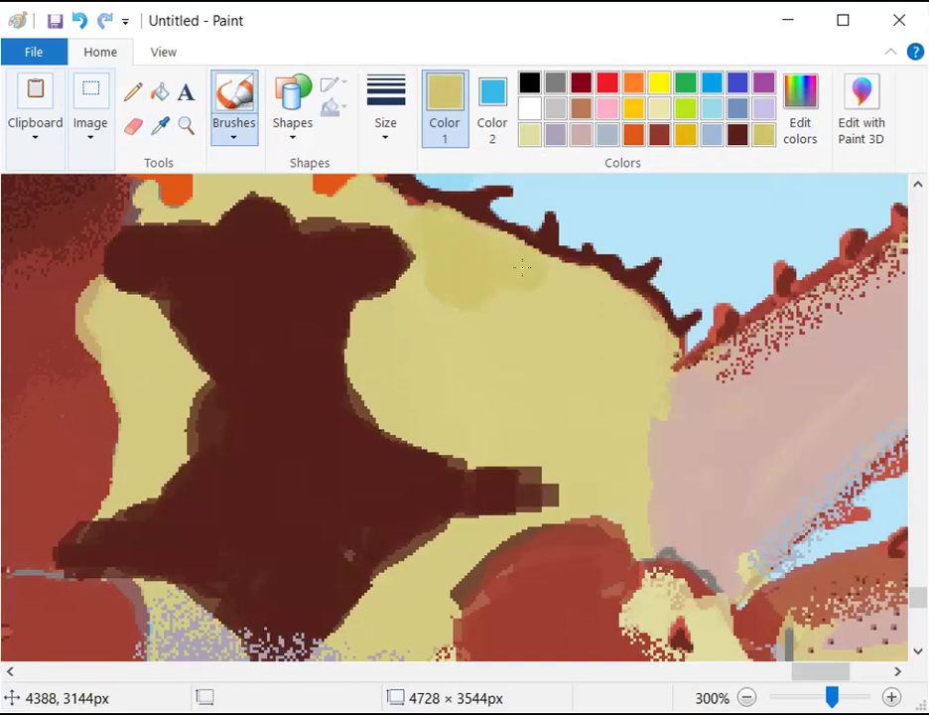
mouse_move(566, 303)
left_mouse_down()
mouse_move(537, 281)
mouse_move(553, 318)
left_mouse_up()
mouse_move(614, 329)
left_mouse_down()
mouse_move(638, 373)
mouse_move(655, 351)
mouse_move(649, 376)
mouse_move(612, 371)
mouse_move(551, 313)
mouse_move(446, 270)
left_mouse_up()
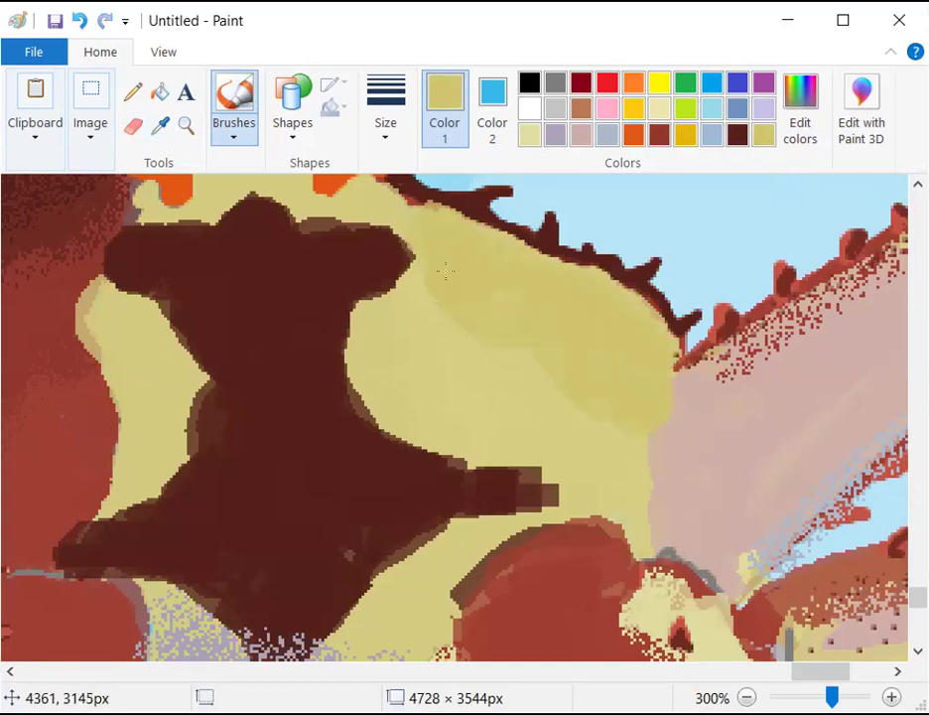
scroll(398, 303, "up", 2)
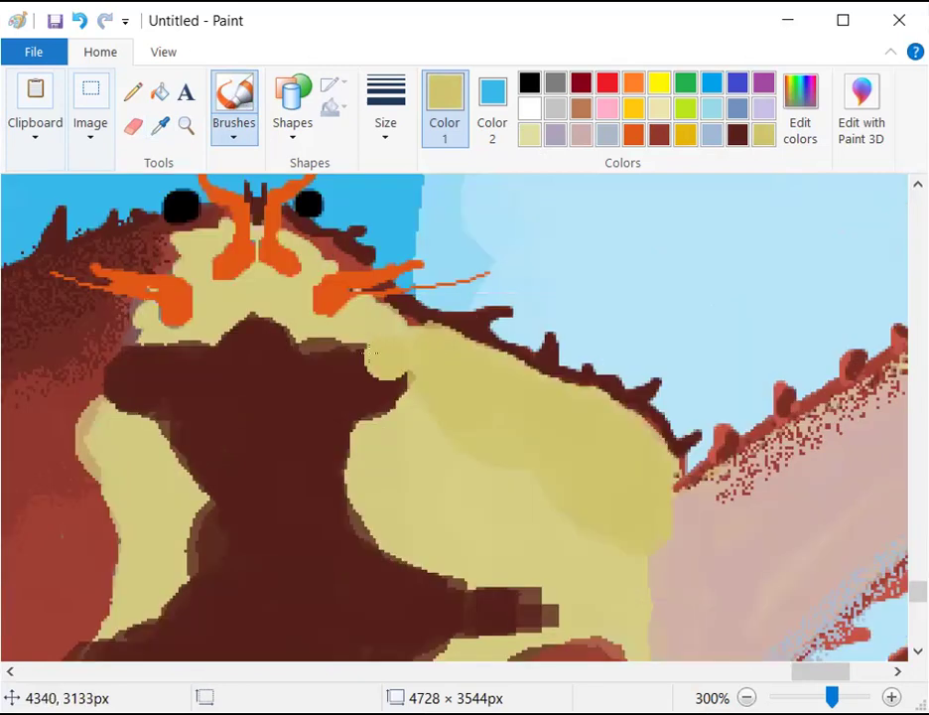
mouse_move(353, 340)
left_mouse_down()
mouse_move(384, 333)
mouse_move(303, 342)
left_mouse_up()
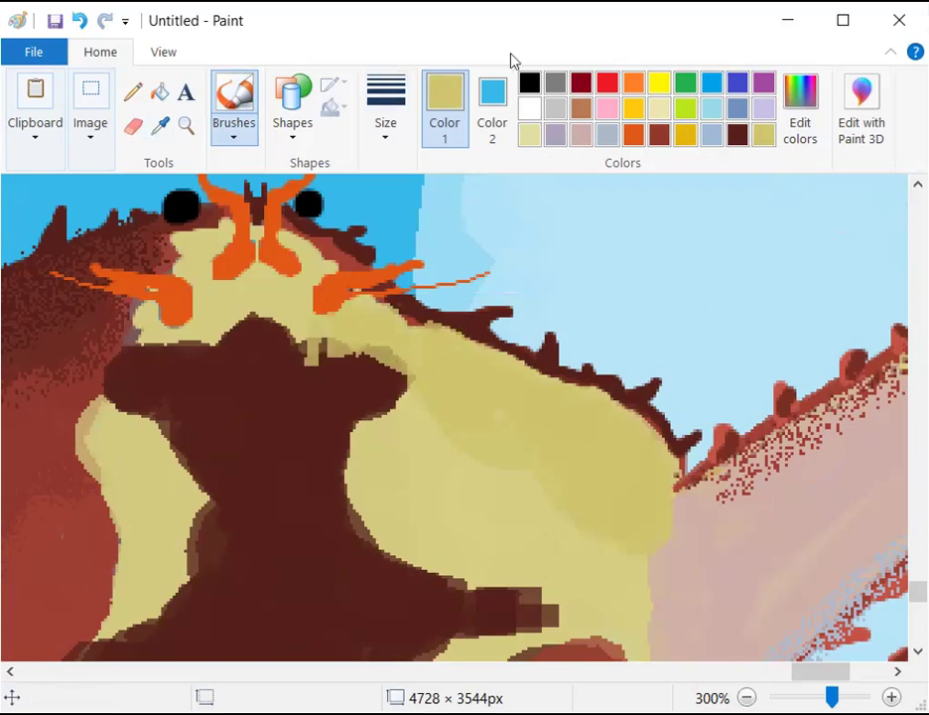
Airbrush the same darker yellow along the lower edge of the upper right belly shading to blend it into the lighter yellow
left_click(233, 131)
left_click(238, 176)
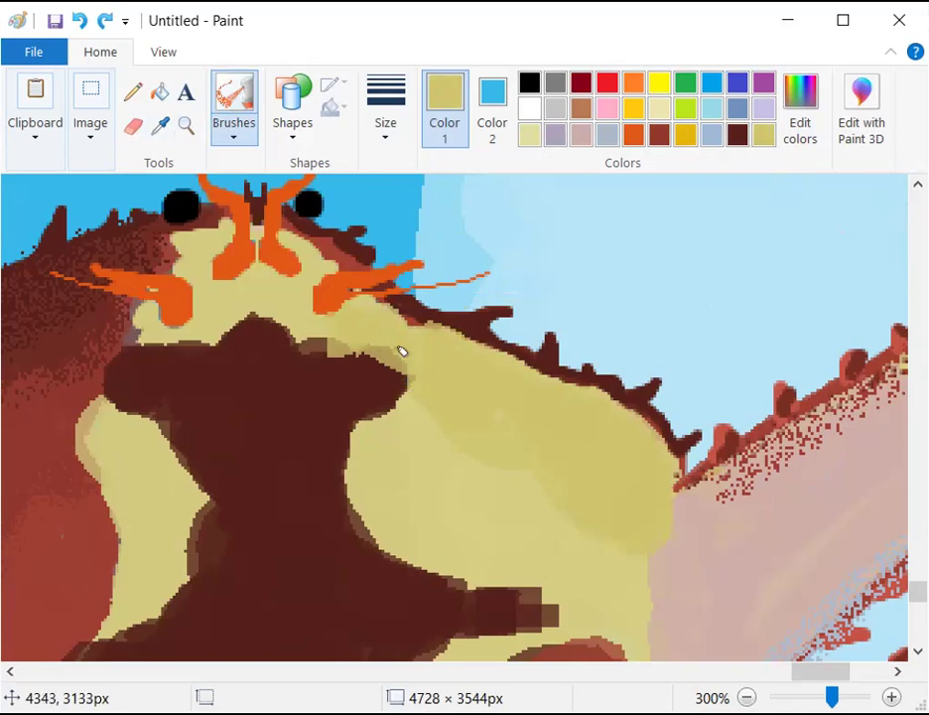
left_click_drag(397, 385, 382, 402)
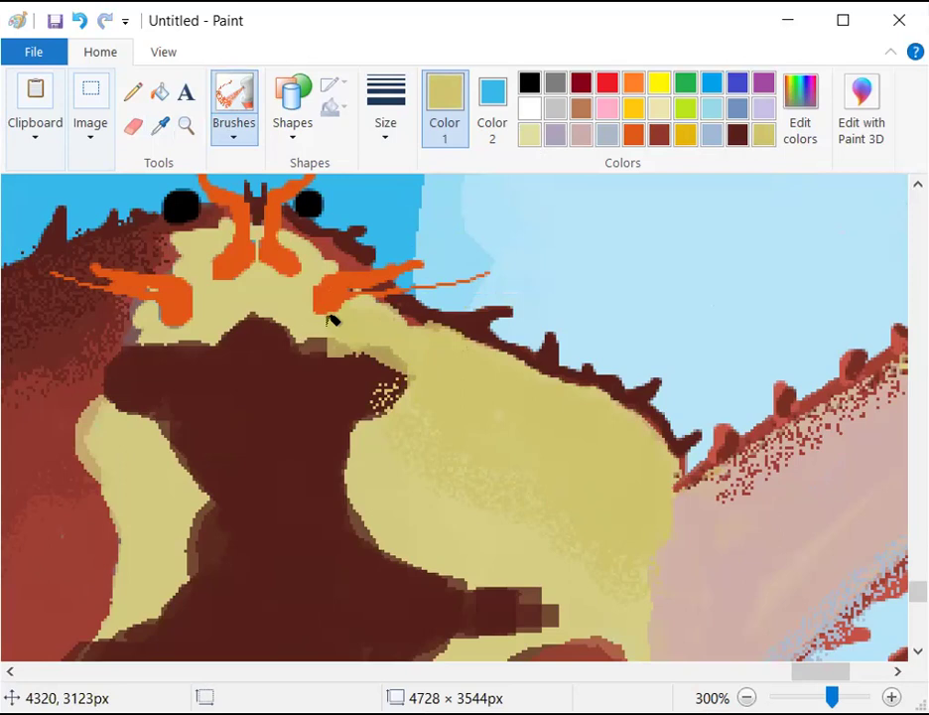
left_click_drag(331, 318, 355, 325)
key("ctrl+z")
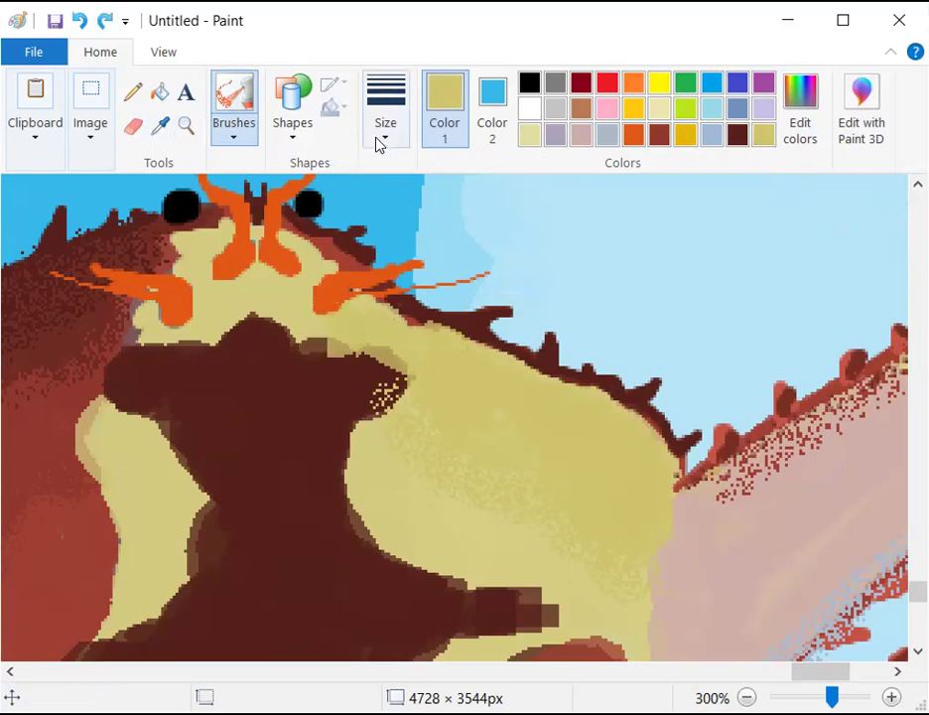
Airbrush dark brown around the edges of the central underside marking, from the crossbar down to the side points
mouse_move(345, 337)
left_mouse_down()
mouse_move(303, 356)
mouse_move(353, 366)
mouse_move(293, 376)
mouse_move(369, 364)
mouse_move(360, 385)
mouse_move(311, 405)
left_mouse_up()
left_click(738, 135)
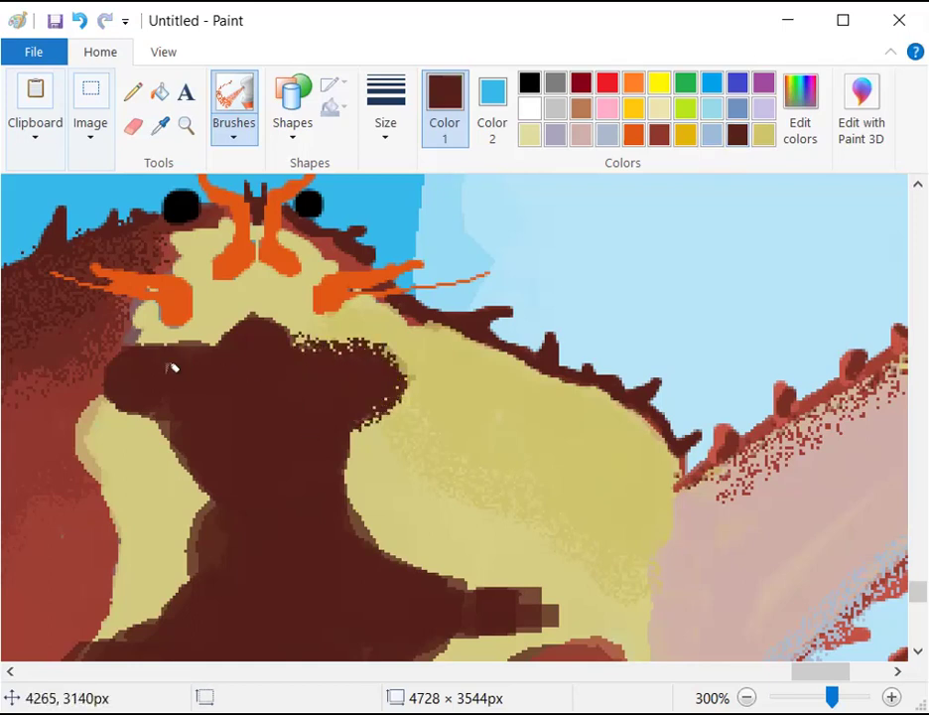
mouse_move(144, 365)
left_mouse_down()
mouse_move(124, 379)
mouse_move(156, 365)
mouse_move(216, 446)
mouse_move(231, 510)
mouse_move(182, 421)
mouse_move(221, 477)
left_mouse_up()
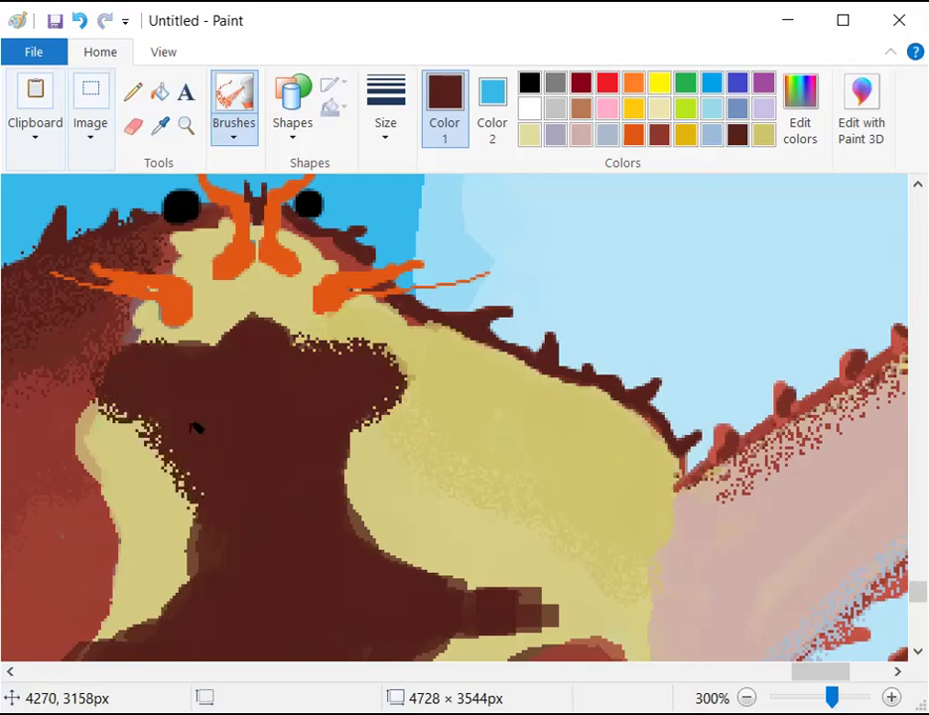
scroll(221, 463, "down", 5)
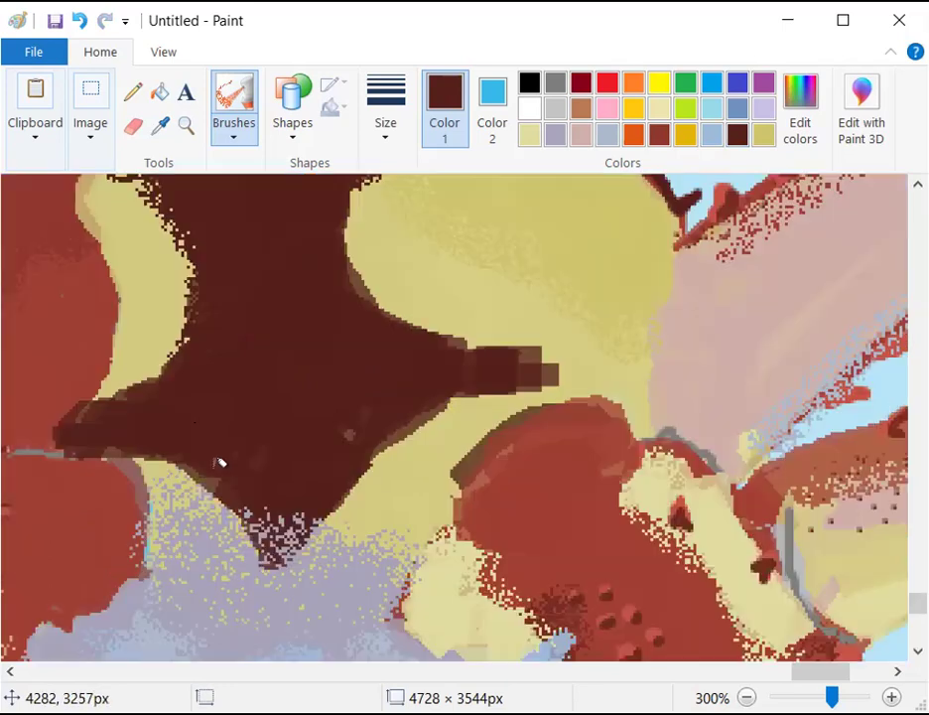
left_click_drag(92, 435, 187, 387)
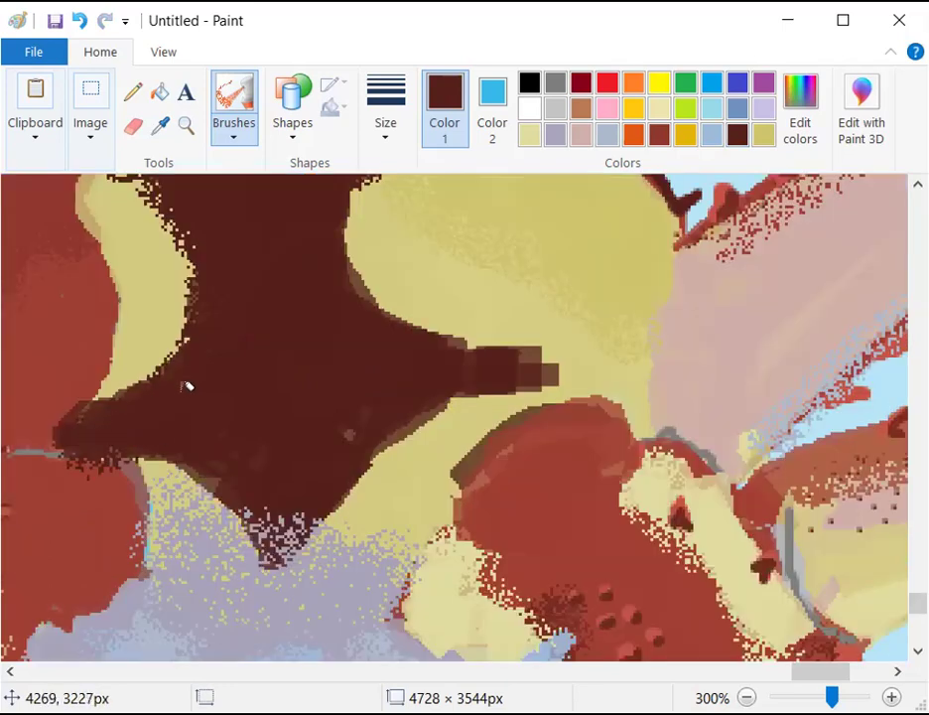
mouse_move(184, 436)
left_mouse_down()
mouse_move(321, 459)
mouse_move(317, 470)
mouse_move(434, 385)
mouse_move(508, 358)
mouse_move(412, 331)
mouse_move(365, 298)
mouse_move(335, 232)
mouse_move(347, 191)
left_mouse_up()
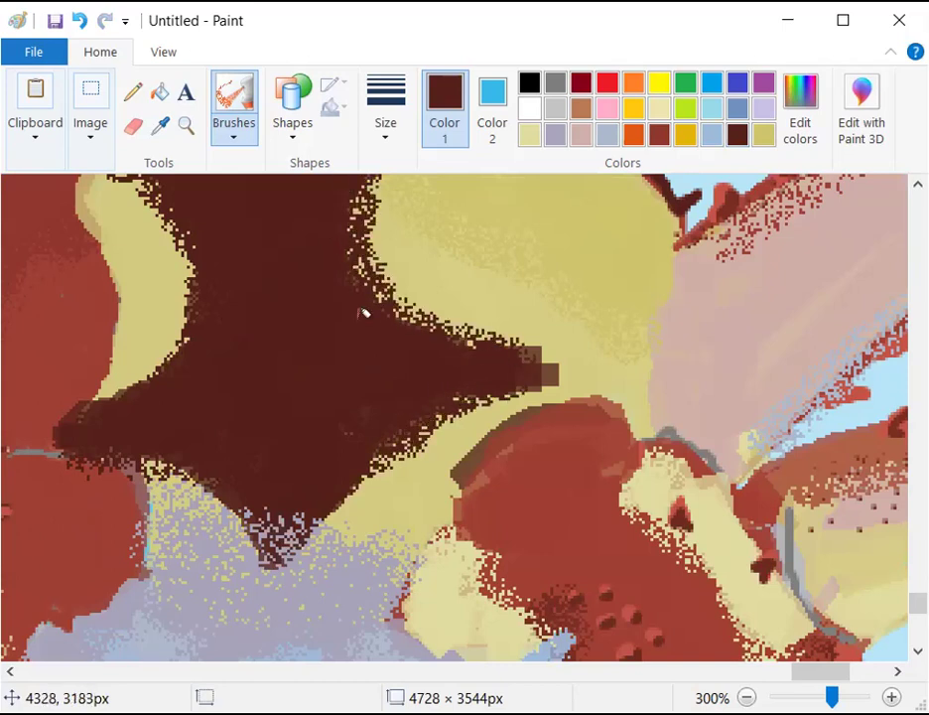
scroll(405, 346, "up", 2)
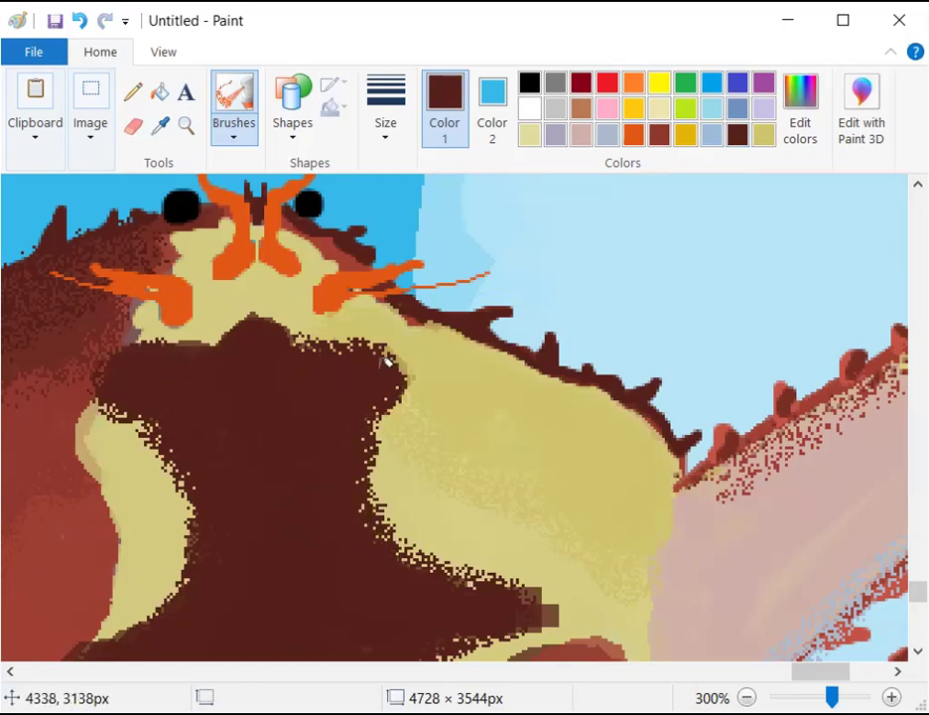
Airbrush light grey over the upper right belly beneath the spiny shell edge, redoing the first stroke
scroll(706, 327, "down", 1)
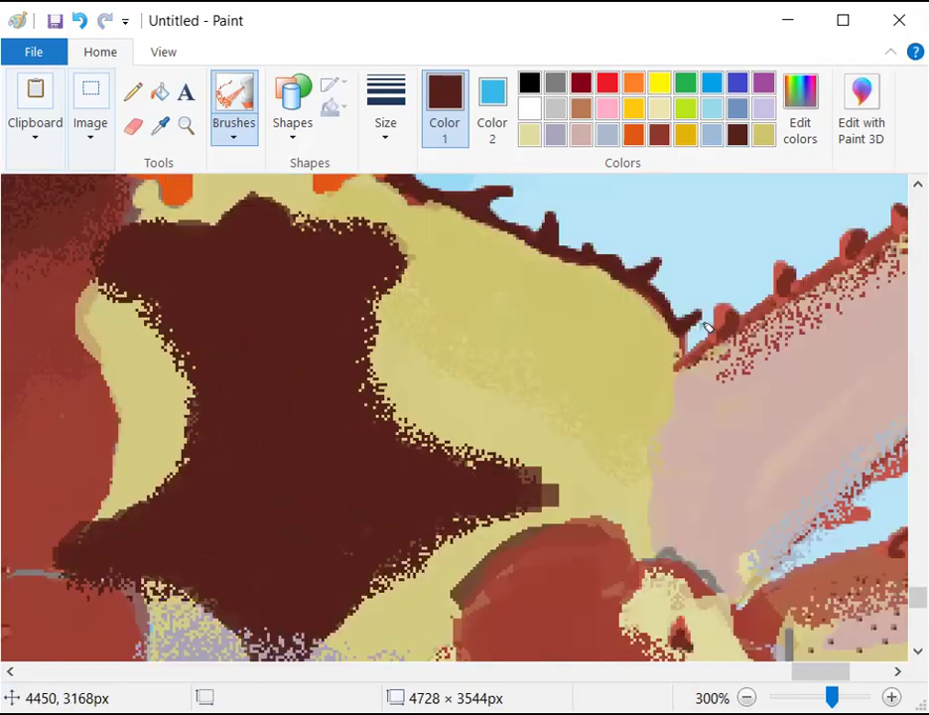
left_click(553, 111)
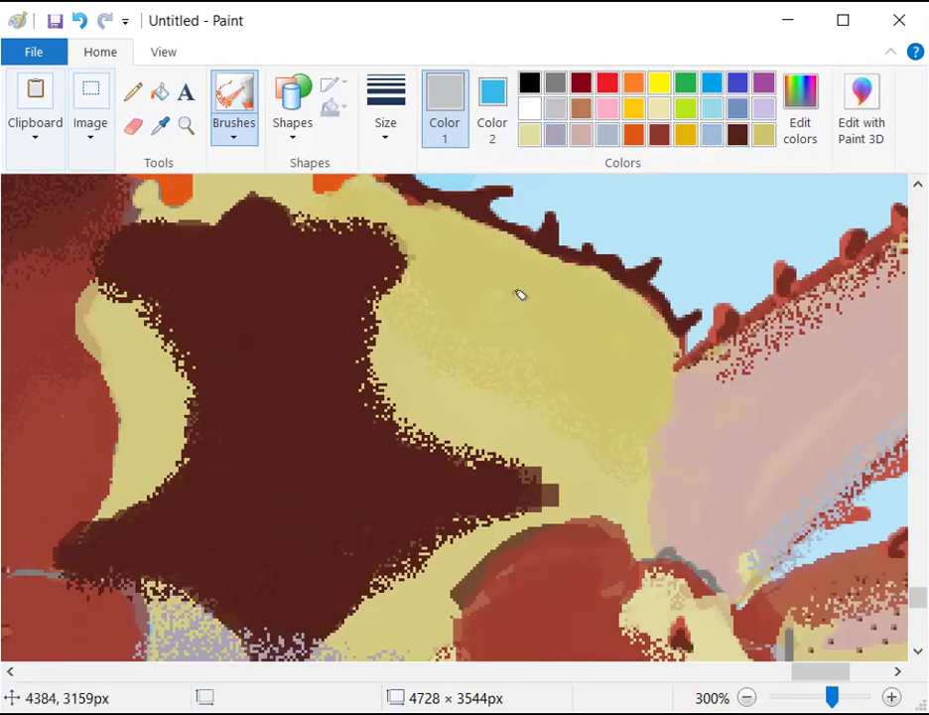
left_click_drag(434, 205, 508, 269)
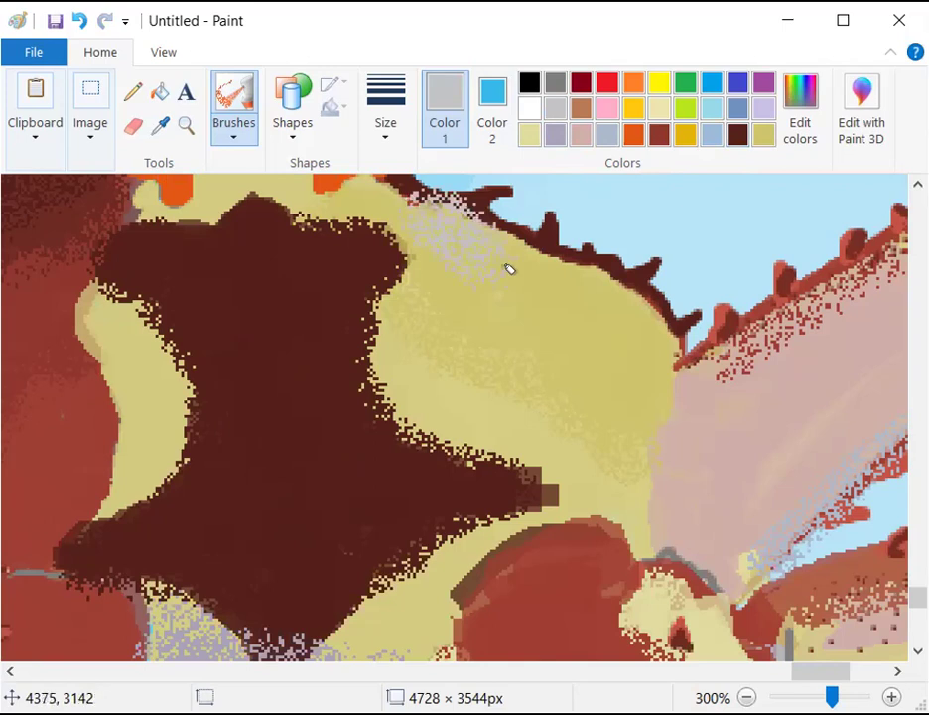
key("ctrl+z")
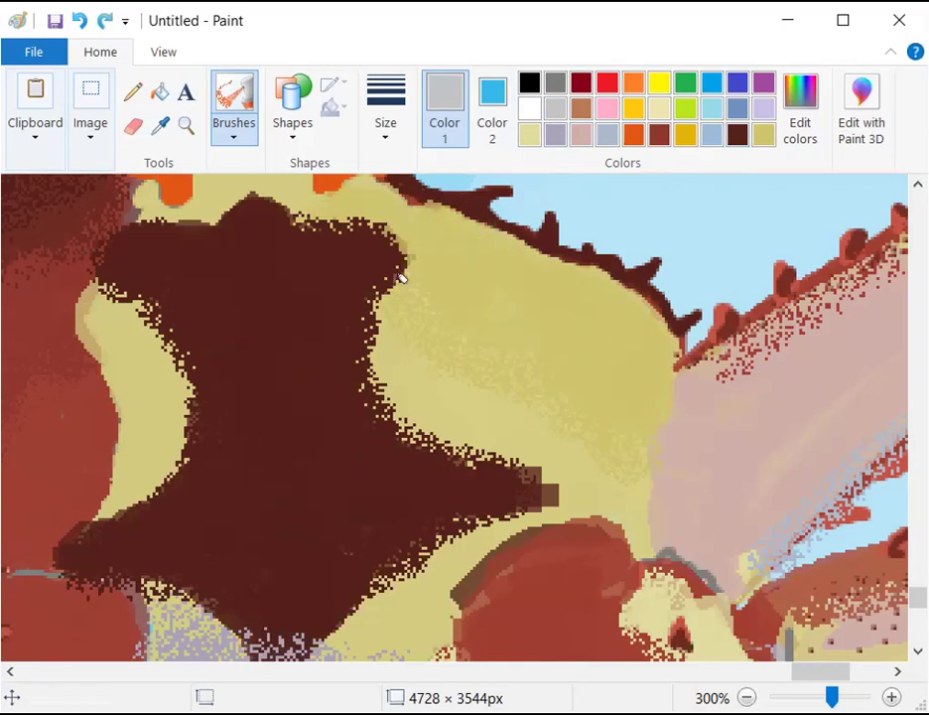
mouse_move(429, 211)
left_mouse_down()
mouse_move(466, 238)
mouse_move(636, 321)
mouse_move(662, 373)
left_mouse_up()
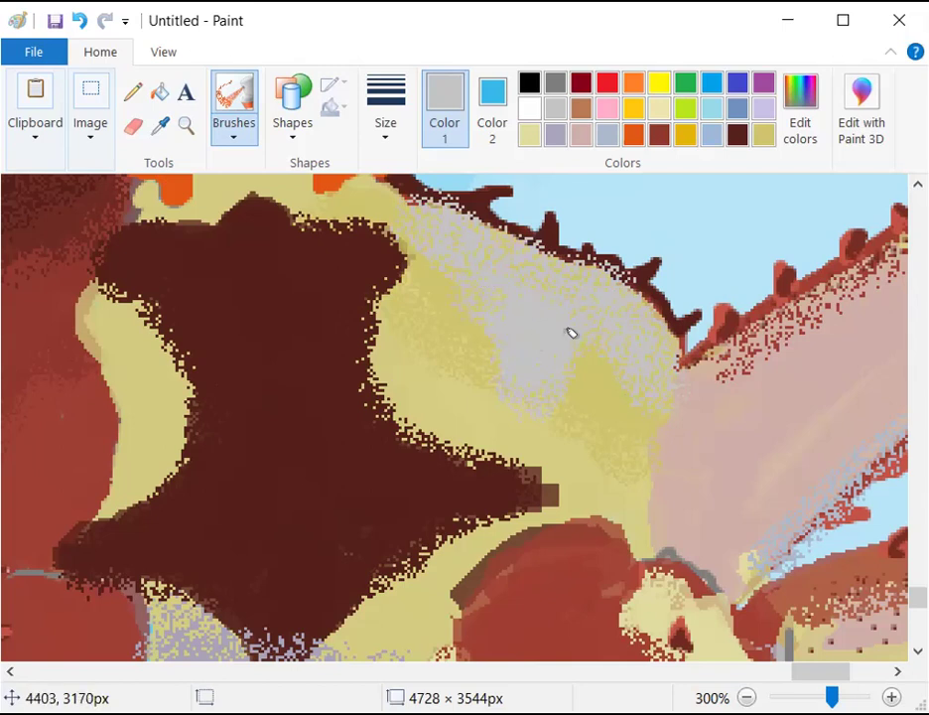
Airbrush pale yellow over the lower right belly beside the pink leg and across the right end of the dark brown crossbar
scroll(608, 372, "down", 3)
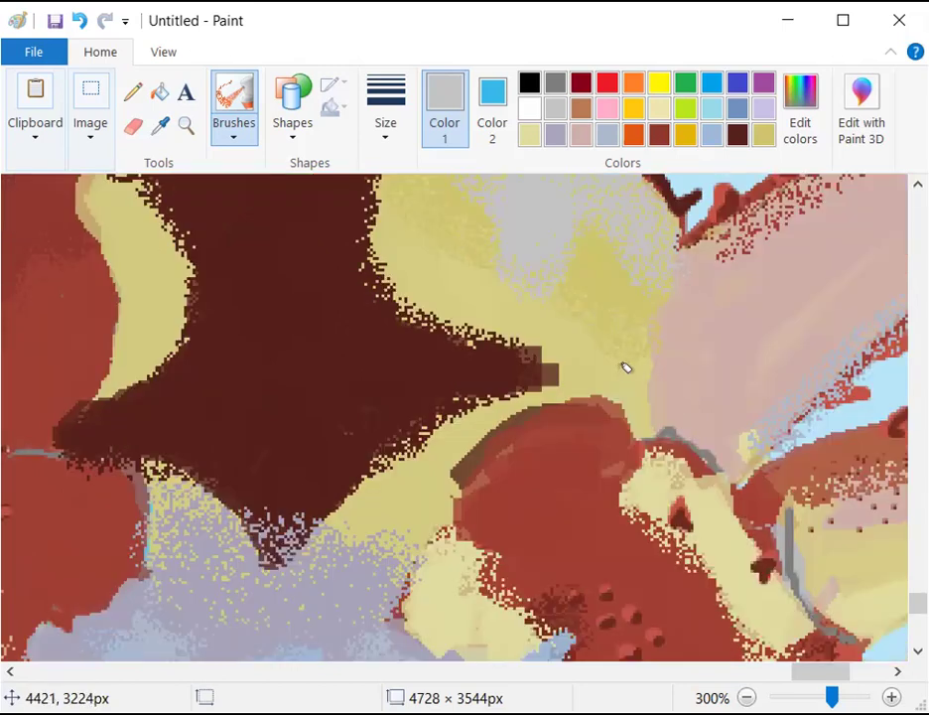
left_click(529, 136)
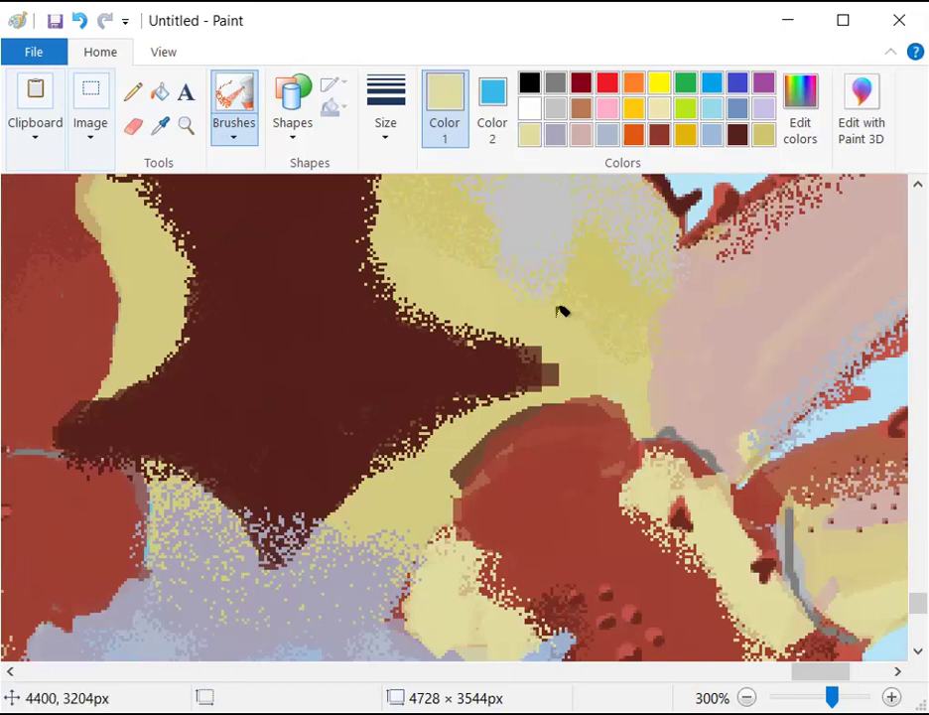
mouse_move(639, 317)
left_mouse_down()
mouse_move(617, 361)
mouse_move(629, 289)
mouse_move(633, 387)
mouse_move(605, 318)
mouse_move(577, 369)
left_mouse_up()
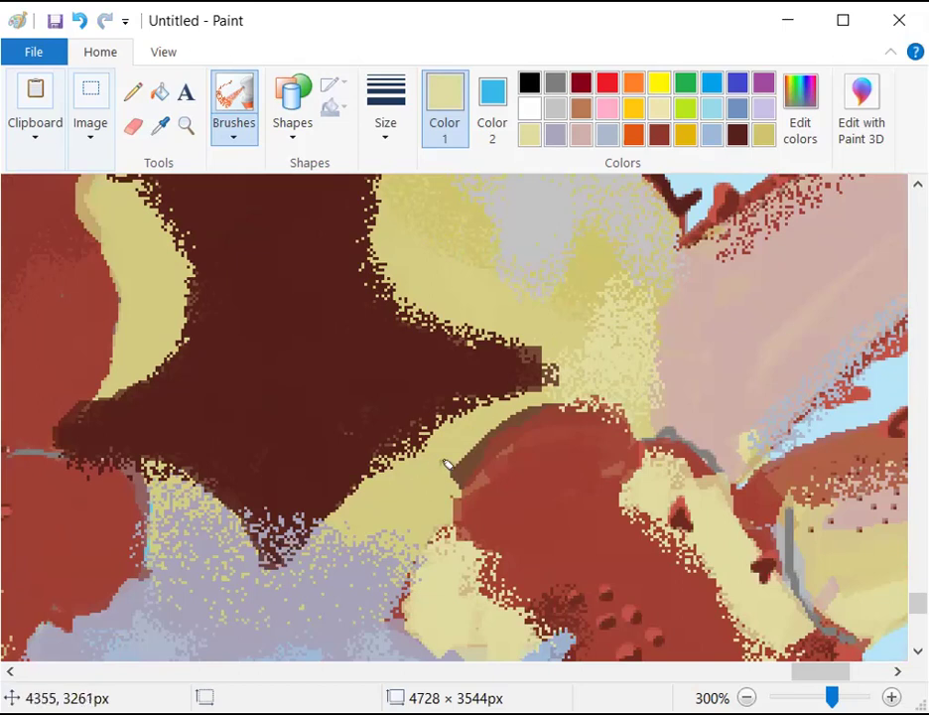
scroll(447, 465, "up", 3)
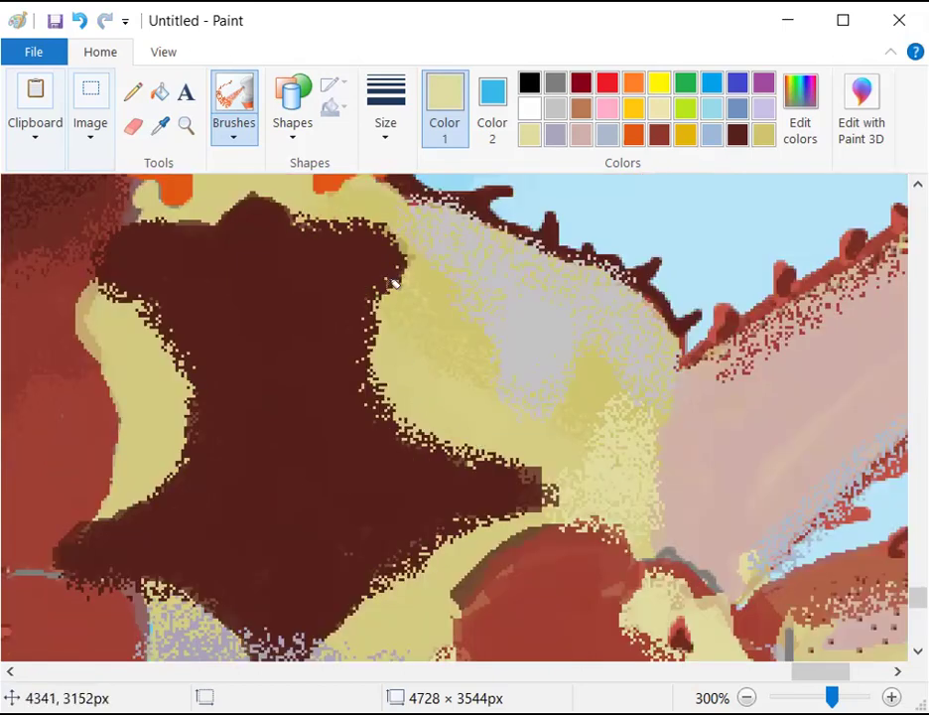
mouse_move(383, 231)
left_mouse_down()
mouse_move(390, 313)
mouse_move(379, 251)
mouse_move(352, 225)
mouse_move(371, 243)
mouse_move(394, 294)
left_mouse_up()
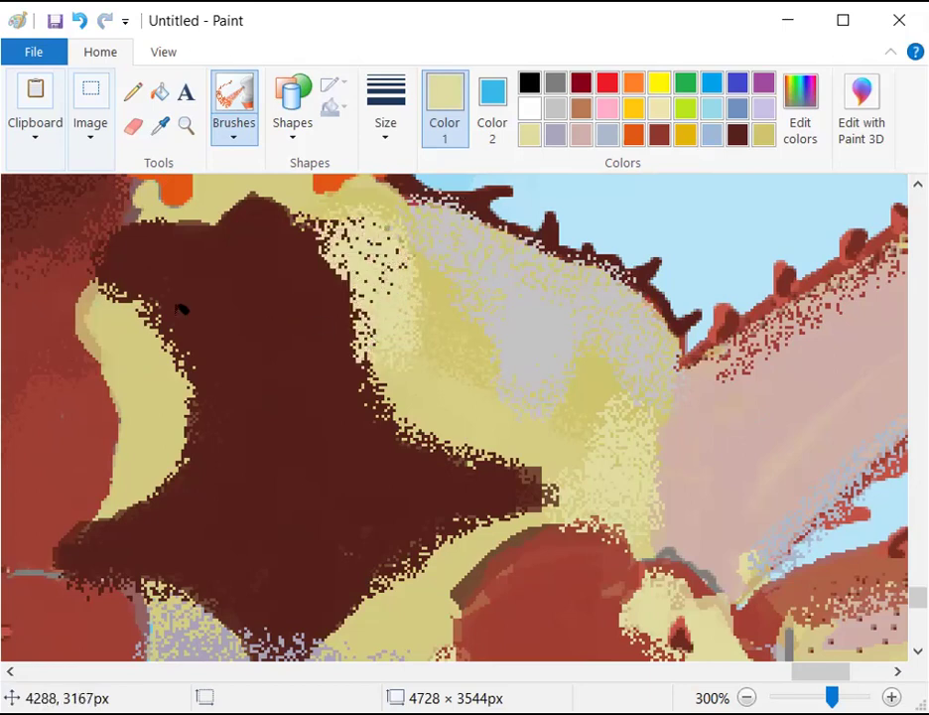
Sample the belly yellow and paint over the dark brown crossbar and the marking's upper tip with the Marker
left_click(160, 125)
left_click(124, 328)
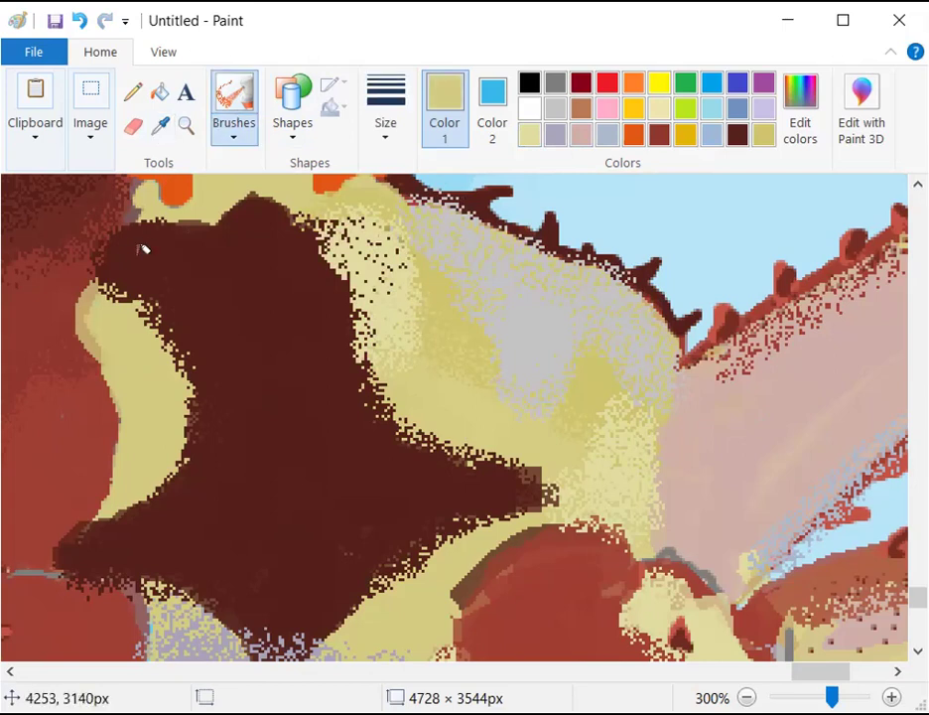
left_click(241, 124)
left_click(187, 222)
mouse_move(100, 258)
left_mouse_down()
mouse_move(107, 291)
mouse_move(156, 223)
mouse_move(103, 320)
mouse_move(172, 230)
mouse_move(156, 239)
mouse_move(191, 314)
mouse_move(268, 229)
mouse_move(300, 210)
mouse_move(356, 270)
mouse_move(353, 211)
mouse_move(372, 288)
mouse_move(375, 373)
mouse_move(388, 290)
left_mouse_up()
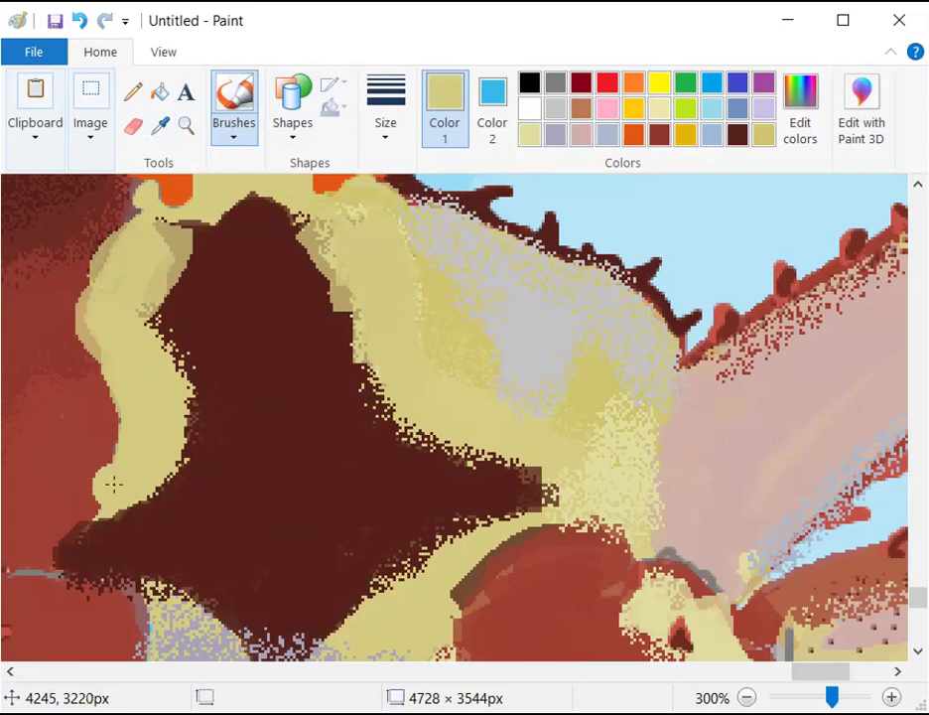
scroll(131, 397, "up", 3)
mouse_move(171, 479)
left_mouse_down()
mouse_move(259, 425)
mouse_move(148, 481)
mouse_move(263, 436)
mouse_move(268, 471)
mouse_move(273, 443)
mouse_move(300, 507)
mouse_move(306, 490)
mouse_move(311, 508)
mouse_move(287, 459)
mouse_move(151, 508)
mouse_move(241, 464)
mouse_move(214, 482)
mouse_move(177, 548)
mouse_move(142, 545)
mouse_move(171, 525)
mouse_move(161, 604)
mouse_move(211, 508)
mouse_move(327, 483)
left_mouse_up()
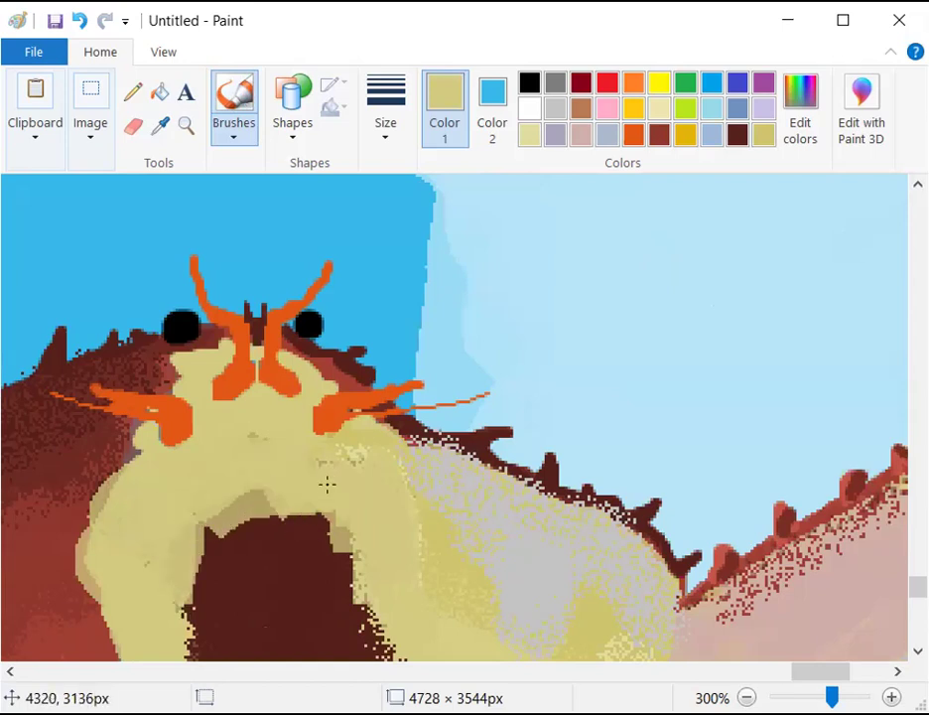
scroll(327, 484, "down", 5)
left_click(634, 139)
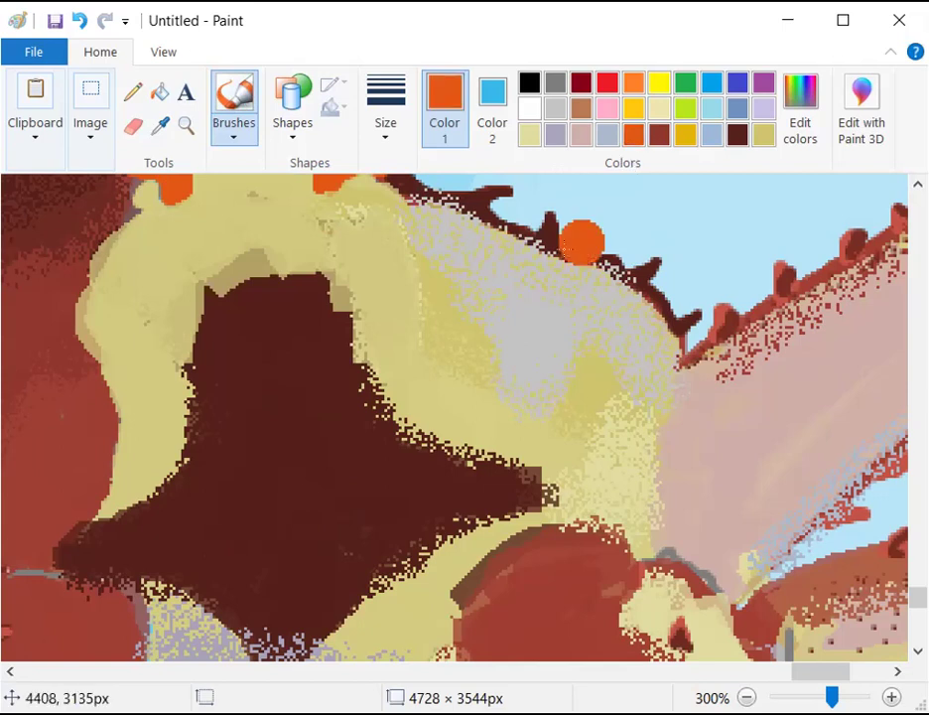
left_click(238, 137)
left_click(105, 181)
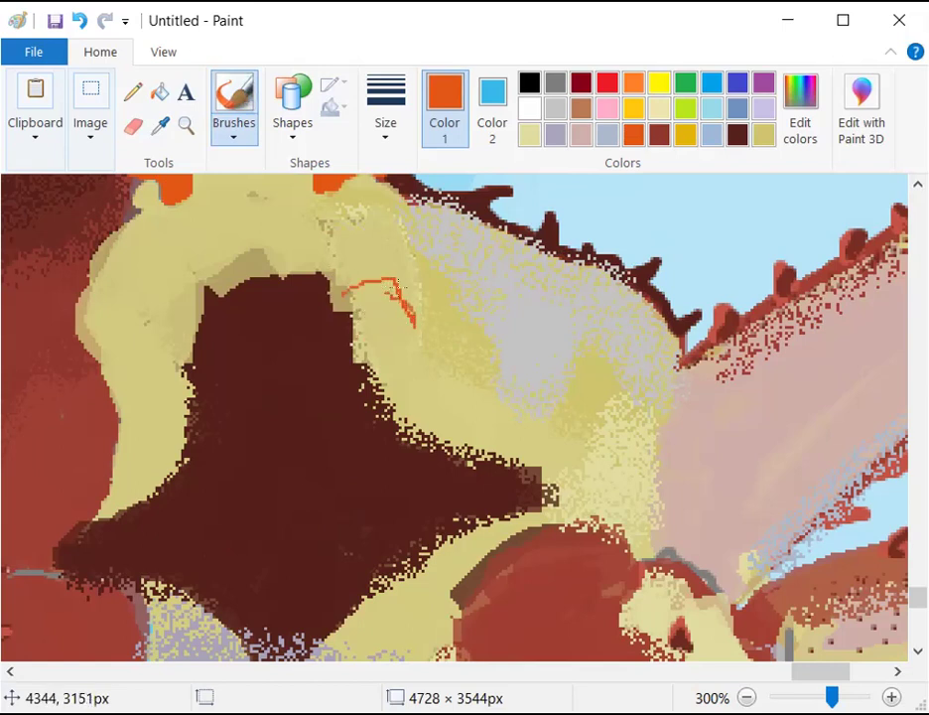
key("ctrl+z")
left_click(383, 94)
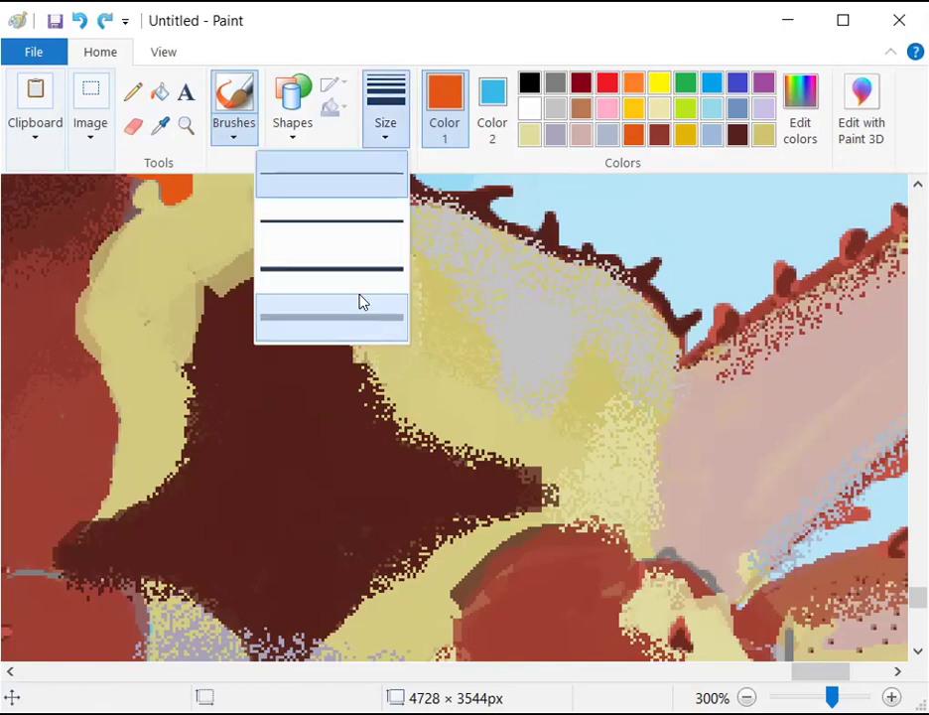
left_click(327, 298)
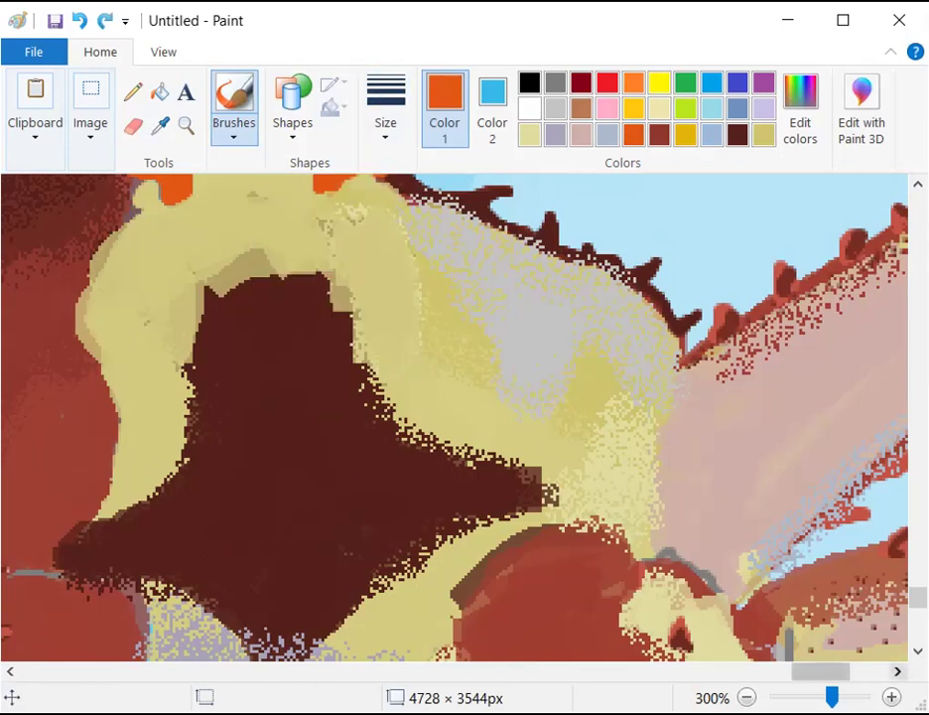
scroll(537, 356, "down", 2)
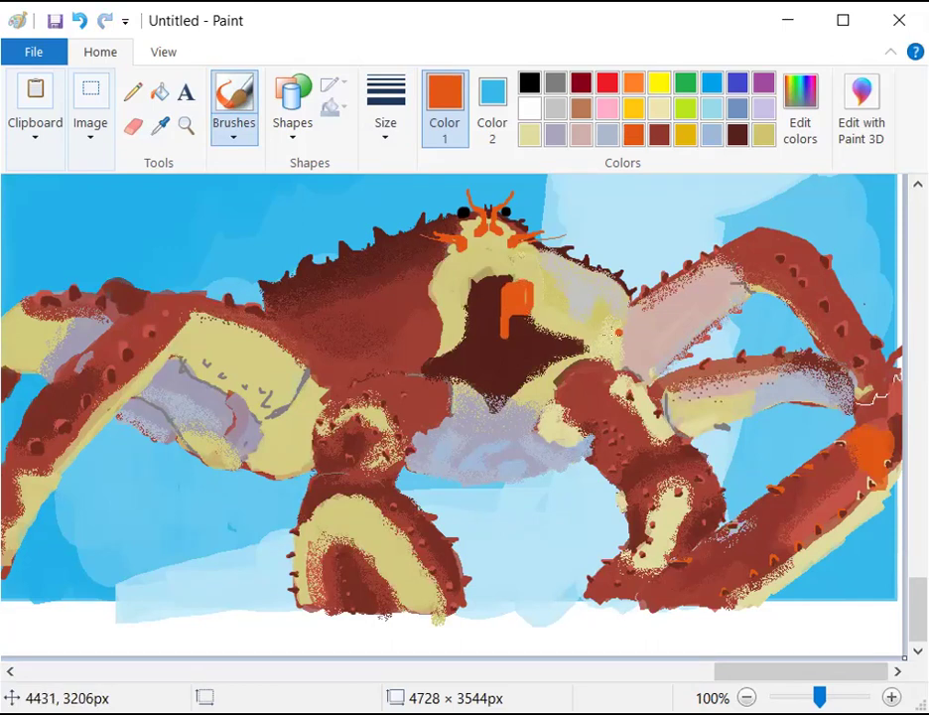
key("ctrl+z")
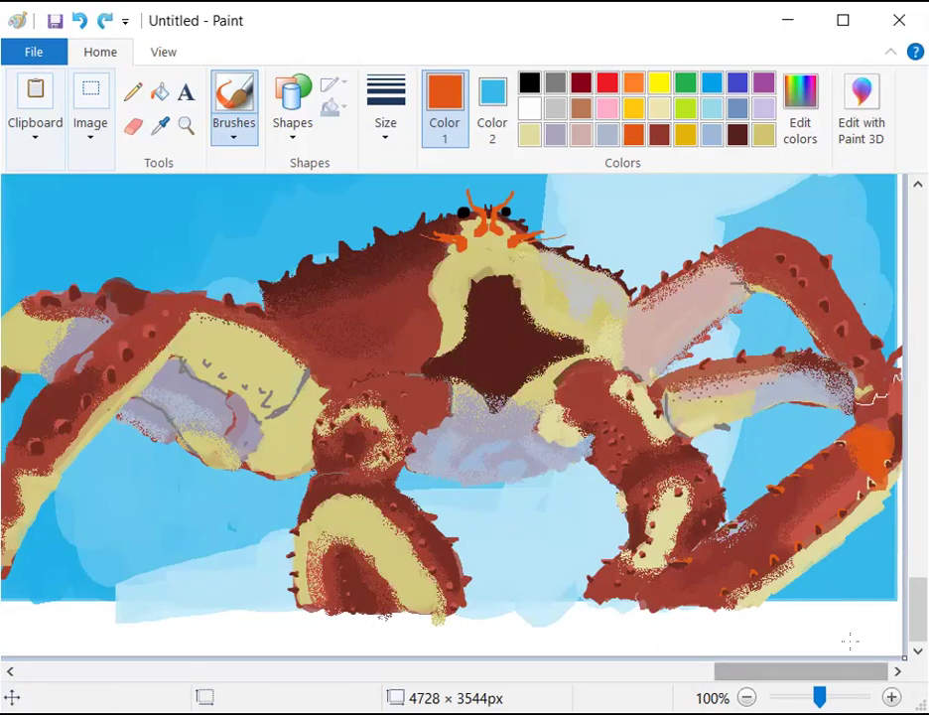
Pencil thin orange guide lines over the right side of the dark central marking and fill the shape between them with the Brush
left_click(133, 92)
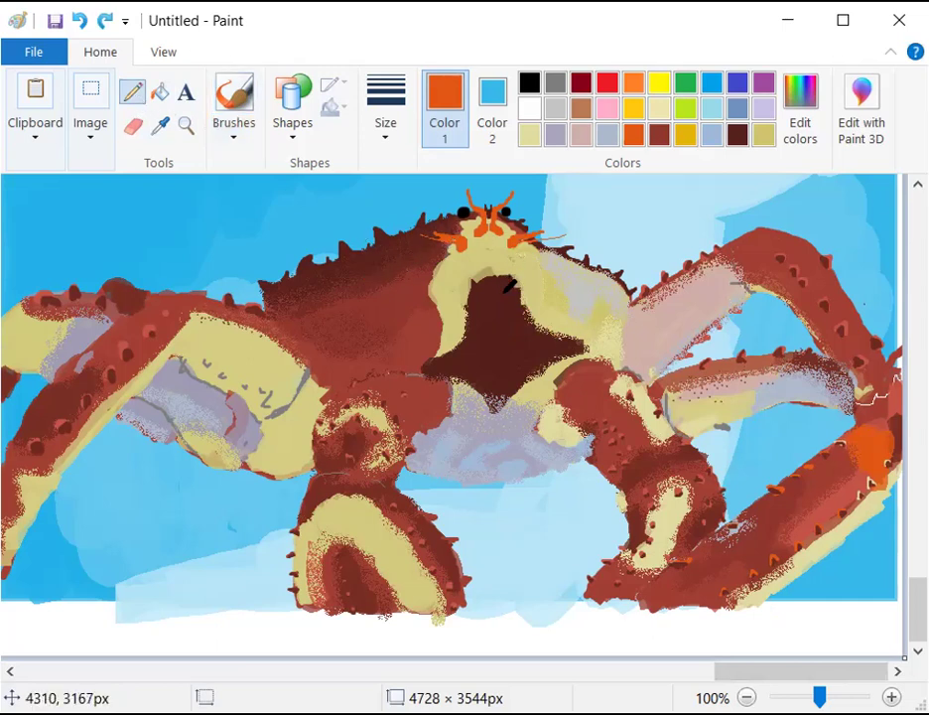
left_click_drag(510, 283, 518, 283)
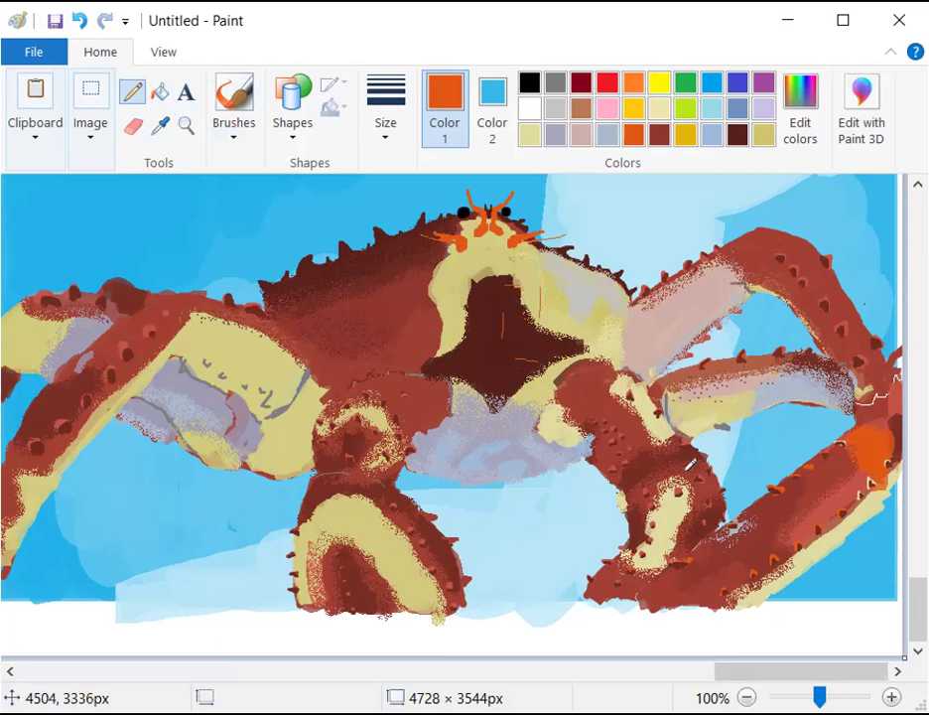
scroll(701, 638, "up", 3, "ctrl")
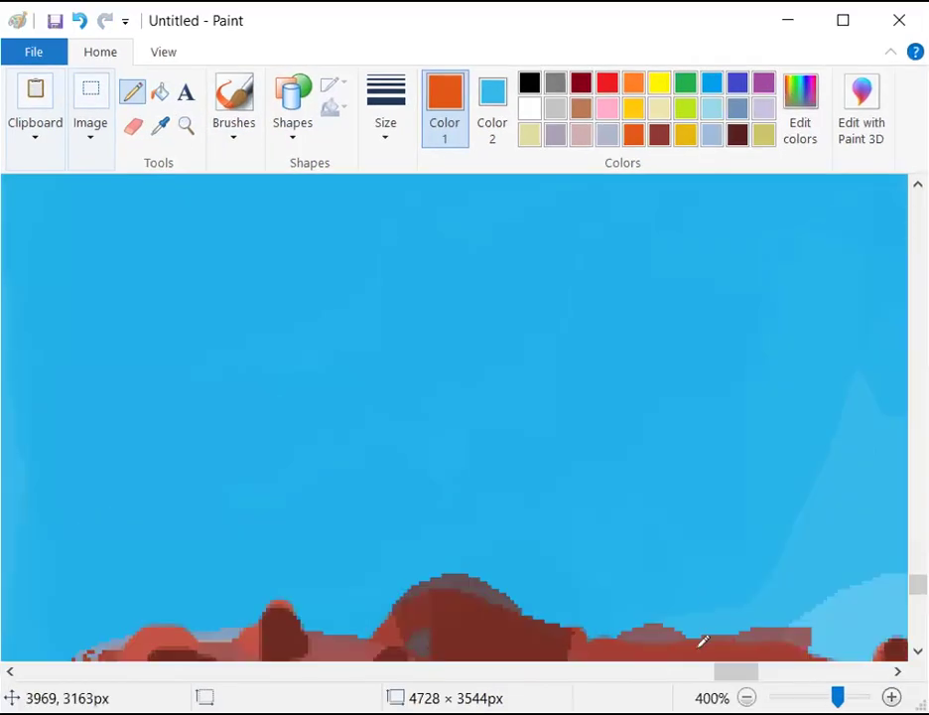
left_click(795, 674)
scroll(408, 442, "down", 3)
scroll(408, 442, "down", 1)
scroll(408, 436, "up", 1)
left_click(233, 102)
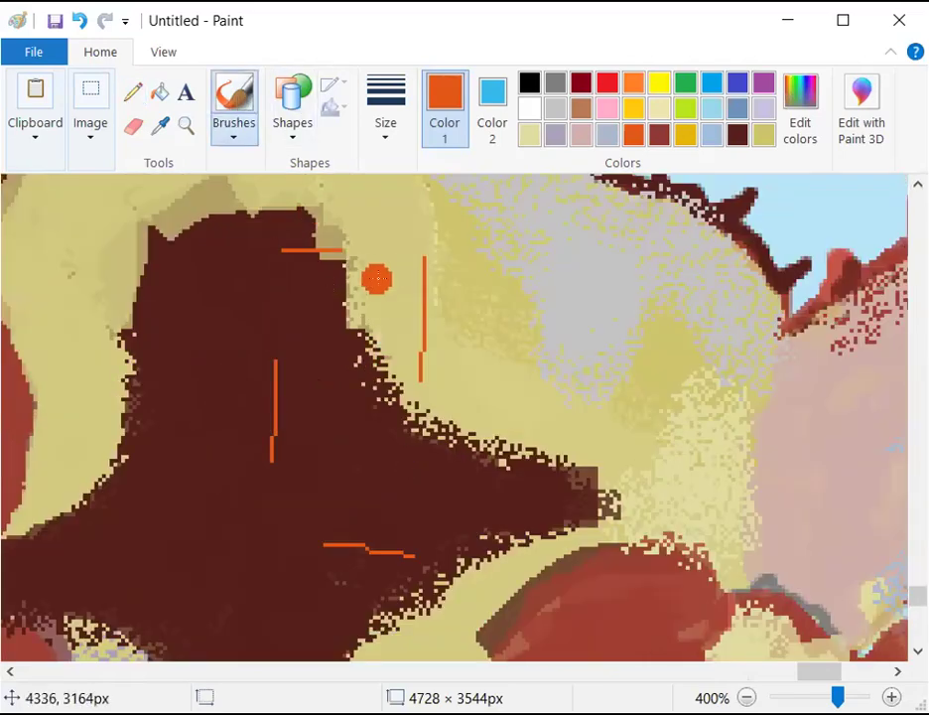
mouse_move(344, 276)
left_mouse_down()
mouse_move(392, 264)
mouse_move(406, 288)
mouse_move(407, 273)
mouse_move(357, 256)
mouse_move(323, 275)
mouse_move(376, 241)
left_mouse_up()
key("ctrl+z")
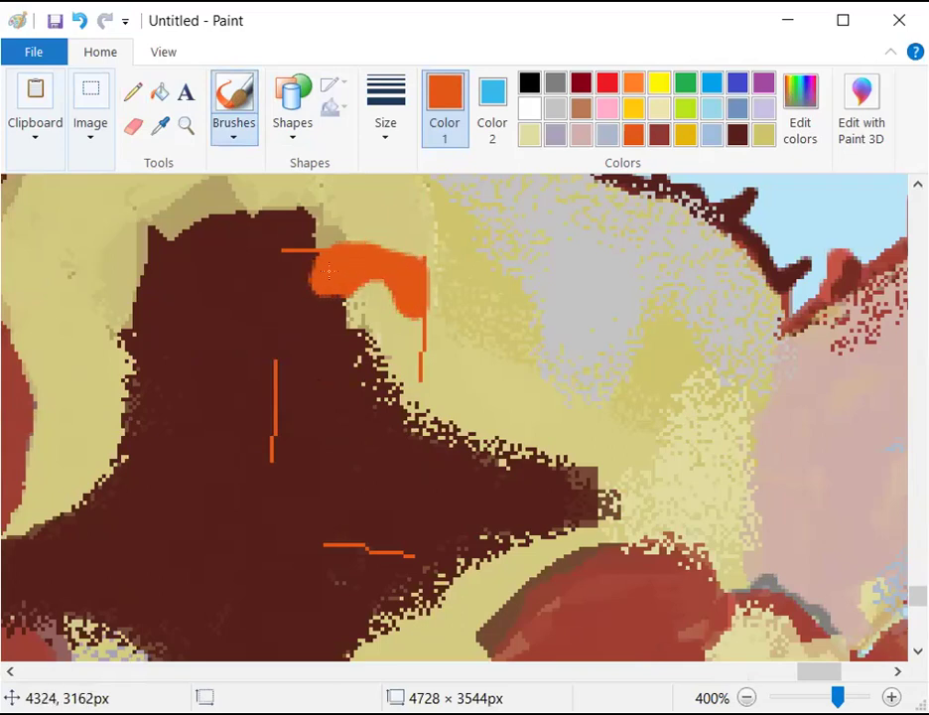
mouse_move(326, 272)
left_mouse_down()
mouse_move(296, 351)
mouse_move(302, 317)
mouse_move(300, 348)
mouse_move(321, 319)
mouse_move(342, 320)
mouse_move(313, 322)
mouse_move(330, 305)
mouse_move(362, 306)
mouse_move(358, 322)
mouse_move(346, 294)
mouse_move(385, 312)
mouse_move(375, 300)
mouse_move(391, 318)
mouse_move(391, 296)
mouse_move(408, 310)
mouse_move(424, 379)
mouse_move(395, 456)
mouse_move(416, 383)
mouse_move(424, 416)
mouse_move(402, 464)
mouse_move(385, 548)
mouse_move(380, 519)
mouse_move(385, 544)
mouse_move(367, 552)
mouse_move(356, 538)
mouse_move(386, 417)
mouse_move(386, 523)
mouse_move(377, 545)
mouse_move(347, 550)
mouse_move(347, 523)
mouse_move(397, 384)
mouse_move(389, 337)
mouse_move(381, 345)
mouse_move(393, 453)
mouse_move(392, 402)
mouse_move(351, 339)
mouse_move(375, 394)
mouse_move(293, 370)
left_mouse_up()
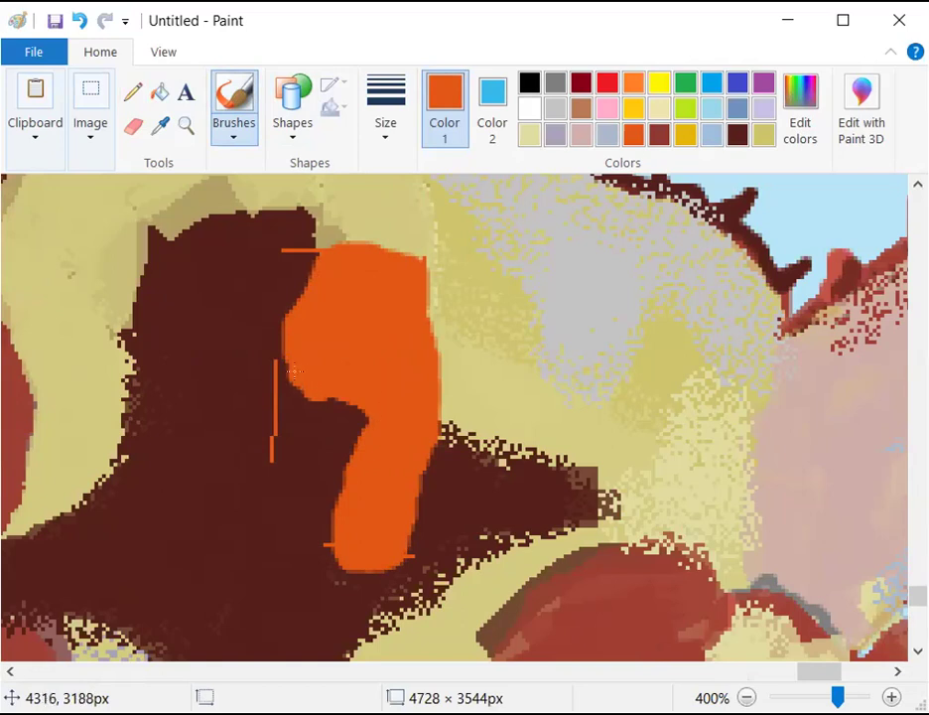
Paint a pale yellow stroke along the orange mouthpart's inner edge and cover it with orange Marker strokes, leaving a faint highlight
left_click(491, 193)
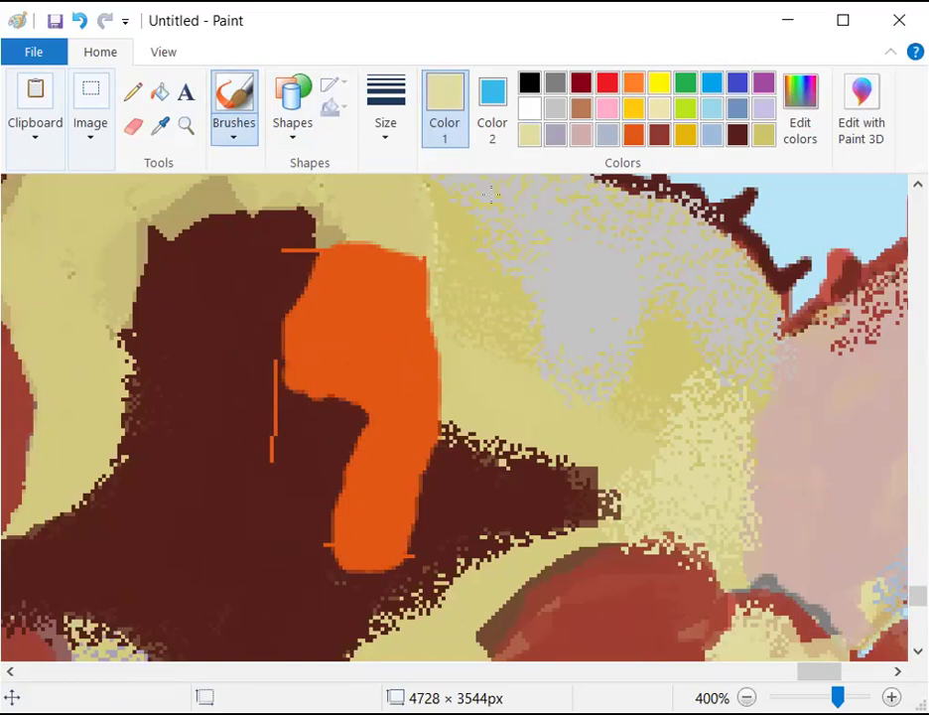
mouse_move(297, 376)
left_mouse_down()
mouse_move(341, 384)
mouse_move(357, 399)
mouse_move(367, 445)
mouse_move(346, 544)
left_mouse_up()
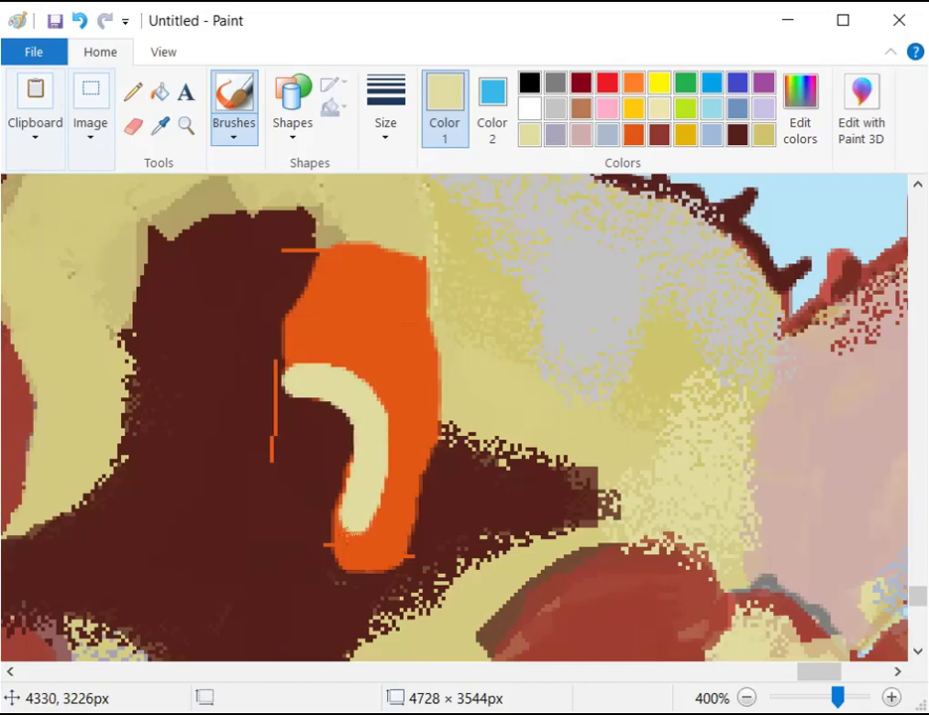
left_click(242, 149)
left_click(186, 235)
left_click(329, 325)
mouse_move(329, 325)
left_mouse_down()
mouse_move(300, 356)
mouse_move(315, 356)
mouse_move(356, 391)
mouse_move(350, 506)
left_mouse_up()
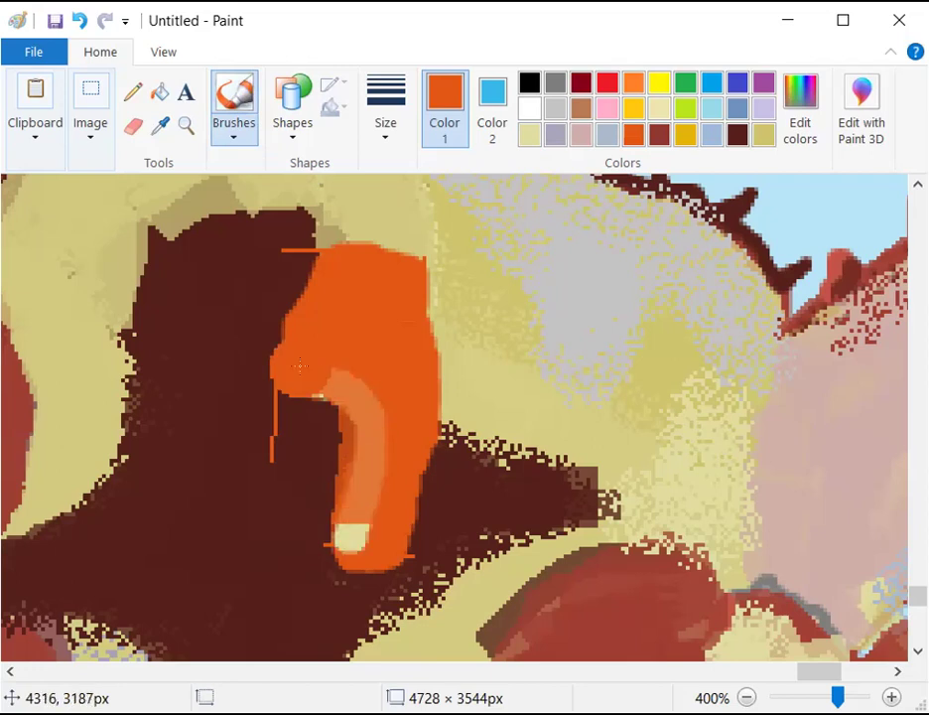
left_click_drag(322, 369, 343, 526)
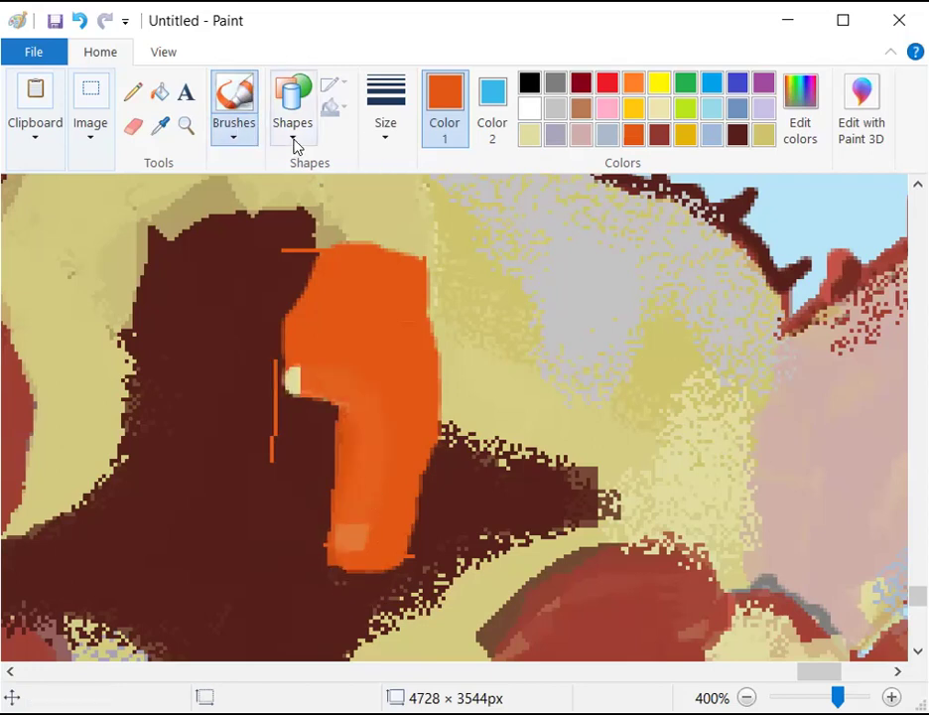
Try to airbrush pale yellow speckles down the inner part of the orange mouthpart
left_click(225, 142)
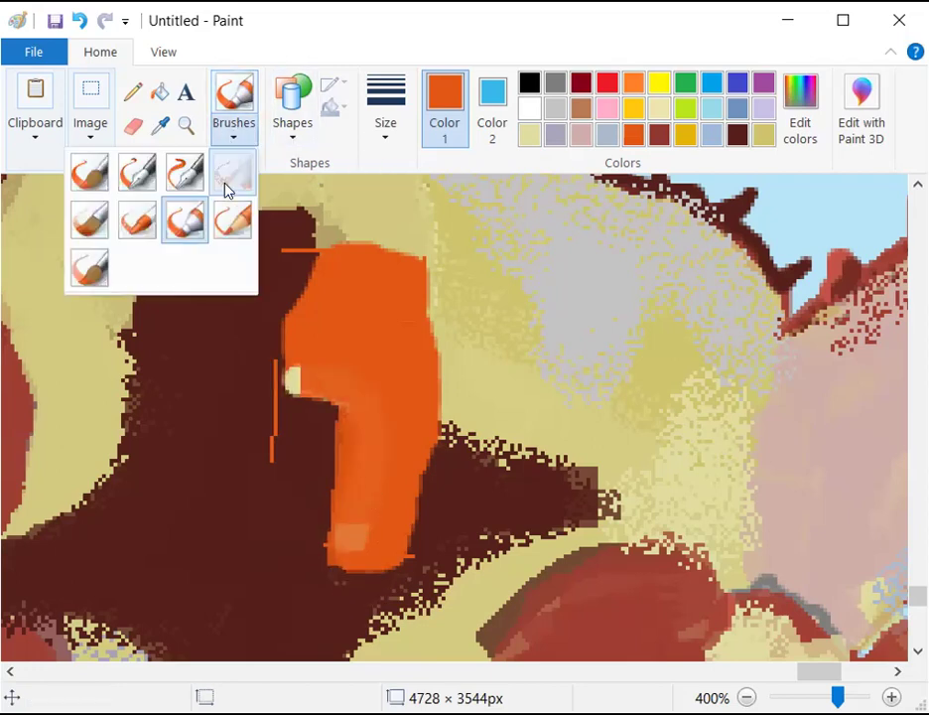
left_click(530, 138)
left_click_drag(318, 338, 374, 520)
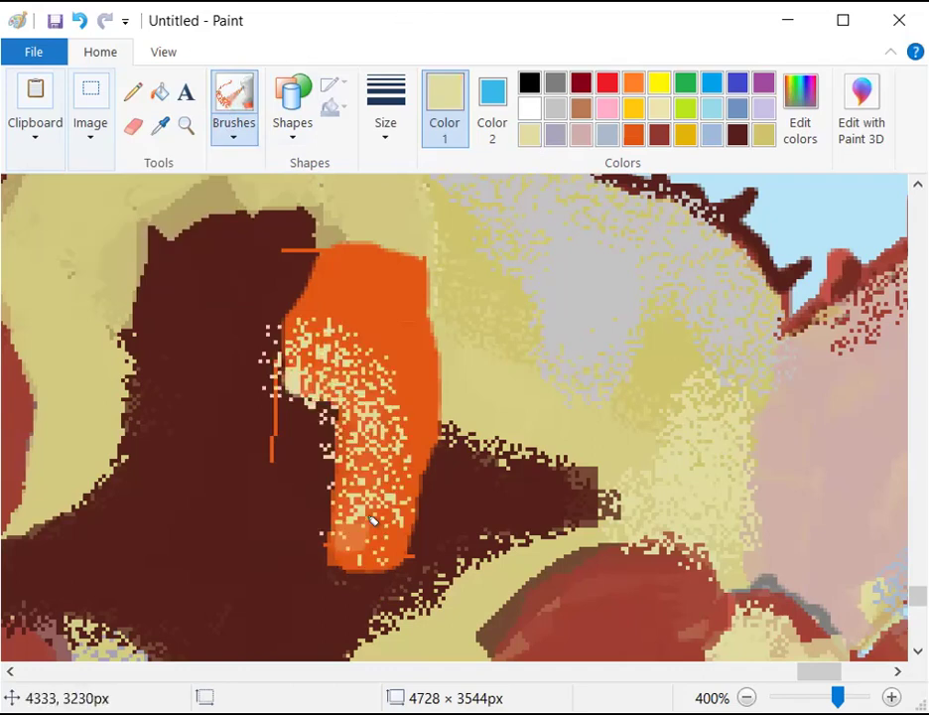
key("ctrl+z")
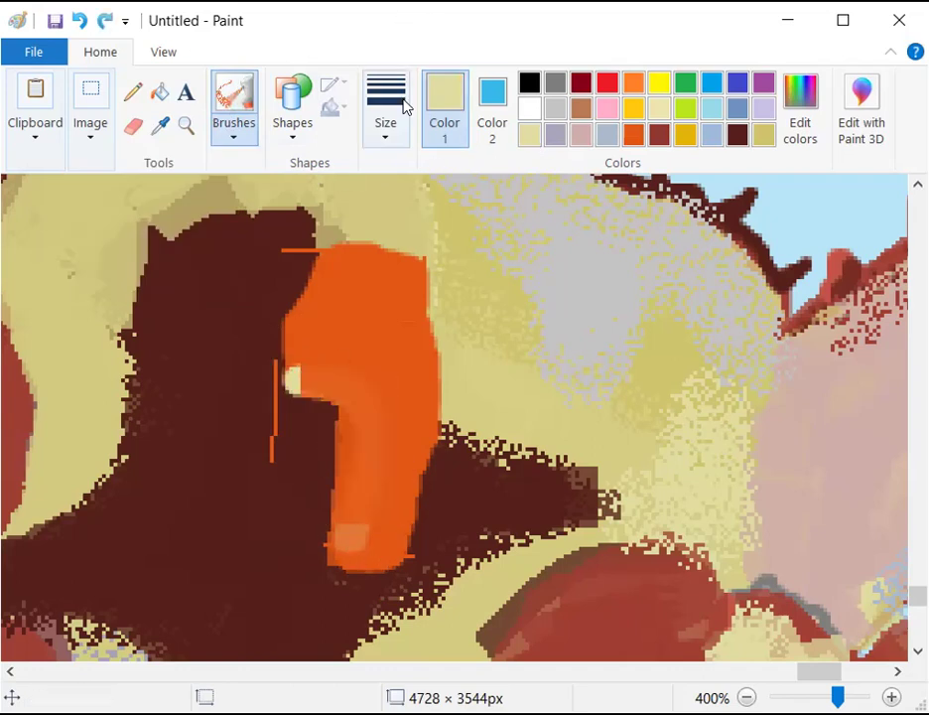
mouse_move(288, 333)
left_mouse_down()
mouse_move(370, 442)
mouse_move(379, 506)
left_mouse_up()
key("ctrl+z")
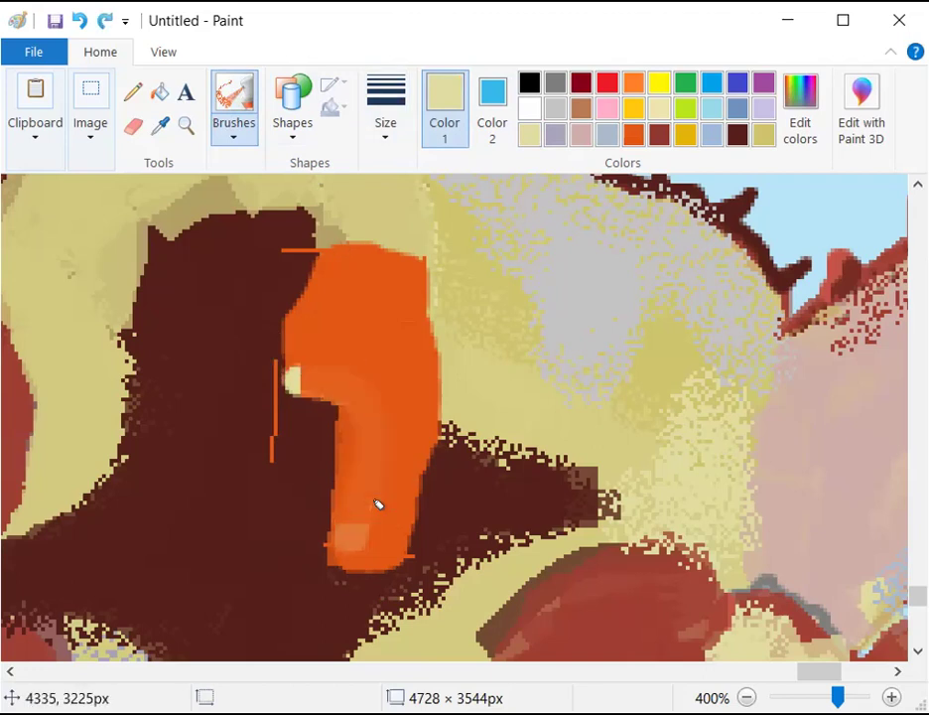
Paint a short pale yellow Marker highlight on the orange mouthpart's outer side and break it up with orange Airbrush speckles
left_click(234, 137)
left_click(230, 194)
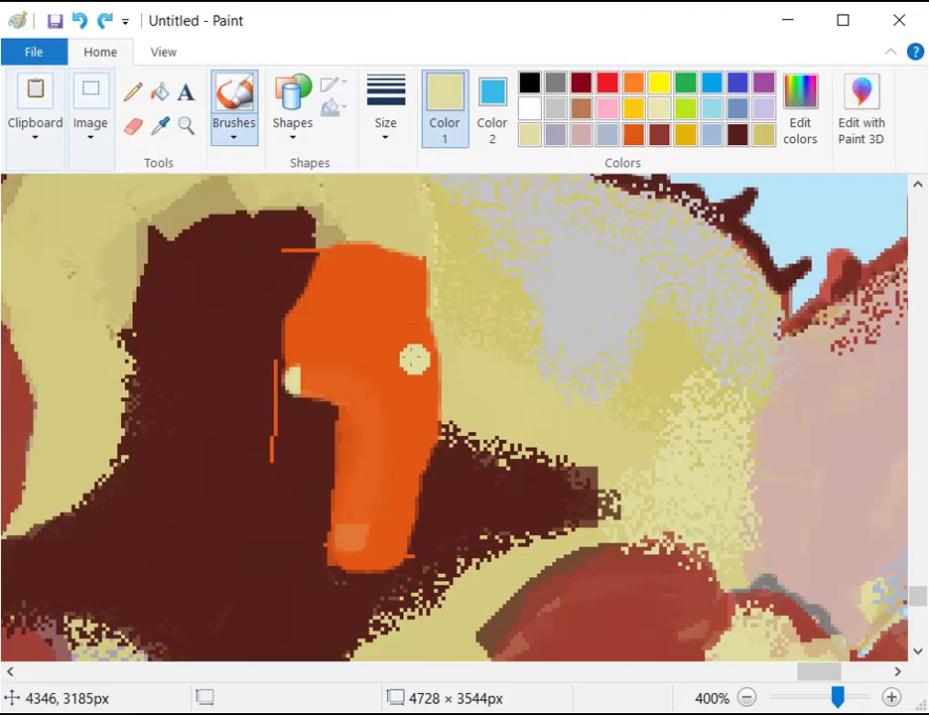
left_click_drag(415, 358, 396, 352)
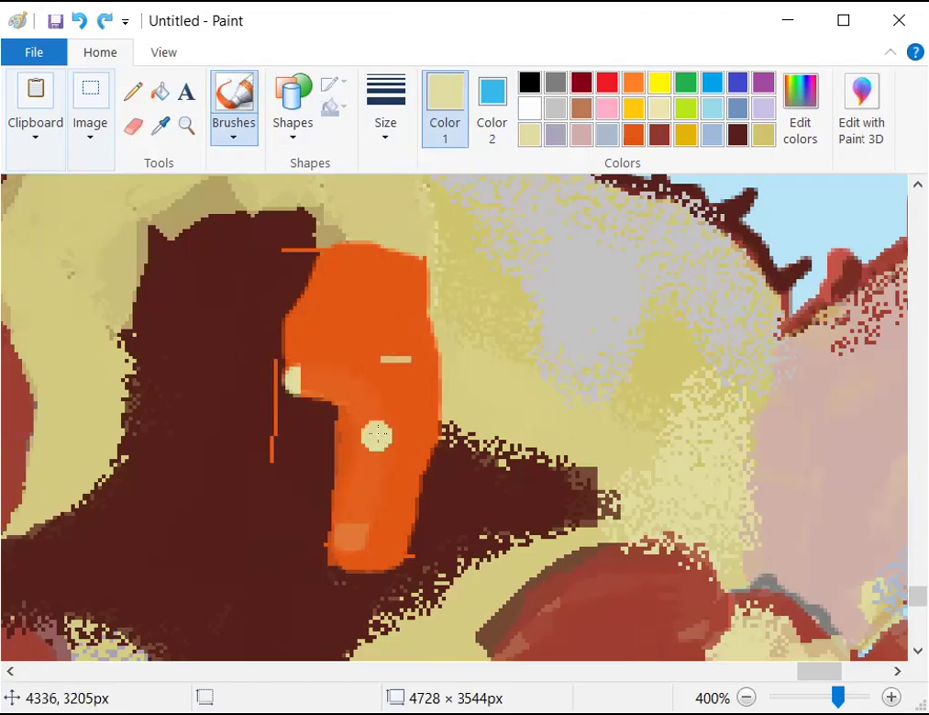
mouse_move(388, 429)
left_mouse_down()
mouse_move(388, 392)
mouse_move(391, 433)
mouse_move(401, 362)
left_mouse_up()
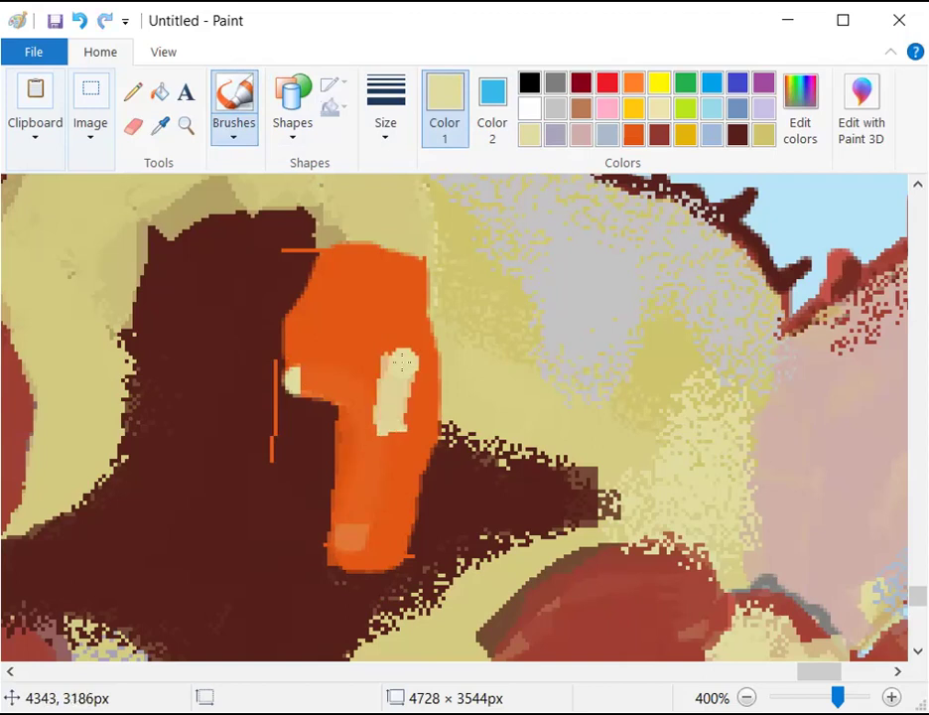
left_click(632, 134)
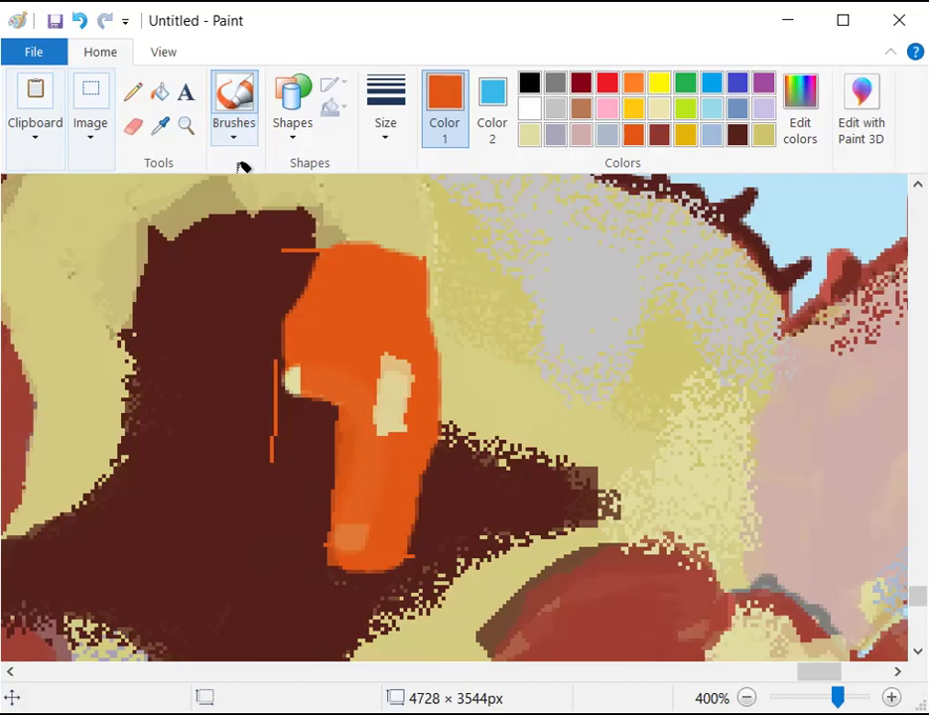
left_click(234, 137)
left_click(234, 253)
left_click_drag(392, 359, 402, 444)
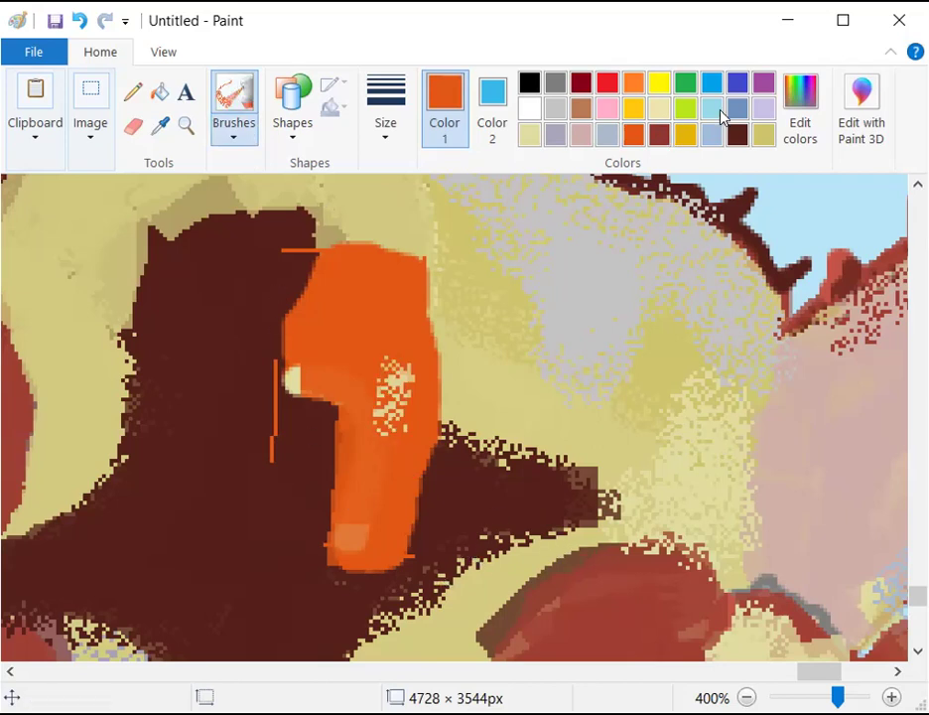
Paint dark brown over the stray orange guide lines around the mouthpart with the Brush
left_click(738, 134)
mouse_move(258, 357)
left_mouse_down()
mouse_move(270, 387)
mouse_move(275, 463)
left_mouse_up()
key("ctrl+z")
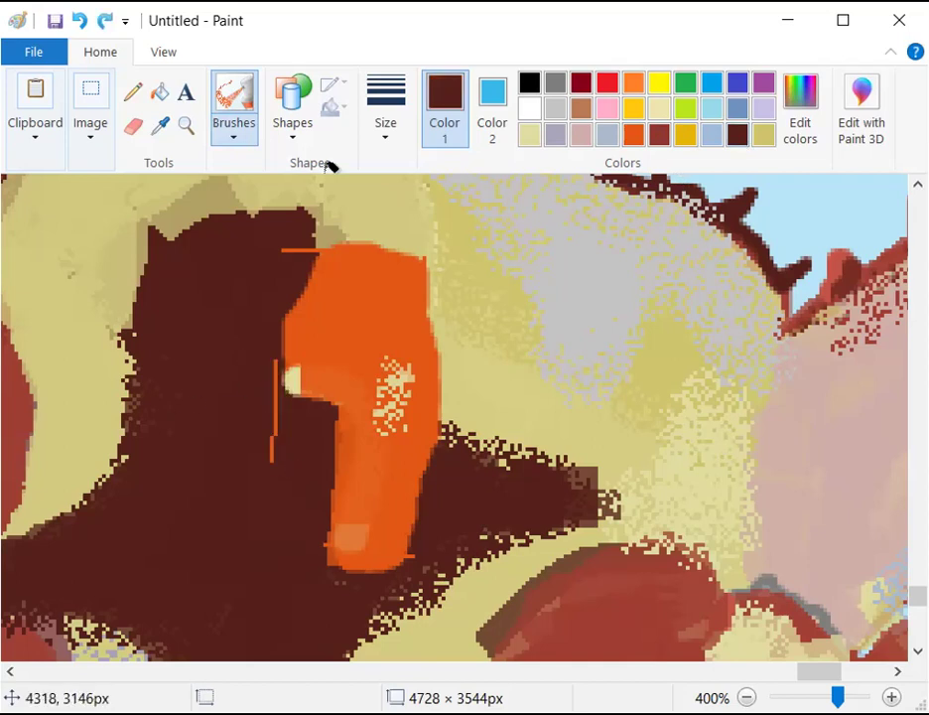
left_click(233, 127)
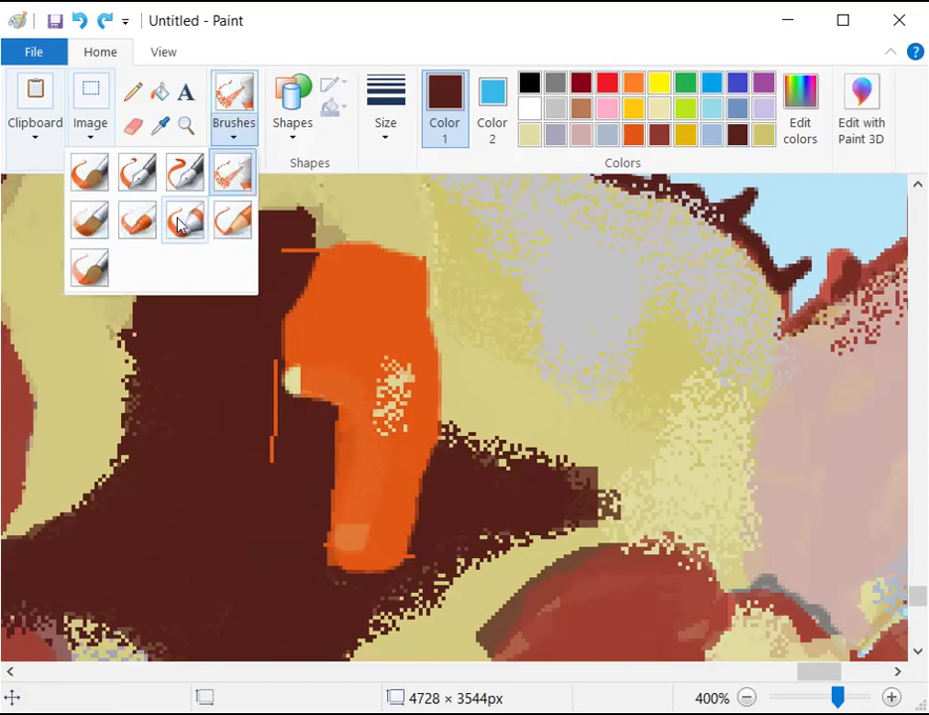
left_click(103, 189)
mouse_move(273, 360)
left_mouse_down()
mouse_move(273, 462)
mouse_move(270, 449)
left_mouse_up()
left_click_drag(290, 256, 290, 258)
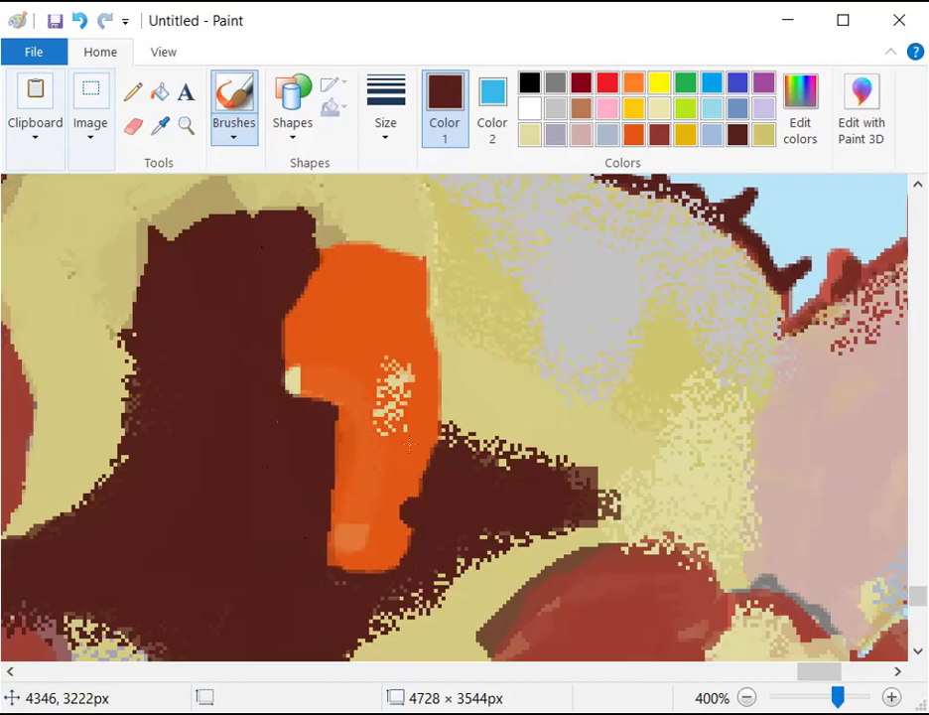
Draw thin dark brown Brush lines on the orange mouthpart at its upper tip, middle notch and lower end
left_click(238, 140)
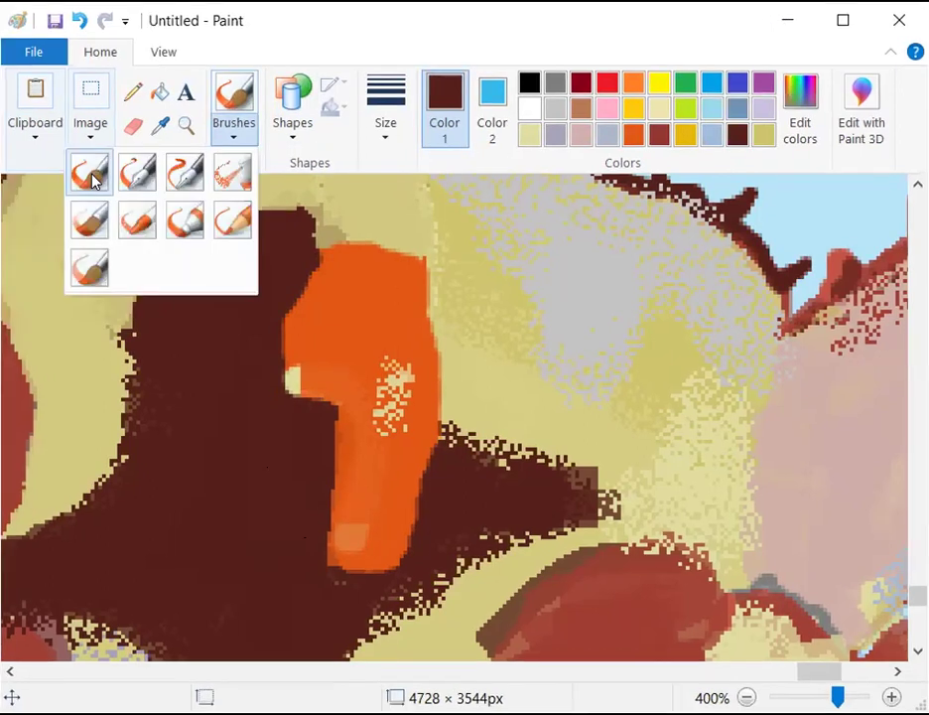
left_click(91, 178)
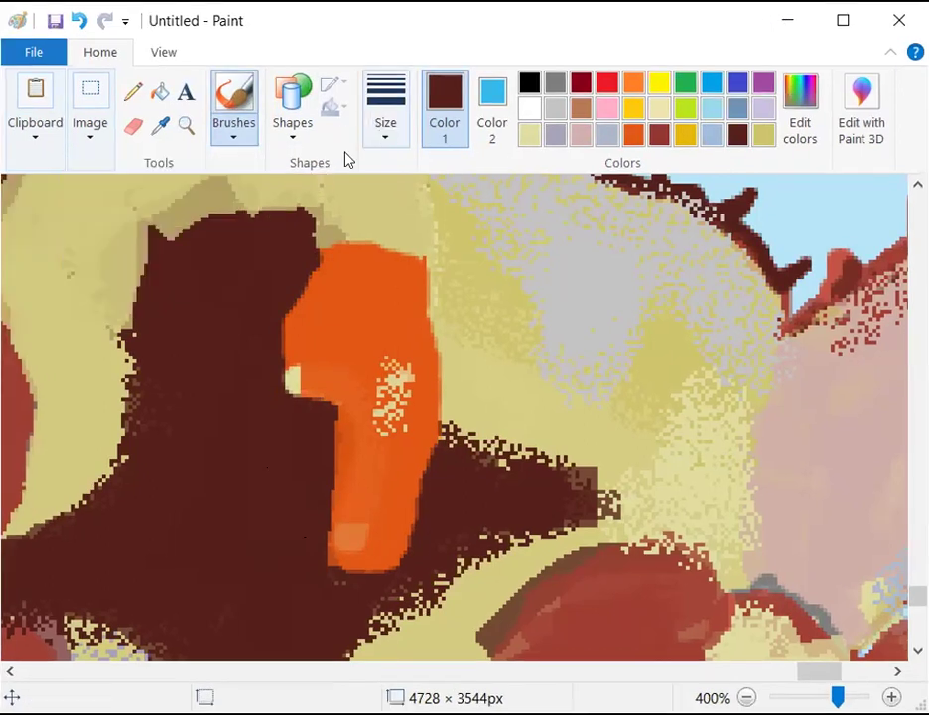
left_click_drag(328, 389, 326, 391)
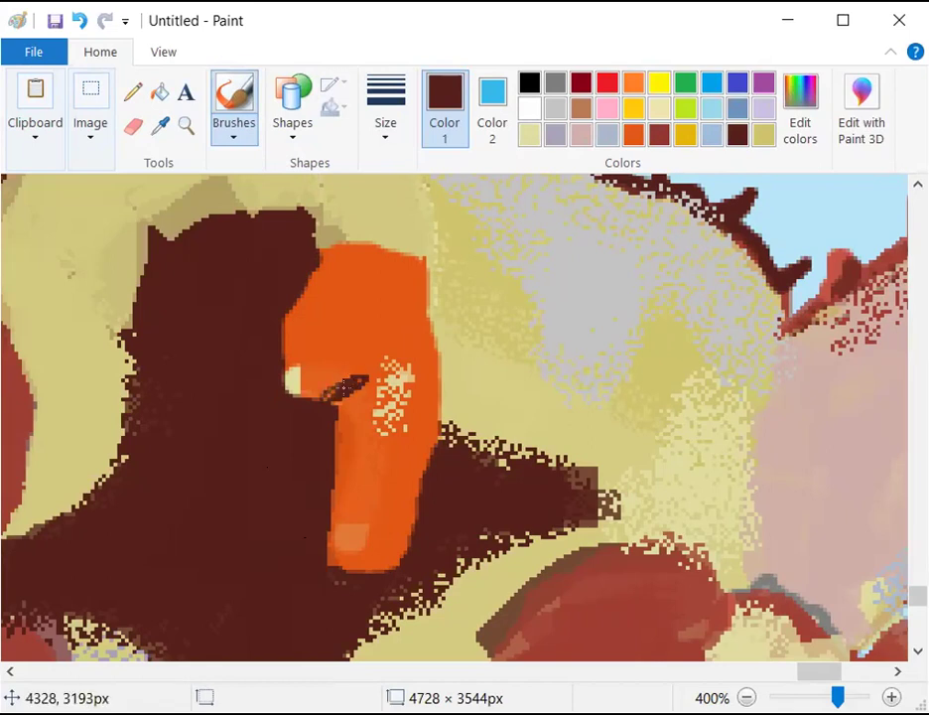
left_click_drag(378, 456, 375, 521)
key("ctrl+z")
mouse_move(387, 397)
left_mouse_down()
mouse_move(384, 478)
mouse_move(355, 550)
mouse_move(342, 512)
left_mouse_up()
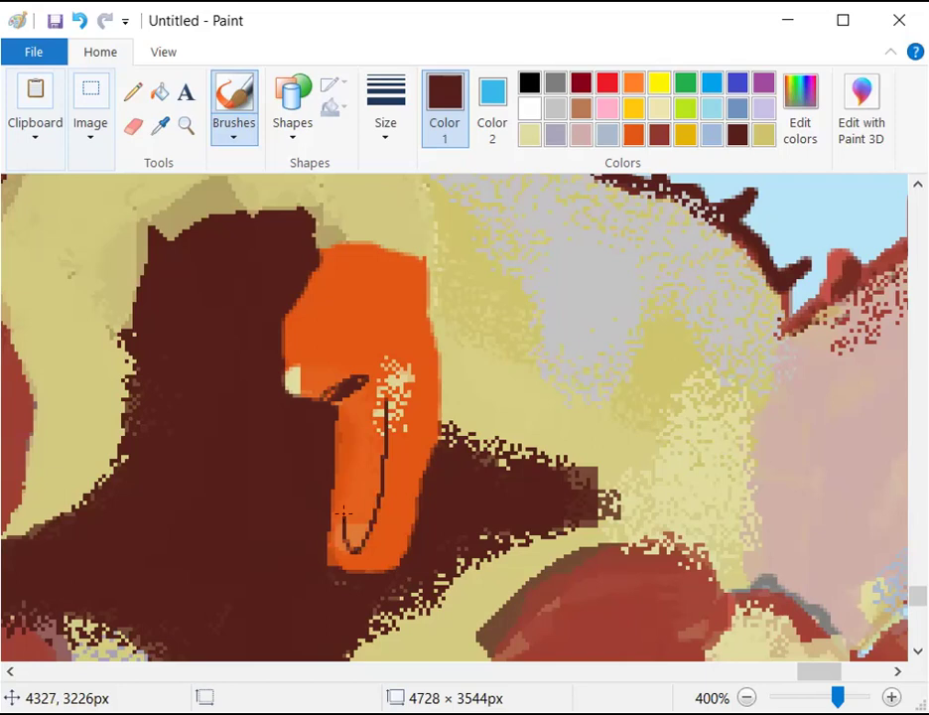
left_click_drag(395, 548, 422, 430)
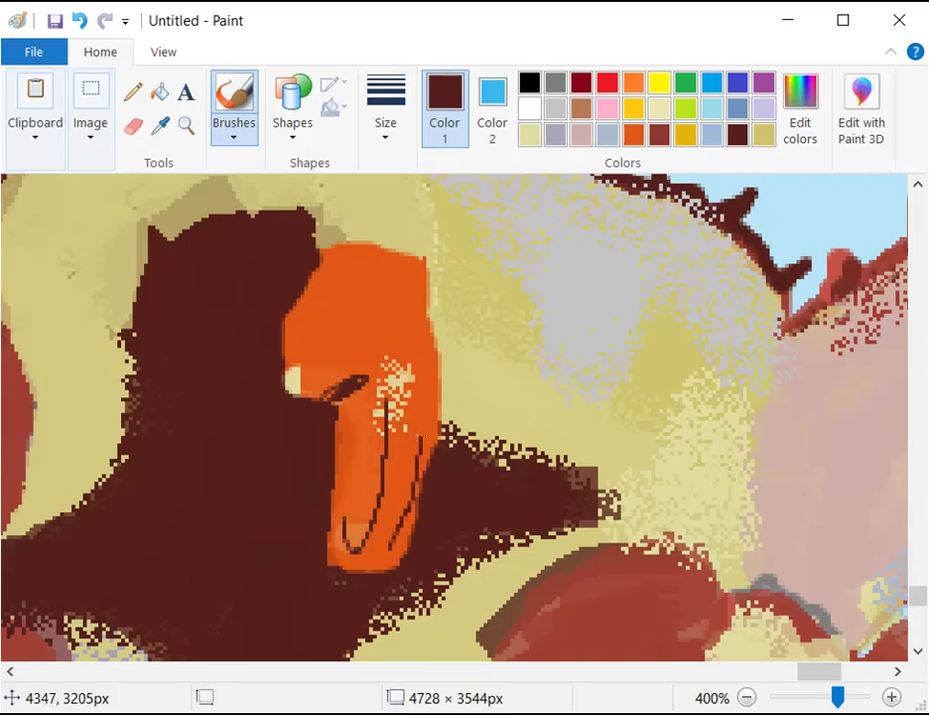
mouse_move(311, 296)
left_mouse_down()
mouse_move(350, 257)
mouse_move(331, 245)
mouse_move(316, 307)
left_mouse_up()
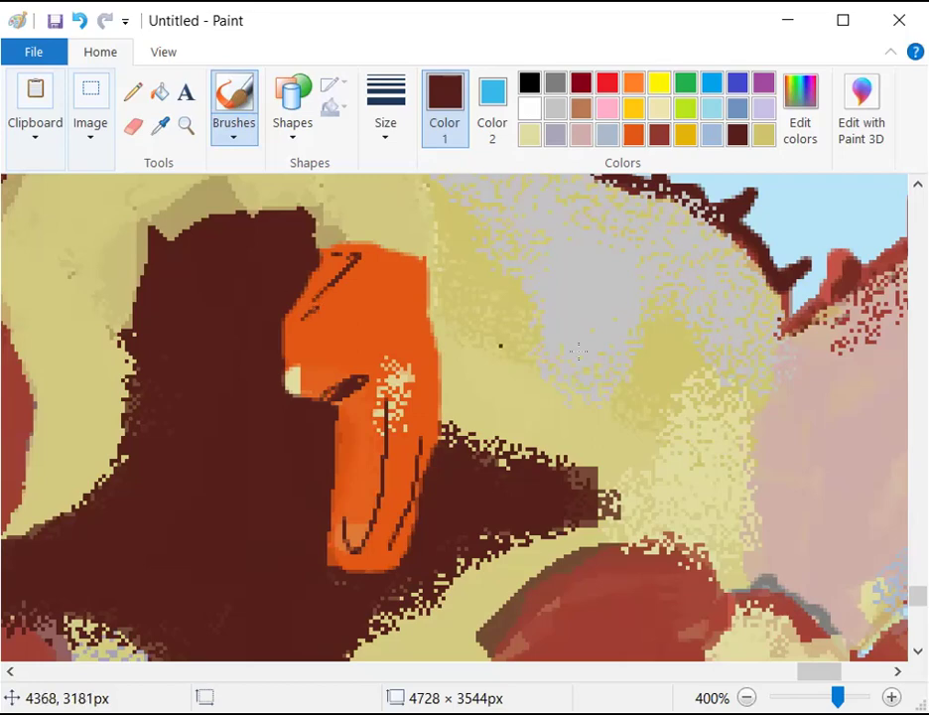
Choose orange and the thickest Brush size for painting beside the existing mouthpart on the dark central marking
key("ctrl+Page_Down")
key("ctrl+Page_Down")
key("ctrl+Page_Down")
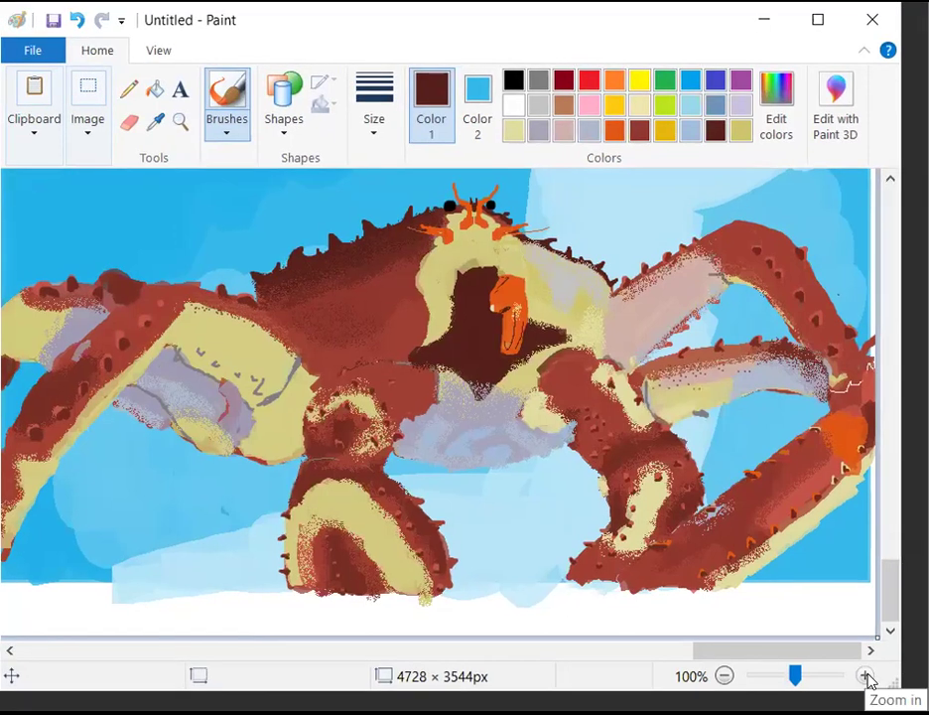
left_click(867, 678)
left_click(867, 678)
left_click(867, 679)
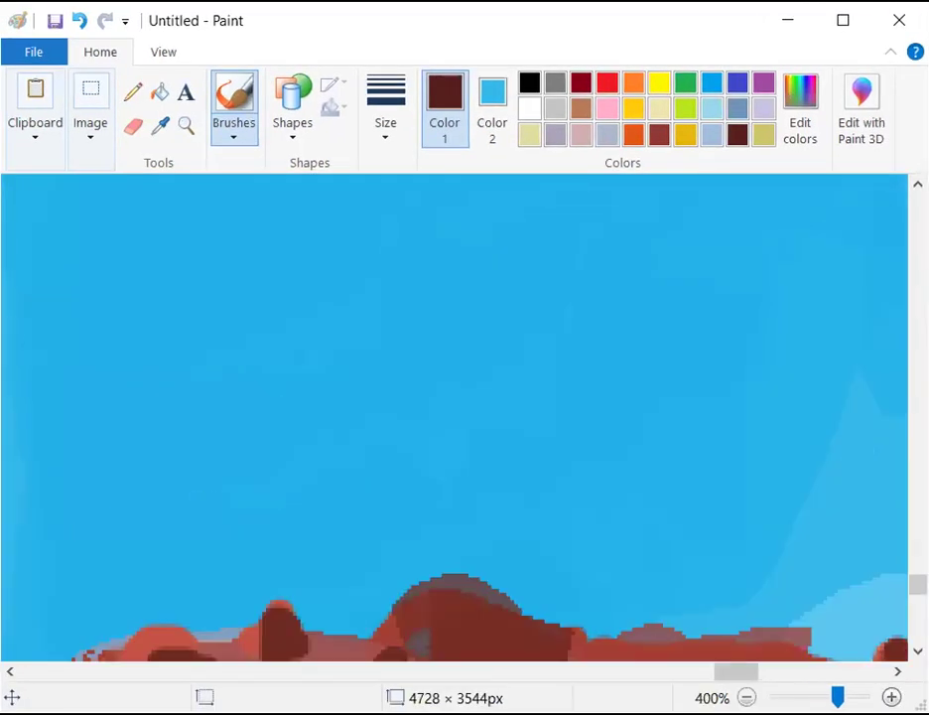
left_click_drag(737, 651, 828, 673)
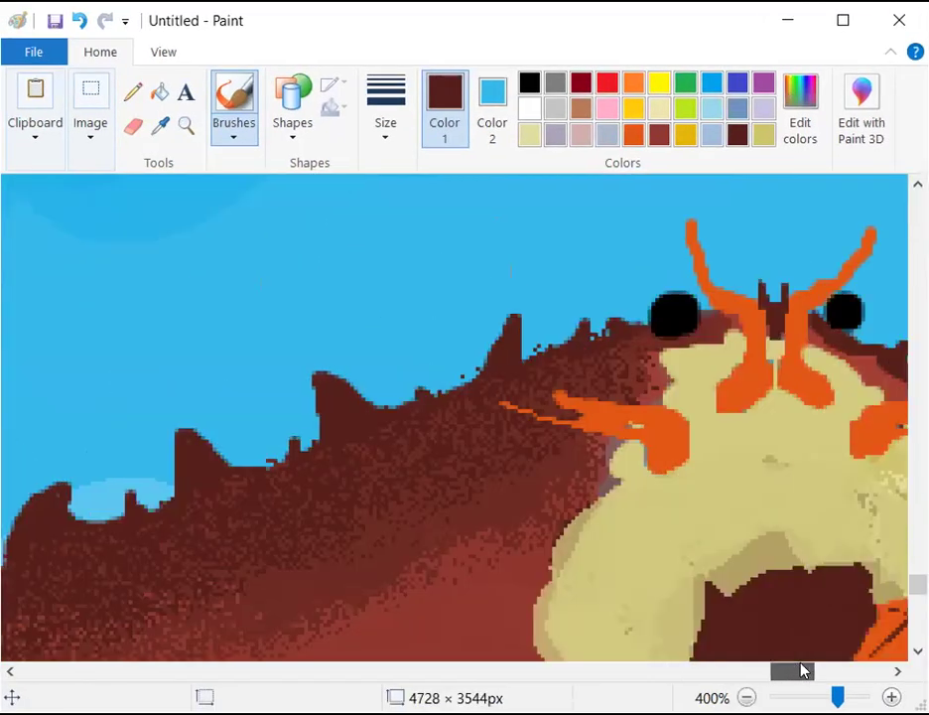
scroll(376, 509, "down", 3)
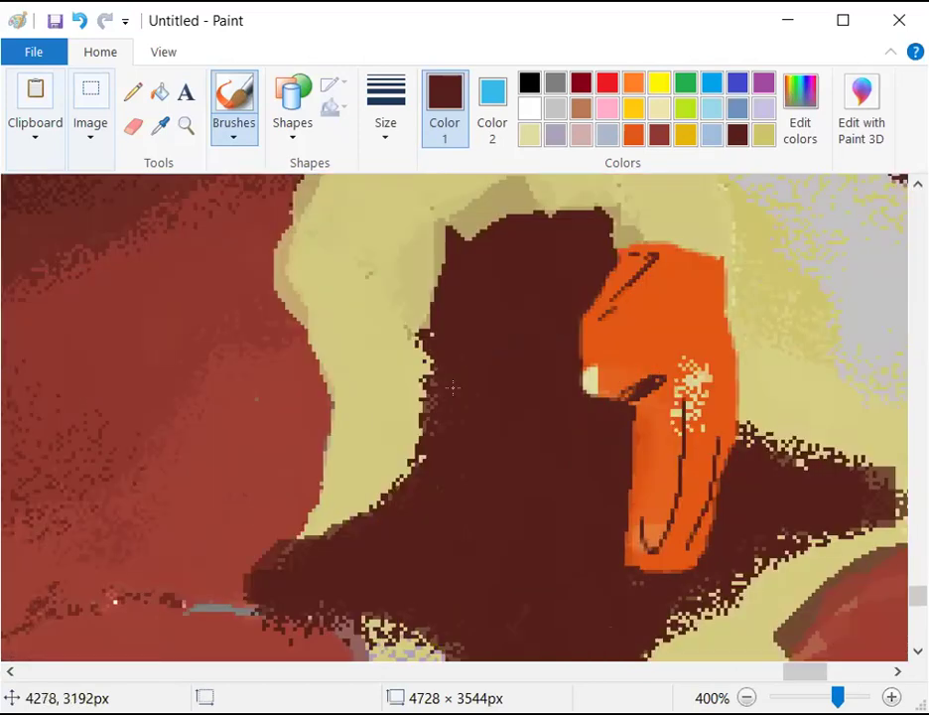
left_click(634, 136)
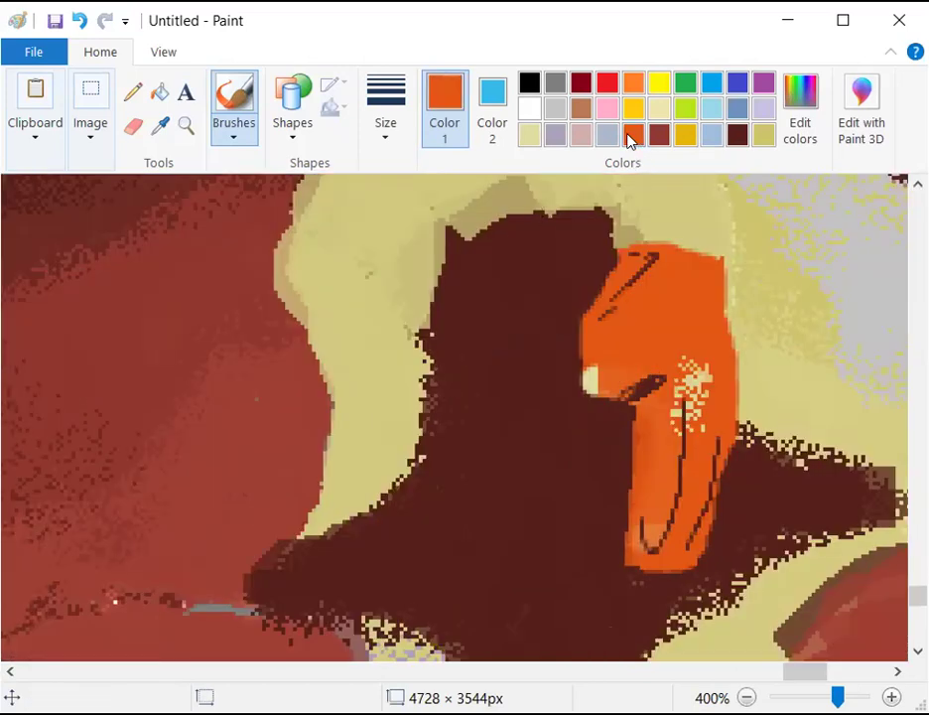
left_click(396, 132)
left_click(352, 318)
Try to paint a hooked orange mouthpart outline on the left side of the dark central marking
mouse_move(439, 270)
left_mouse_down()
mouse_move(449, 266)
mouse_move(430, 340)
left_mouse_up()
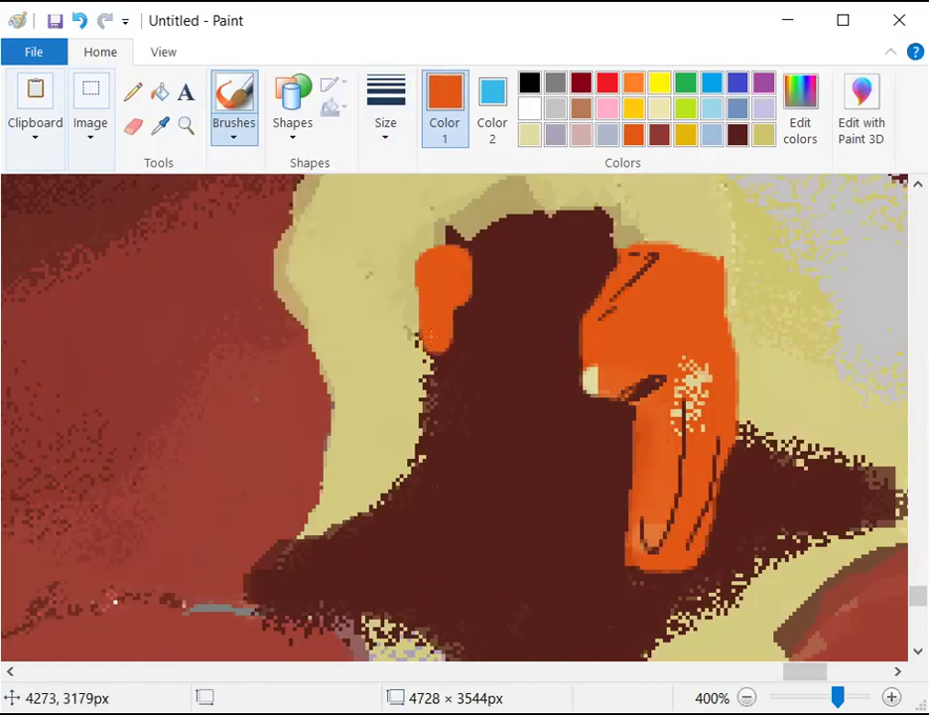
mouse_move(435, 278)
left_mouse_down()
mouse_move(504, 409)
mouse_move(452, 384)
mouse_move(461, 344)
mouse_move(491, 326)
mouse_move(515, 350)
mouse_move(526, 549)
left_mouse_up()
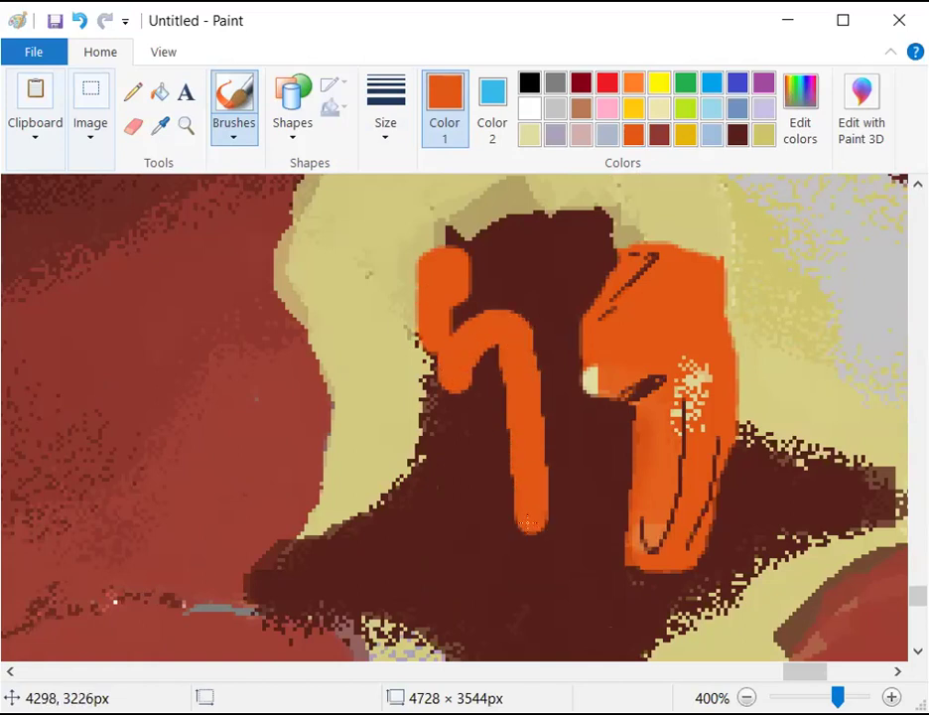
left_click_drag(521, 388, 514, 410)
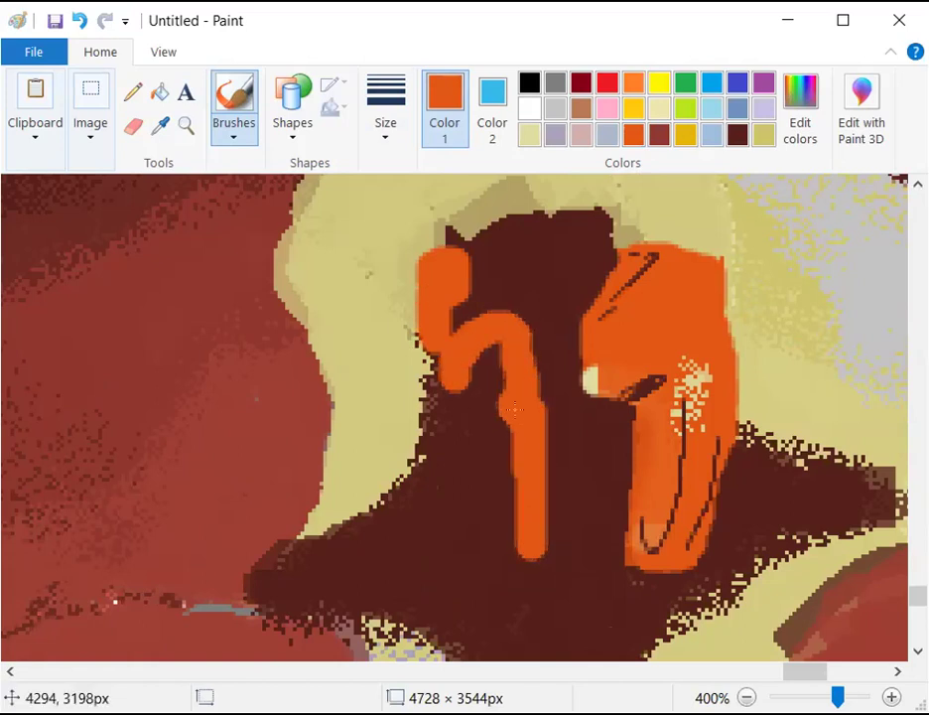
key("ctrl+z")
key("ctrl+z")
key("ctrl+z")
key("ctrl+z")
Paint a second solid orange mouthpart left of the first, with a long inner prong and a small dark notch
mouse_move(457, 342)
left_mouse_down()
mouse_move(488, 315)
mouse_move(507, 318)
mouse_move(524, 556)
mouse_move(508, 396)
mouse_move(482, 343)
mouse_move(511, 342)
mouse_move(512, 326)
mouse_move(531, 374)
mouse_move(536, 437)
mouse_move(518, 513)
mouse_move(536, 418)
mouse_move(537, 340)
mouse_move(497, 272)
mouse_move(449, 262)
mouse_move(494, 262)
mouse_move(521, 275)
mouse_move(528, 314)
left_mouse_up()
mouse_move(498, 352)
left_mouse_down()
mouse_move(454, 328)
mouse_move(492, 302)
mouse_move(468, 336)
mouse_move(512, 314)
mouse_move(474, 289)
mouse_move(459, 314)
mouse_move(542, 346)
mouse_move(514, 386)
mouse_move(465, 408)
mouse_move(418, 375)
mouse_move(410, 391)
mouse_move(427, 407)
mouse_move(411, 256)
mouse_move(448, 228)
mouse_move(519, 230)
left_mouse_up()
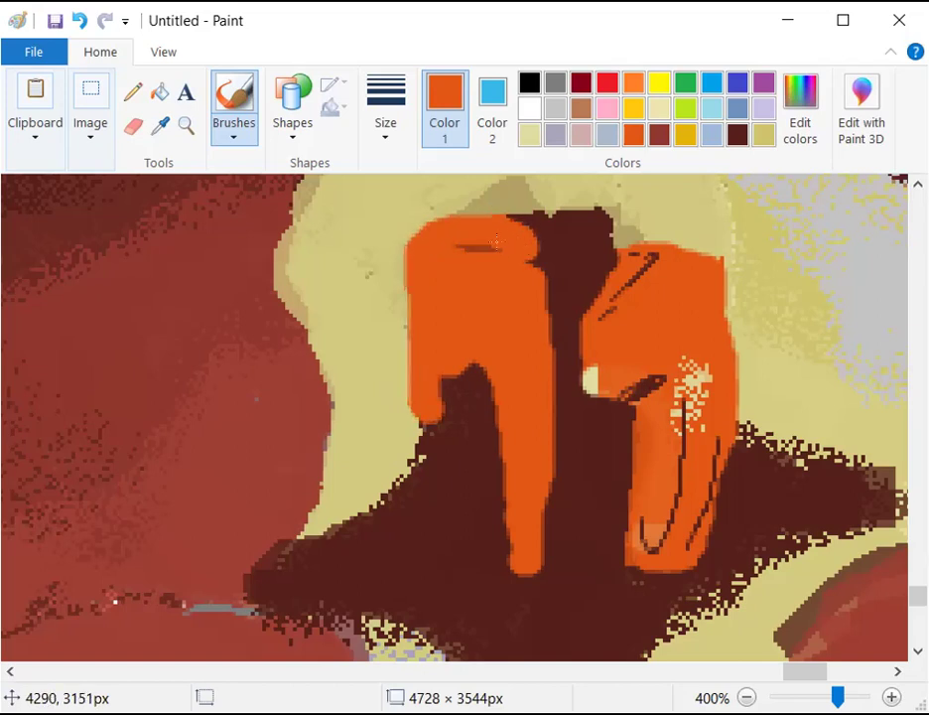
mouse_move(474, 397)
left_mouse_down()
mouse_move(524, 428)
mouse_move(427, 405)
mouse_move(471, 419)
left_mouse_up()
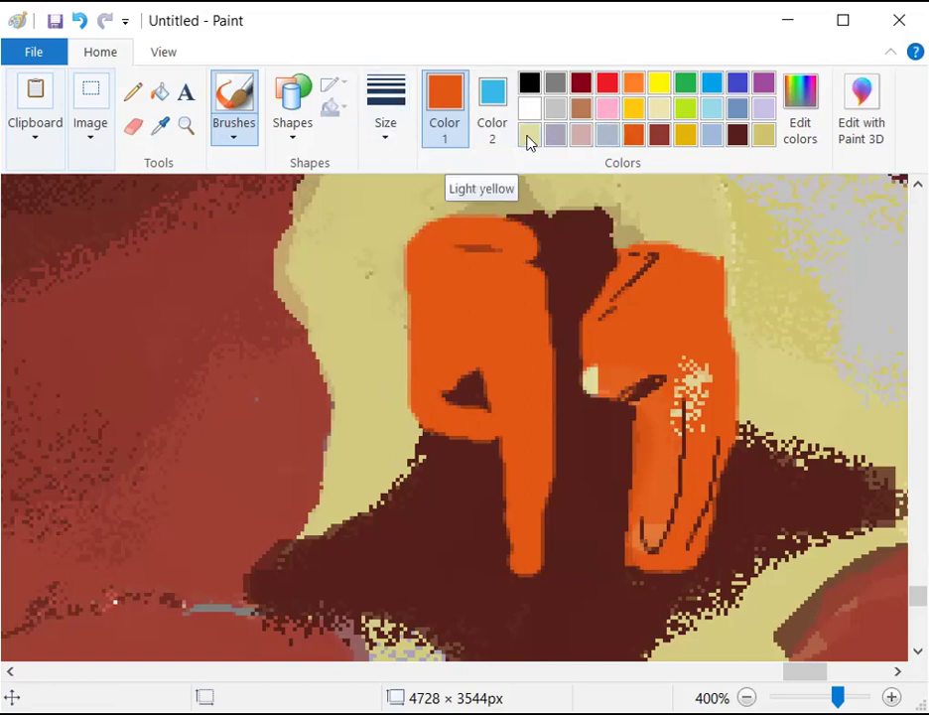
Paint light yellow Marker highlights beside the left mouthpart's notch and down its long lower prong
left_click(529, 139)
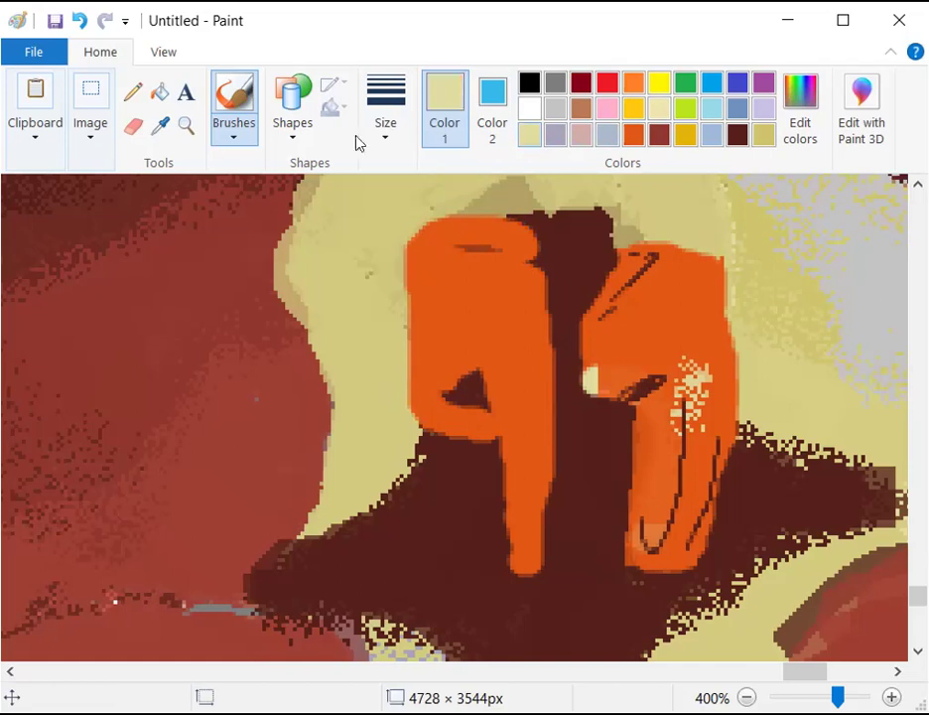
left_click(233, 136)
left_click(182, 224)
mouse_move(413, 366)
left_mouse_down()
mouse_move(451, 363)
mouse_move(431, 375)
mouse_move(463, 362)
left_mouse_up()
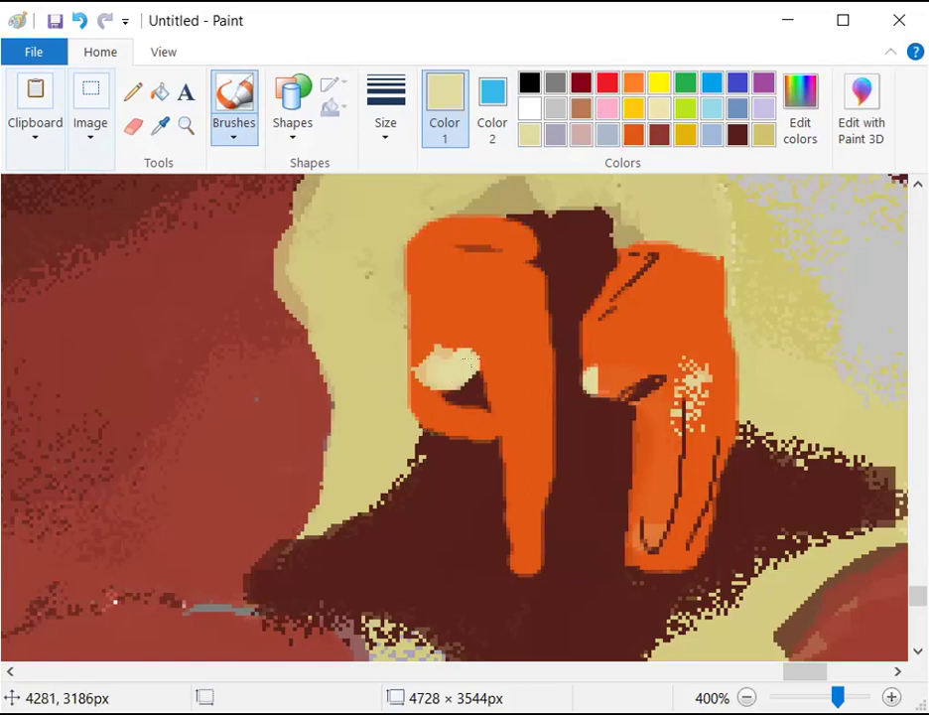
mouse_move(510, 440)
left_mouse_down()
mouse_move(511, 523)
mouse_move(541, 542)
mouse_move(548, 439)
mouse_move(528, 544)
mouse_move(499, 407)
mouse_move(533, 517)
left_mouse_up()
Break up the light yellow on the left mouthpart's lower prong with orange Airbrush speckles, undoing the last strokes
left_click(634, 134)
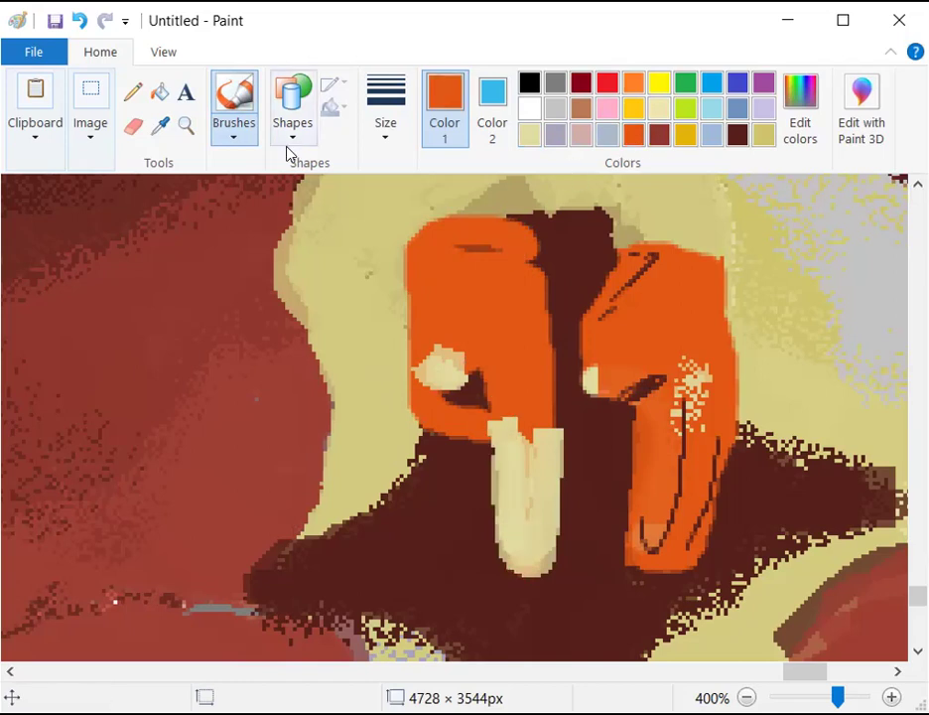
left_click(233, 134)
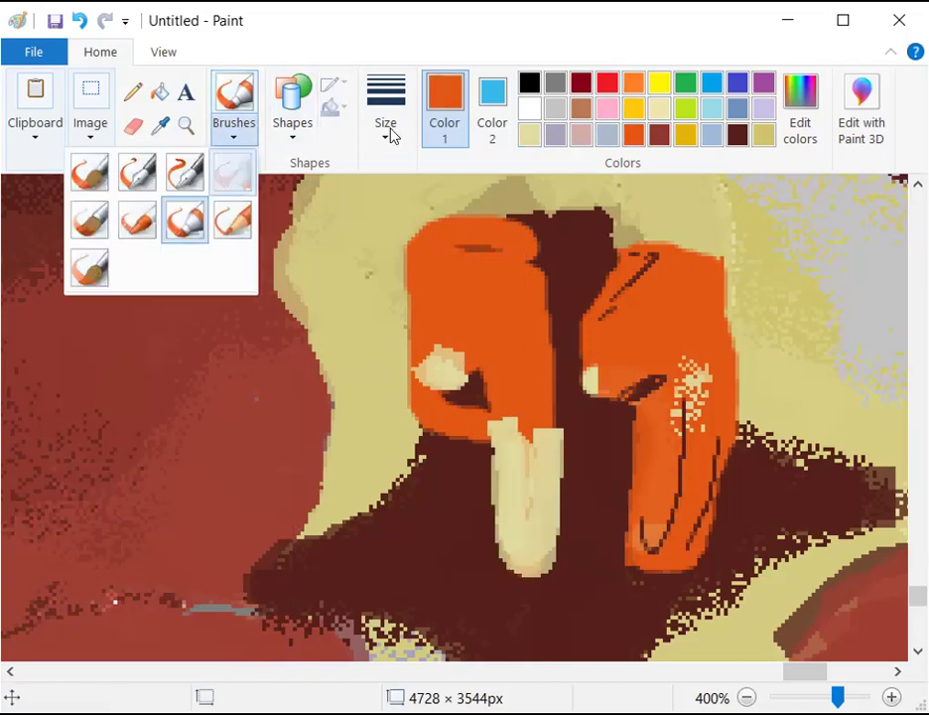
left_click(232, 172)
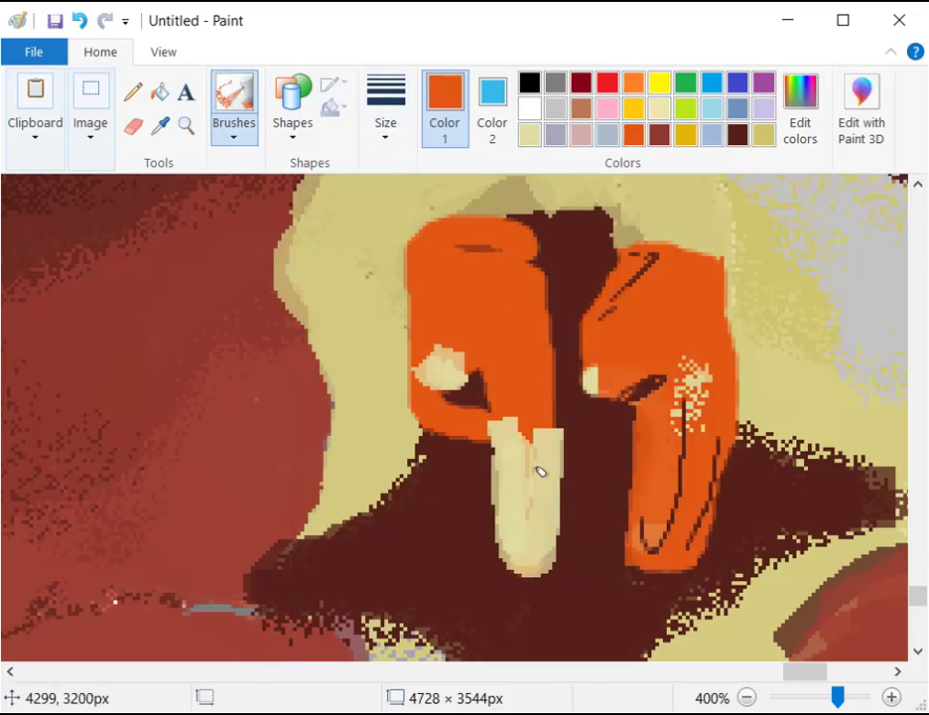
mouse_move(501, 424)
left_mouse_down()
mouse_move(558, 437)
mouse_move(552, 430)
mouse_move(526, 442)
mouse_move(542, 447)
mouse_move(501, 433)
mouse_move(548, 514)
mouse_move(516, 498)
mouse_move(536, 545)
left_mouse_up()
key("ctrl+z")
key("ctrl+z")
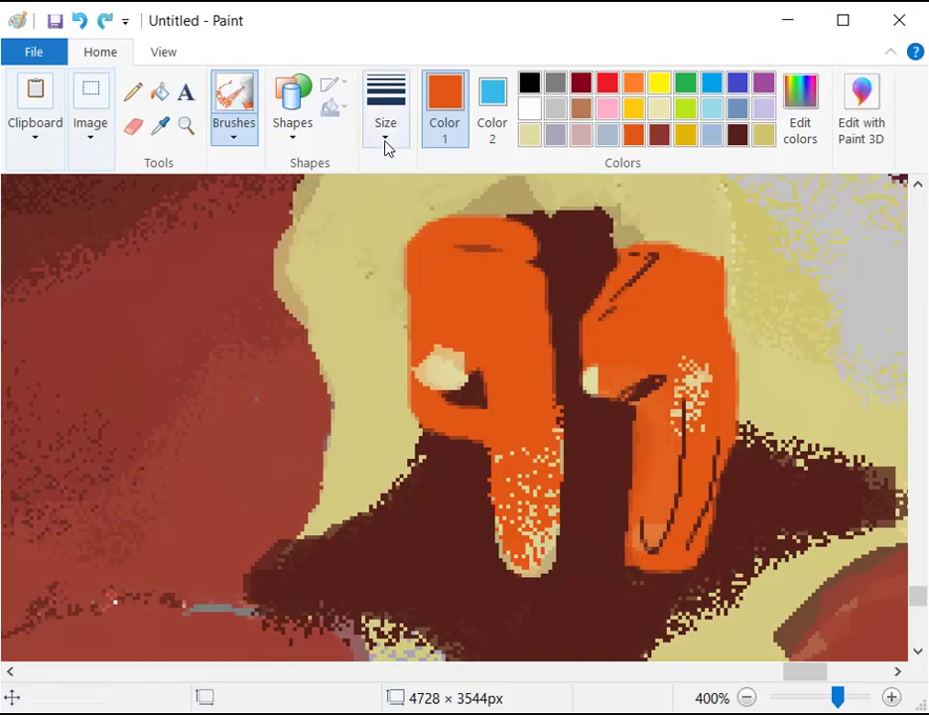
Try to draw a thick dark brown curve down the outer side of the left mouthpart
left_click(736, 134)
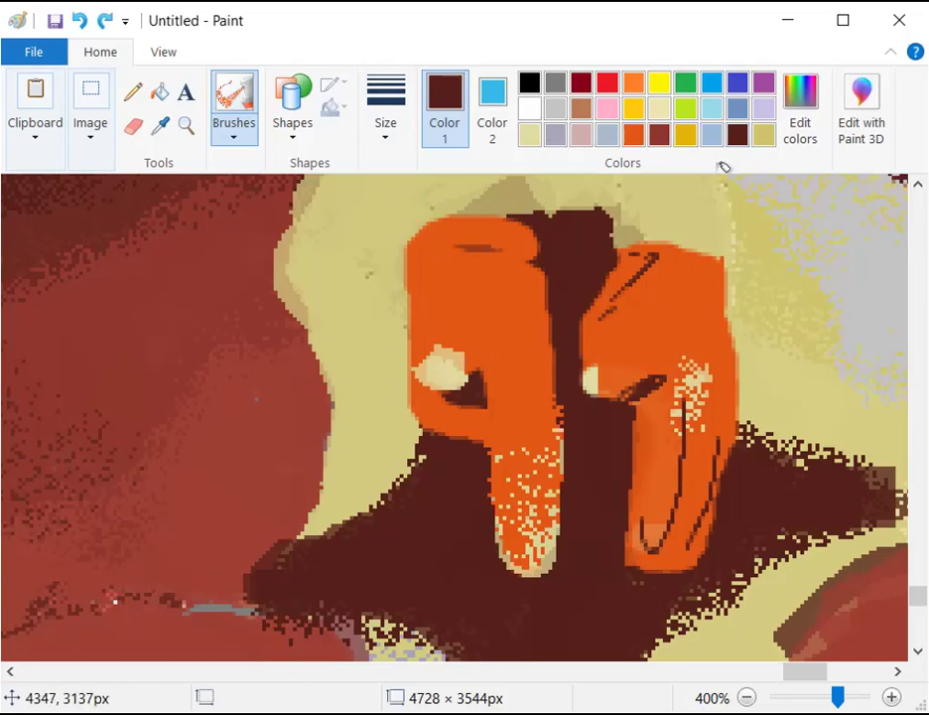
mouse_move(494, 248)
left_mouse_down()
mouse_move(448, 286)
mouse_move(431, 350)
left_mouse_up()
key("ctrl+z")
key("ctrl+y")
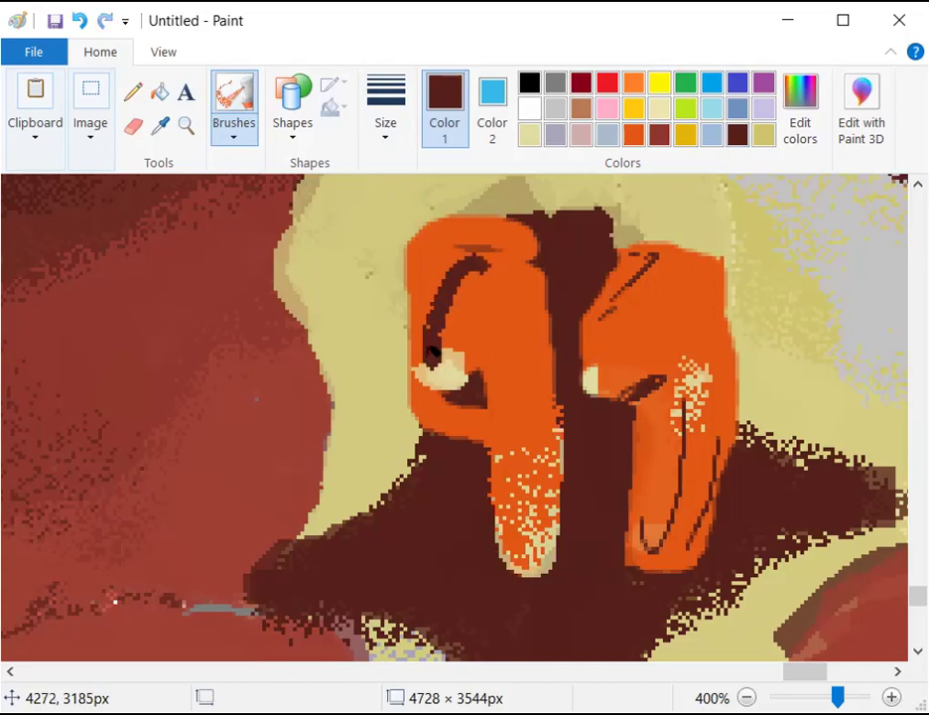
key("ctrl+z")
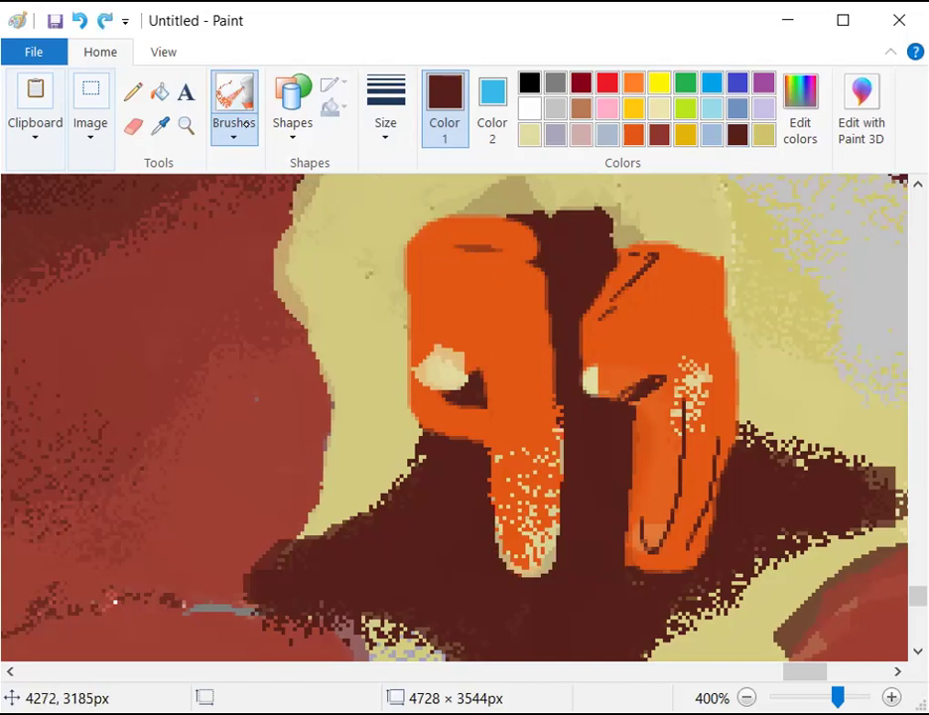
Draw dark brown contour lines around the left mouthpart's upper curve and extend its notch with the thinnest Brush
left_click(383, 114)
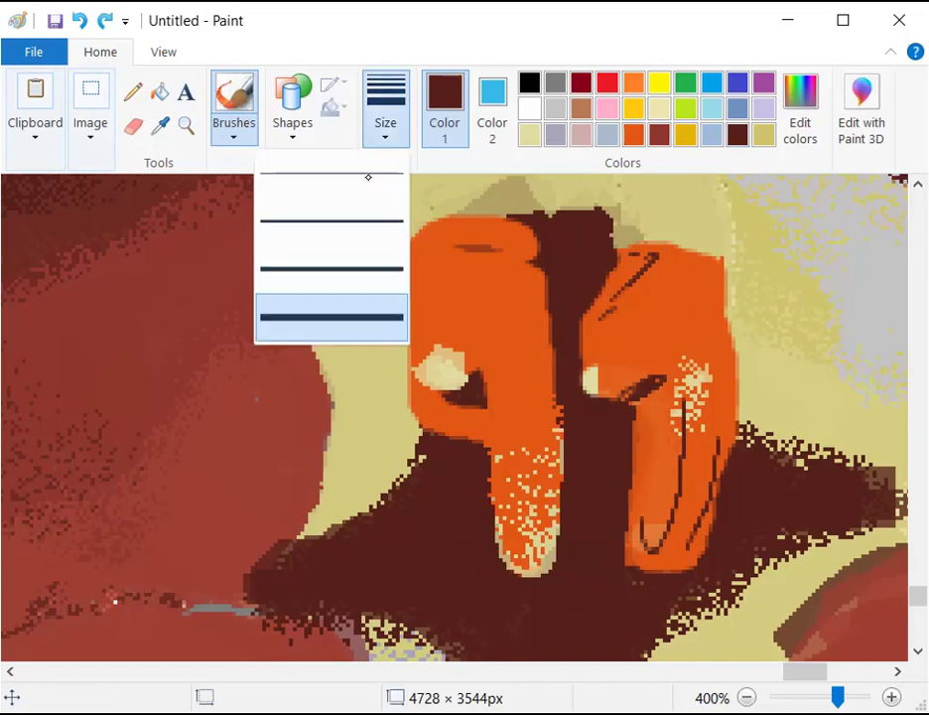
left_click(368, 177)
mouse_move(472, 254)
left_mouse_down()
mouse_move(448, 276)
mouse_move(435, 318)
left_mouse_up()
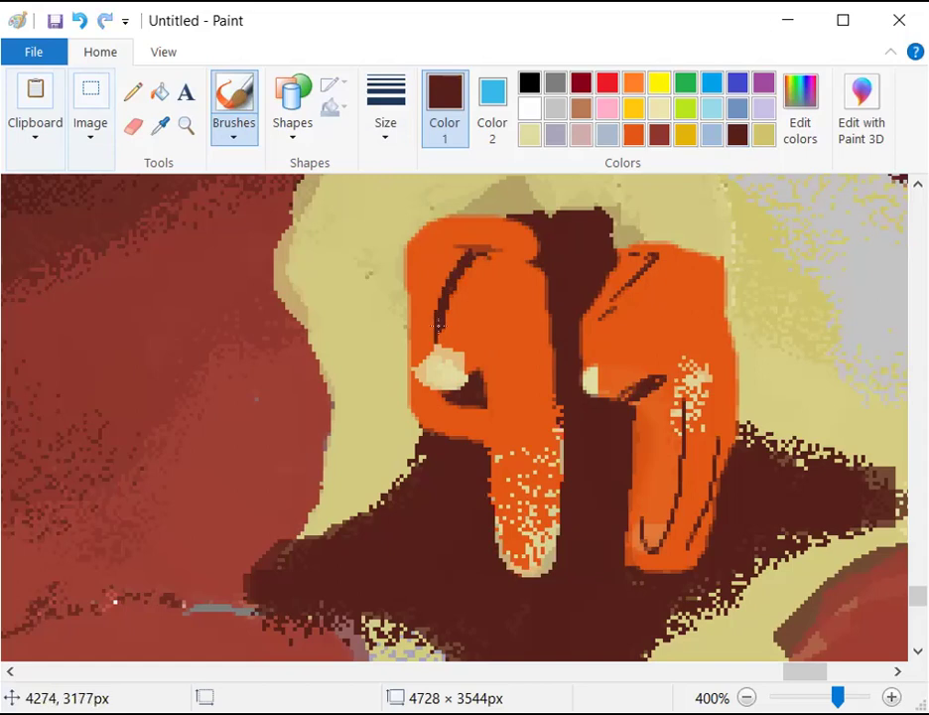
left_click_drag(438, 326, 441, 382)
mouse_move(436, 326)
left_mouse_down()
mouse_move(440, 266)
mouse_move(452, 266)
mouse_move(432, 294)
mouse_move(444, 282)
left_mouse_up()
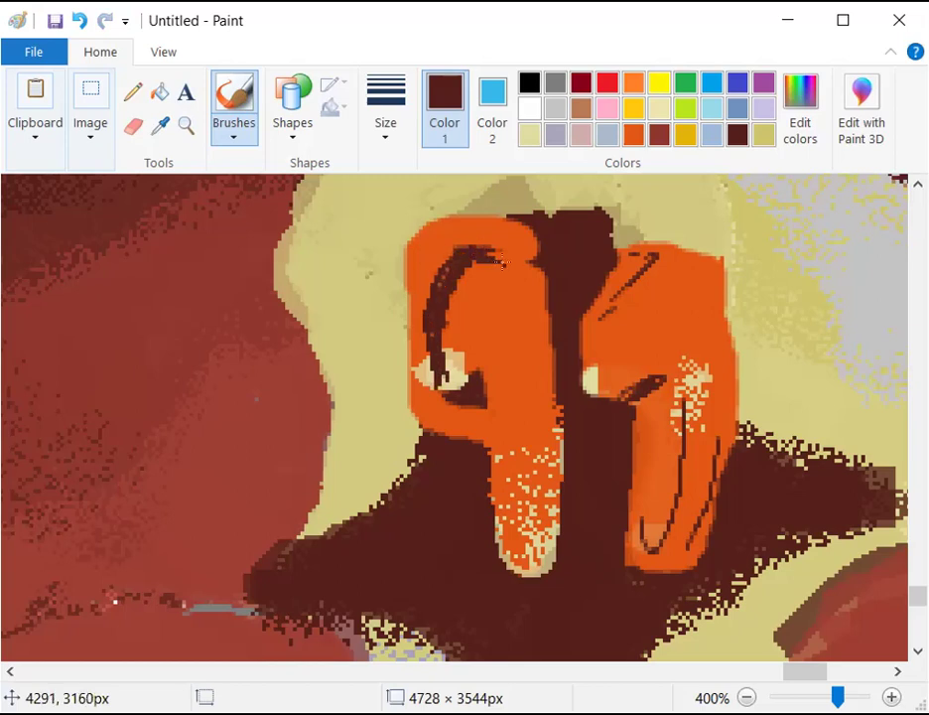
left_click_drag(444, 353, 447, 389)
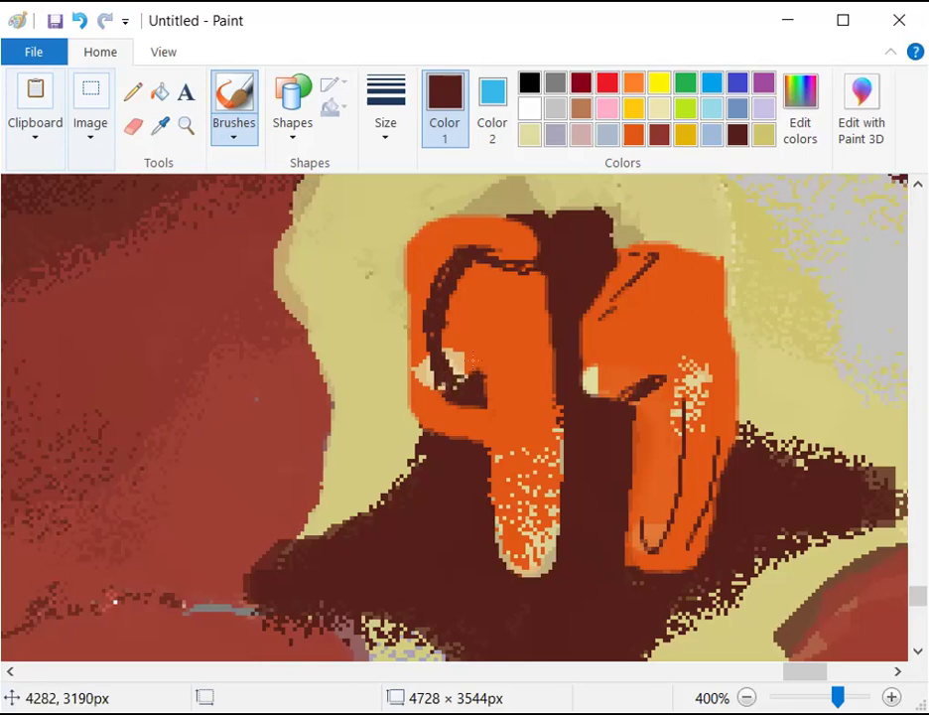
mouse_move(488, 336)
left_mouse_down()
mouse_move(499, 362)
mouse_move(484, 397)
left_mouse_up()
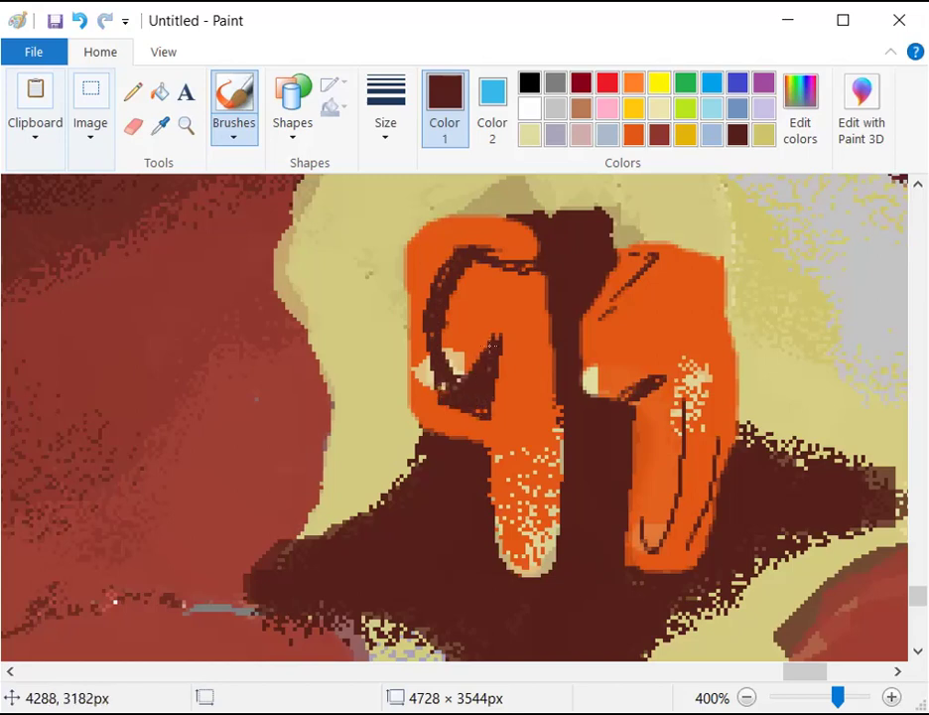
Mix a darker orange with red 186, green 71 and blue 16
left_click(627, 135)
left_click(800, 109)
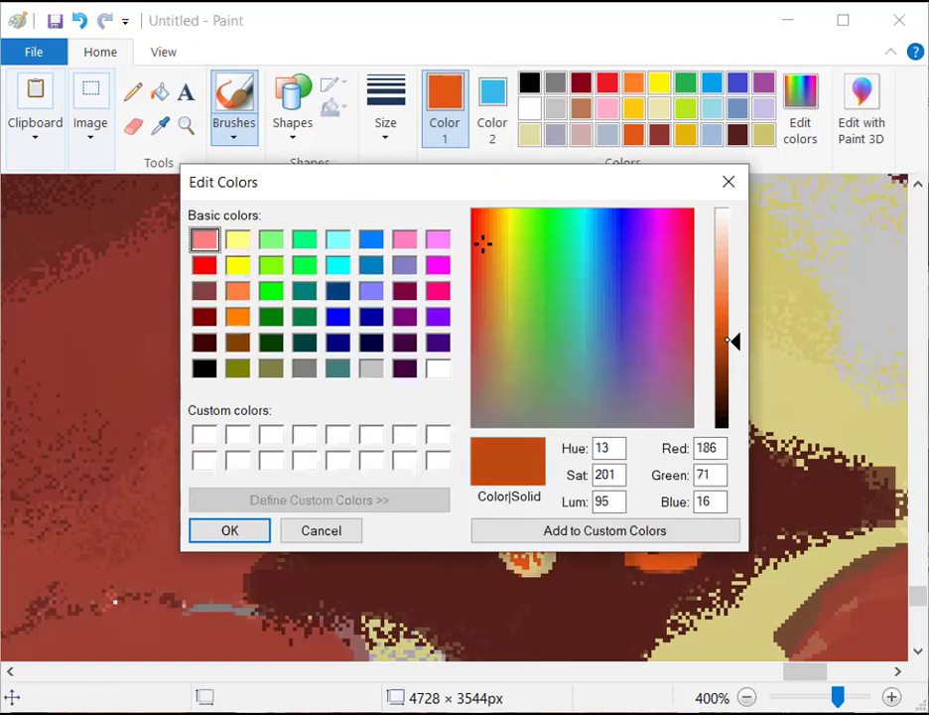
key("Return")
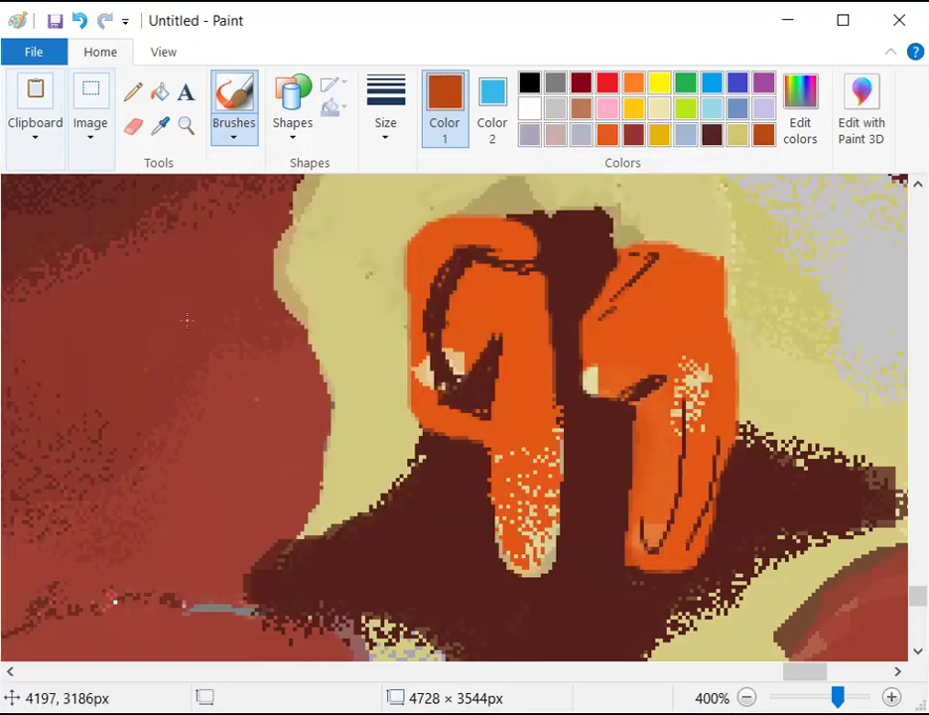
Shade the left mouthpart's lower curve and the right mouthpart's inner edge and folds with the dark orange Marker
left_click(233, 131)
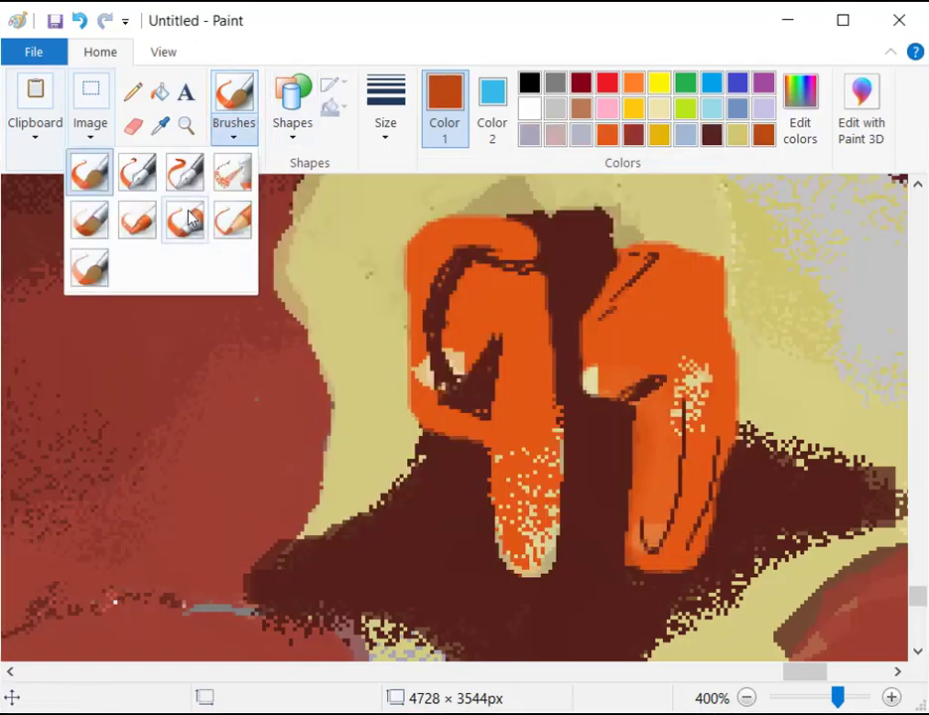
left_click(191, 218)
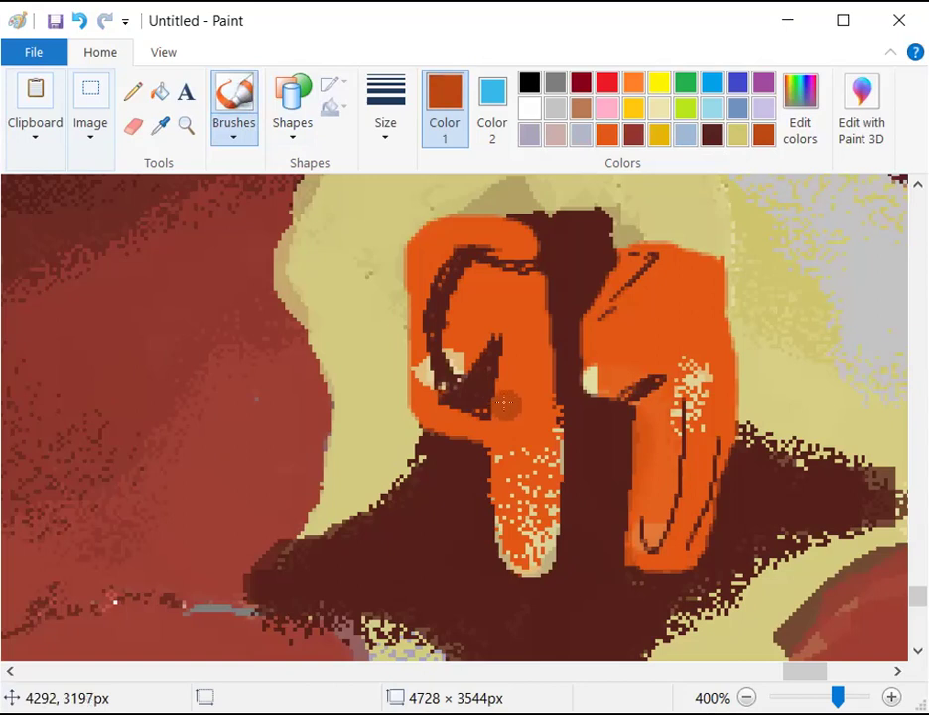
mouse_move(490, 337)
left_mouse_down()
mouse_move(503, 427)
mouse_move(437, 423)
mouse_move(497, 427)
mouse_move(435, 416)
mouse_move(427, 377)
mouse_move(424, 405)
mouse_move(419, 346)
left_mouse_up()
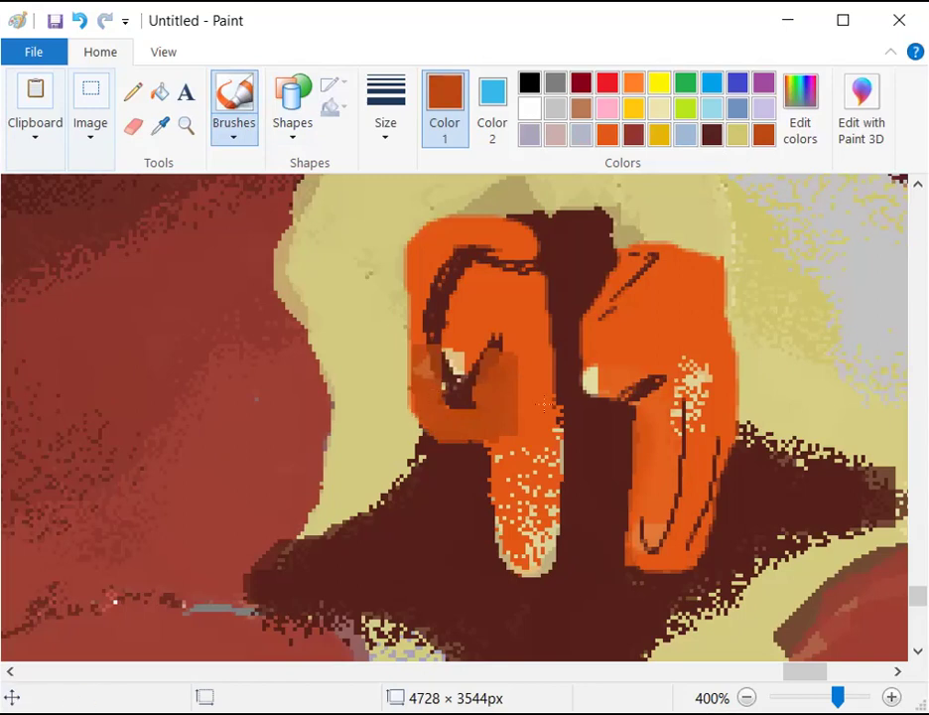
mouse_move(586, 325)
left_mouse_down()
mouse_move(660, 263)
mouse_move(629, 272)
mouse_move(653, 254)
mouse_move(619, 253)
mouse_move(640, 313)
mouse_move(601, 320)
mouse_move(580, 350)
mouse_move(599, 394)
mouse_move(615, 369)
mouse_move(596, 313)
mouse_move(603, 328)
mouse_move(582, 332)
mouse_move(597, 335)
mouse_move(598, 363)
mouse_move(646, 366)
mouse_move(623, 396)
mouse_move(675, 382)
mouse_move(639, 436)
mouse_move(631, 538)
left_mouse_up()
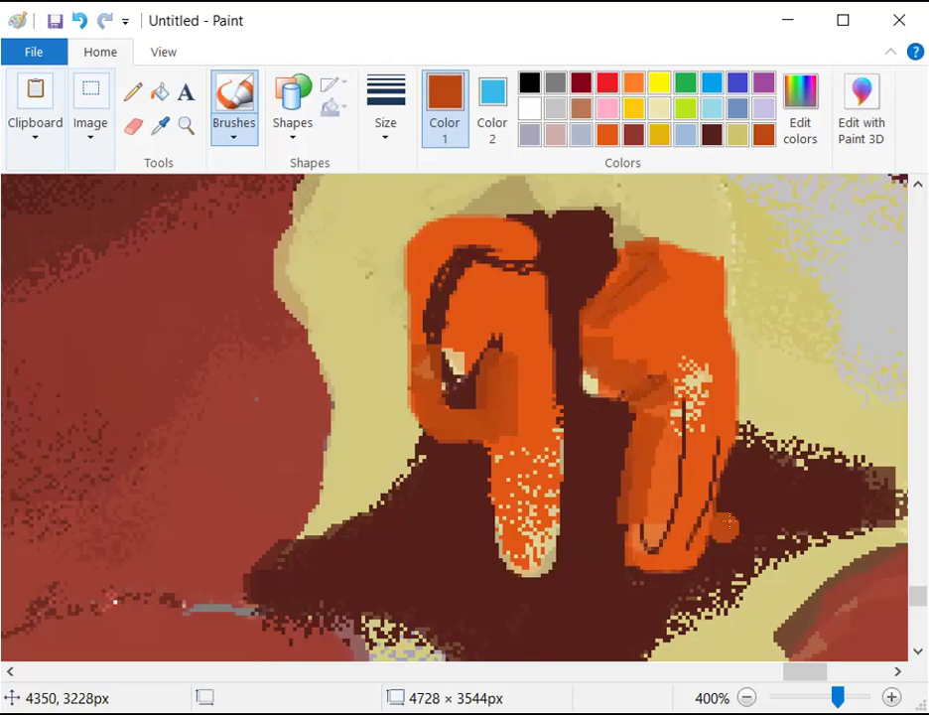
Enlarge the crab's left eye into a bigger round black ball with the thickest Brush
scroll(600, 508, "down", 5, "ctrl")
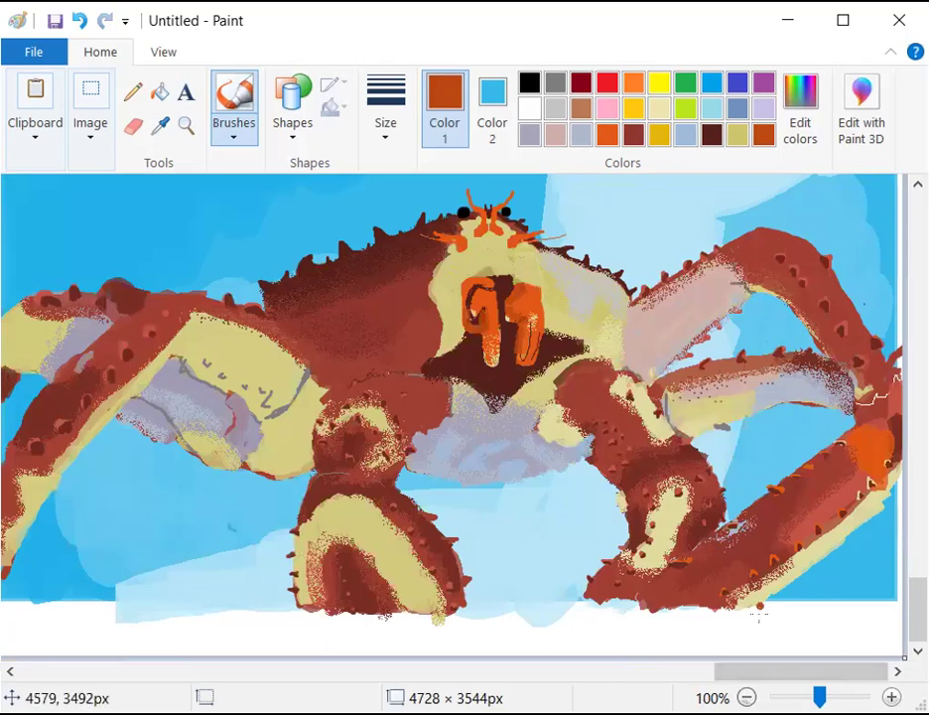
scroll(869, 485, "up", 4, "ctrl")
scroll(651, 506, "up", 1, "ctrl")
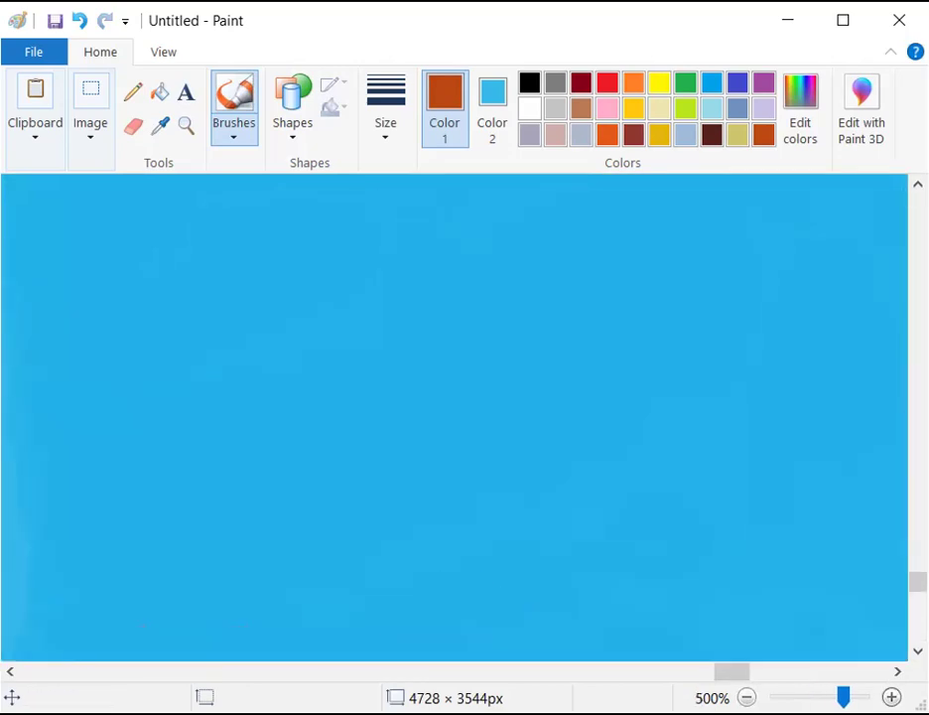
scroll(644, 601, "down", 1, "ctrl")
scroll(639, 546, "down", 2)
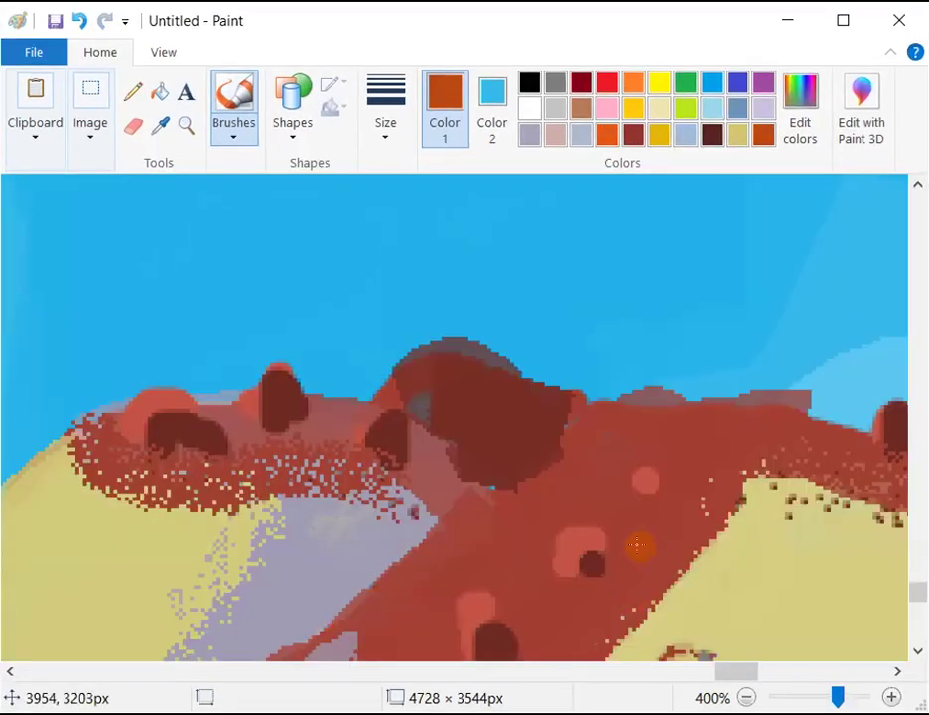
scroll(640, 546, "up", 1)
left_click_drag(730, 675, 804, 676)
scroll(697, 558, "up", 1)
scroll(696, 558, "up", 1)
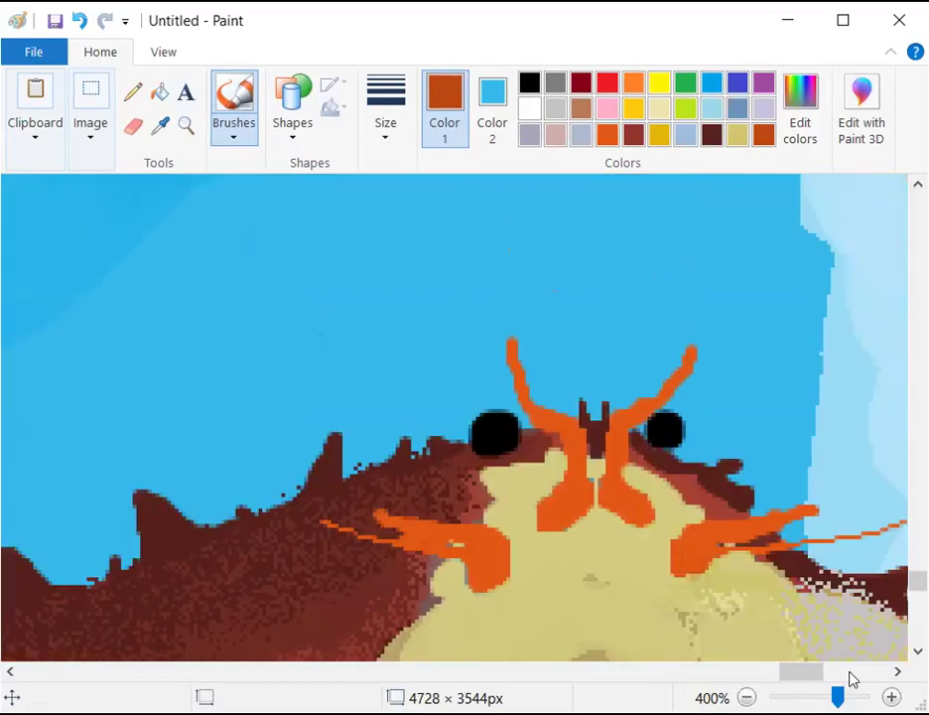
key("ctrl+Page_Up")
key("ctrl+Page_Up")
key("ctrl+Page_Up")
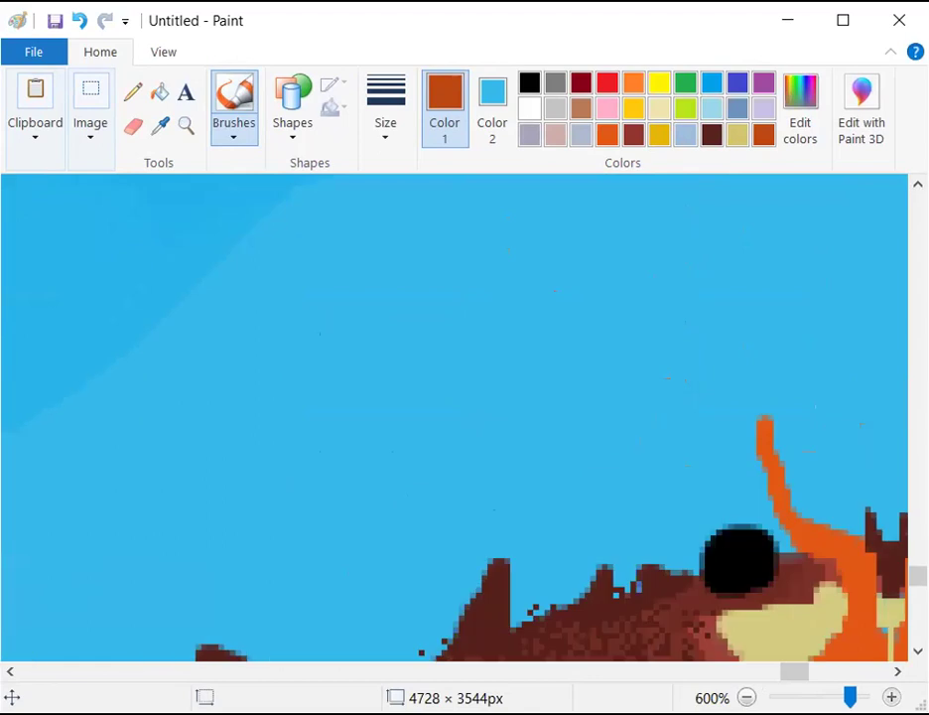
scroll(802, 674, "right", 1)
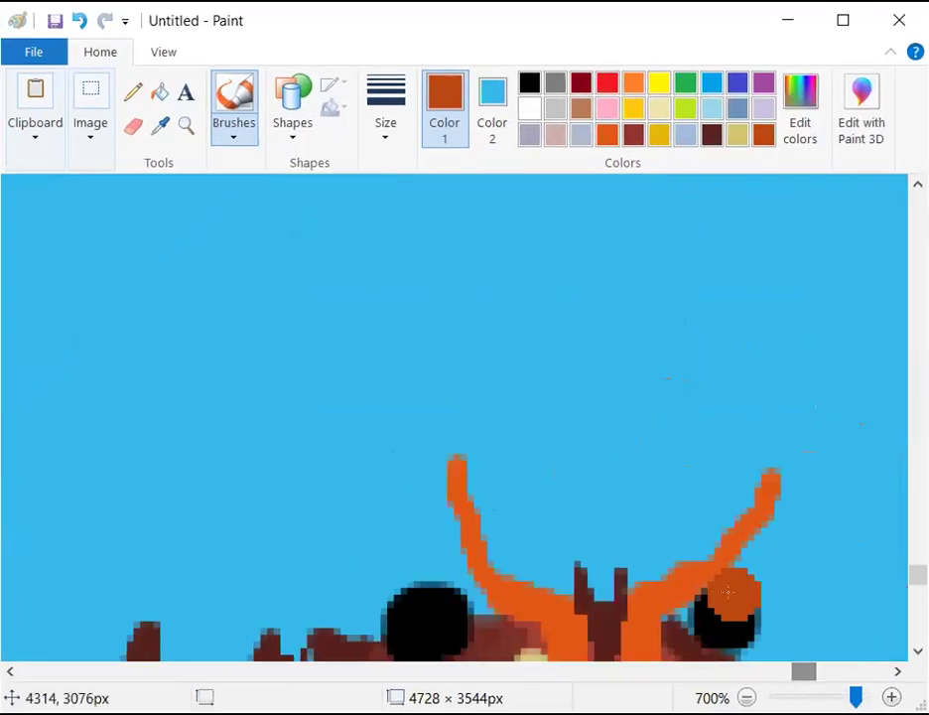
scroll(720, 591, "down", 1)
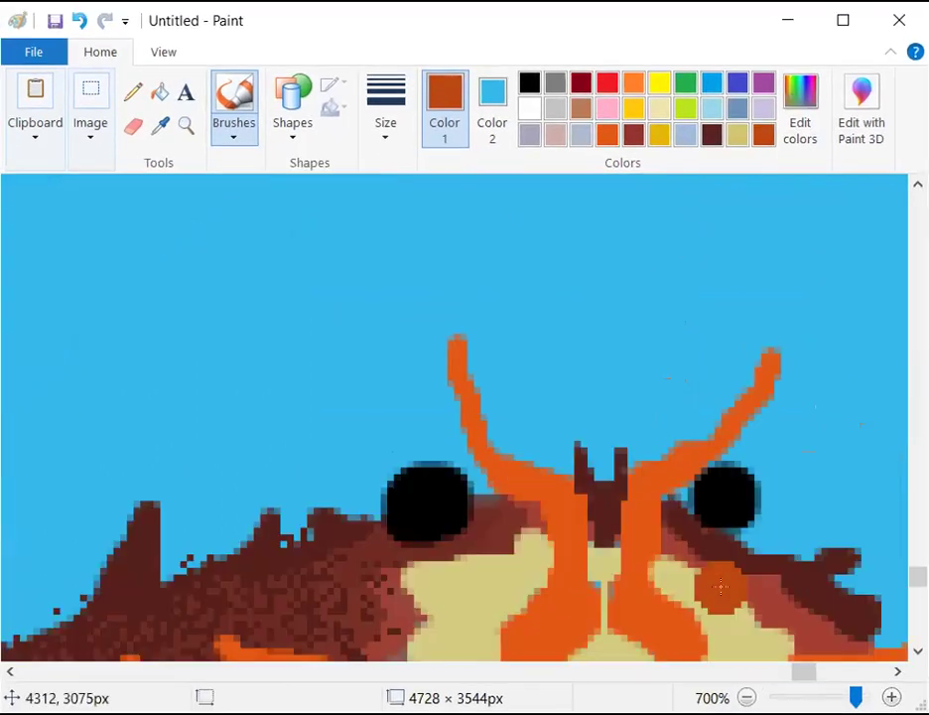
left_click(385, 110)
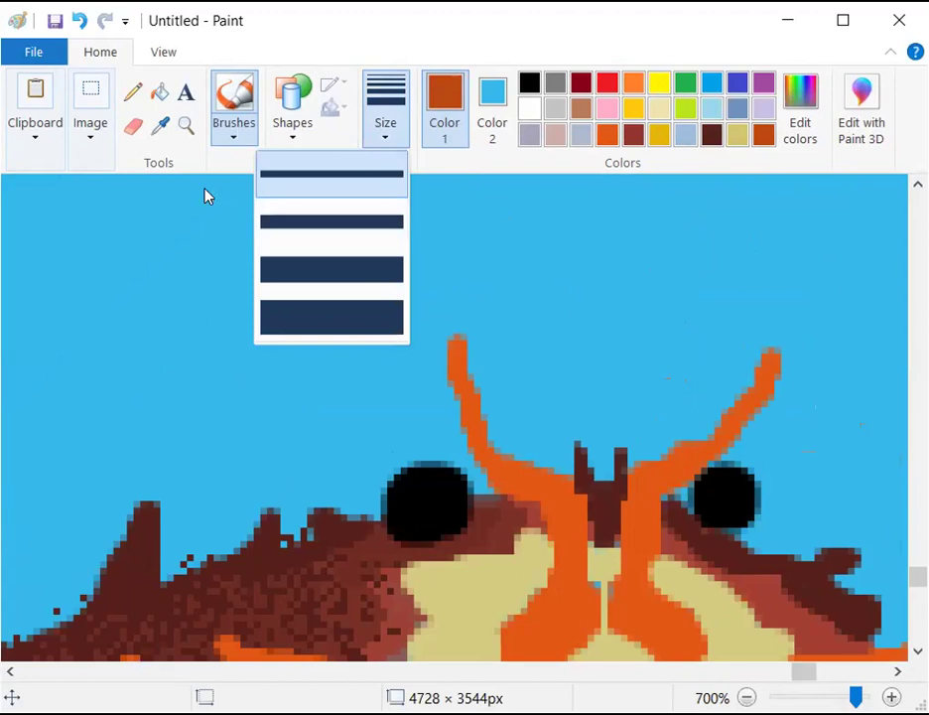
left_click(234, 134)
left_click(370, 144)
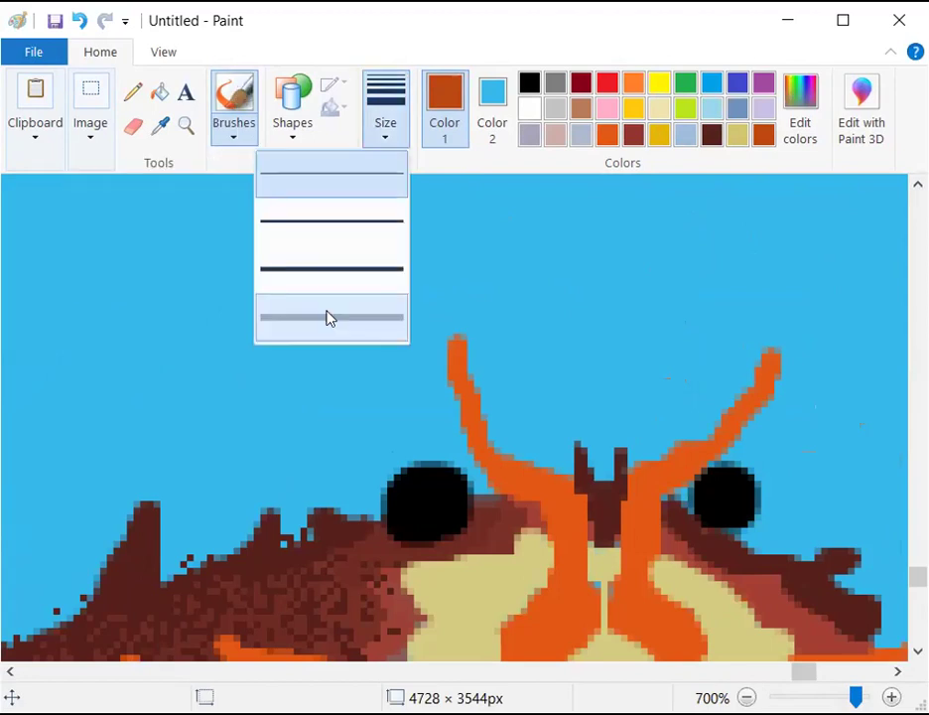
left_click(528, 85)
left_click_drag(422, 437, 429, 445)
key("ctrl+z")
mouse_move(409, 495)
left_mouse_down()
mouse_move(432, 481)
mouse_move(413, 518)
mouse_move(390, 490)
mouse_move(411, 473)
mouse_move(390, 486)
left_mouse_up()
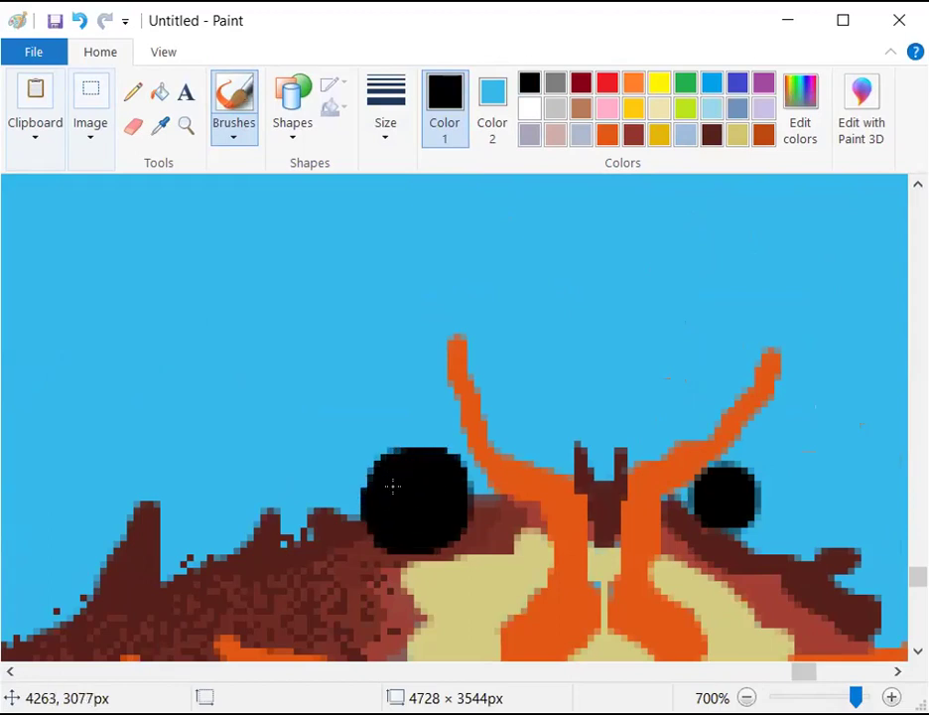
left_click(514, 487)
key("ctrl+z")
Enlarge the crab's right eye in black to match the left eye
mouse_move(716, 508)
left_mouse_down()
mouse_move(738, 479)
mouse_move(743, 496)
mouse_move(731, 513)
mouse_move(721, 514)
mouse_move(759, 473)
mouse_move(768, 478)
mouse_move(761, 513)
mouse_move(740, 490)
mouse_move(746, 473)
mouse_move(755, 500)
mouse_move(724, 473)
left_mouse_up()
left_click(841, 493)
key("ctrl+z")
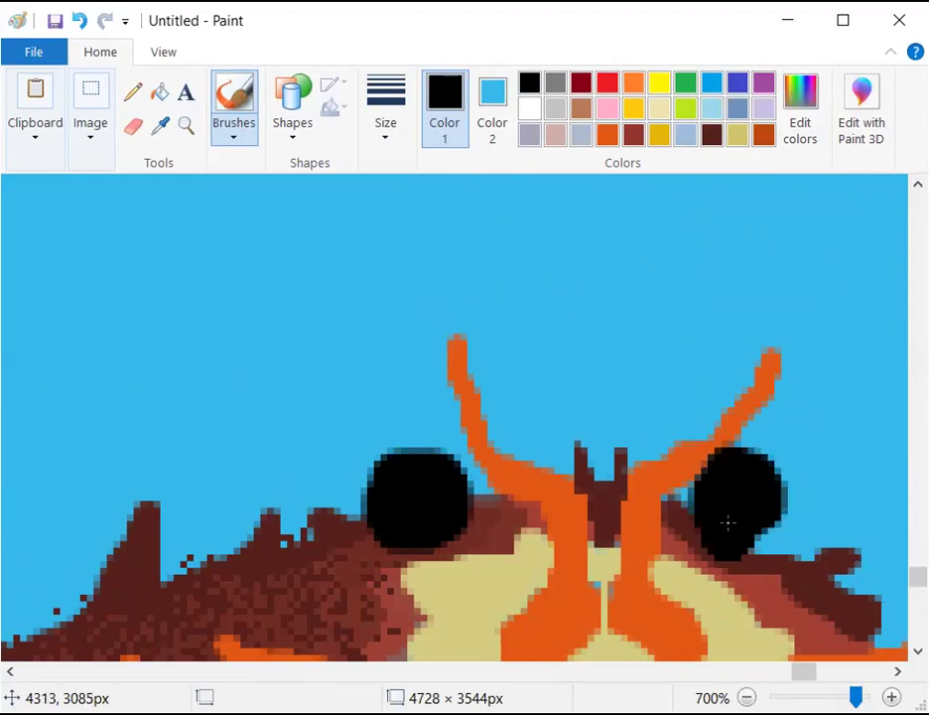
Paint two white highlights on each eye with a thinner Brush, one near the upper right and one on the lower left
left_click(532, 109)
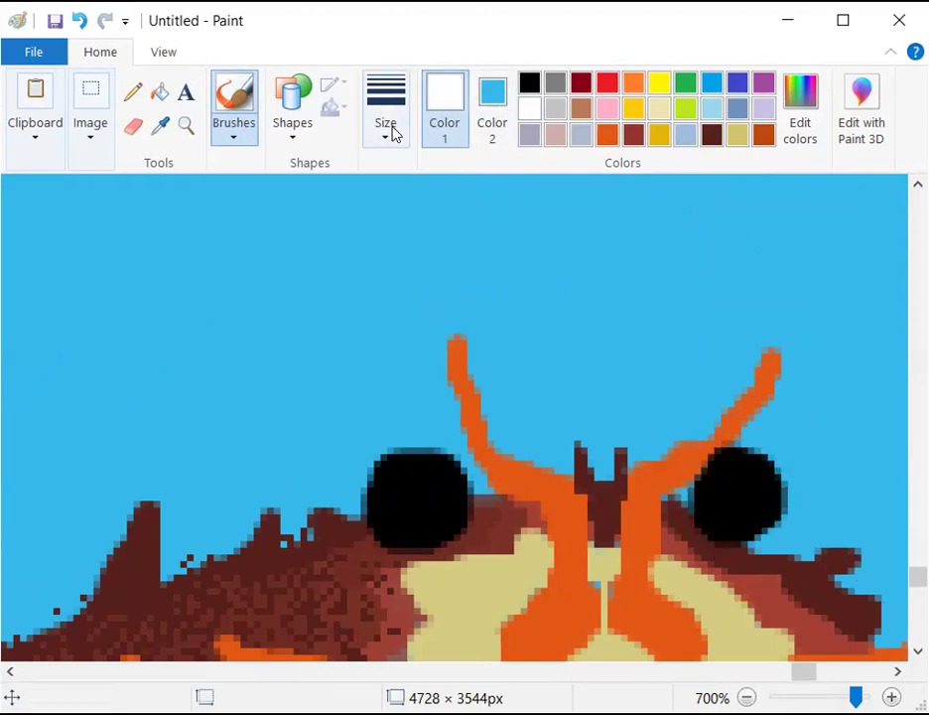
left_click_drag(429, 460, 430, 467)
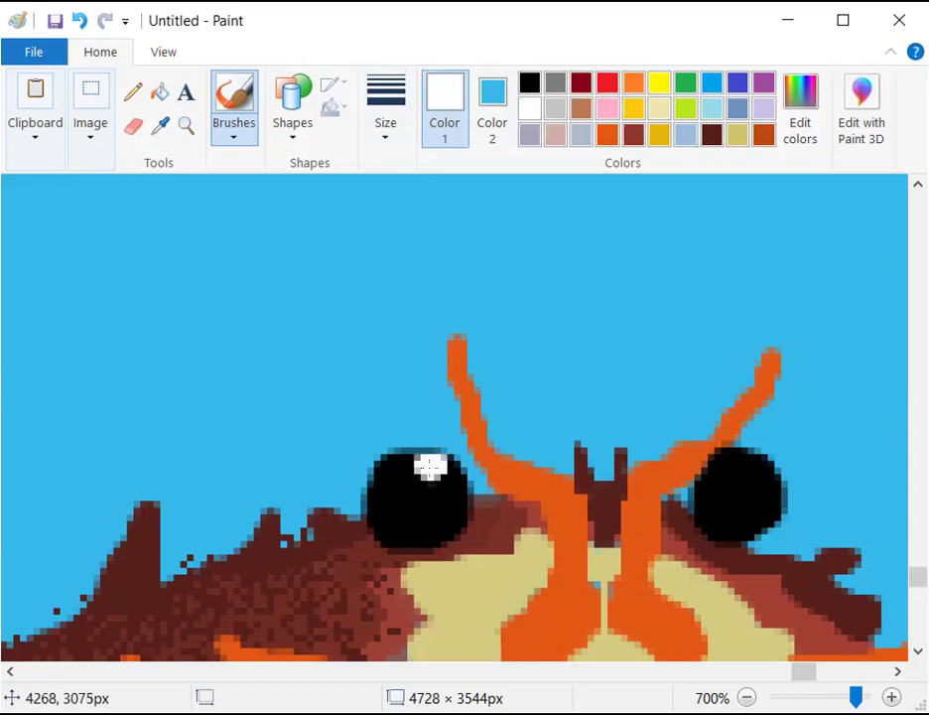
left_click_drag(747, 464, 752, 463)
mouse_move(716, 516)
left_mouse_down()
mouse_move(712, 504)
mouse_move(701, 506)
left_mouse_up()
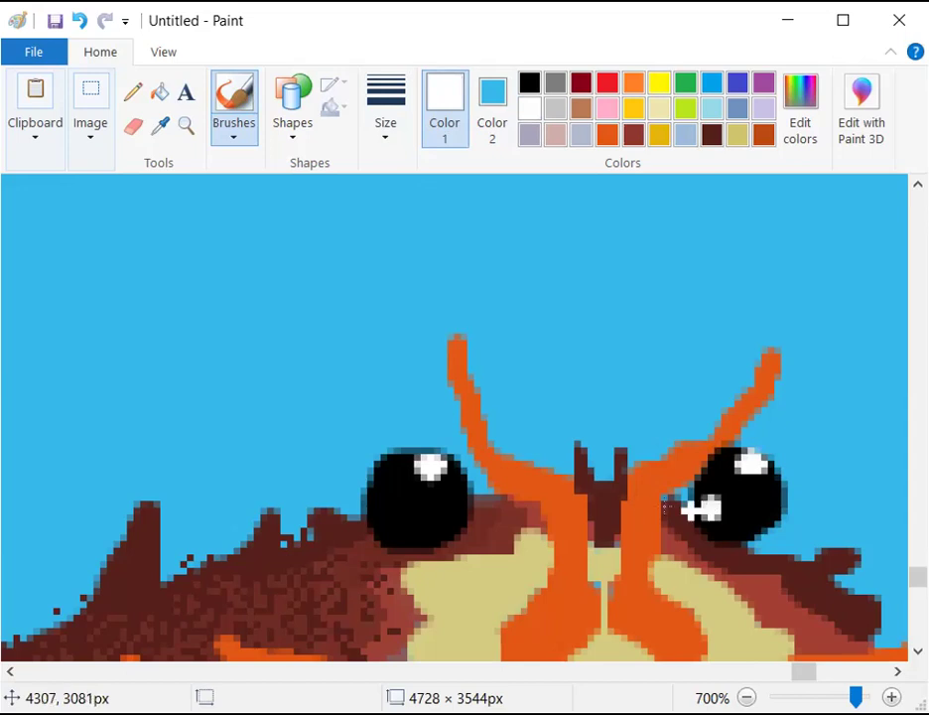
left_click(383, 509)
left_click_drag(443, 485, 428, 470)
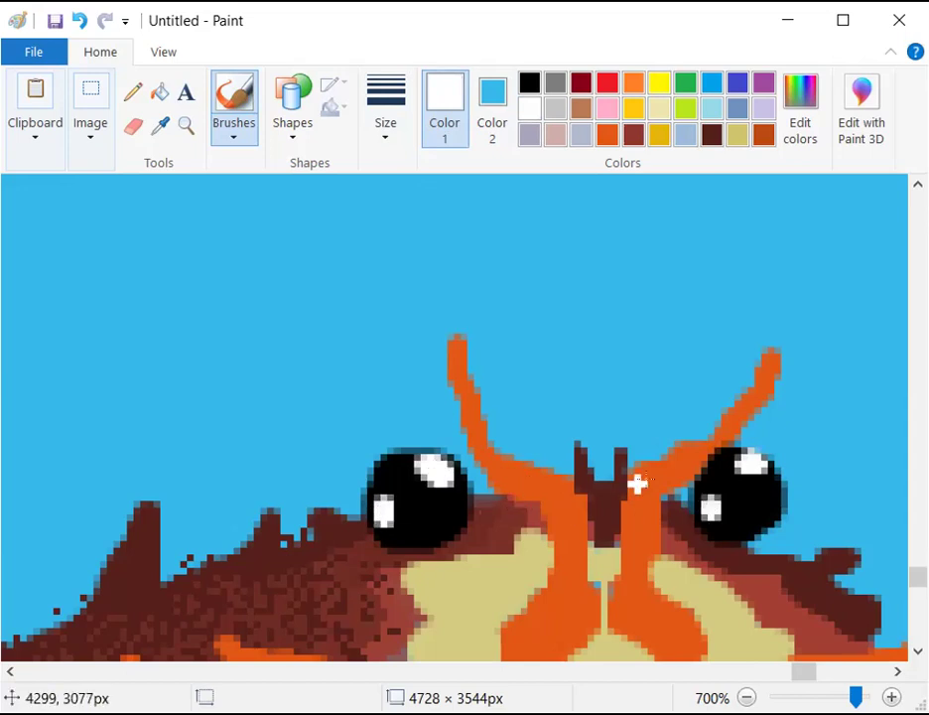
mouse_move(730, 484)
left_mouse_down()
mouse_move(743, 462)
mouse_move(764, 482)
mouse_move(764, 501)
left_mouse_up()
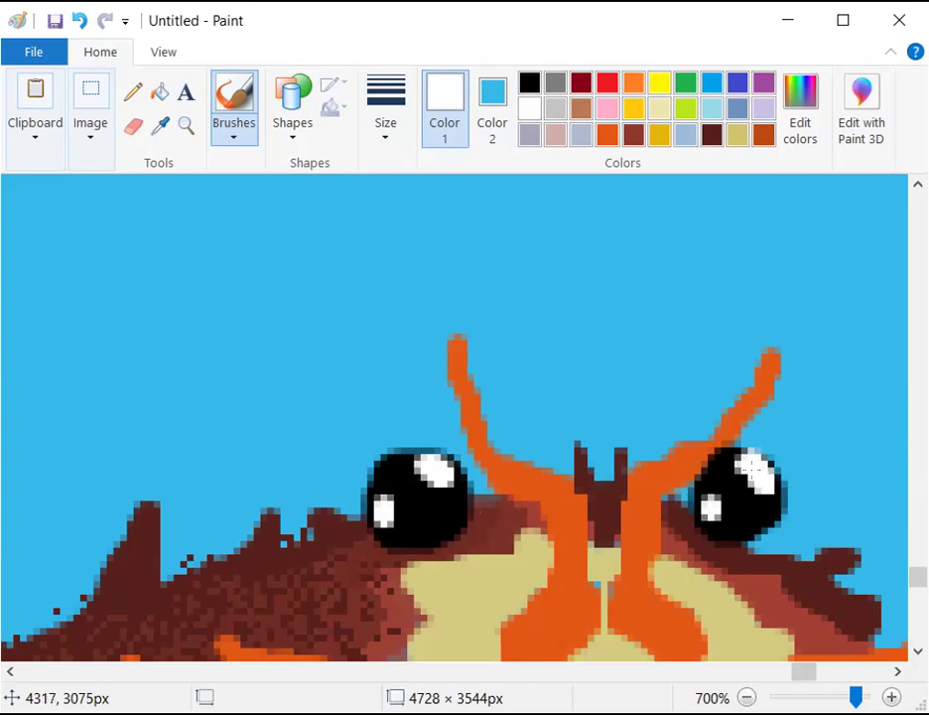
scroll(454, 417, "down", 6, "ctrl")
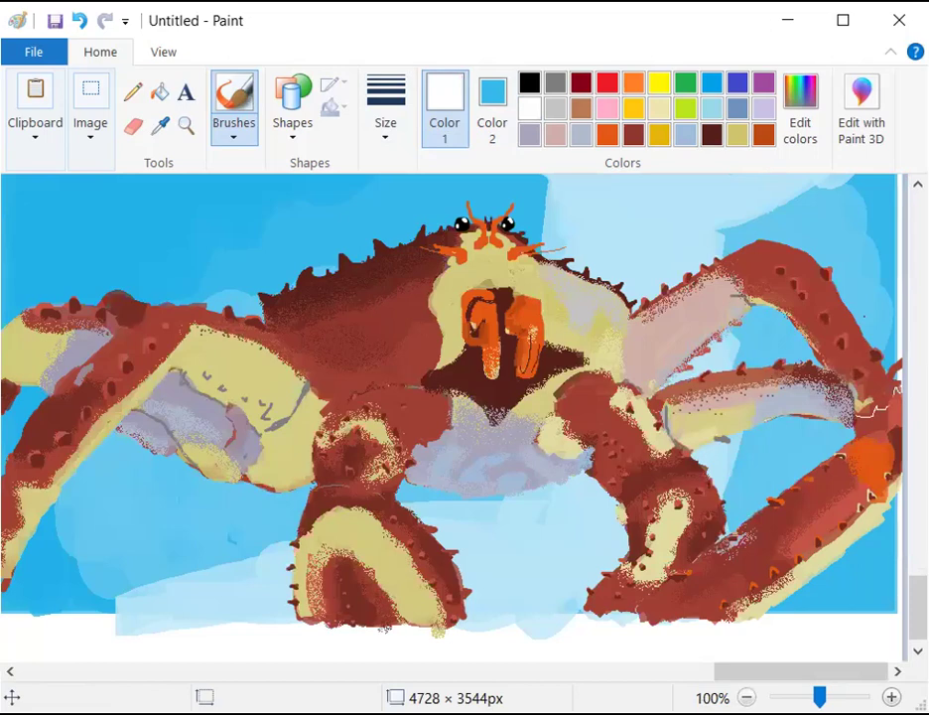
scroll(454, 417, "up", 2)
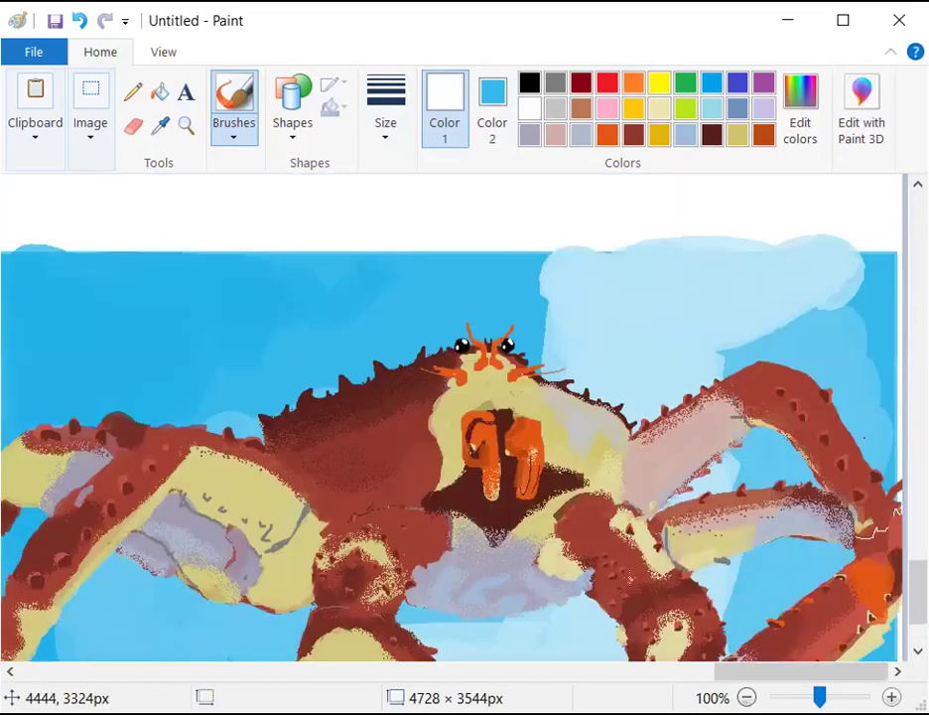